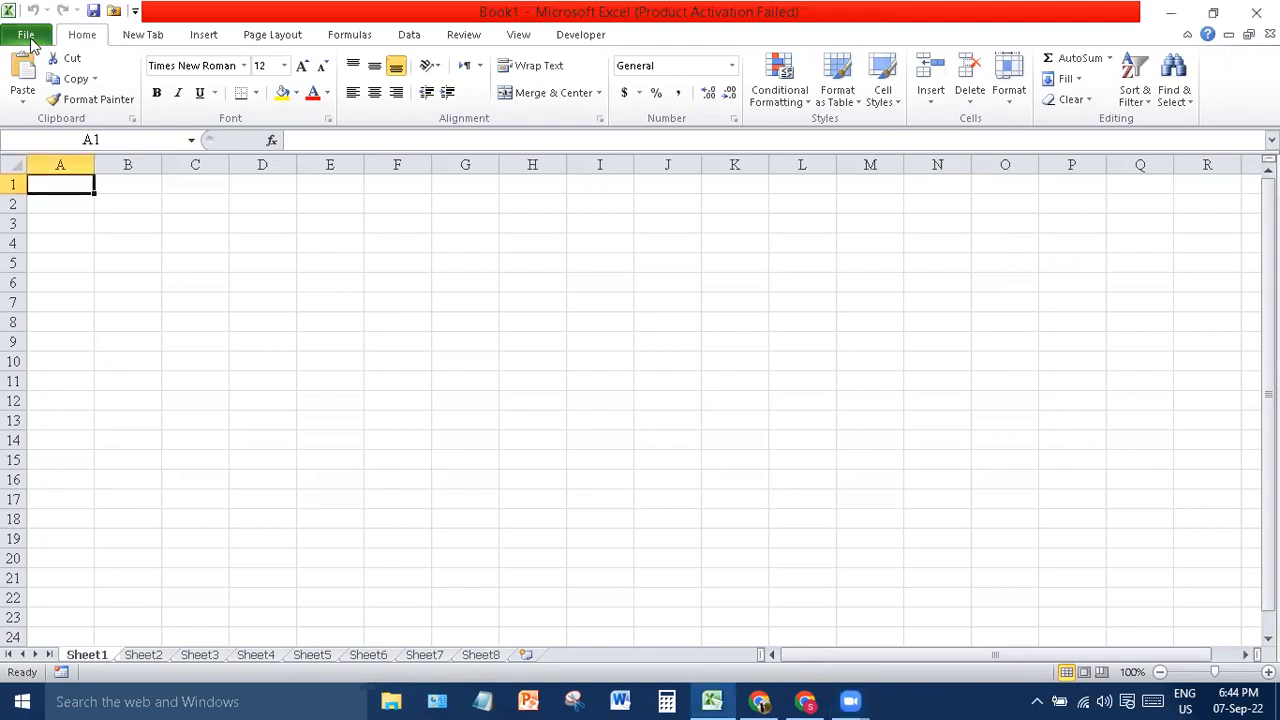
- Open the File backstage and look through the Info and Recent pages
{"action": "left_click", "coordinate": [27, 36]}
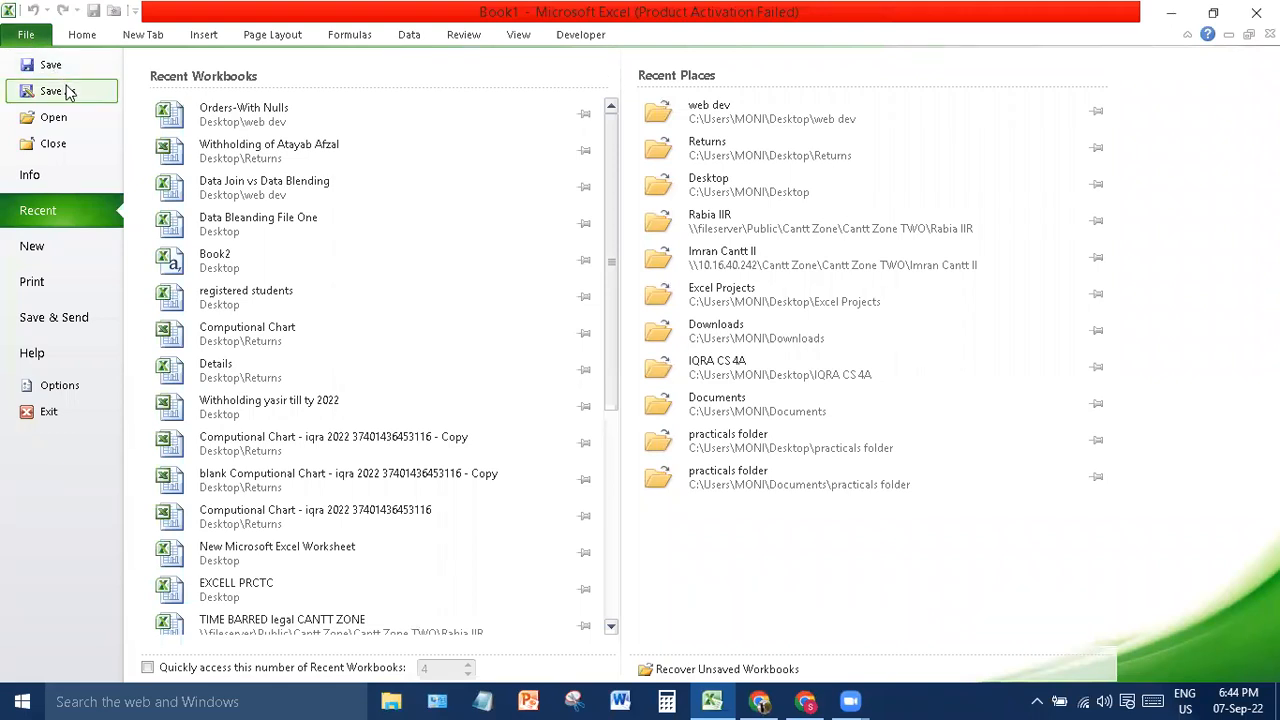
{"action": "left_click", "coordinate": [41, 178]}
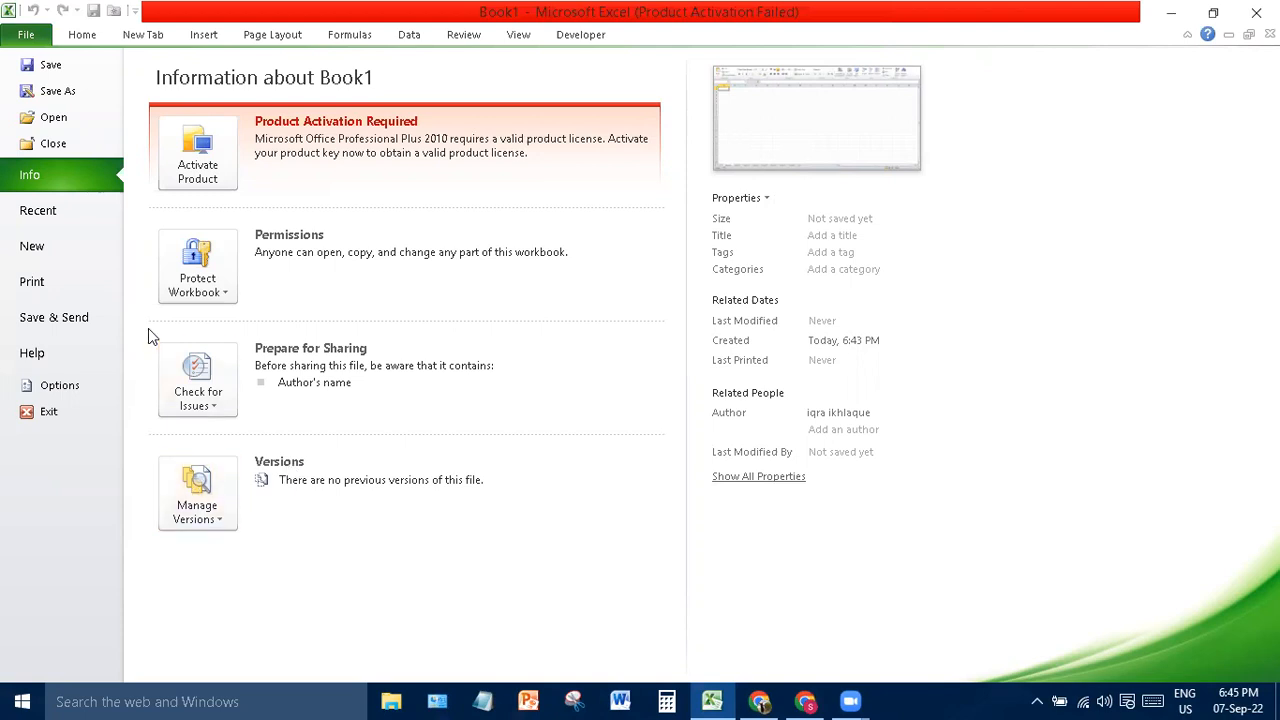
{"action": "left_click", "coordinate": [64, 211]}
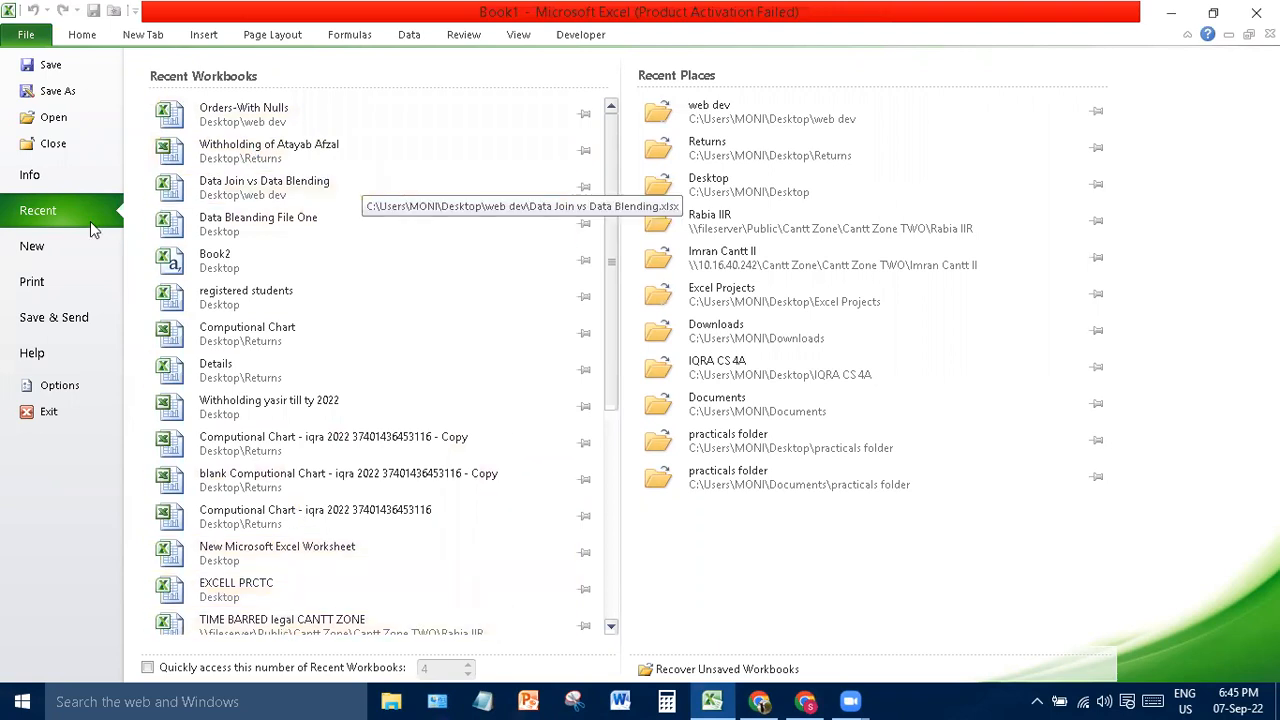
- Review New templates, Print settings (keeping one-sided printing) and Save & Send, then open Excel Options
{"action": "left_click", "coordinate": [57, 256]}
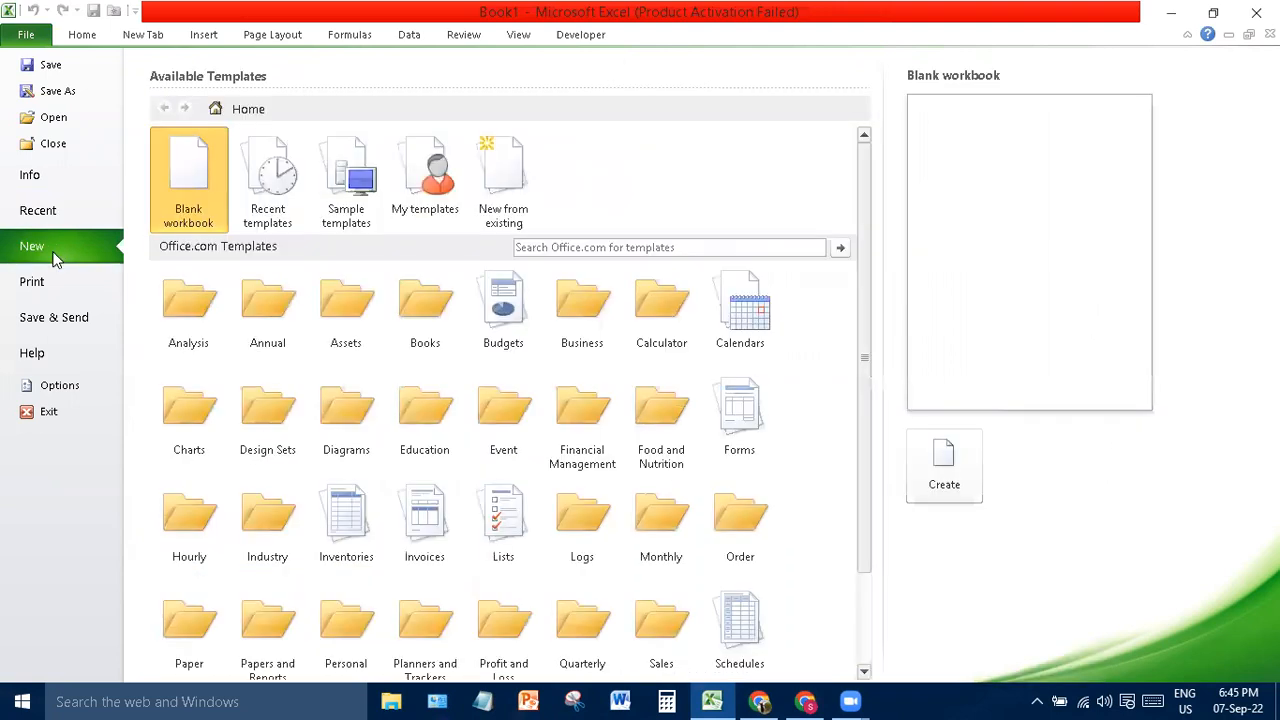
{"action": "left_click", "coordinate": [34, 283]}
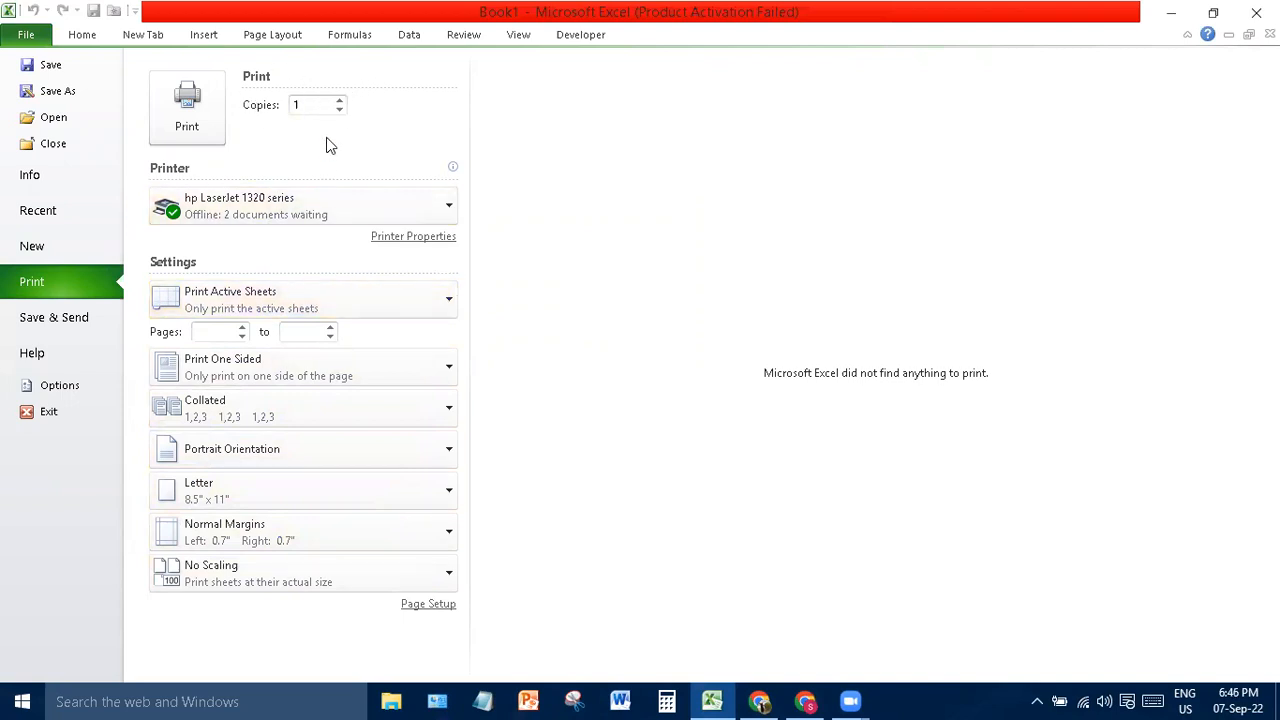
{"action": "left_click", "coordinate": [257, 375]}
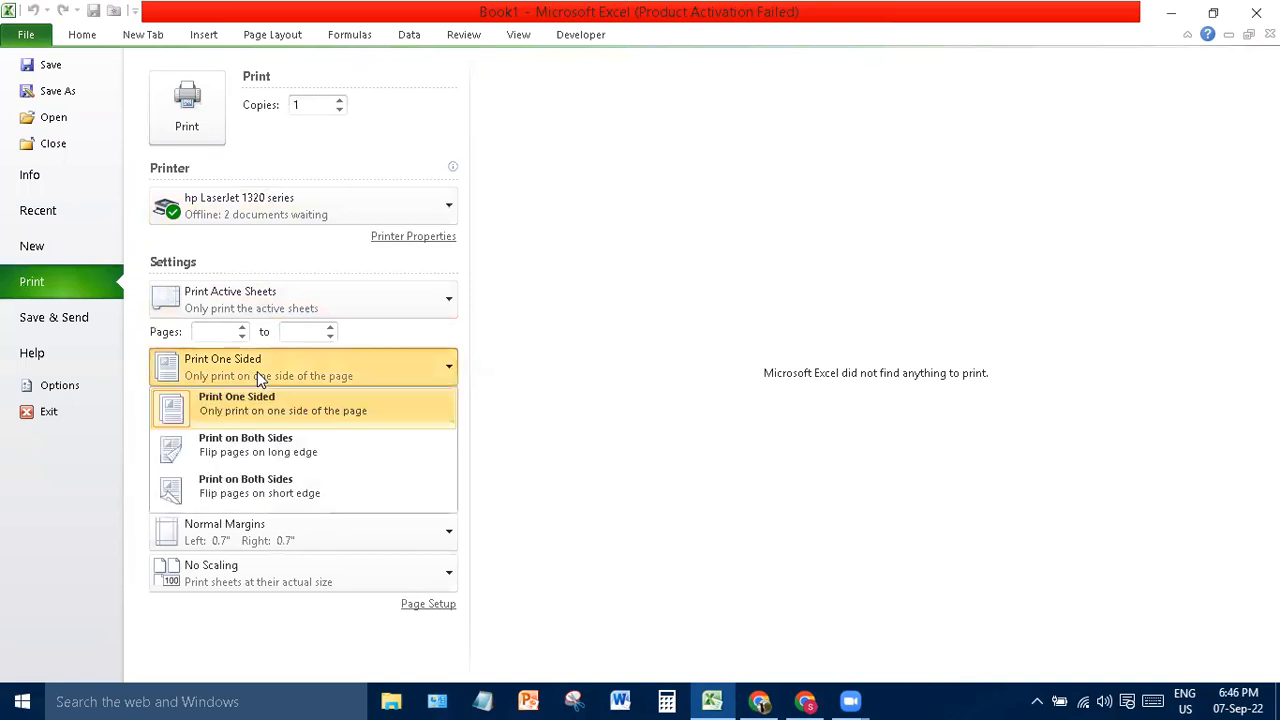
{"action": "left_click", "coordinate": [257, 371]}
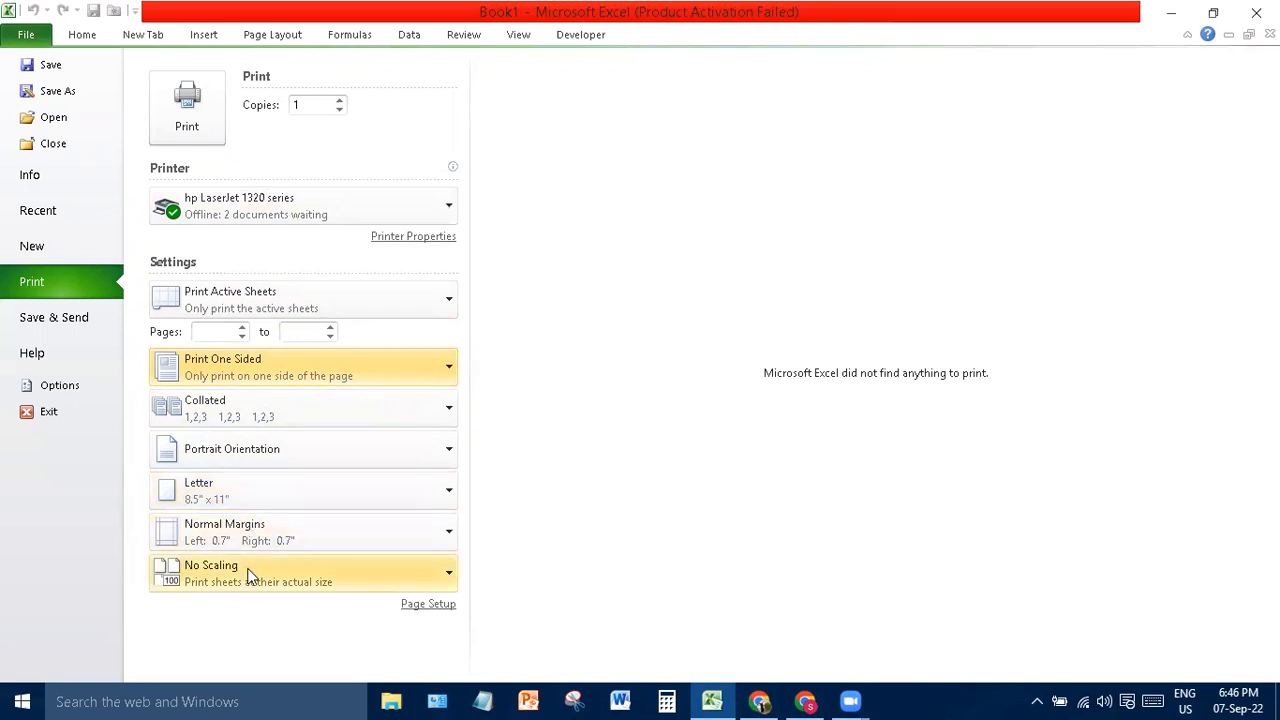
{"action": "left_click", "coordinate": [47, 326]}
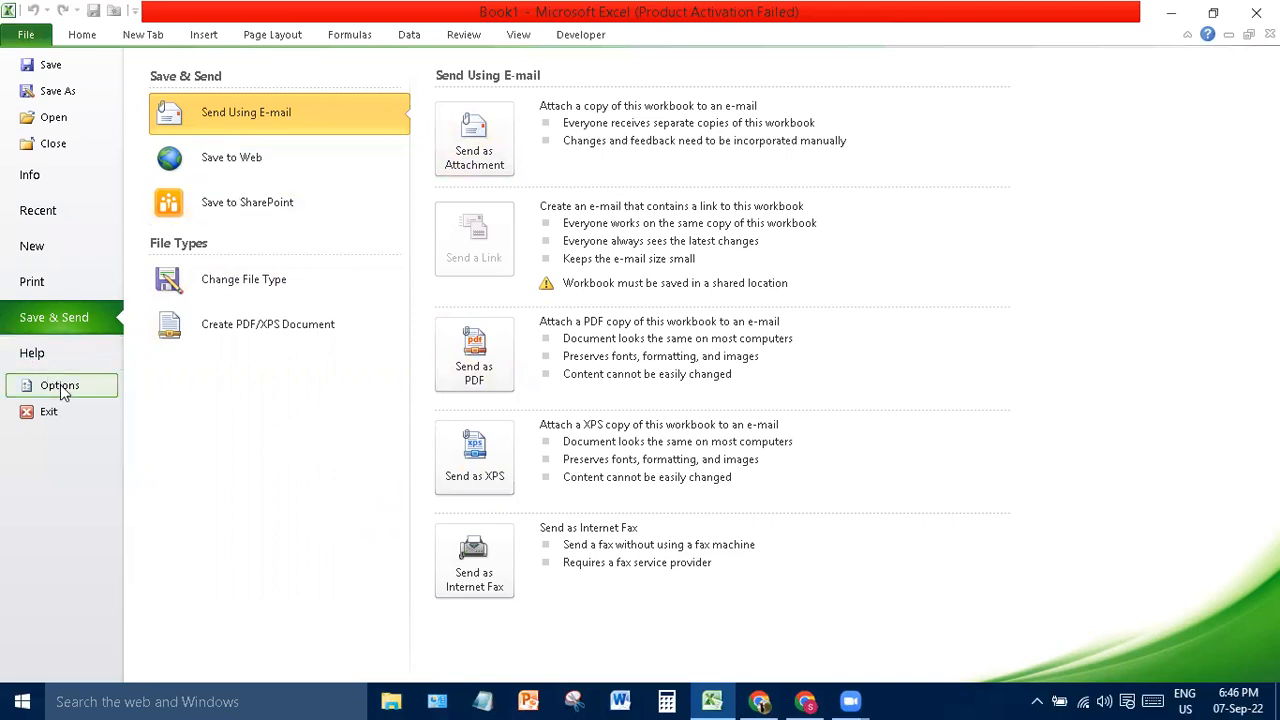
{"action": "left_click", "coordinate": [30, 388]}
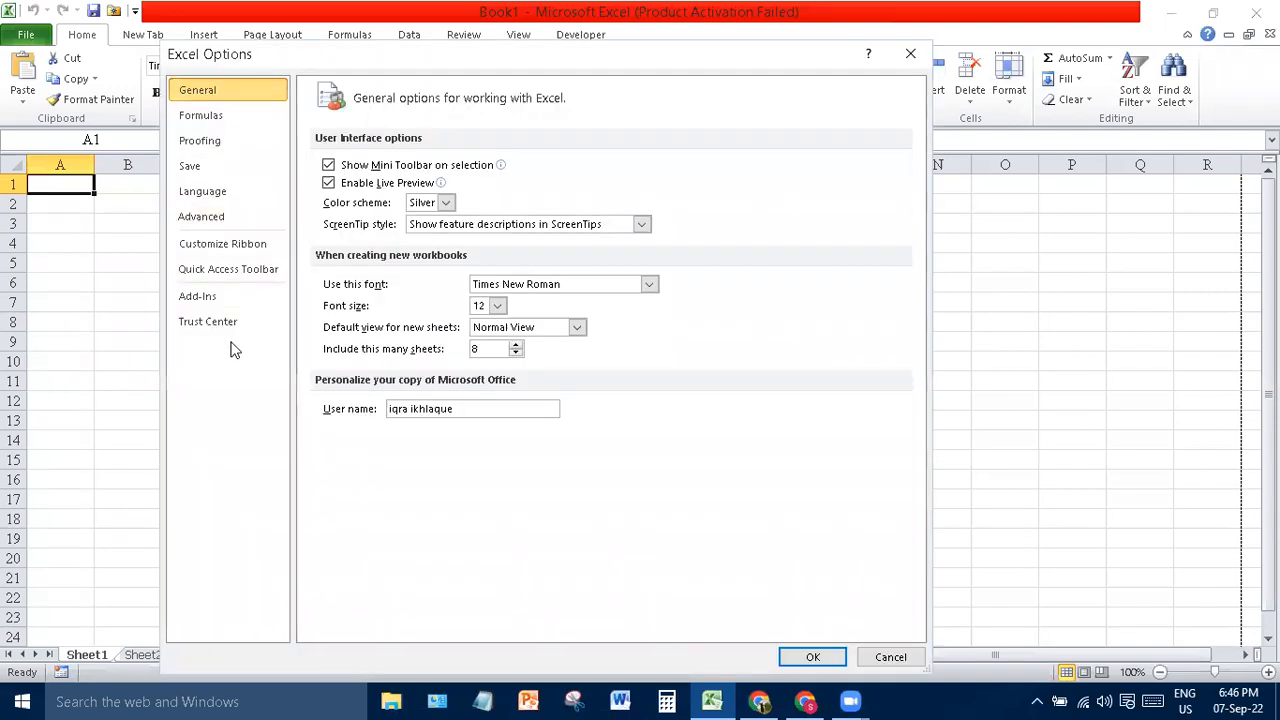
- Browse Formulas, Proofing, Save, Advanced, Customize Ribbon and Quick Access Toolbar options, then confirm with OK
{"action": "left_click", "coordinate": [236, 120]}
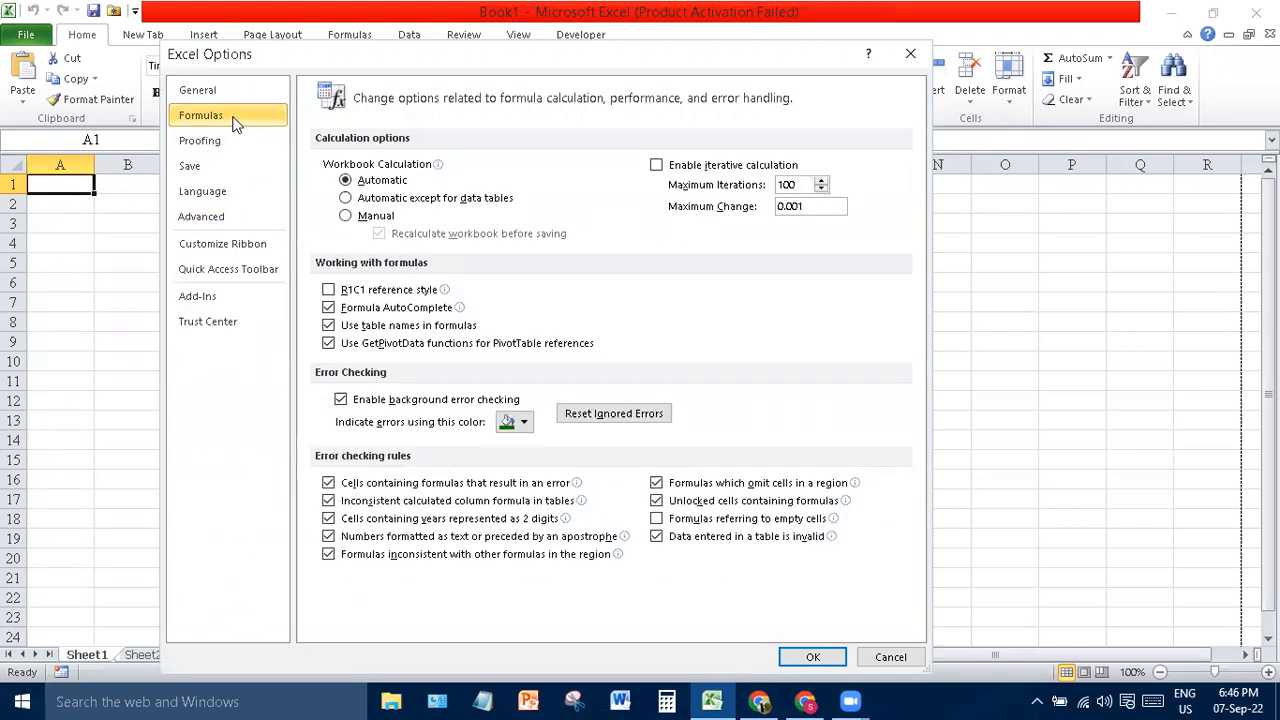
{"action": "left_click", "coordinate": [210, 140]}
{"action": "left_click", "coordinate": [192, 170]}
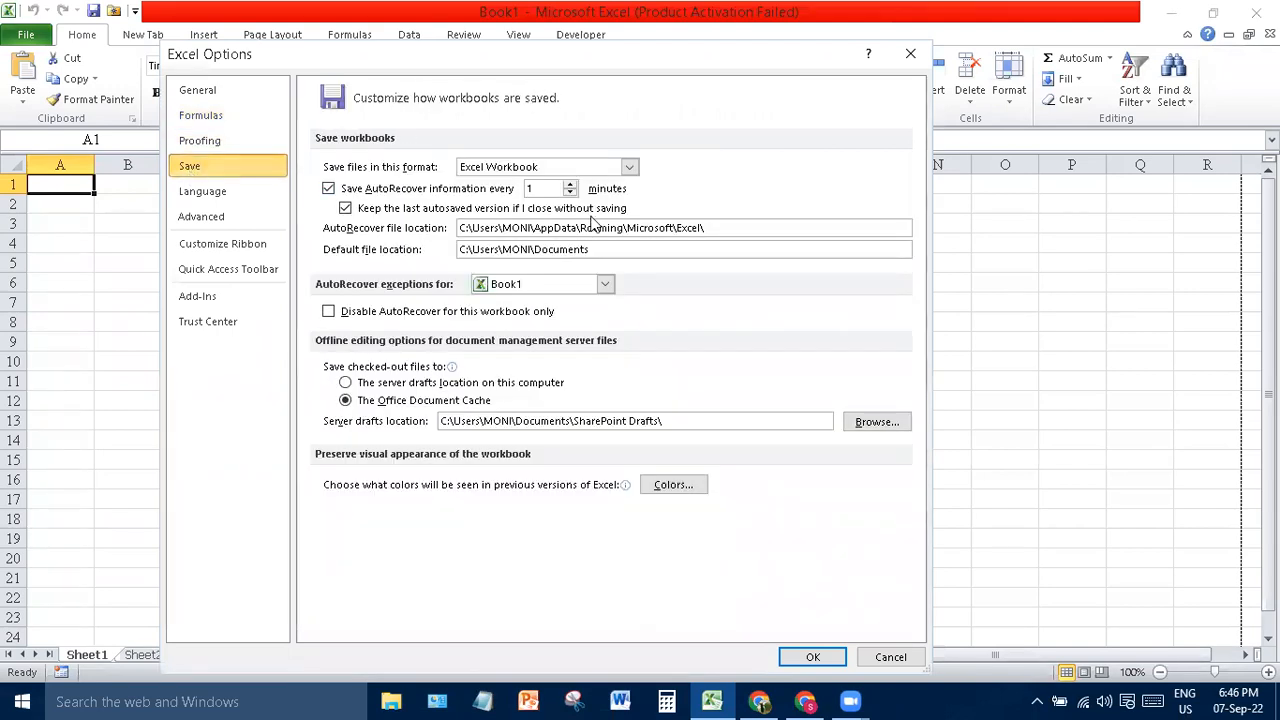
{"action": "left_click", "coordinate": [545, 190]}
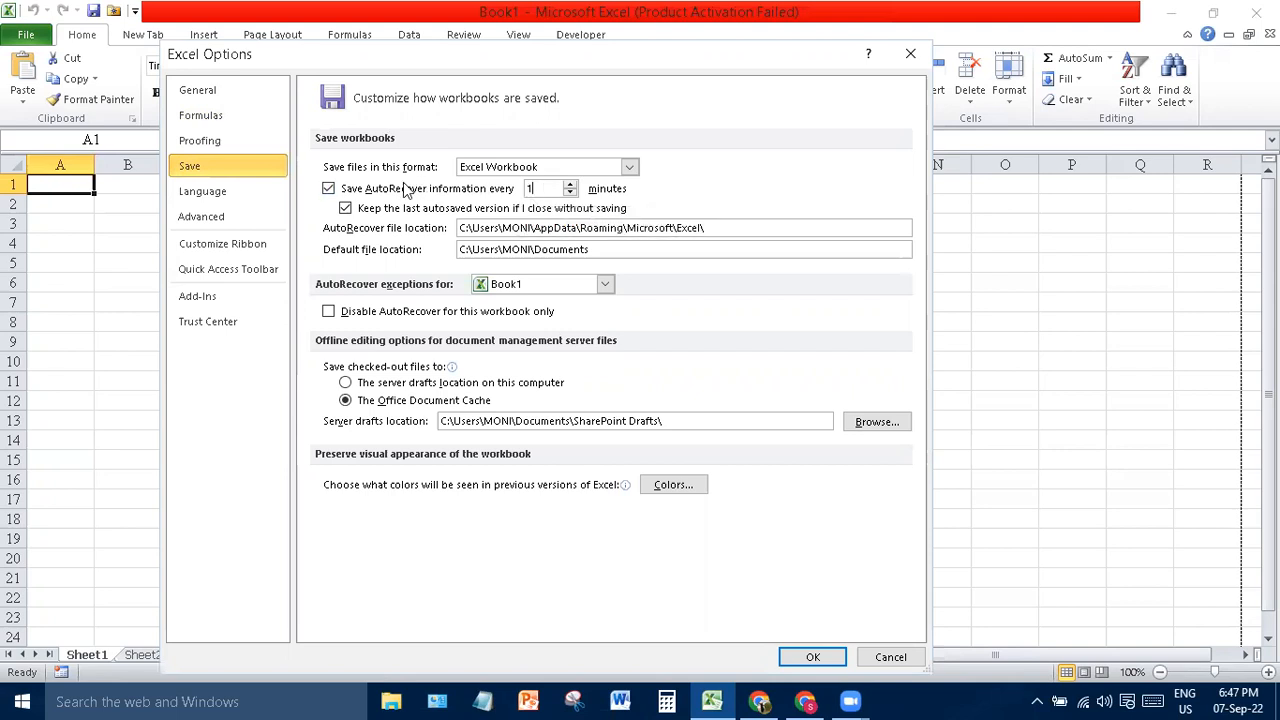
{"action": "left_click", "coordinate": [232, 227]}
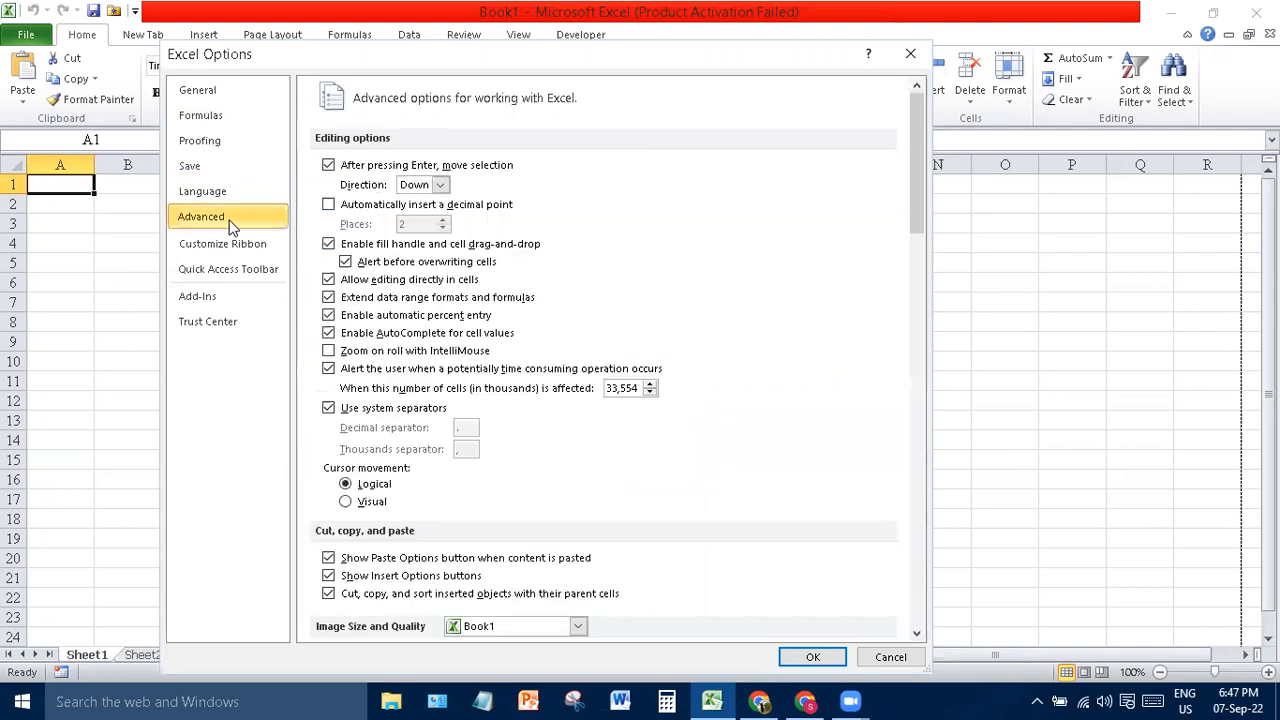
{"action": "left_click", "coordinate": [239, 250]}
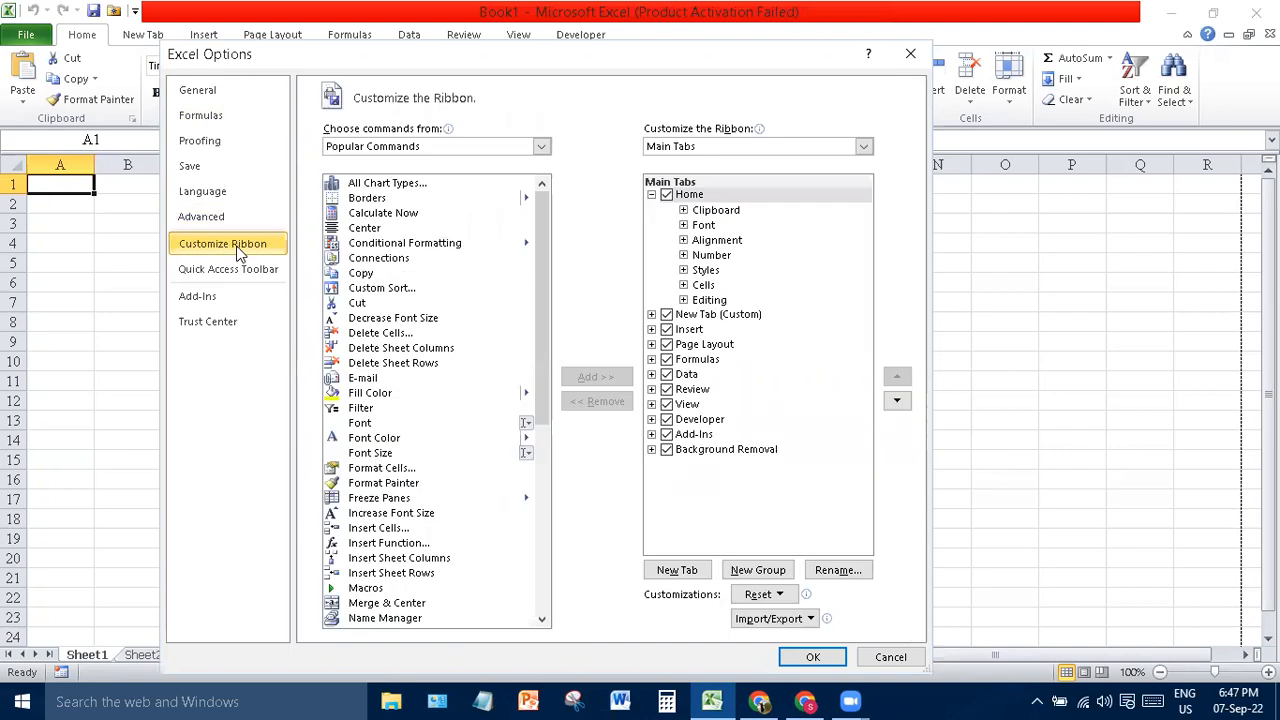
{"action": "left_click", "coordinate": [242, 272]}
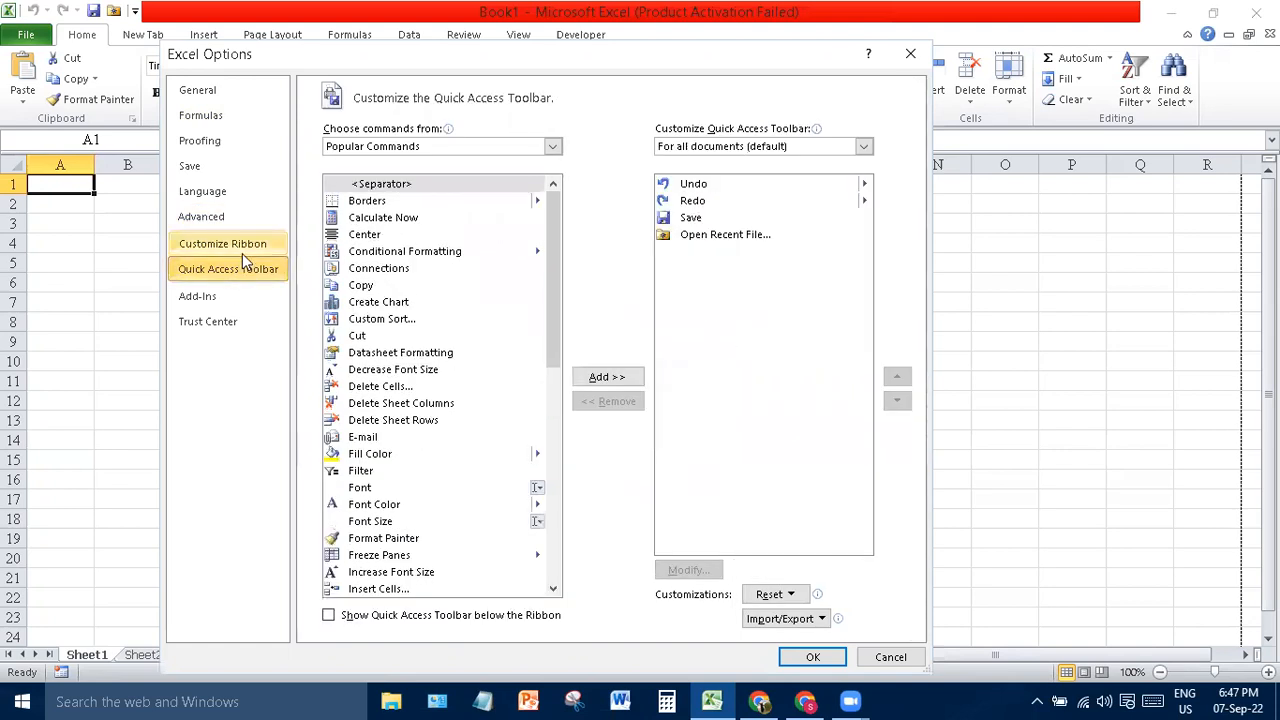
{"action": "left_click", "coordinate": [242, 253]}
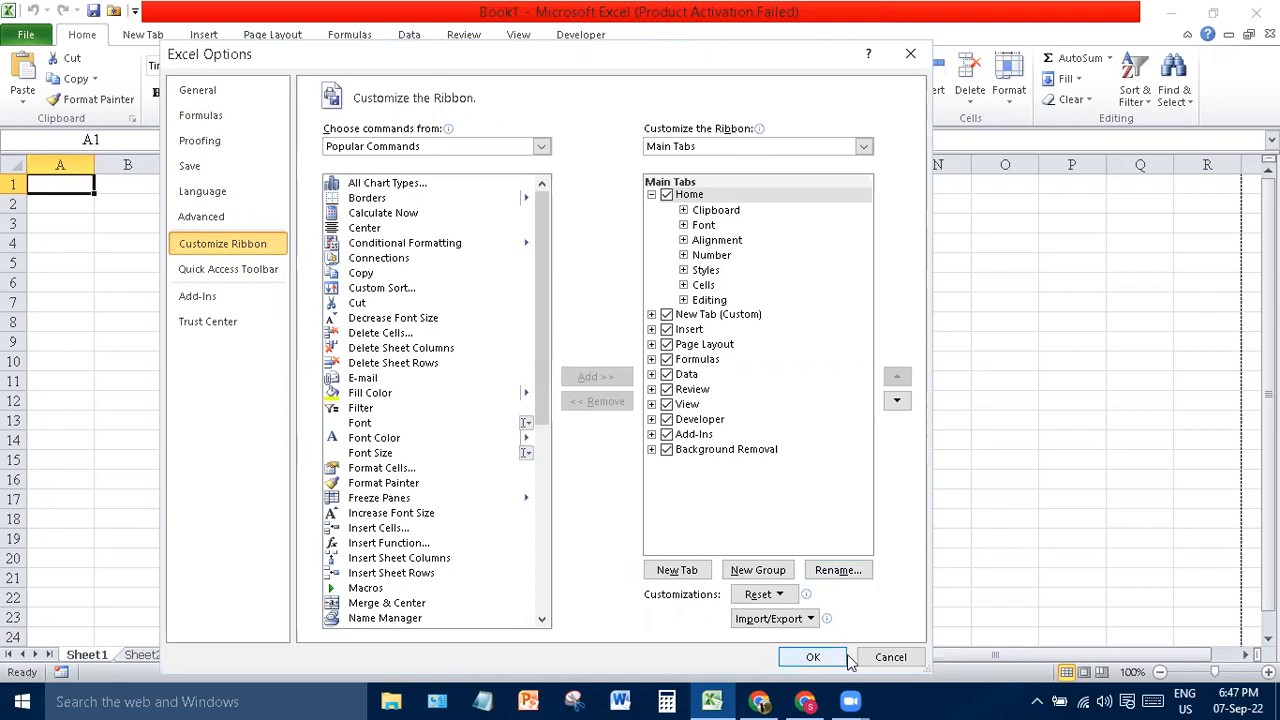
{"action": "left_click", "coordinate": [888, 657]}
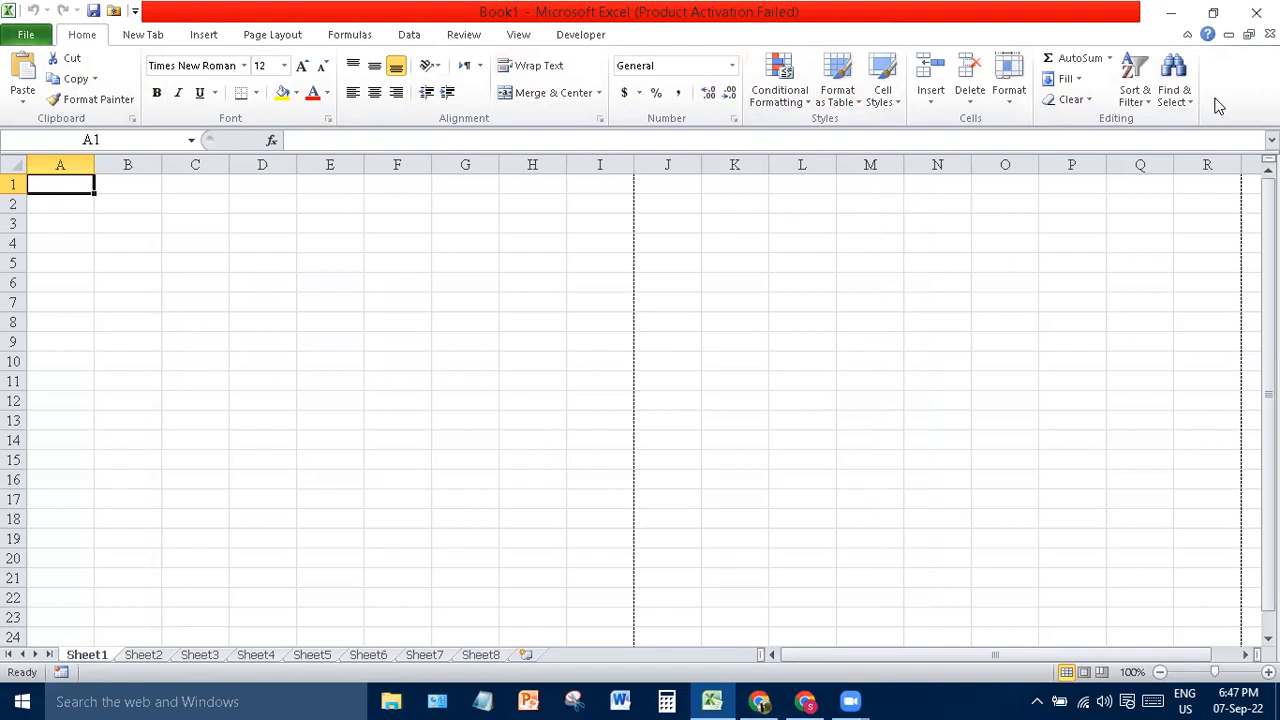
- Show the Insert tab's commands and select cell D6 for the headers
{"action": "left_click", "coordinate": [204, 35]}
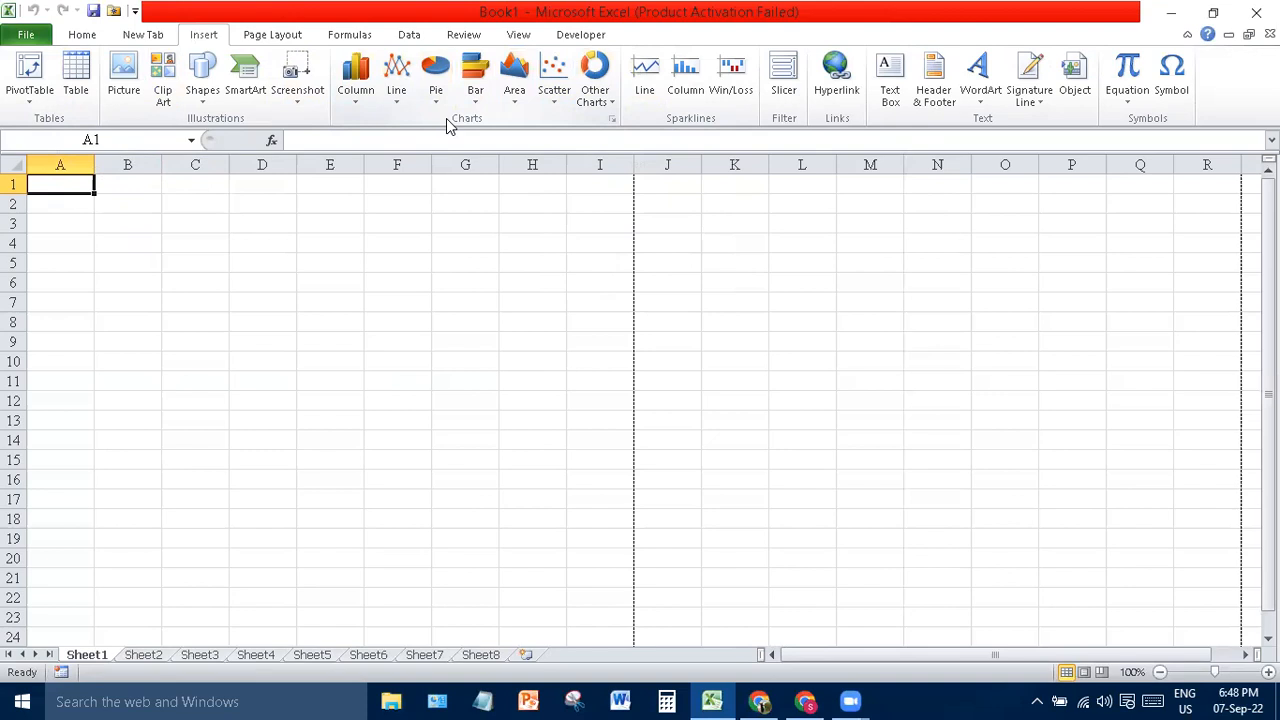
{"action": "left_click", "coordinate": [438, 234]}
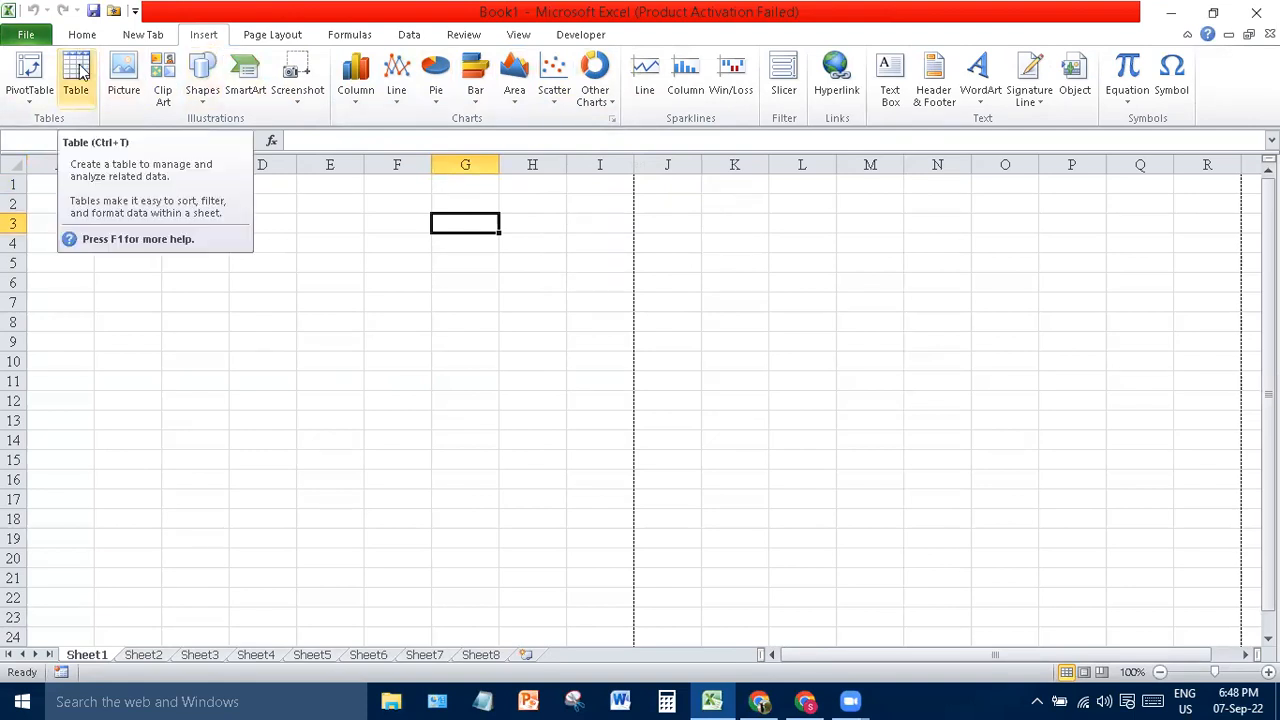
{"action": "left_click", "coordinate": [263, 280]}
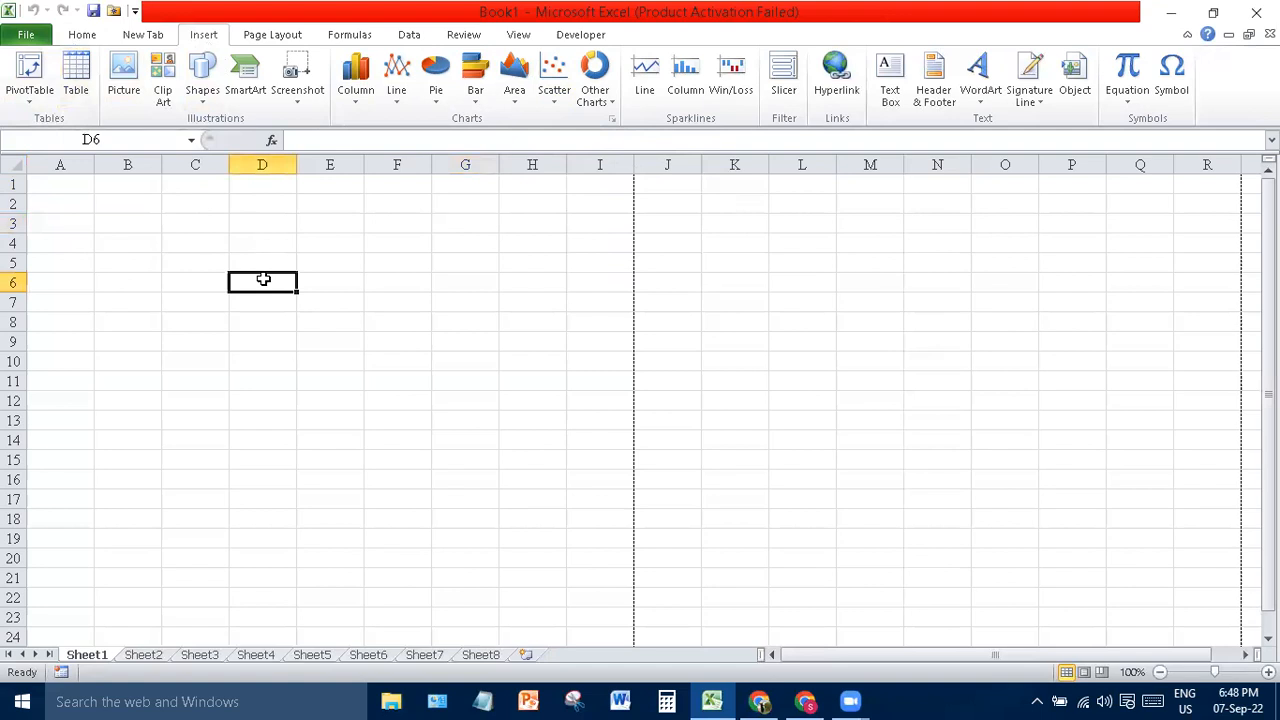
- Enter the headers Sr, Name and F Name across D6:F6
{"action": "type", "text": "Sr"}
{"action": "key", "text": "Tab"}
{"action": "type", "text": "Name"}
{"action": "key", "text": "Tab"}
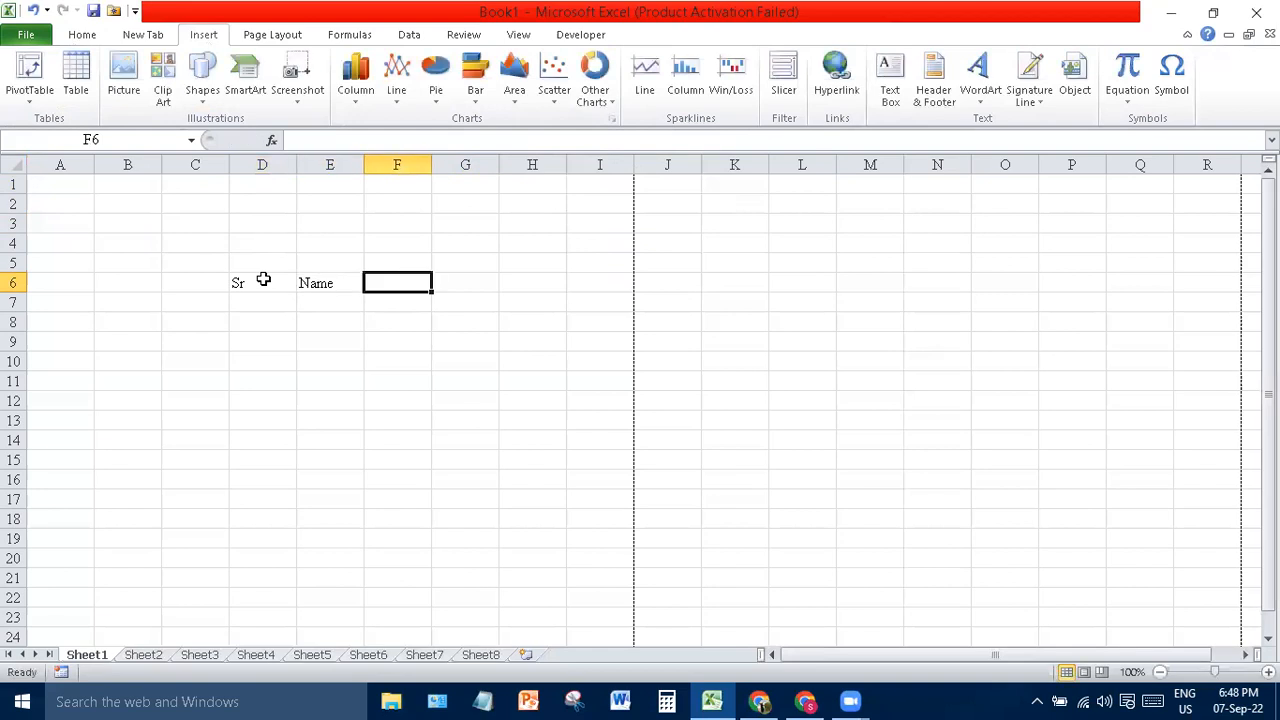
{"action": "type", "text": "F Name"}
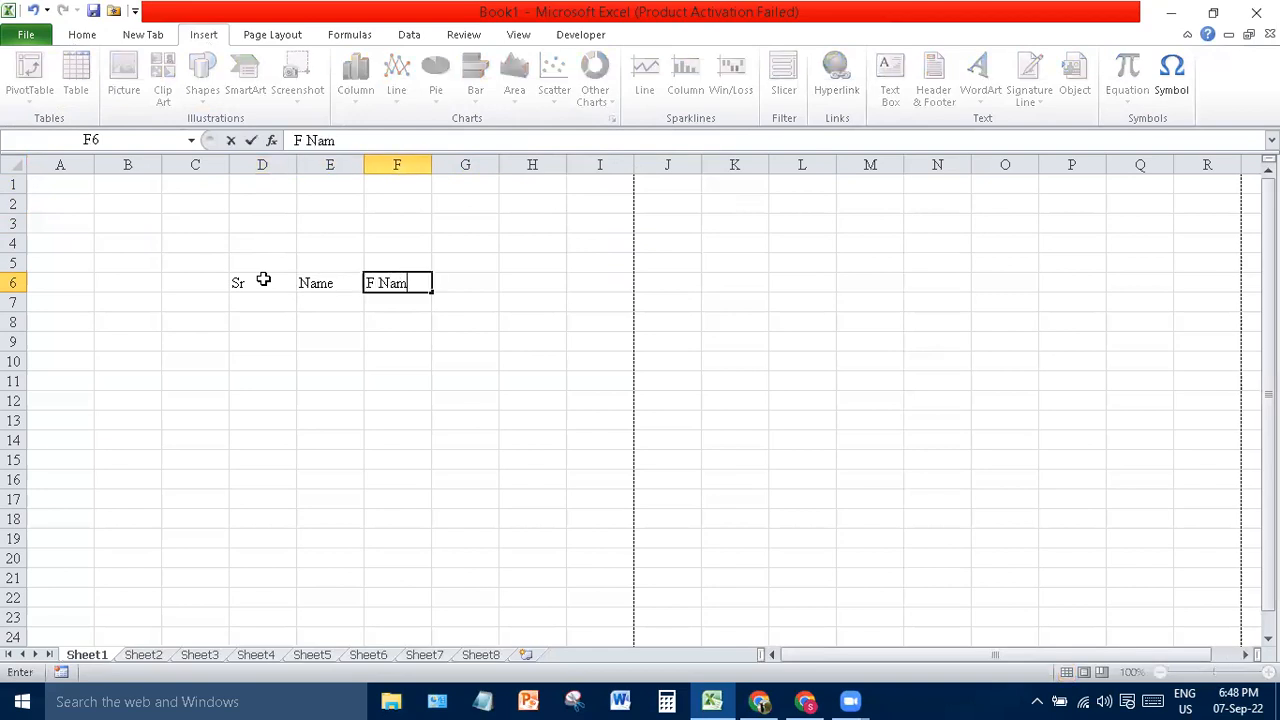
{"action": "left_click", "coordinate": [303, 300]}
- Apply All Borders to the range D6:F17
{"action": "left_click", "coordinate": [398, 337]}
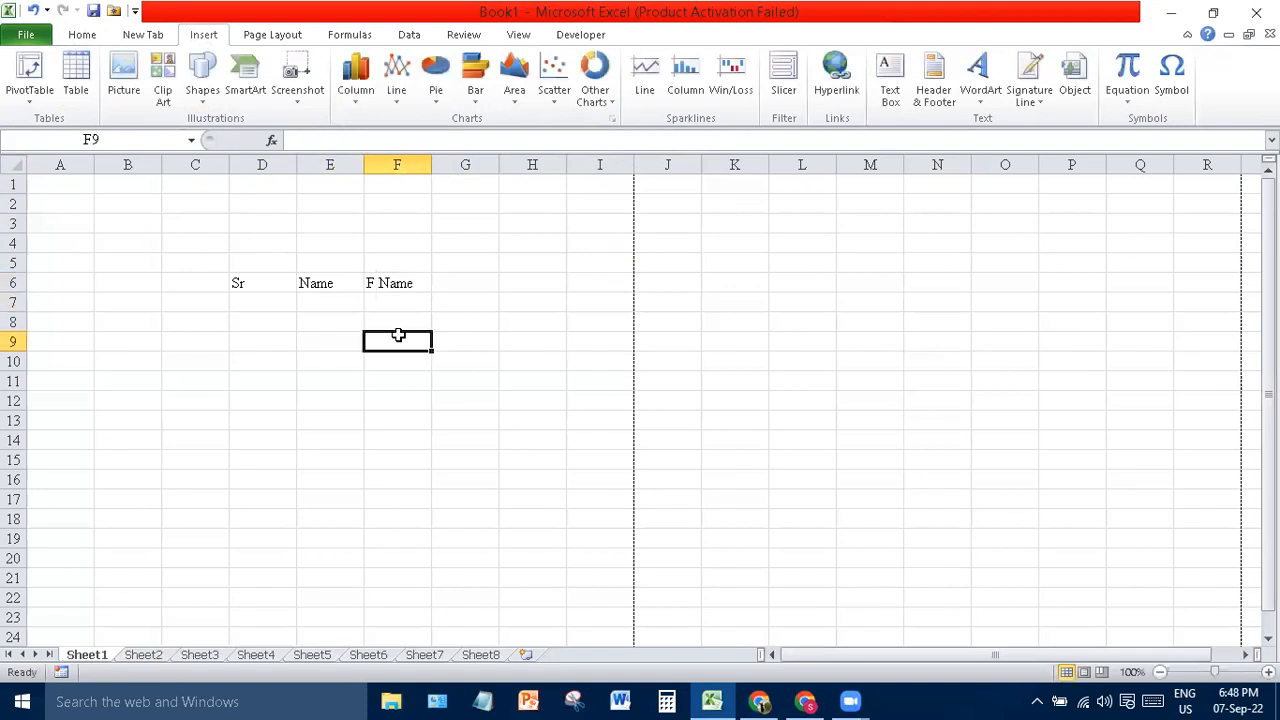
{"action": "left_click_drag", "start_coordinate": [269, 282], "coordinate": [400, 500]}
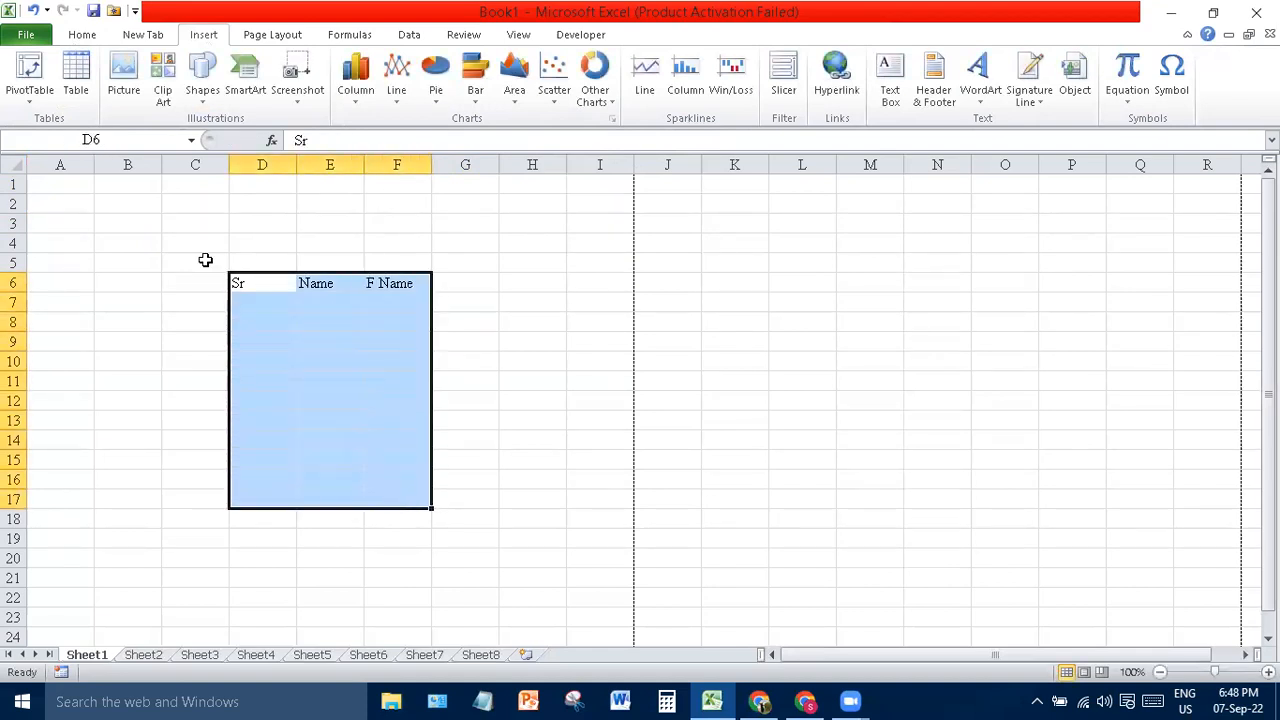
{"action": "left_click", "coordinate": [82, 36]}
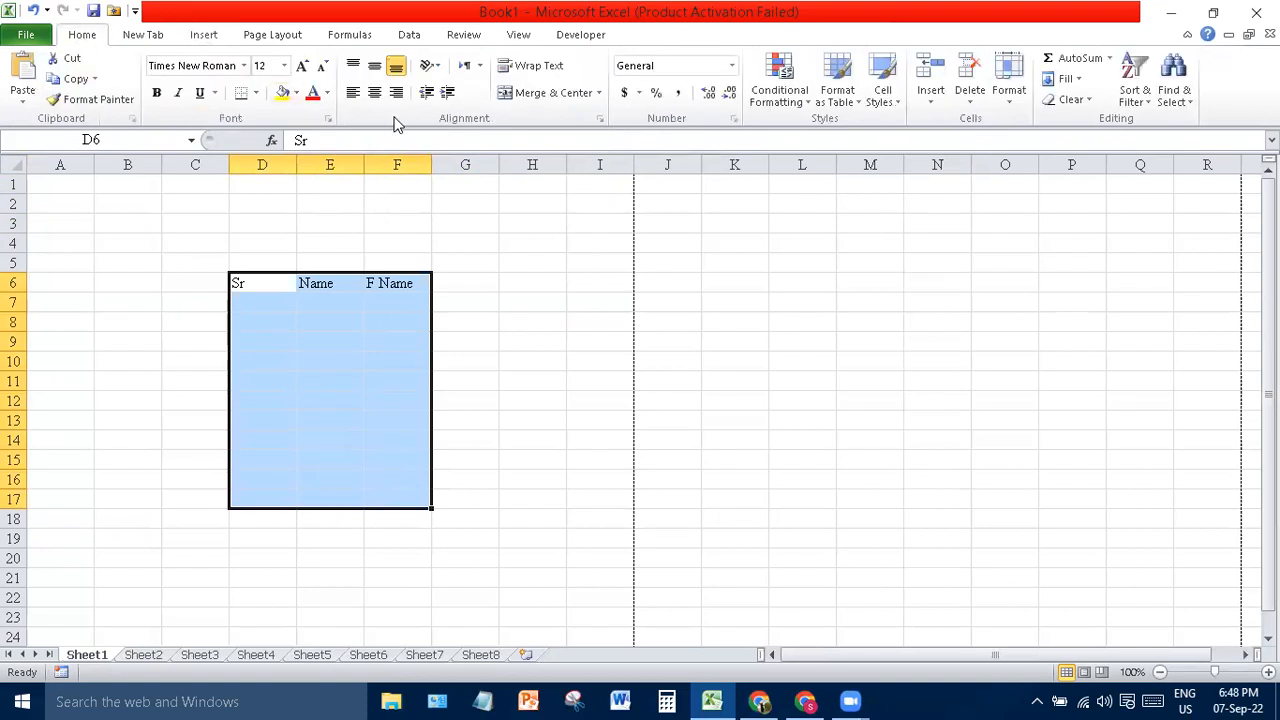
{"action": "left_click", "coordinate": [257, 94]}
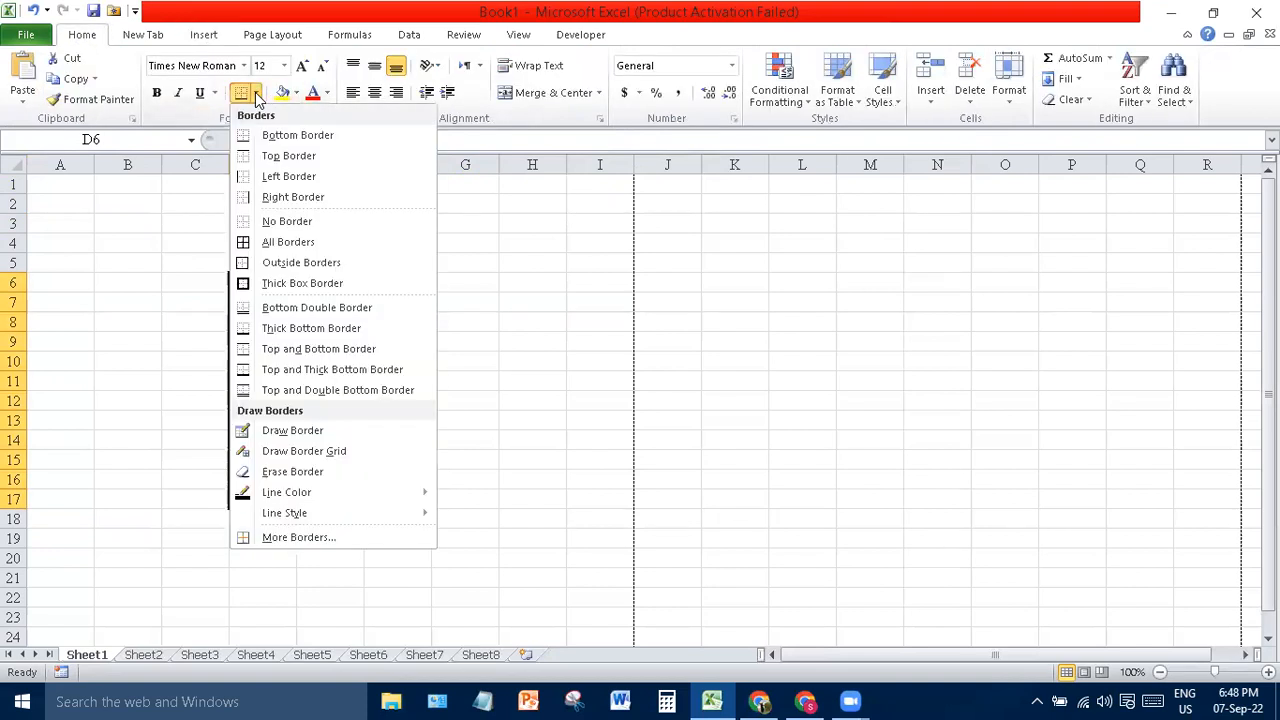
{"action": "left_click", "coordinate": [300, 242]}
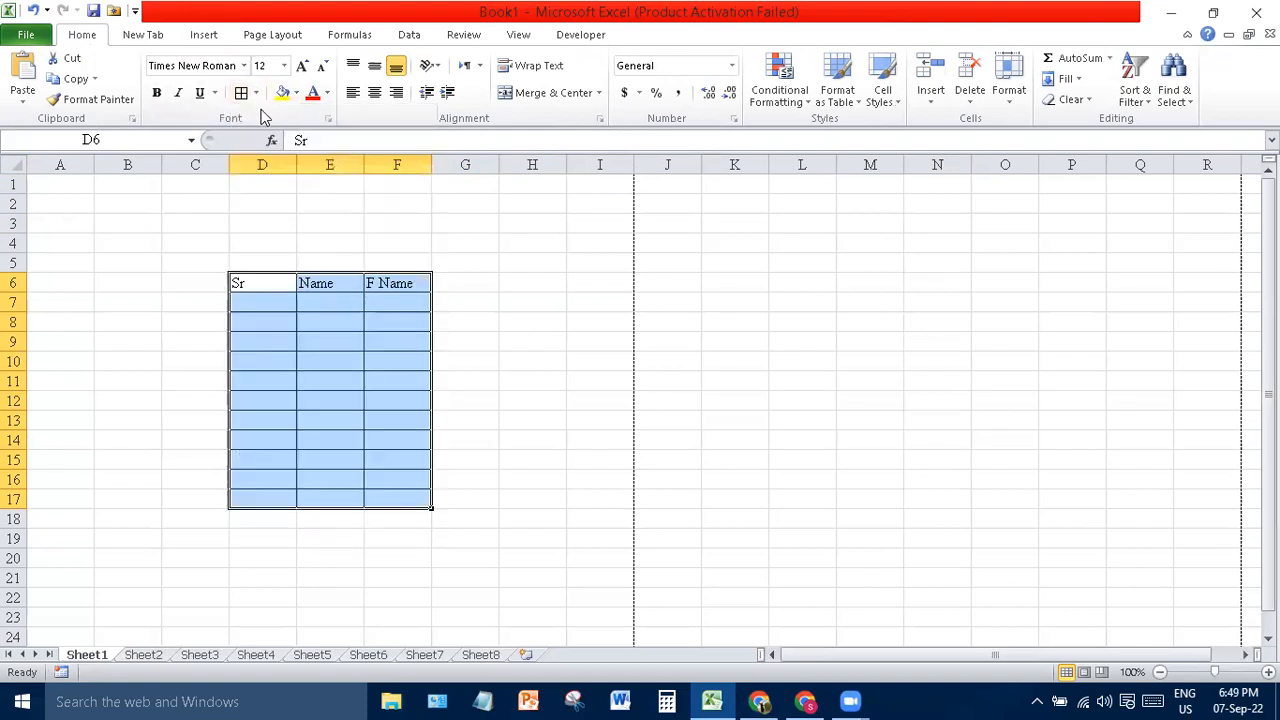
{"action": "left_click", "coordinate": [495, 465]}
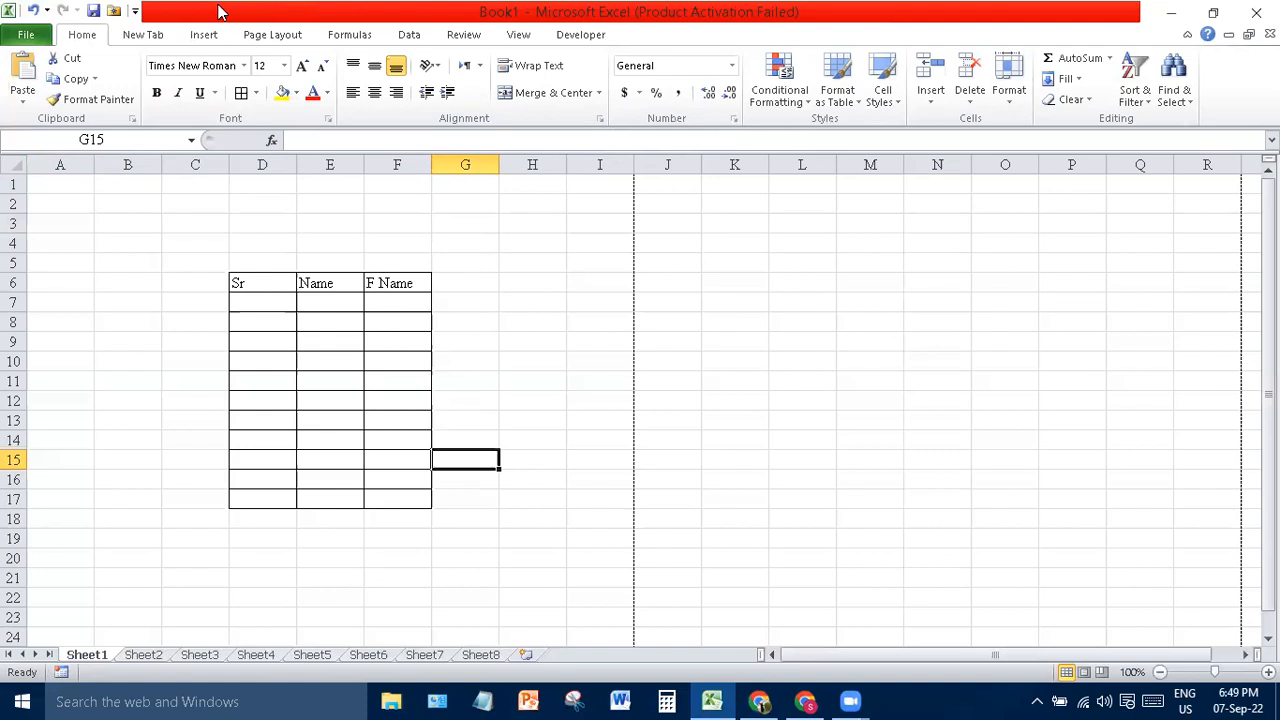
- Create a table from I6:K17 with My table has headers ticked, giving Column1–Column3
{"action": "left_click", "coordinate": [205, 35]}
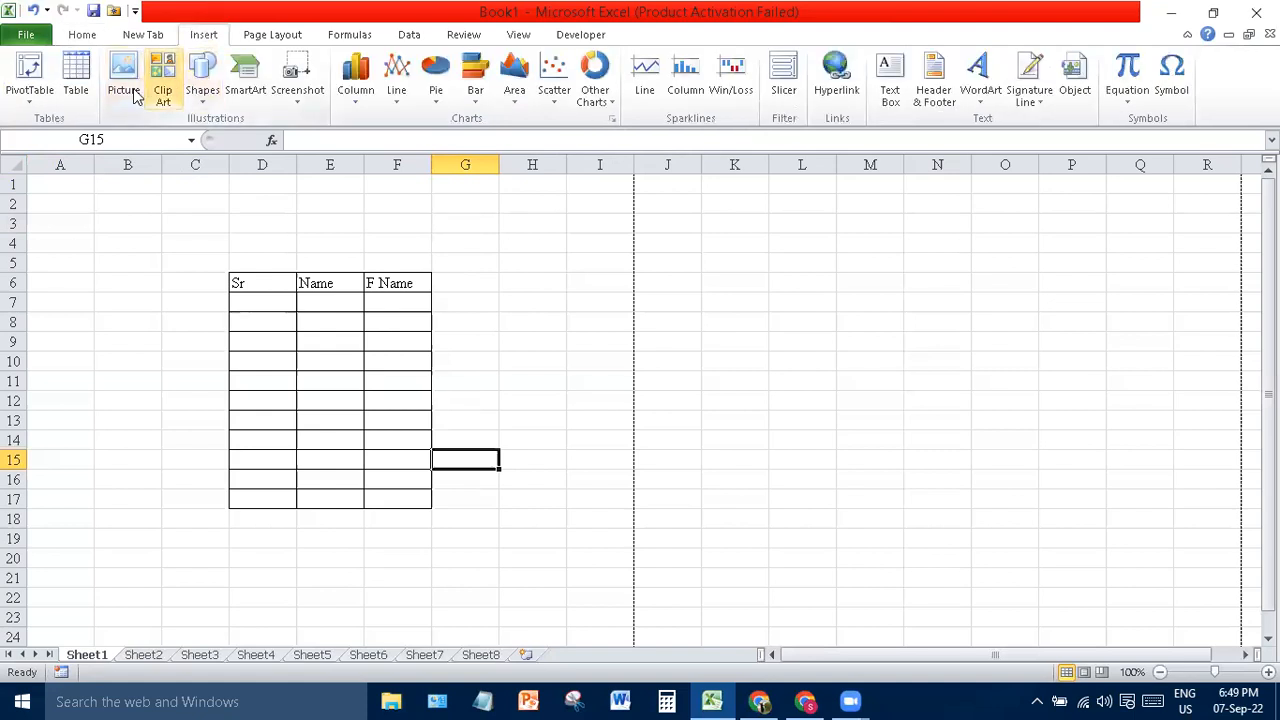
{"action": "left_click", "coordinate": [74, 75]}
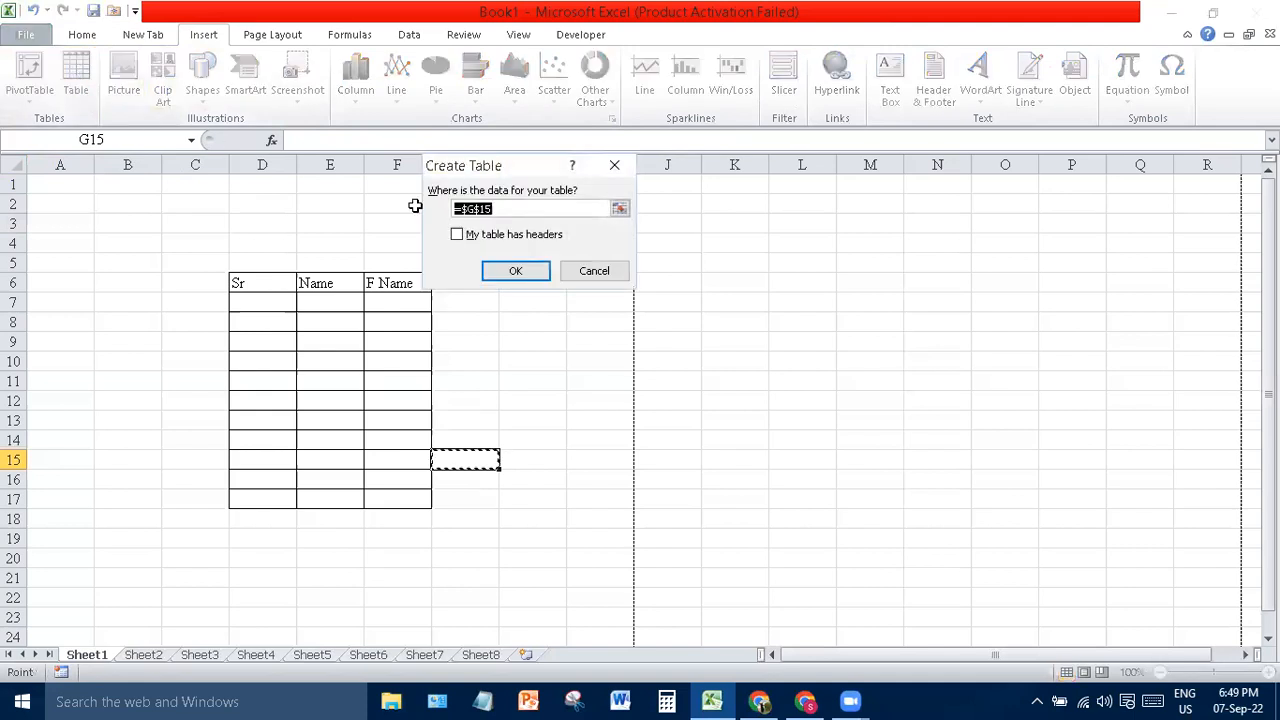
{"action": "left_click", "coordinate": [619, 209]}
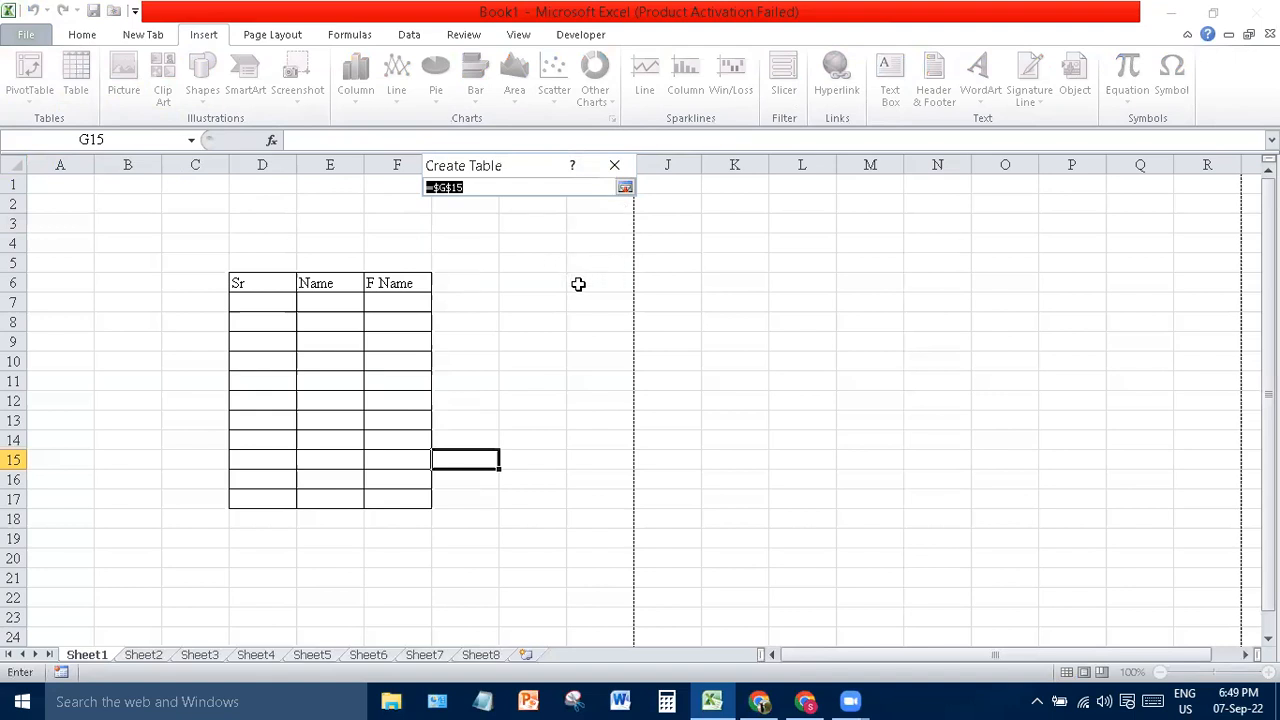
{"action": "left_click_drag", "start_coordinate": [578, 284], "coordinate": [746, 497]}
{"action": "left_click", "coordinate": [624, 188]}
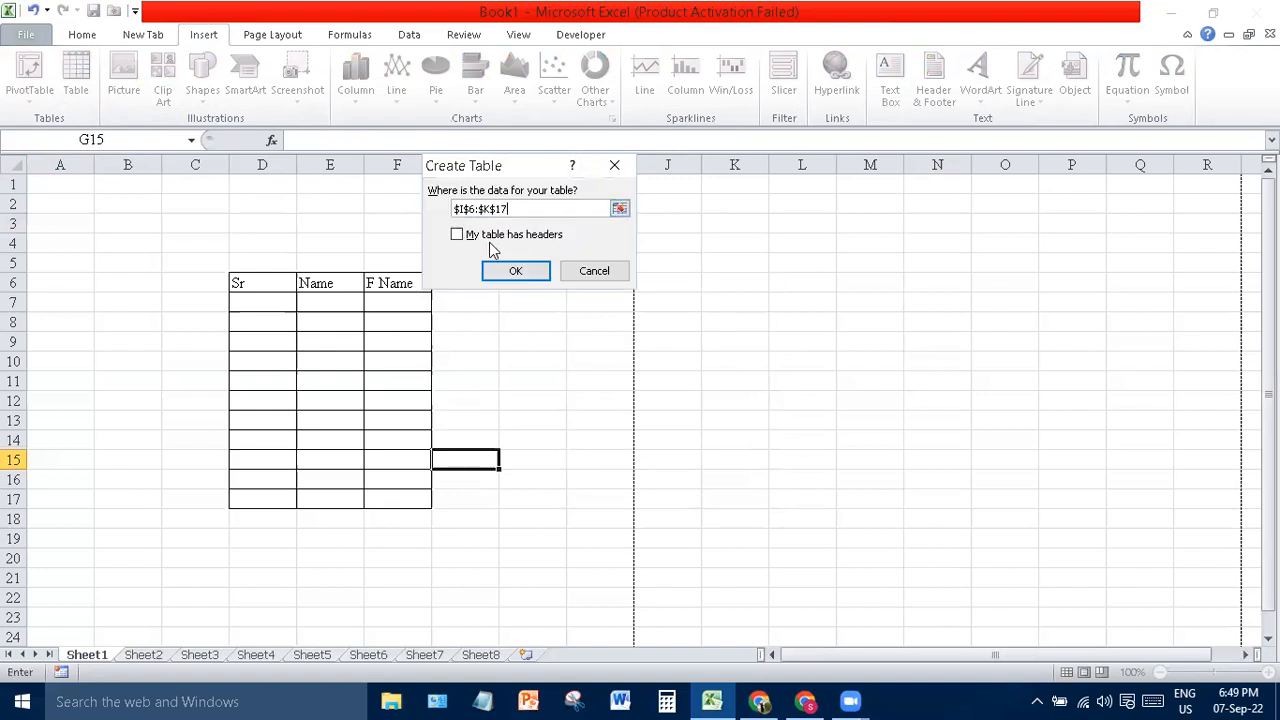
{"action": "left_click", "coordinate": [515, 244]}
{"action": "left_click", "coordinate": [520, 273]}
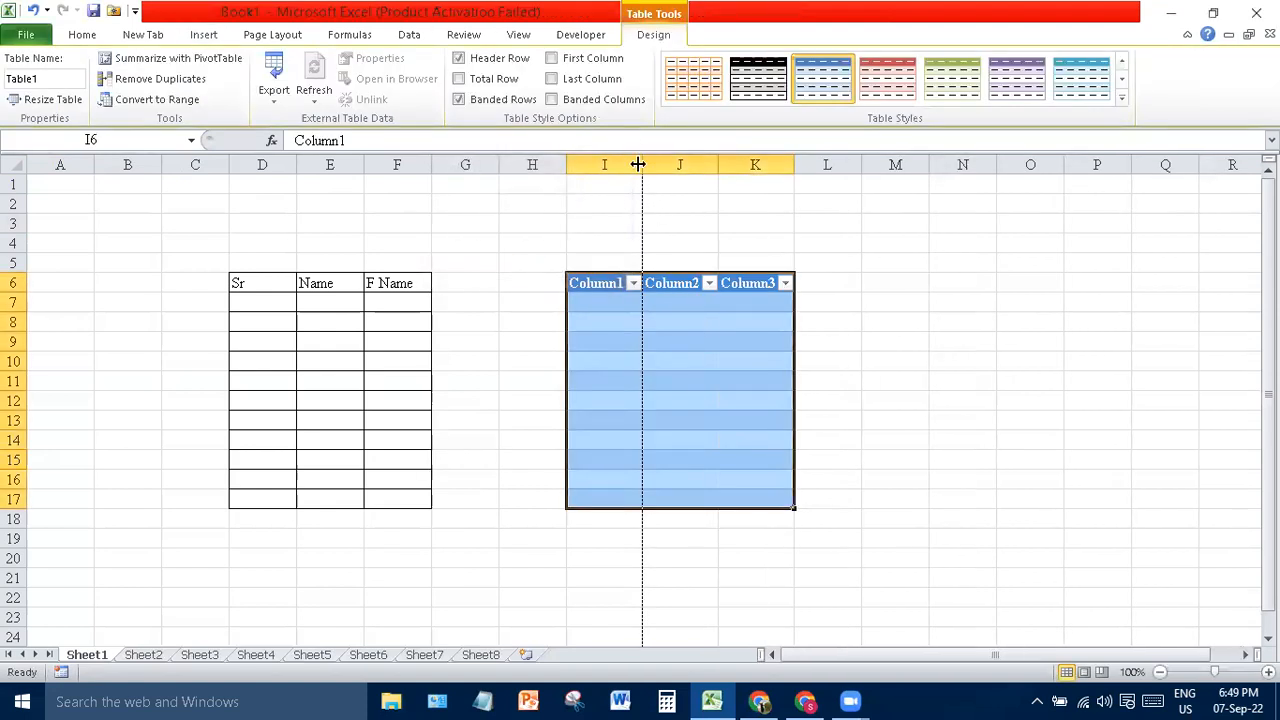
- Drag Table1's resize handle to widen it from I6:K17 to I6:M17
{"action": "left_click_drag", "start_coordinate": [638, 164], "coordinate": [643, 164]}
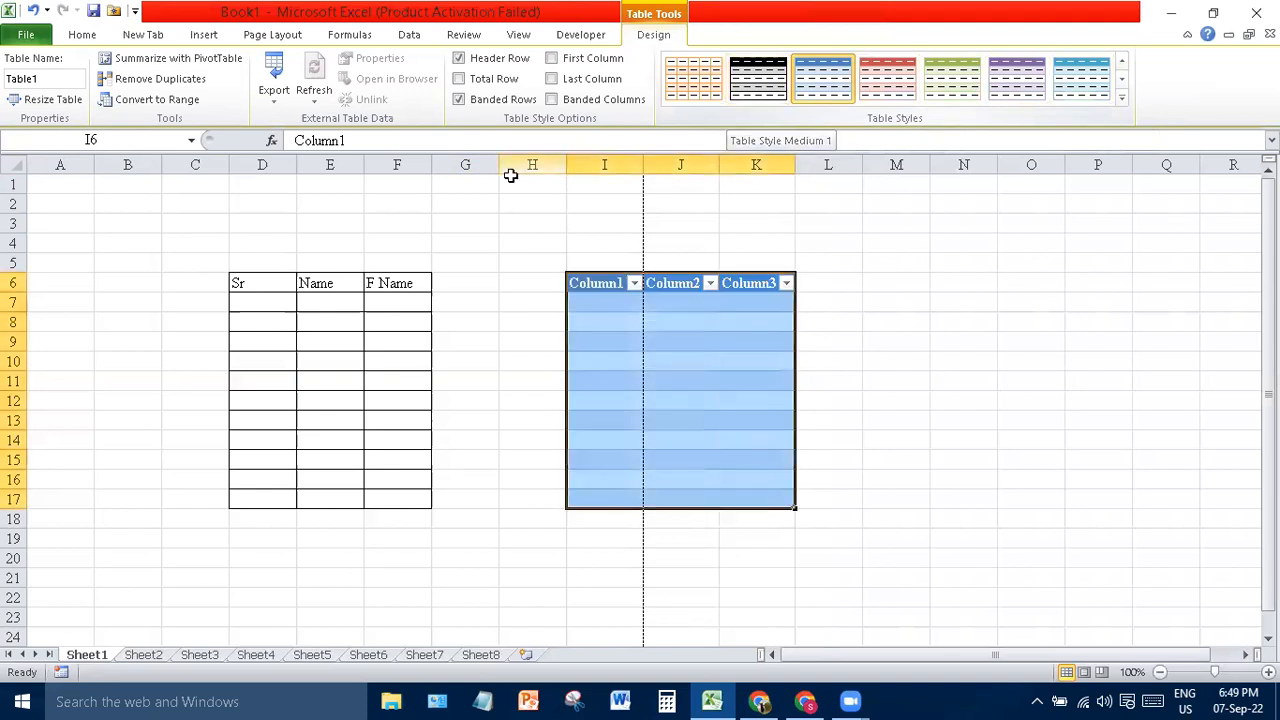
{"action": "left_click", "coordinate": [713, 415]}
{"action": "left_click", "coordinate": [692, 381]}
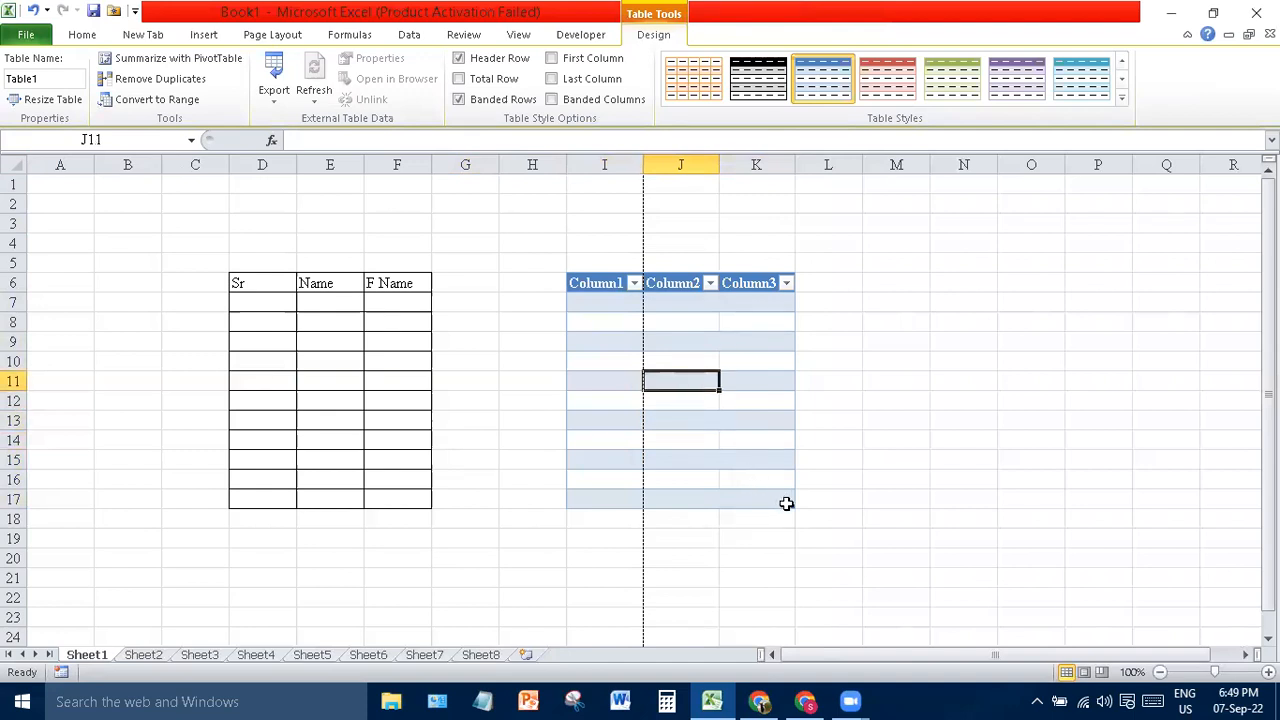
{"action": "left_click_drag", "start_coordinate": [793, 507], "coordinate": [808, 508]}
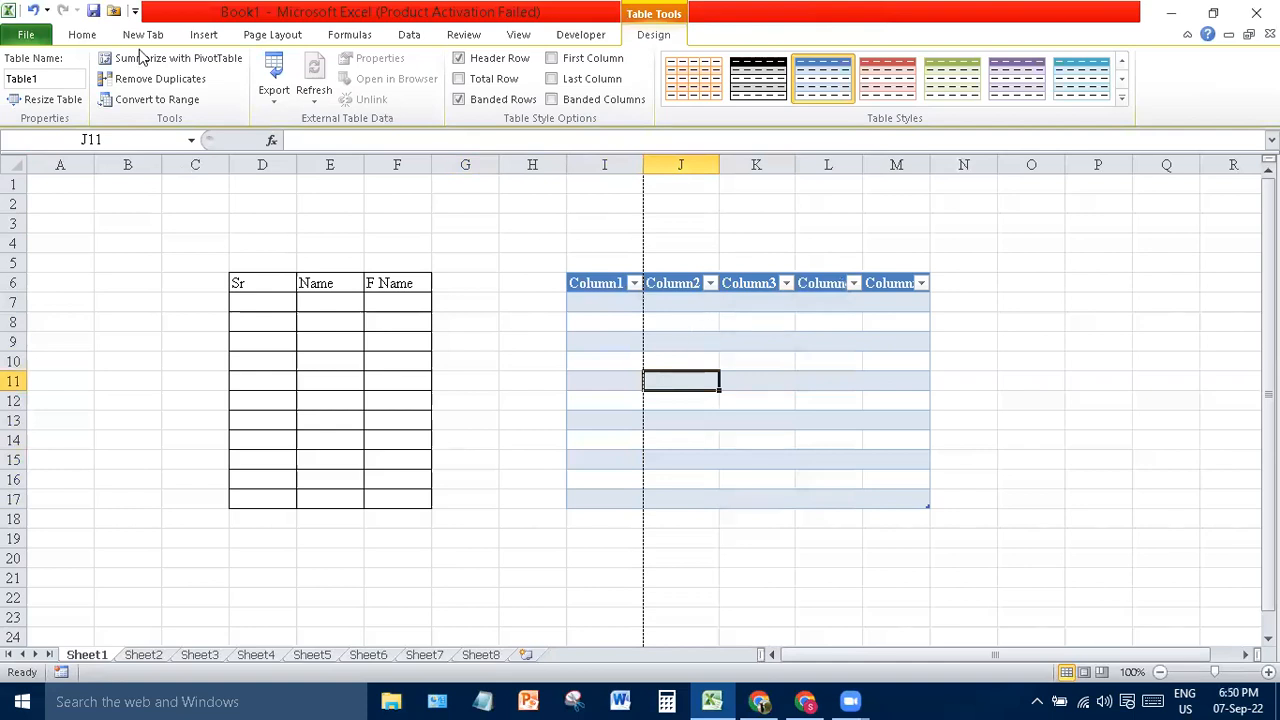
- Rename the table to Student in the Table Name box
{"action": "left_click", "coordinate": [64, 79]}
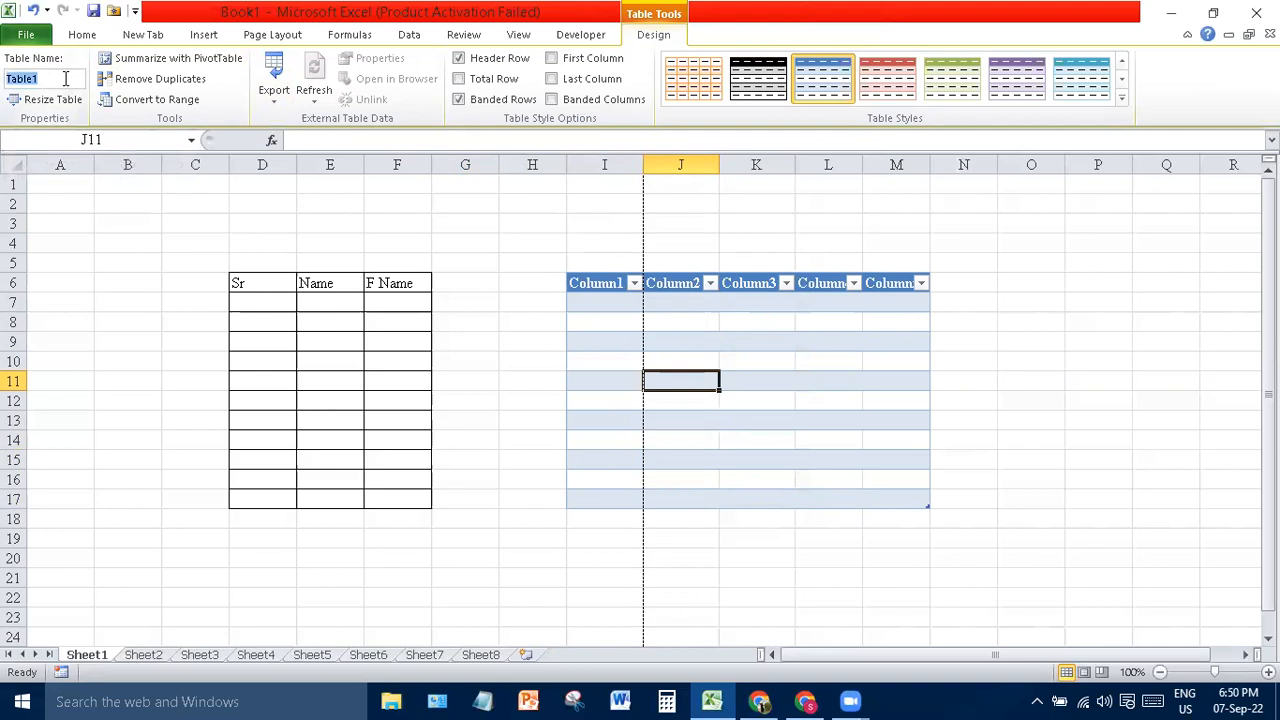
{"action": "type", "text": "Student"}
{"action": "left_click", "coordinate": [97, 204]}
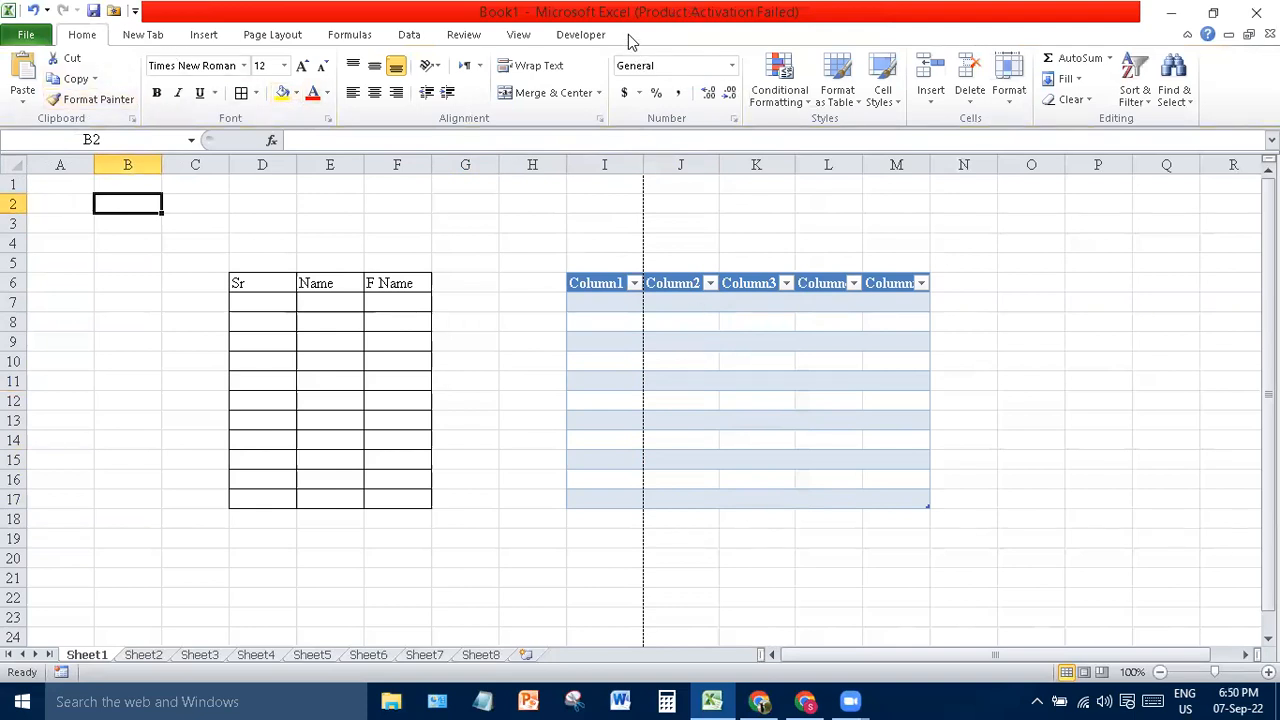
{"action": "left_click", "coordinate": [683, 359]}
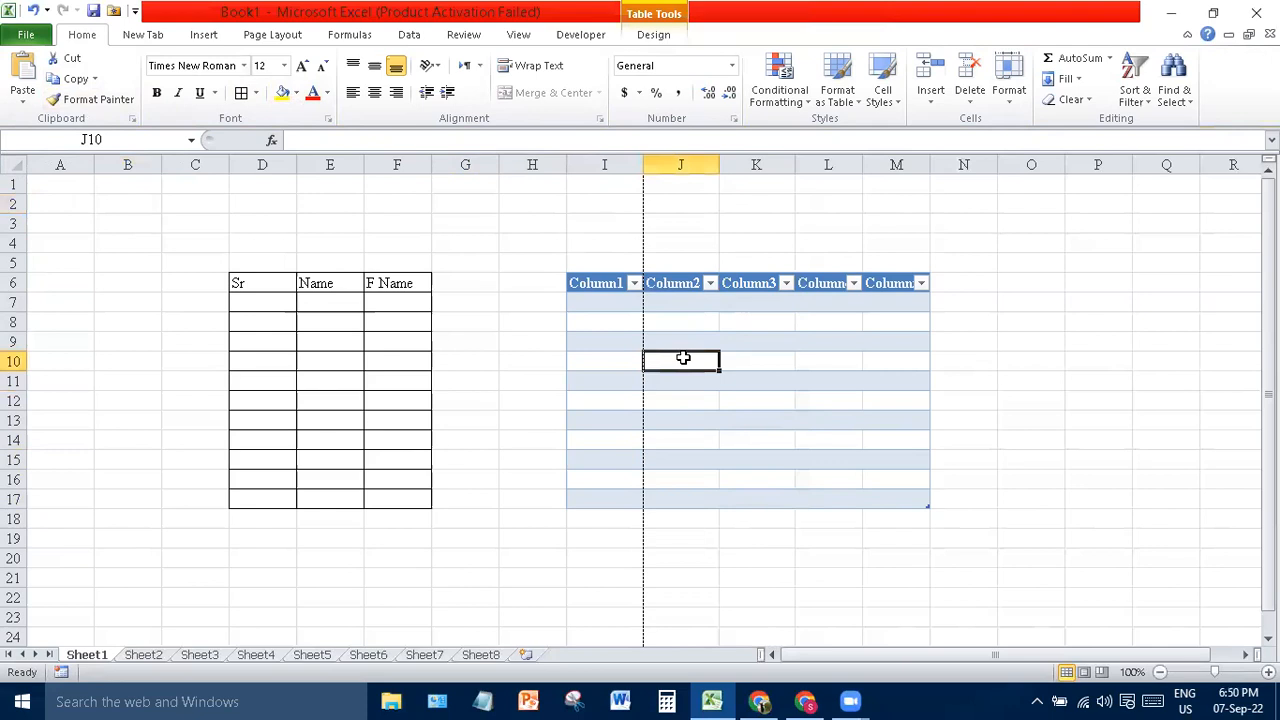
{"action": "left_click", "coordinate": [664, 36]}
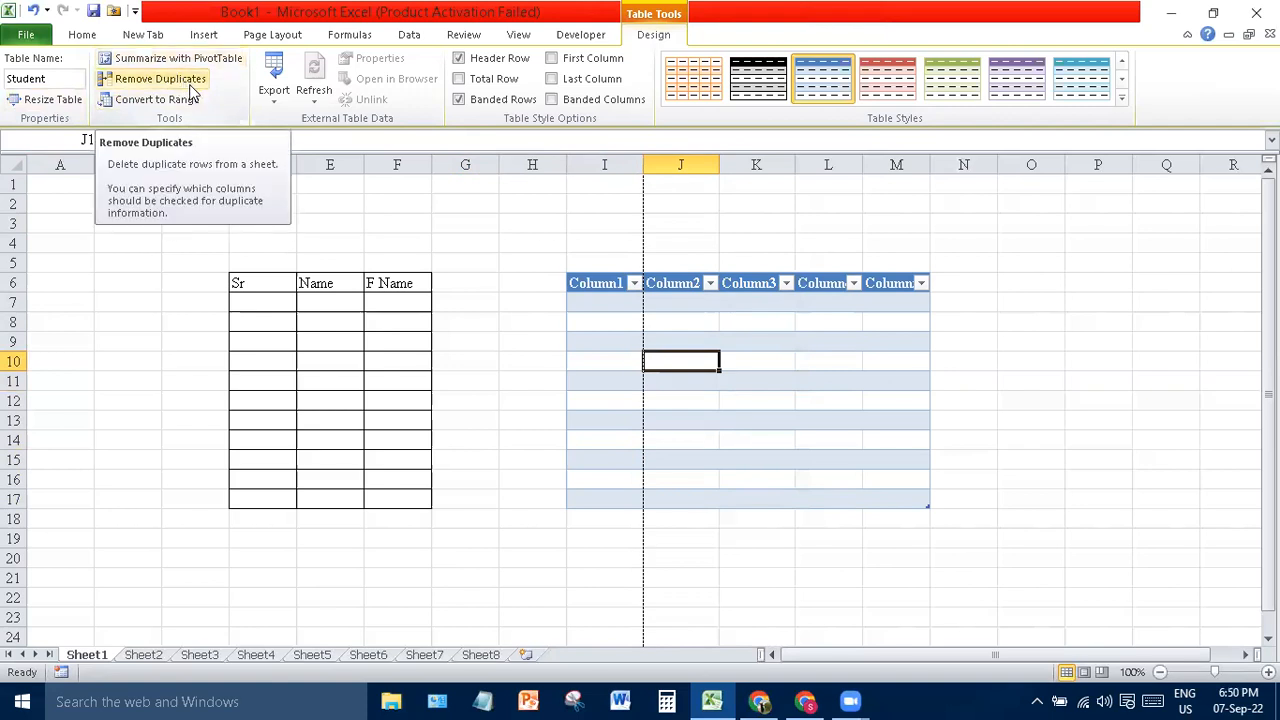
- Enter 1, 2, 3, 4, 4, 5, 6, 7, 7 down Column1 from I7, then open Remove Duplicates
{"action": "left_click", "coordinate": [610, 312]}
{"action": "left_click", "coordinate": [602, 296]}
{"action": "type", "text": "1"}
{"action": "key", "text": "Return"}
{"action": "type", "text": "2"}
{"action": "key", "text": "Return"}
{"action": "type", "text": "3"}
{"action": "key", "text": "Return"}
{"action": "type", "text": "4"}
{"action": "key", "text": "Return"}
{"action": "type", "text": "4"}
{"action": "key", "text": "Return"}
{"action": "type", "text": "5"}
{"action": "key", "text": "Return"}
{"action": "type", "text": "6"}
{"action": "key", "text": "Return"}
{"action": "type", "text": "7"}
{"action": "key", "text": "Return"}
{"action": "type", "text": "7"}
{"action": "key", "text": "Return"}
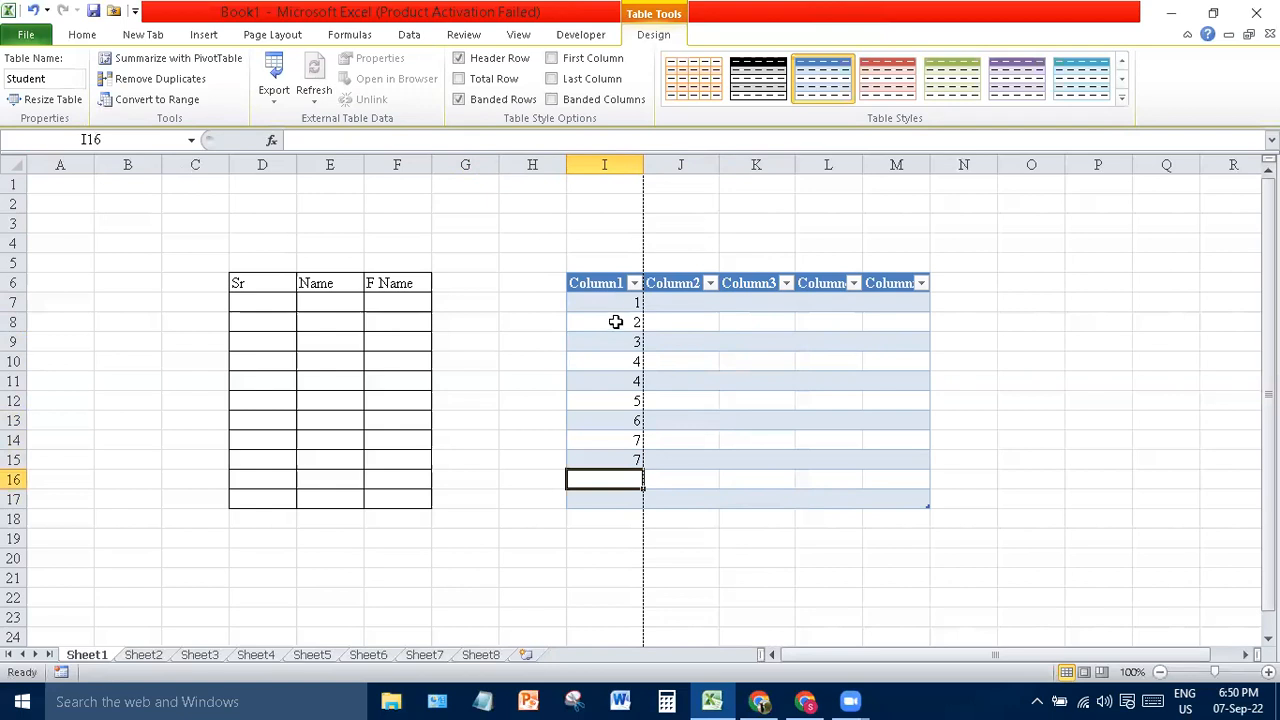
{"action": "left_click", "coordinate": [769, 364]}
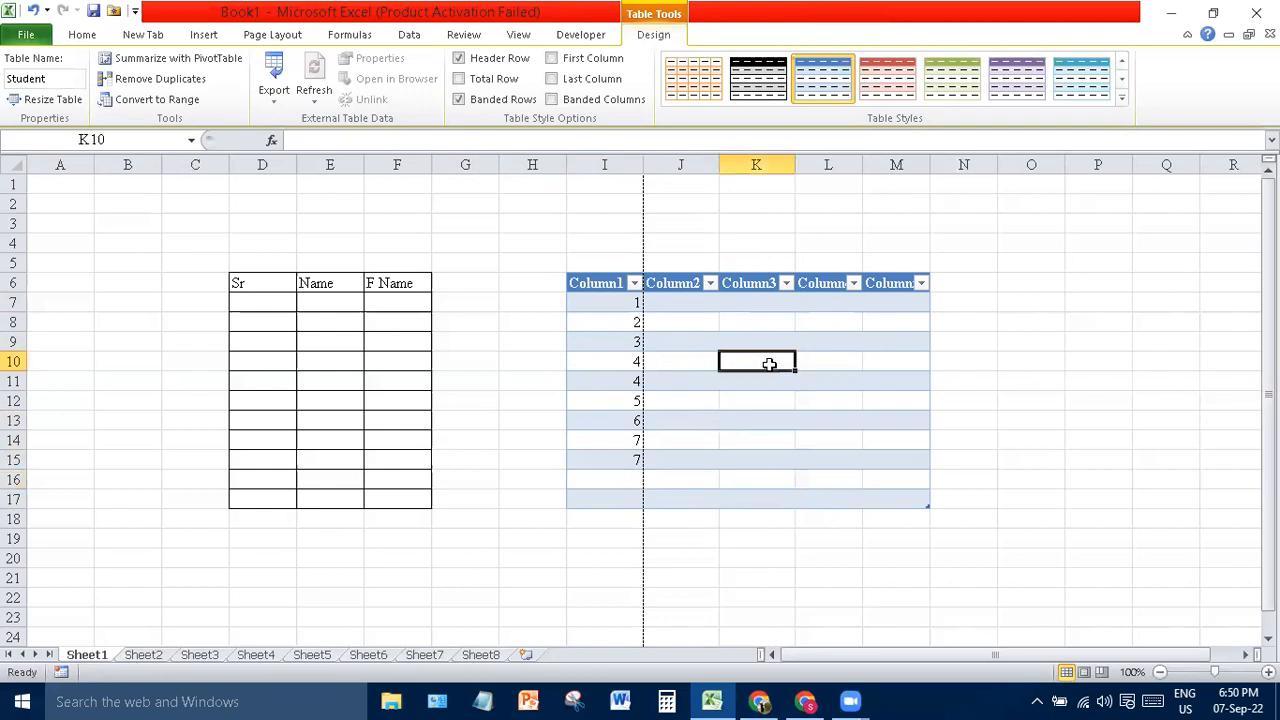
{"action": "left_click", "coordinate": [190, 82]}
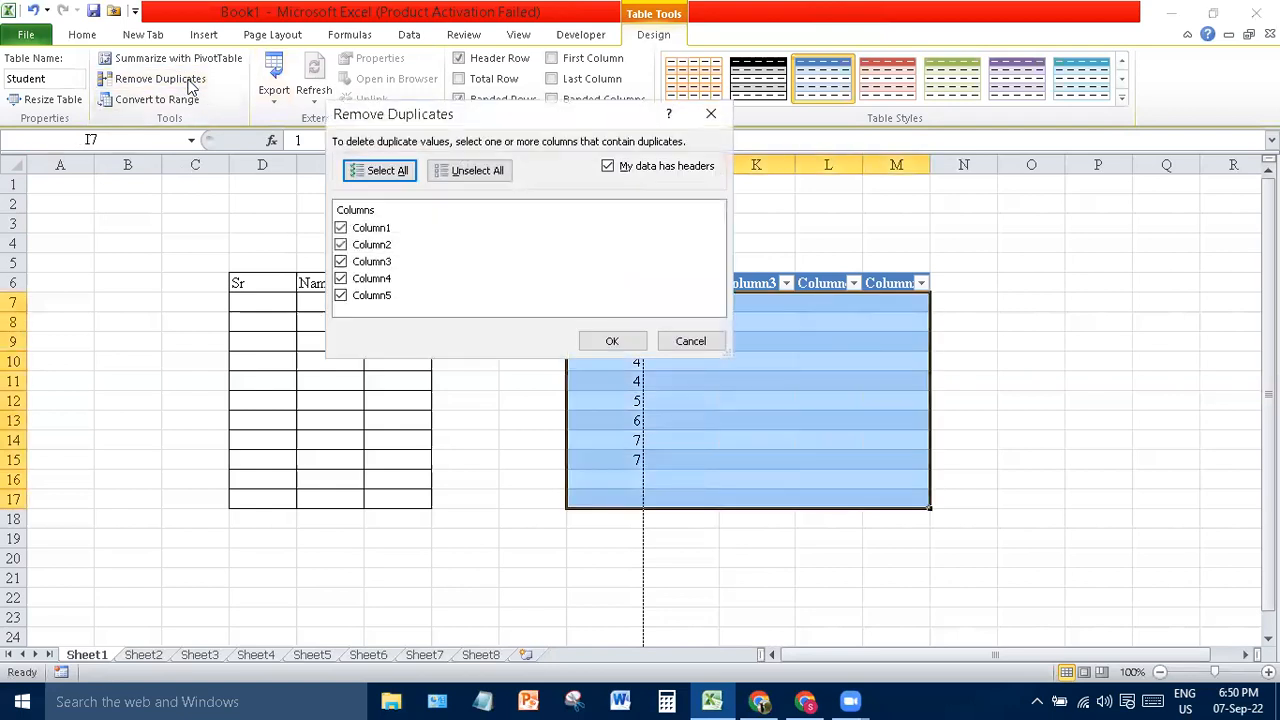
- Confirm Remove Duplicates and dismiss the report of 3 duplicate values removed
{"action": "left_click", "coordinate": [620, 345]}
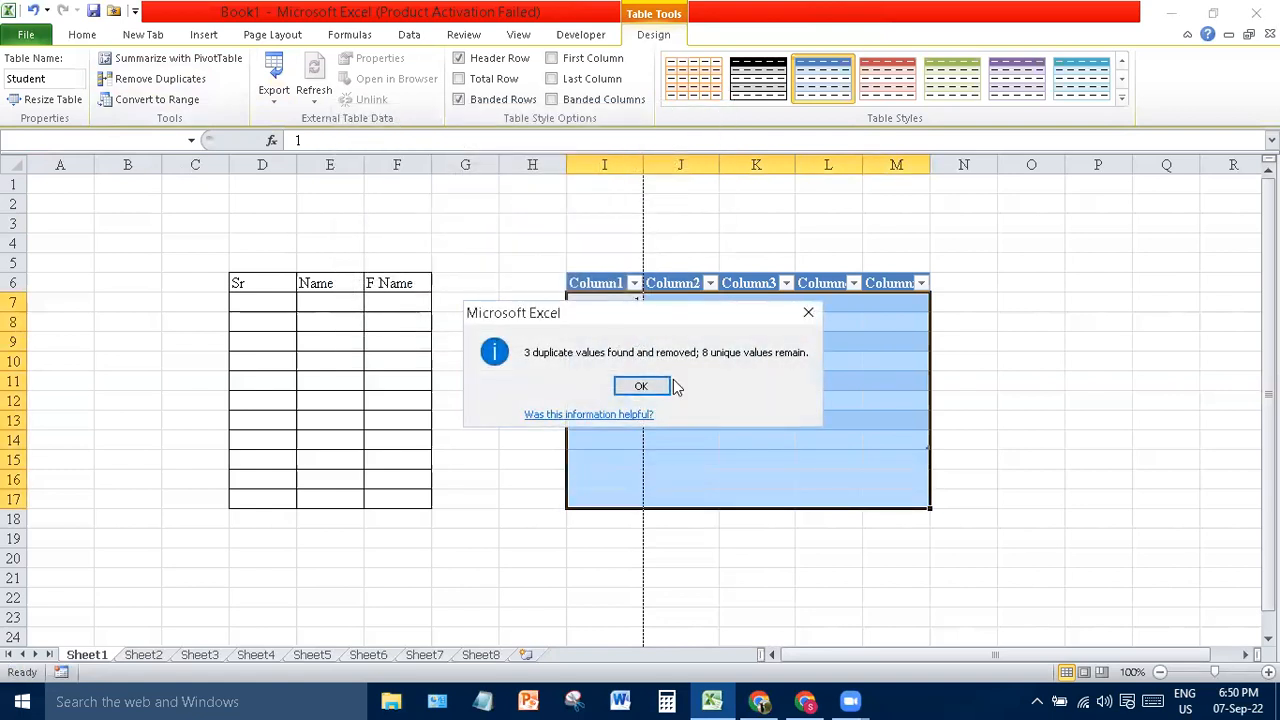
{"action": "left_click", "coordinate": [640, 386]}
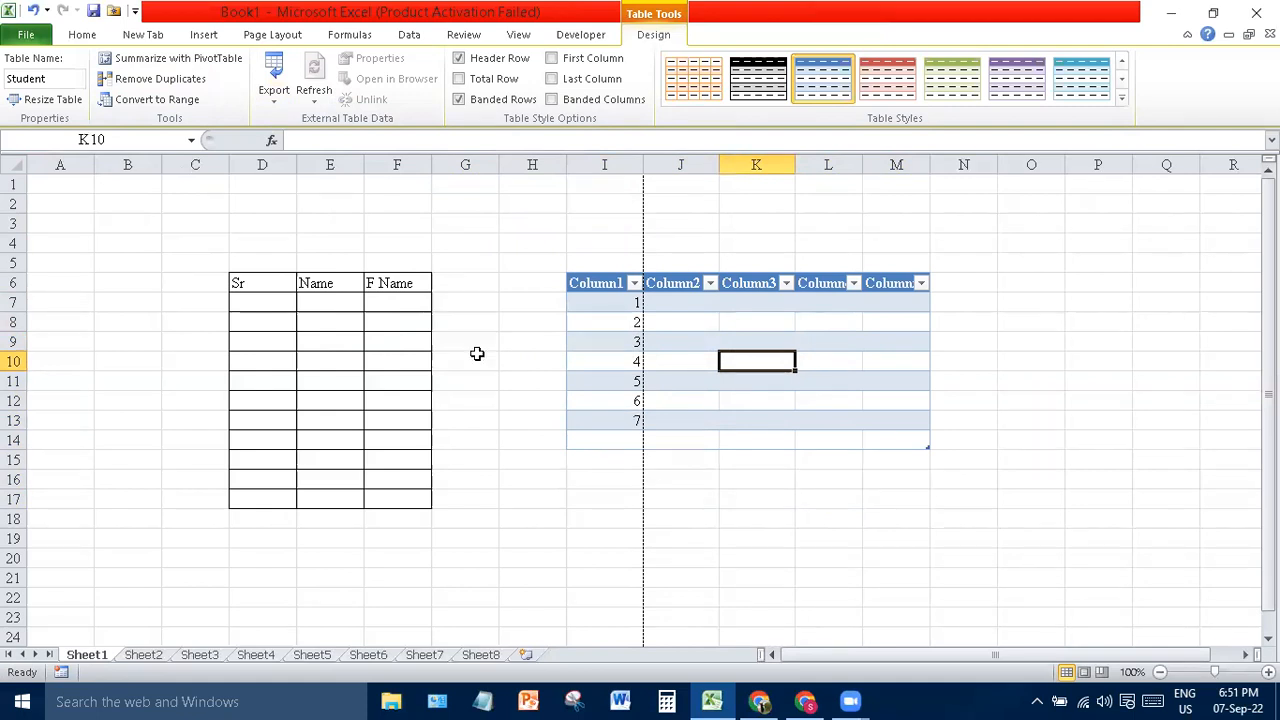
{"action": "left_click", "coordinate": [186, 104]}
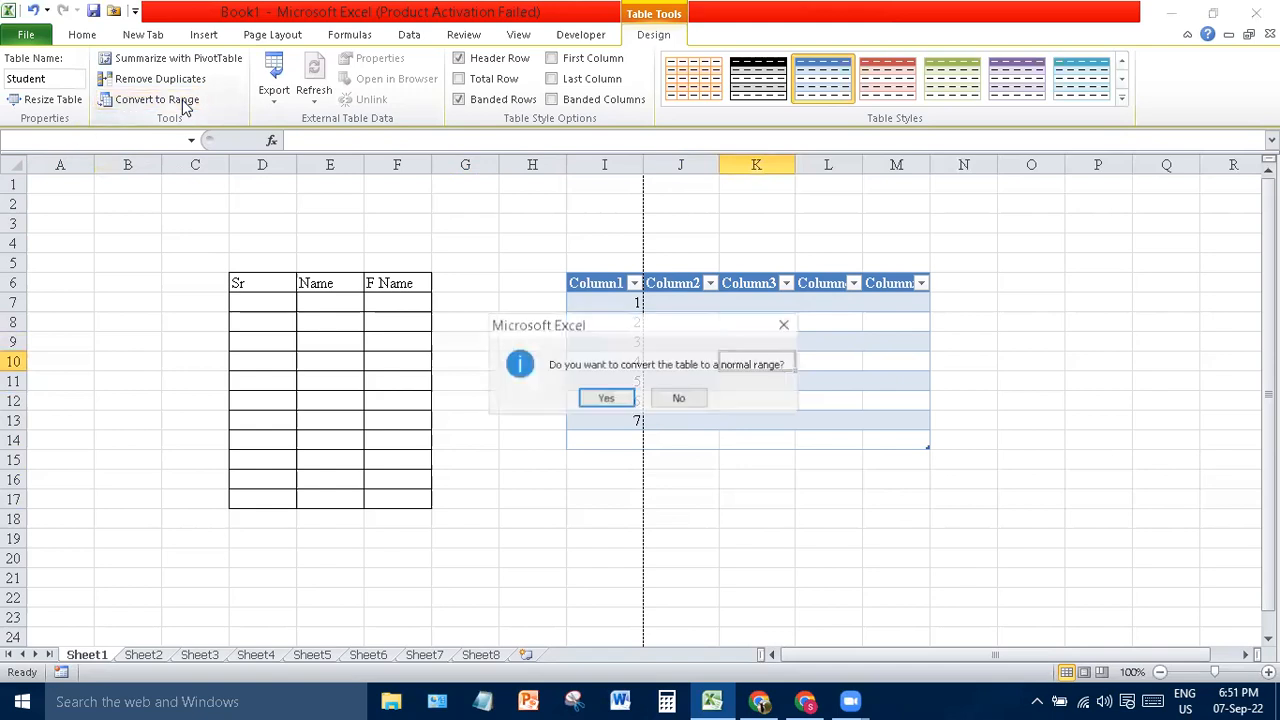
{"action": "left_click", "coordinate": [605, 399]}
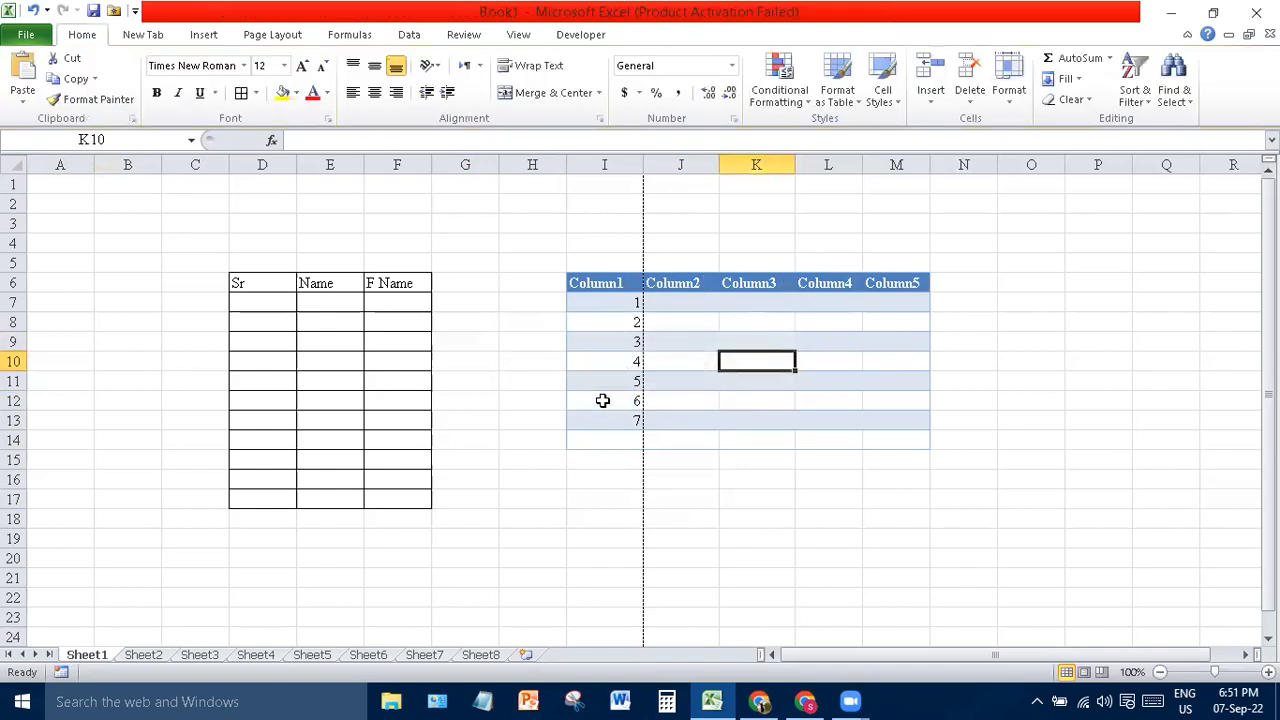
{"action": "left_click", "coordinate": [766, 452]}
{"action": "left_click", "coordinate": [757, 356]}
{"action": "left_click", "coordinate": [858, 443]}
{"action": "left_click", "coordinate": [882, 474]}
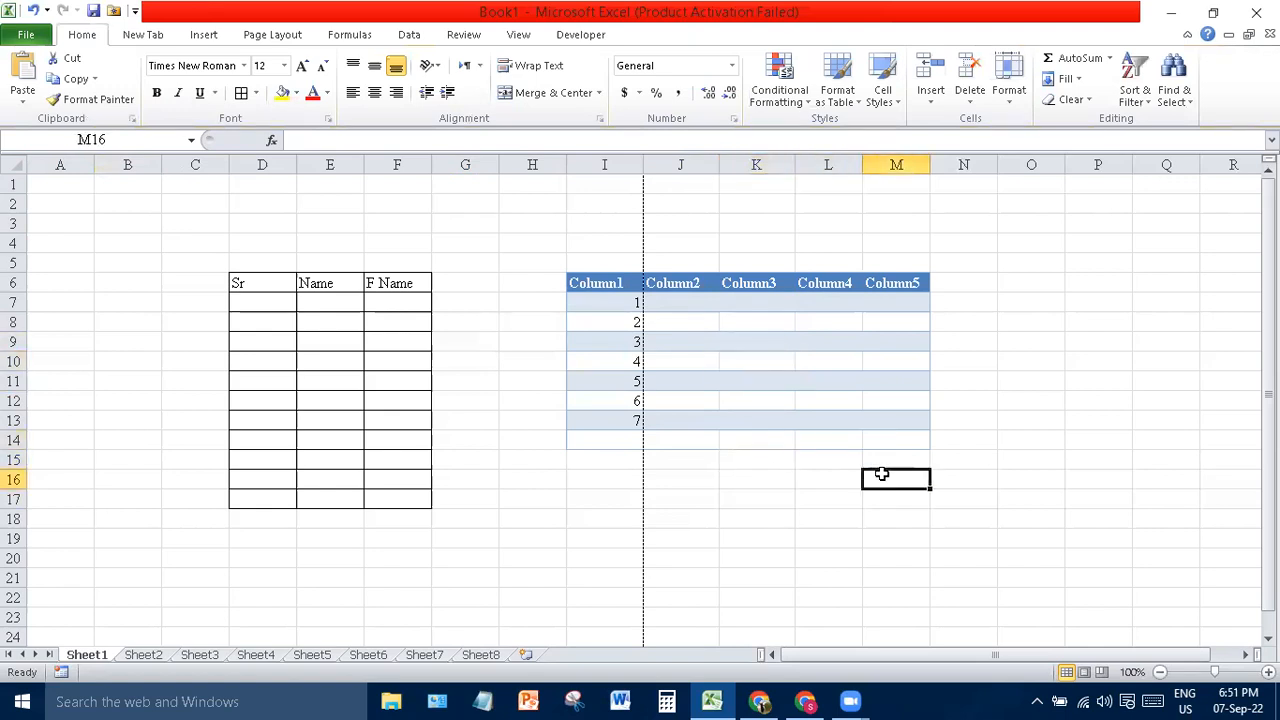
{"action": "left_click", "coordinate": [722, 278]}
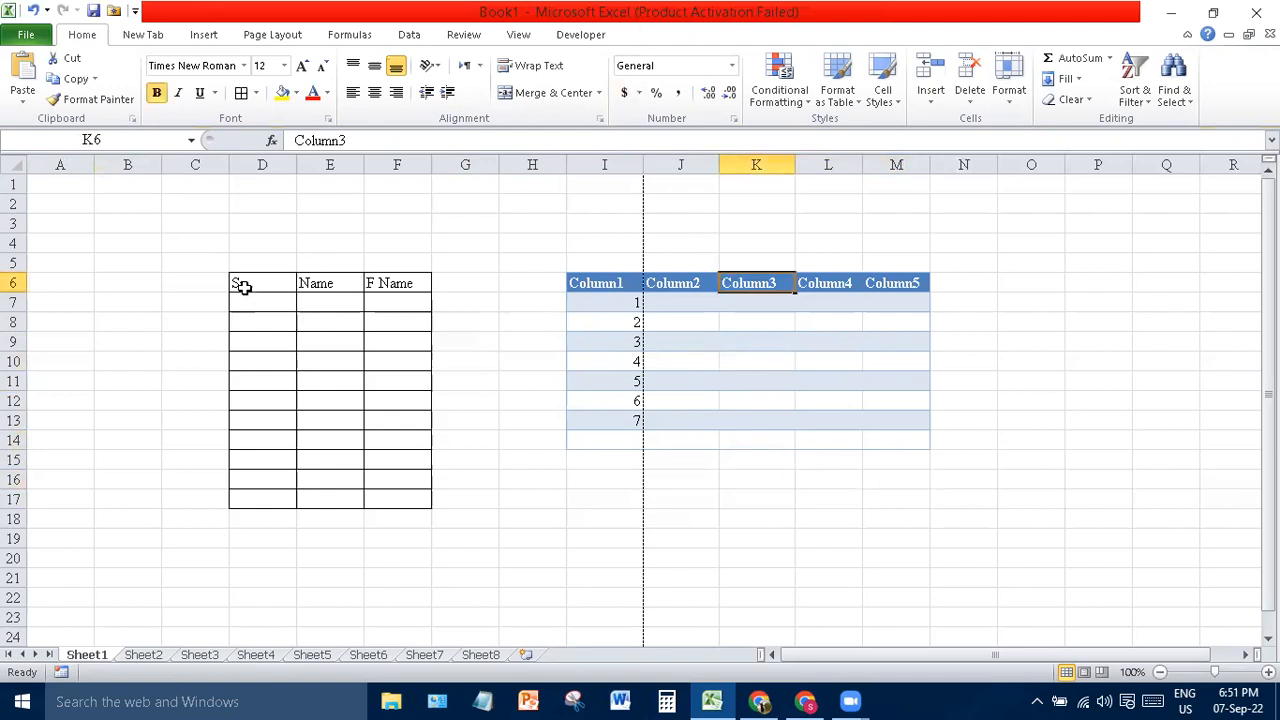
{"action": "left_click_drag", "start_coordinate": [226, 283], "coordinate": [387, 505]}
{"action": "left_click_drag", "start_coordinate": [386, 505], "coordinate": [386, 505]}
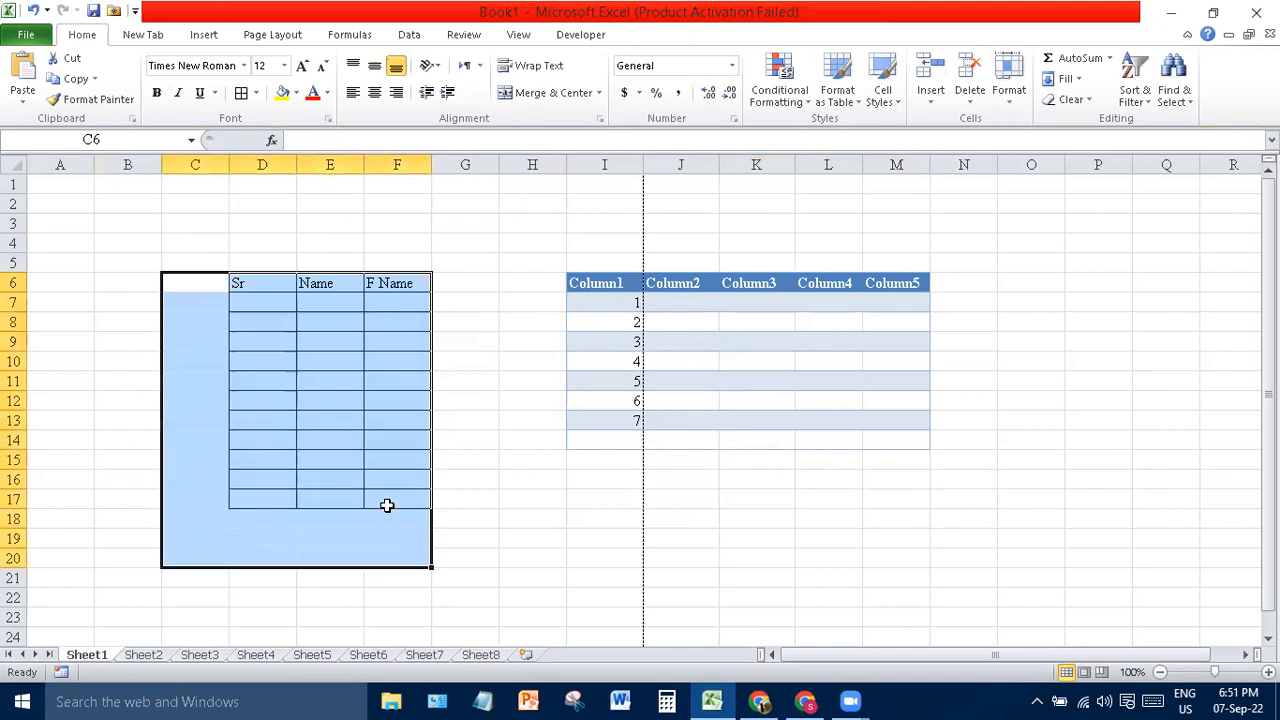
{"action": "left_click", "coordinate": [808, 437]}
{"action": "left_click_drag", "start_coordinate": [582, 264], "coordinate": [842, 425]}
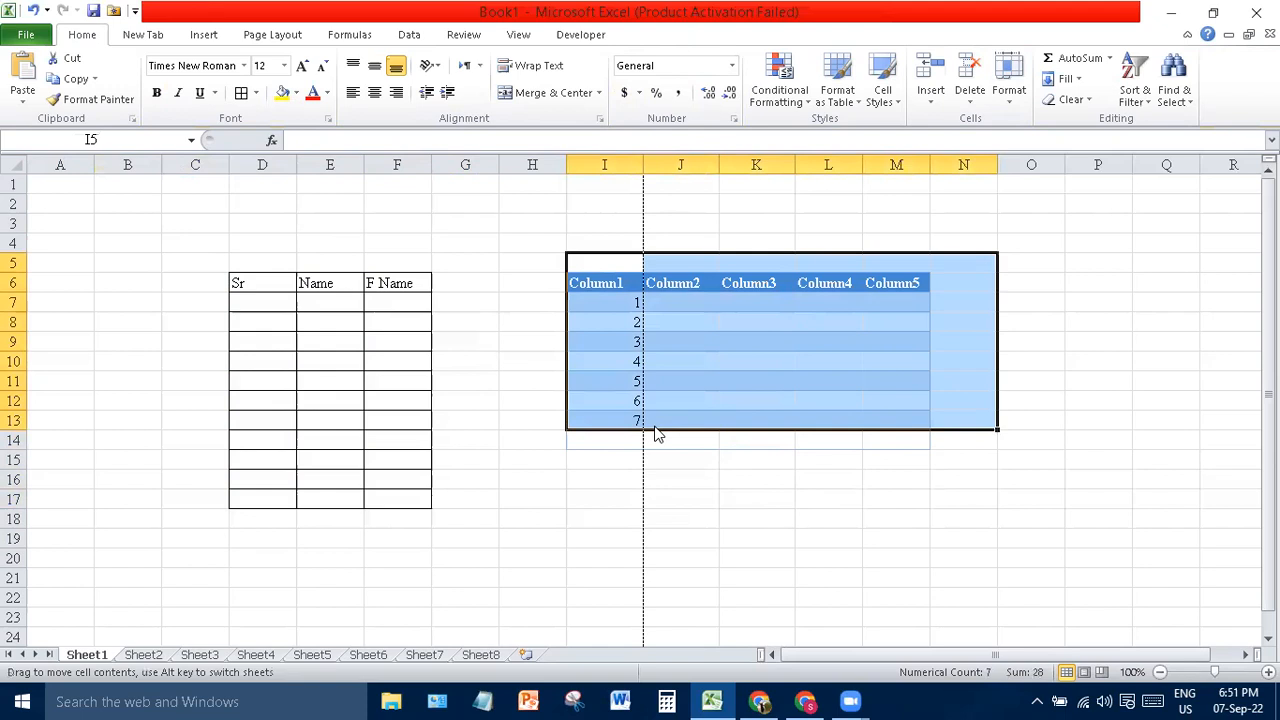
{"action": "left_click", "coordinate": [574, 456]}
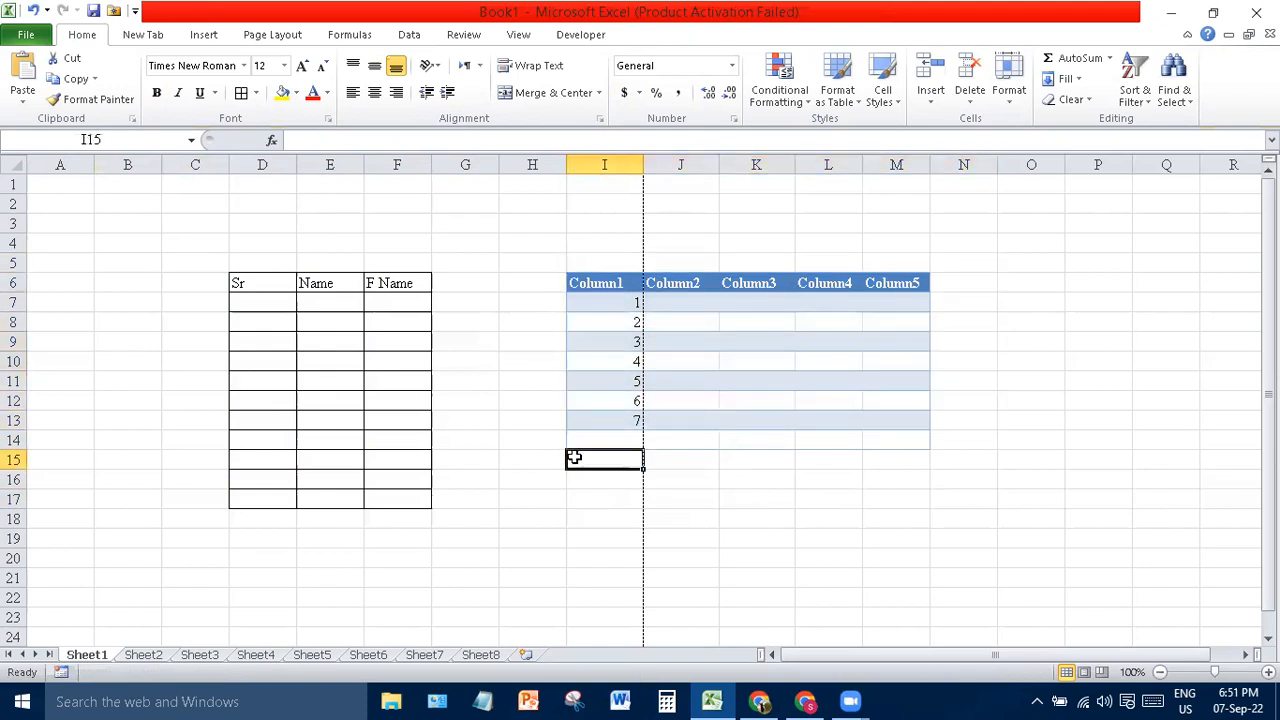
{"action": "key", "text": "Up"}
{"action": "key", "text": "Up"}
{"action": "key", "text": "Up"}
{"action": "key", "text": "Up"}
{"action": "key", "text": "Up"}
{"action": "key", "text": "Right"}
{"action": "key", "text": "Right"}
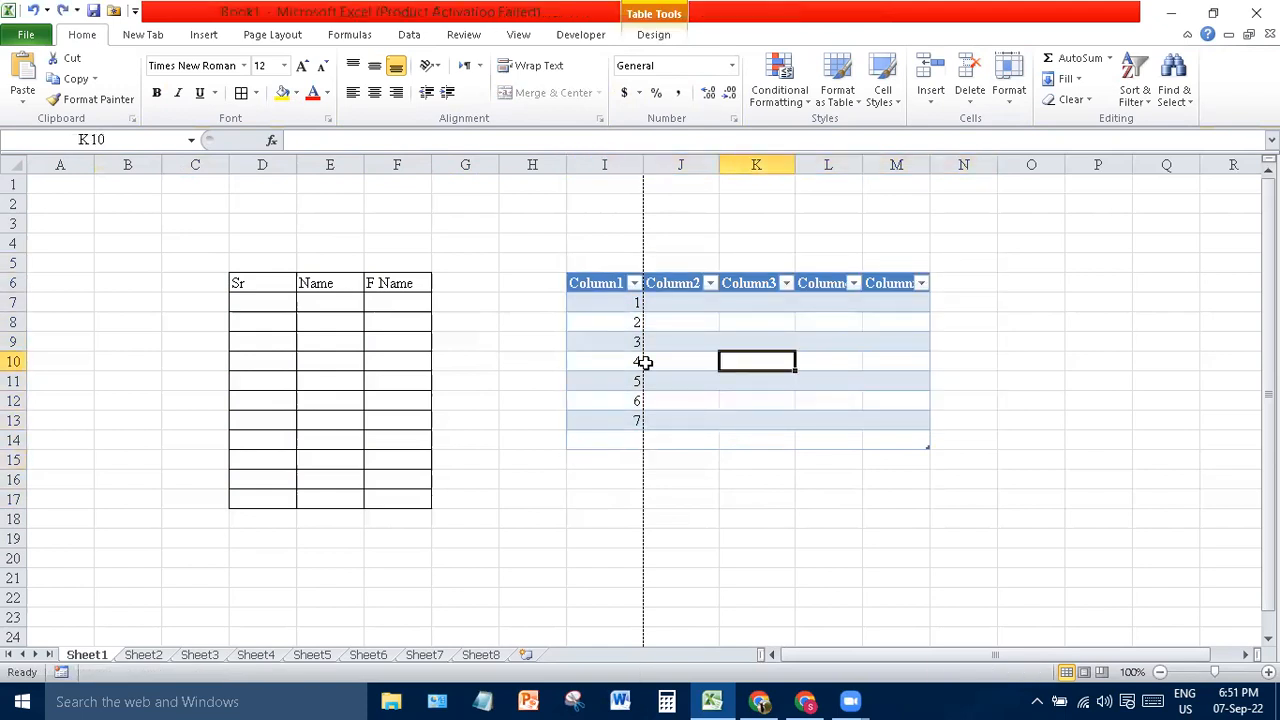
- Inspect the Student table's Design tab, opening and closing the Export choices
{"action": "left_click", "coordinate": [726, 337]}
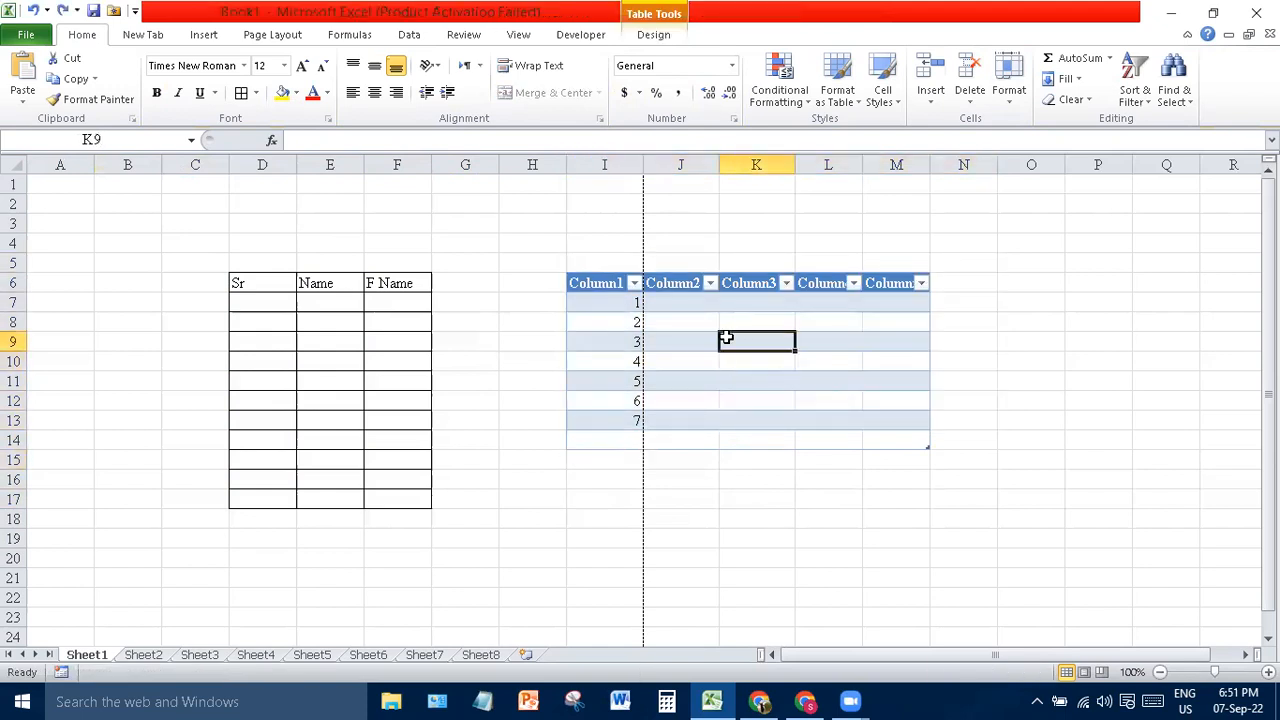
{"action": "left_click", "coordinate": [657, 34]}
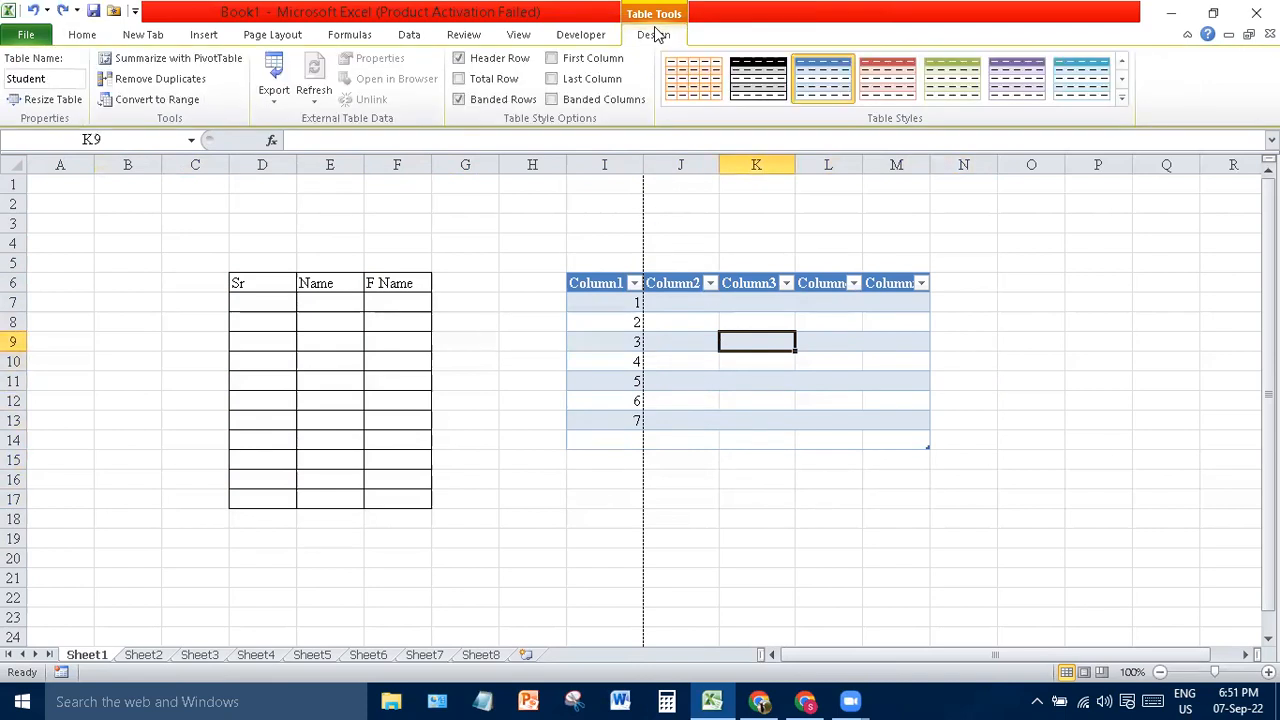
{"action": "left_click", "coordinate": [276, 96]}
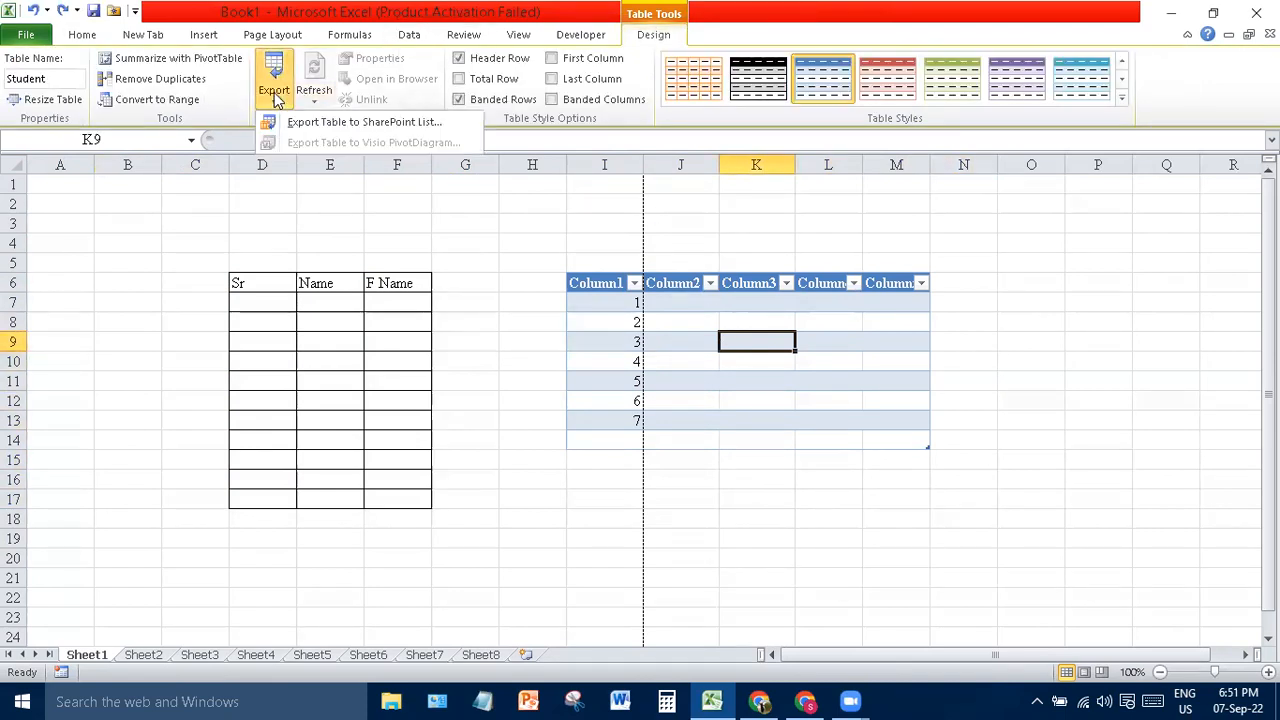
{"action": "left_click", "coordinate": [560, 285]}
{"action": "left_click", "coordinate": [680, 268]}
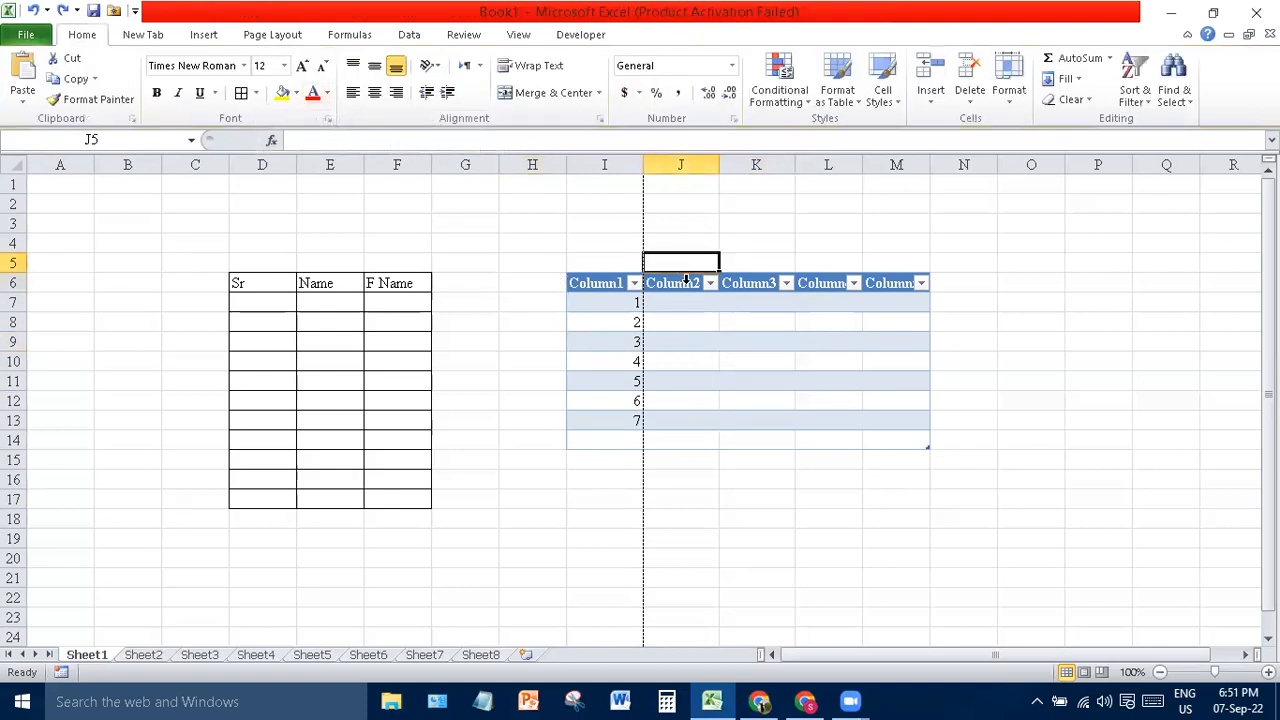
{"action": "left_click", "coordinate": [694, 318]}
{"action": "left_click", "coordinate": [634, 36]}
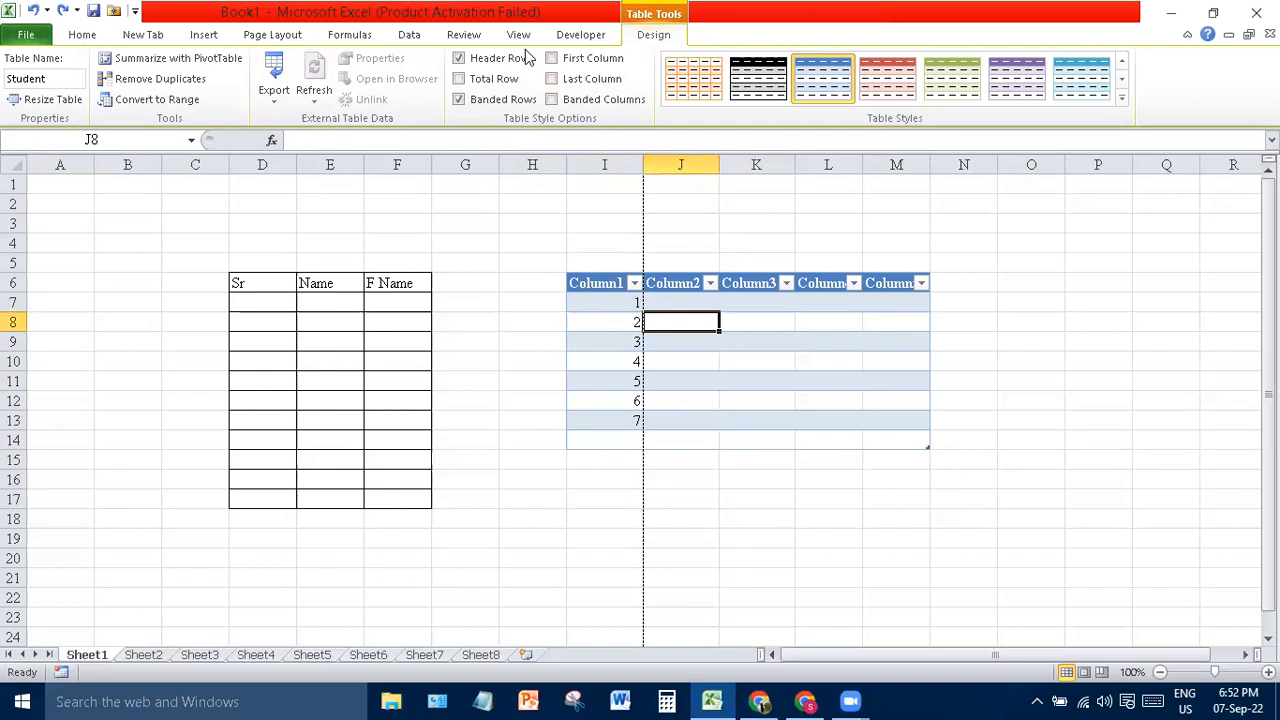
- Toggle the Student table's Total Row, Banded Rows and Header Row options, leaving the Total row showing
{"action": "left_click", "coordinate": [477, 84]}
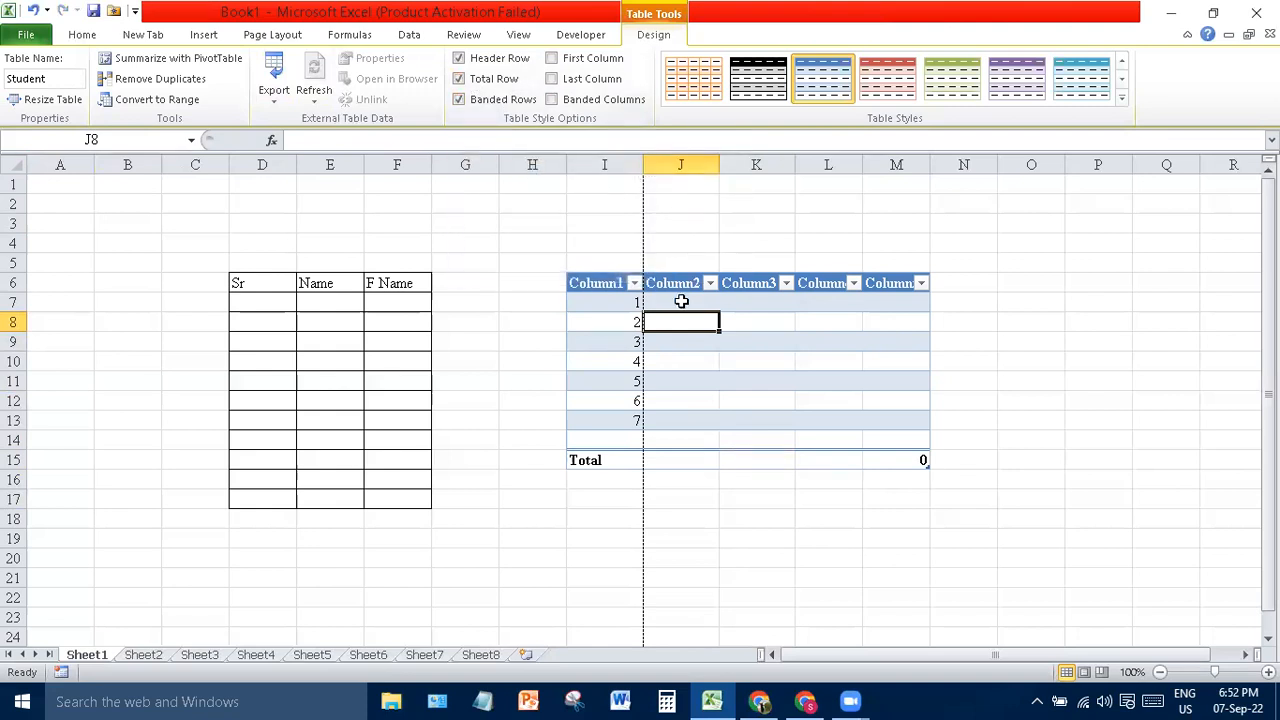
{"action": "left_click", "coordinate": [500, 100]}
{"action": "left_click", "coordinate": [500, 100]}
{"action": "left_click", "coordinate": [460, 99]}
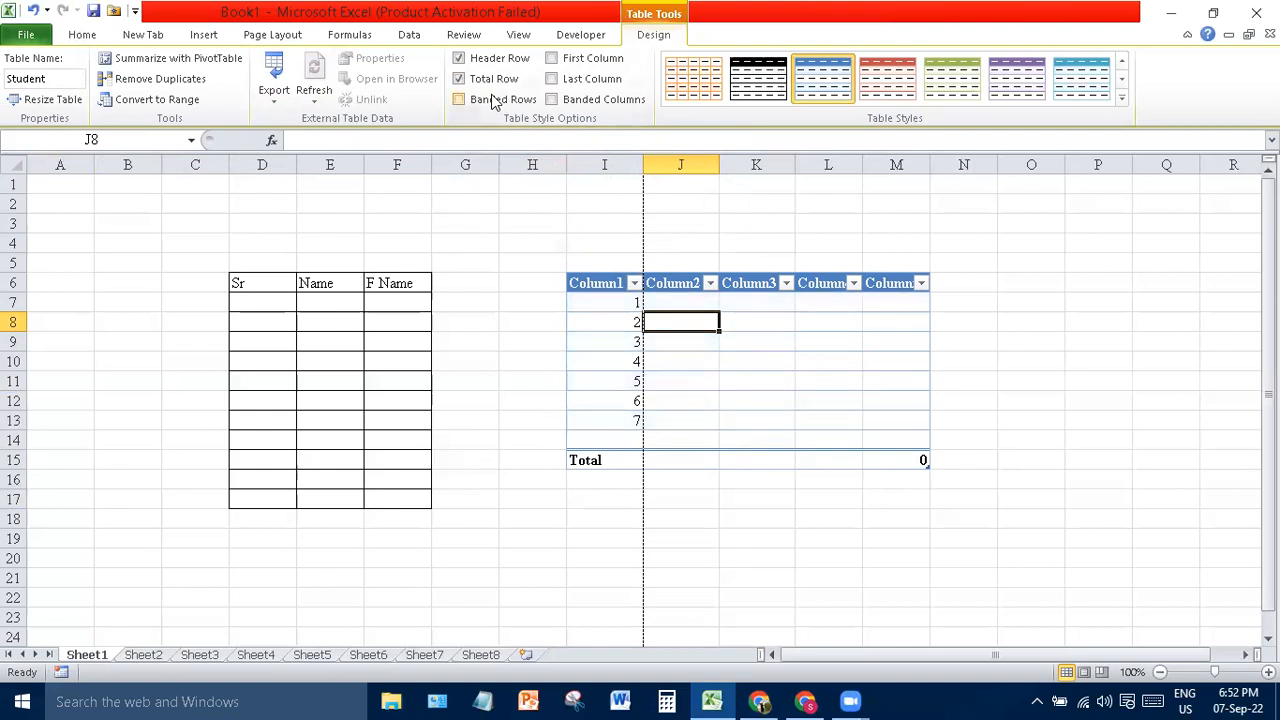
{"action": "left_click", "coordinate": [492, 101]}
{"action": "left_click", "coordinate": [485, 81]}
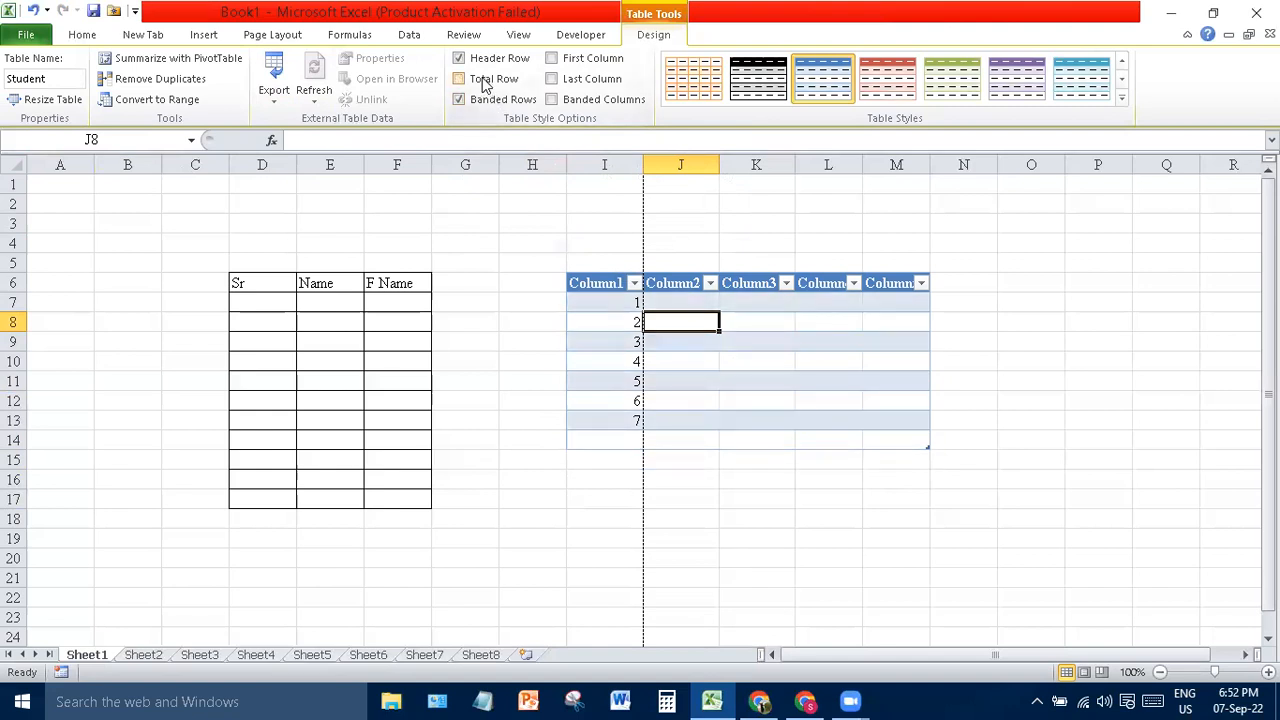
{"action": "left_click", "coordinate": [485, 81]}
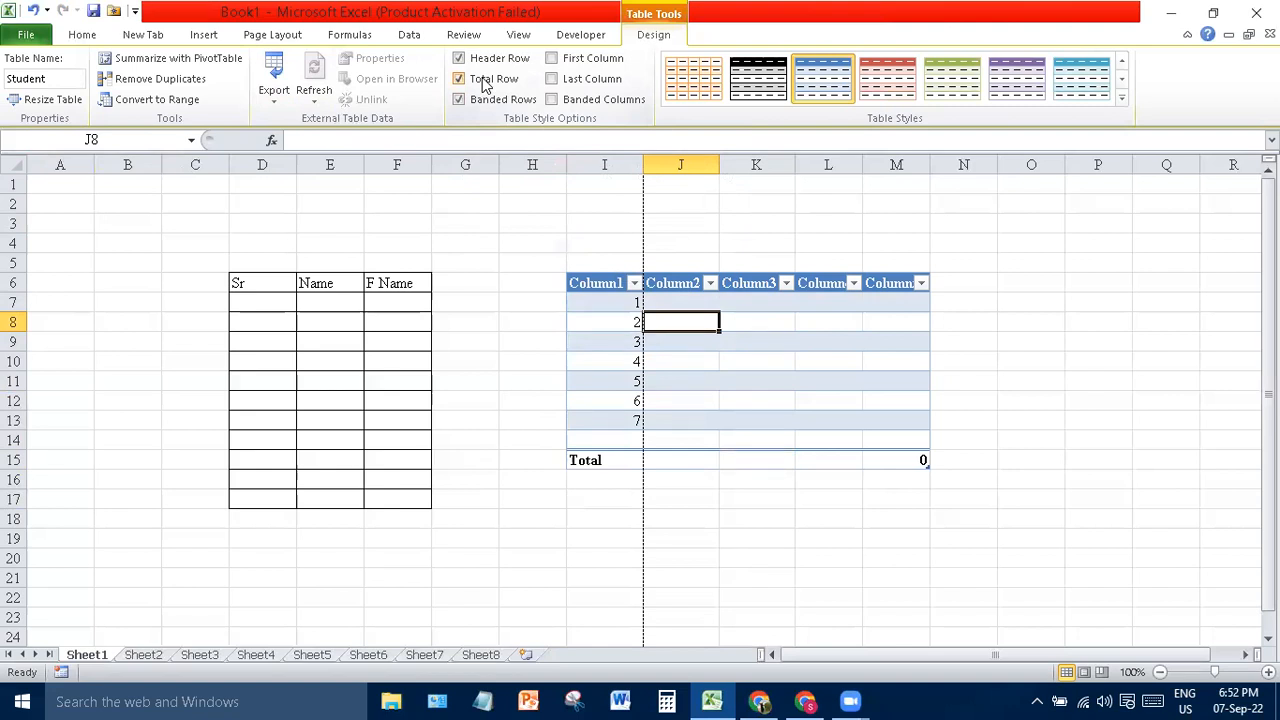
{"action": "left_click", "coordinate": [485, 81]}
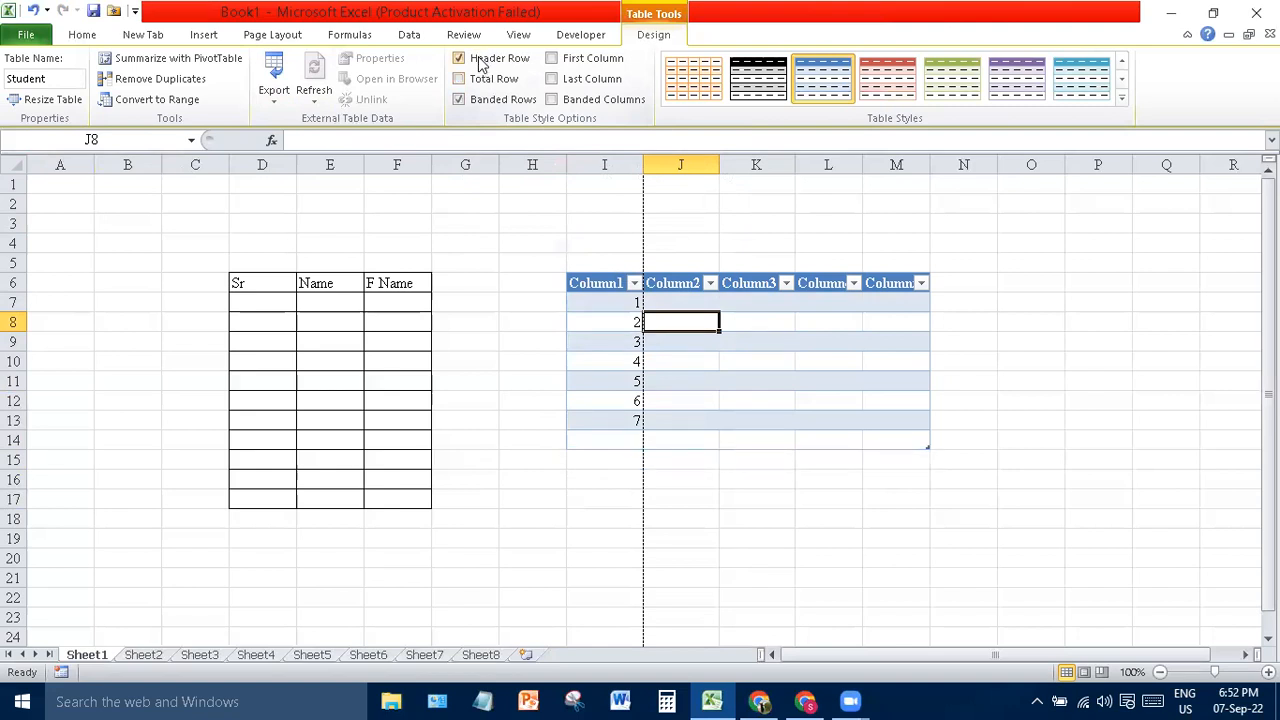
{"action": "left_click", "coordinate": [481, 60]}
{"action": "left_click", "coordinate": [481, 61]}
{"action": "left_click", "coordinate": [486, 81]}
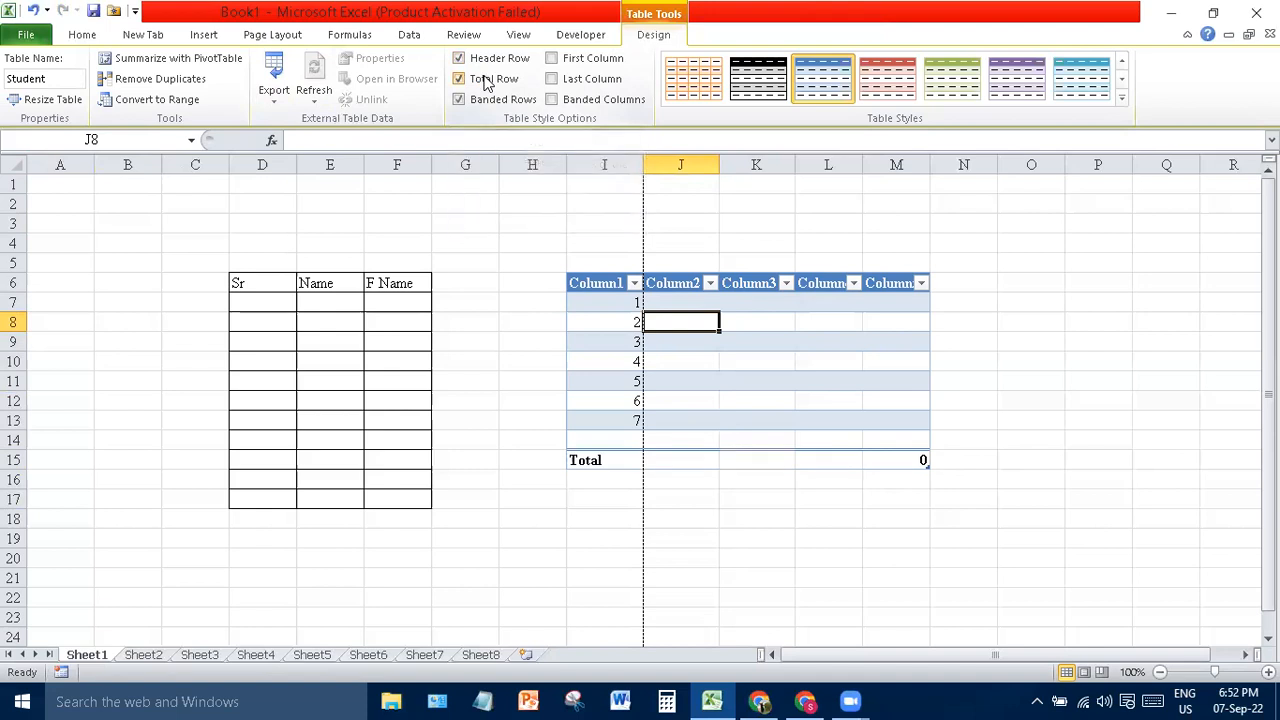
- Emphasise the first and last columns, band the columns, and apply the purple table style
{"action": "left_click", "coordinate": [602, 62]}
{"action": "left_click", "coordinate": [599, 80]}
{"action": "left_click", "coordinate": [605, 104]}
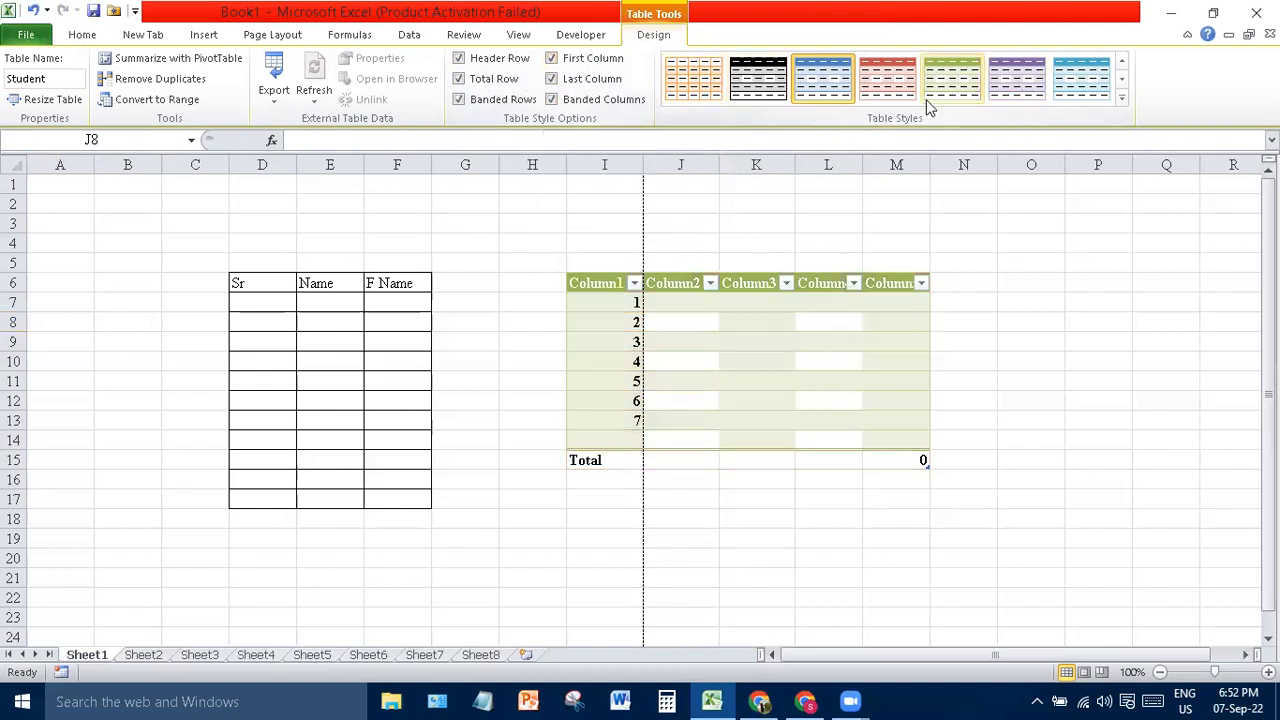
{"action": "left_click", "coordinate": [1018, 88]}
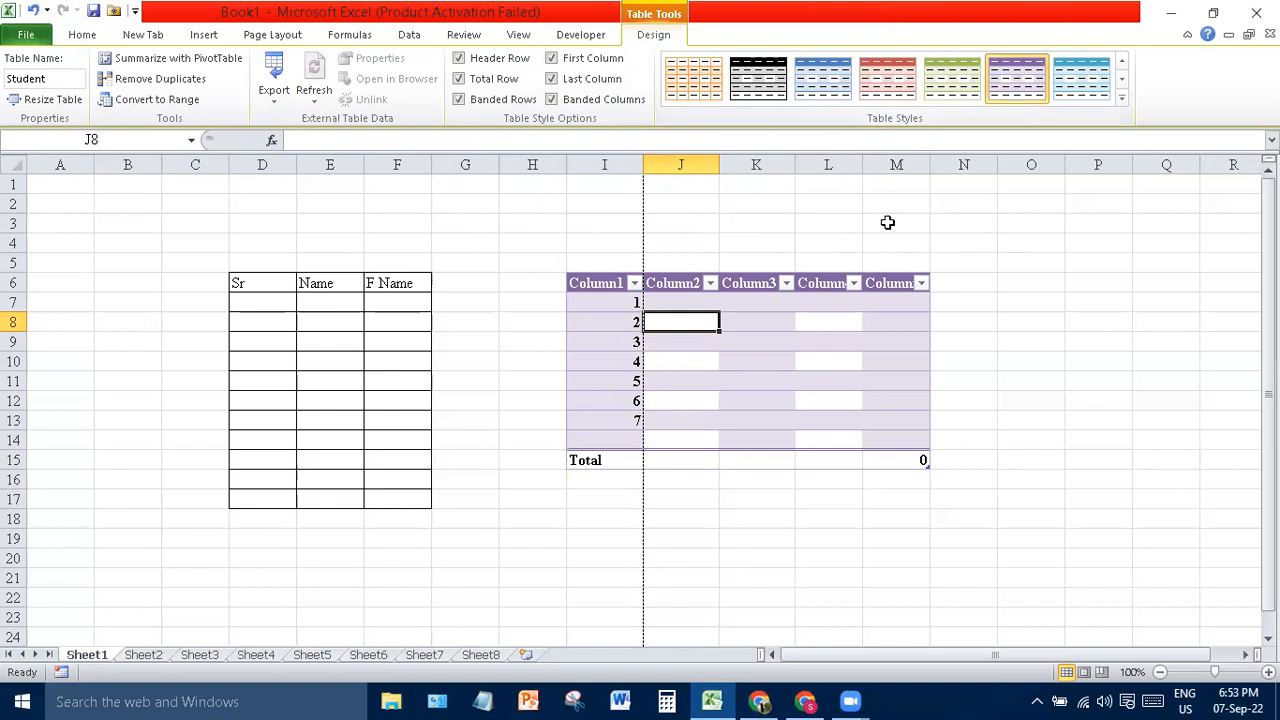
{"action": "left_click", "coordinate": [983, 281]}
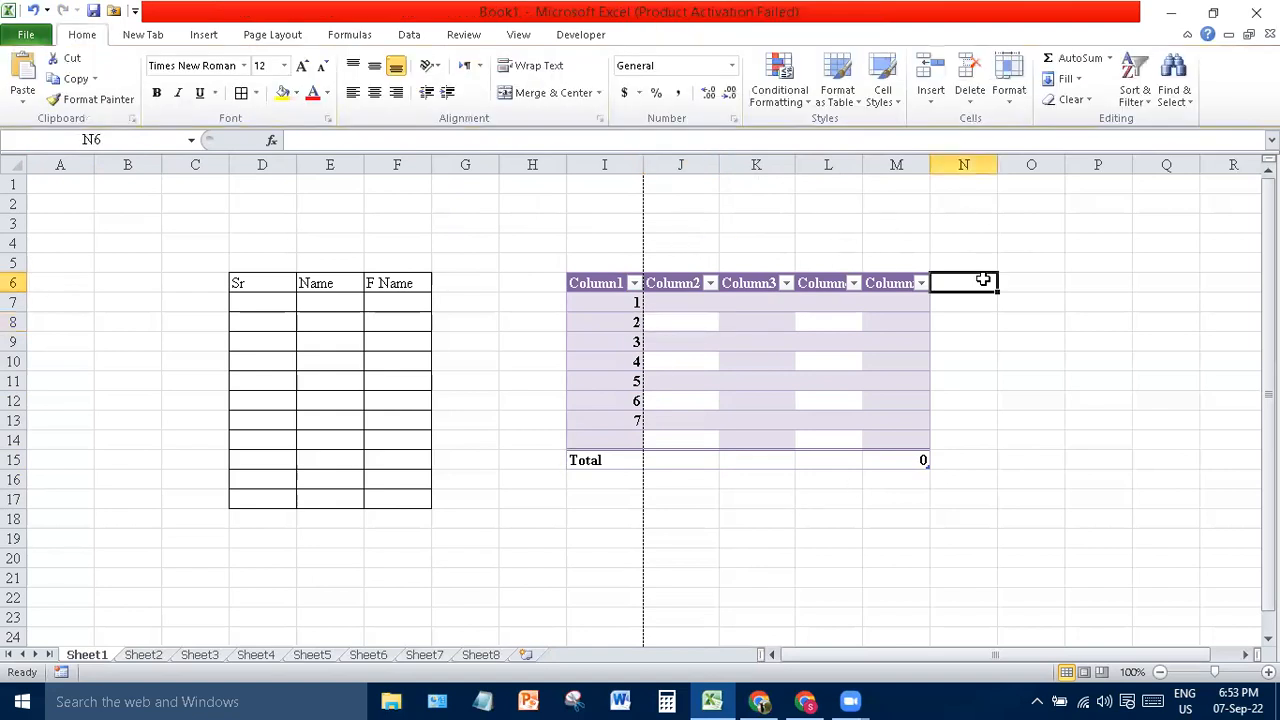
- Insert the red circles-and-squares image file onto Sheet1
{"action": "left_click", "coordinate": [206, 36]}
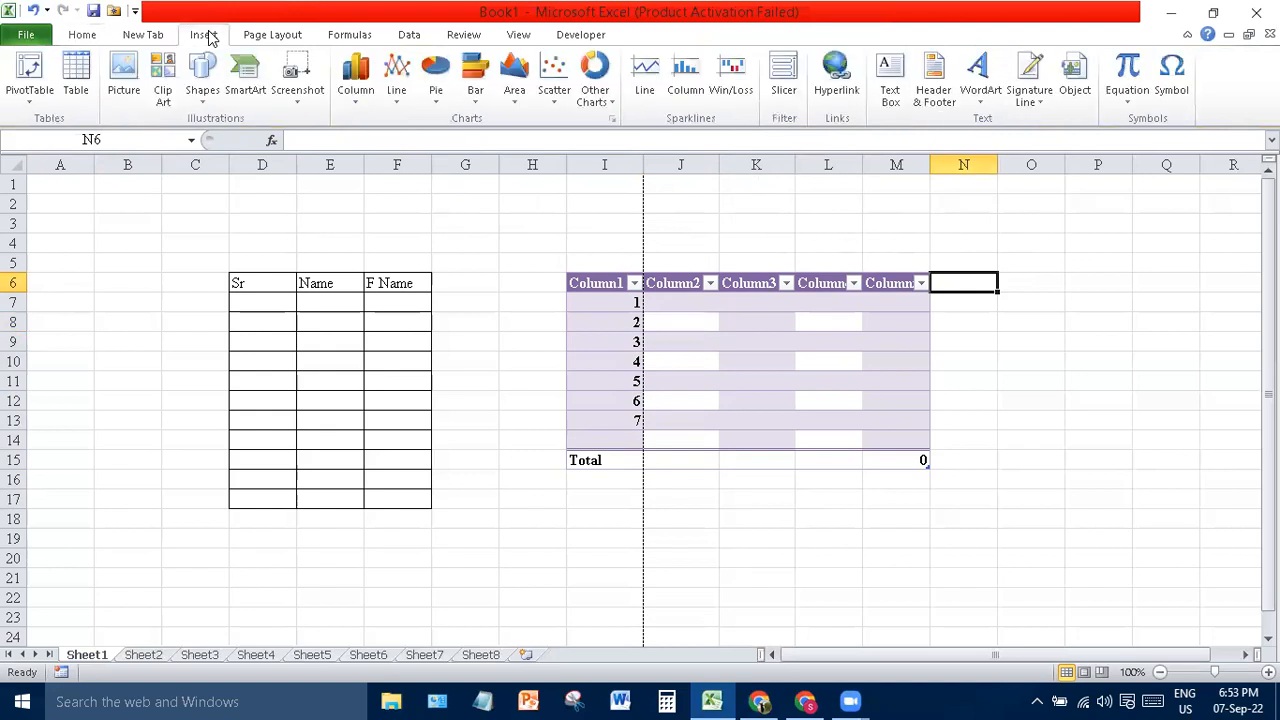
{"action": "left_click", "coordinate": [128, 82]}
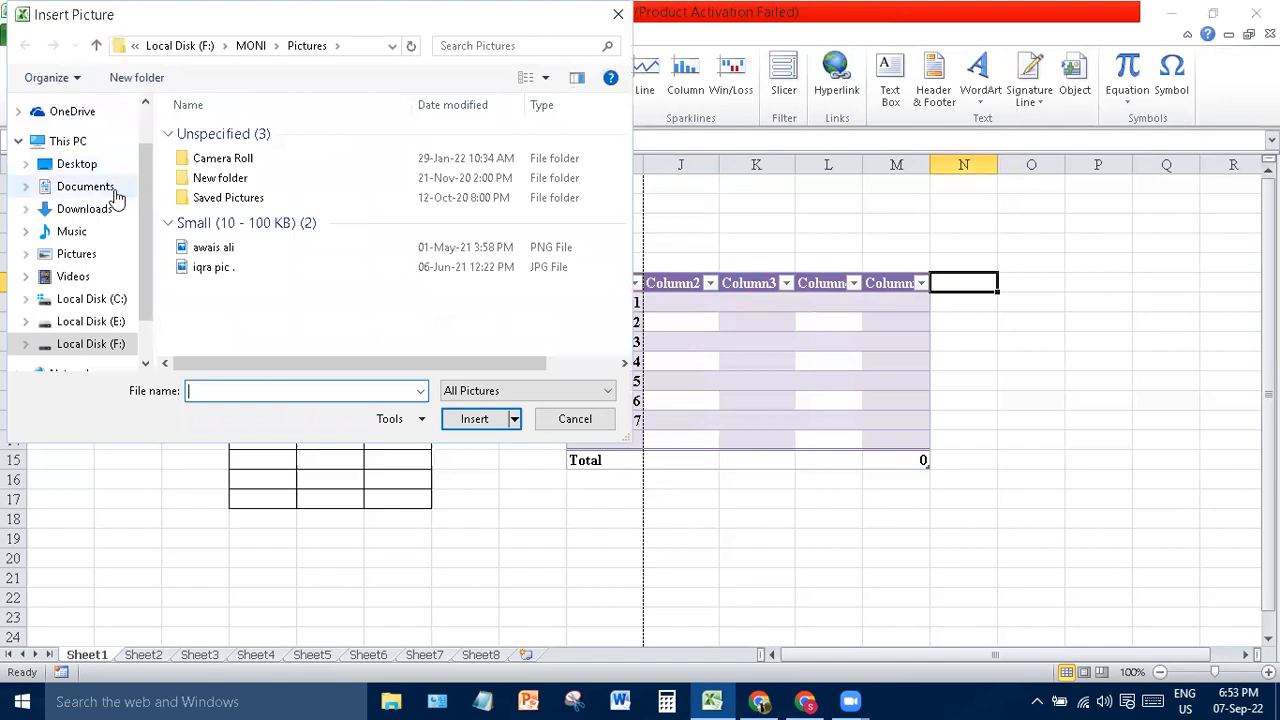
{"action": "double_click", "coordinate": [218, 249]}
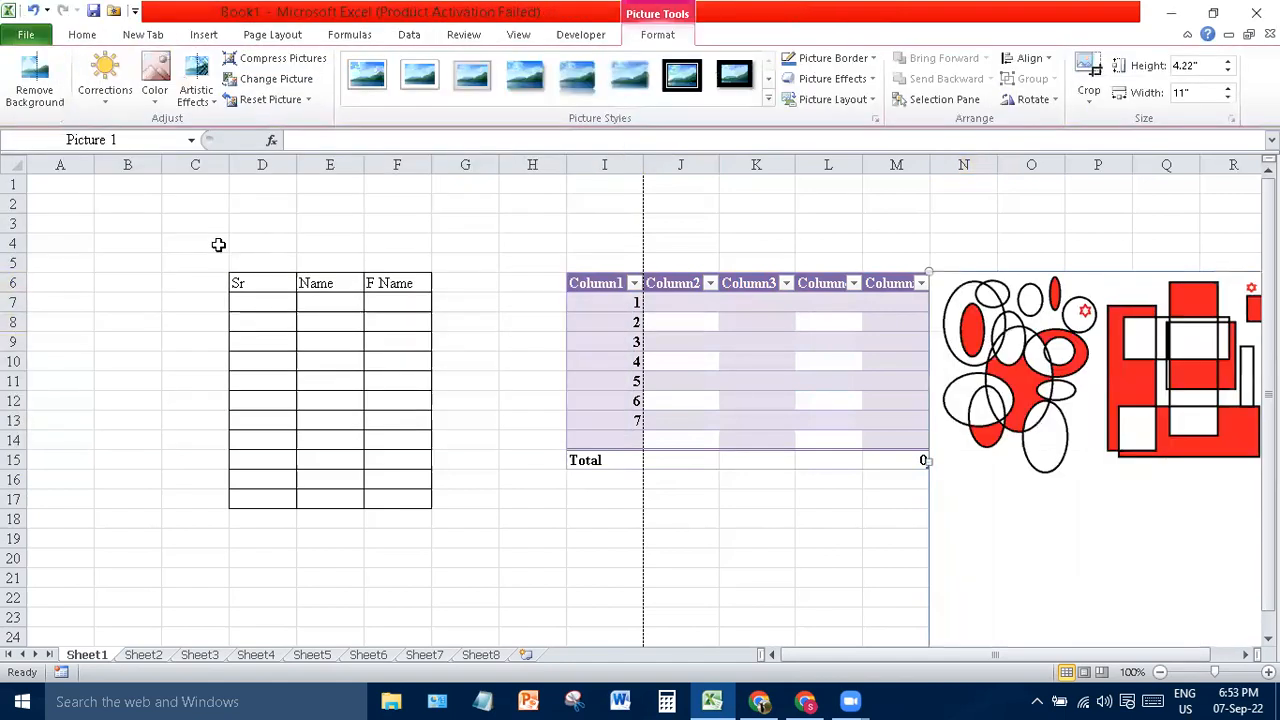
- Shrink the picture to 0.79" by 2.07" and place it above the tables around rows 2–4
{"action": "left_click_drag", "start_coordinate": [975, 411], "coordinate": [500, 370]}
{"action": "left_click_drag", "start_coordinate": [923, 465], "coordinate": [627, 468]}
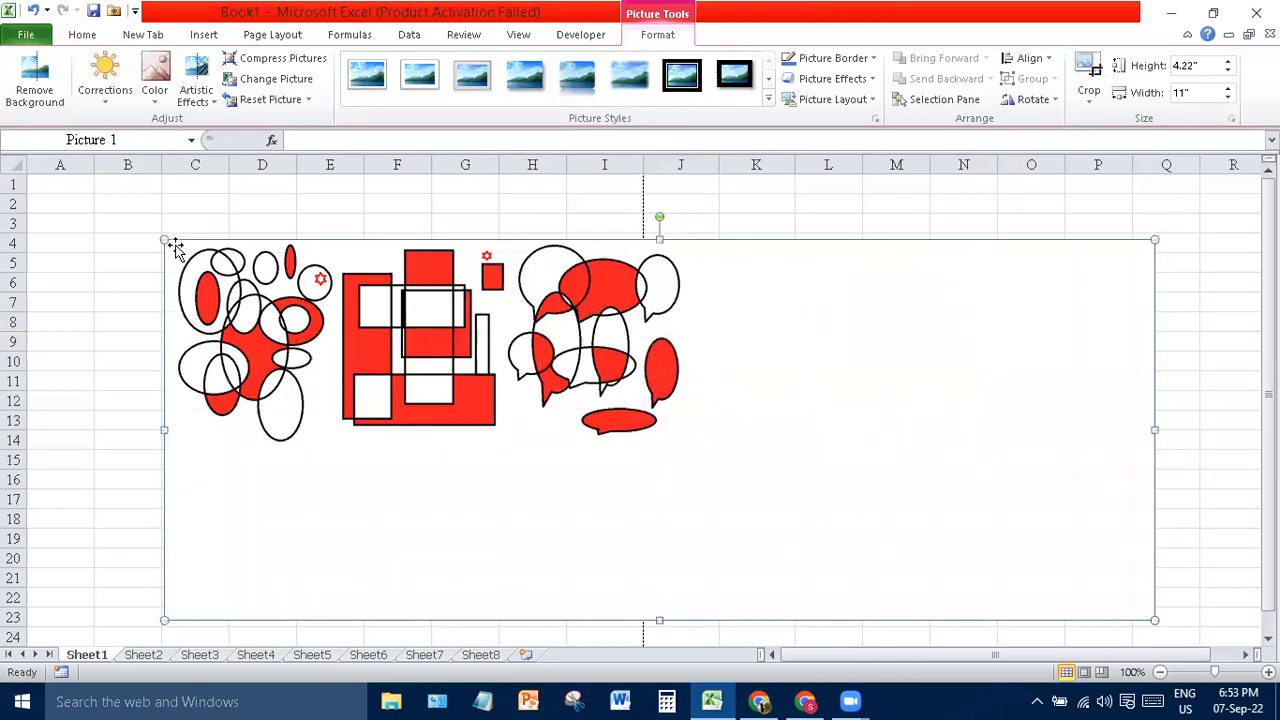
{"action": "left_click_drag", "start_coordinate": [160, 240], "coordinate": [790, 375]}
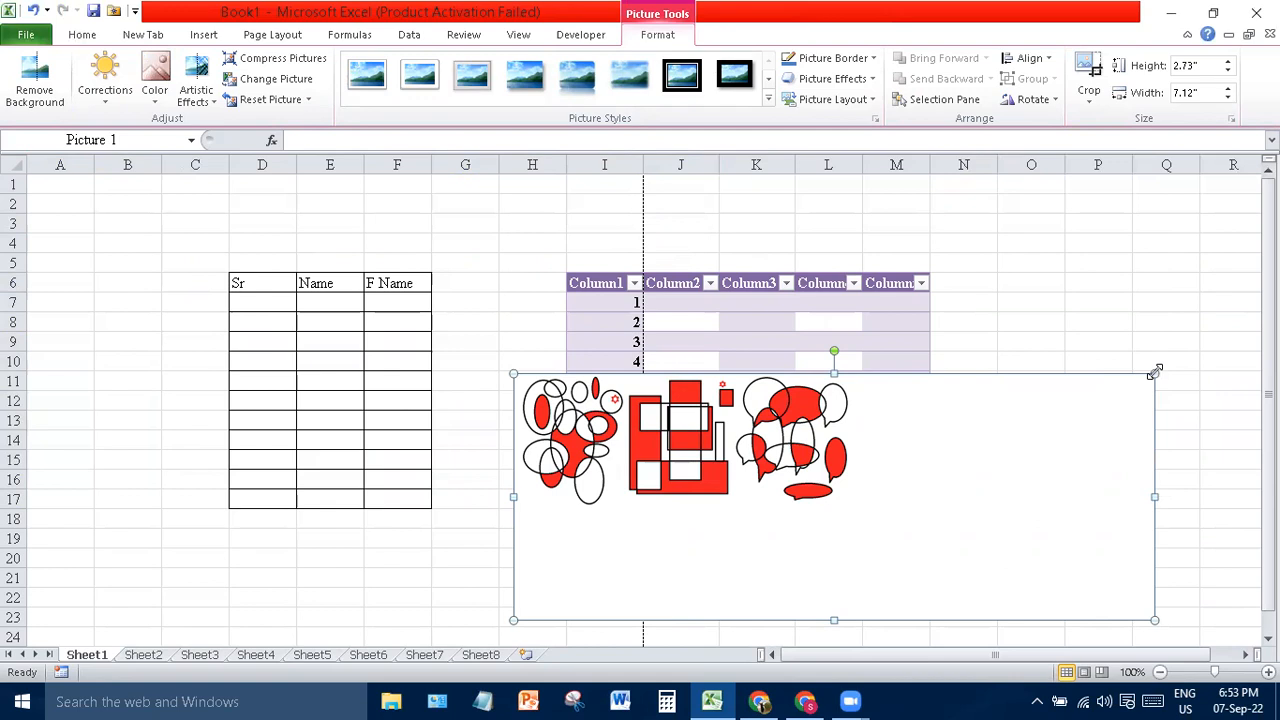
{"action": "left_click_drag", "start_coordinate": [910, 512], "coordinate": [910, 512]}
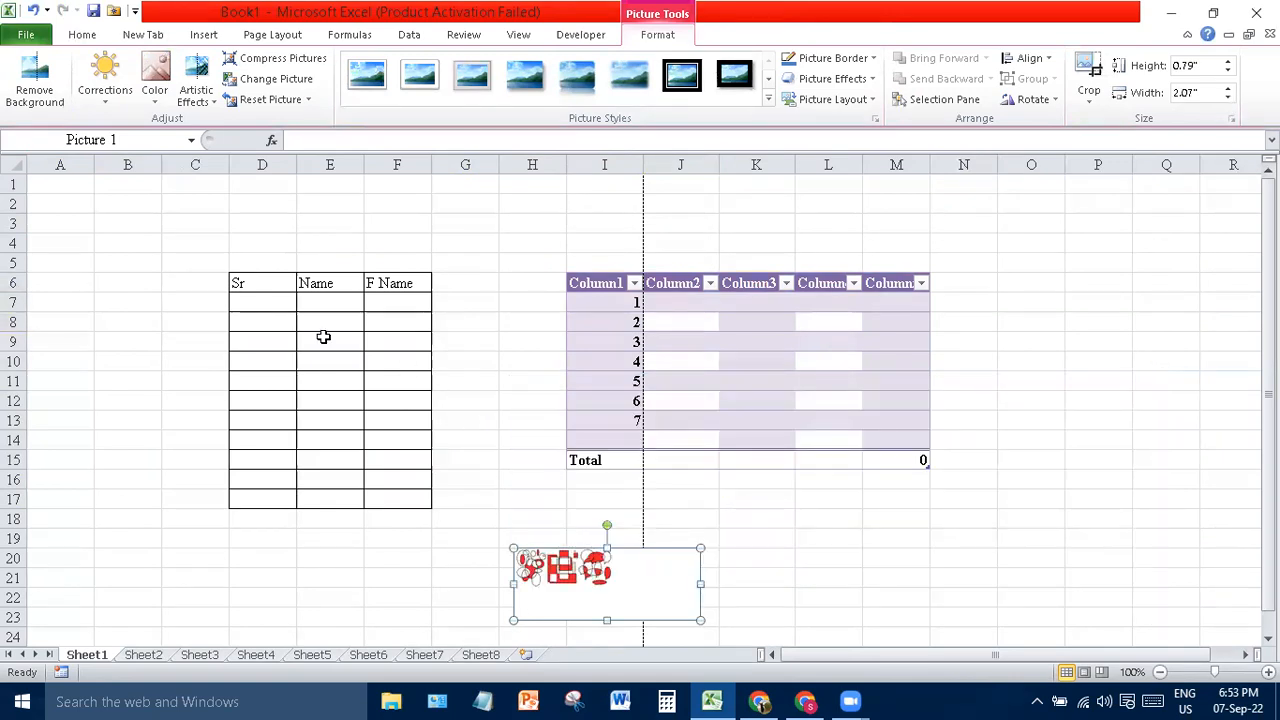
{"action": "left_click_drag", "start_coordinate": [525, 557], "coordinate": [408, 210]}
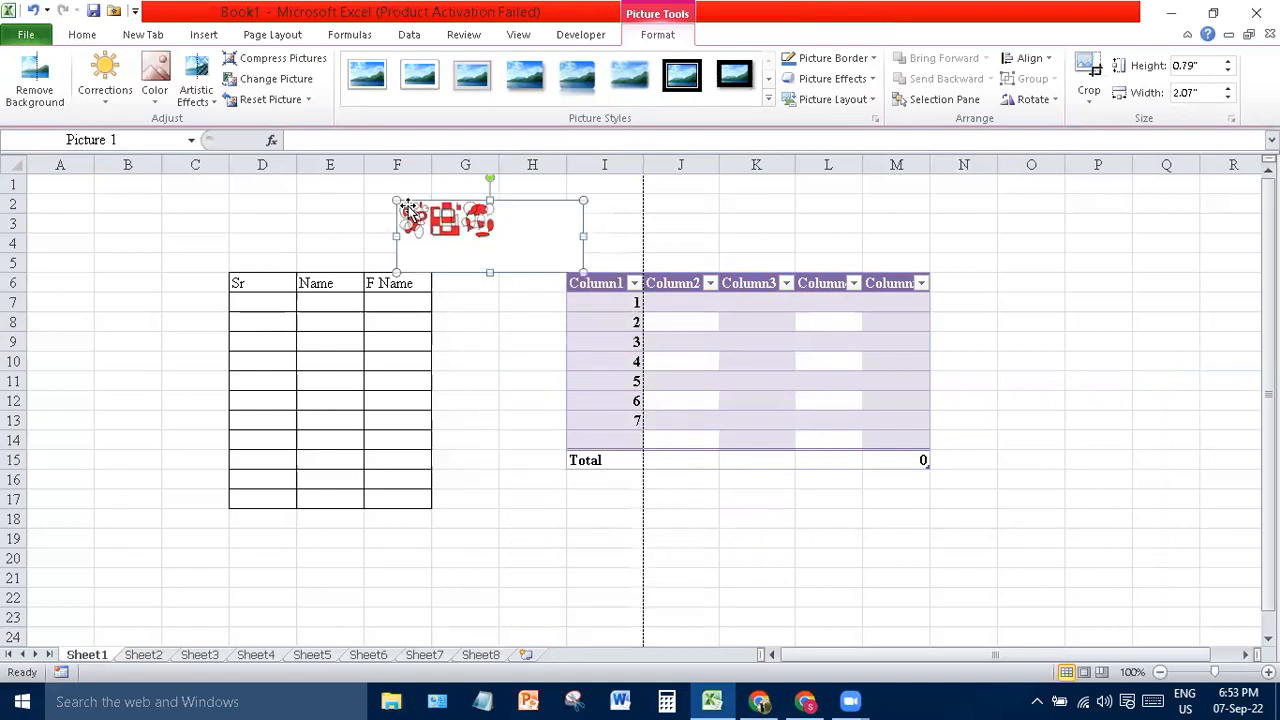
{"action": "left_click", "coordinate": [487, 395]}
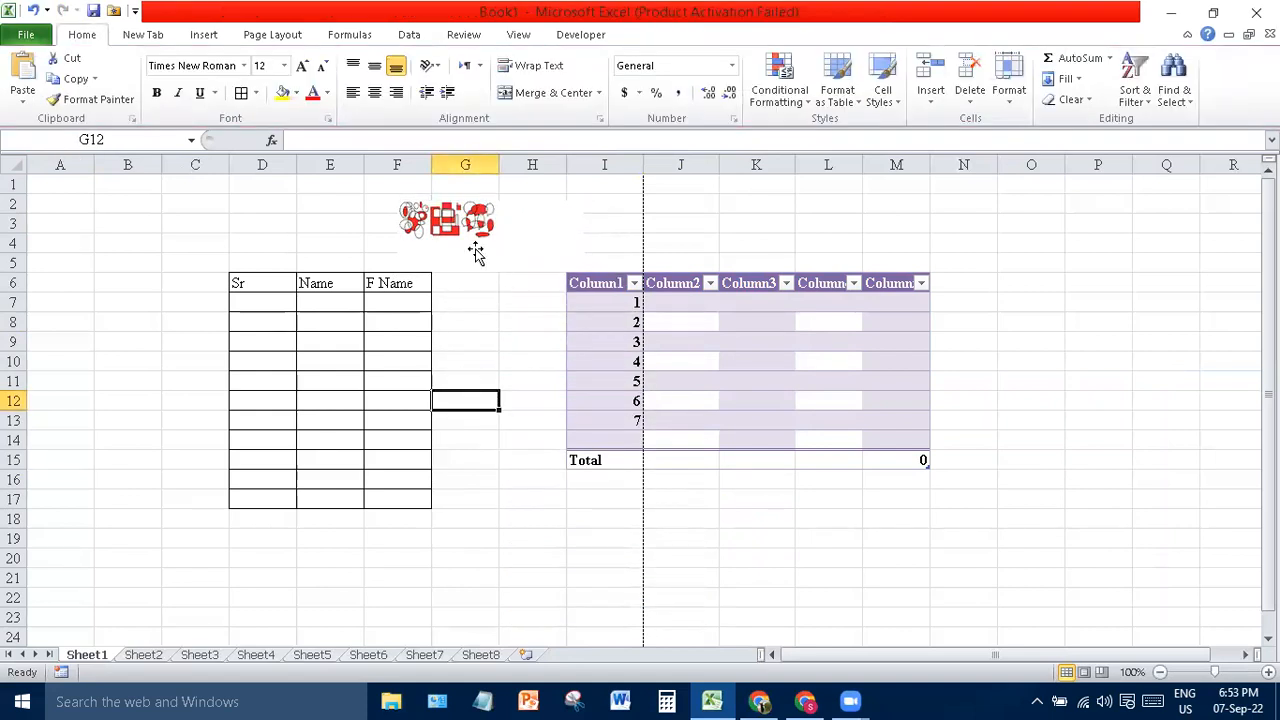
- Search clip art for 'Flower' and insert the daffodil photo onto the sheet
{"action": "left_click", "coordinate": [207, 36]}
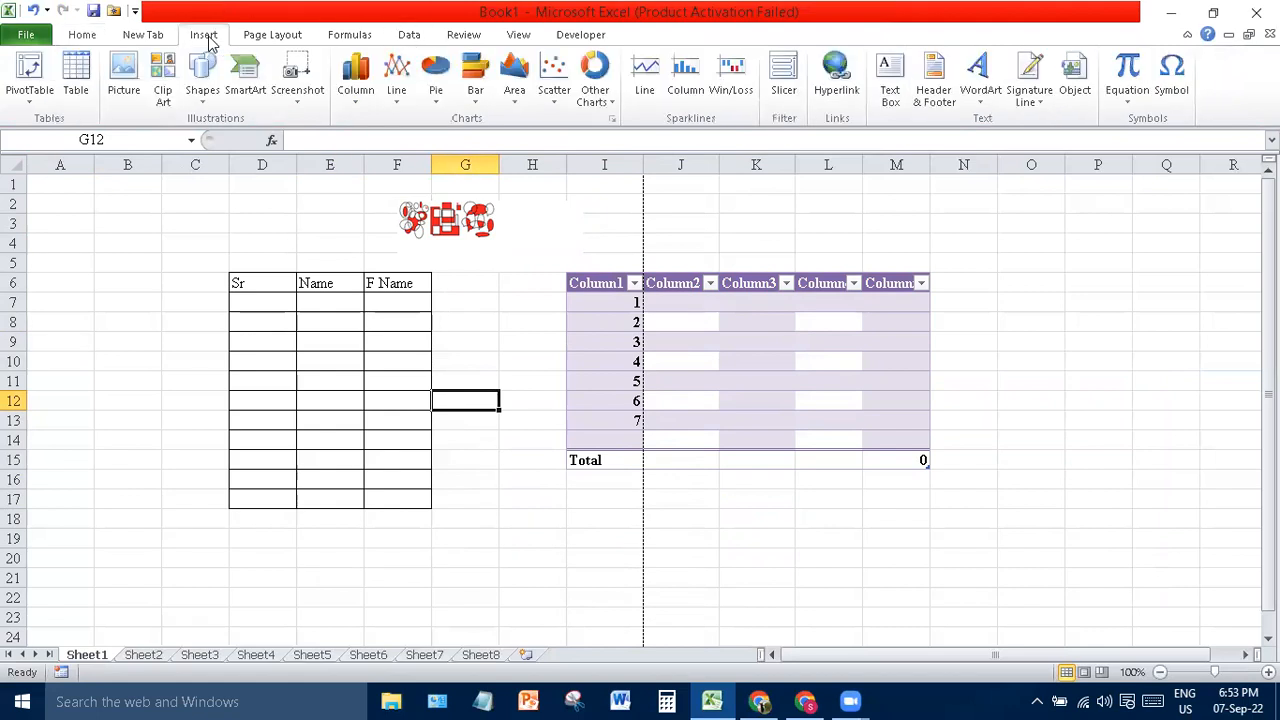
{"action": "left_click", "coordinate": [164, 95]}
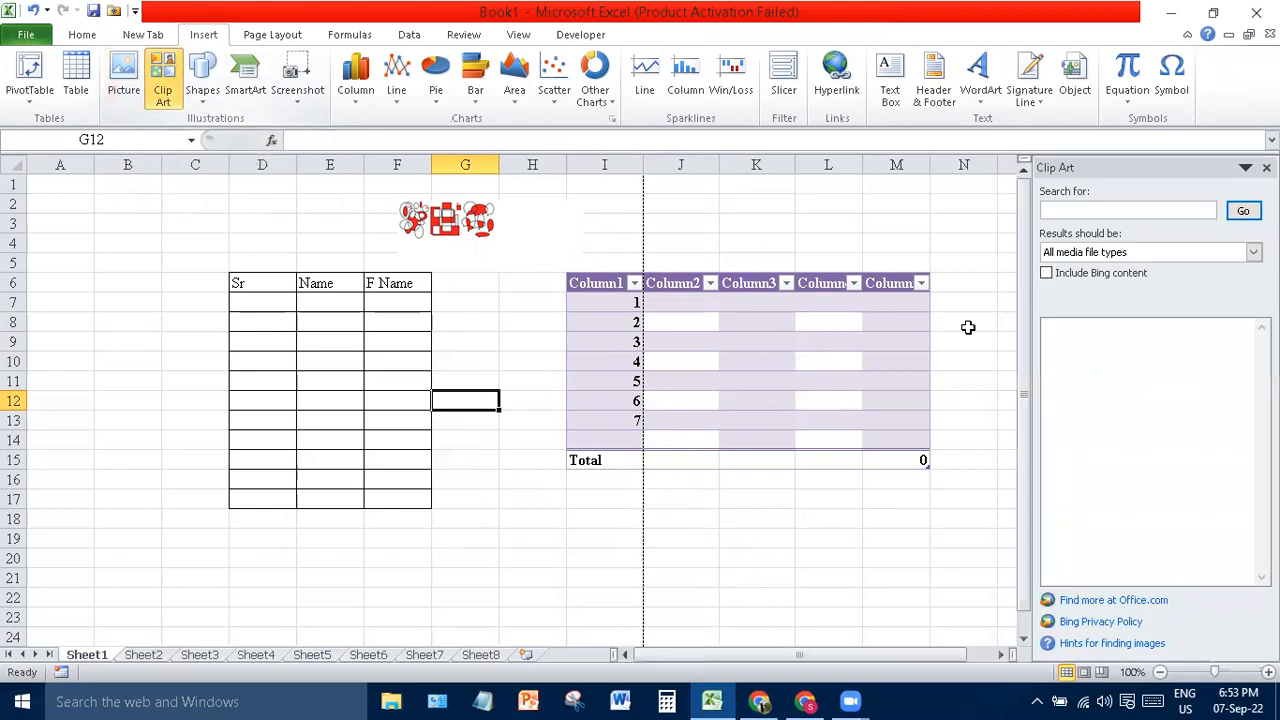
{"action": "left_click", "coordinate": [1070, 207]}
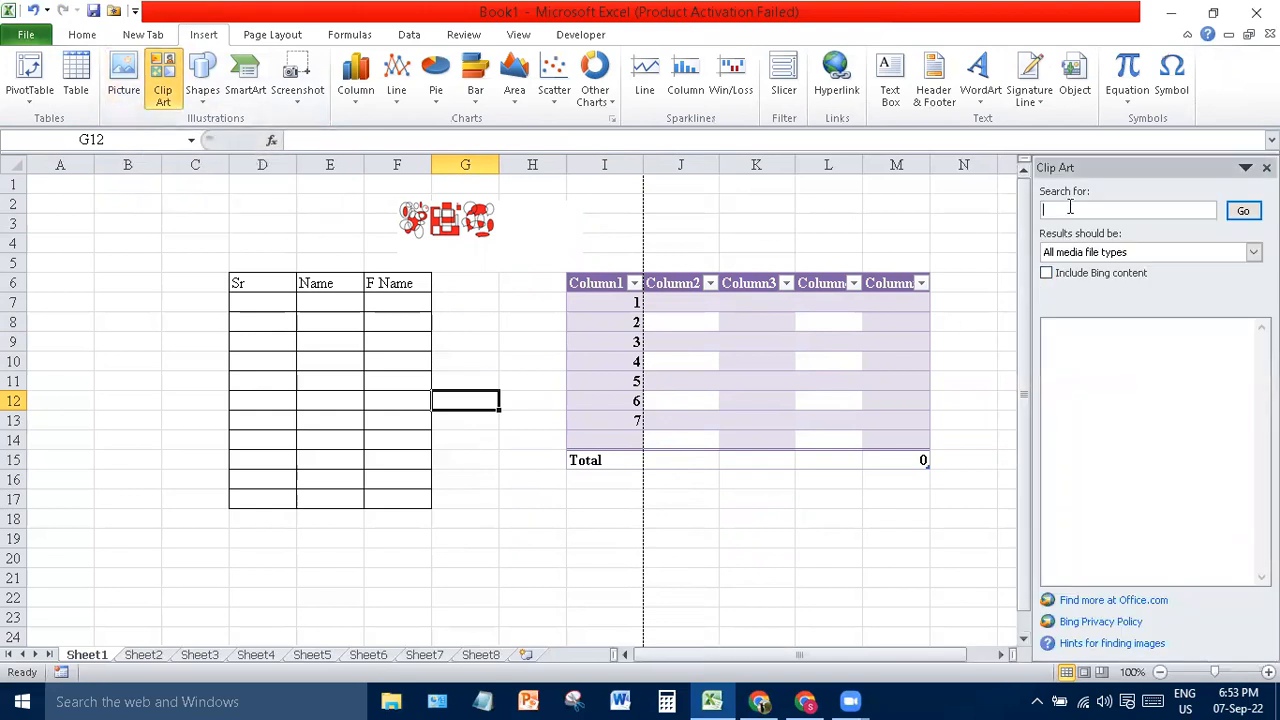
{"action": "type", "text": "Flower"}
{"action": "key", "text": "Return"}
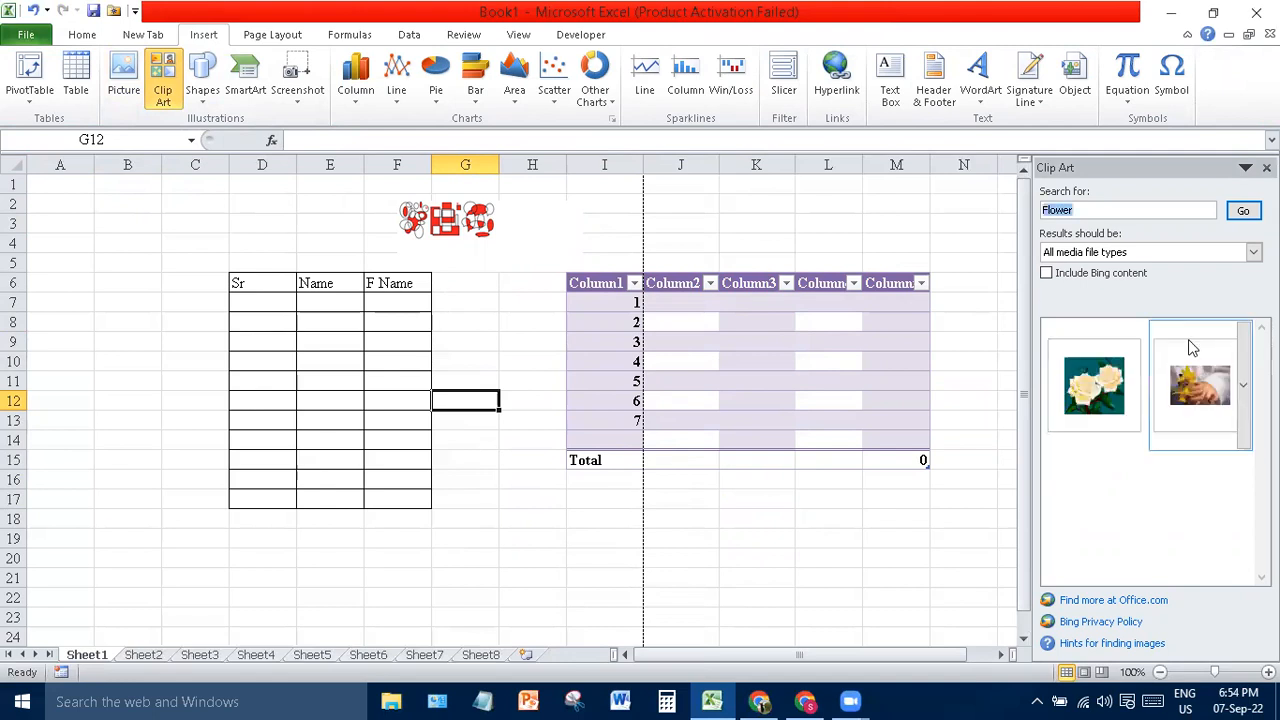
{"action": "left_click", "coordinate": [1191, 398]}
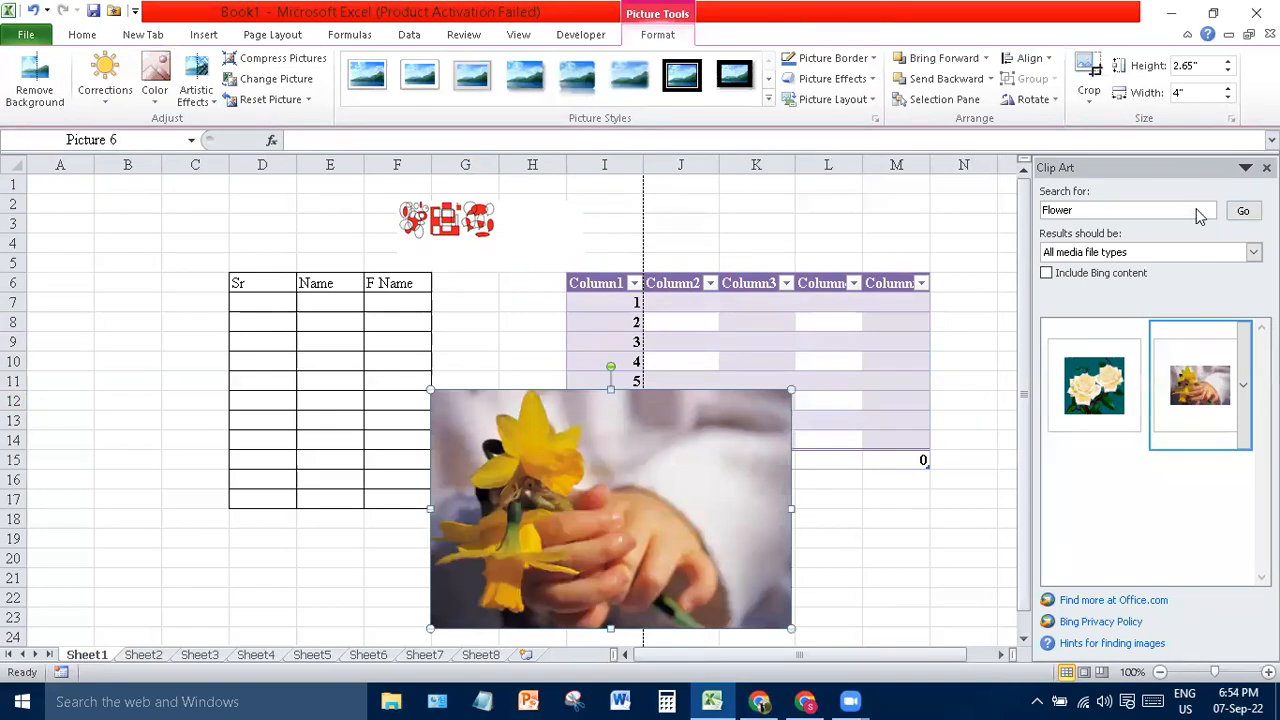
- Search clip art for 'Car', insert the green race car near column B, rows 17–23
{"action": "double_click", "coordinate": [1044, 210]}
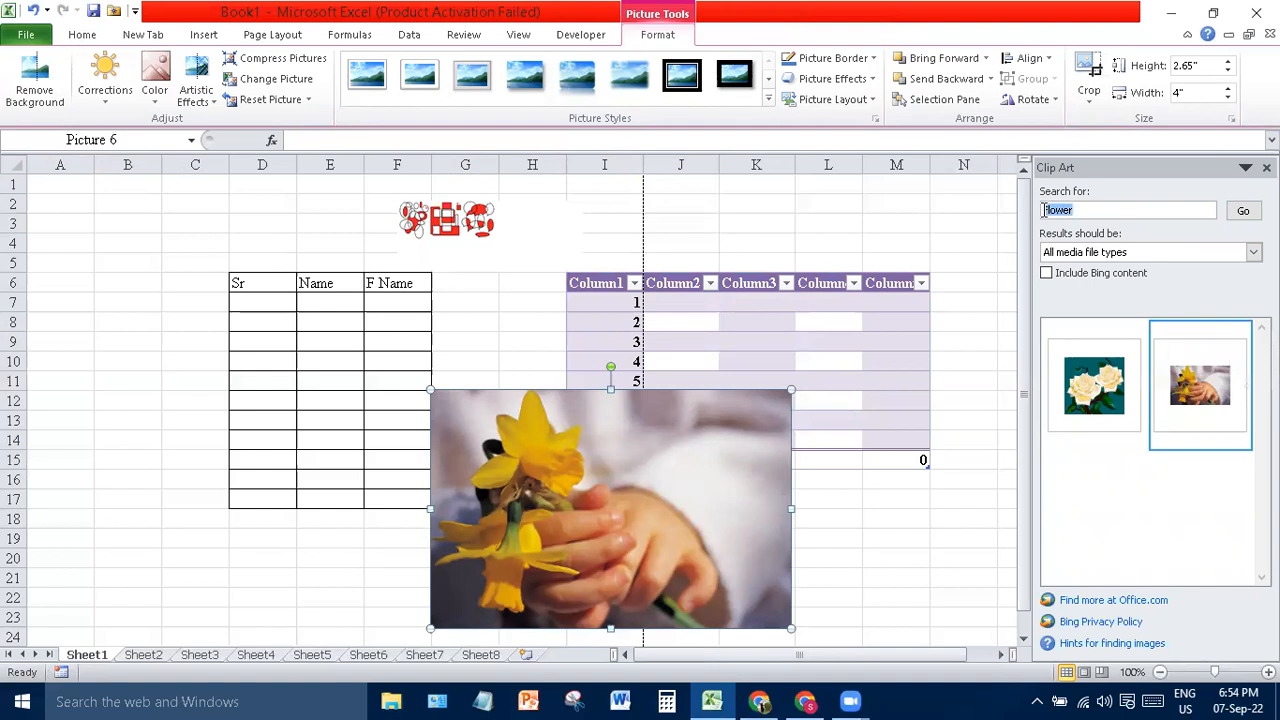
{"action": "type", "text": "Car"}
{"action": "key", "text": "Return"}
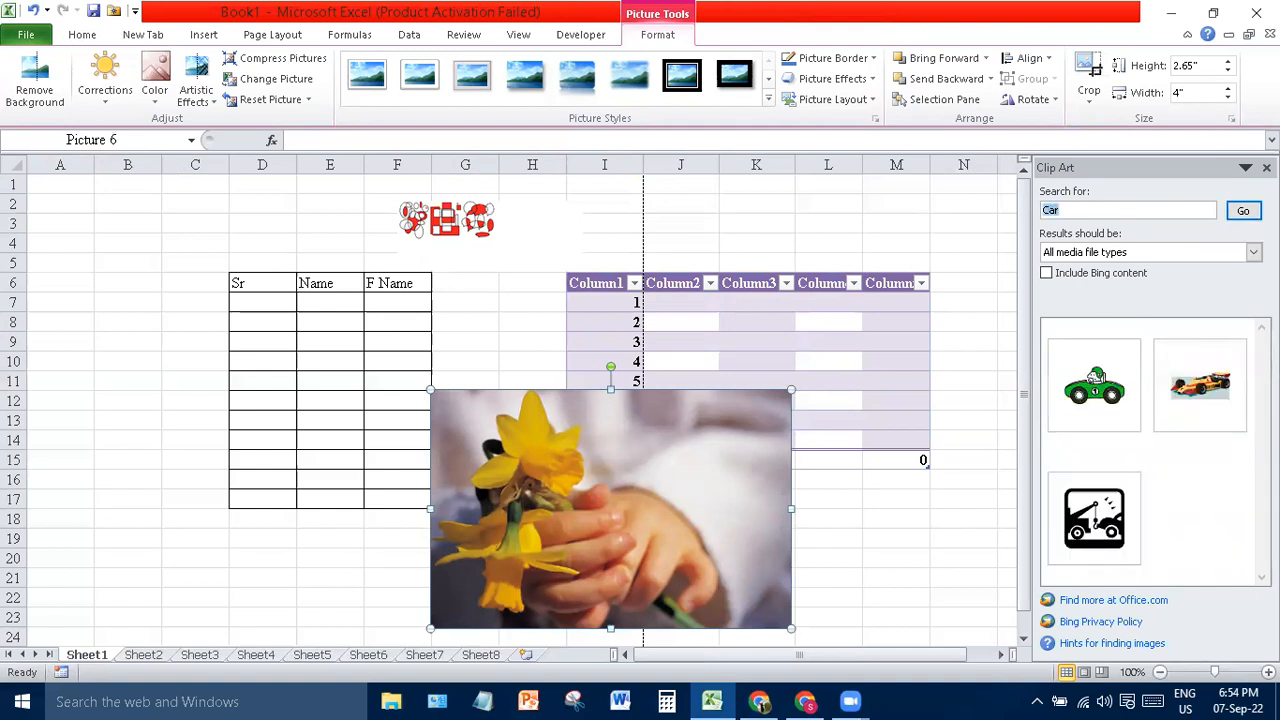
{"action": "left_click", "coordinate": [1095, 382]}
{"action": "left_click_drag", "start_coordinate": [1098, 380], "coordinate": [183, 555]}
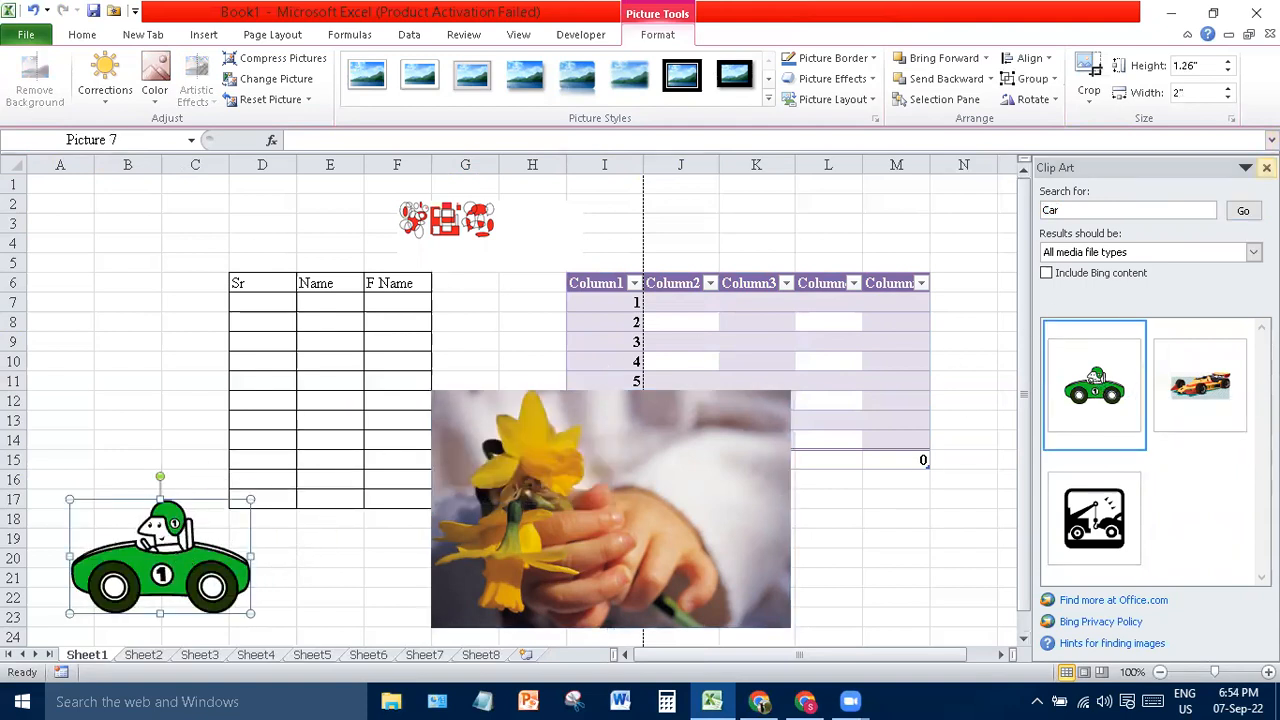
{"action": "left_click", "coordinate": [1266, 168]}
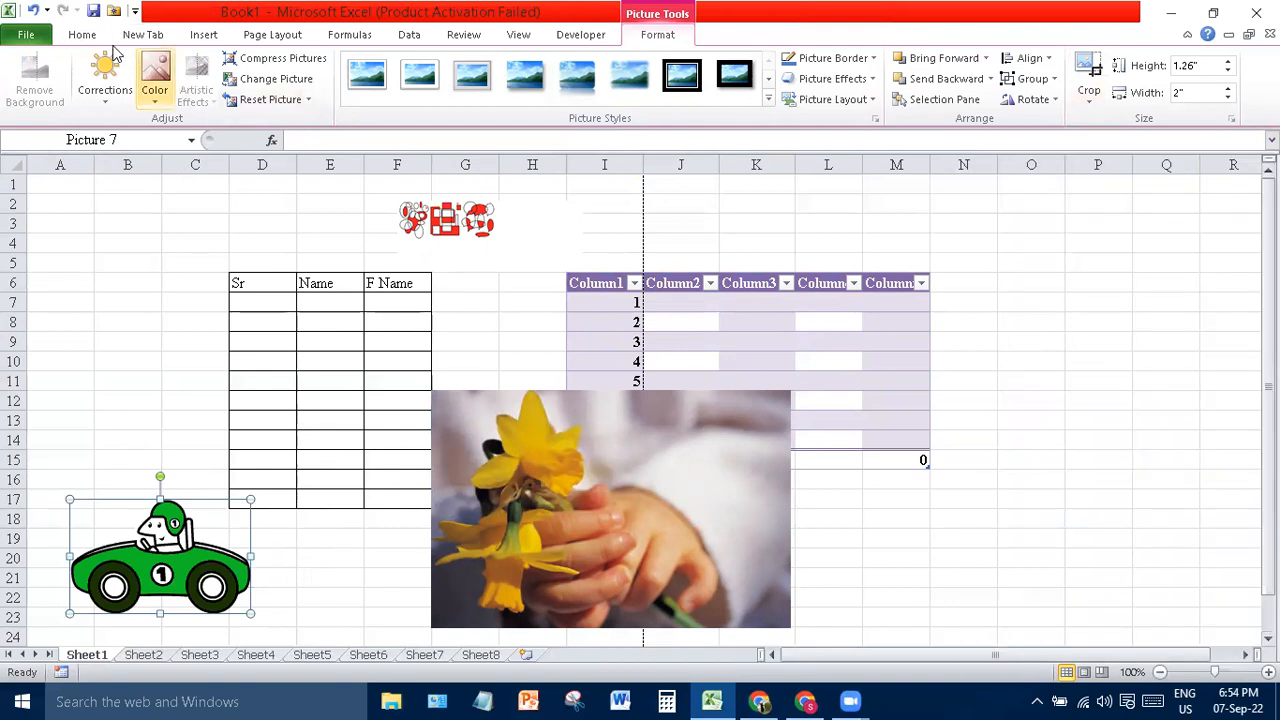
- Draw a blue 7-Point Star shape at the sheet's top-left near cell A2
{"action": "left_click", "coordinate": [205, 33]}
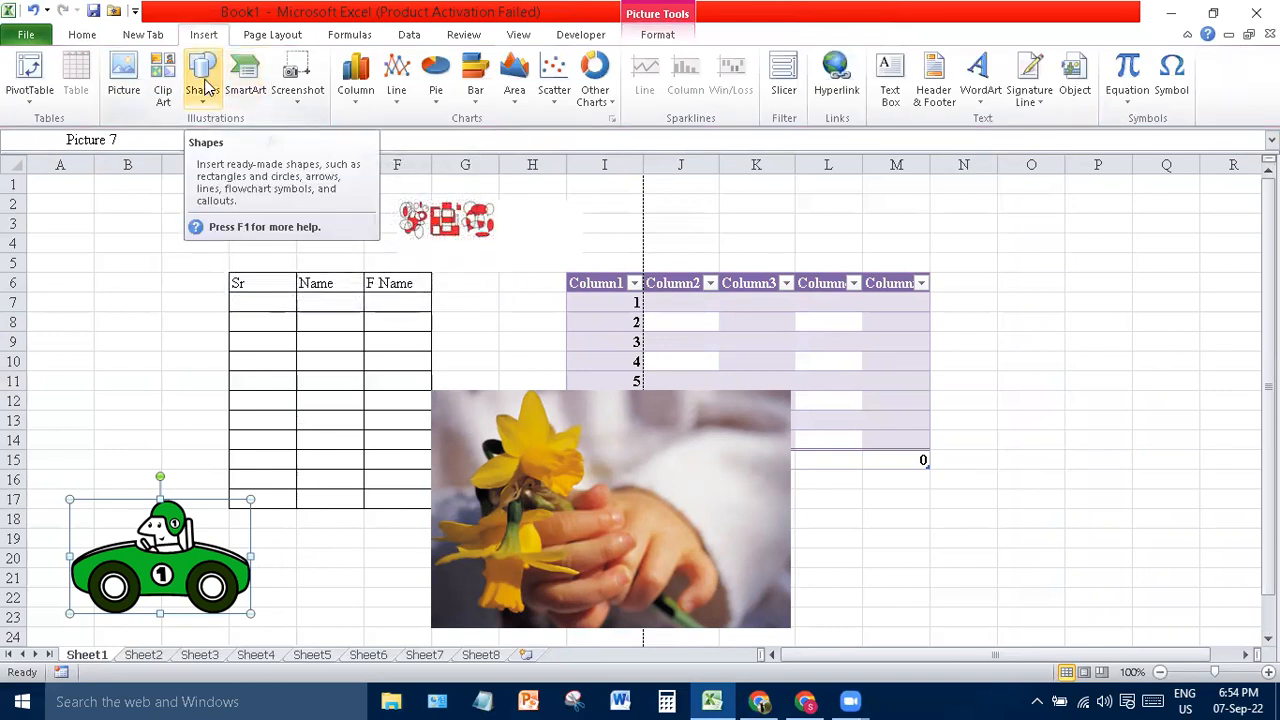
{"action": "left_click", "coordinate": [204, 86]}
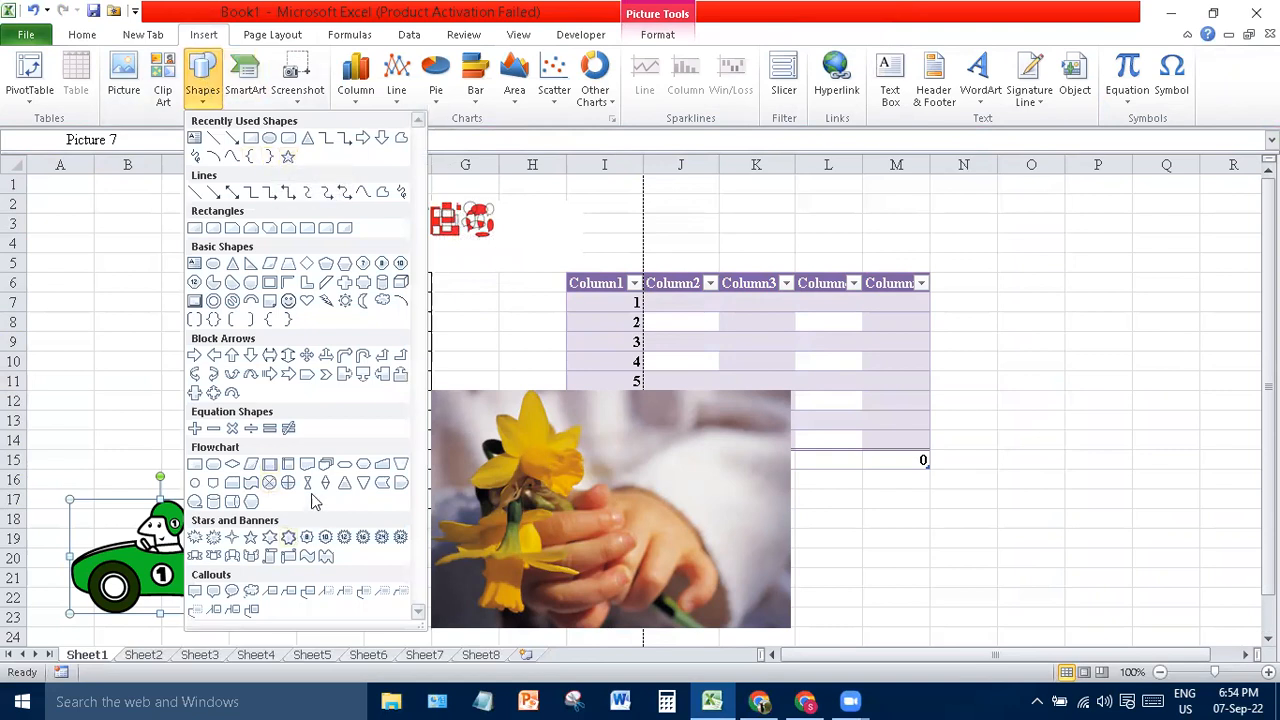
{"action": "left_click", "coordinate": [288, 538]}
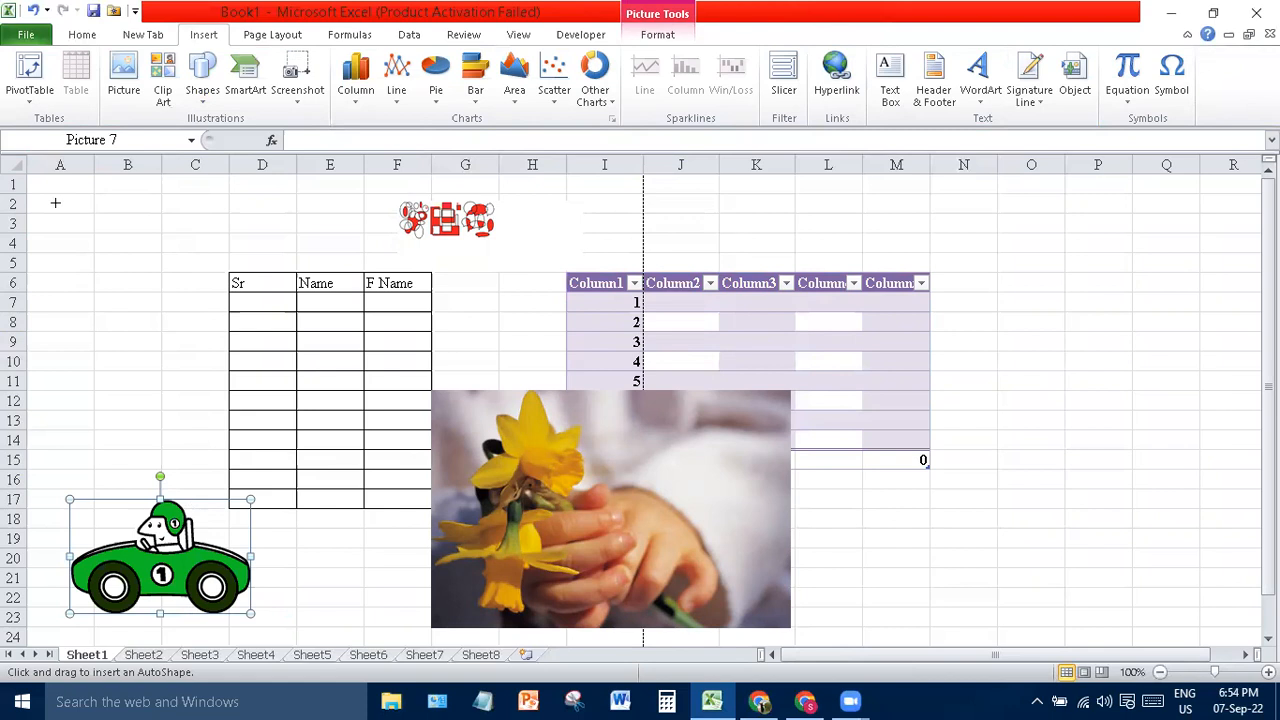
{"action": "mouse_move", "coordinate": [54, 202]}
{"action": "left_mouse_down"}
{"action": "mouse_move", "coordinate": [100, 220]}
{"action": "mouse_move", "coordinate": [140, 266]}
{"action": "mouse_move", "coordinate": [149, 309]}
{"action": "mouse_move", "coordinate": [185, 317]}
{"action": "mouse_move", "coordinate": [216, 352]}
{"action": "left_mouse_up"}
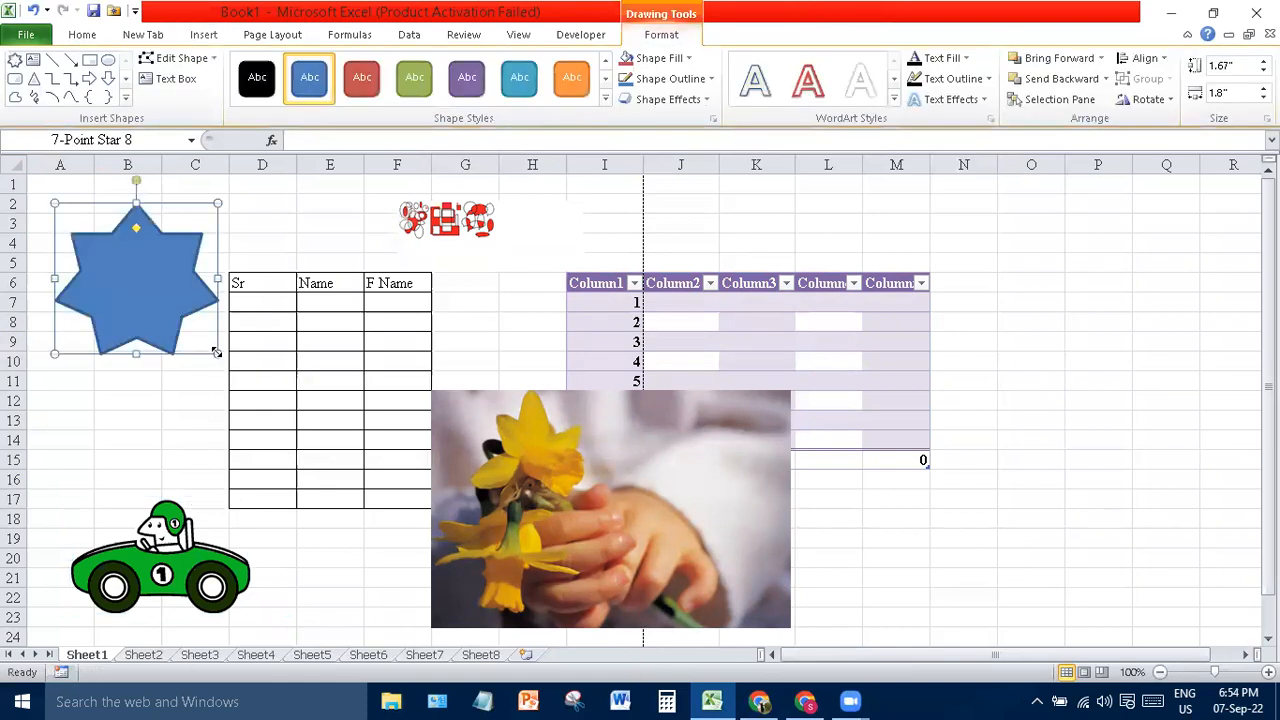
{"action": "left_click", "coordinate": [340, 187]}
- Insert an Alternating Hexagons SmartArt diagram and move it right of the flower photo
{"action": "left_click", "coordinate": [203, 36]}
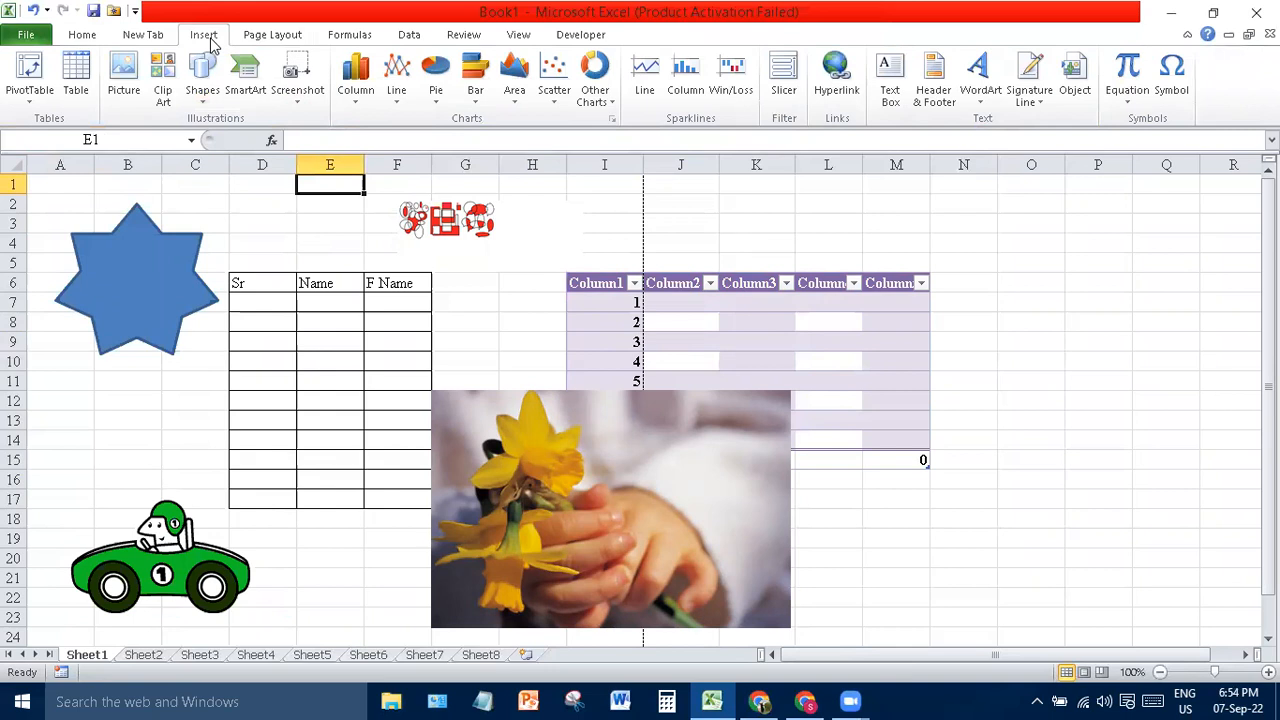
{"action": "left_click", "coordinate": [248, 92]}
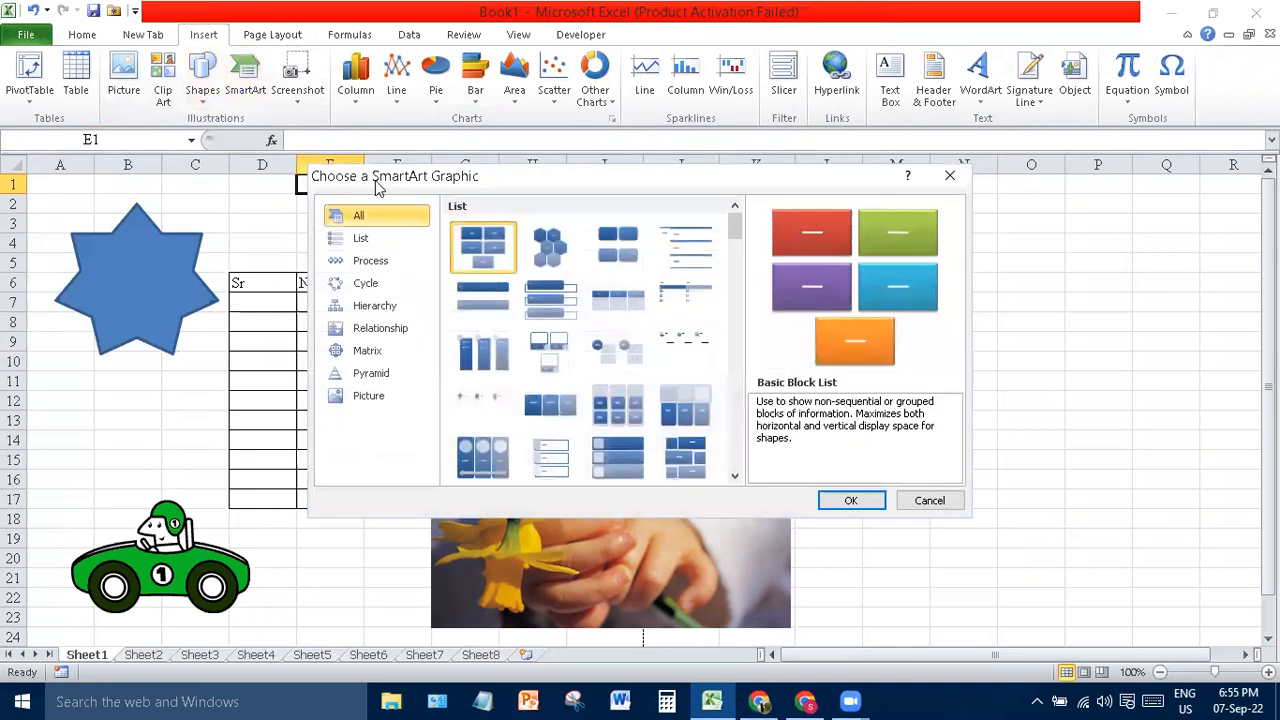
{"action": "left_click", "coordinate": [552, 252]}
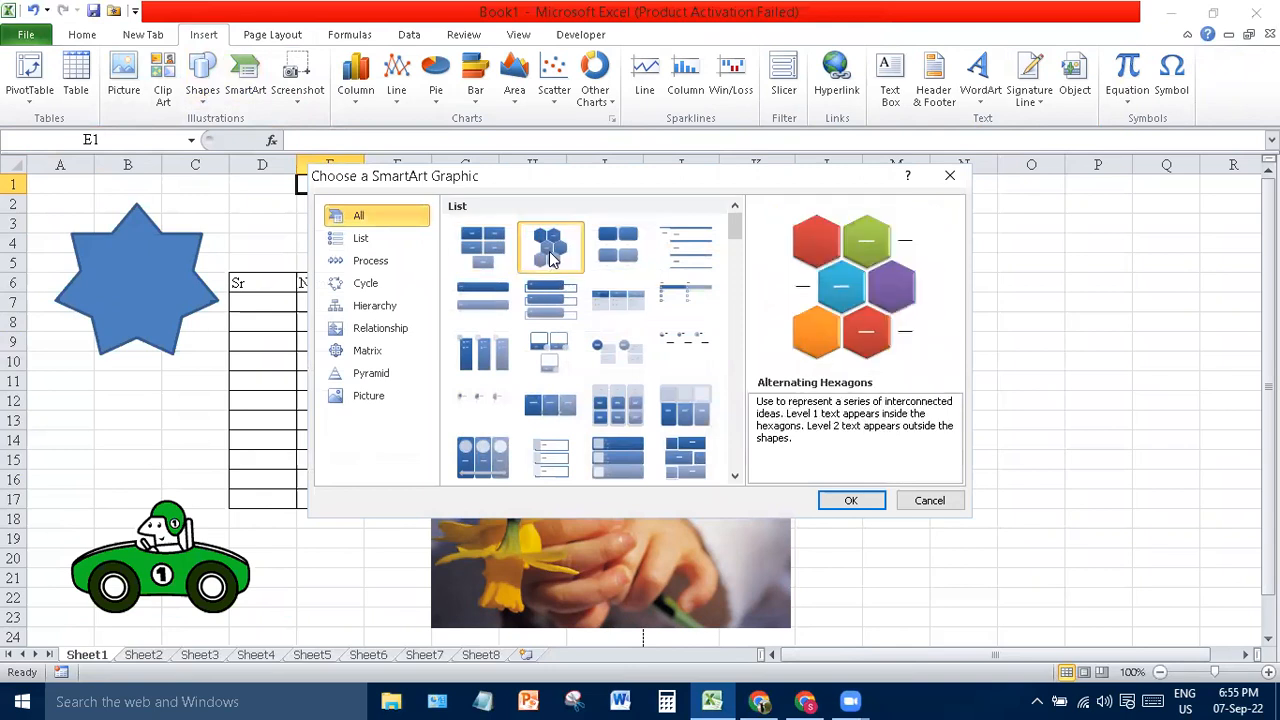
{"action": "left_click", "coordinate": [851, 501]}
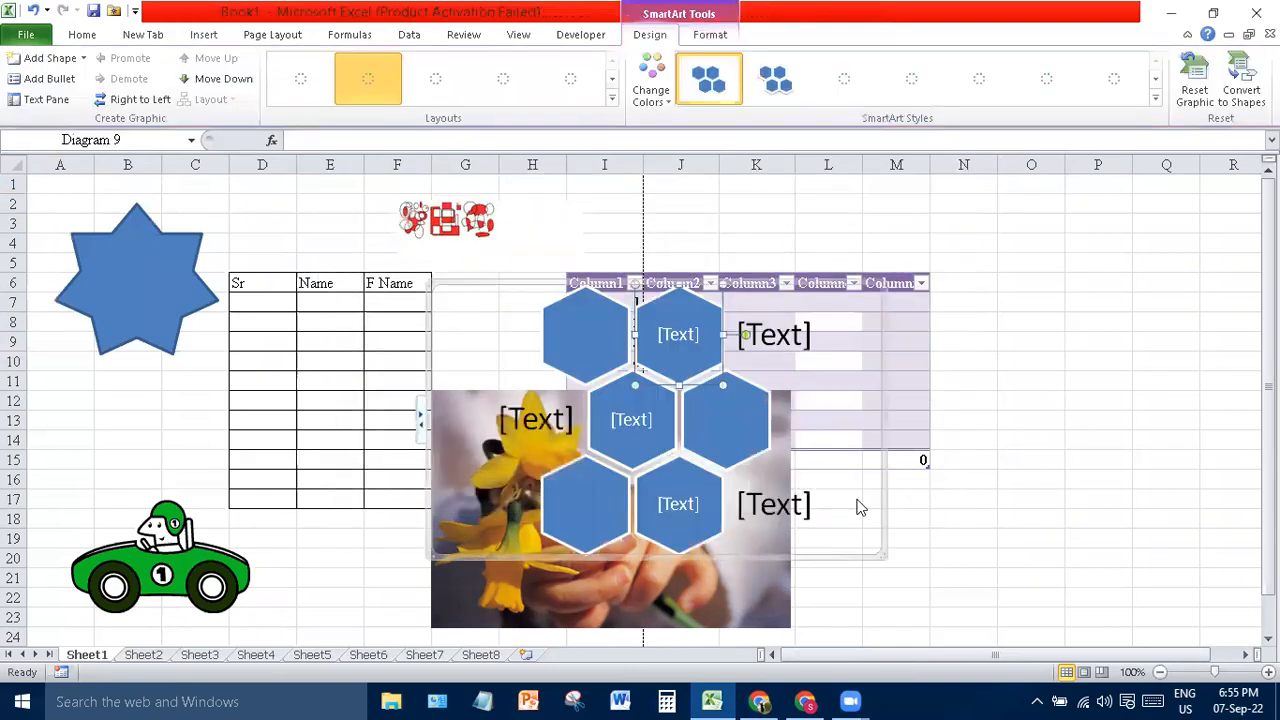
{"action": "left_click_drag", "start_coordinate": [618, 432], "coordinate": [657, 436]}
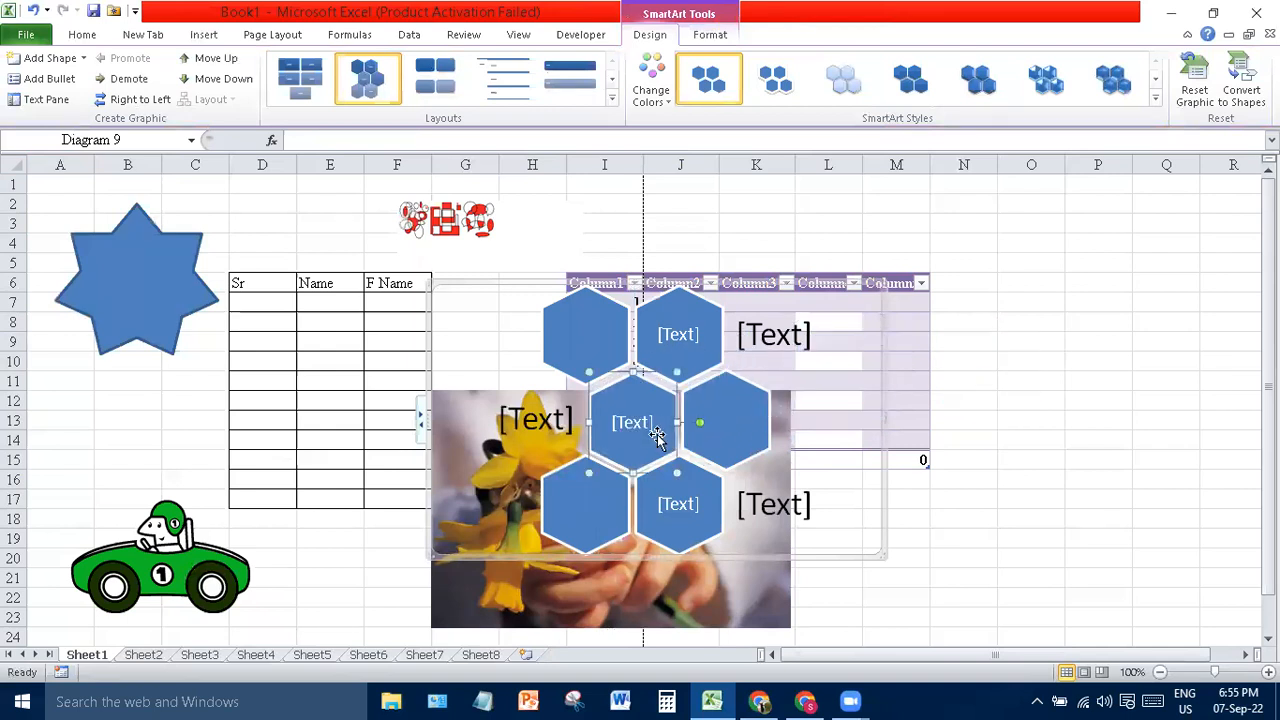
{"action": "left_click", "coordinate": [866, 518]}
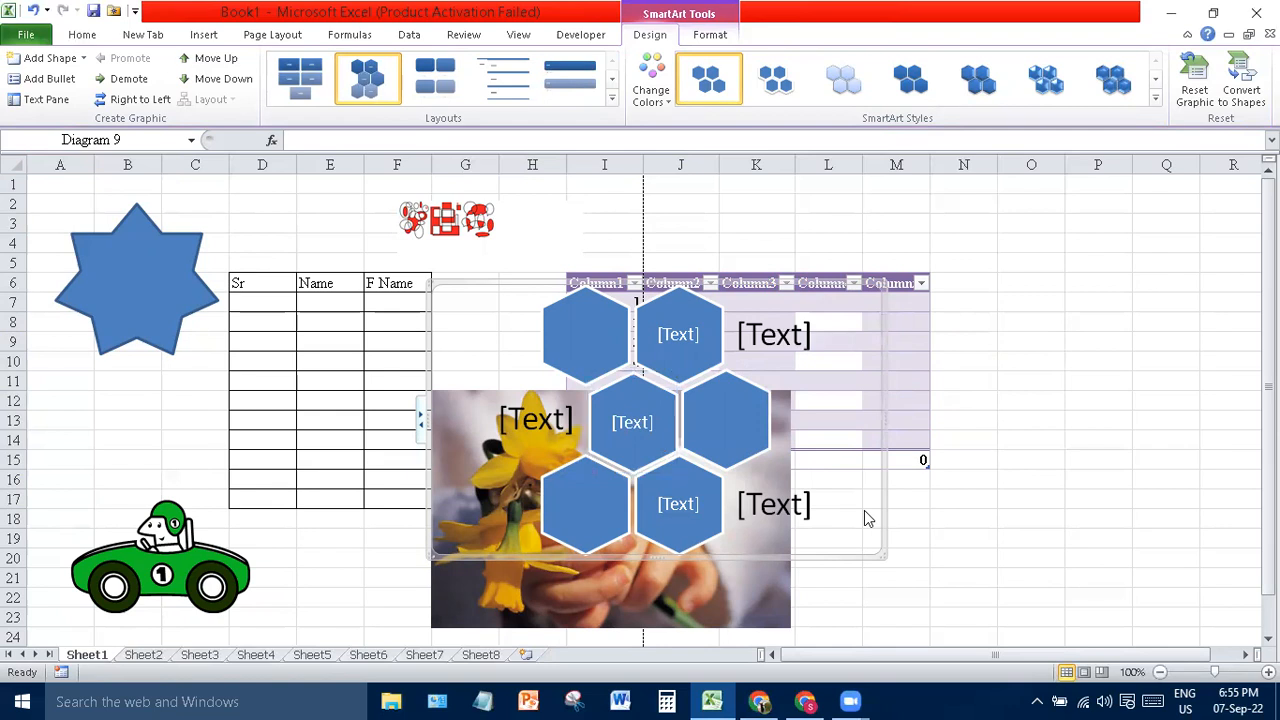
{"action": "left_click_drag", "start_coordinate": [868, 518], "coordinate": [1203, 524]}
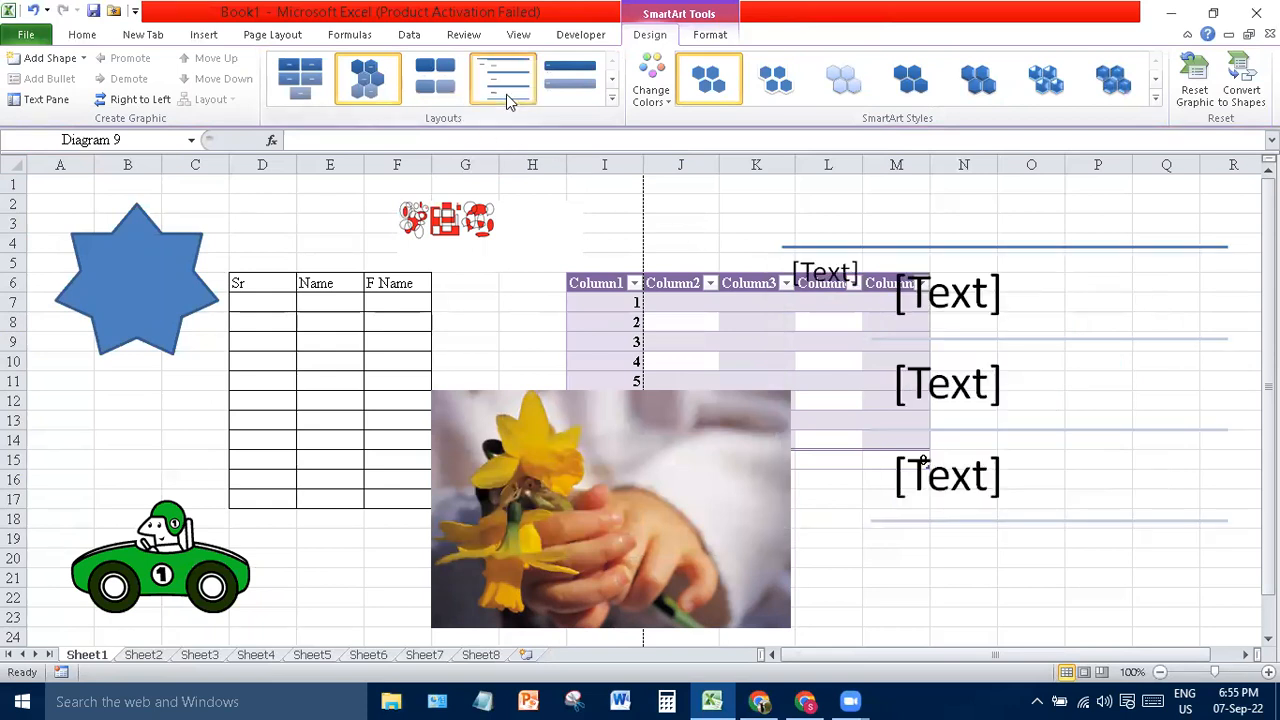
- Change the diagram to a vertical list layout with header bars and browse its 3-D styles
{"action": "left_click", "coordinate": [598, 96]}
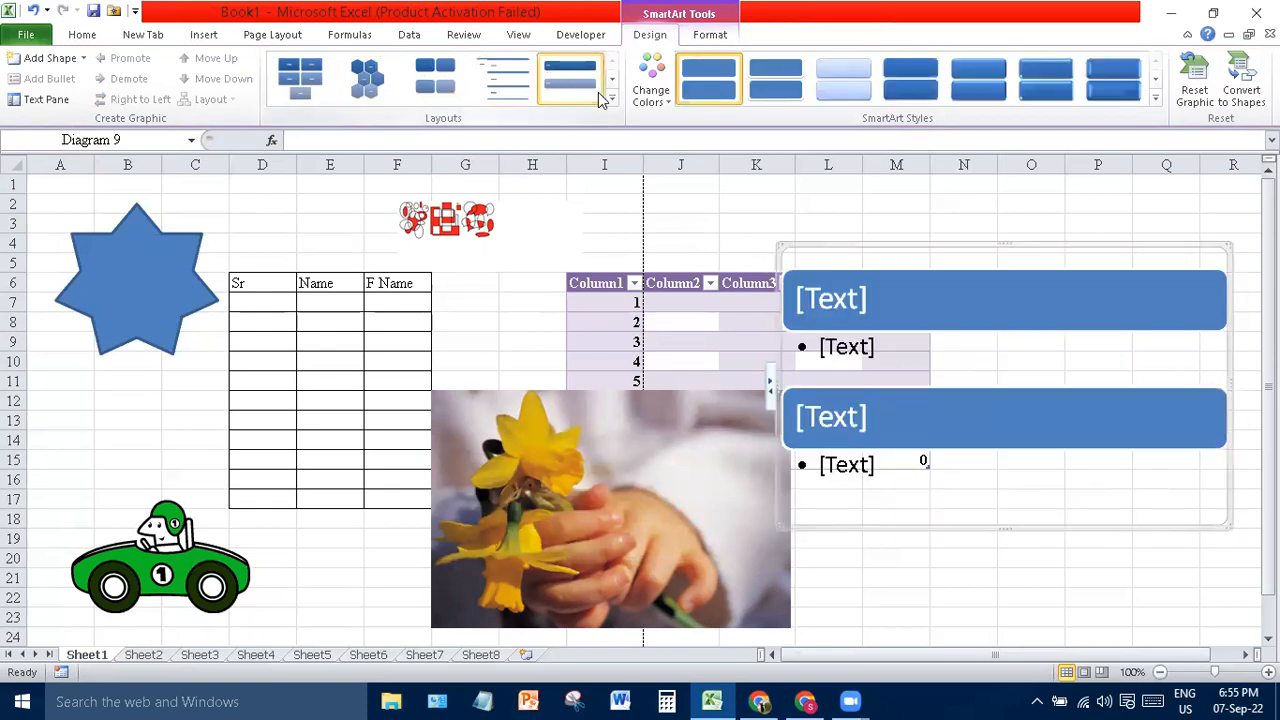
{"action": "left_click", "coordinate": [1154, 80]}
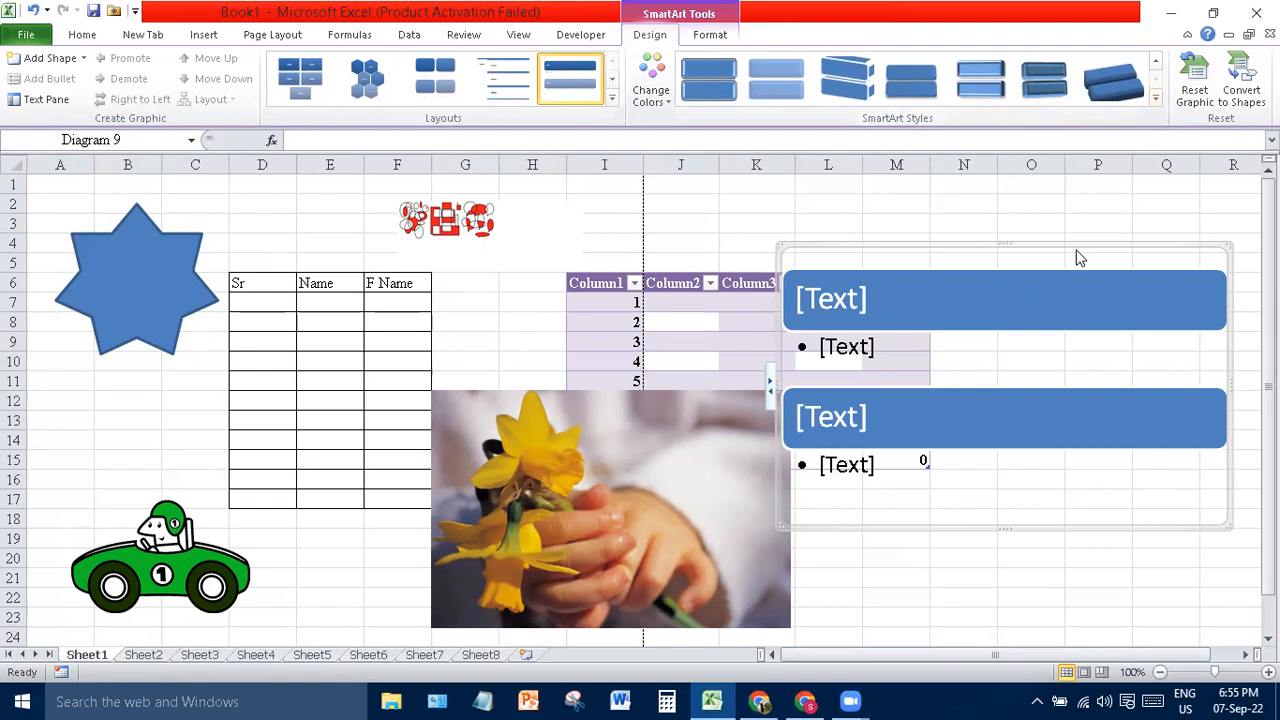
{"action": "key", "text": "ctrl+z"}
{"action": "key", "text": "ctrl+z"}
{"action": "key", "text": "ctrl+z"}
{"action": "key", "text": "ctrl+z"}
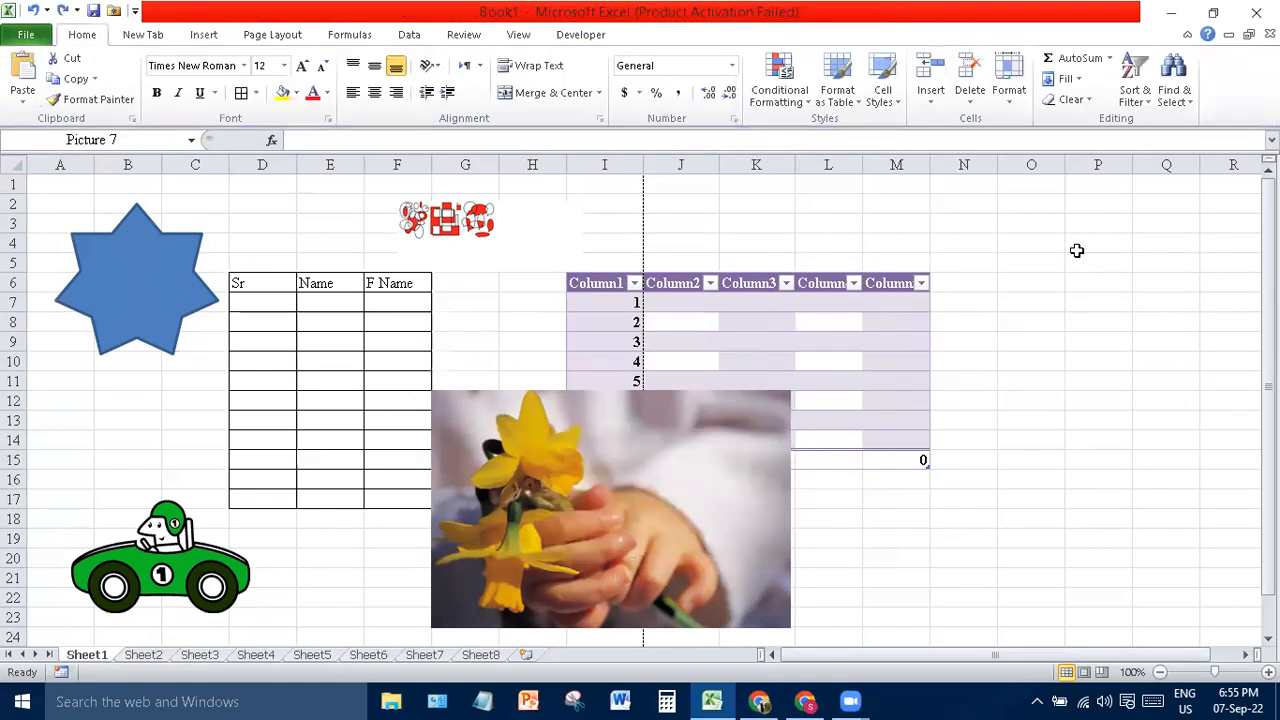
- Undo the SmartArt, star, car, clip art and pictures, leaving only the two tables
{"action": "key", "text": "ctrl+z"}
{"action": "key", "text": "ctrl+z"}
{"action": "key", "text": "ctrl+z"}
{"action": "key", "text": "ctrl+z"}
{"action": "key", "text": "ctrl+z"}
{"action": "key", "text": "ctrl+z"}
{"action": "key", "text": "ctrl+z"}
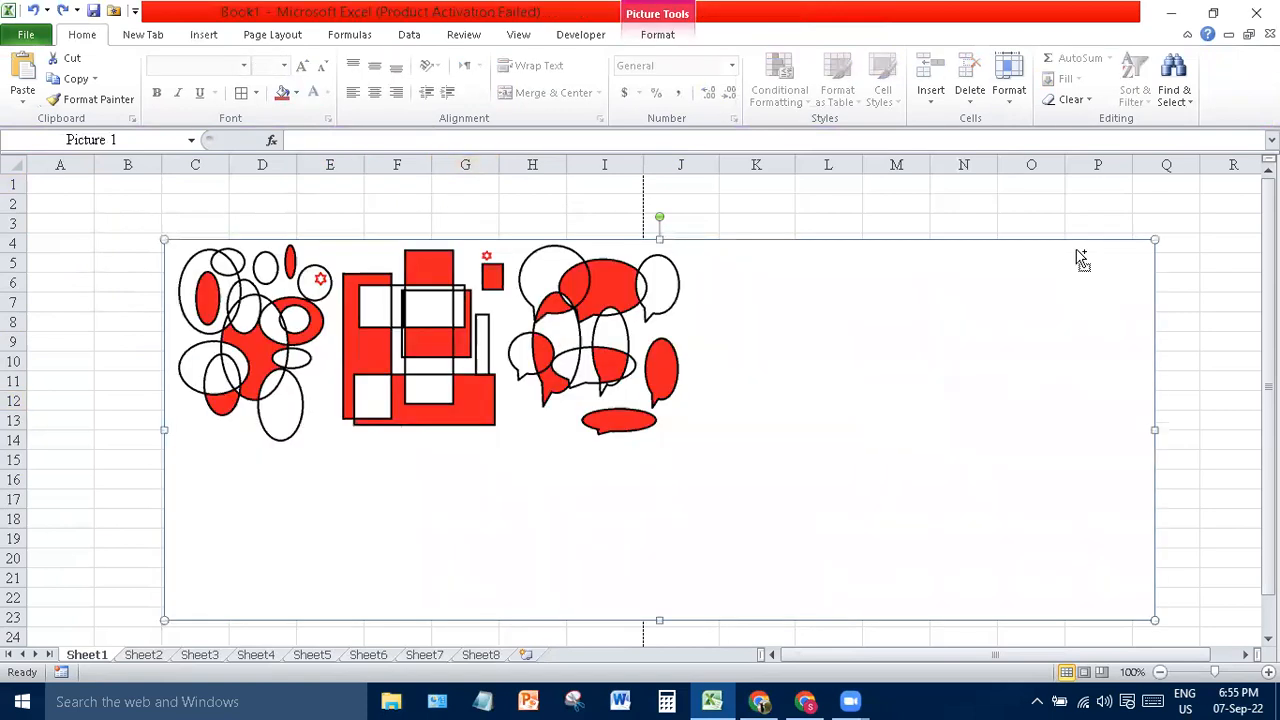
{"action": "key", "text": "ctrl+z"}
{"action": "key", "text": "ctrl+z"}
{"action": "key", "text": "ctrl+z"}
{"action": "key", "text": "ctrl+z"}
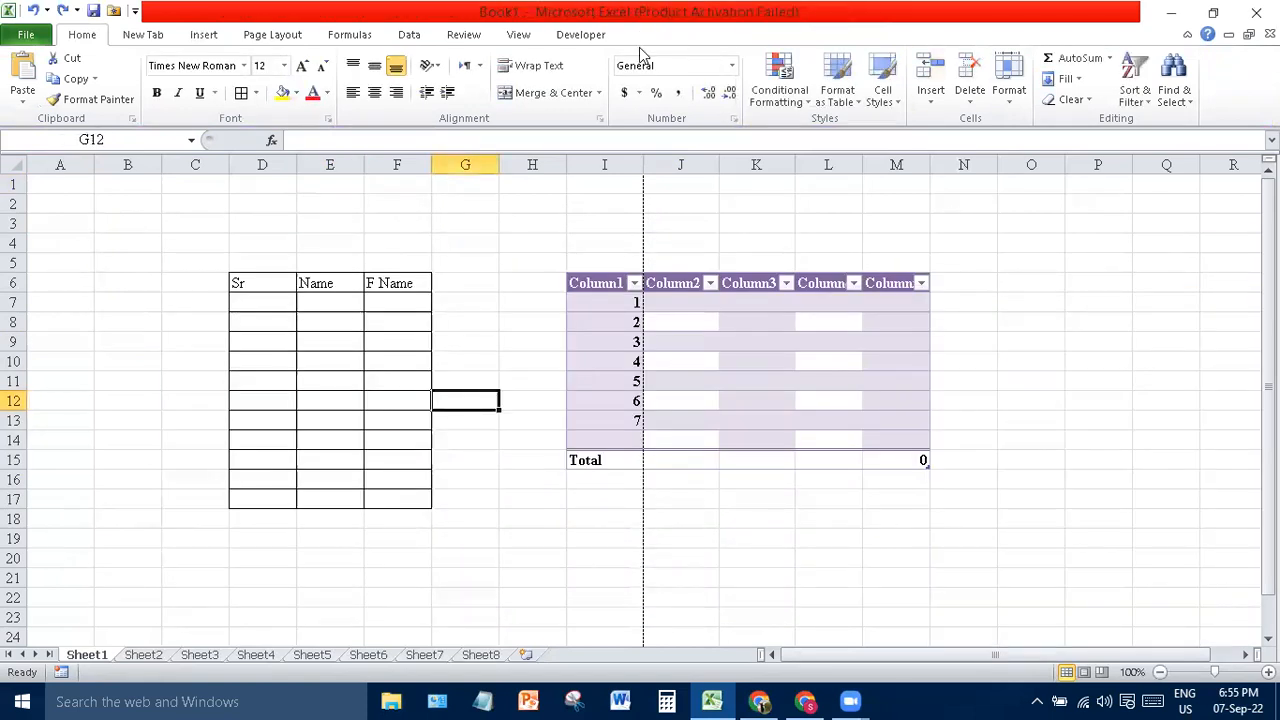
{"action": "left_click", "coordinate": [204, 36]}
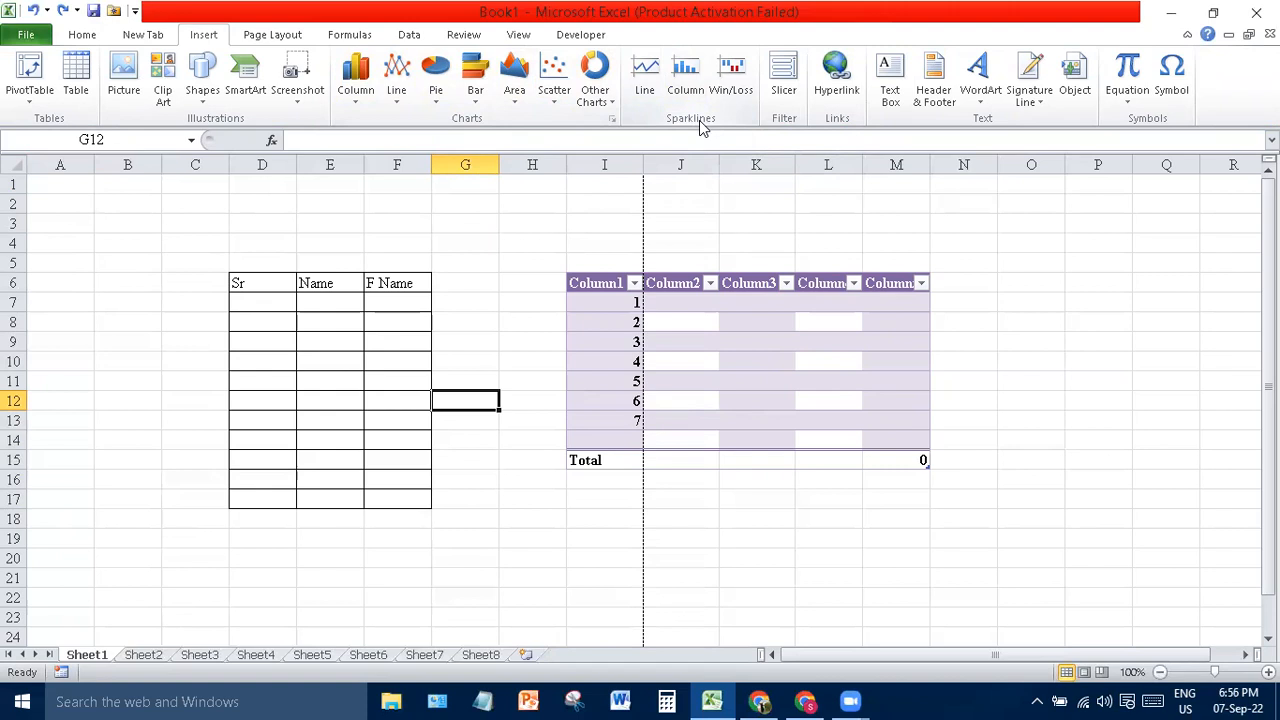
{"action": "left_click", "coordinate": [785, 90]}
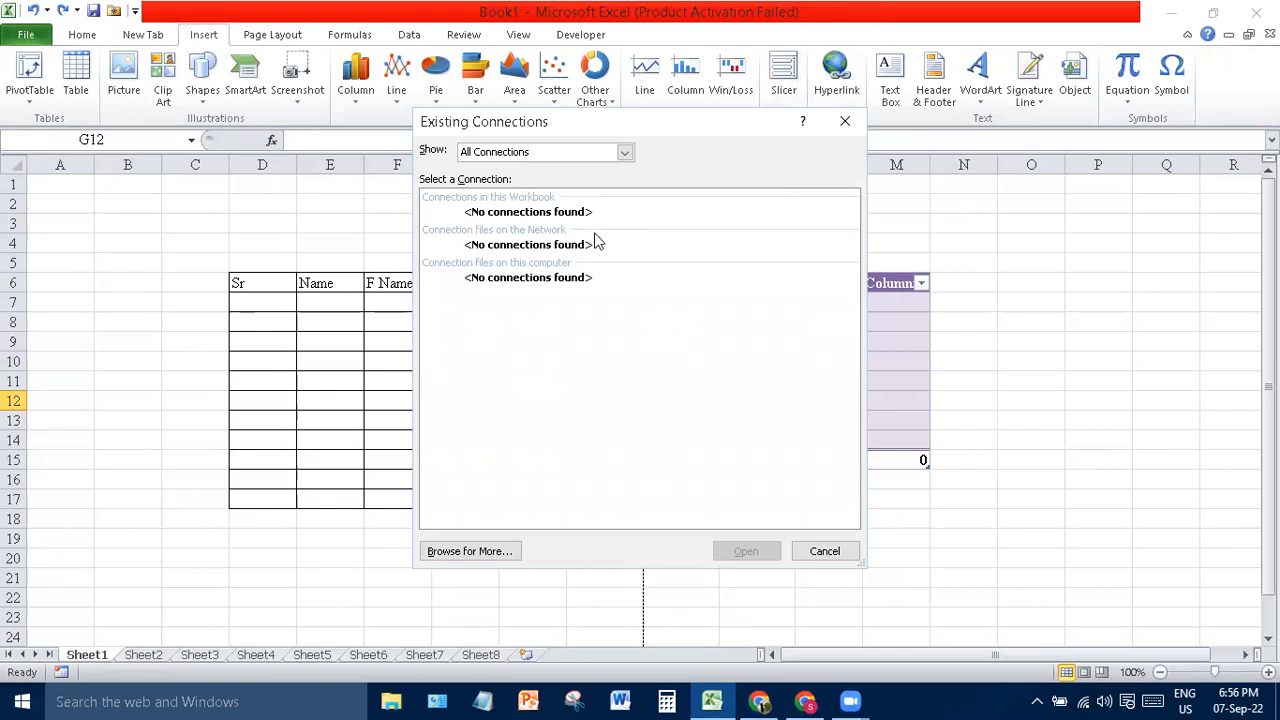
{"action": "left_click", "coordinate": [624, 153]}
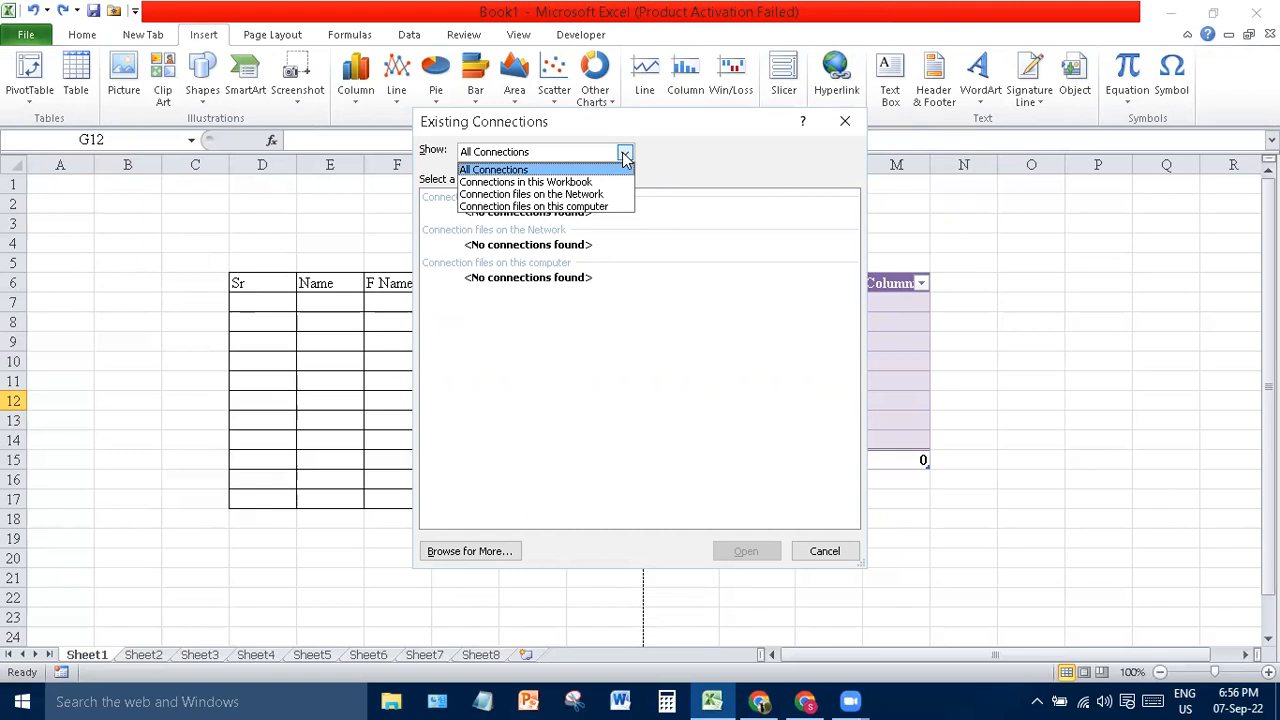
{"action": "left_click", "coordinate": [846, 122]}
{"action": "left_click", "coordinate": [847, 122]}
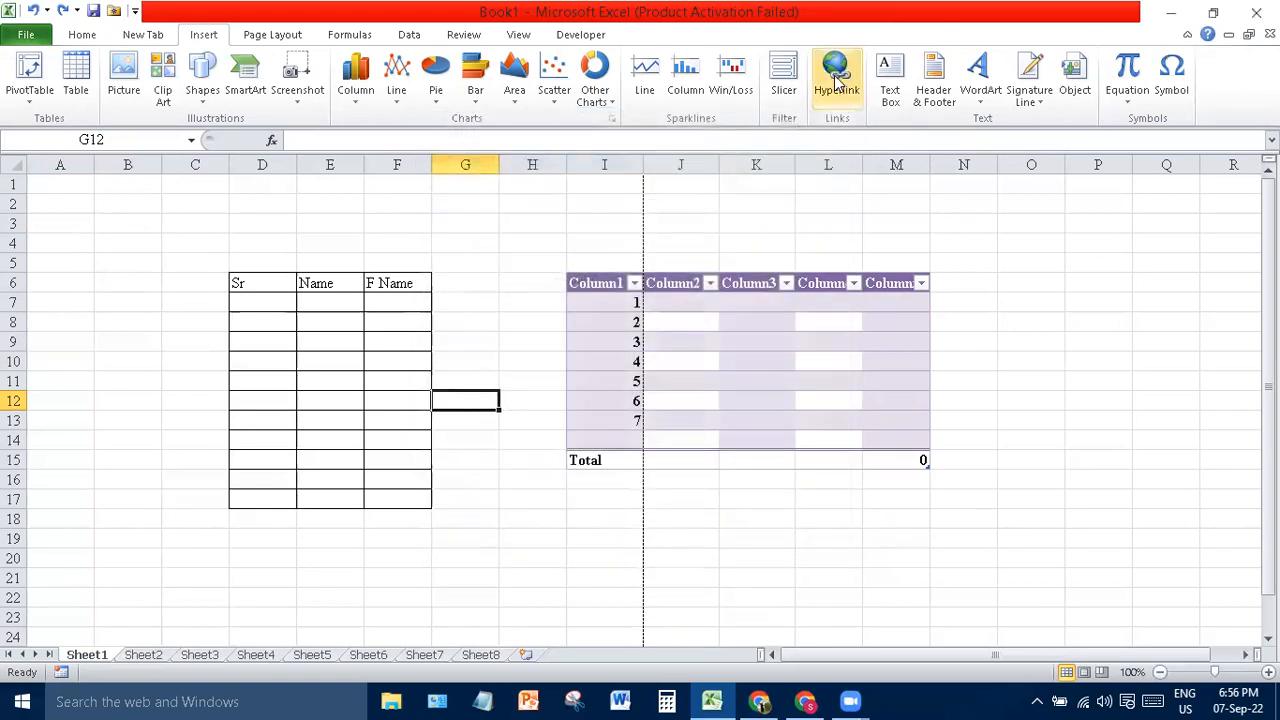
{"action": "left_click", "coordinate": [838, 82]}
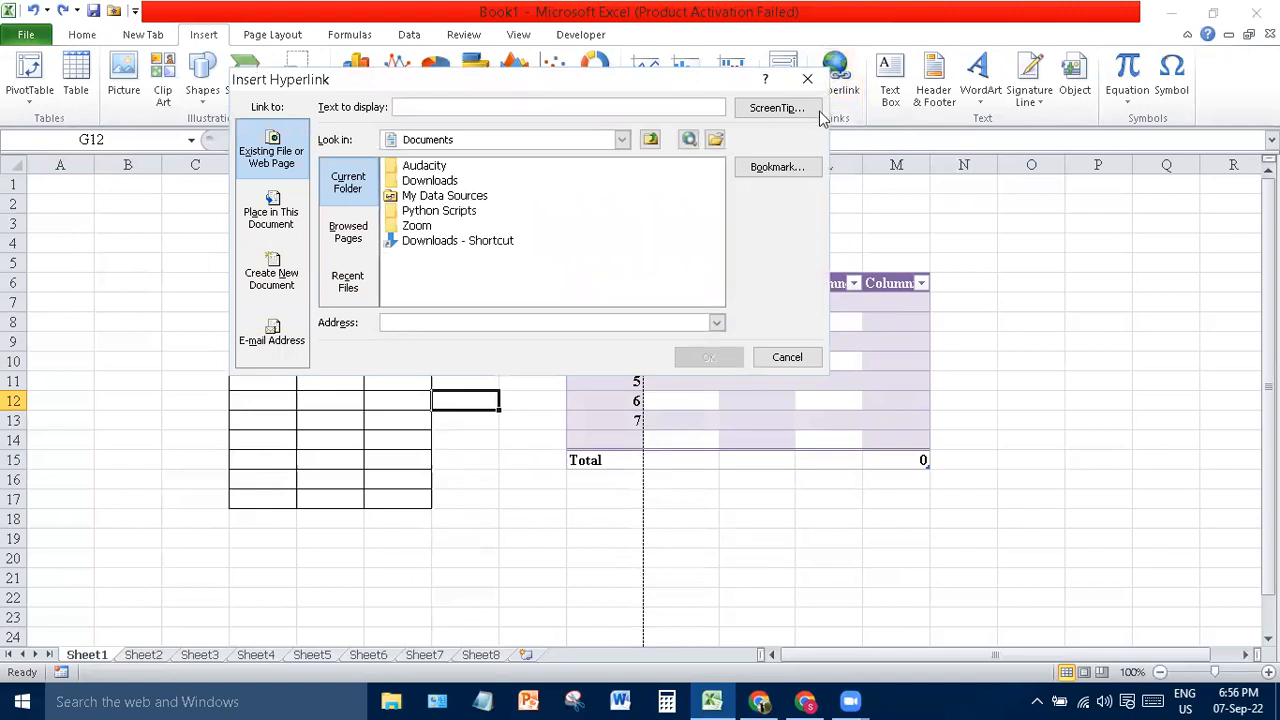
{"action": "left_click", "coordinate": [787, 362]}
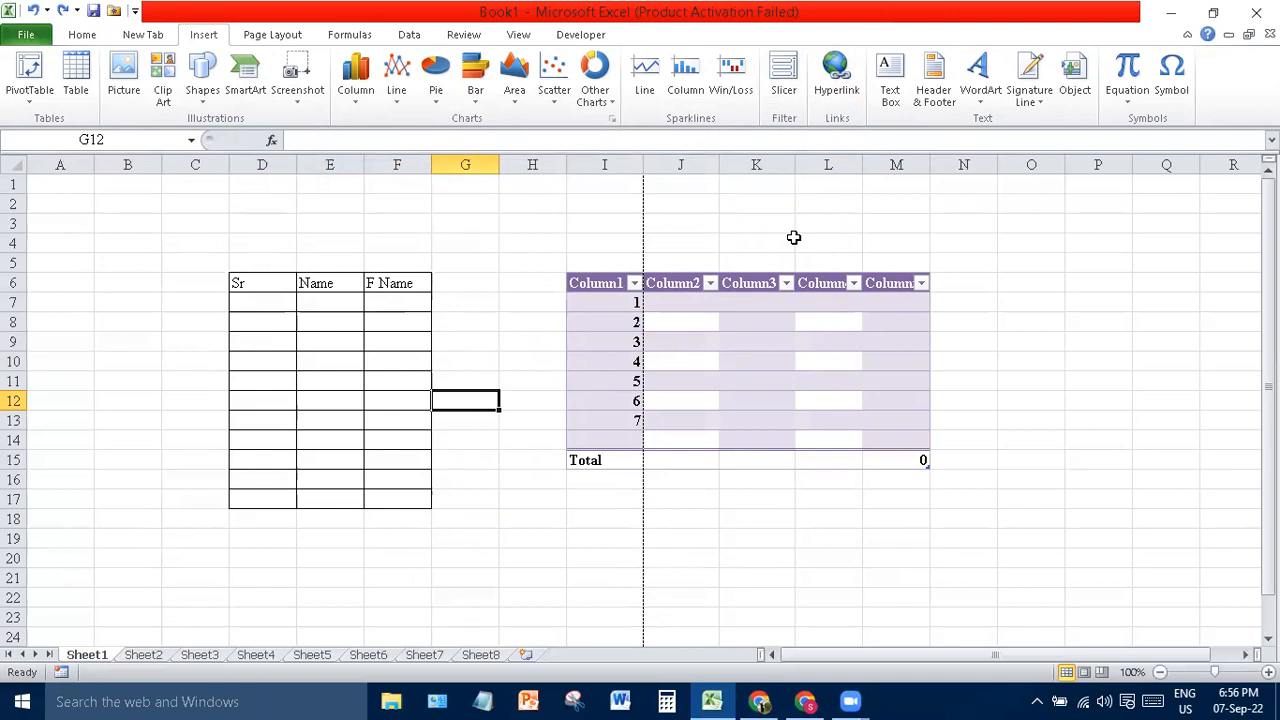
- Draw a text box near cell O6 and widen it to the right
{"action": "left_click", "coordinate": [890, 92]}
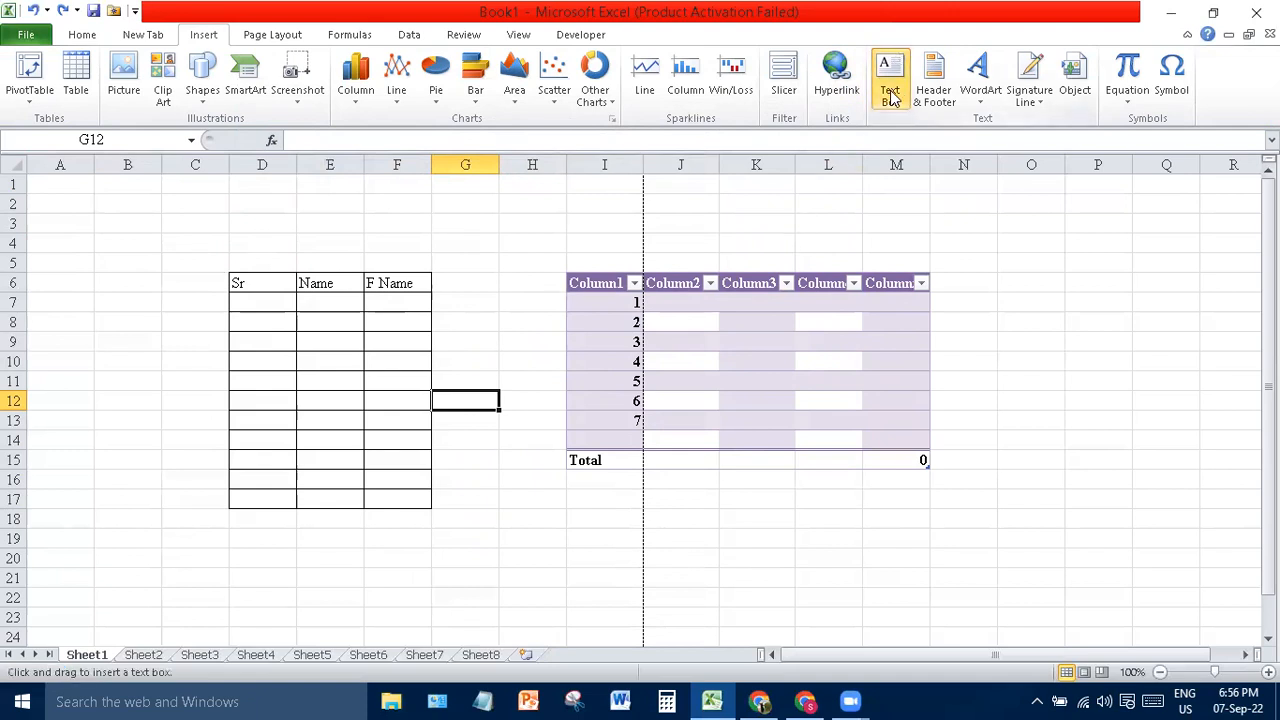
{"action": "left_click_drag", "start_coordinate": [1000, 278], "coordinate": [1062, 344]}
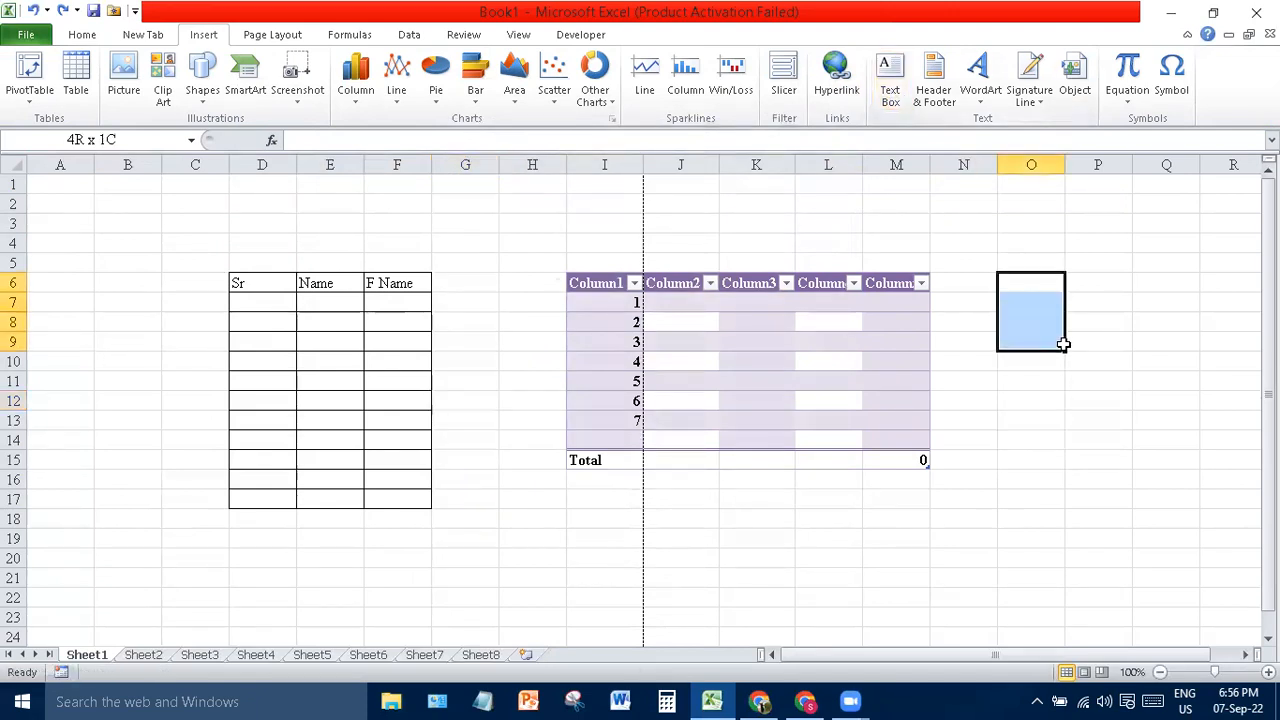
{"action": "left_click", "coordinate": [963, 202]}
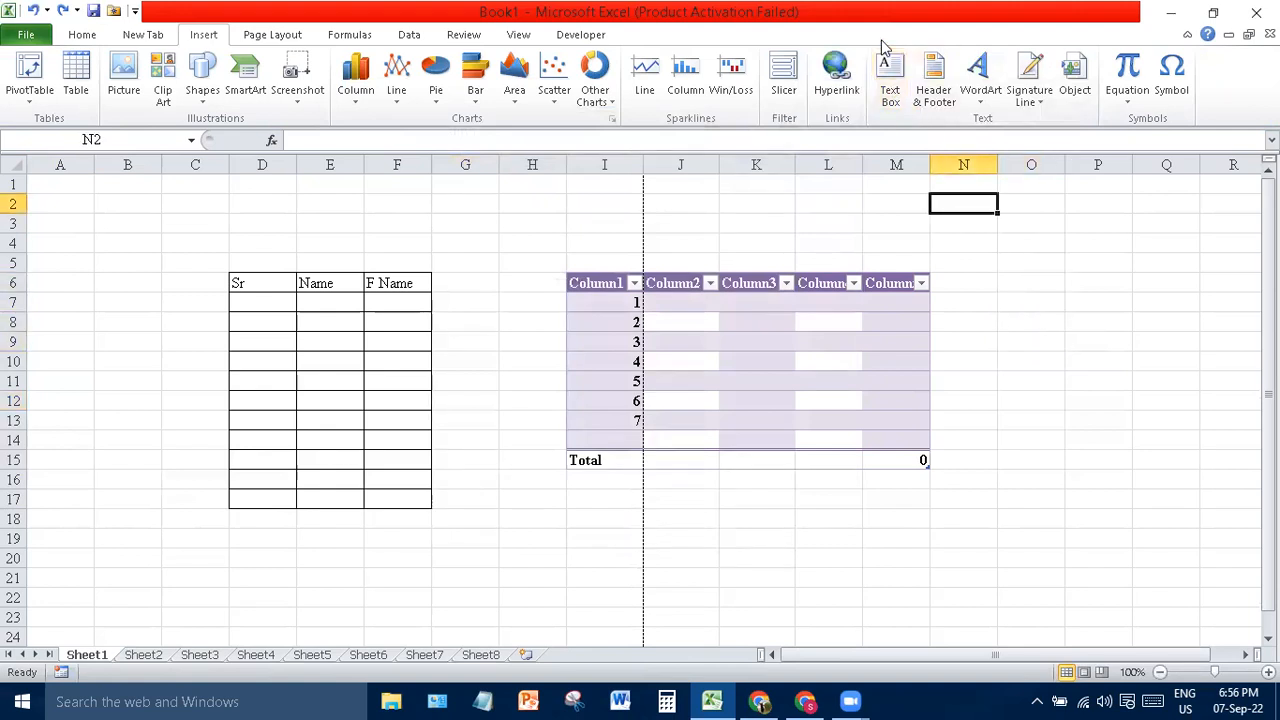
{"action": "left_click", "coordinate": [895, 100]}
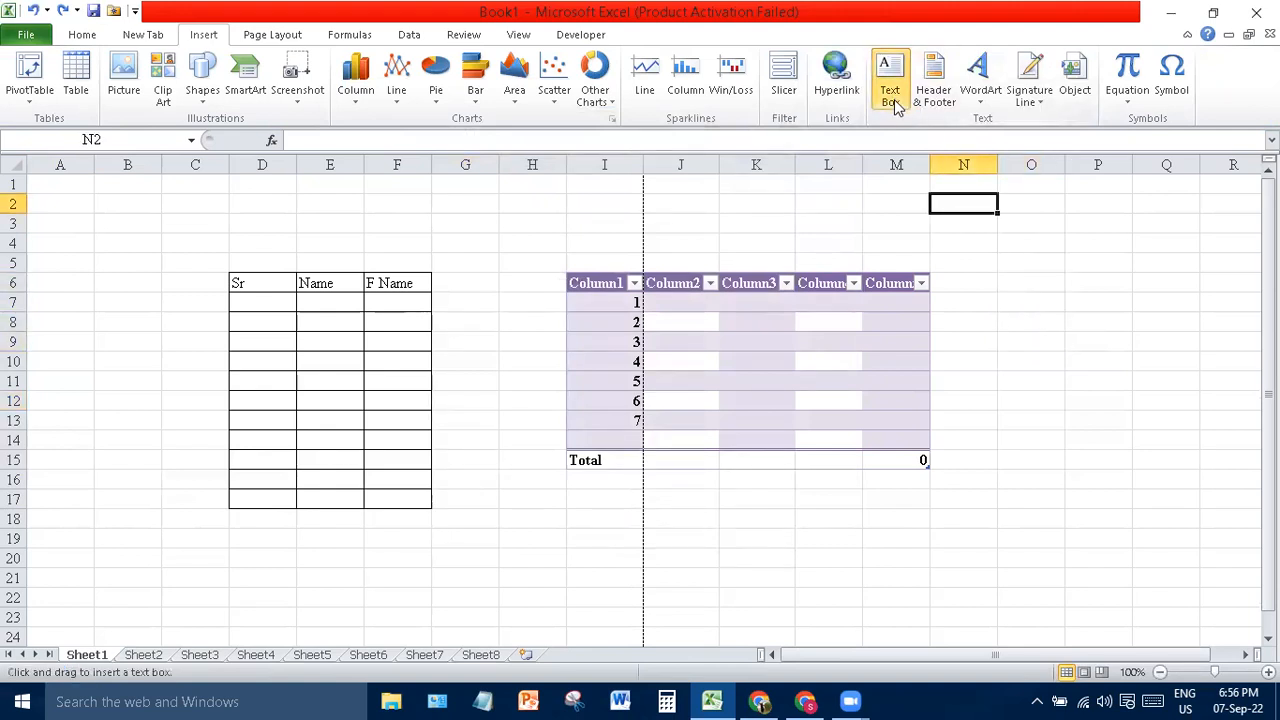
{"action": "left_click", "coordinate": [987, 282]}
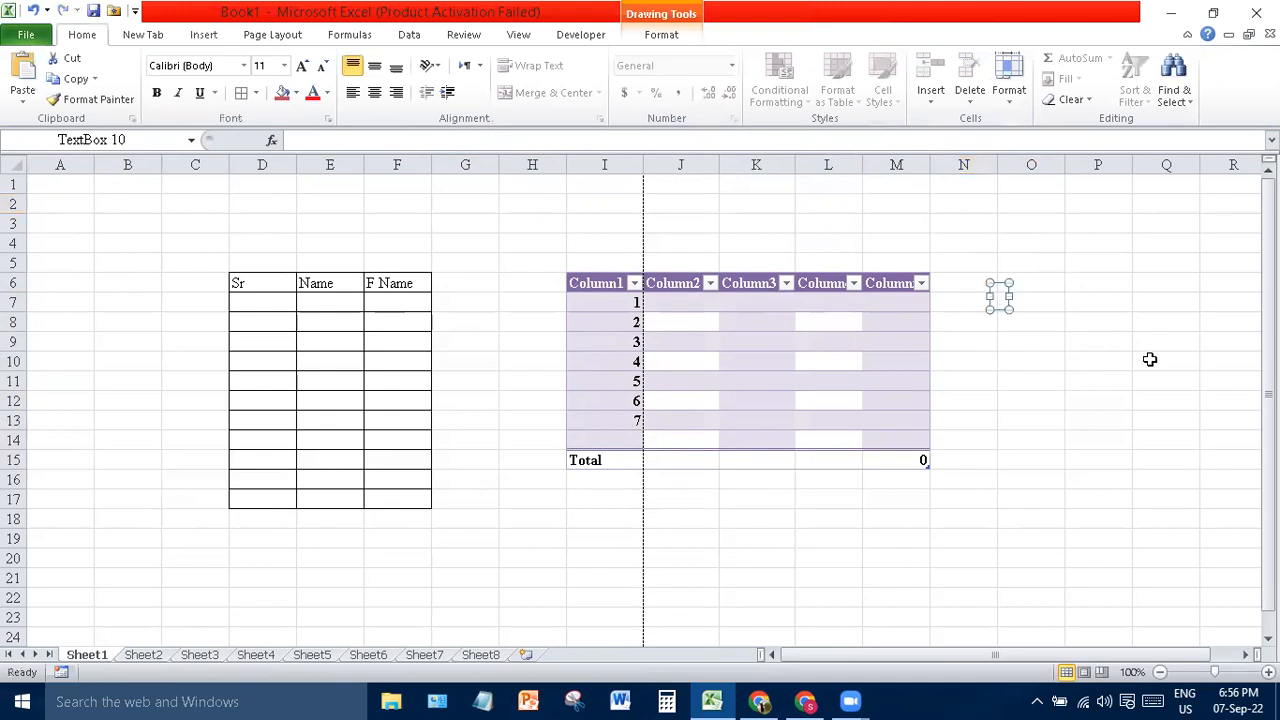
{"action": "left_click_drag", "start_coordinate": [1013, 296], "coordinate": [1075, 397]}
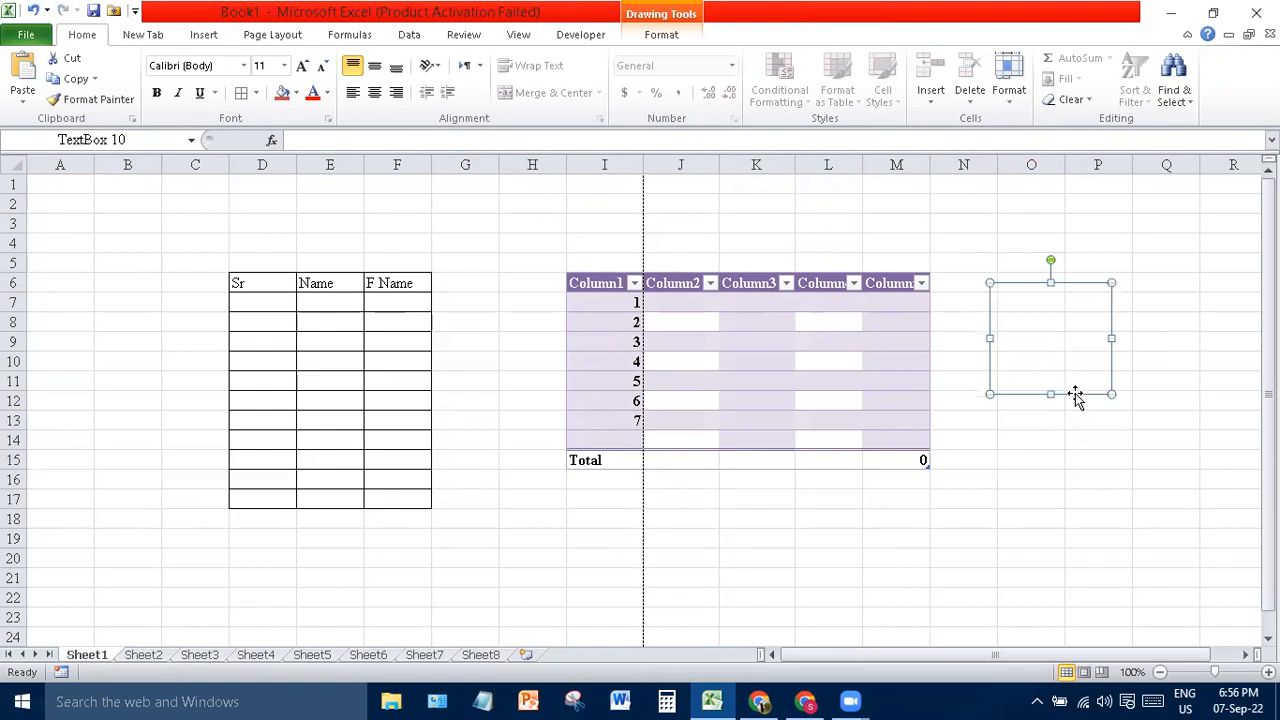
{"action": "left_click", "coordinate": [1186, 324]}
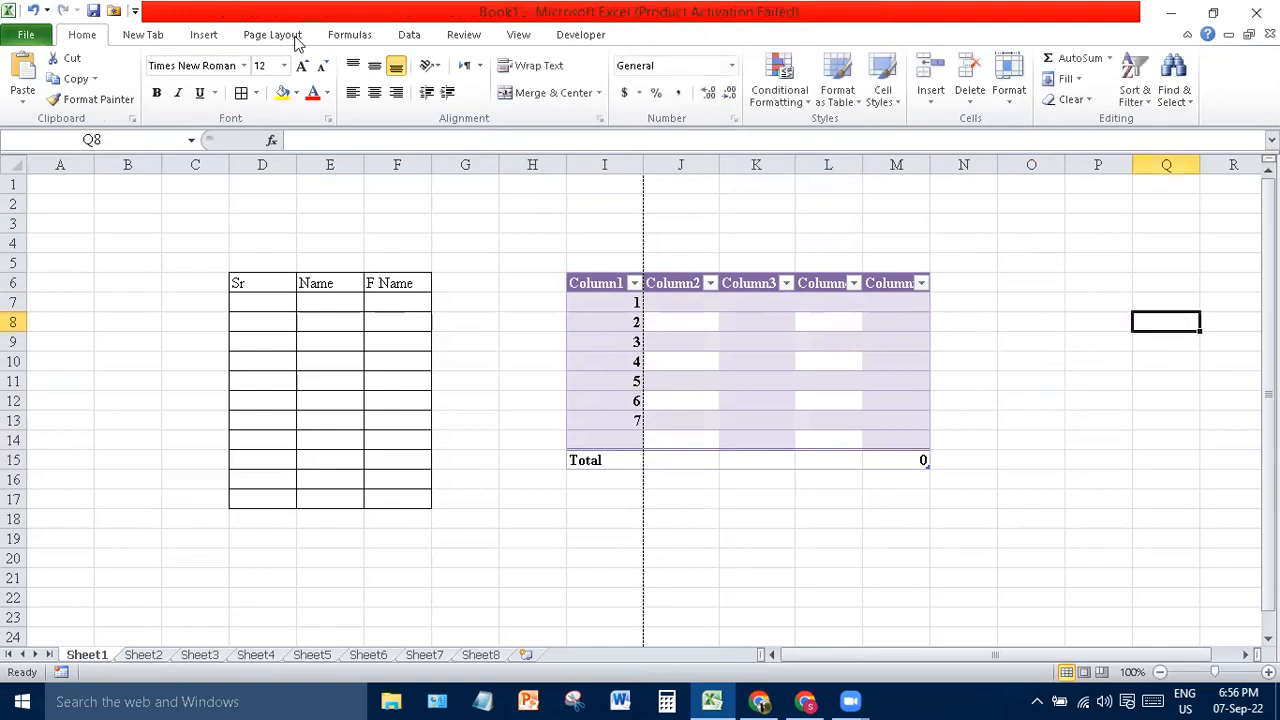
- Erase a stray 'z' typed in cell P8, leaving the text box empty
{"action": "left_click", "coordinate": [1111, 319]}
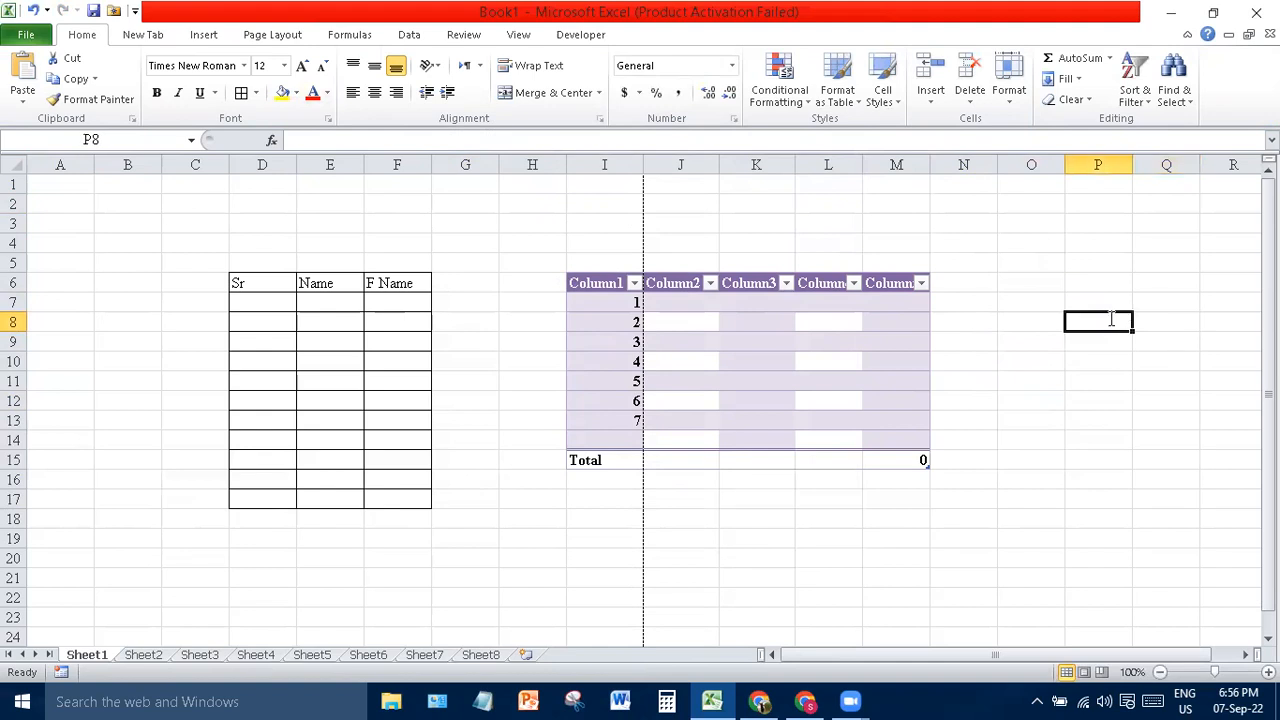
{"action": "type", "text": "z"}
{"action": "key", "text": "BackSpace"}
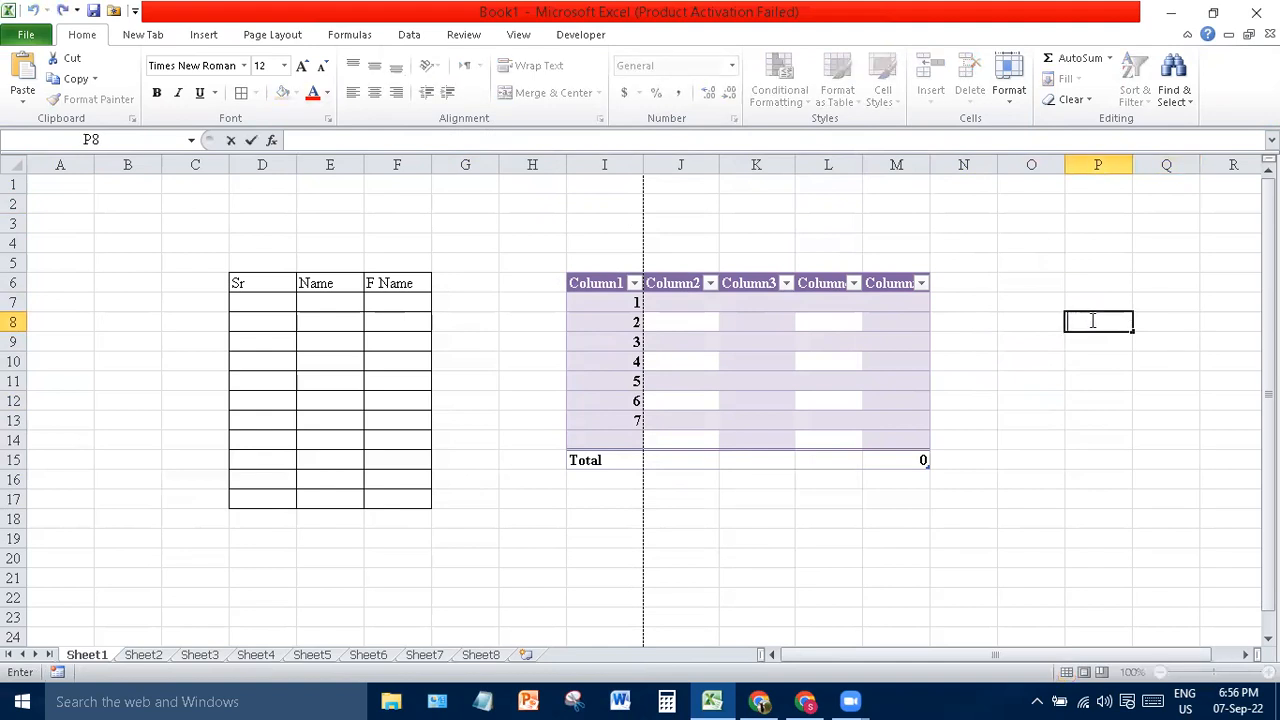
{"action": "left_click", "coordinate": [1088, 420]}
{"action": "key", "text": "ctrl+z"}
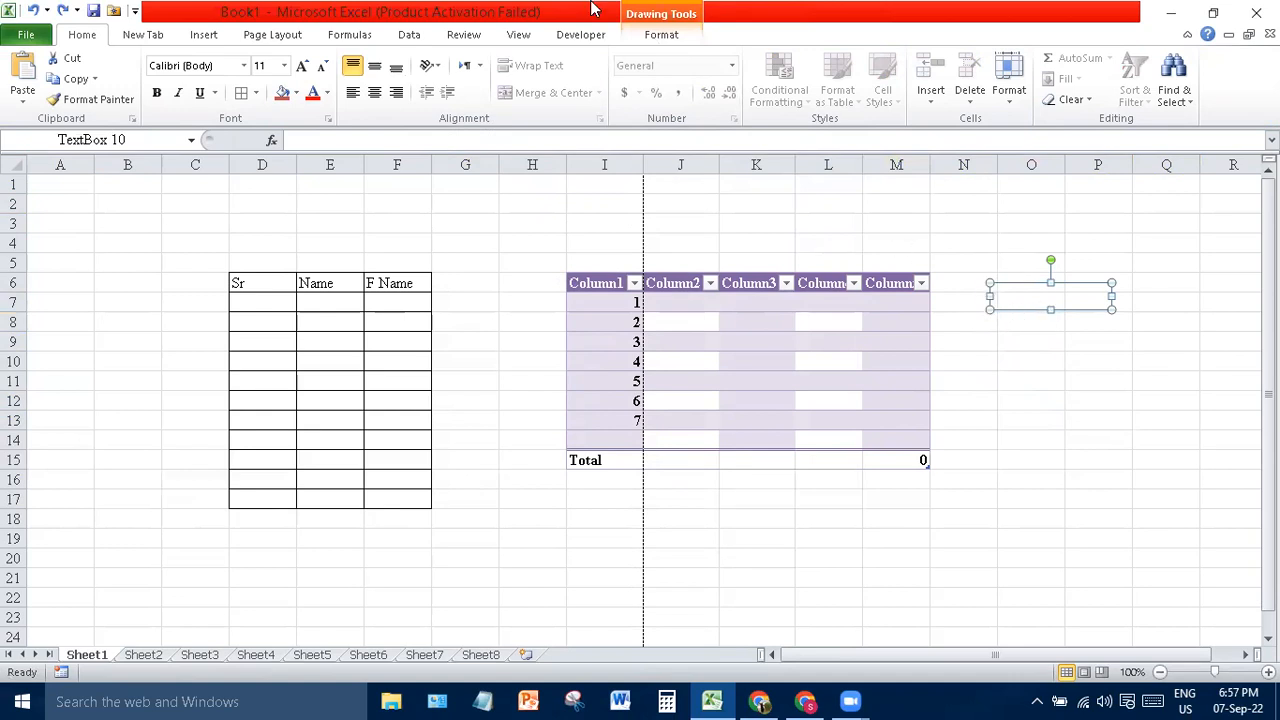
{"action": "left_click", "coordinate": [204, 34]}
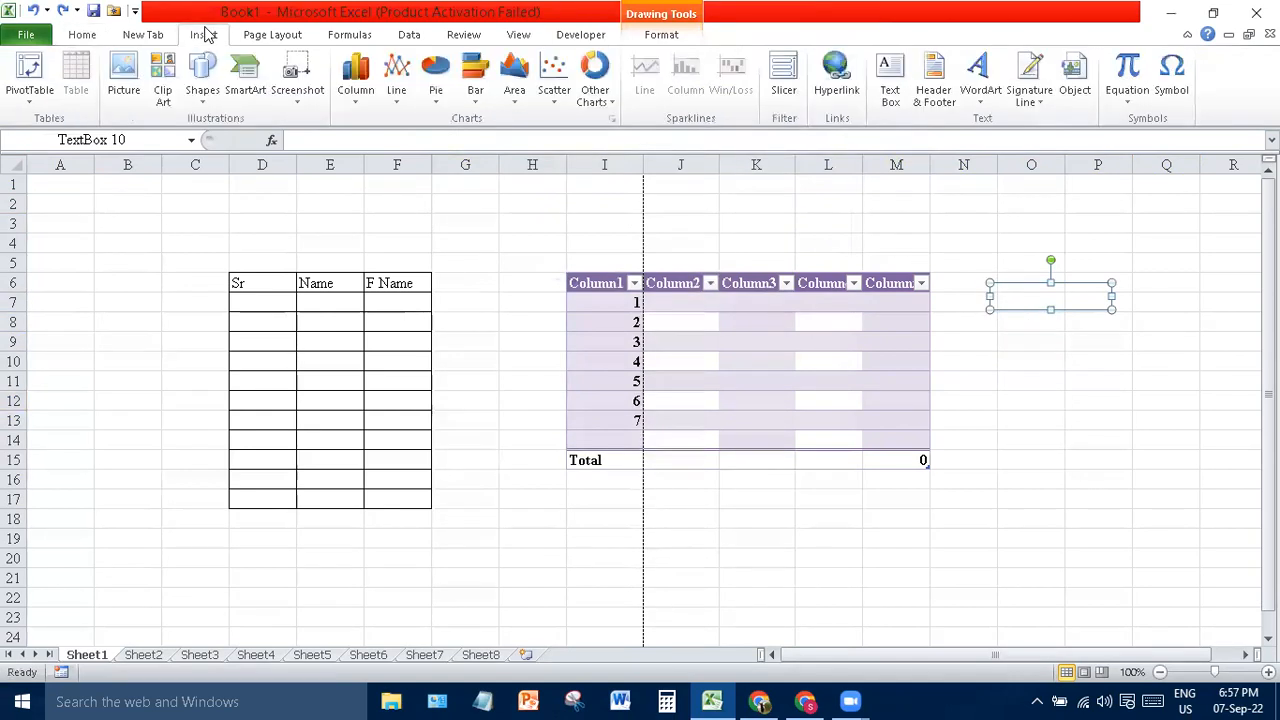
- Add page number, date, time, file path, file name and sheet name to the left header
{"action": "left_click", "coordinate": [935, 95]}
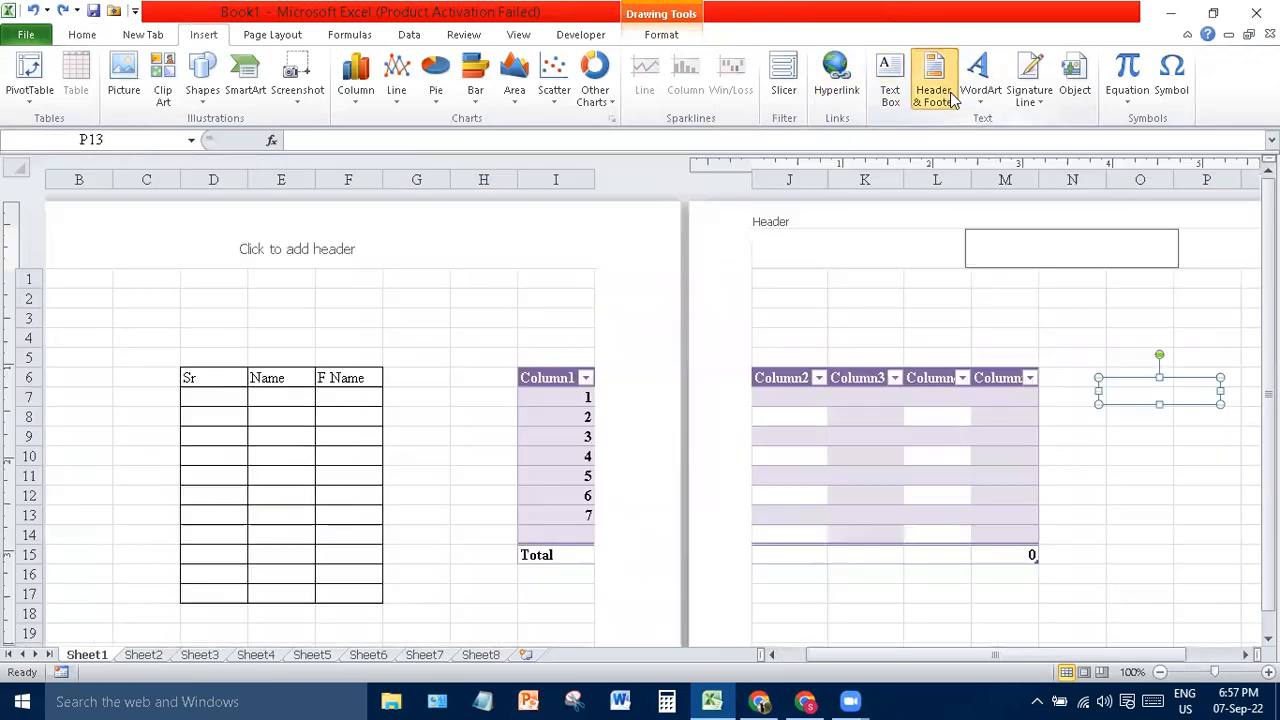
{"action": "left_click", "coordinate": [360, 242]}
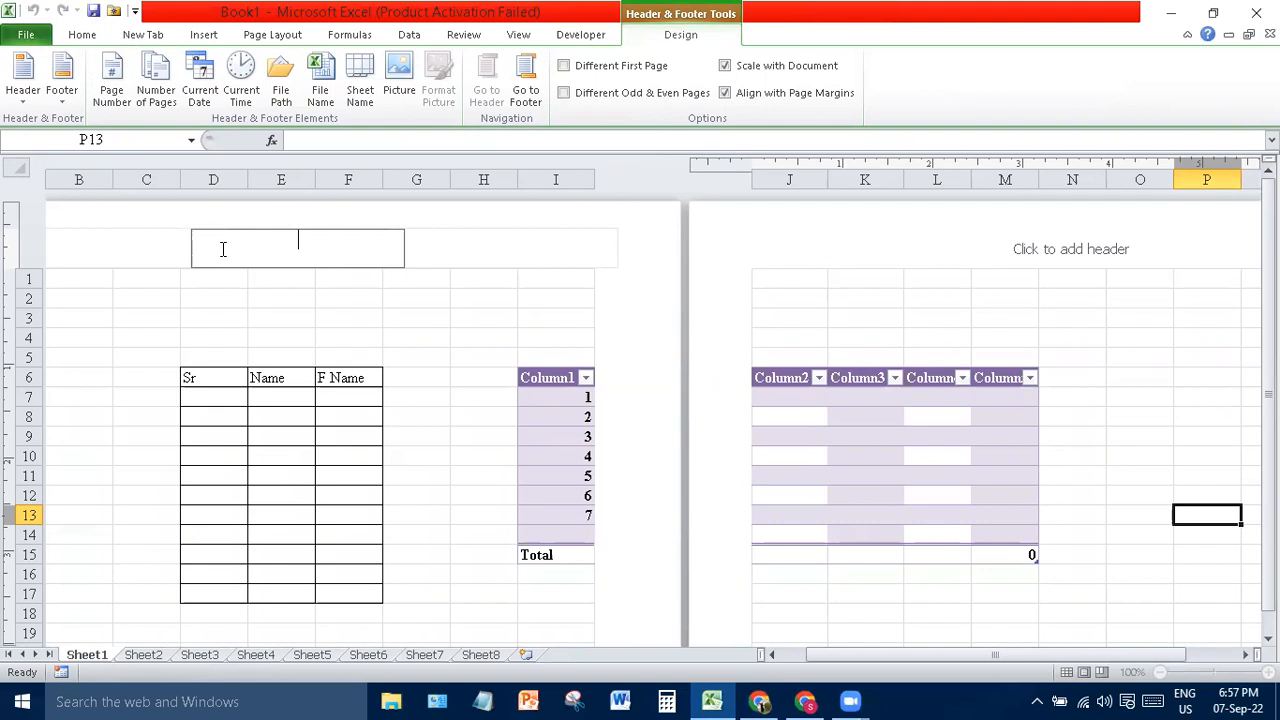
{"action": "left_click", "coordinate": [116, 96]}
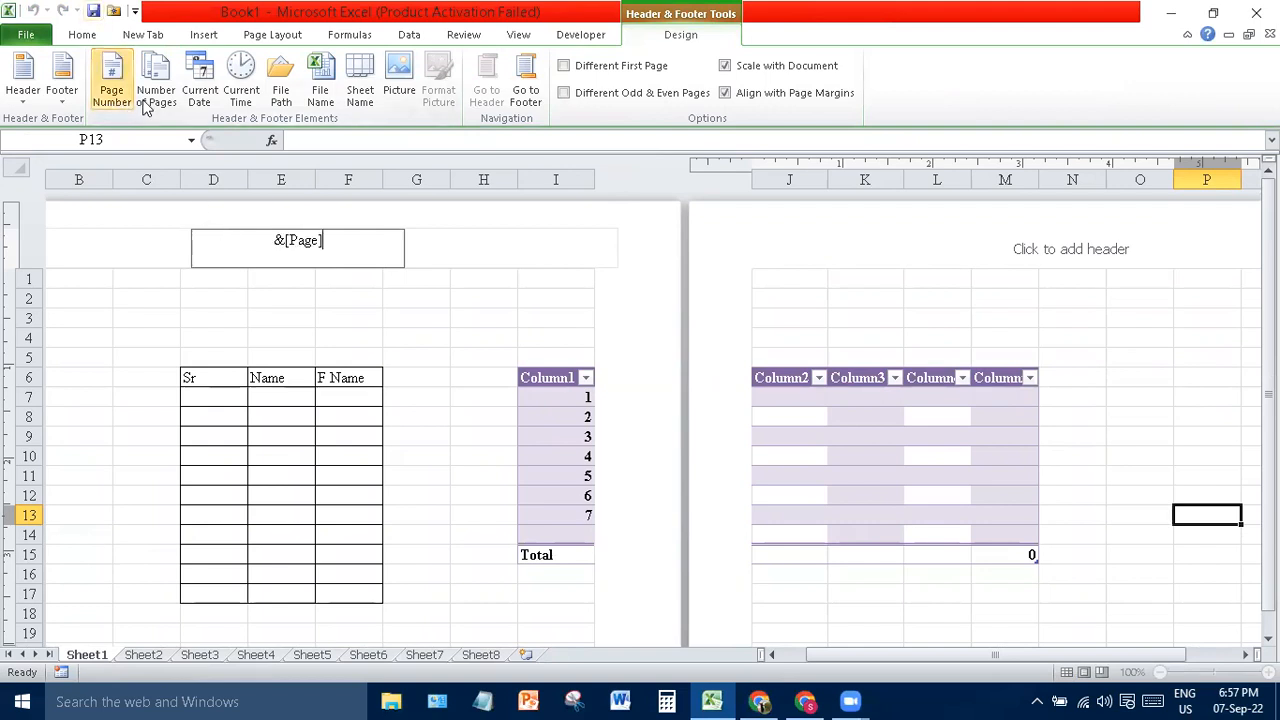
{"action": "left_click", "coordinate": [203, 88]}
{"action": "left_click", "coordinate": [239, 86]}
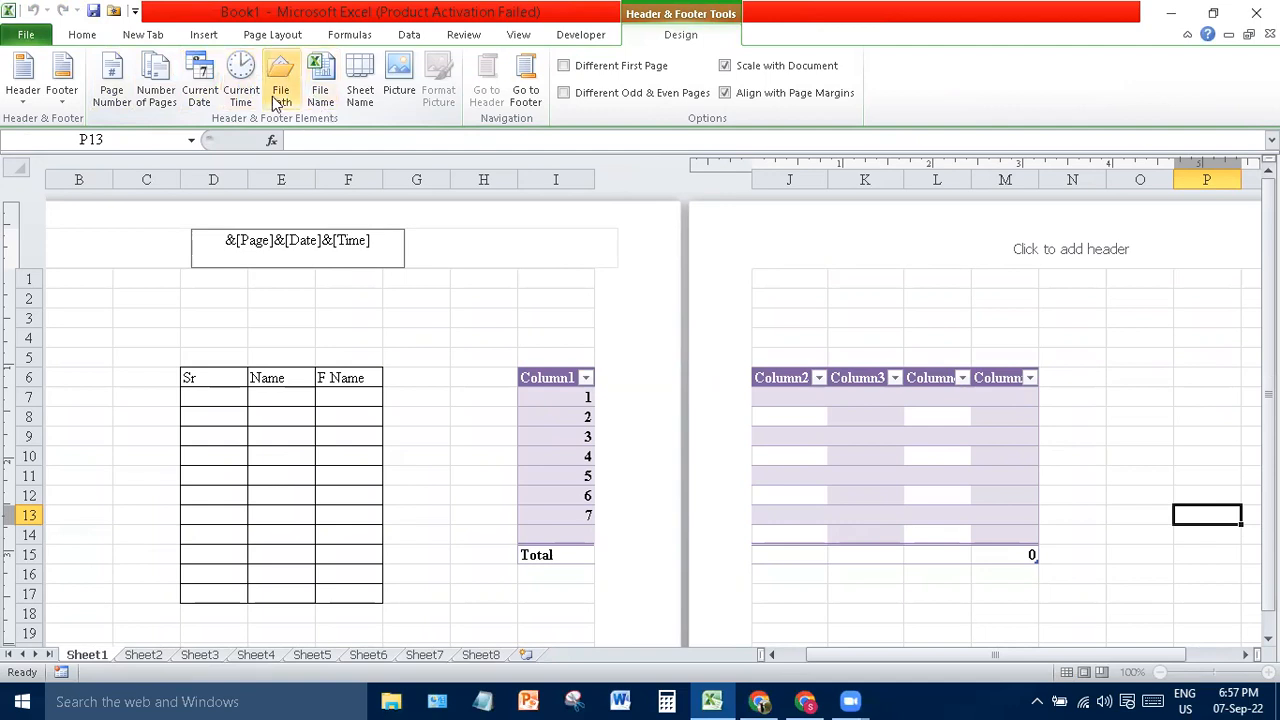
{"action": "left_click", "coordinate": [278, 100]}
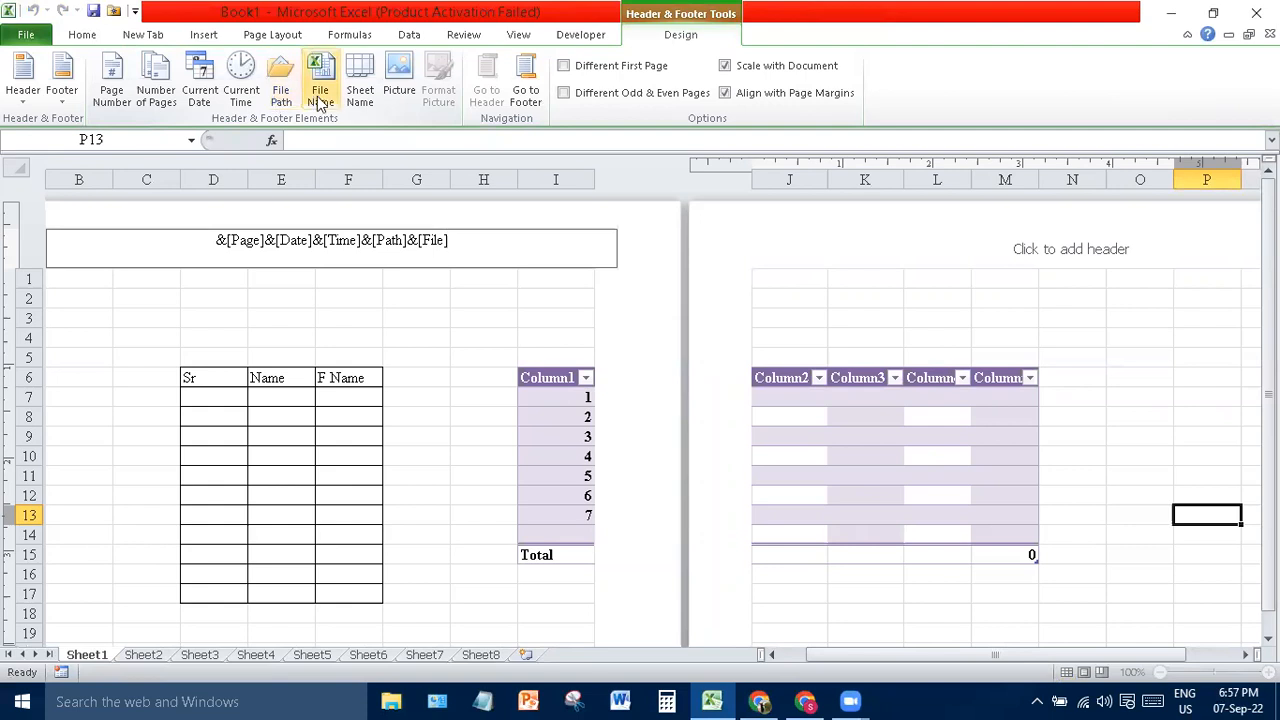
{"action": "left_click", "coordinate": [320, 97]}
{"action": "left_click", "coordinate": [356, 98]}
{"action": "left_click", "coordinate": [399, 85]}
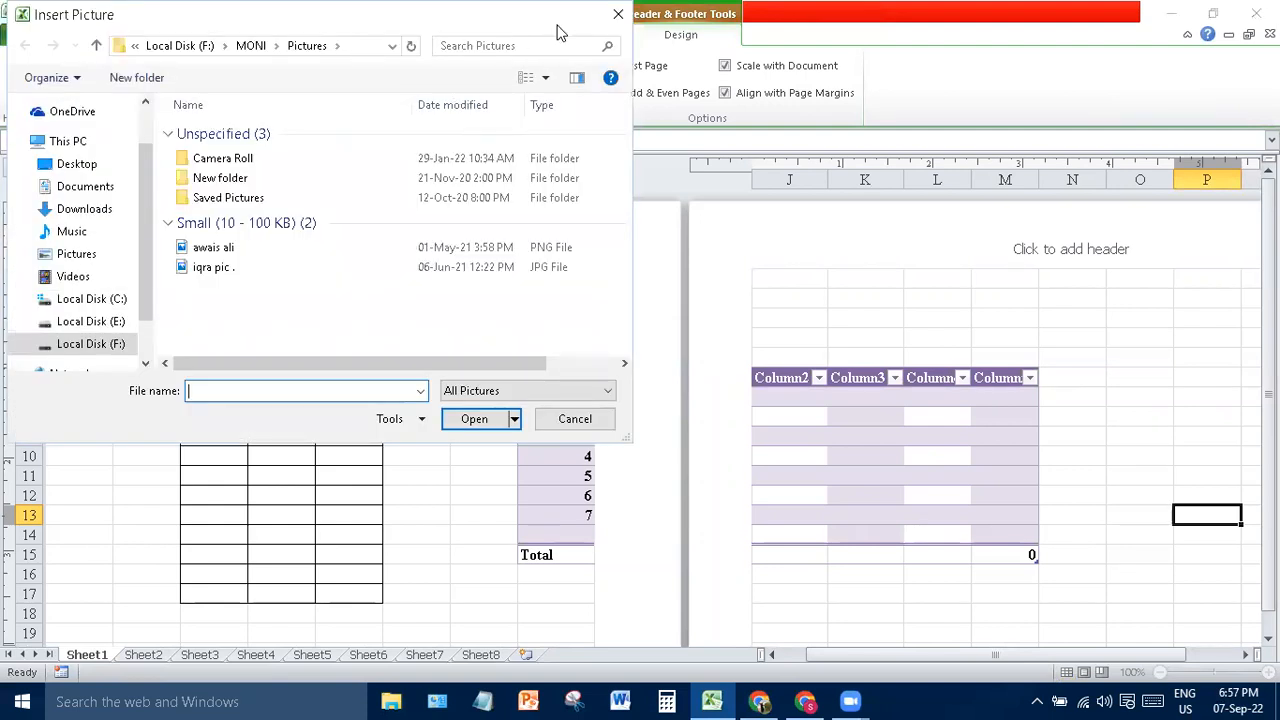
{"action": "left_click", "coordinate": [617, 14]}
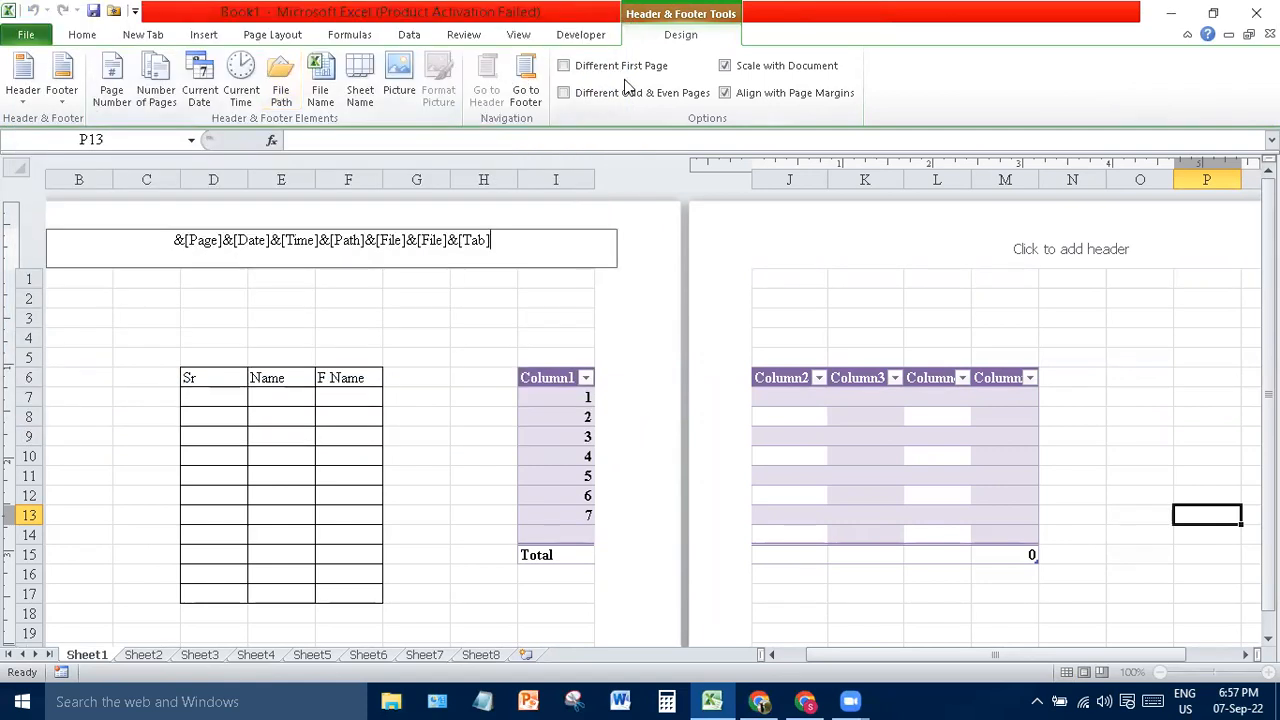
- Enable Different First Page and Different Odd & Even Pages, keeping Scale with Document on
{"action": "left_click", "coordinate": [636, 70]}
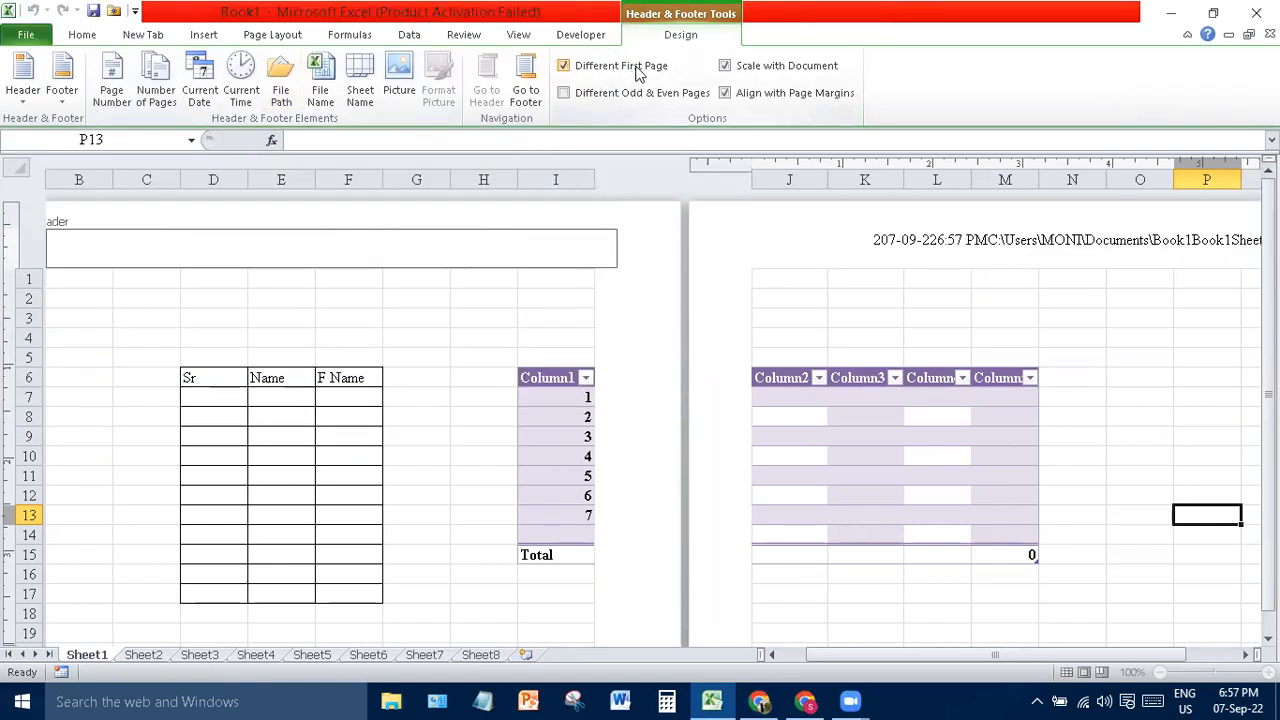
{"action": "left_click", "coordinate": [645, 97]}
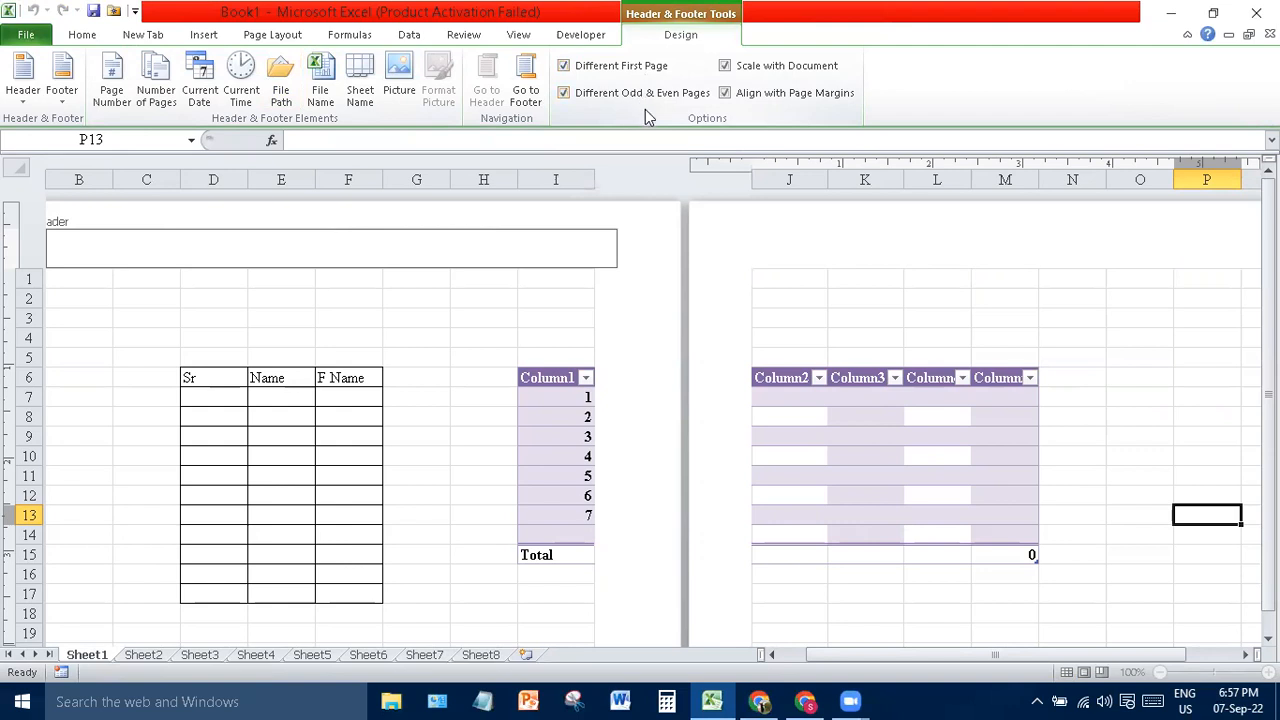
{"action": "left_click", "coordinate": [762, 70]}
{"action": "left_click", "coordinate": [762, 71]}
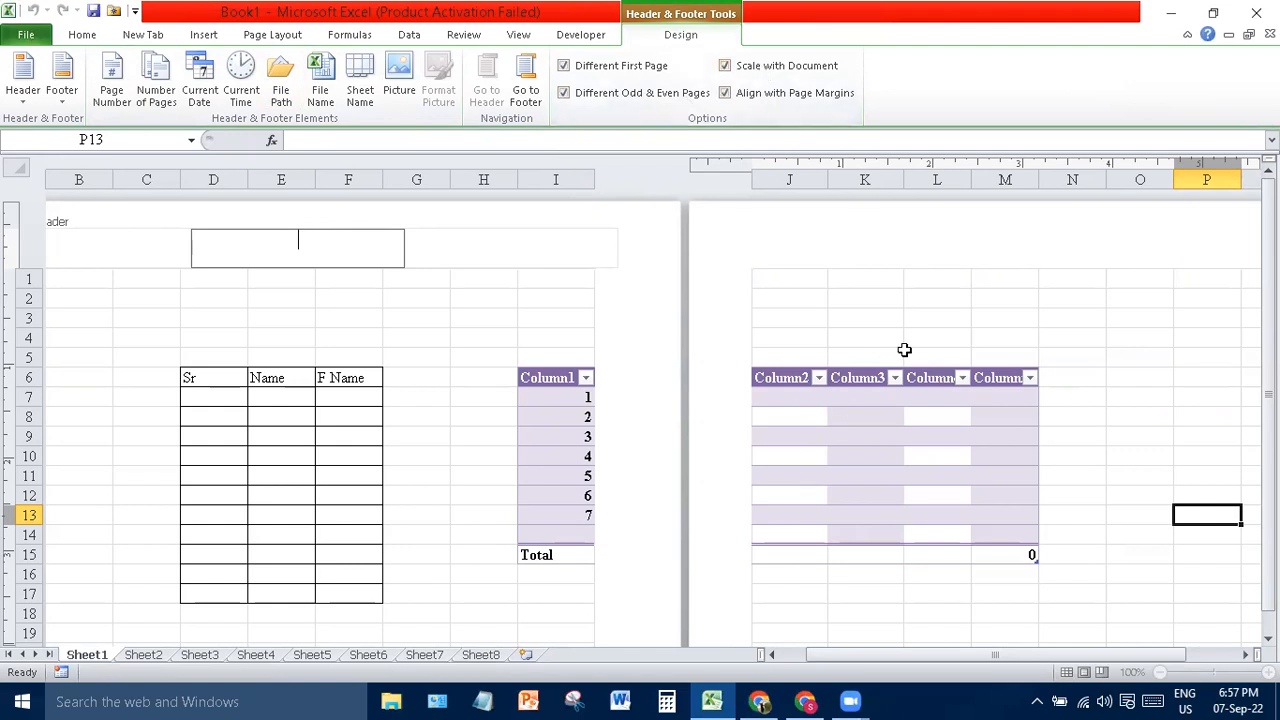
{"action": "left_click", "coordinate": [543, 322]}
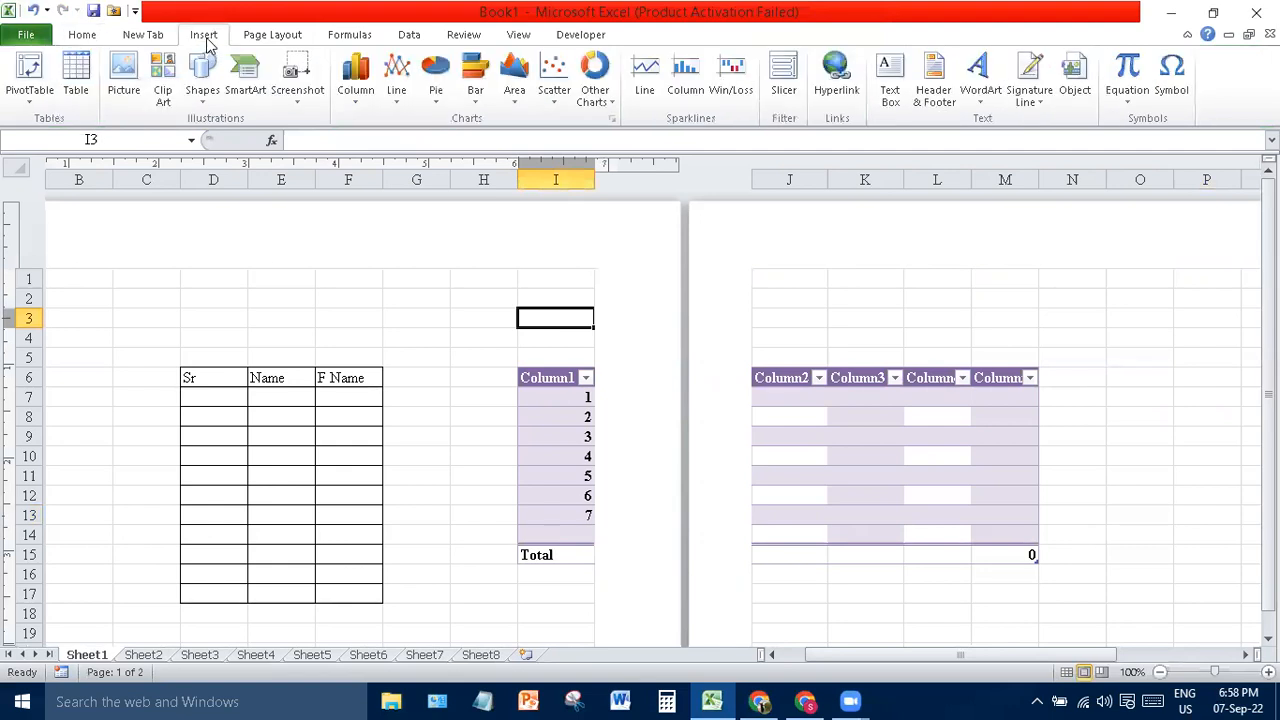
- Add red WordArt reading 'I love Pakistan' and move it up toward rows 1–5
{"action": "left_click", "coordinate": [981, 101]}
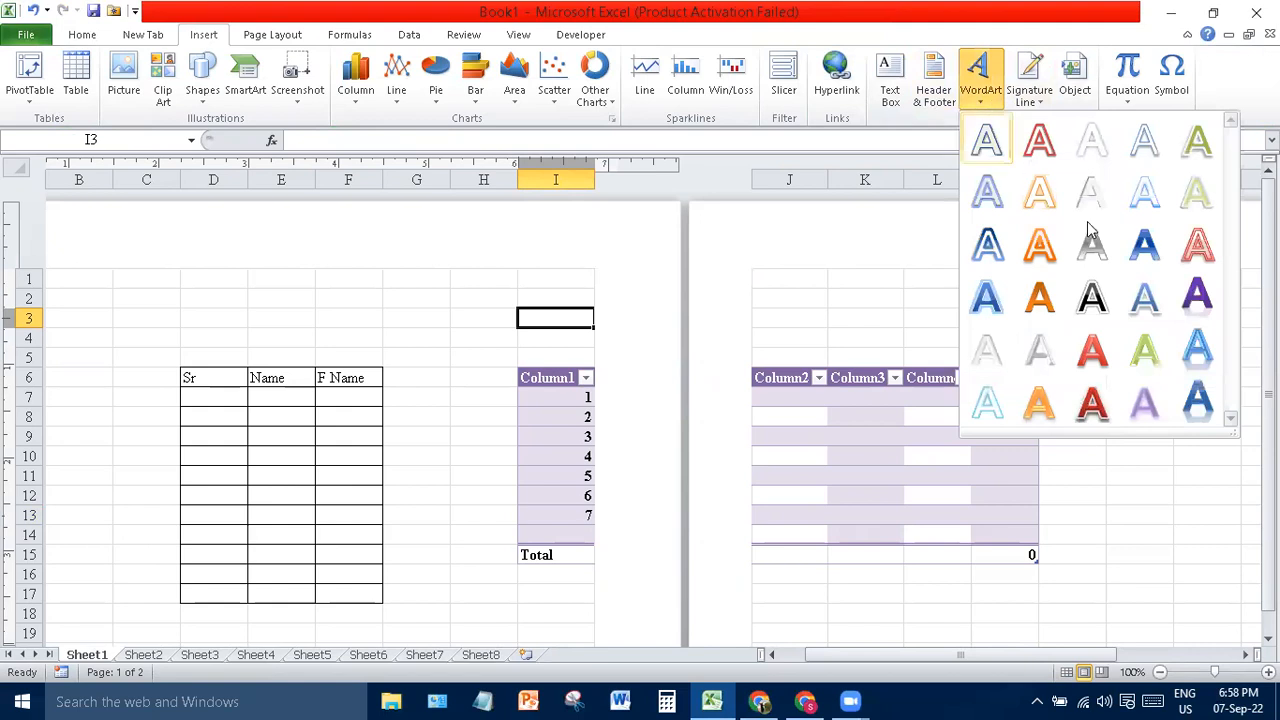
{"action": "left_click", "coordinate": [1090, 358]}
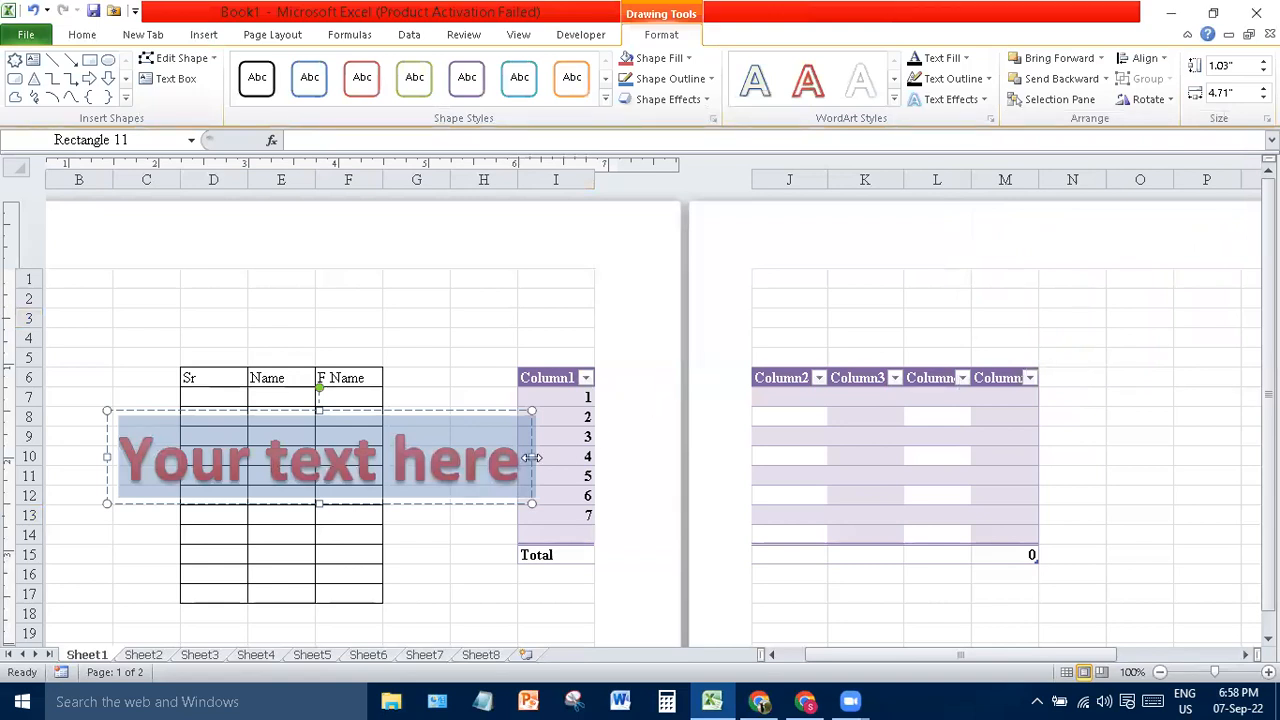
{"action": "type", "text": "I love Pakistan"}
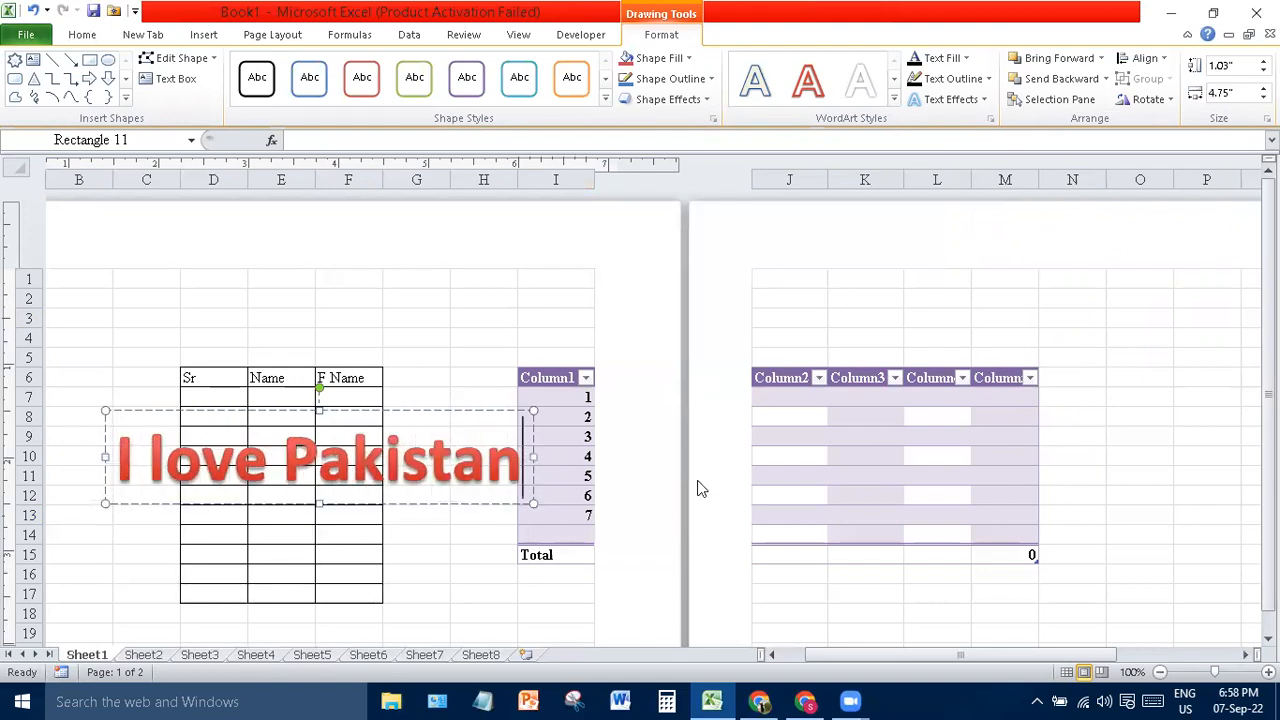
{"action": "left_click", "coordinate": [468, 503]}
{"action": "left_click_drag", "start_coordinate": [468, 503], "coordinate": [478, 318]}
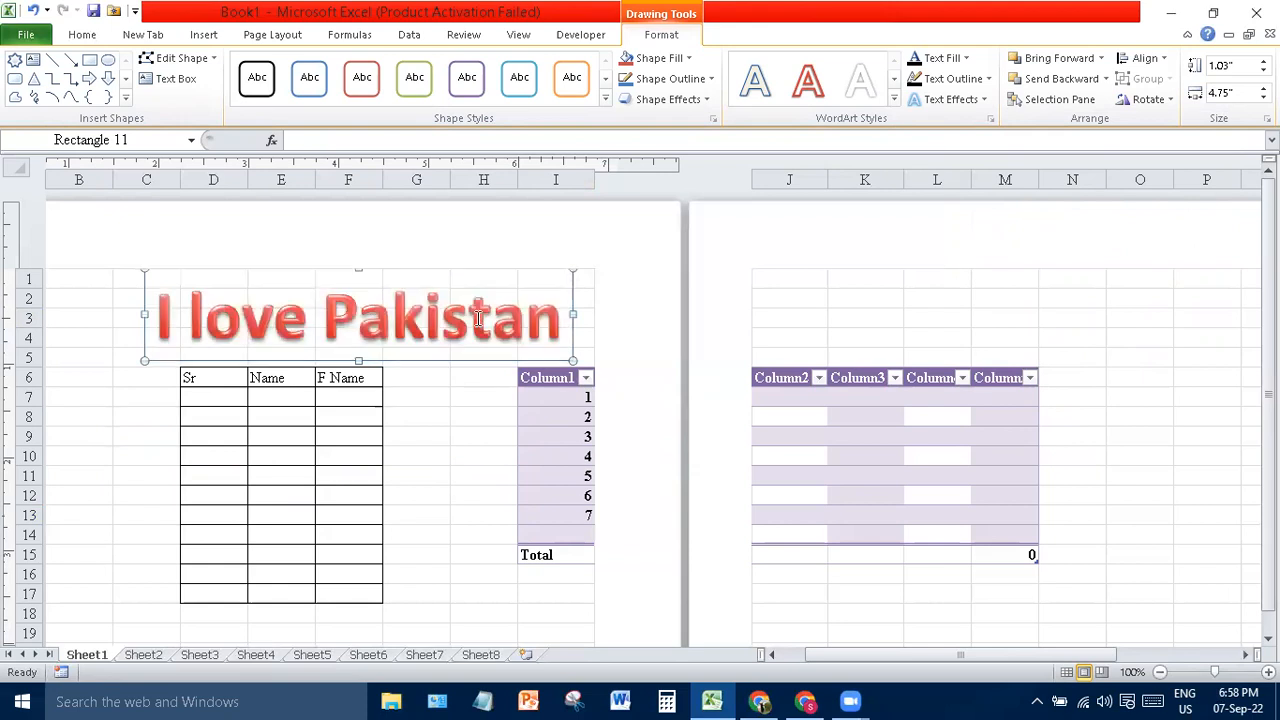
- Insert five blank rows at row 6 so the tables start at row 11, and reposition the WordArt
{"action": "left_click", "coordinate": [20, 376]}
{"action": "key", "text": "ctrl+shift+plus"}
{"action": "key", "text": "ctrl+shift+plus"}
{"action": "key", "text": "ctrl+shift+plus"}
{"action": "key", "text": "ctrl+shift+plus"}
{"action": "key", "text": "ctrl+shift+plus"}
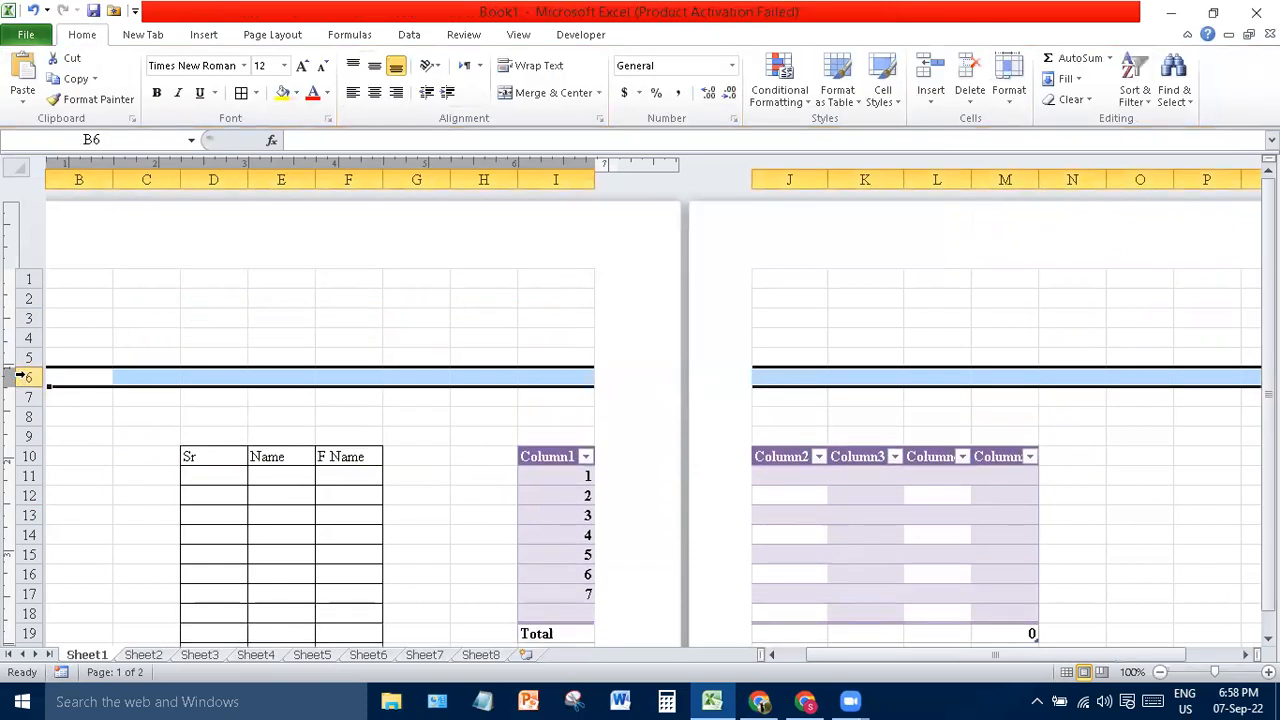
{"action": "left_click", "coordinate": [490, 318]}
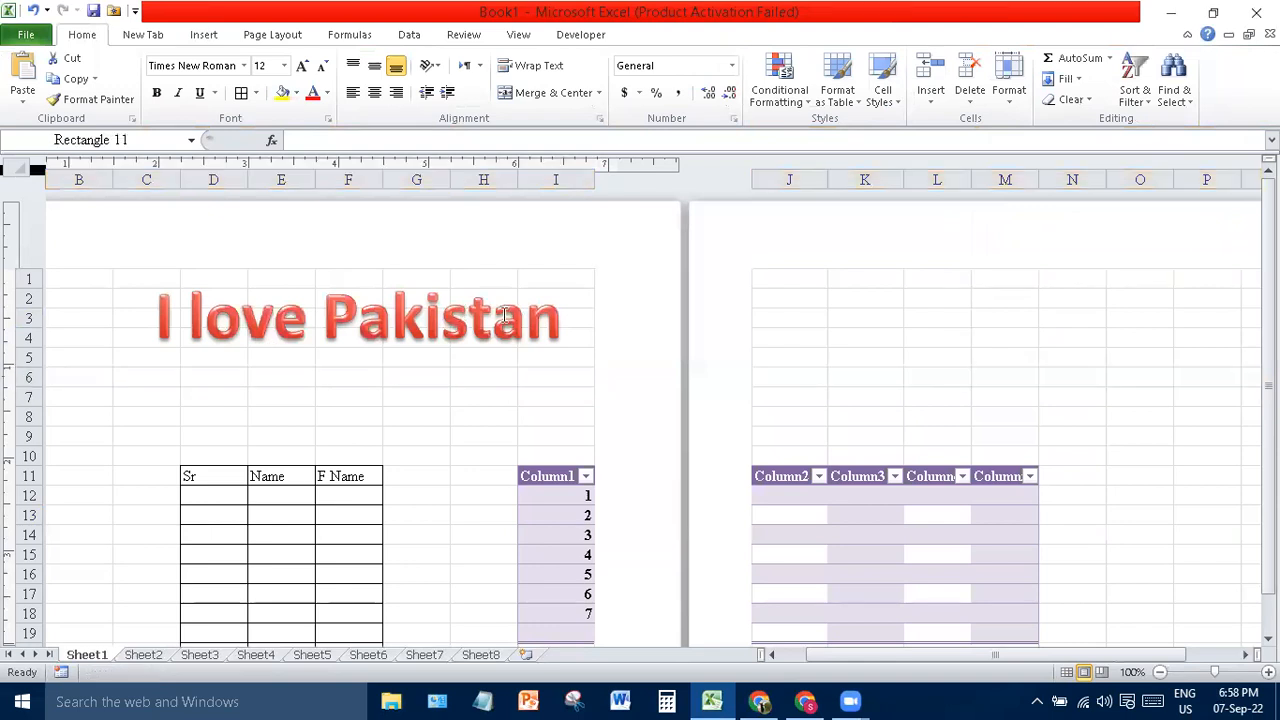
{"action": "left_click_drag", "start_coordinate": [466, 360], "coordinate": [461, 385]}
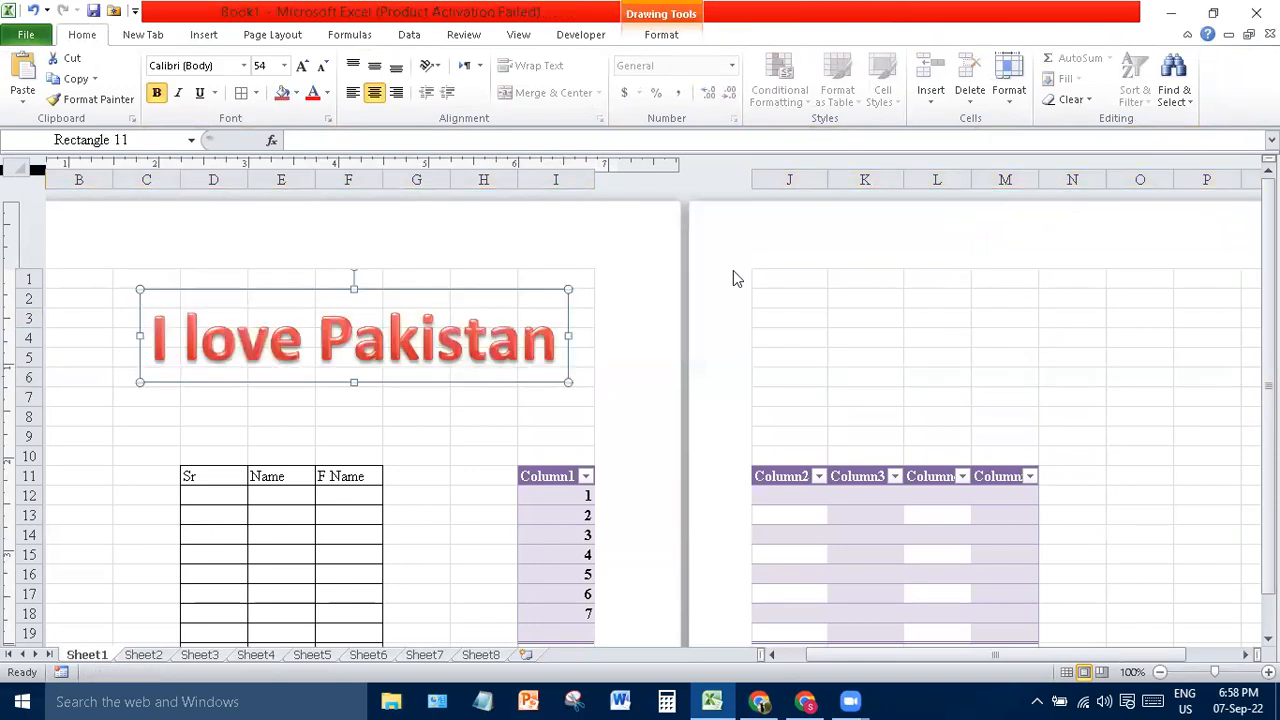
- Add a second orange-outline WordArt and restyle it as Fill - Red, Accent 2, Matte Bevel
{"action": "left_click", "coordinate": [203, 35]}
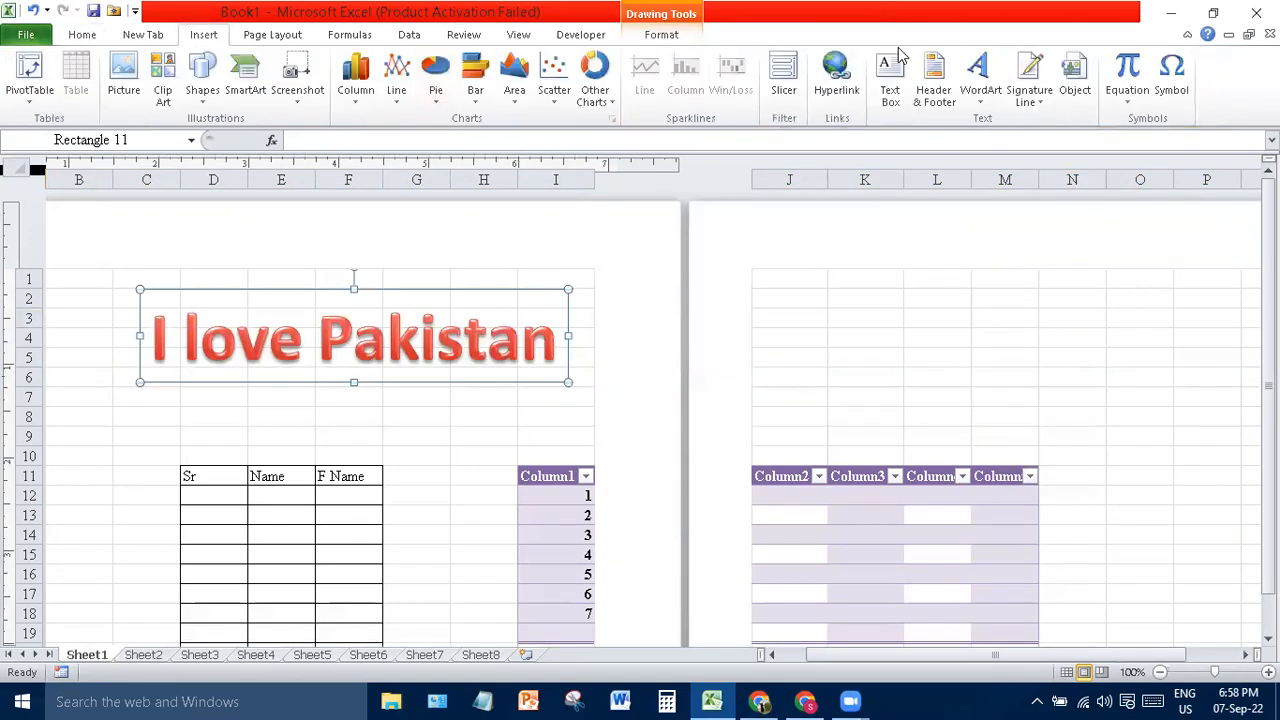
{"action": "left_click", "coordinate": [985, 90]}
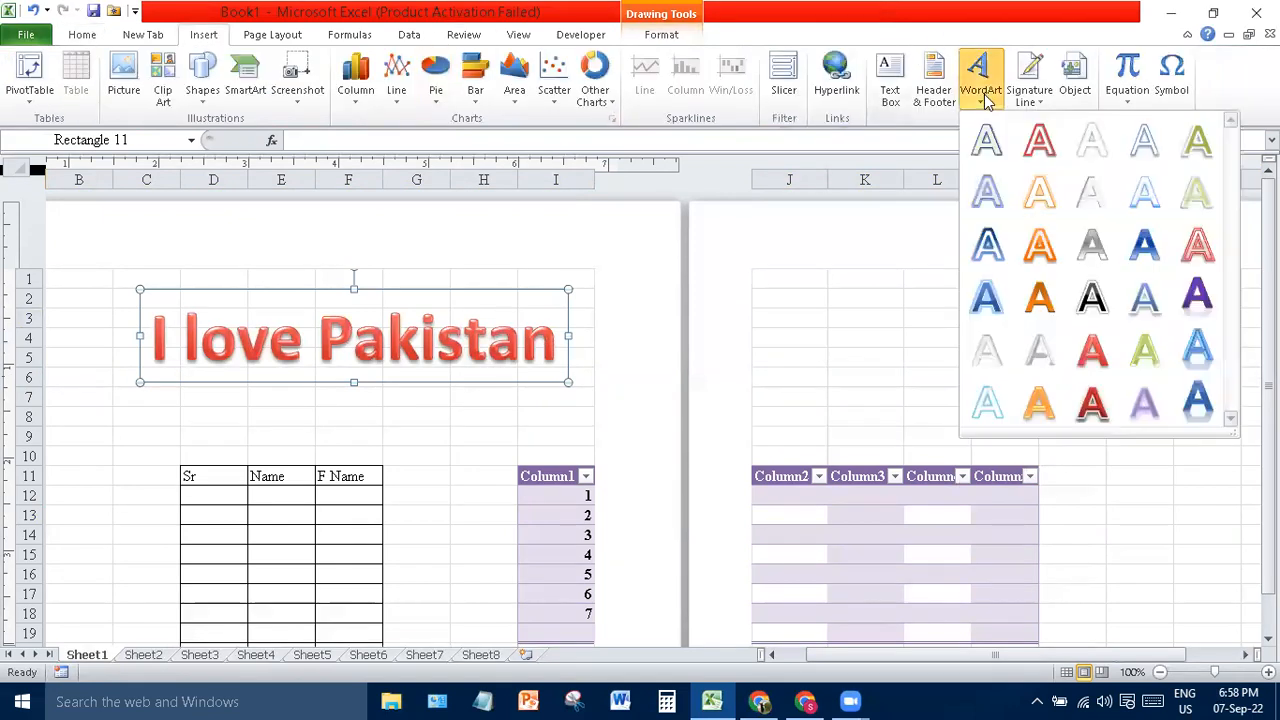
{"action": "left_click", "coordinate": [1042, 196]}
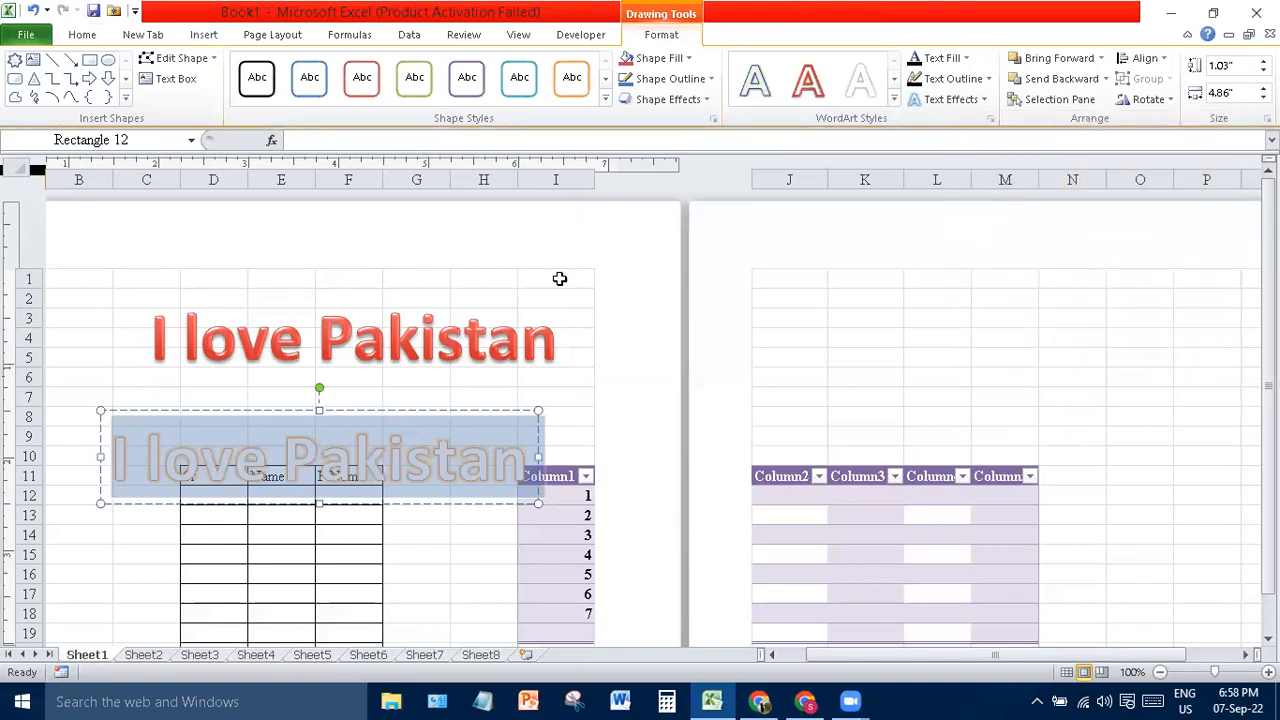
{"action": "left_click", "coordinate": [895, 101]}
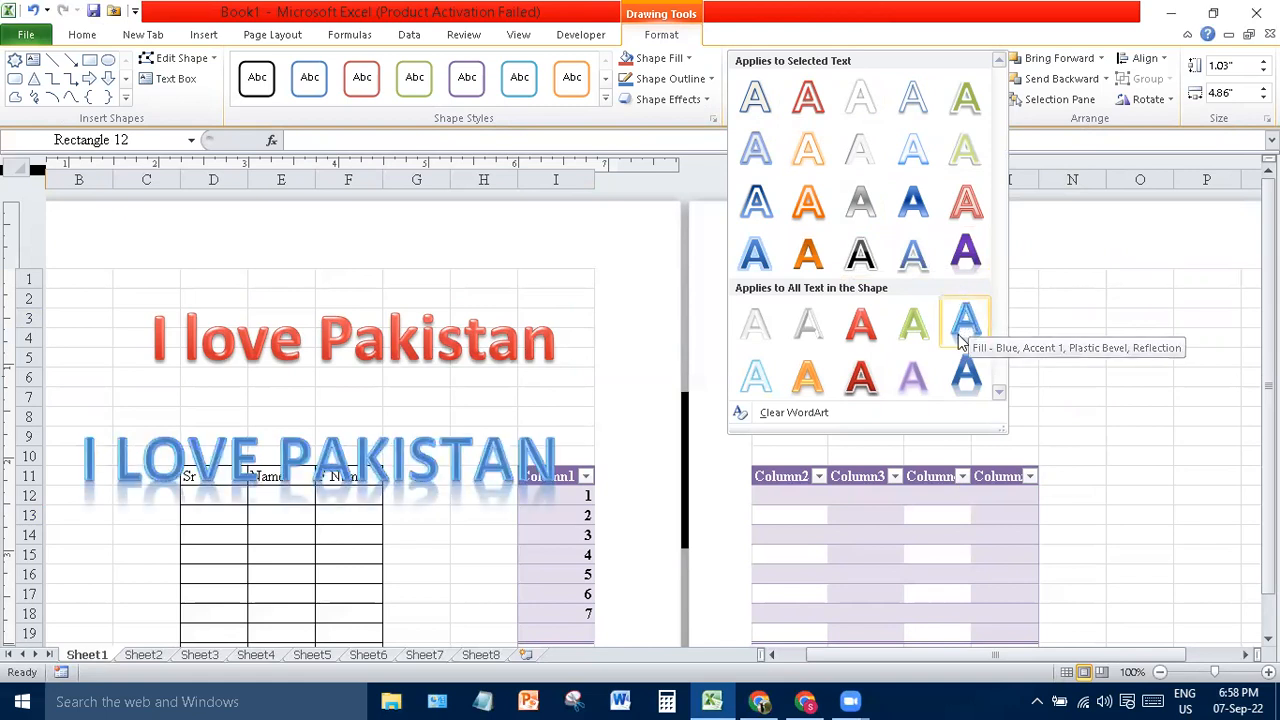
{"action": "left_click", "coordinate": [862, 376]}
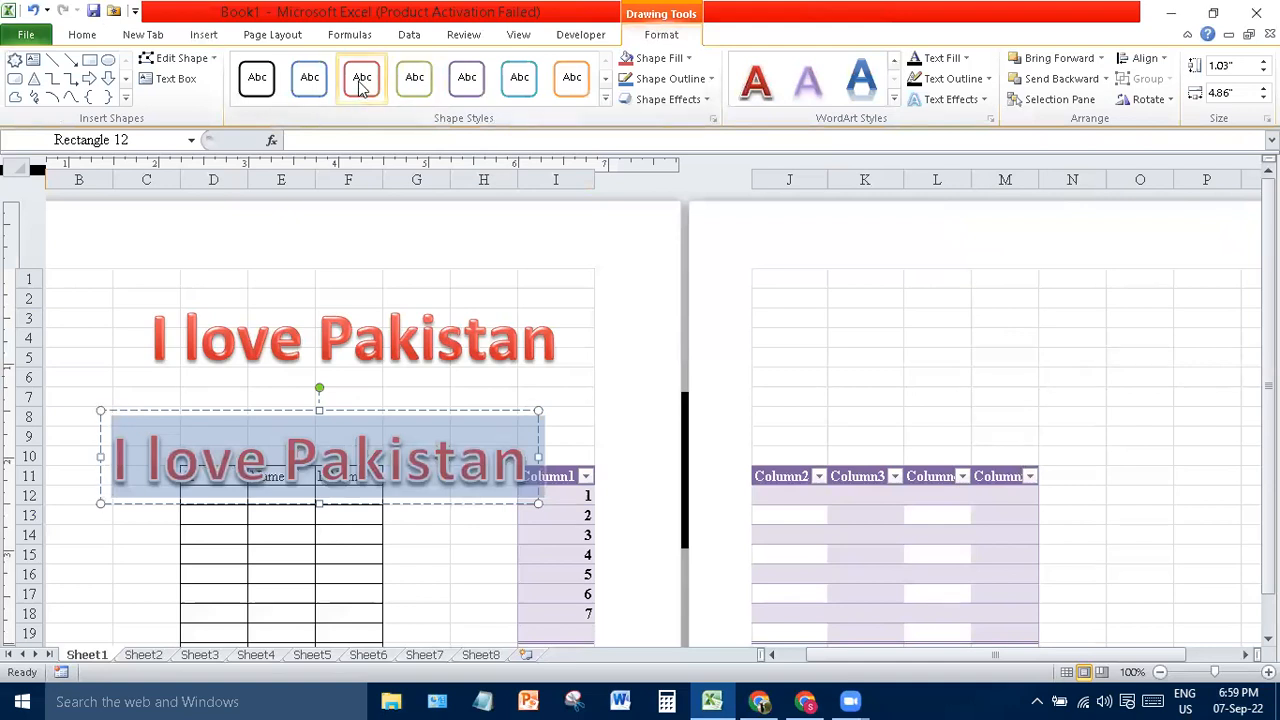
- Fill the second WordArt box with light green, try a red outline, then set No Outline
{"action": "left_click", "coordinate": [698, 61]}
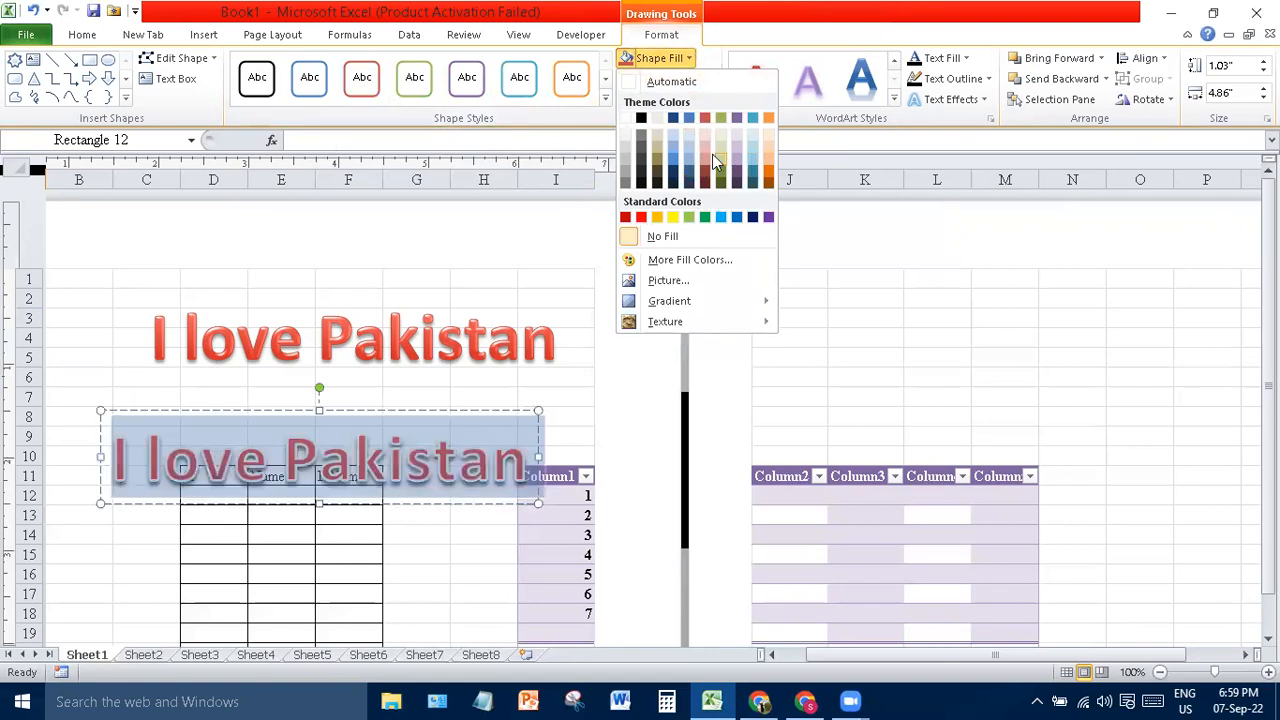
{"action": "left_click", "coordinate": [712, 154]}
{"action": "left_click", "coordinate": [711, 79]}
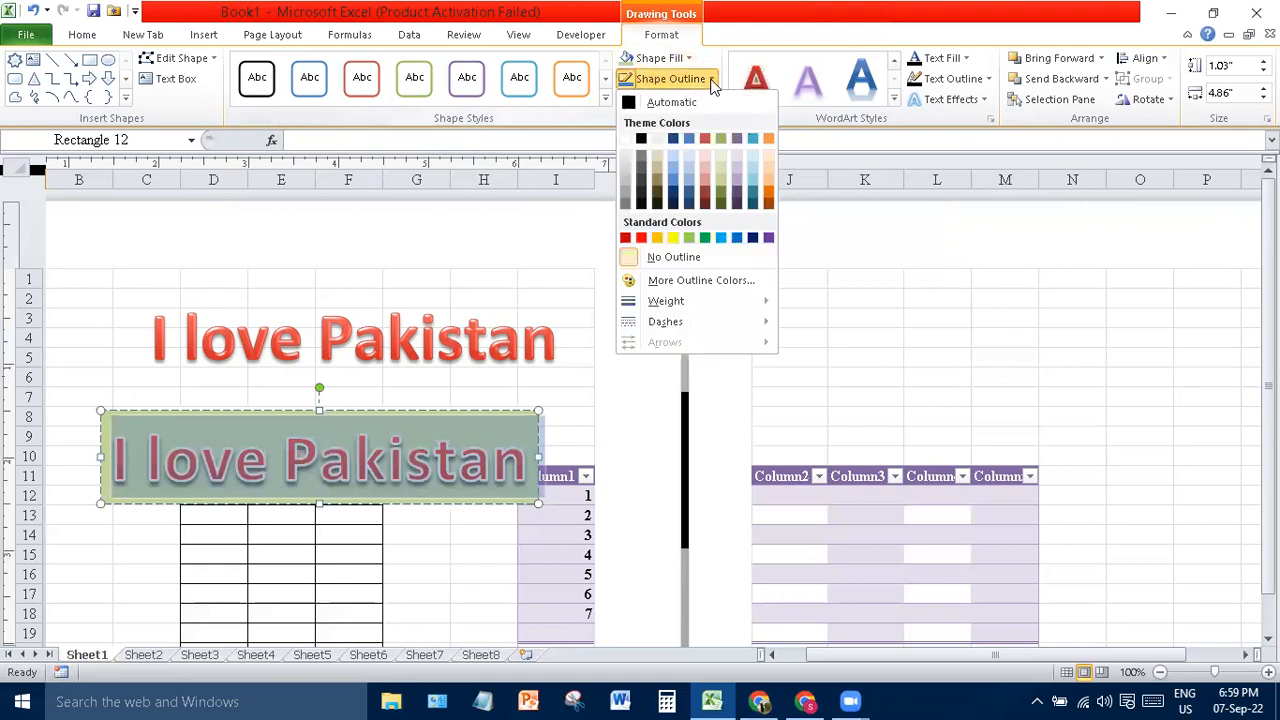
{"action": "left_click", "coordinate": [641, 239]}
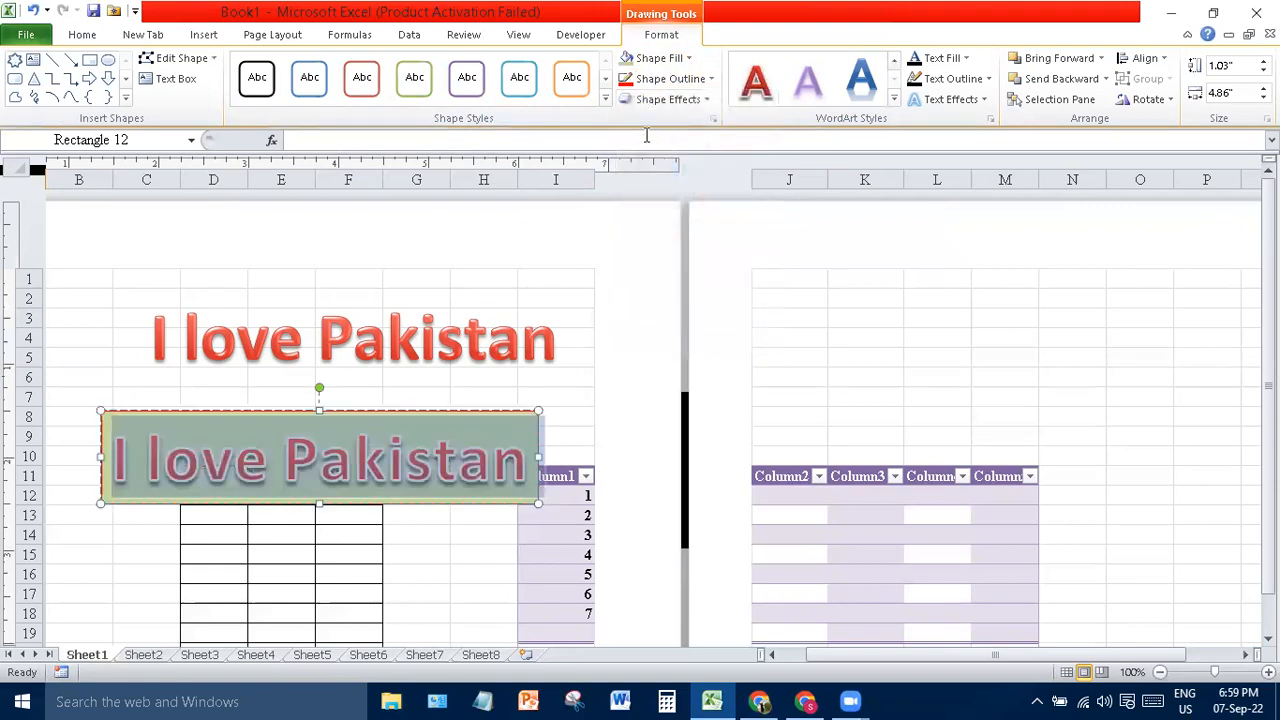
{"action": "left_click", "coordinate": [711, 80]}
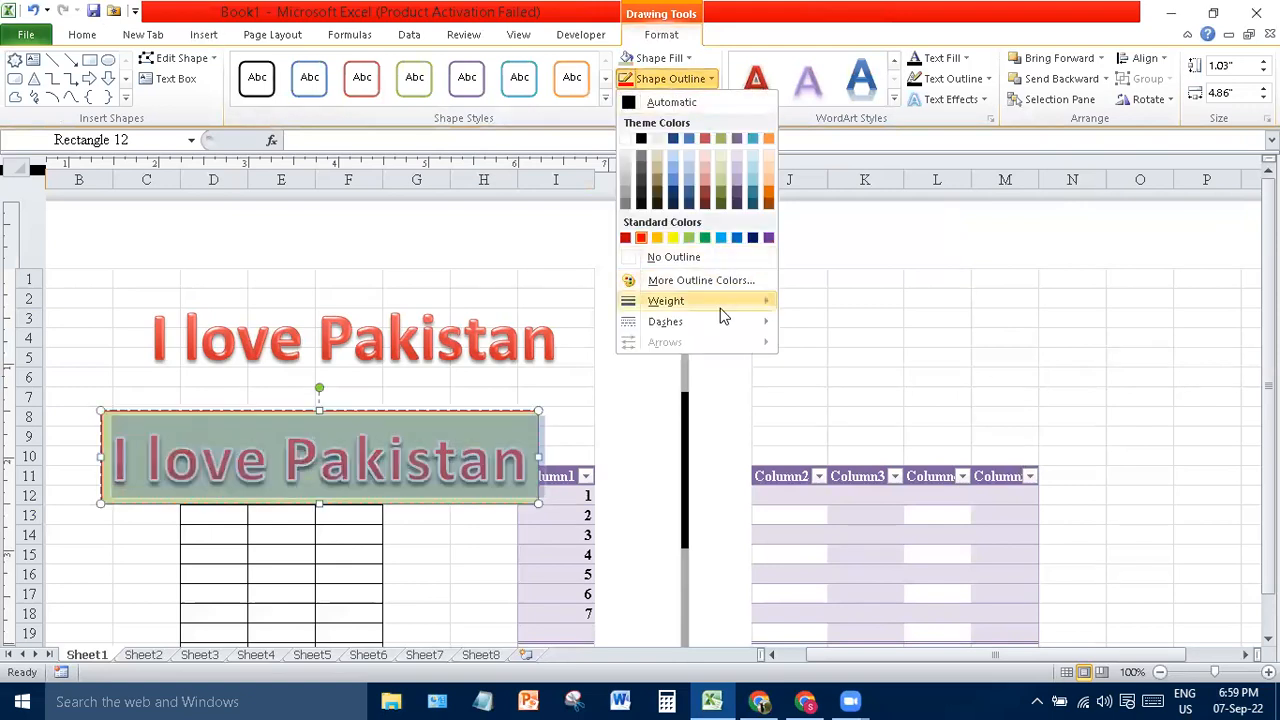
{"action": "mouse_move", "coordinate": [723, 314]}
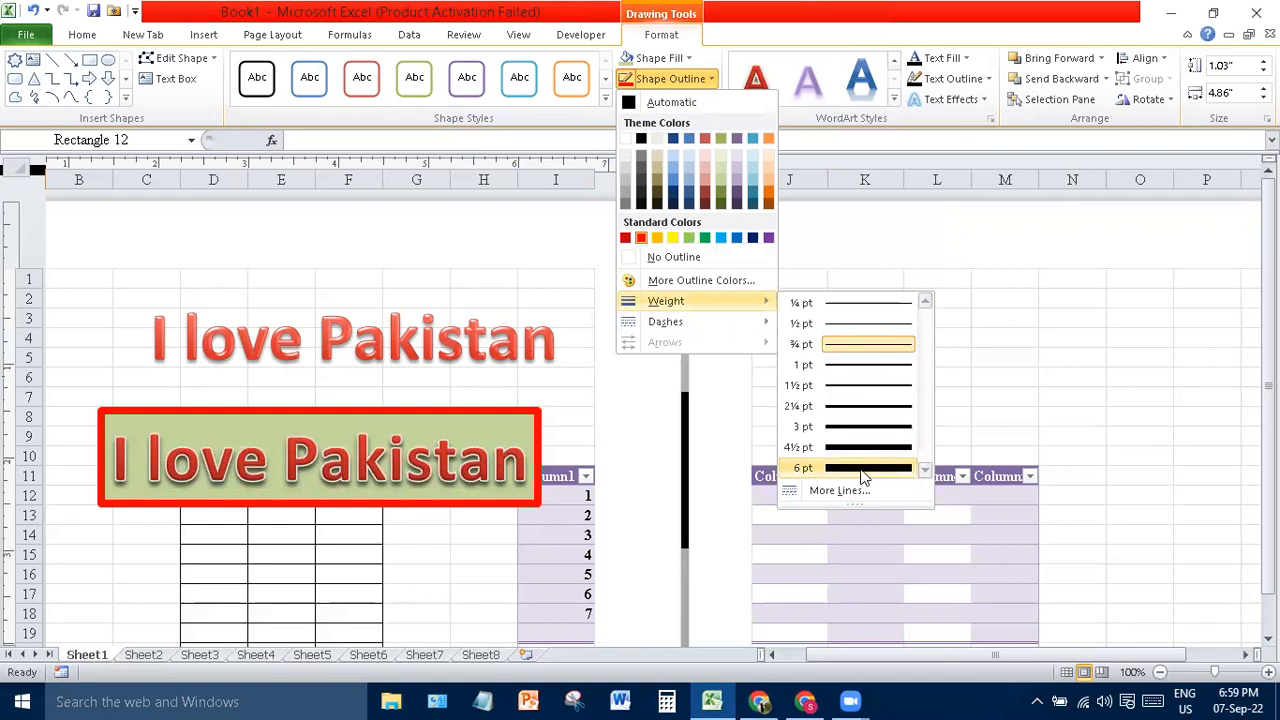
{"action": "mouse_move", "coordinate": [740, 334]}
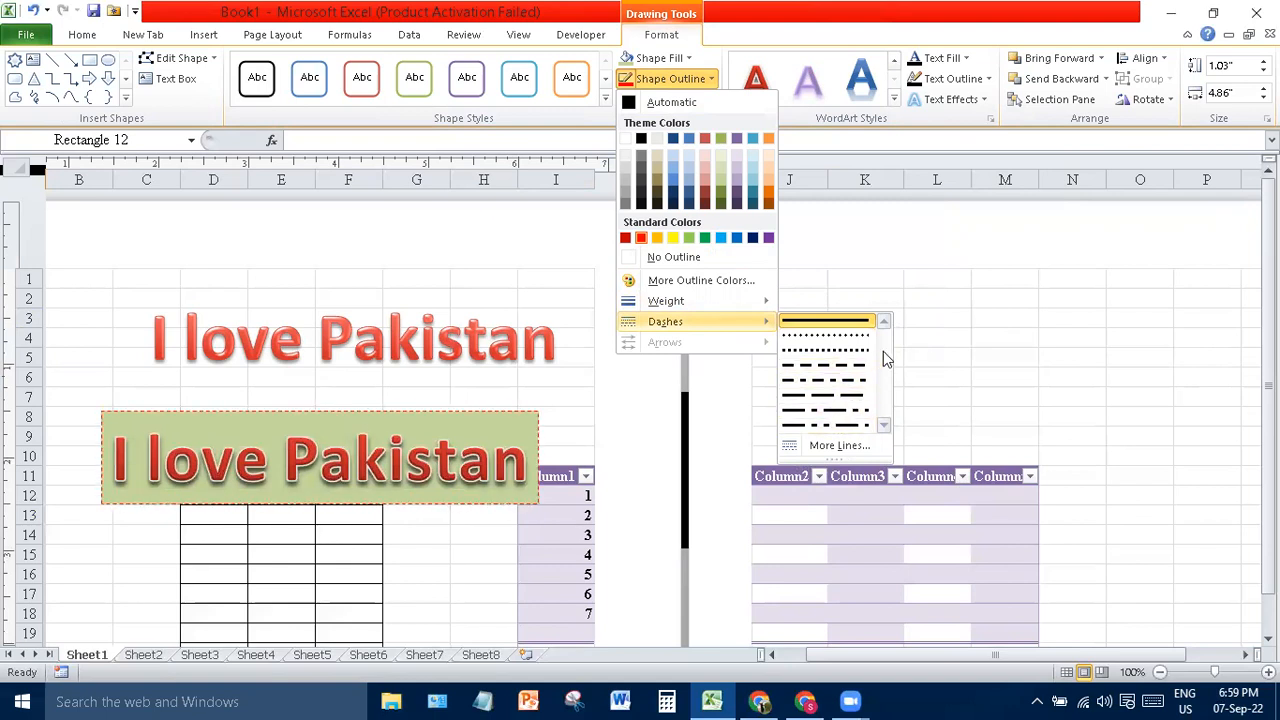
{"action": "left_click", "coordinate": [684, 258]}
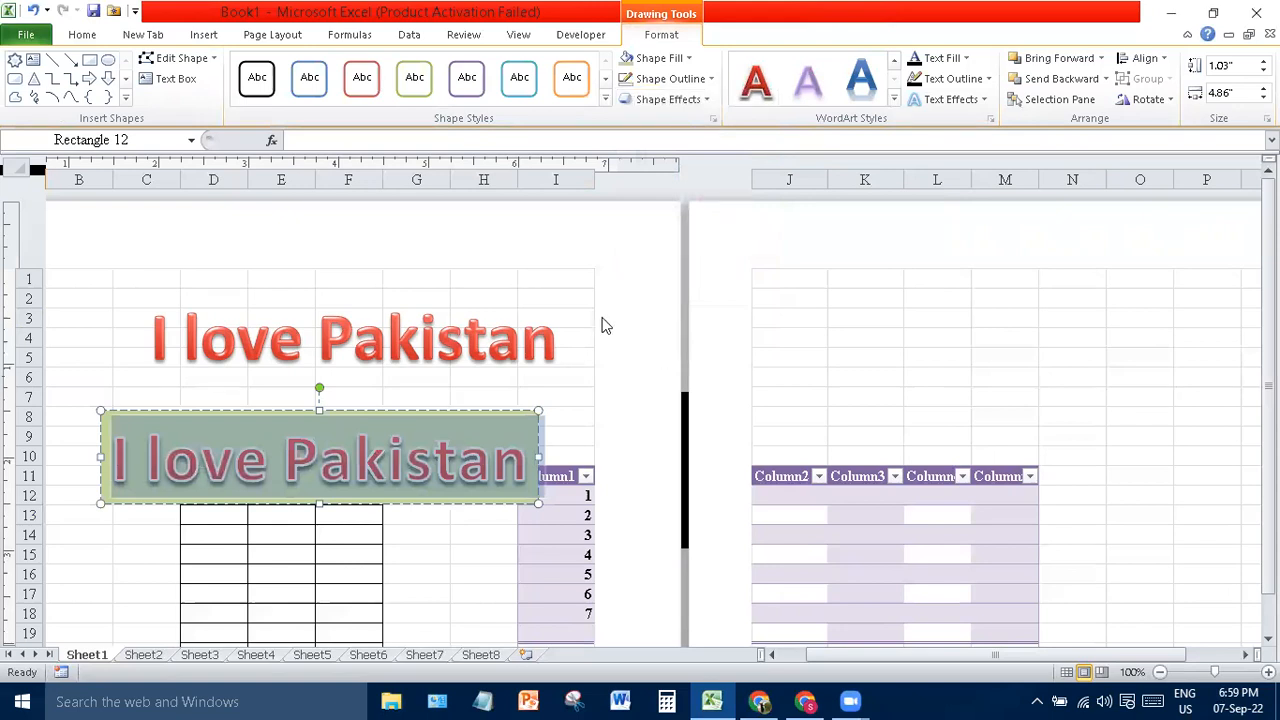
- Select the second WordArt's text and browse the Text Effects options without applying any
{"action": "left_click", "coordinate": [204, 36]}
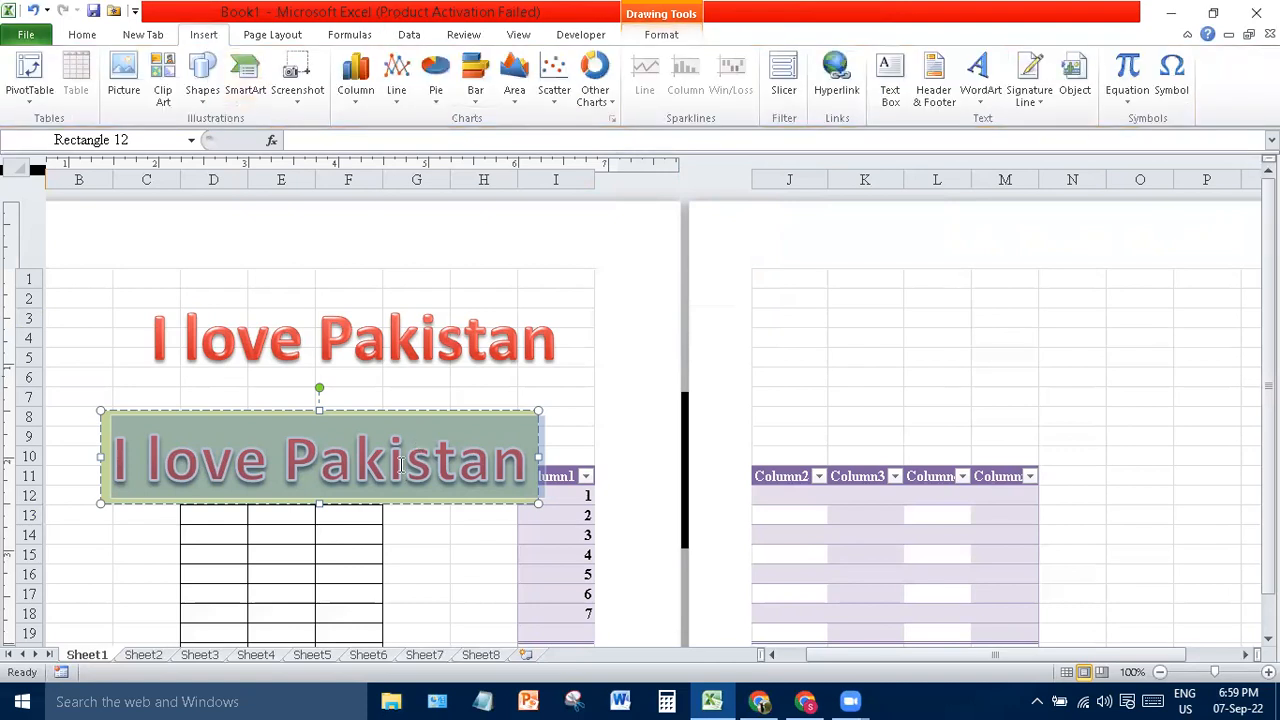
{"action": "left_click", "coordinate": [401, 465]}
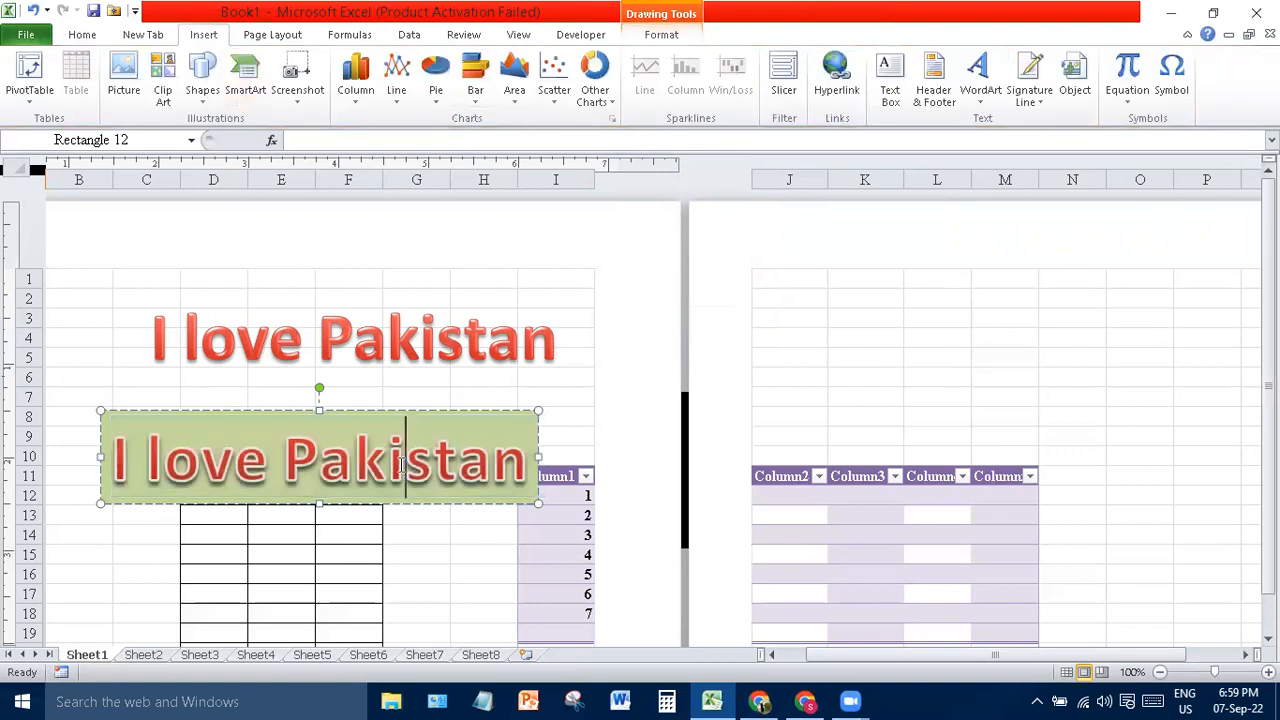
{"action": "left_click", "coordinate": [664, 38]}
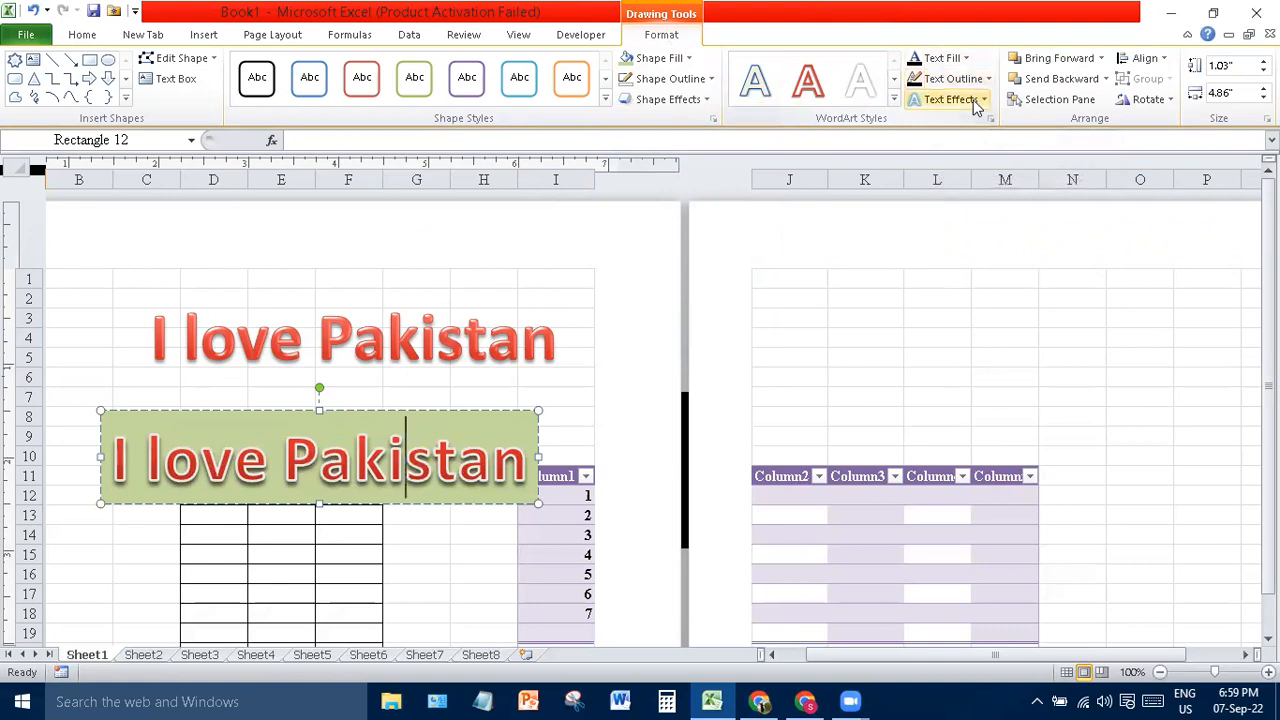
{"action": "left_click", "coordinate": [980, 101]}
{"action": "mouse_move", "coordinate": [984, 276]}
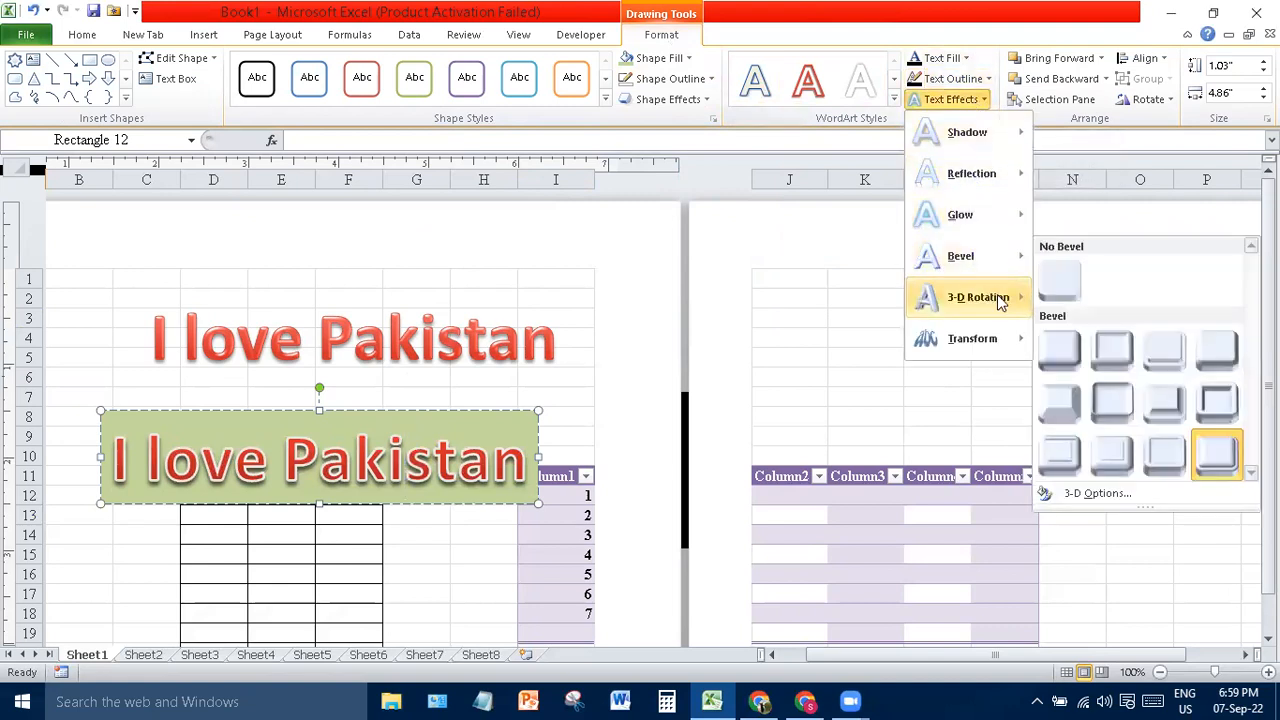
{"action": "mouse_move", "coordinate": [1000, 298]}
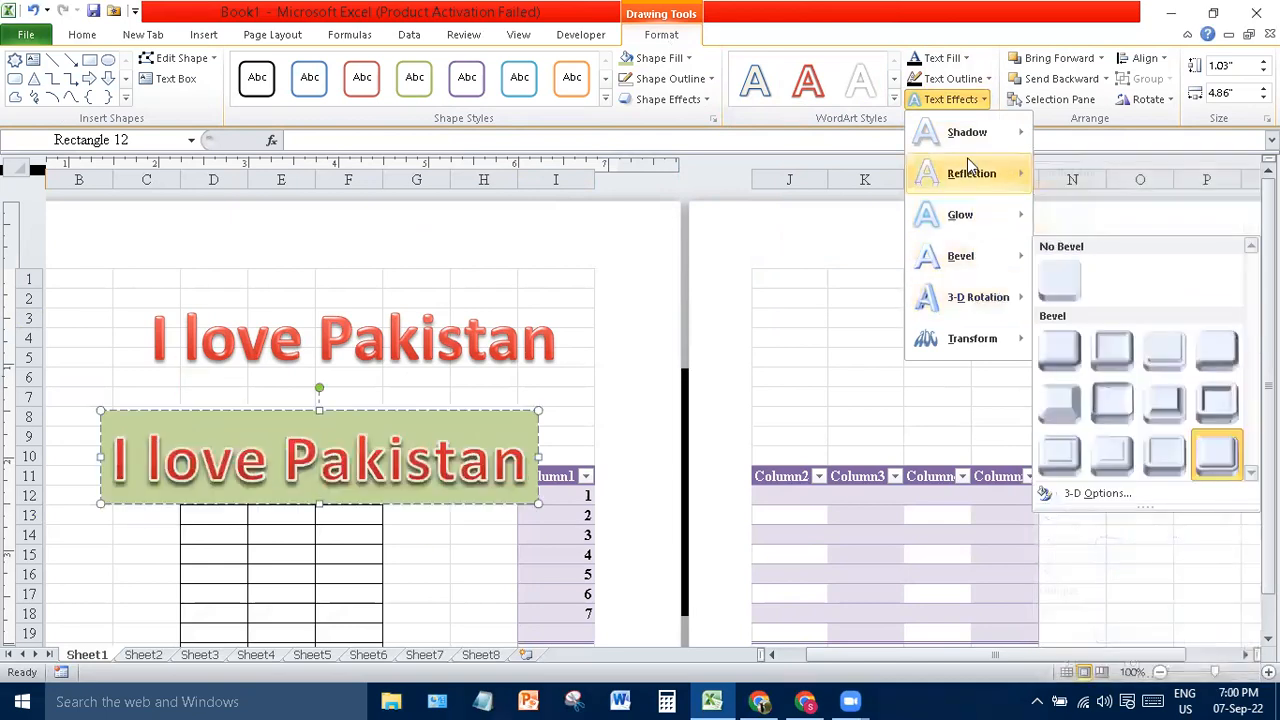
{"action": "mouse_move", "coordinate": [968, 163]}
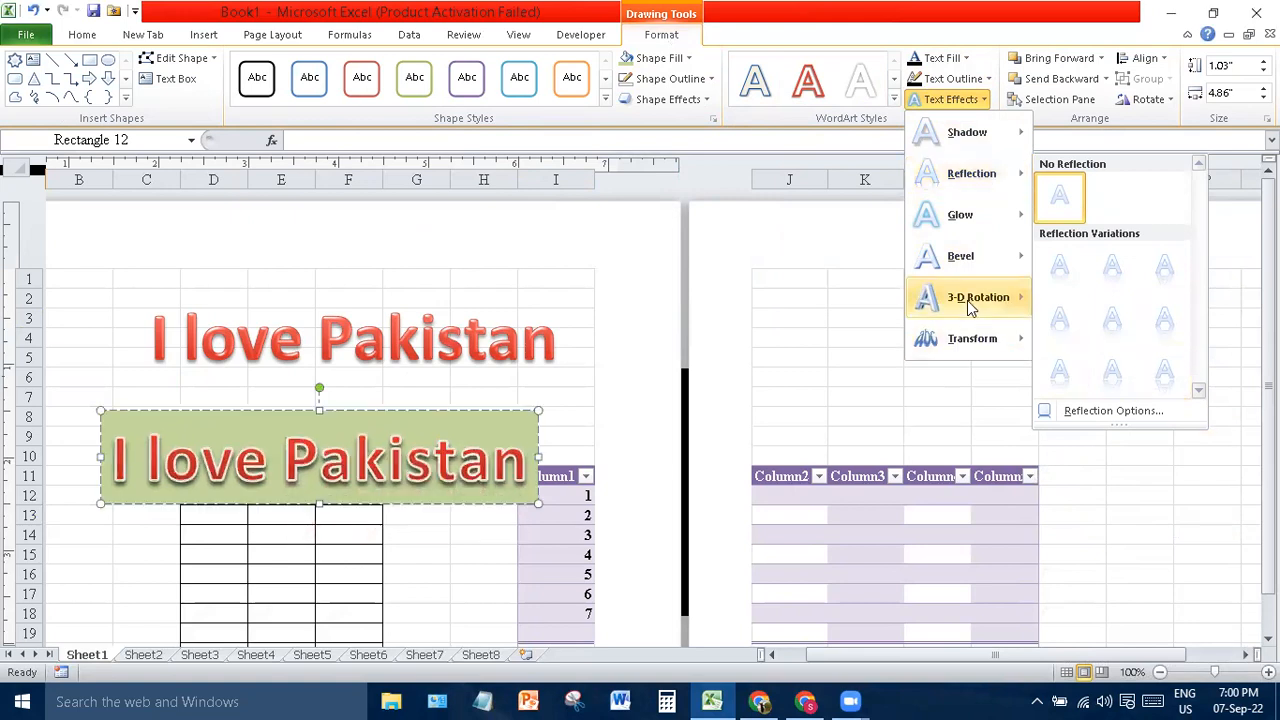
{"action": "left_click", "coordinate": [823, 300]}
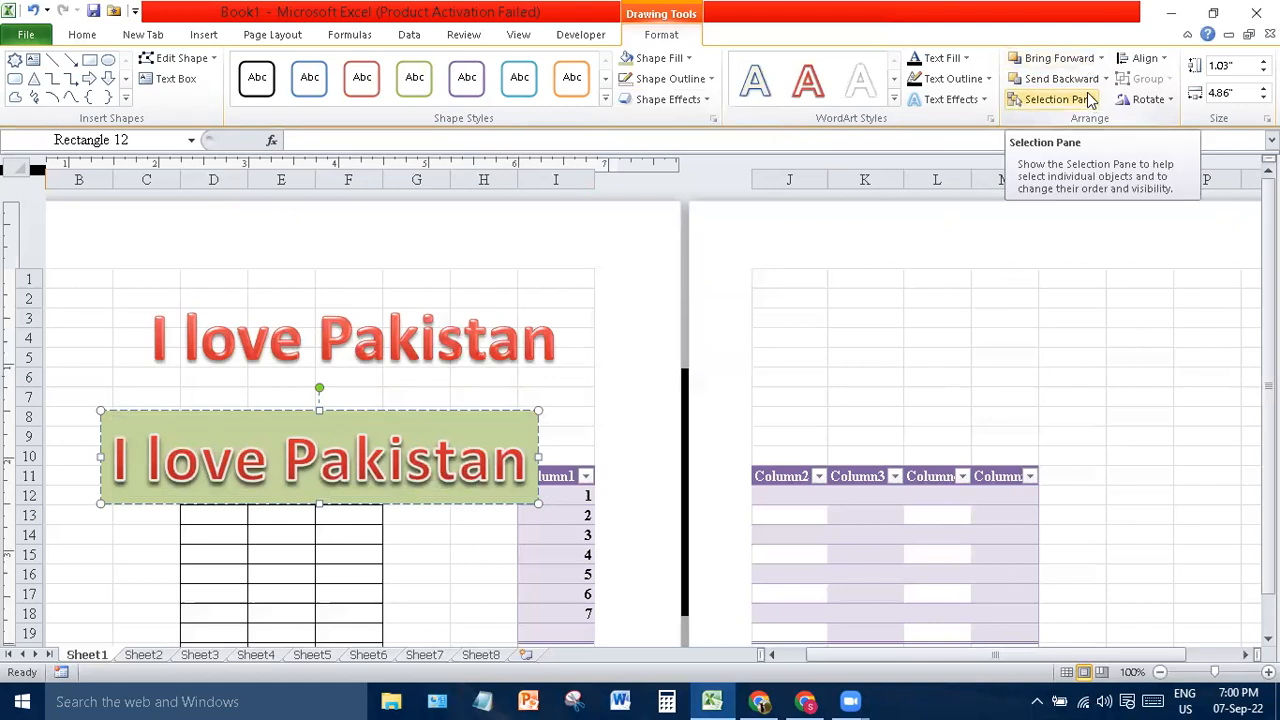
- Move the green rectangle onto the WordArt and resize it into a 2.87" square
{"action": "left_click_drag", "start_coordinate": [492, 504], "coordinate": [652, 393]}
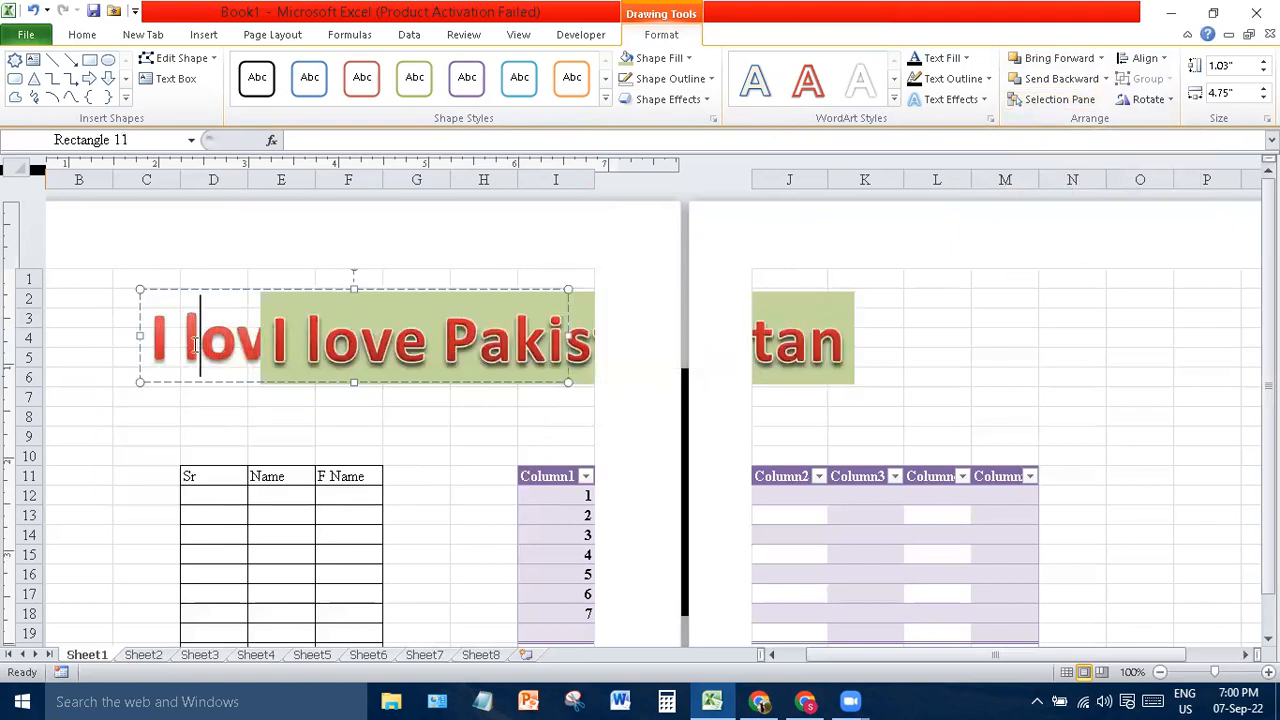
{"action": "left_click", "coordinate": [367, 365]}
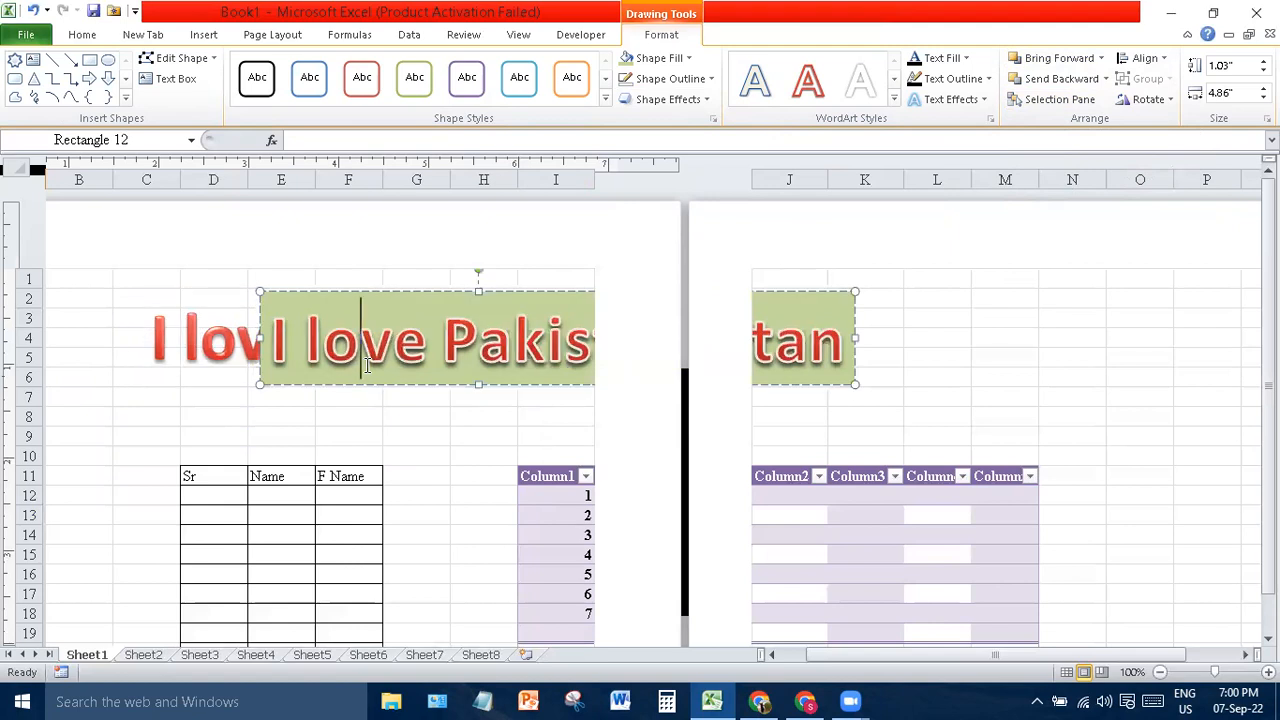
{"action": "left_click_drag", "start_coordinate": [857, 337], "coordinate": [675, 338]}
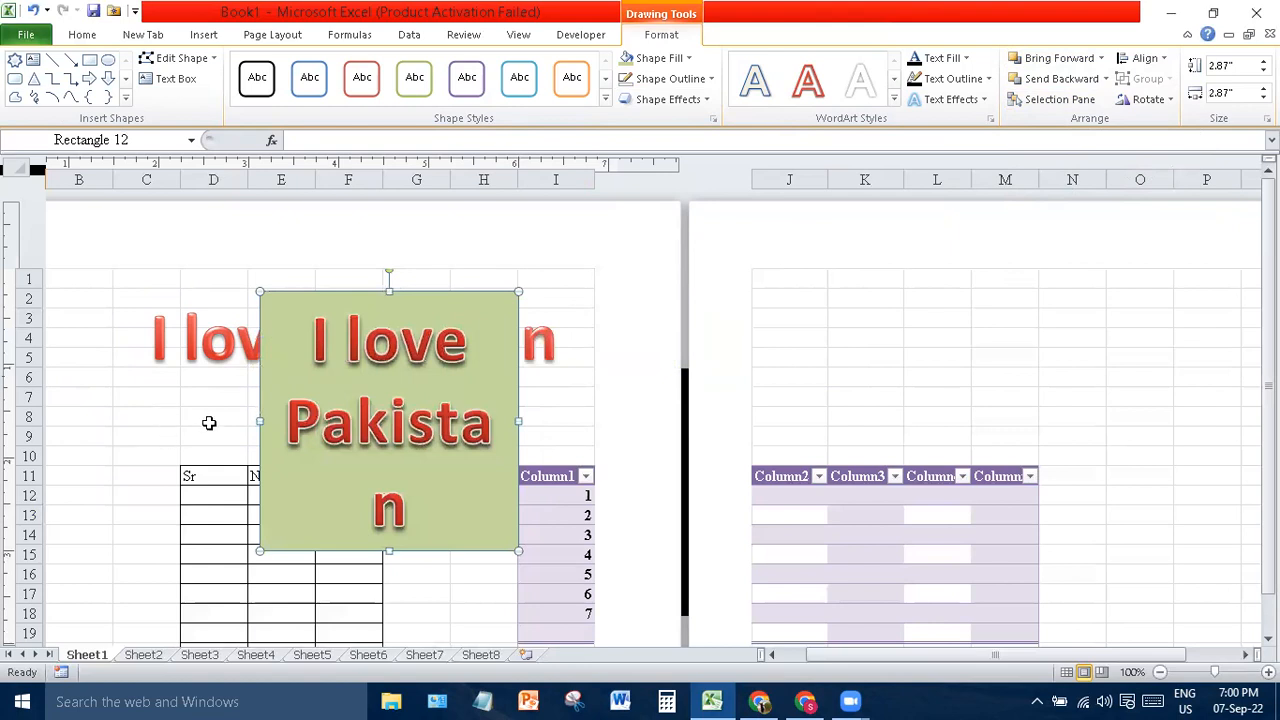
{"action": "left_click", "coordinate": [182, 340]}
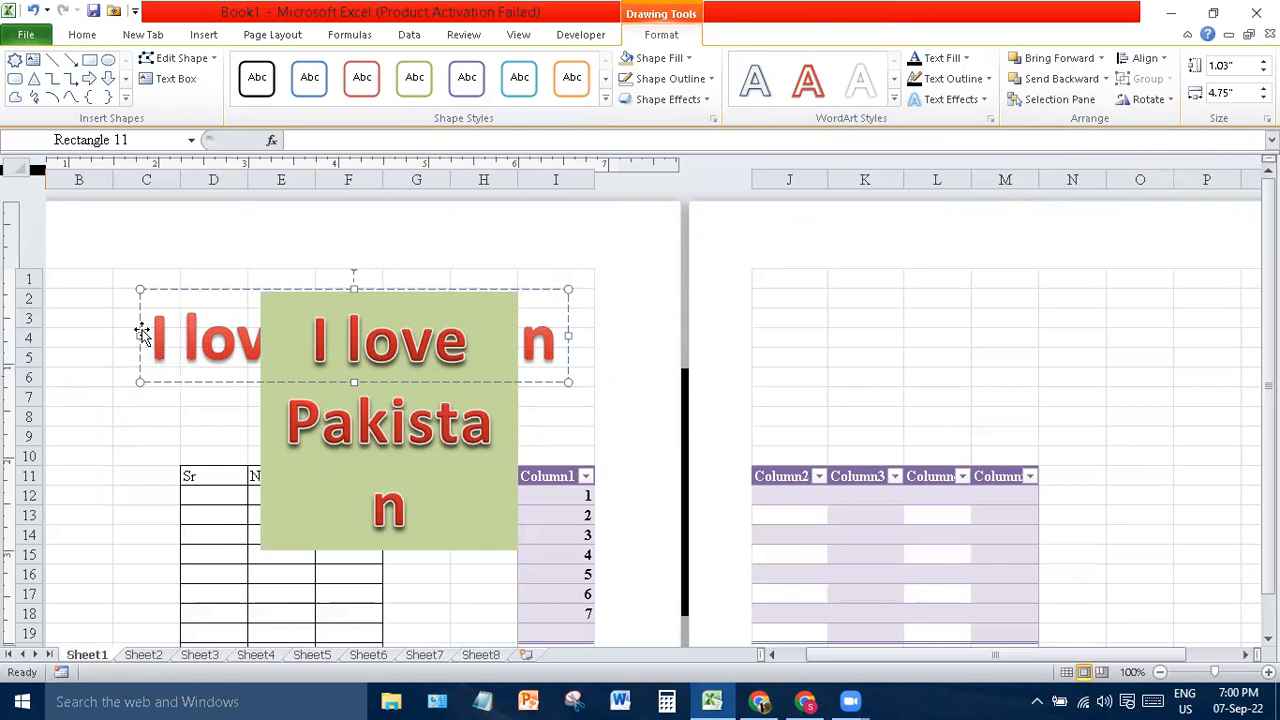
{"action": "left_click", "coordinate": [203, 36]}
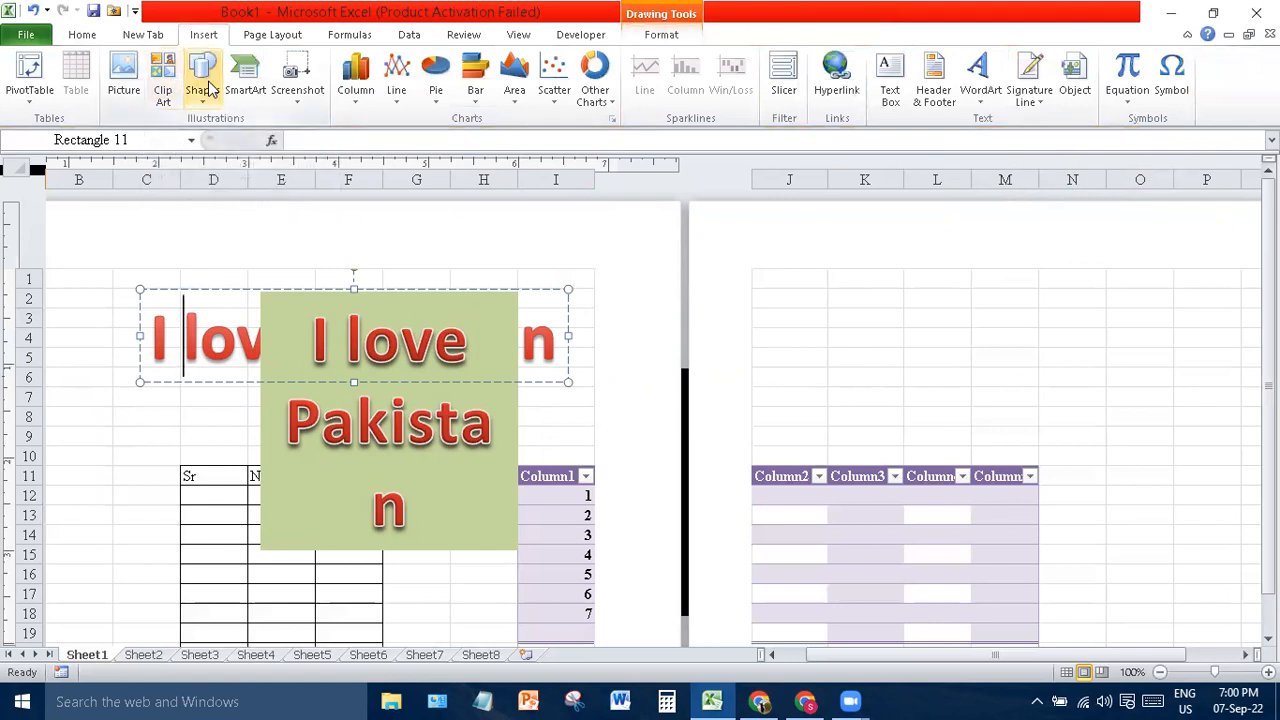
- Insert the doodle PNG picture and shrink it to uncover the table
{"action": "left_click", "coordinate": [126, 72]}
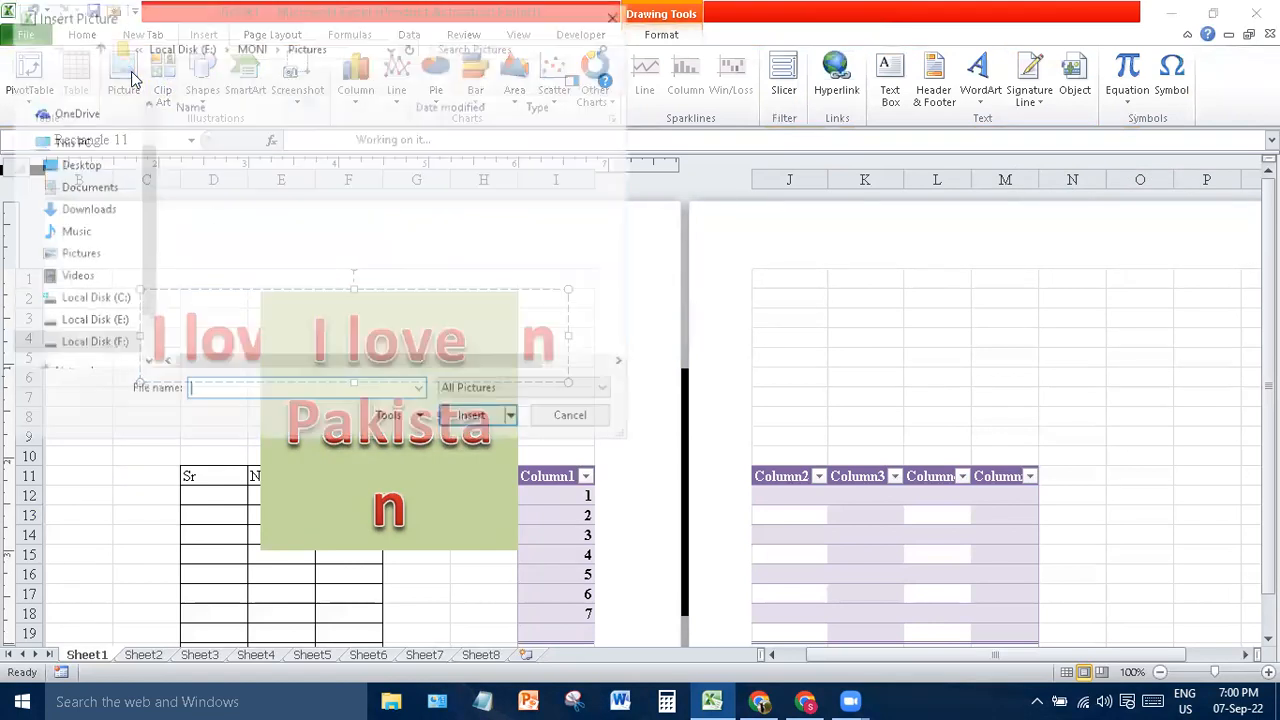
{"action": "double_click", "coordinate": [222, 248]}
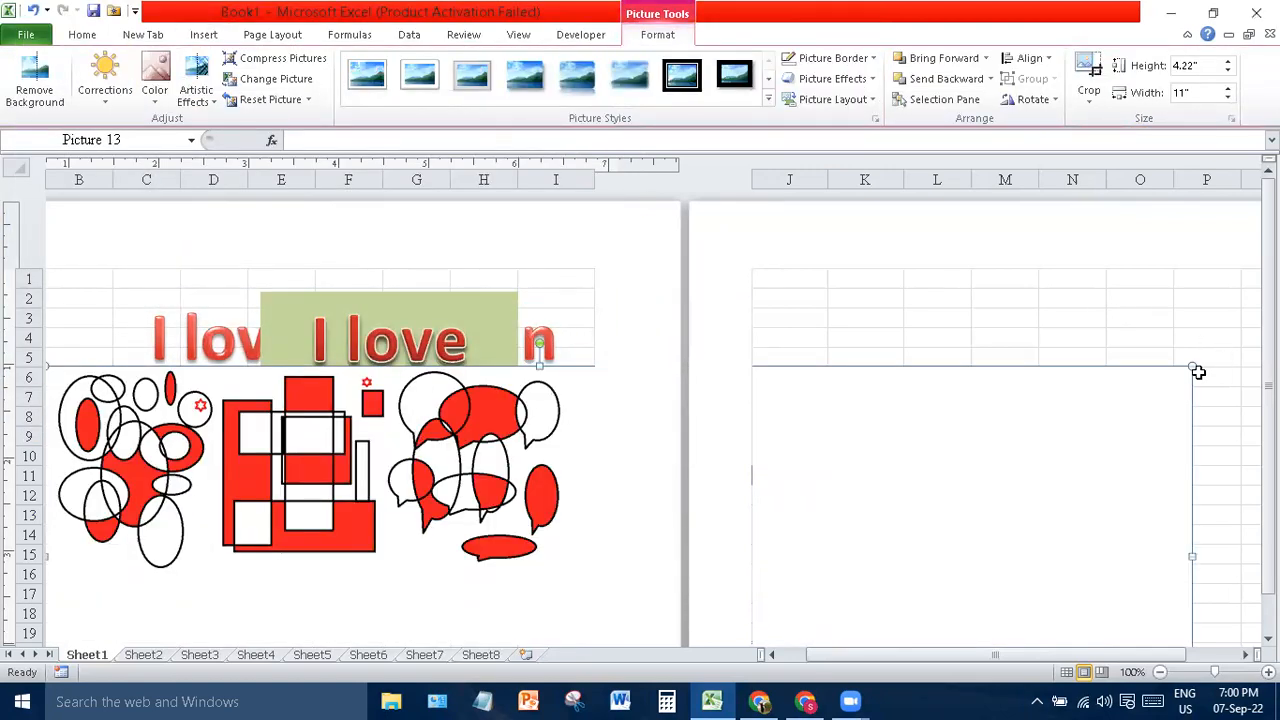
{"action": "left_click_drag", "start_coordinate": [1190, 364], "coordinate": [967, 453]}
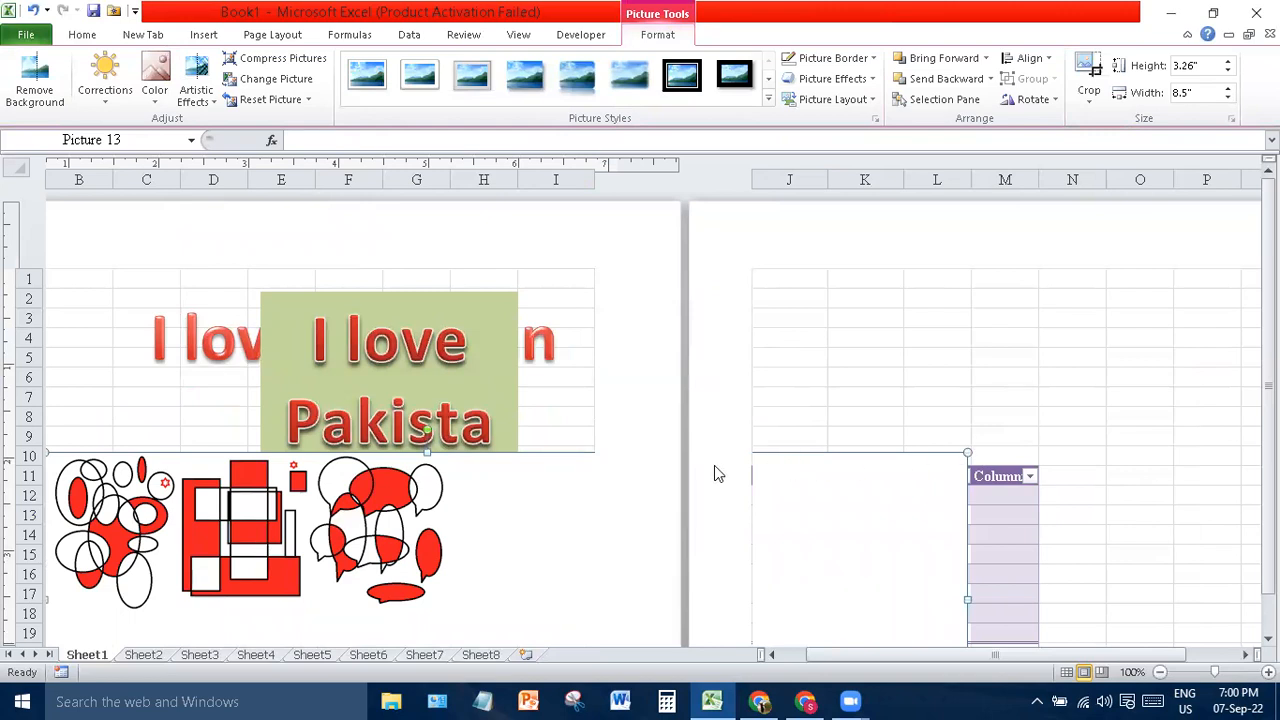
{"action": "left_click_drag", "start_coordinate": [965, 452], "coordinate": [857, 495]}
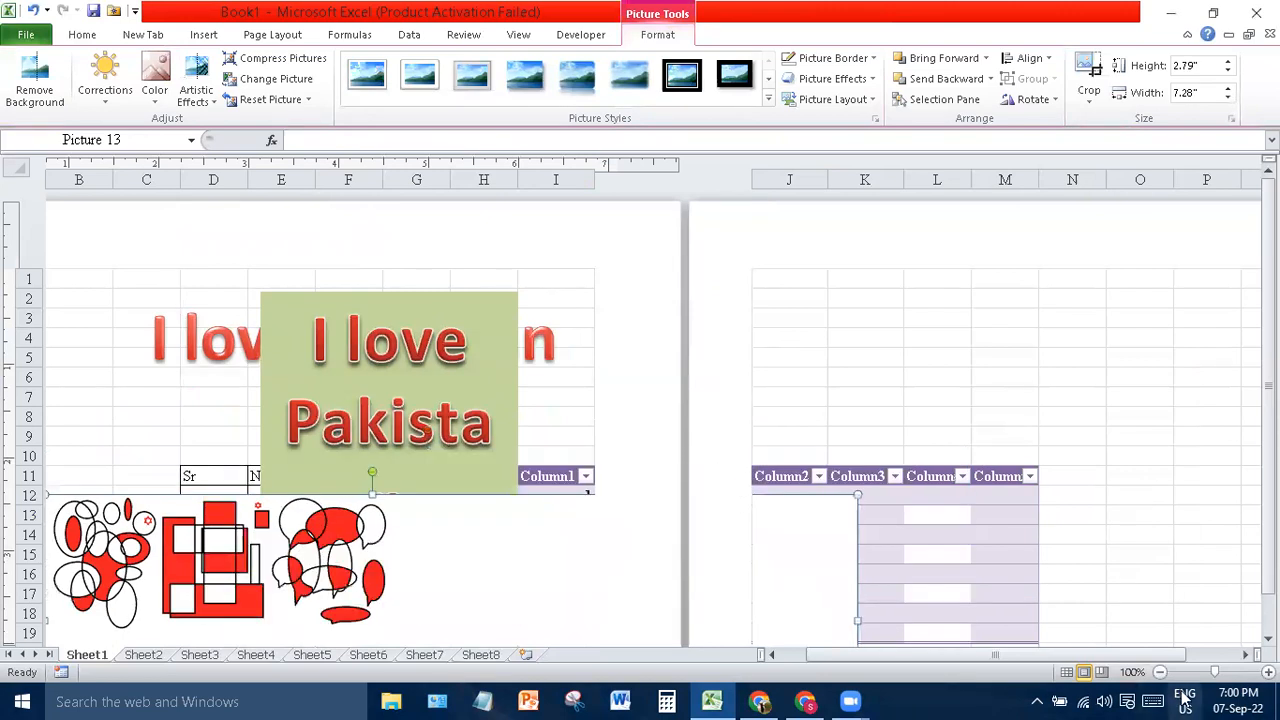
- Switch to Normal view, move the picture over I3:Q15, and drag the green rectangle onto it
{"action": "left_click", "coordinate": [1066, 672]}
{"action": "left_click_drag", "start_coordinate": [525, 551], "coordinate": [951, 365]}
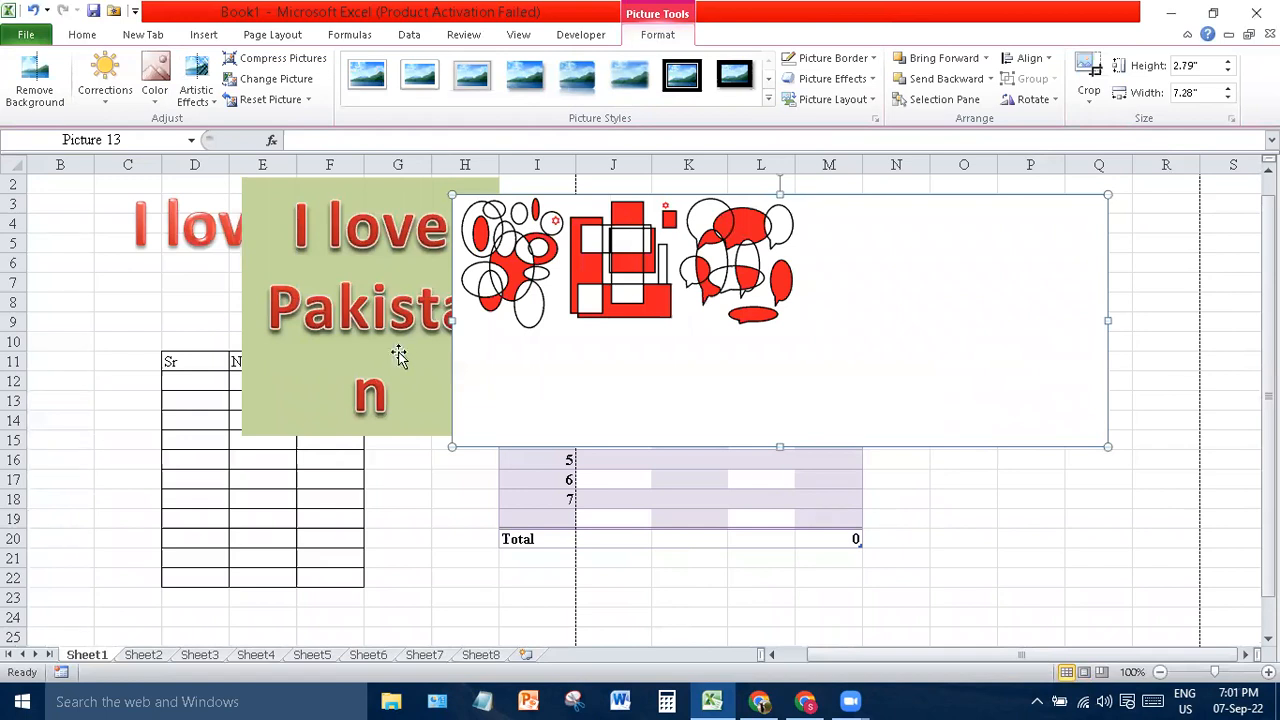
{"action": "left_click_drag", "start_coordinate": [400, 375], "coordinate": [838, 418]}
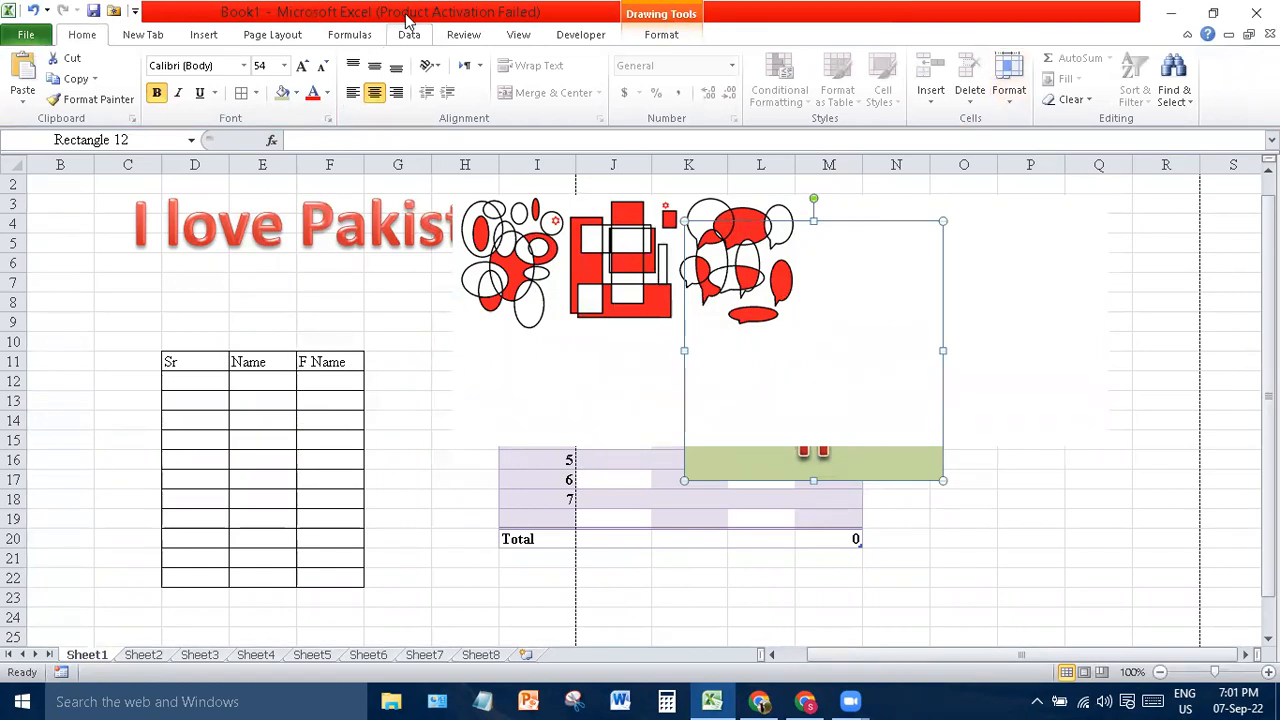
- Bring the green rectangle in front of the picture and stretch it into a 1.03" by 6.75" bar
{"action": "left_click", "coordinate": [660, 35]}
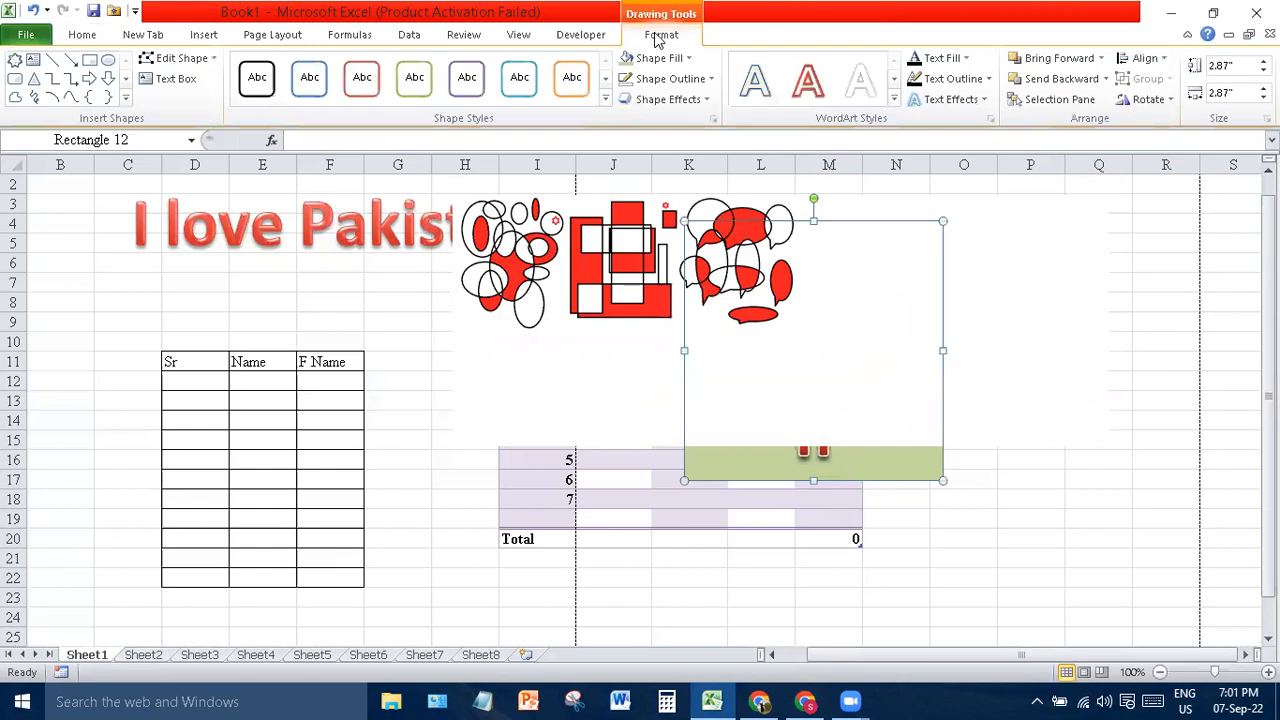
{"action": "left_click", "coordinate": [1052, 58]}
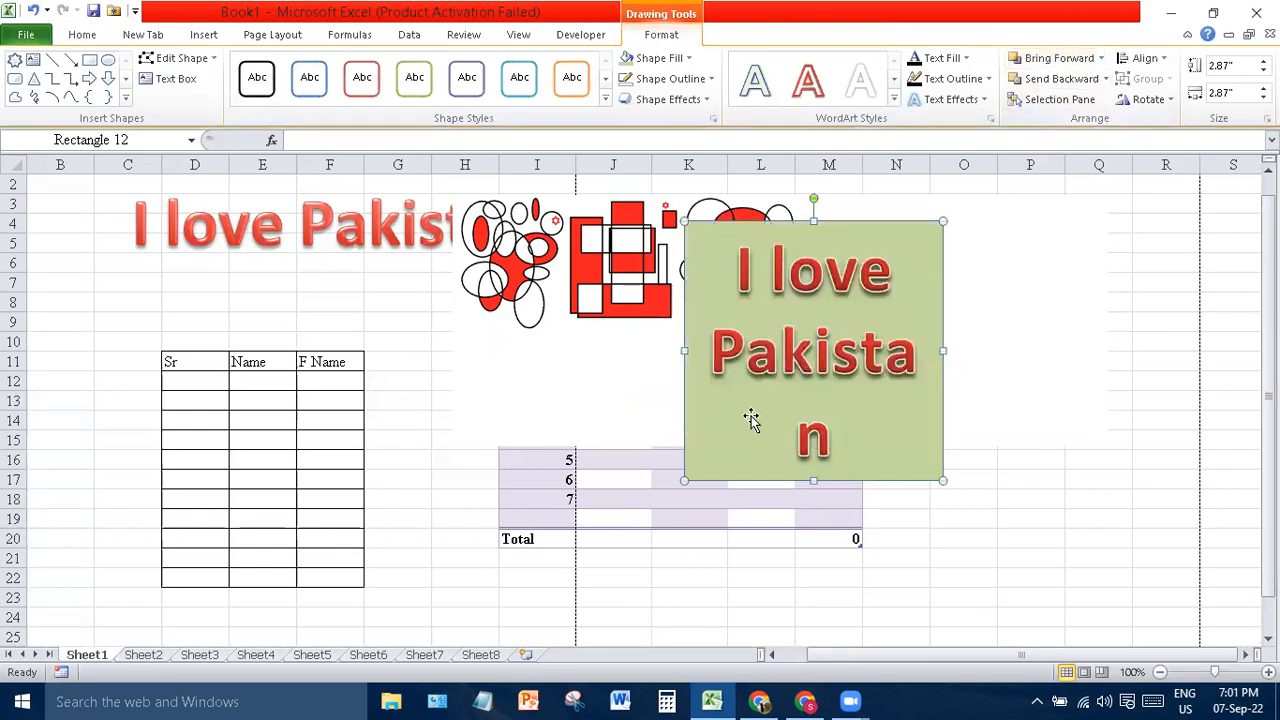
{"action": "left_click_drag", "start_coordinate": [664, 350], "coordinate": [544, 360]}
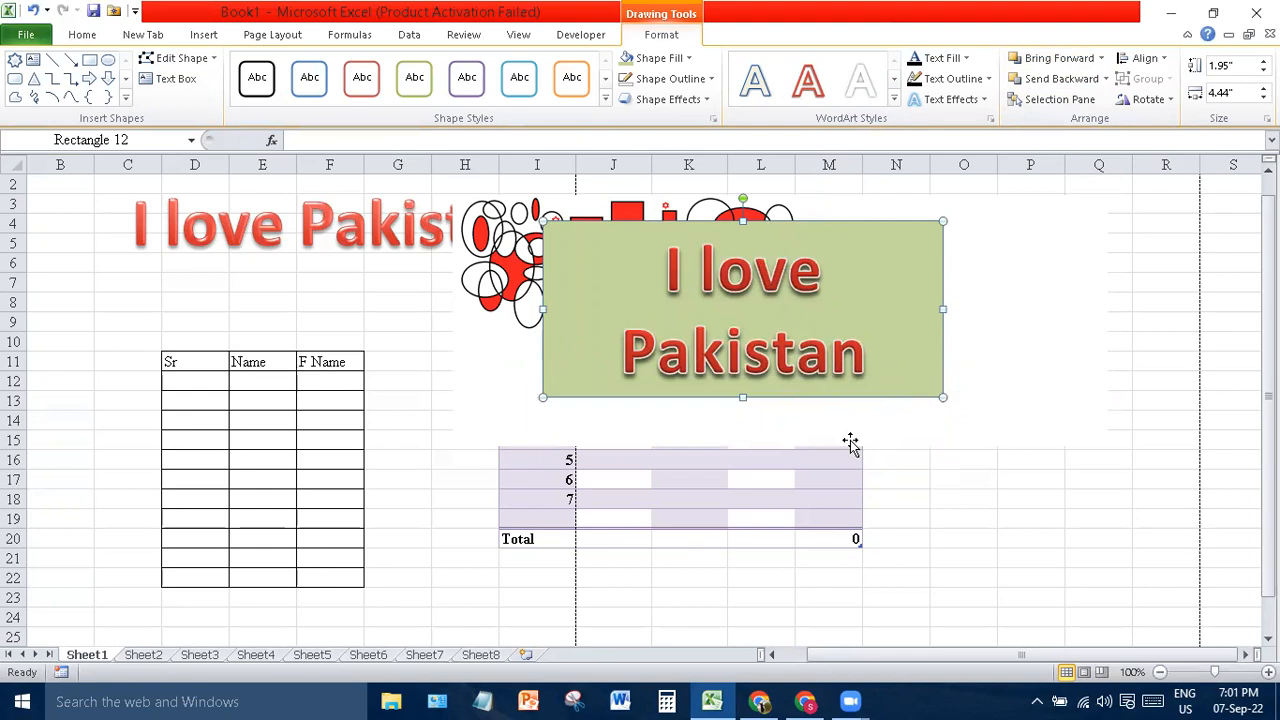
{"action": "left_click_drag", "start_coordinate": [849, 398], "coordinate": [740, 345]}
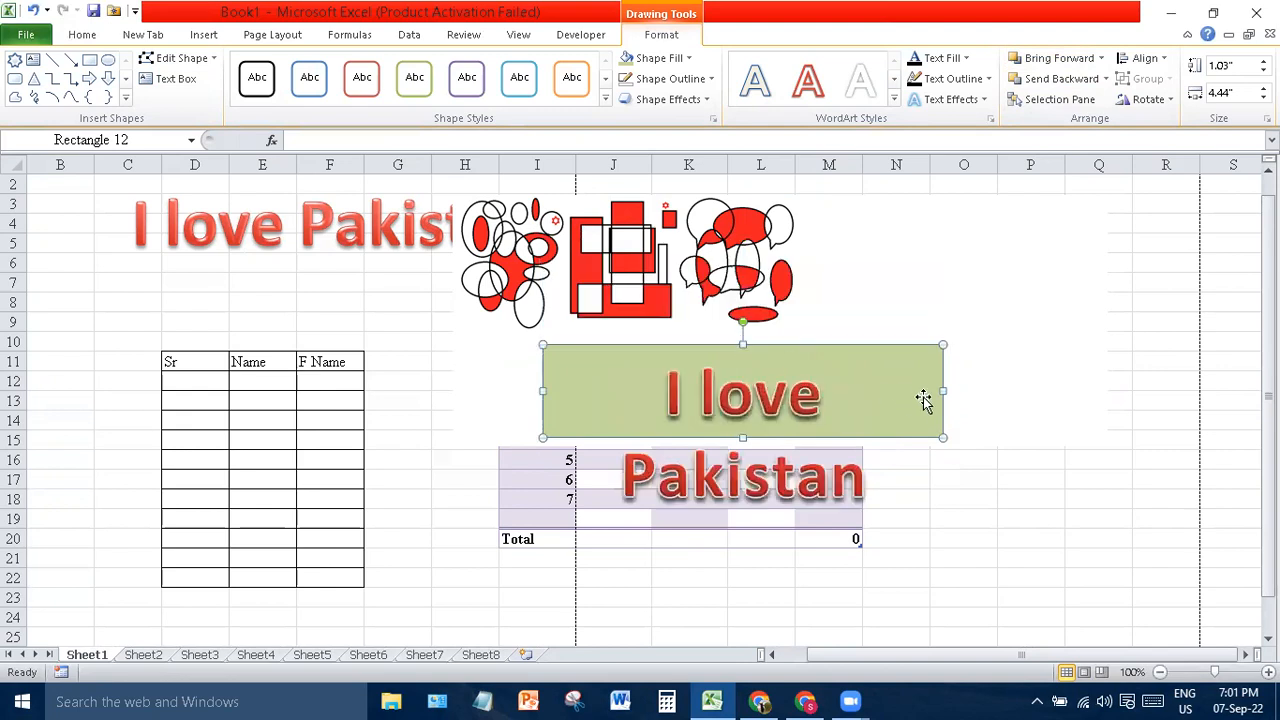
{"action": "left_click_drag", "start_coordinate": [943, 391], "coordinate": [1151, 364]}
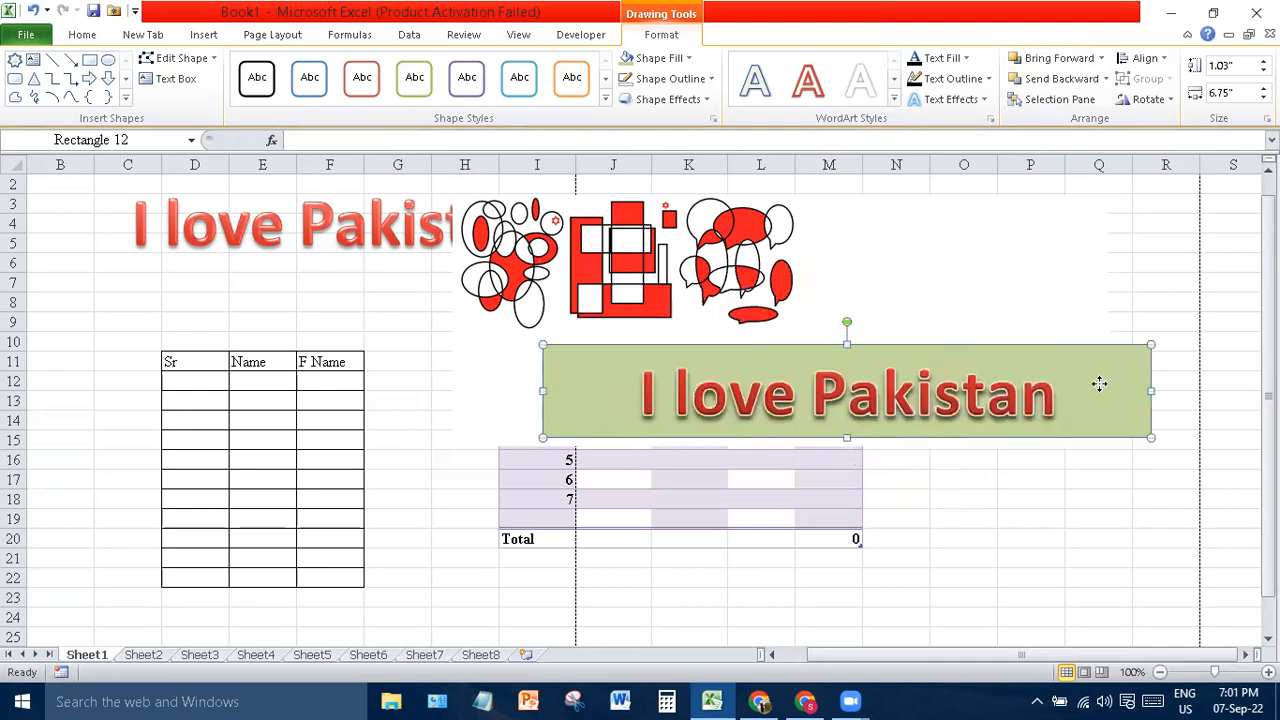
{"action": "left_click", "coordinate": [1015, 258]}
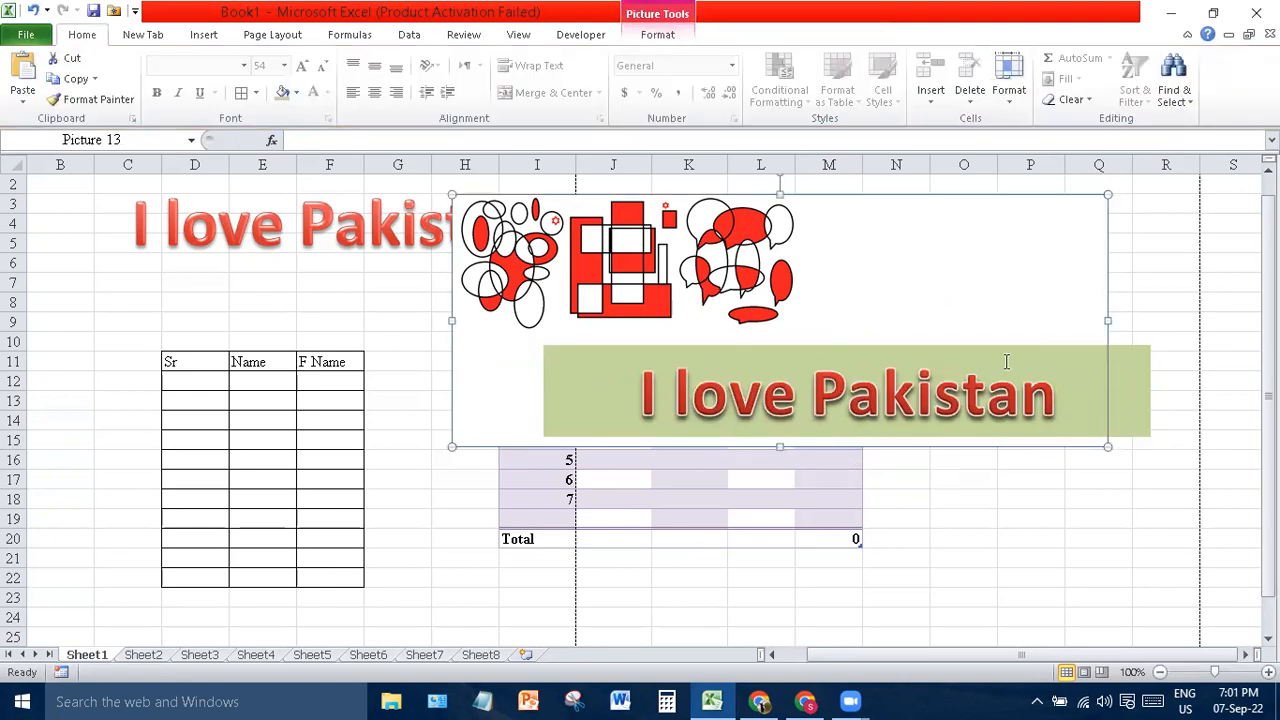
- Try Send Backward, Bring Forward and Rotate on the doodle picture without keeping changes
{"action": "left_click", "coordinate": [674, 34]}
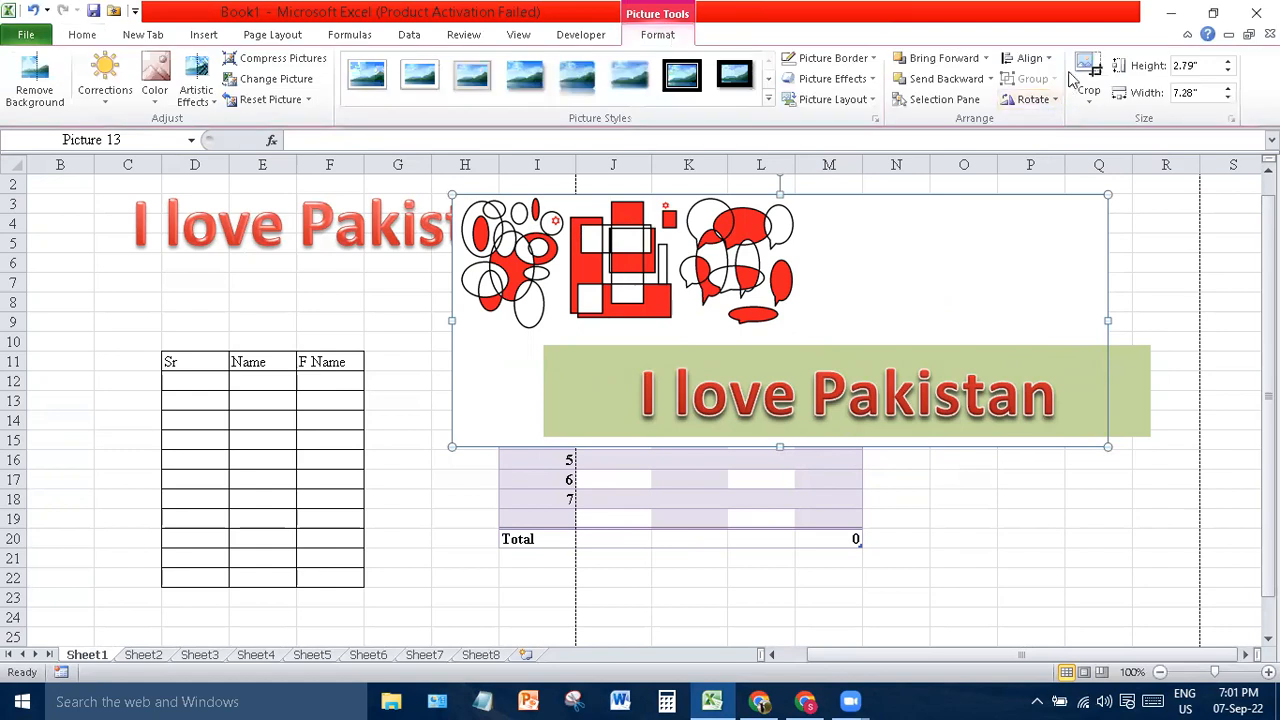
{"action": "left_click", "coordinate": [948, 78]}
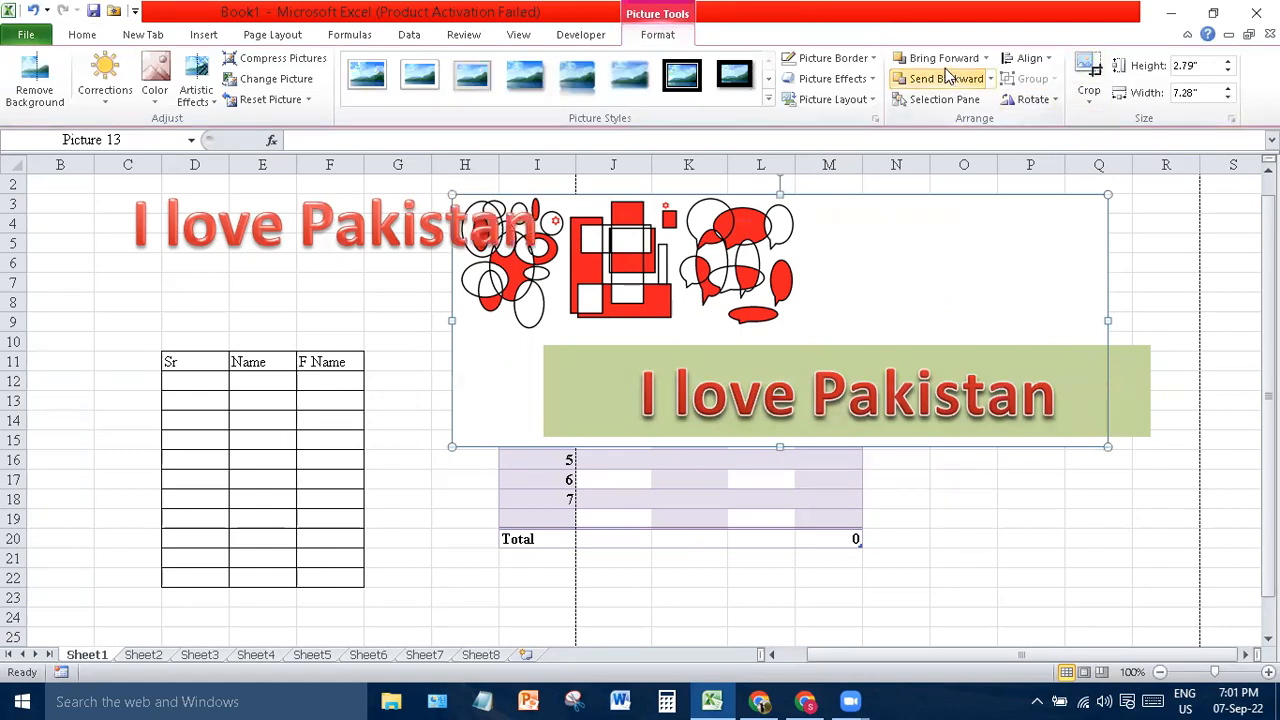
{"action": "left_click", "coordinate": [942, 62]}
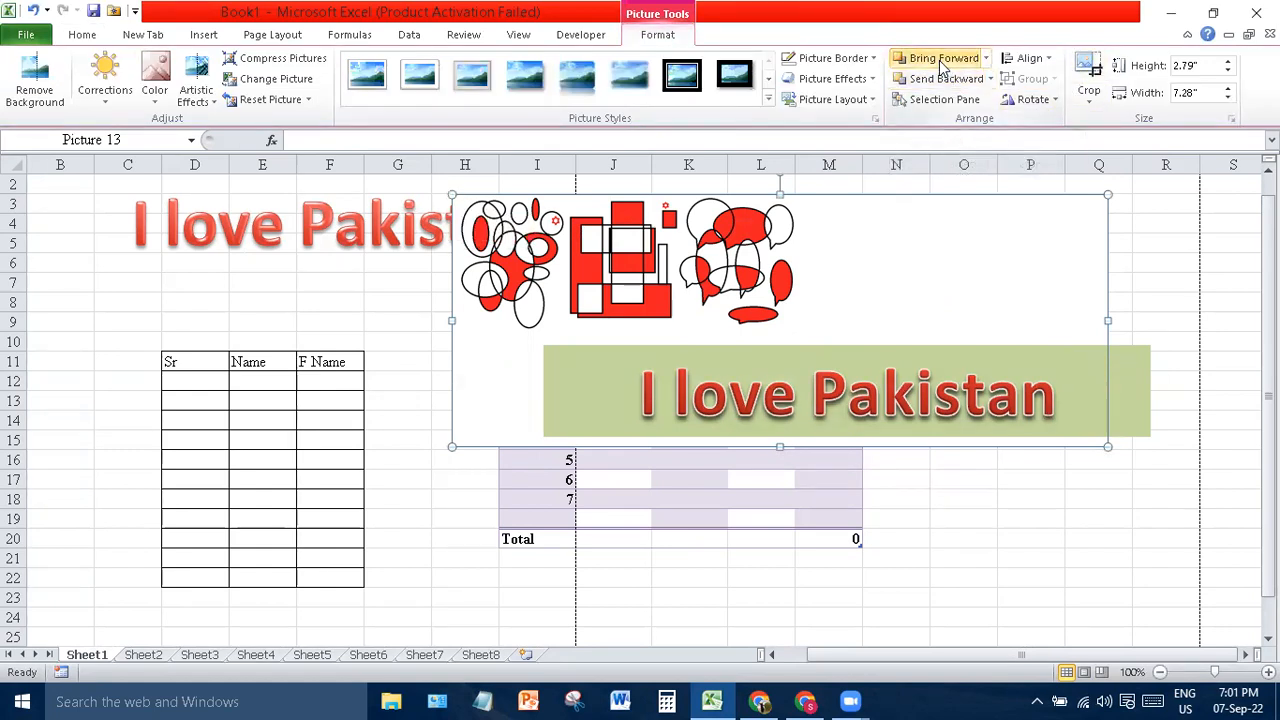
{"action": "left_click", "coordinate": [1048, 103]}
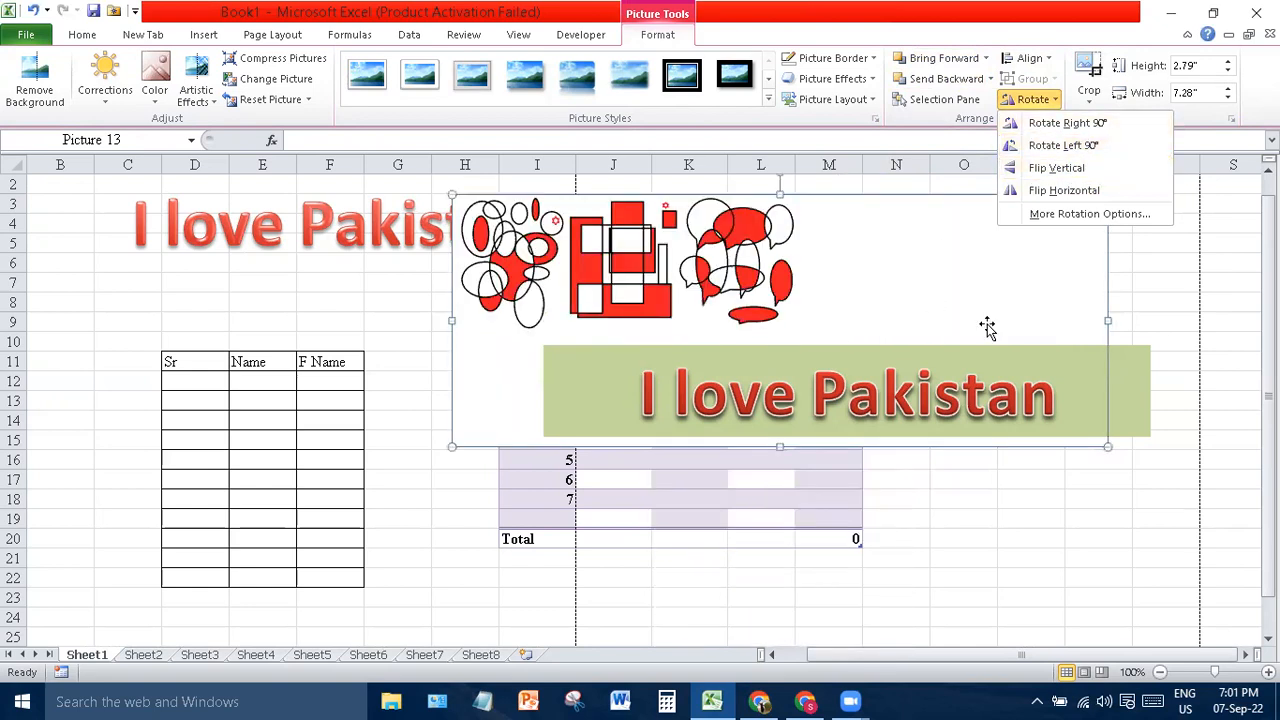
{"action": "left_click", "coordinate": [1222, 383]}
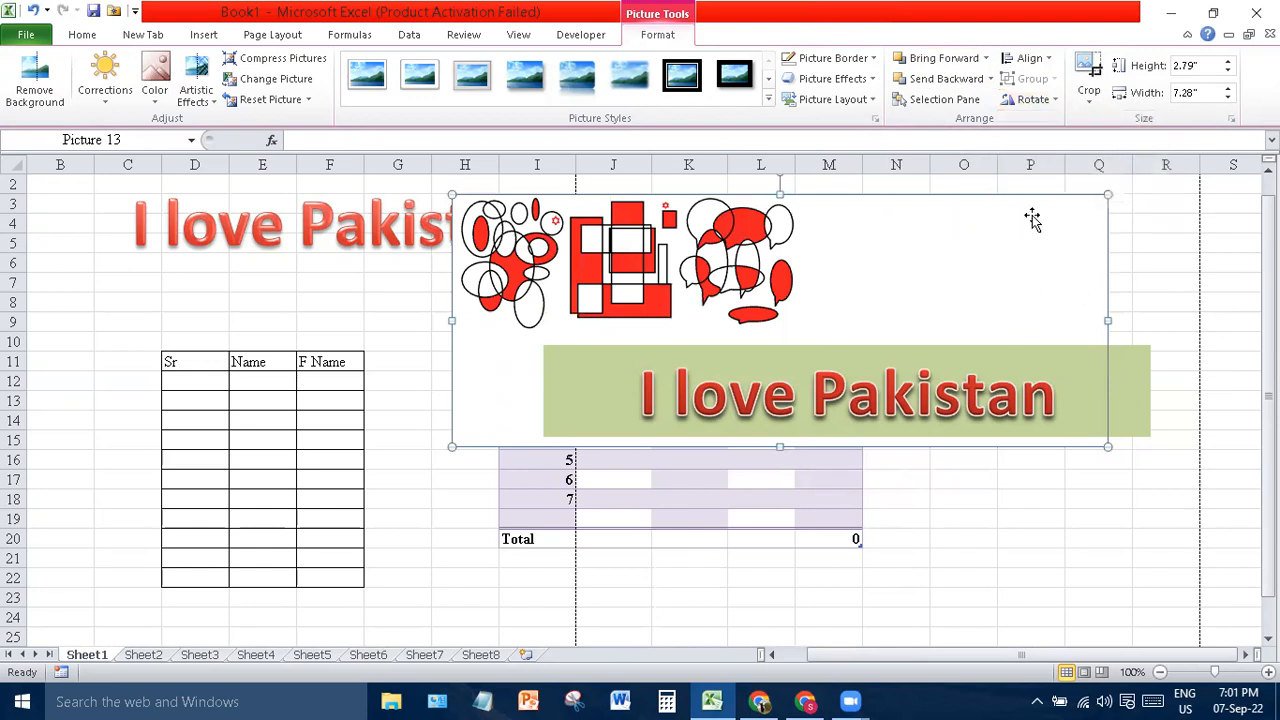
- Crop away the picture's empty lower-right area and set its height to 3.2"
{"action": "left_click", "coordinate": [1088, 80]}
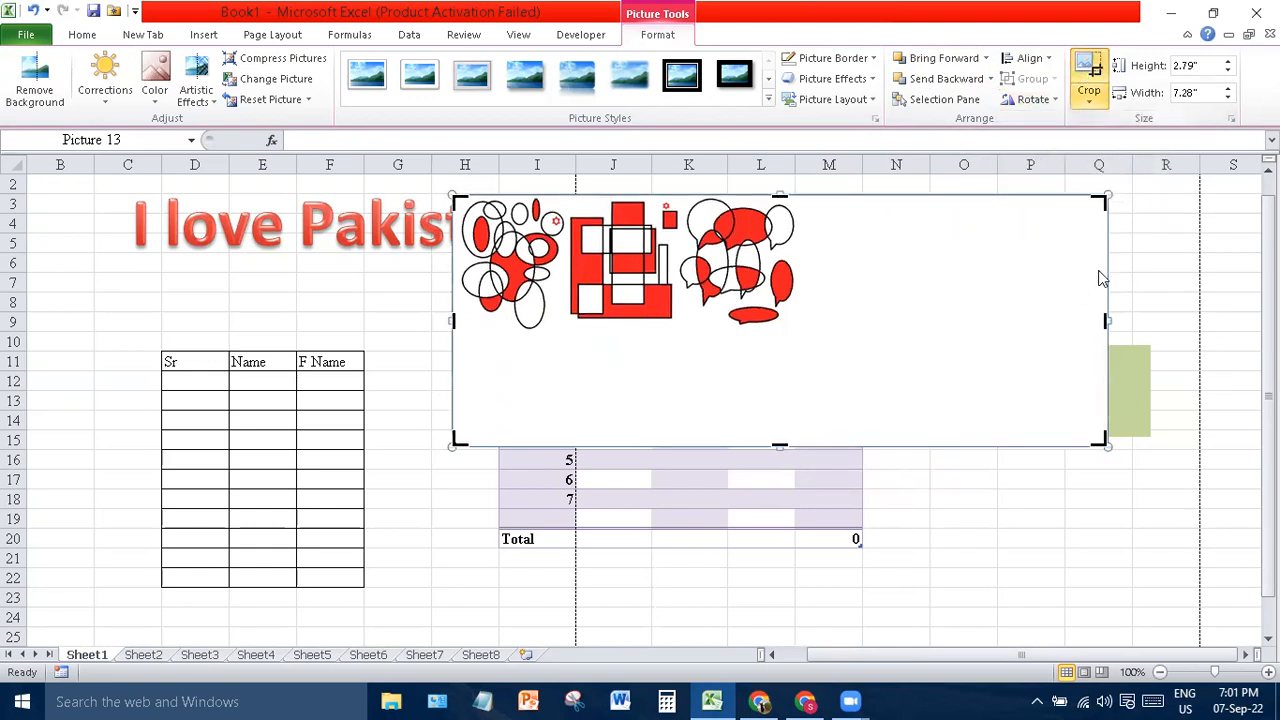
{"action": "left_click_drag", "start_coordinate": [1105, 425], "coordinate": [832, 340]}
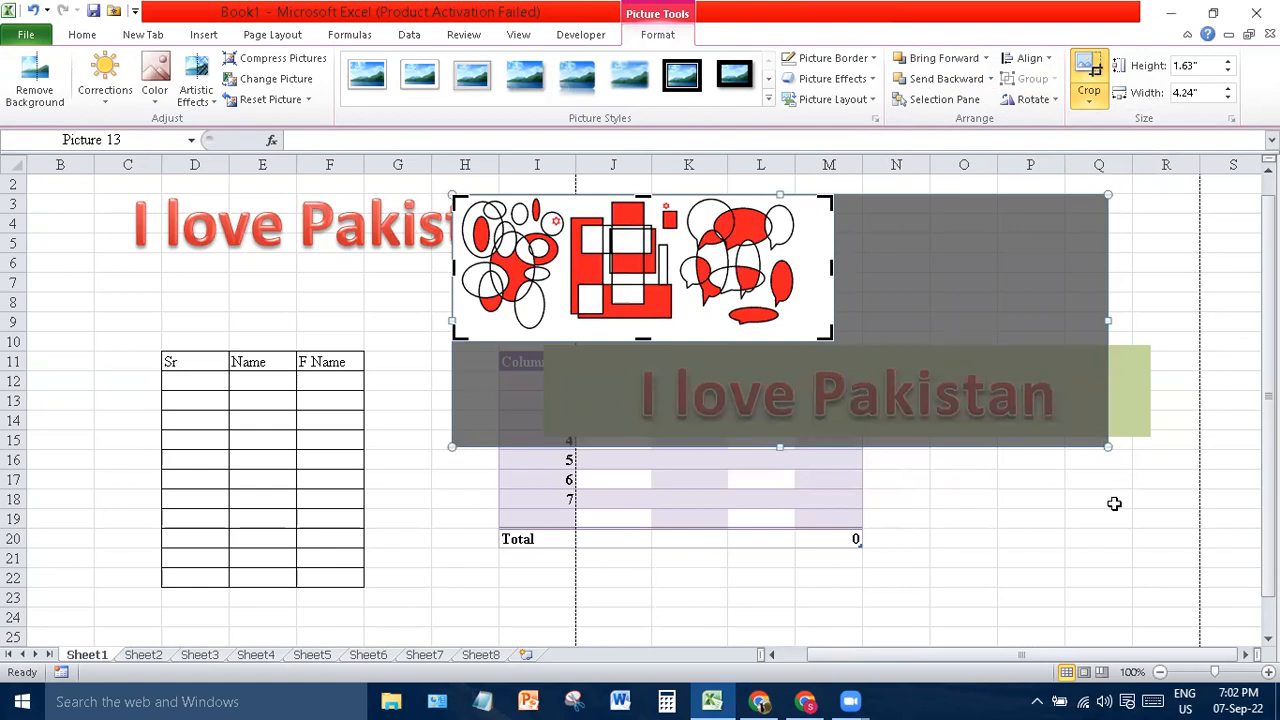
{"action": "key", "text": "Escape"}
{"action": "left_click", "coordinate": [760, 334]}
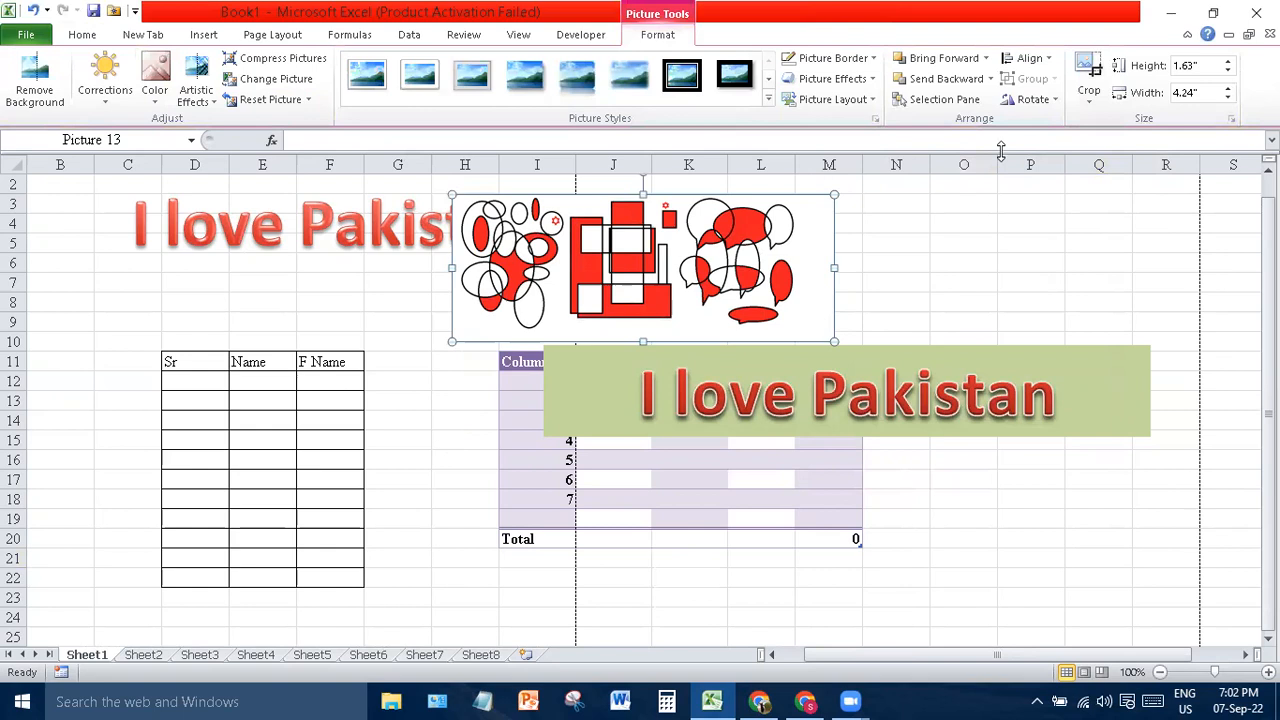
{"action": "left_click", "coordinate": [1212, 68]}
{"action": "type", "text": "3.2"}
{"action": "key", "text": "Return"}
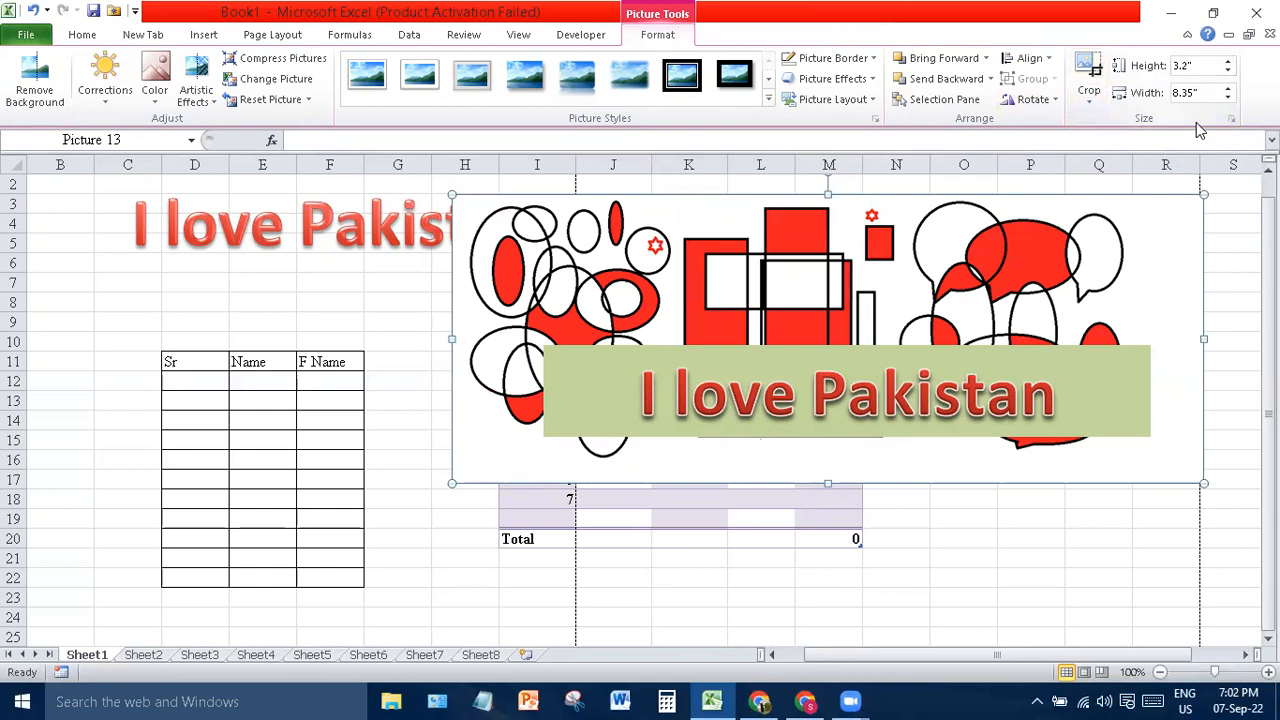
- Open Signature Line setup past the digital signature notice, then close it without changes
{"action": "left_click", "coordinate": [203, 36]}
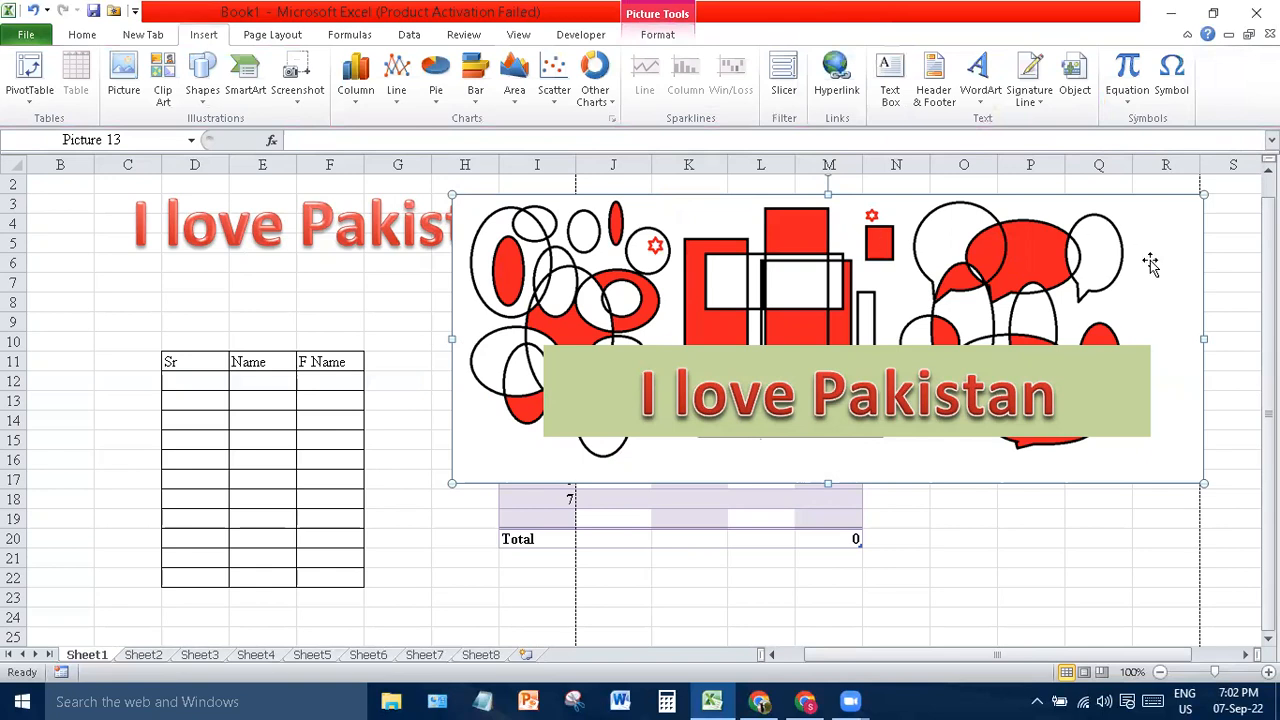
{"action": "left_click", "coordinate": [1030, 72]}
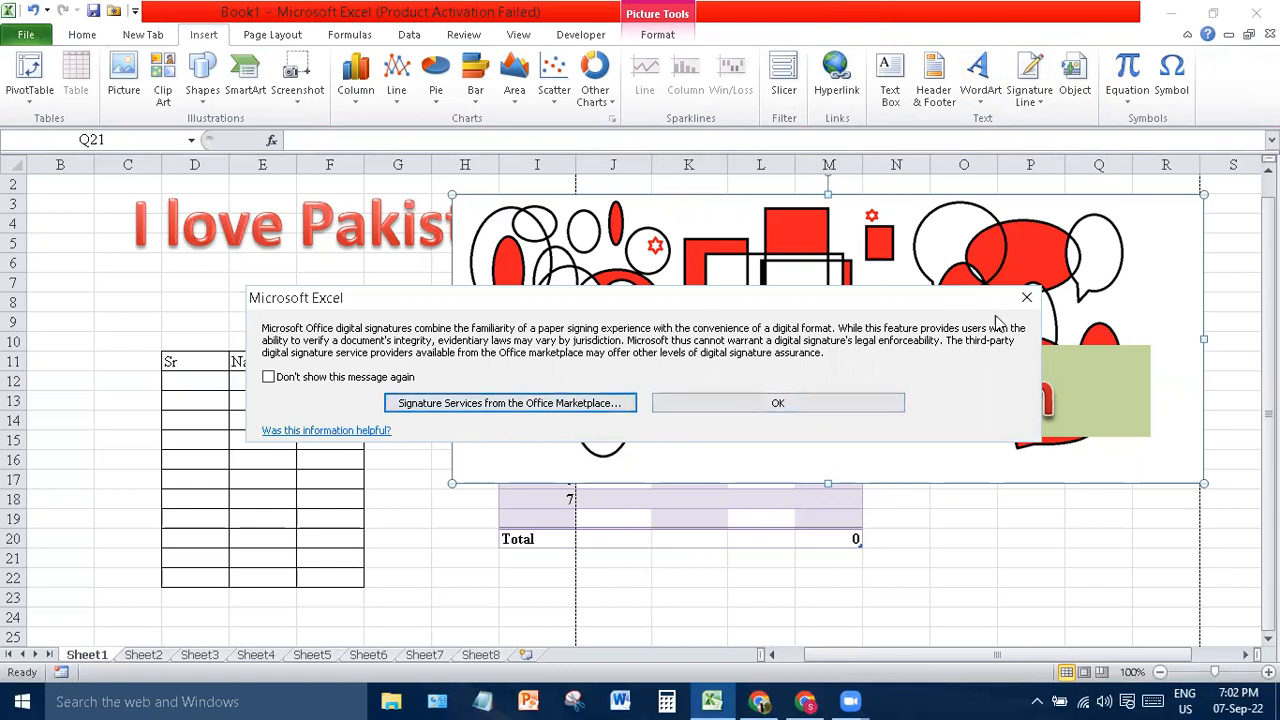
{"action": "left_click", "coordinate": [1030, 297]}
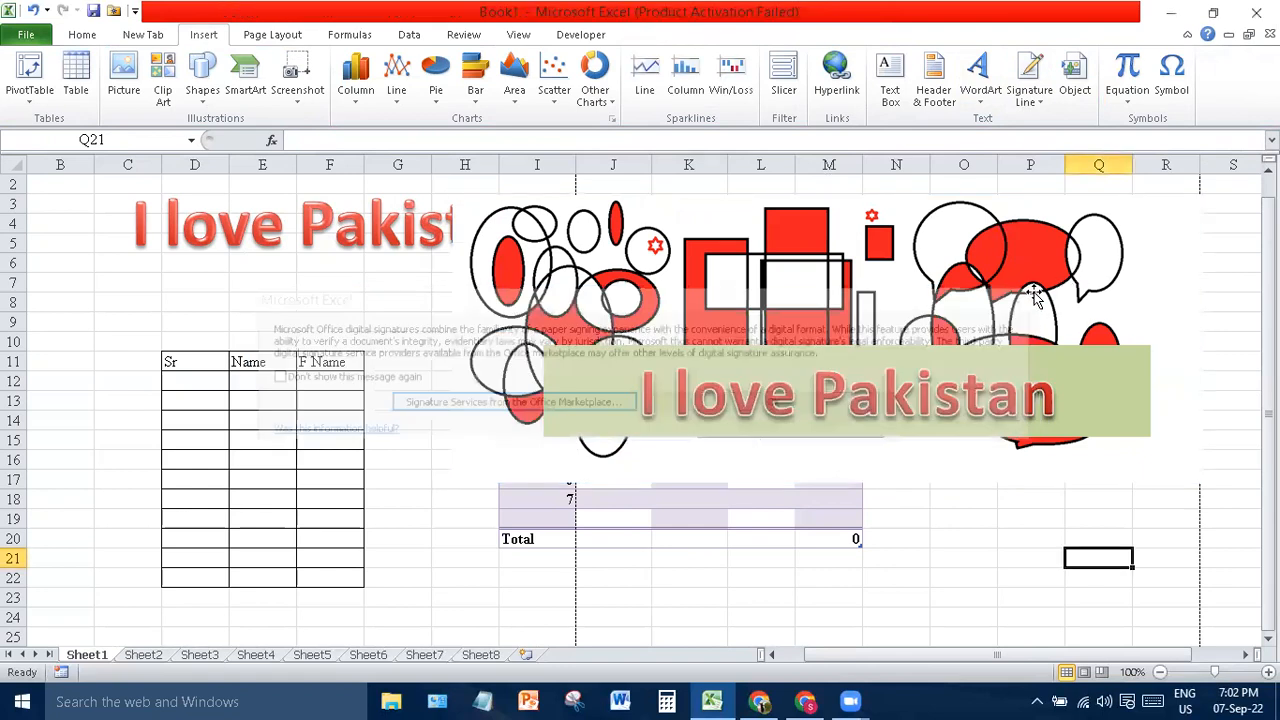
{"action": "left_click", "coordinate": [1031, 70]}
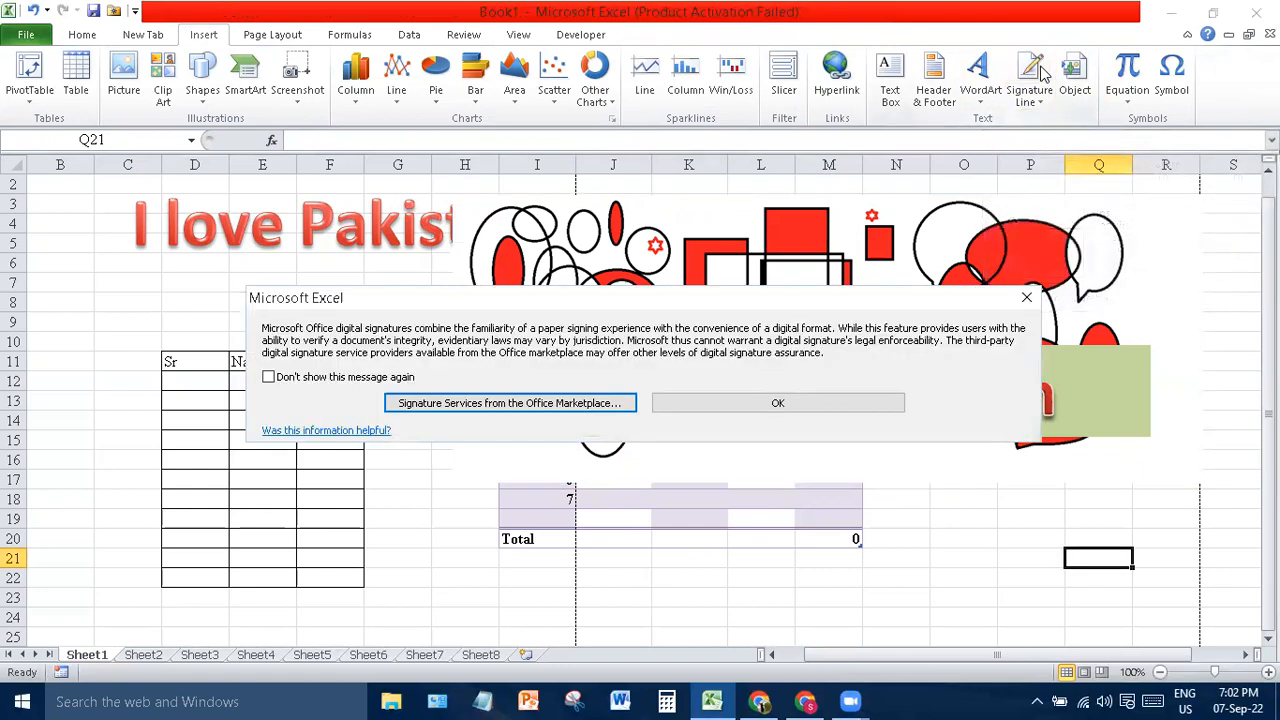
{"action": "key", "text": "Tab"}
{"action": "key", "text": "Return"}
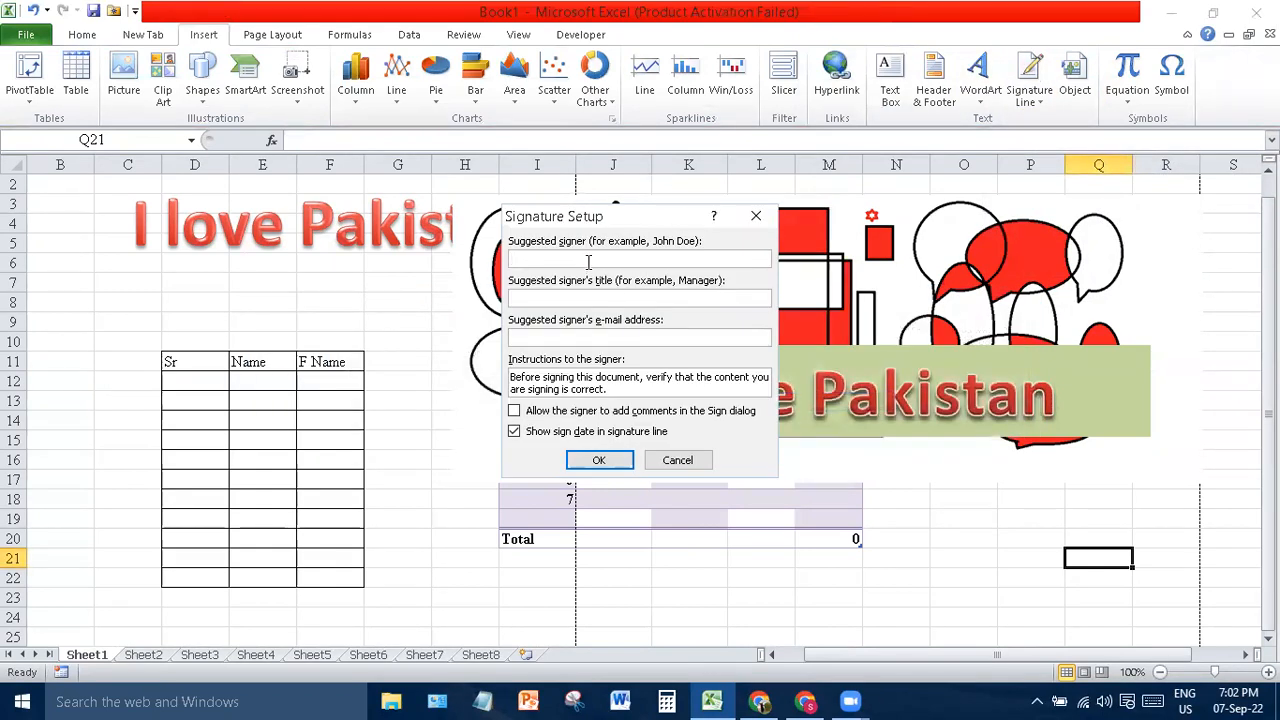
{"action": "left_click", "coordinate": [756, 216]}
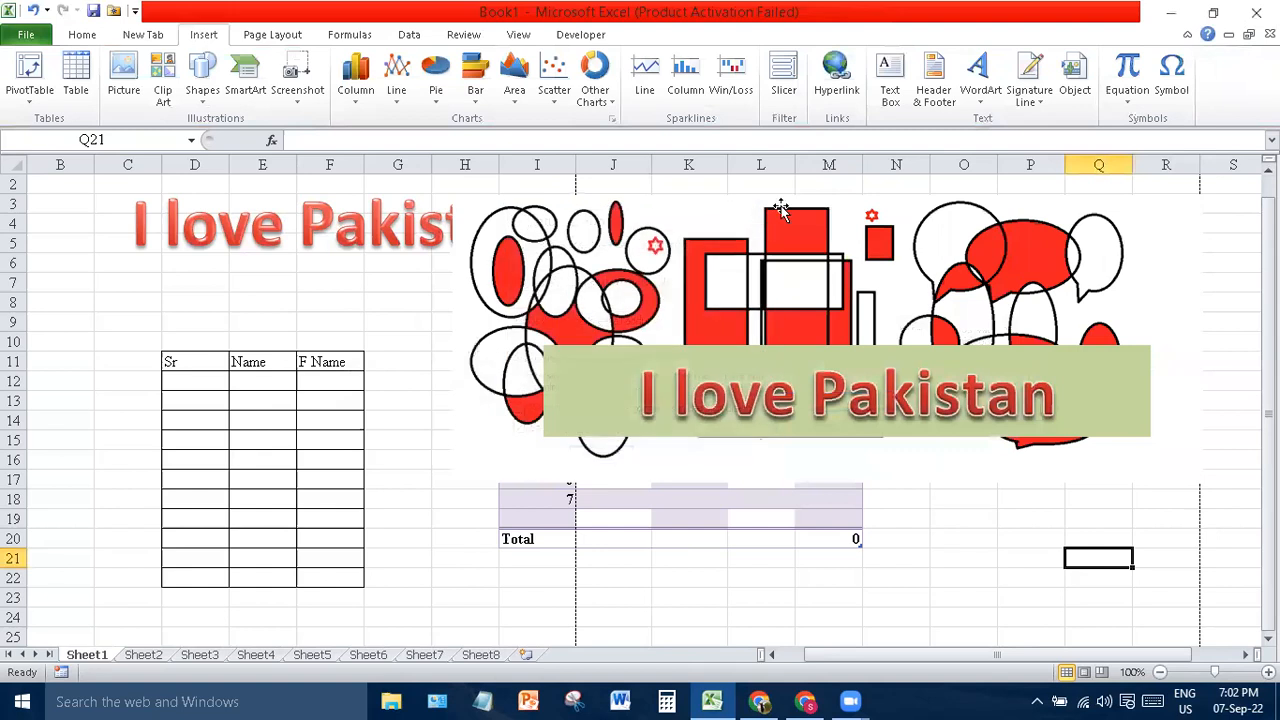
- Add a signature line with the signer's name, title StenoTypist and the signer's e-mail address
{"action": "left_click", "coordinate": [1034, 70]}
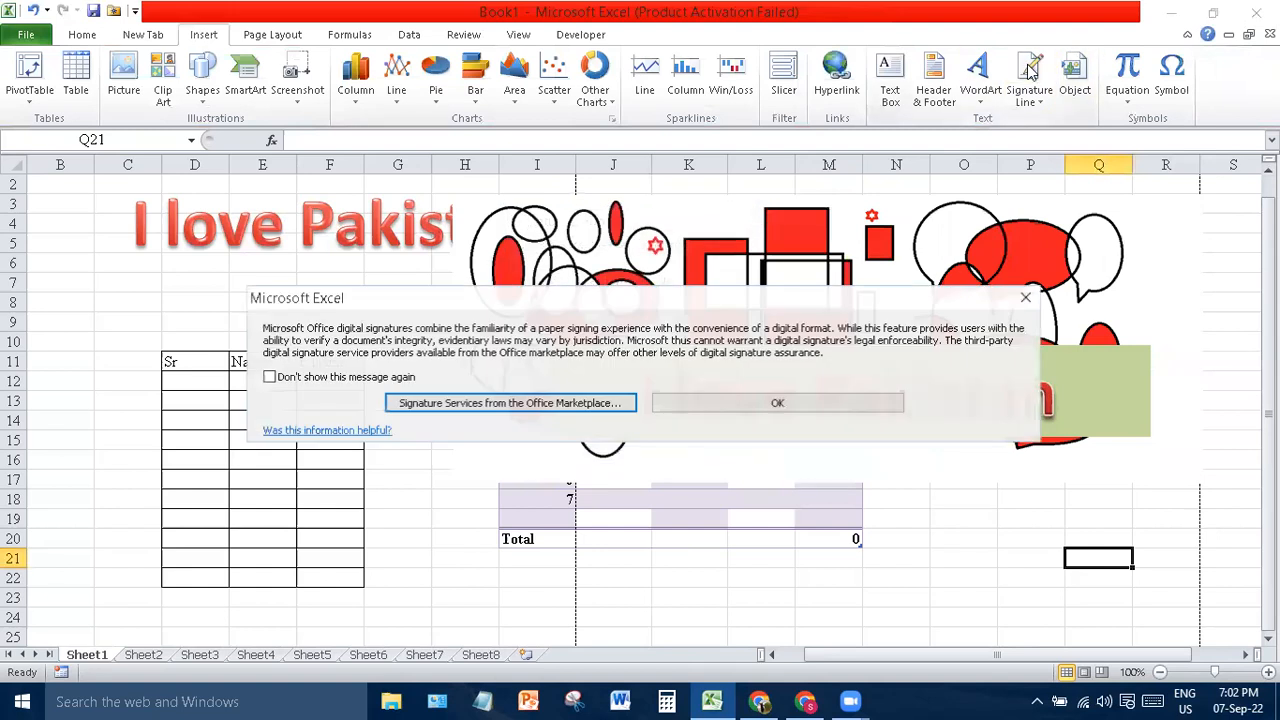
{"action": "left_click", "coordinate": [823, 405]}
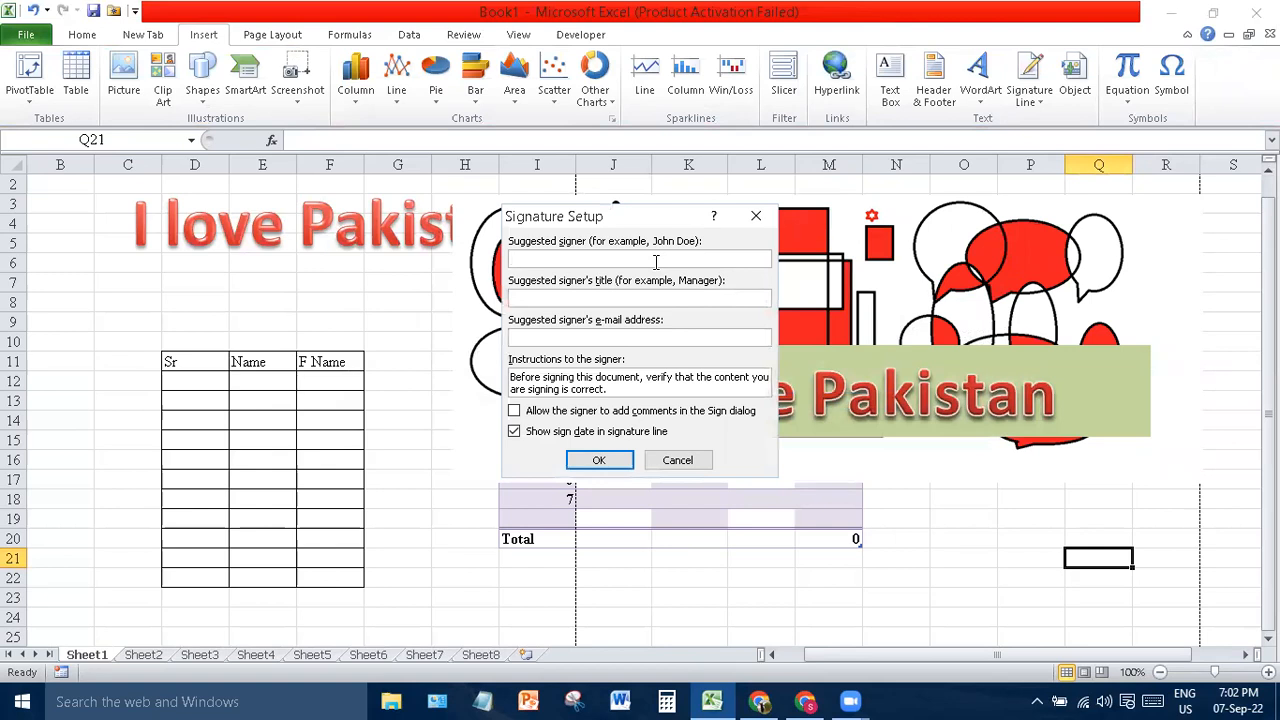
{"action": "left_click", "coordinate": [562, 296]}
{"action": "type", "text": "StenoTypist"}
{"action": "left_click", "coordinate": [590, 338]}
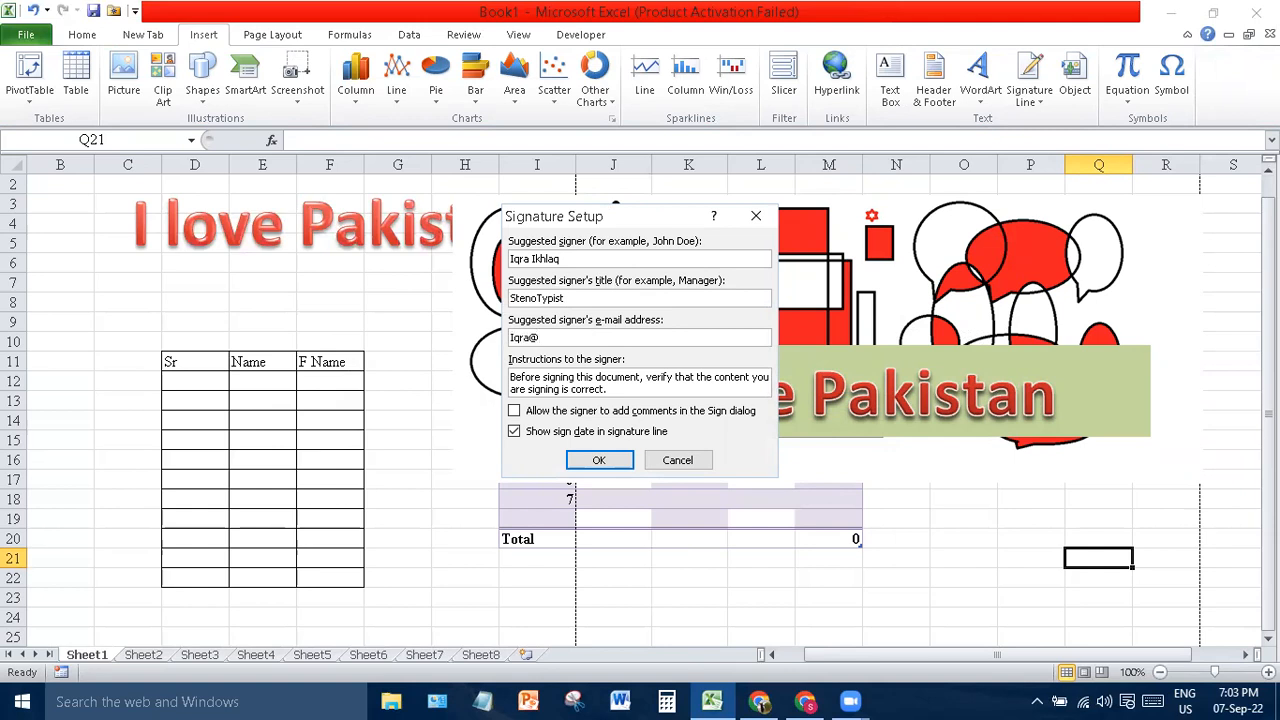
{"action": "key", "text": "Left"}
{"action": "key", "text": "Right"}
{"action": "left_click", "coordinate": [597, 462]}
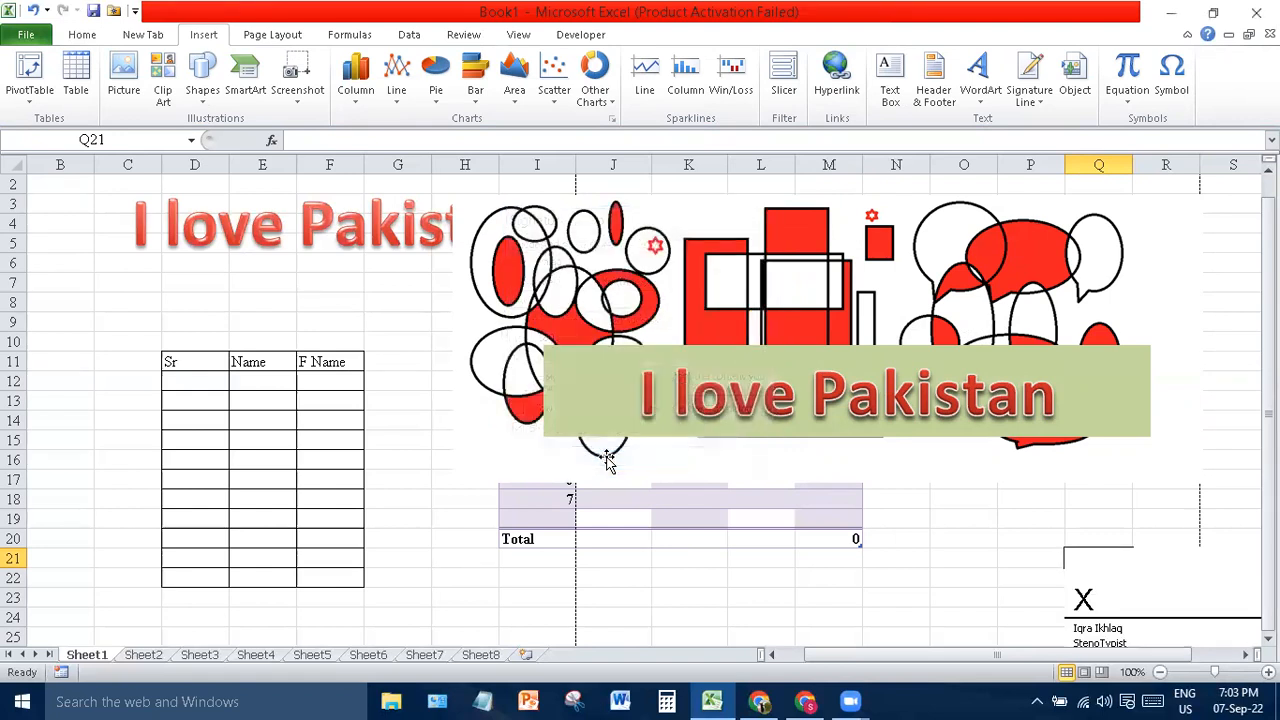
- Select the signature line and drag its left edge leftward to widen it
{"action": "left_click", "coordinate": [1135, 584]}
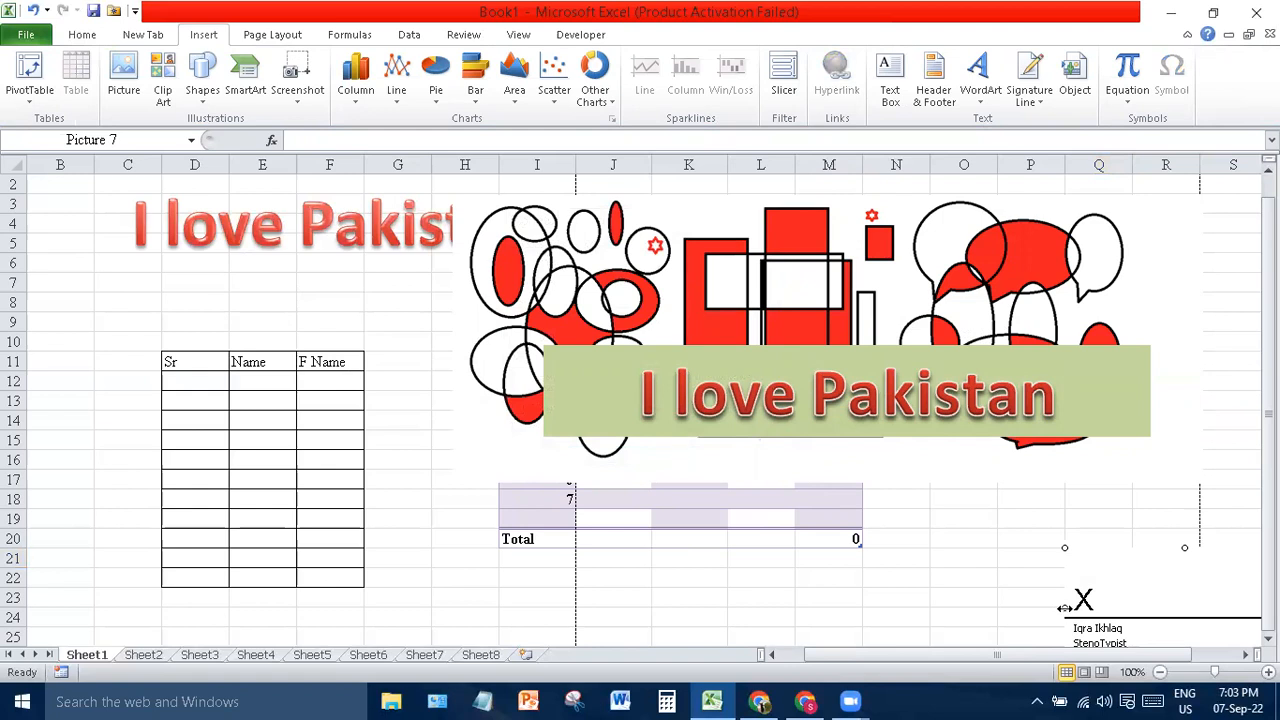
{"action": "left_click_drag", "start_coordinate": [1064, 607], "coordinate": [956, 607]}
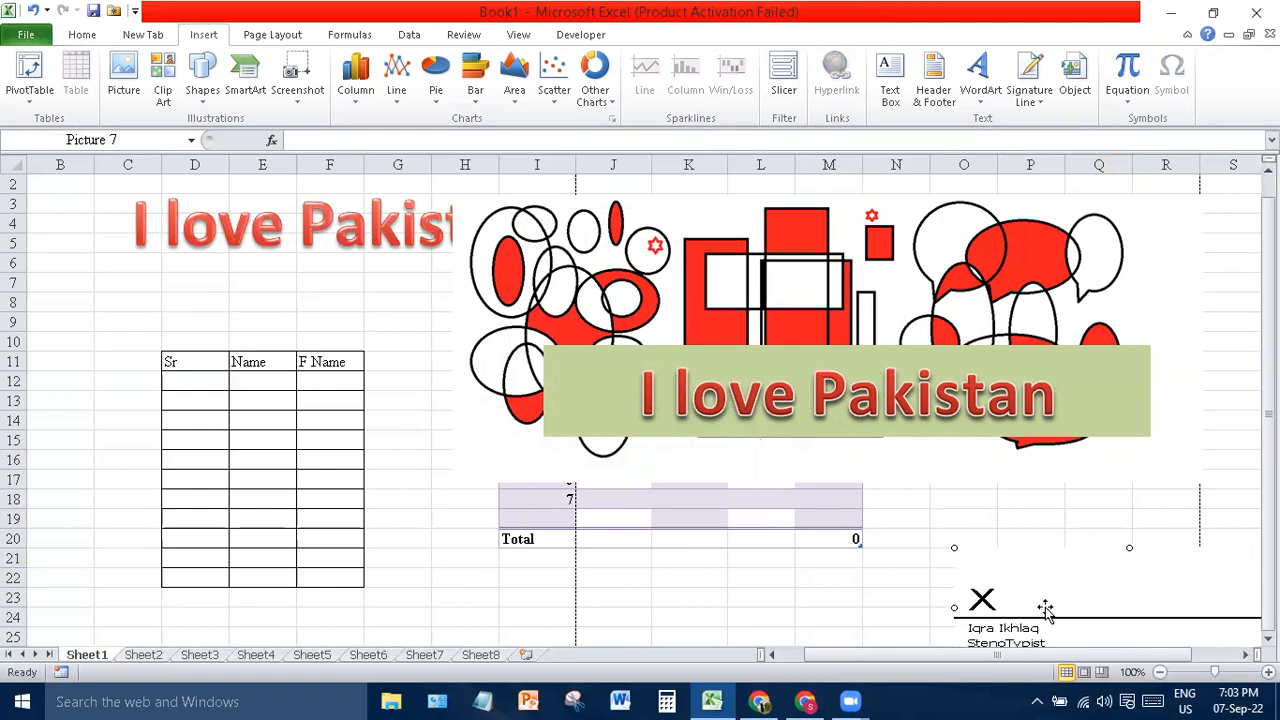
{"action": "left_click_drag", "start_coordinate": [1268, 416], "coordinate": [1268, 418]}
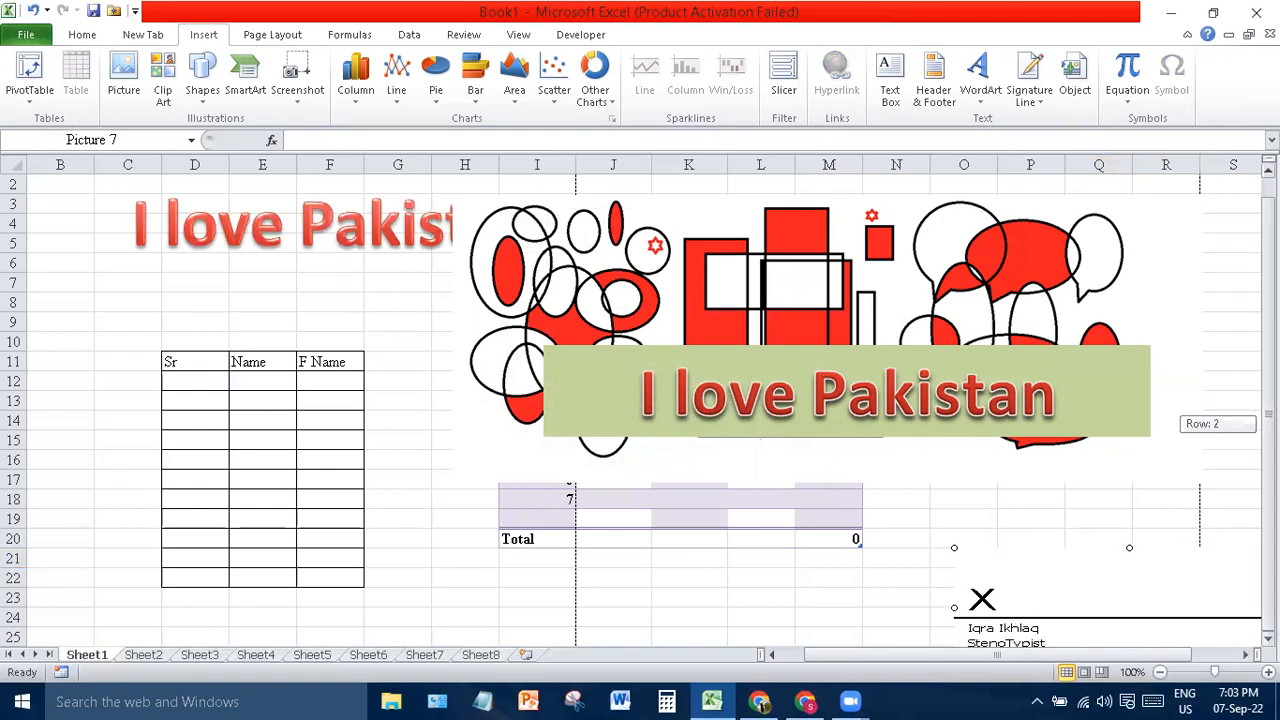
{"action": "left_click_drag", "start_coordinate": [1157, 660], "coordinate": [1220, 657]}
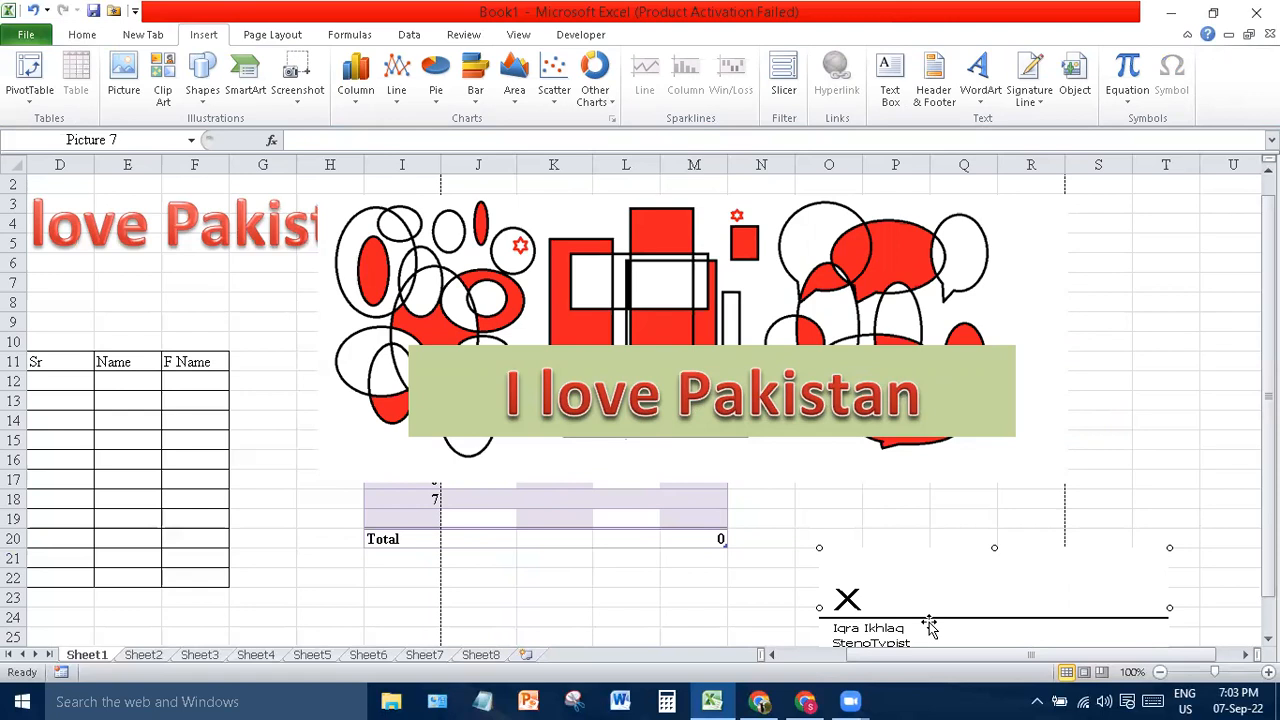
{"action": "left_click", "coordinate": [1070, 80]}
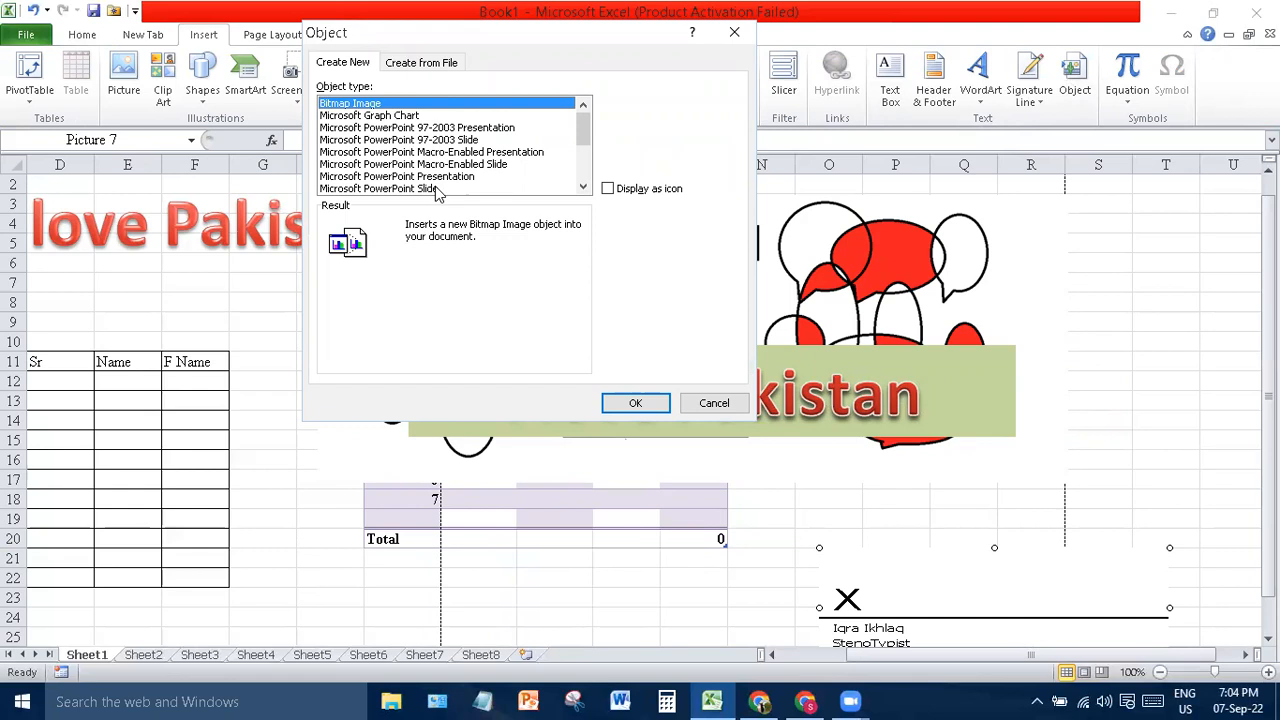
- View Create from File in the Object dialog, cancel it, and insert an empty equation
{"action": "left_click", "coordinate": [440, 66]}
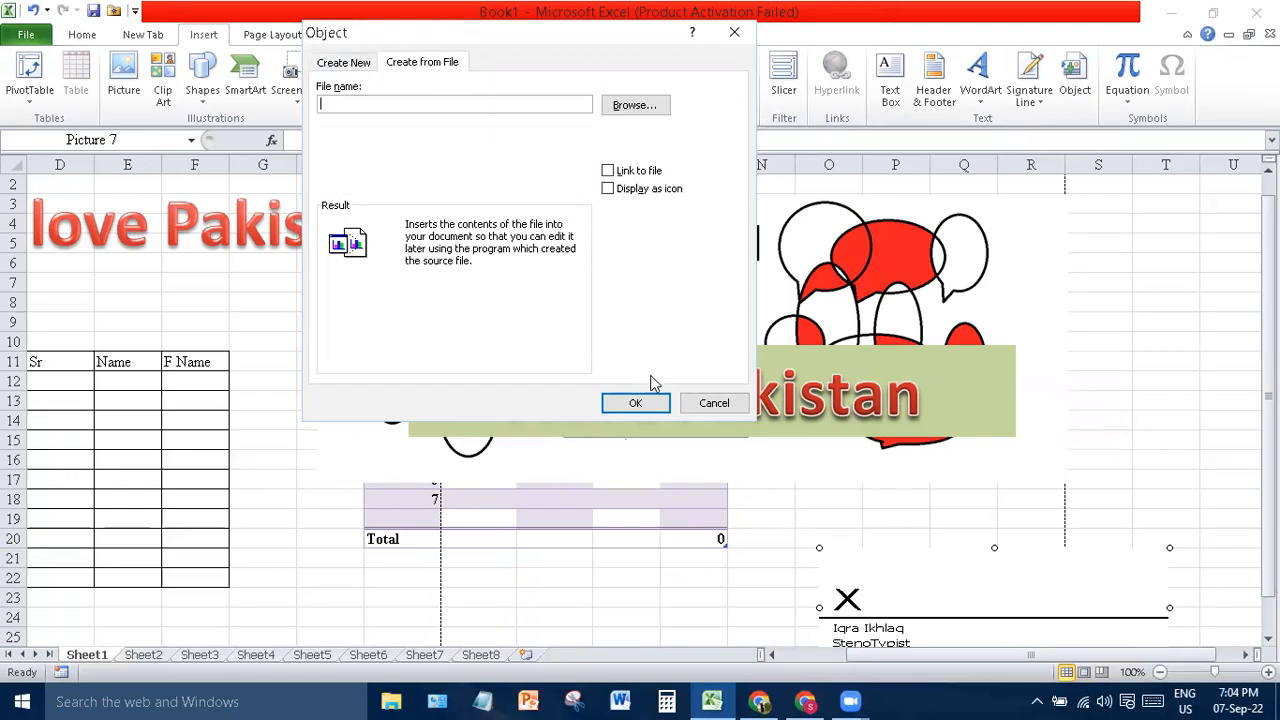
{"action": "left_click", "coordinate": [706, 403]}
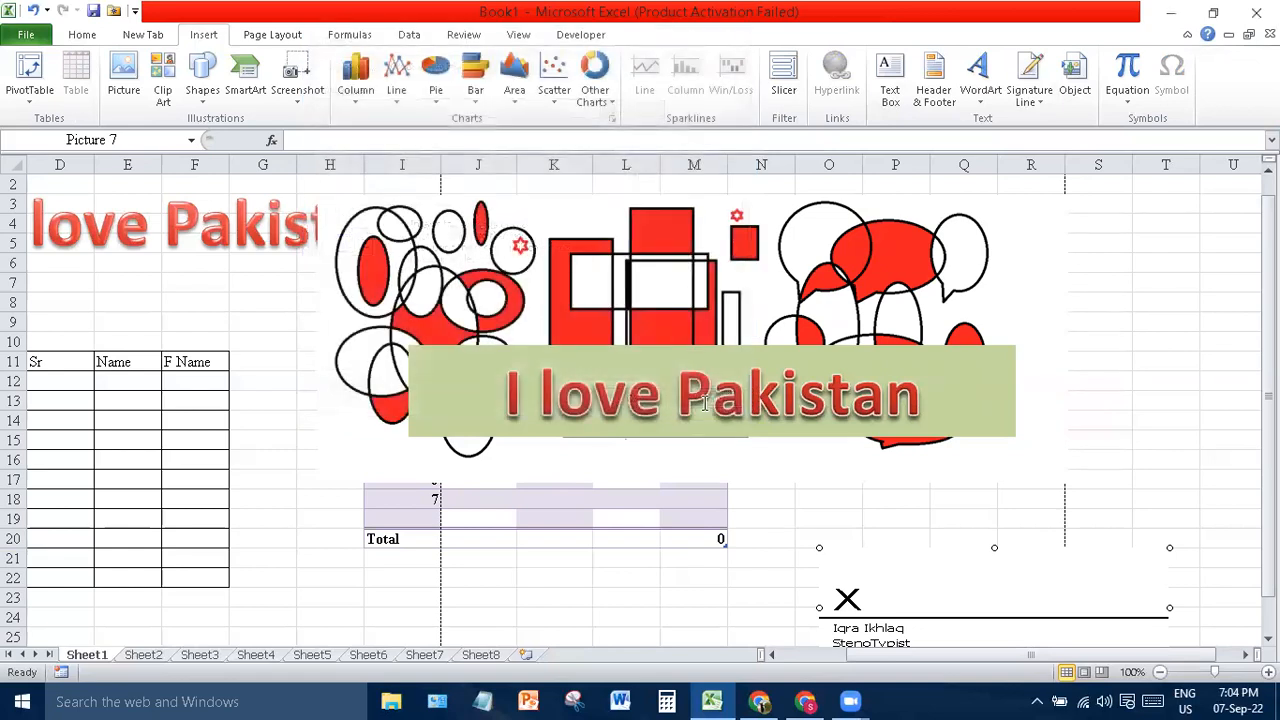
{"action": "left_click", "coordinate": [1122, 76]}
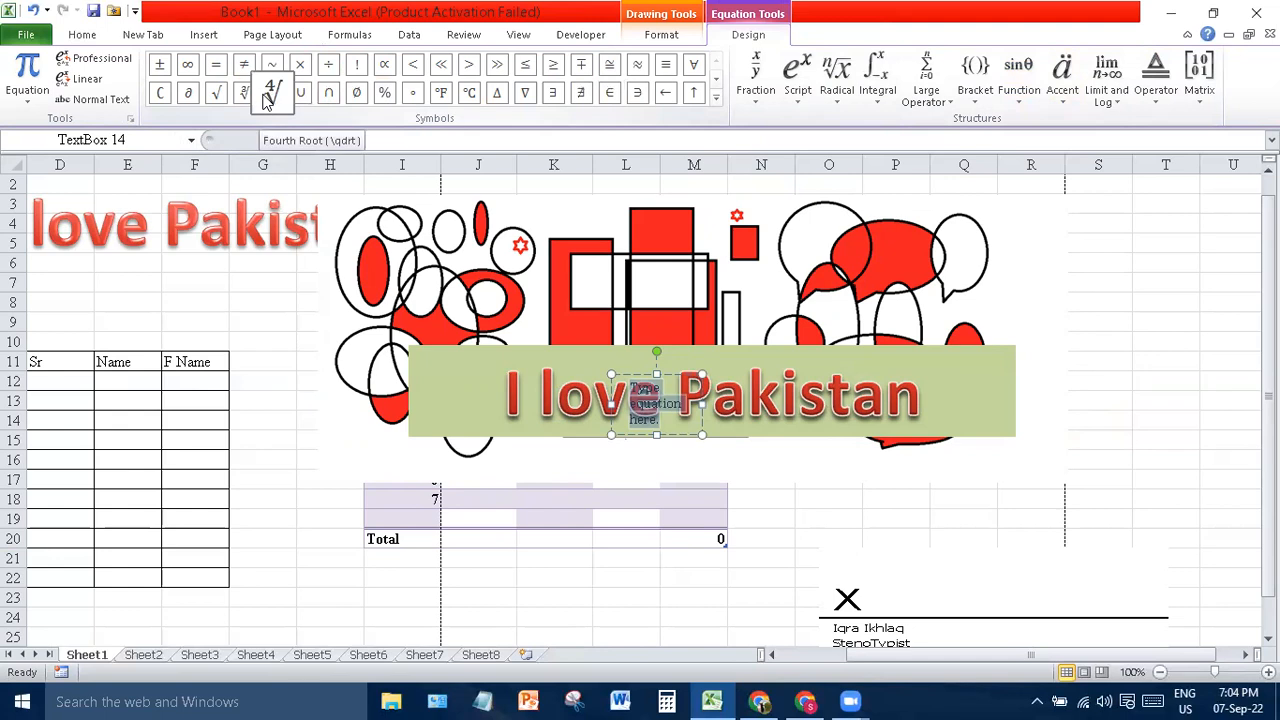
- Set the equation to Linear and Normal Text, and move it to around F7
{"action": "left_click", "coordinate": [86, 78]}
{"action": "left_click", "coordinate": [108, 104]}
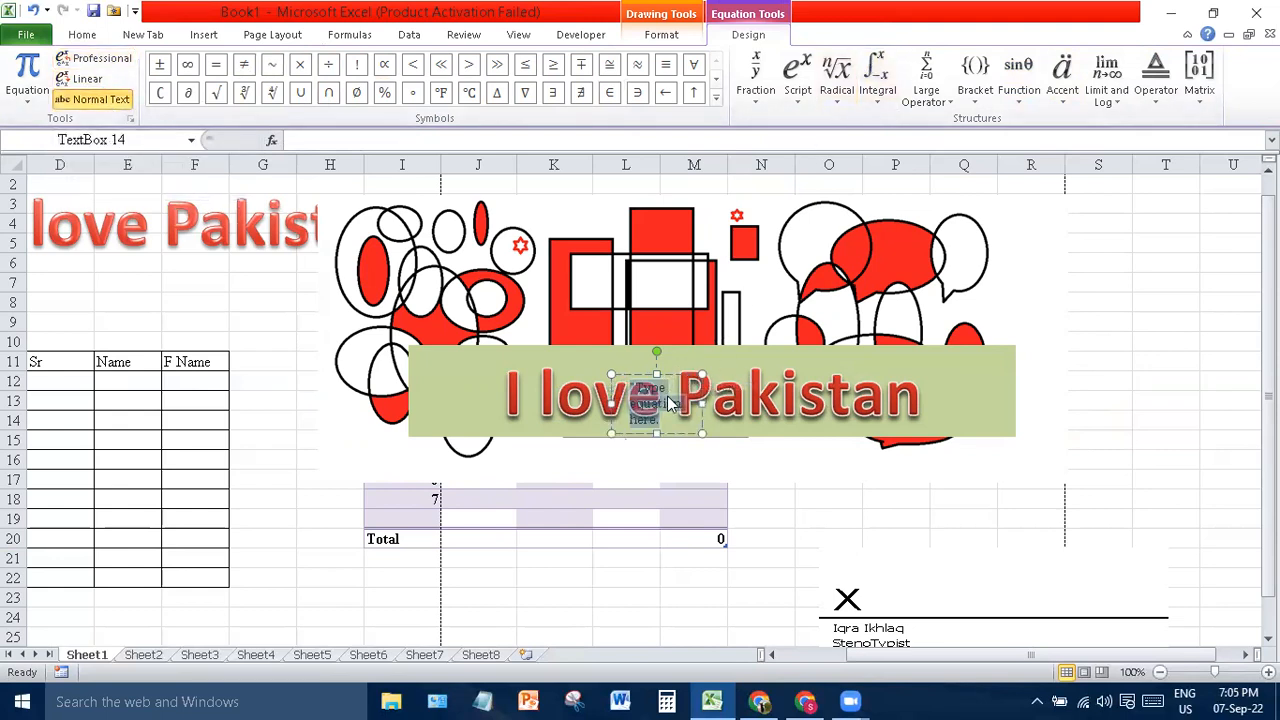
{"action": "left_click_drag", "start_coordinate": [681, 441], "coordinate": [222, 345]}
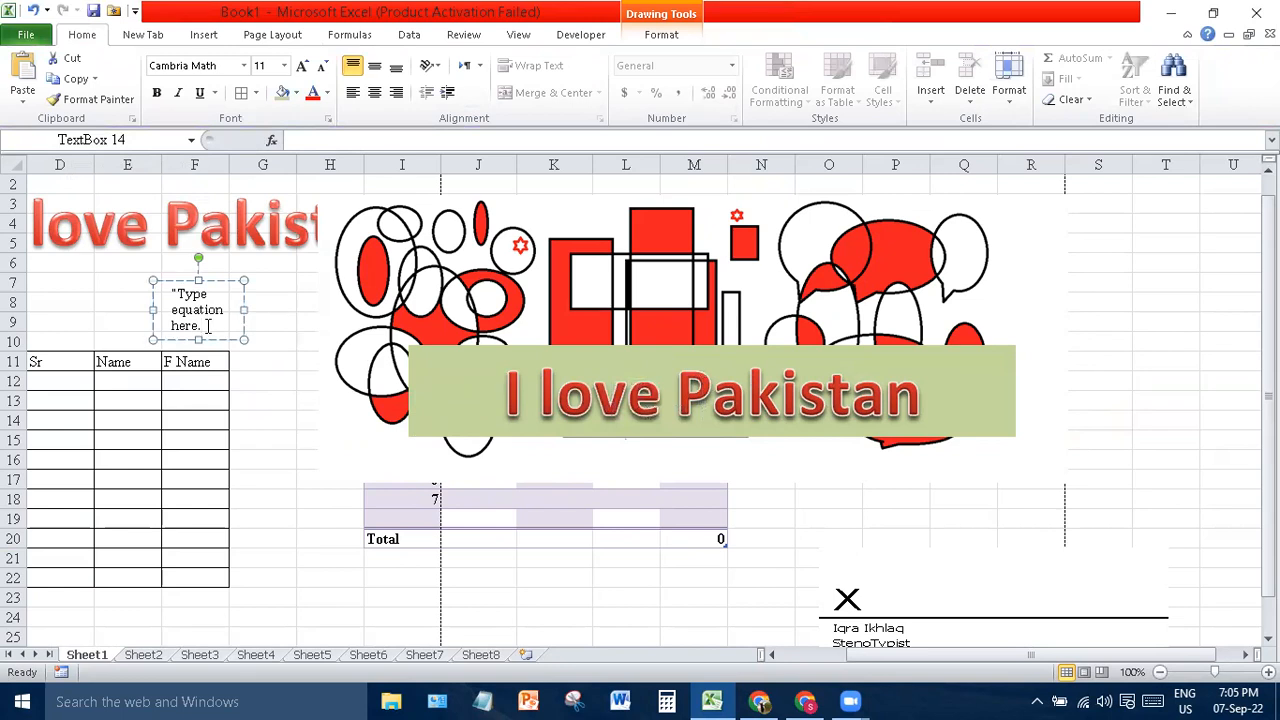
- Browse the Symbol dialog, cancel without inserting anything, and select cell T7
{"action": "left_click", "coordinate": [676, 34]}
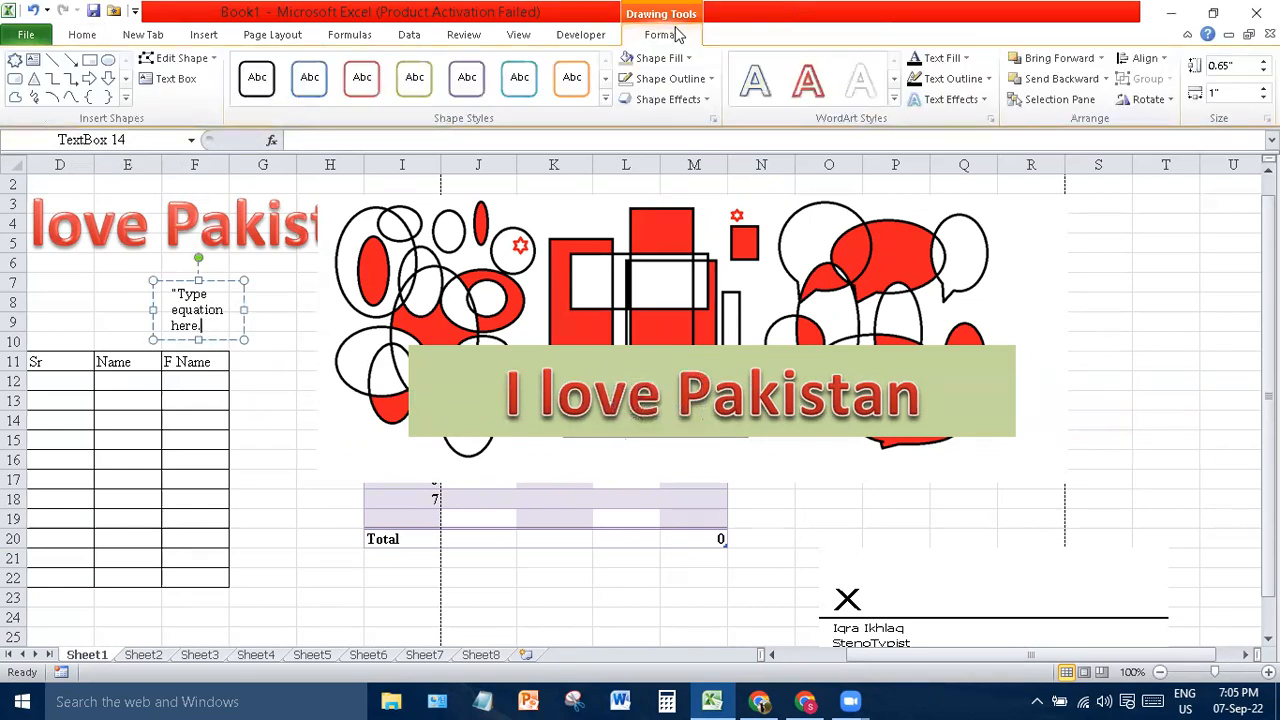
{"action": "left_click", "coordinate": [321, 347]}
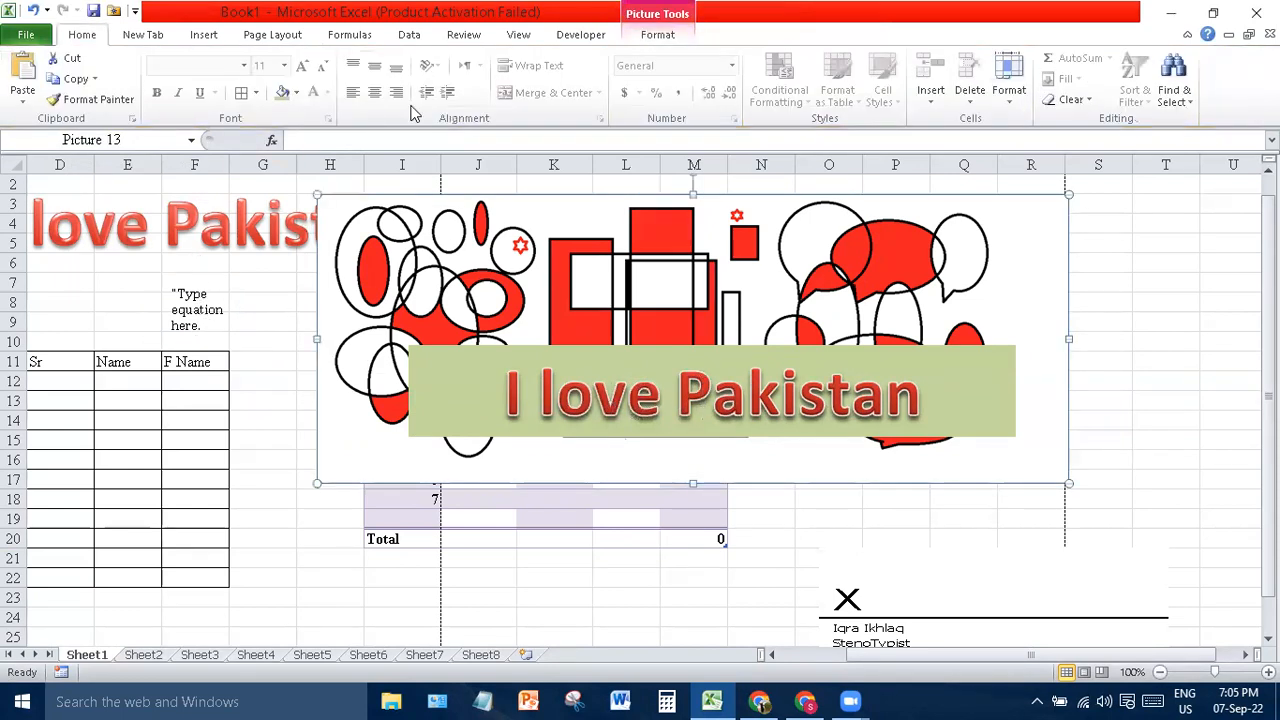
{"action": "left_click", "coordinate": [205, 36]}
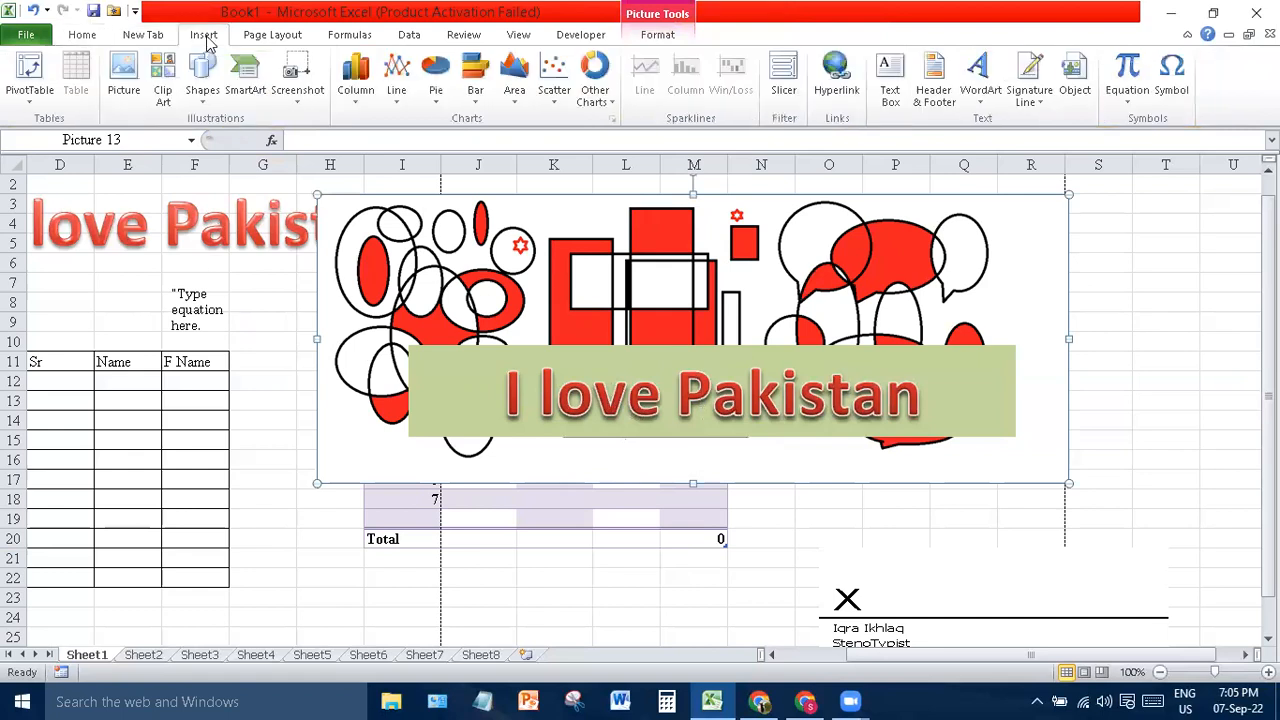
{"action": "left_click", "coordinate": [1171, 78]}
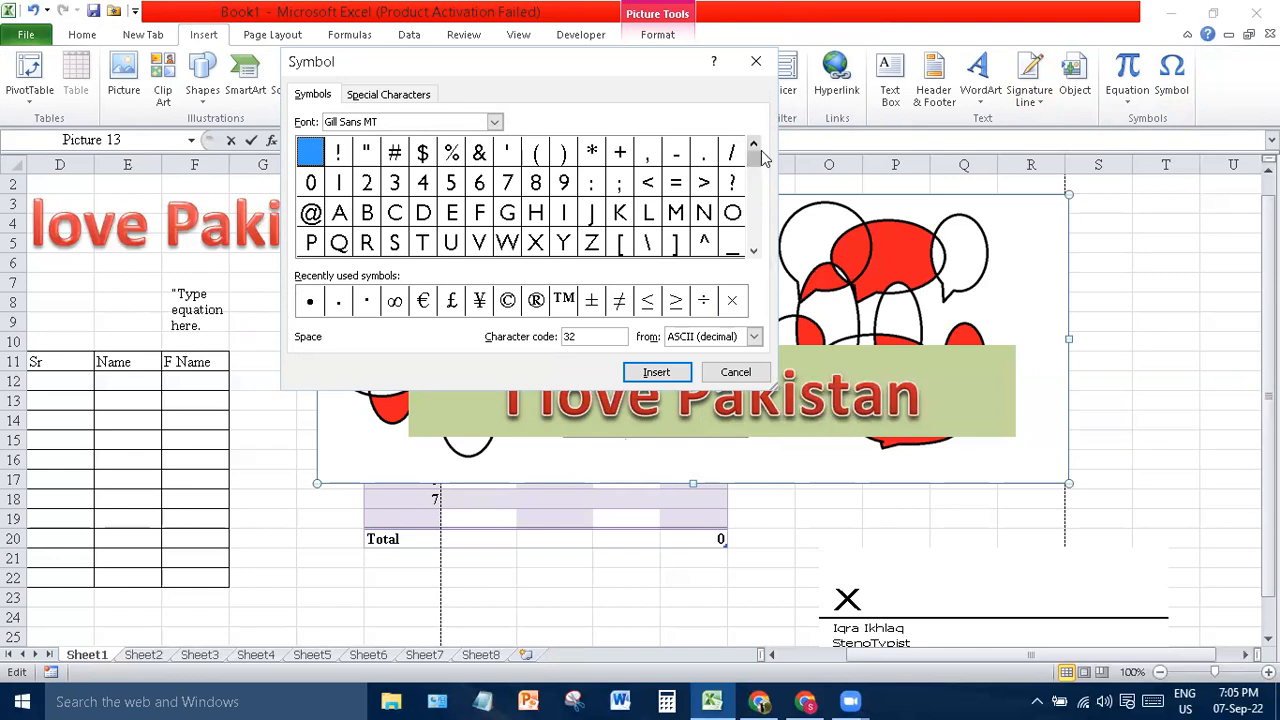
{"action": "left_click_drag", "start_coordinate": [754, 170], "coordinate": [754, 190]}
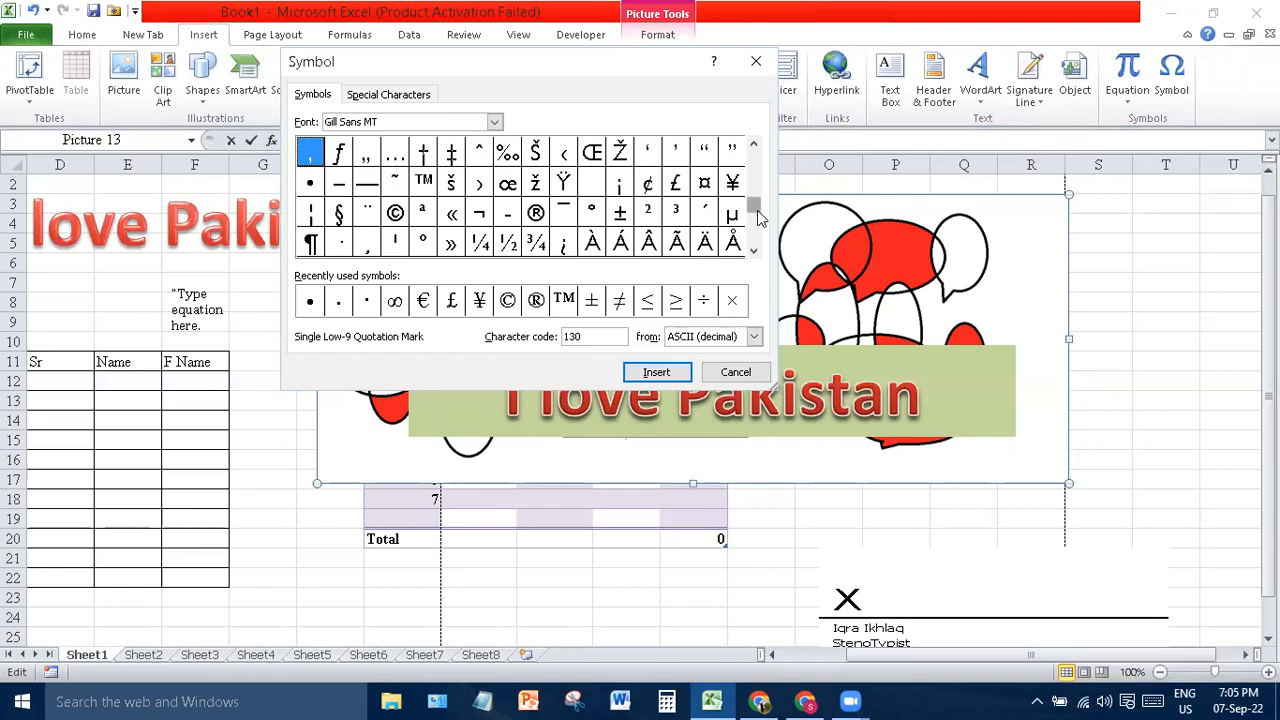
{"action": "left_click_drag", "start_coordinate": [758, 210], "coordinate": [760, 258]}
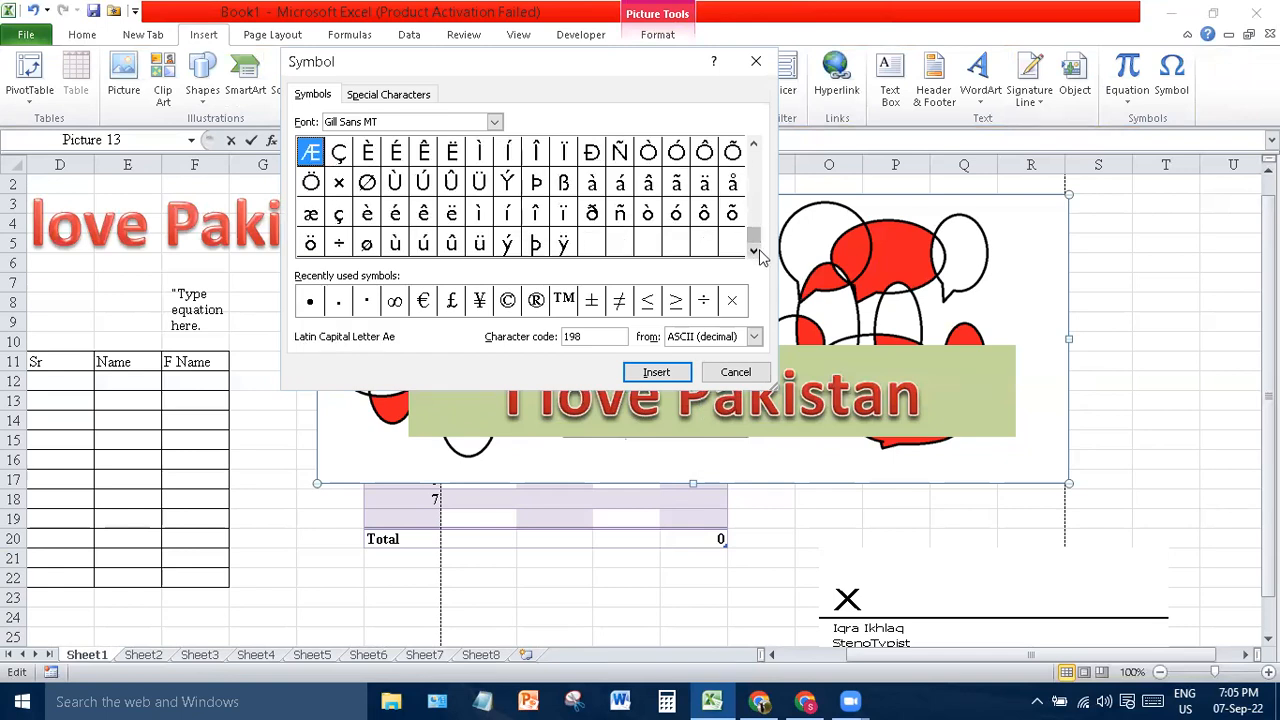
{"action": "left_click", "coordinate": [735, 373]}
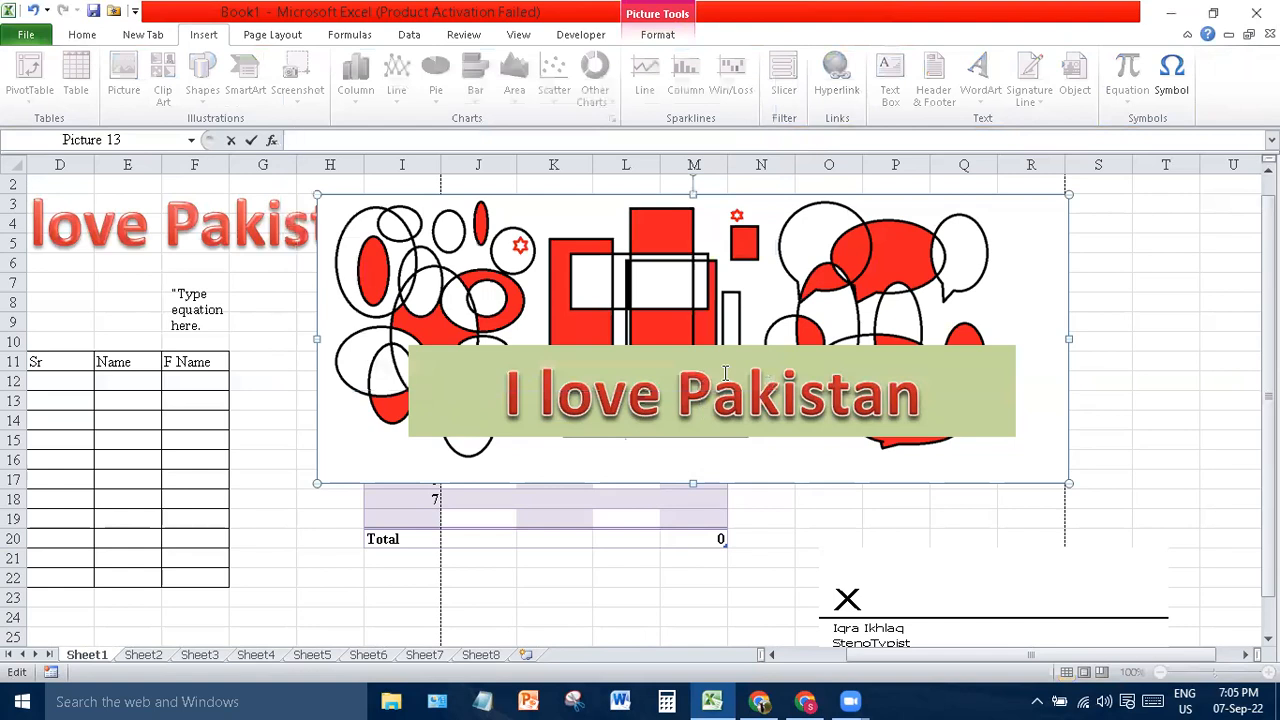
{"action": "left_click", "coordinate": [1192, 282]}
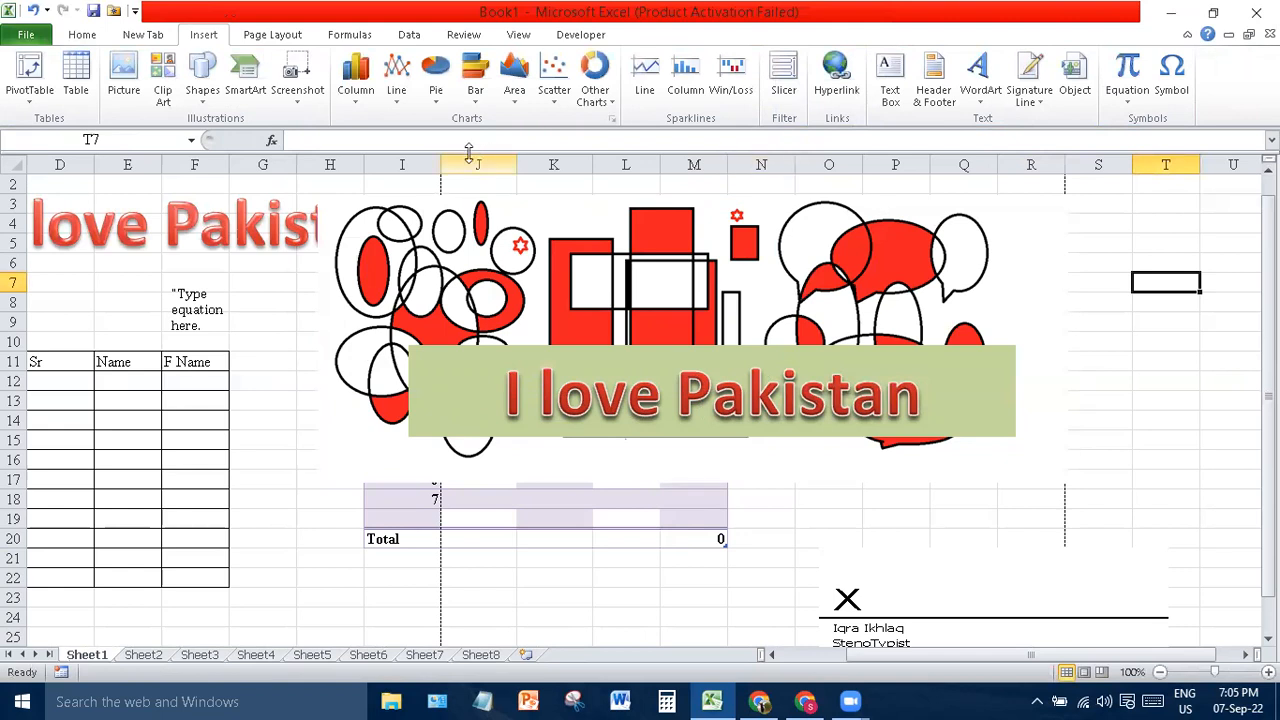
- On Sheet2, try the Aspect theme and then the Foundry theme on the workbook
{"action": "left_click", "coordinate": [277, 40]}
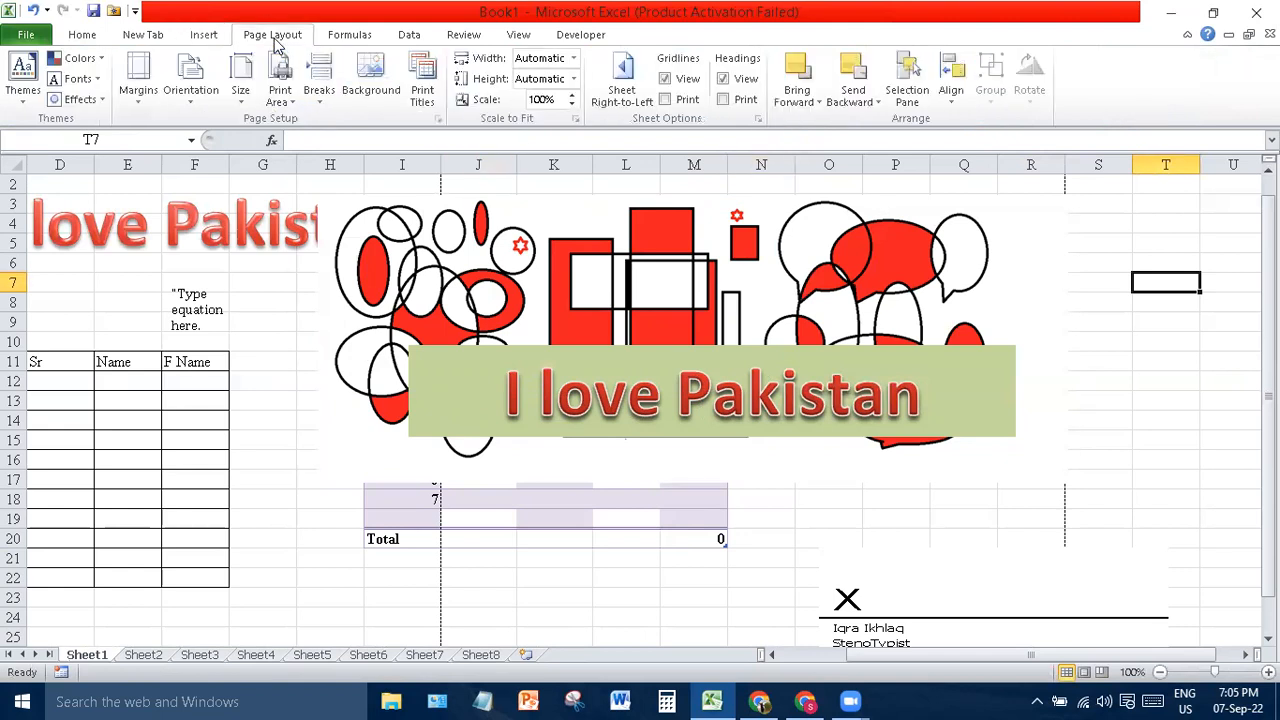
{"action": "left_click", "coordinate": [24, 66]}
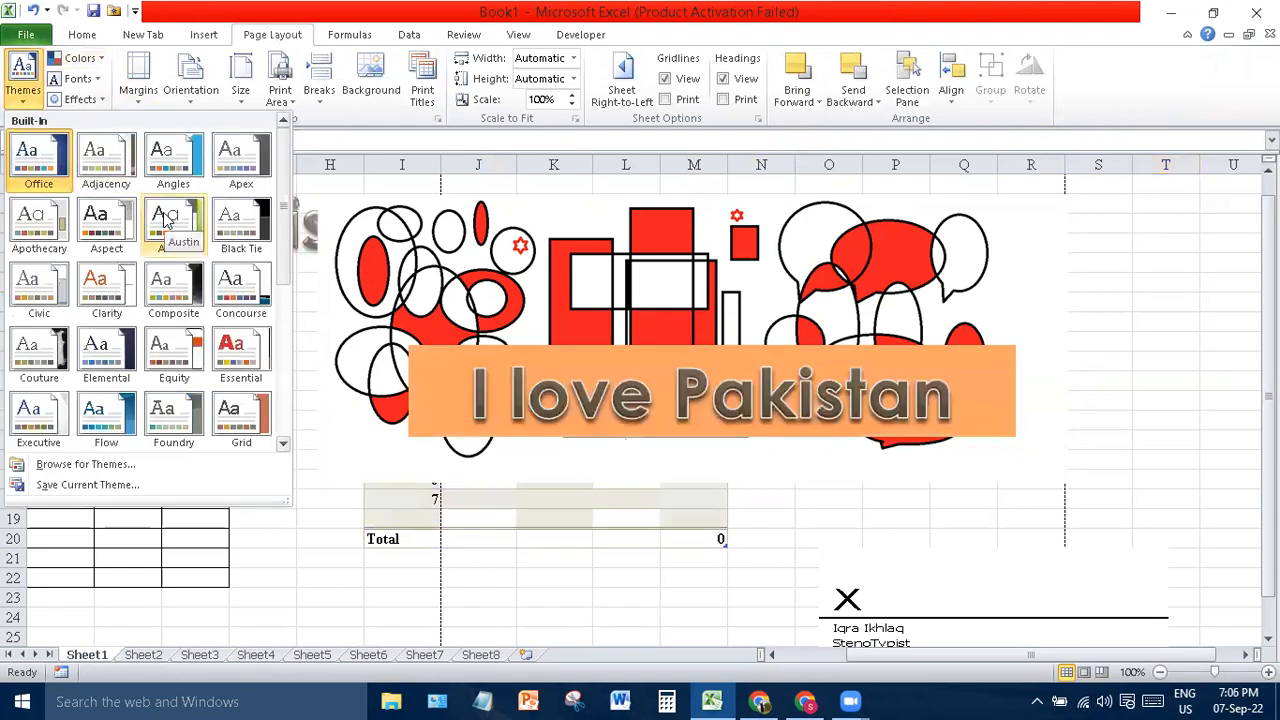
{"action": "left_click", "coordinate": [143, 660]}
{"action": "left_click", "coordinate": [143, 656]}
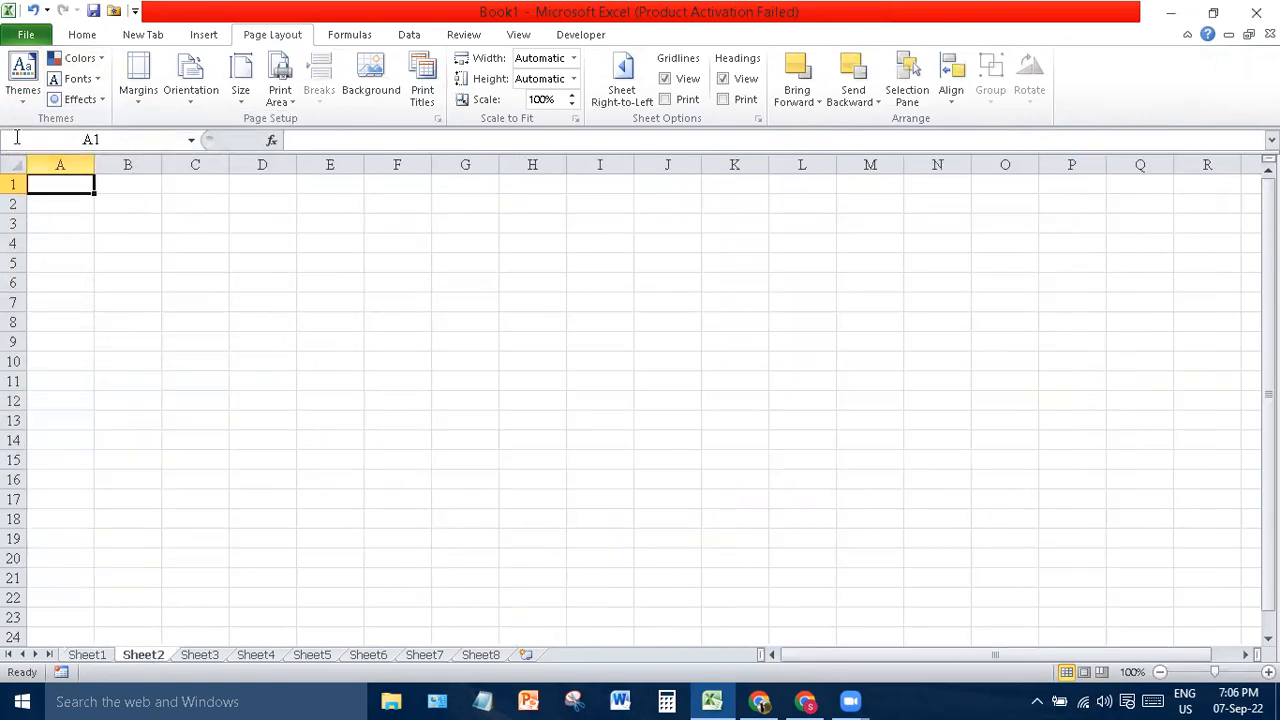
{"action": "left_click", "coordinate": [23, 76]}
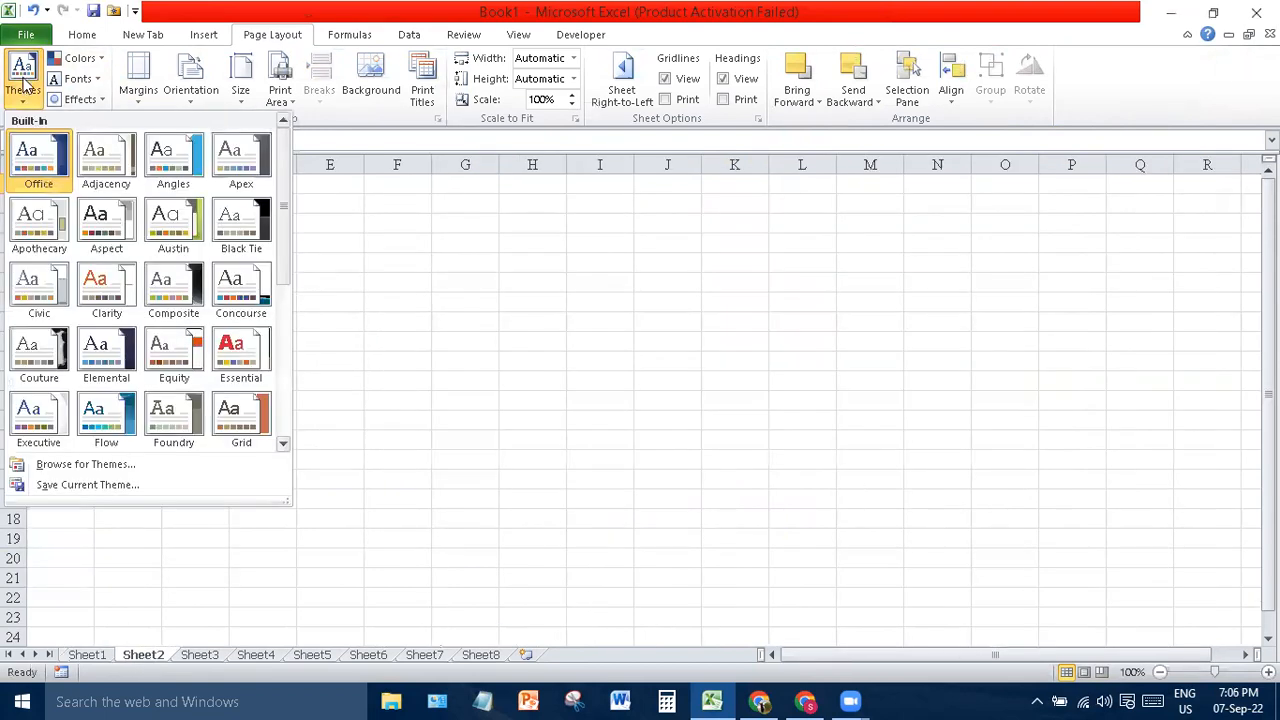
{"action": "left_click", "coordinate": [107, 240]}
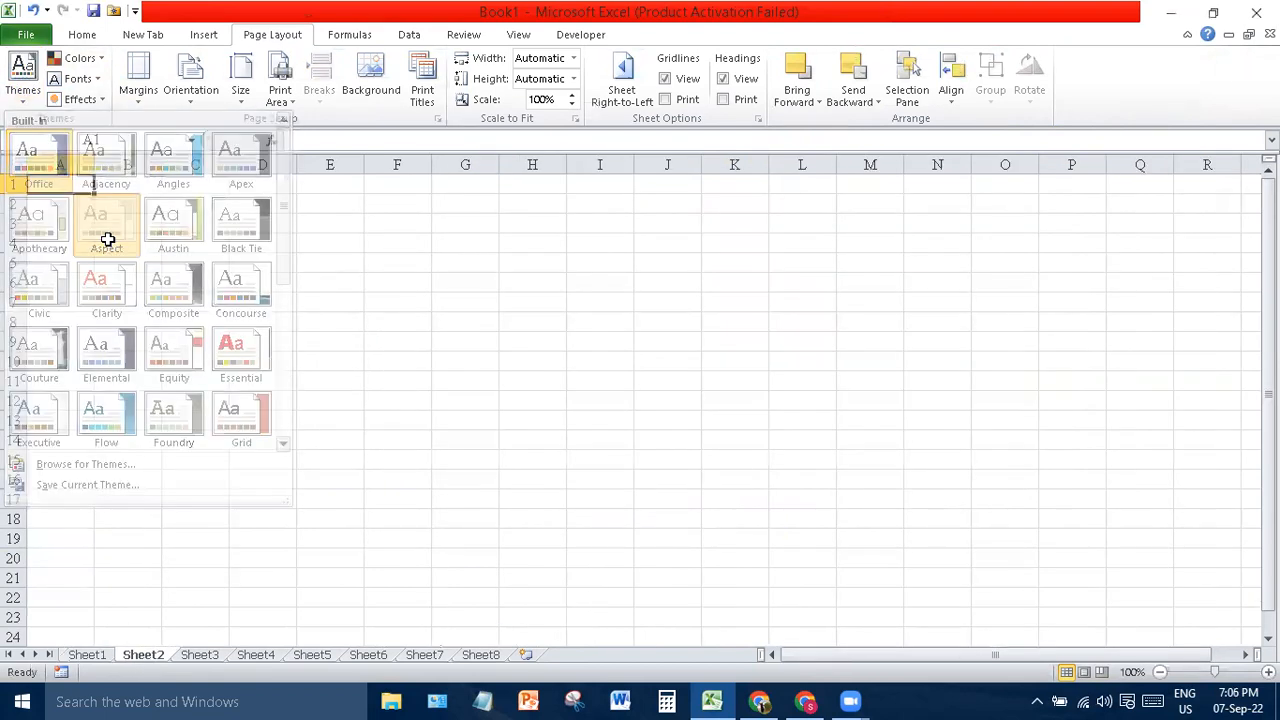
{"action": "left_click", "coordinate": [23, 80]}
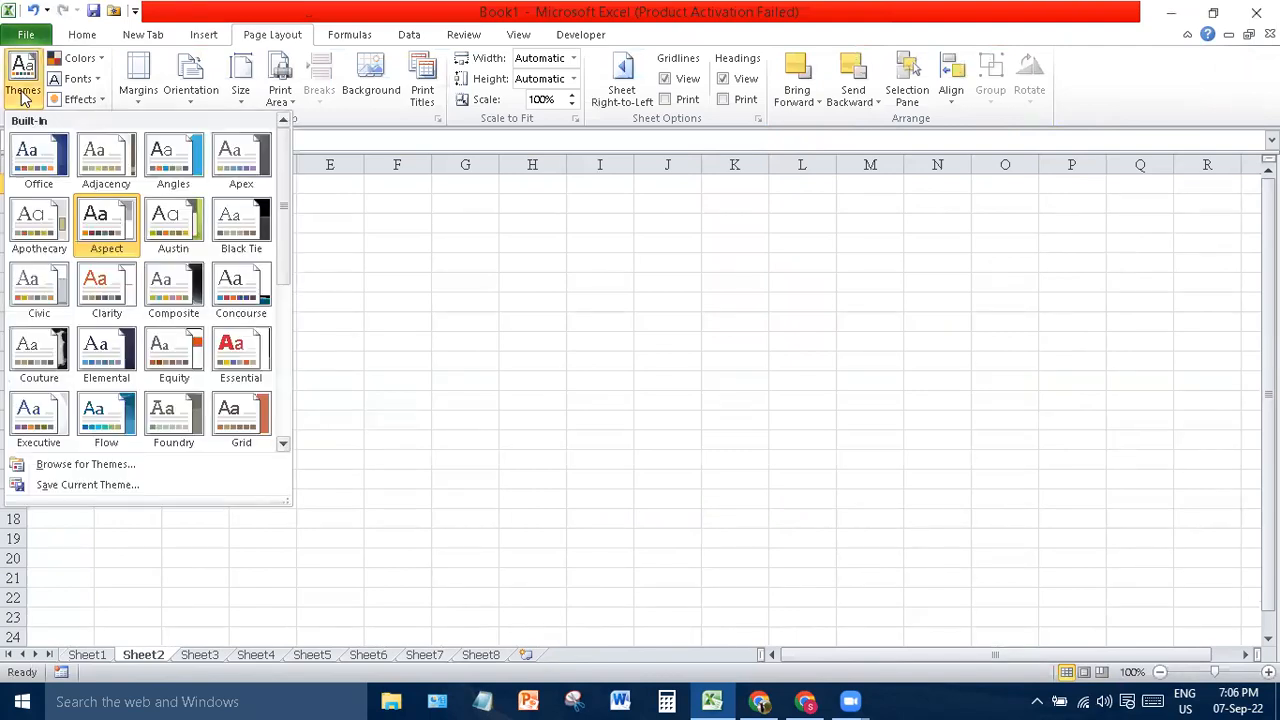
{"action": "left_click", "coordinate": [187, 397]}
{"action": "left_click", "coordinate": [305, 496]}
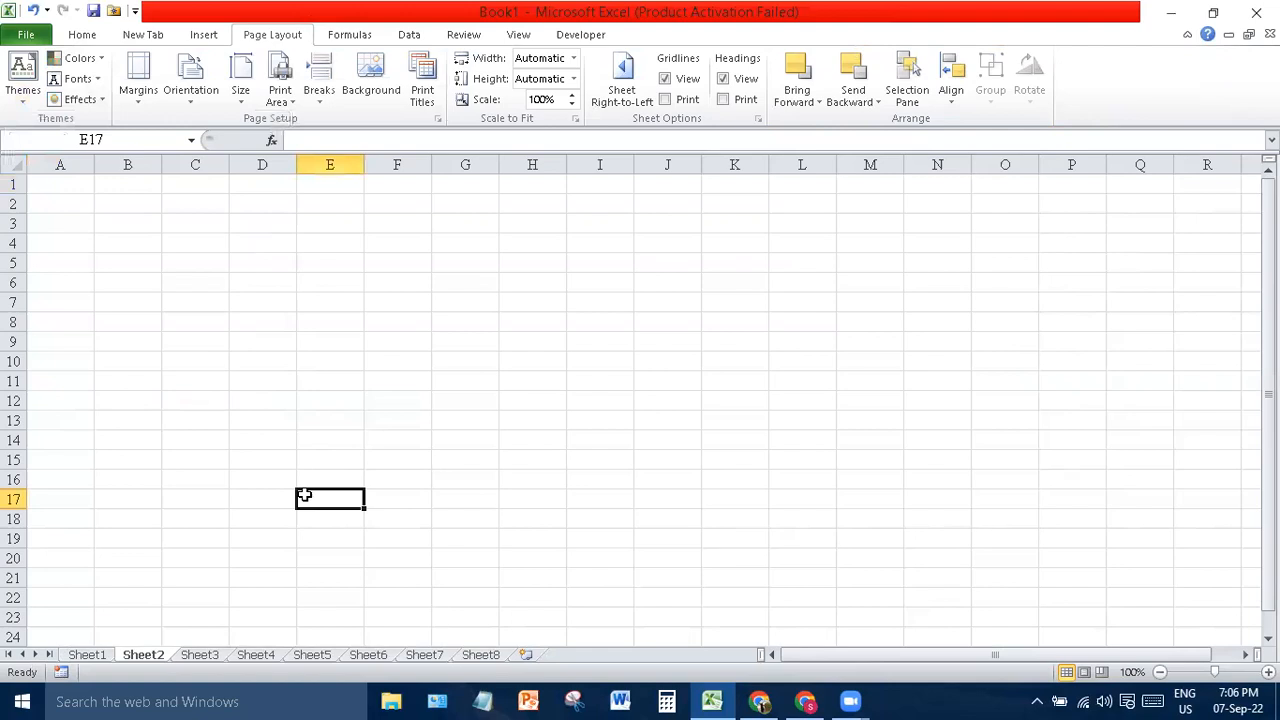
- Browse the theme colour sets, then select cells A1 through H19
{"action": "left_click", "coordinate": [80, 58]}
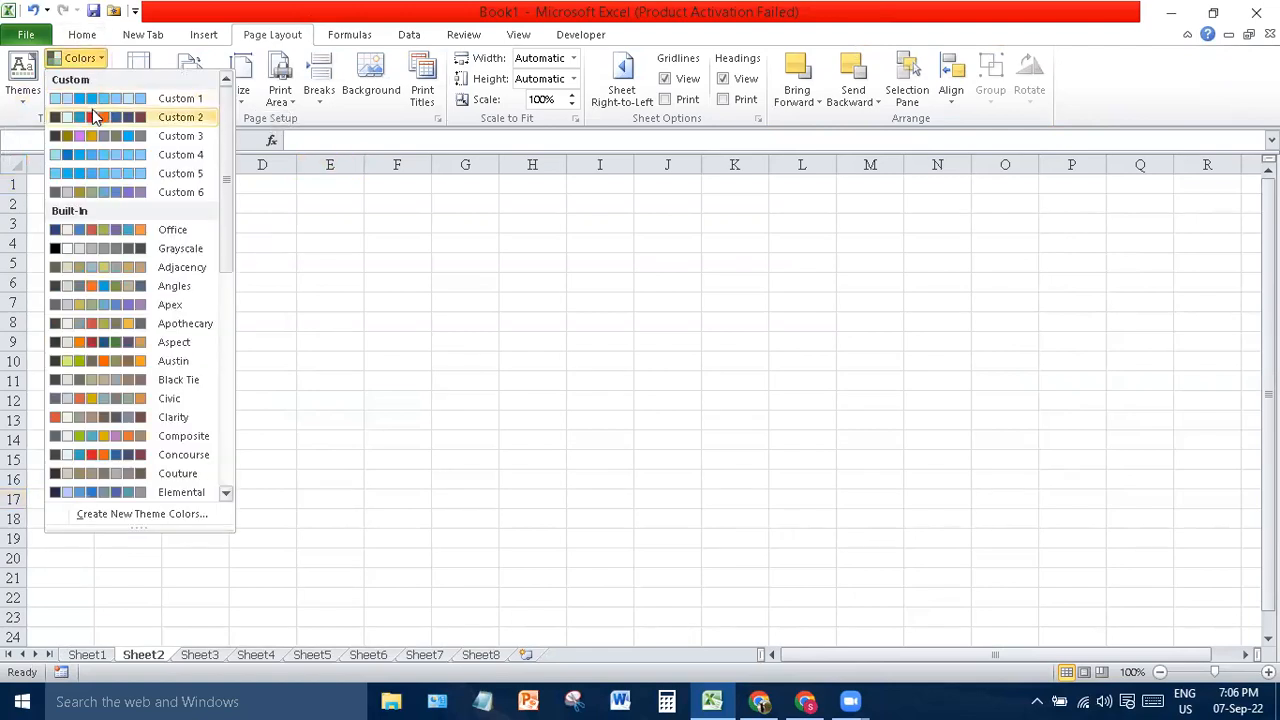
{"action": "left_click", "coordinate": [96, 154]}
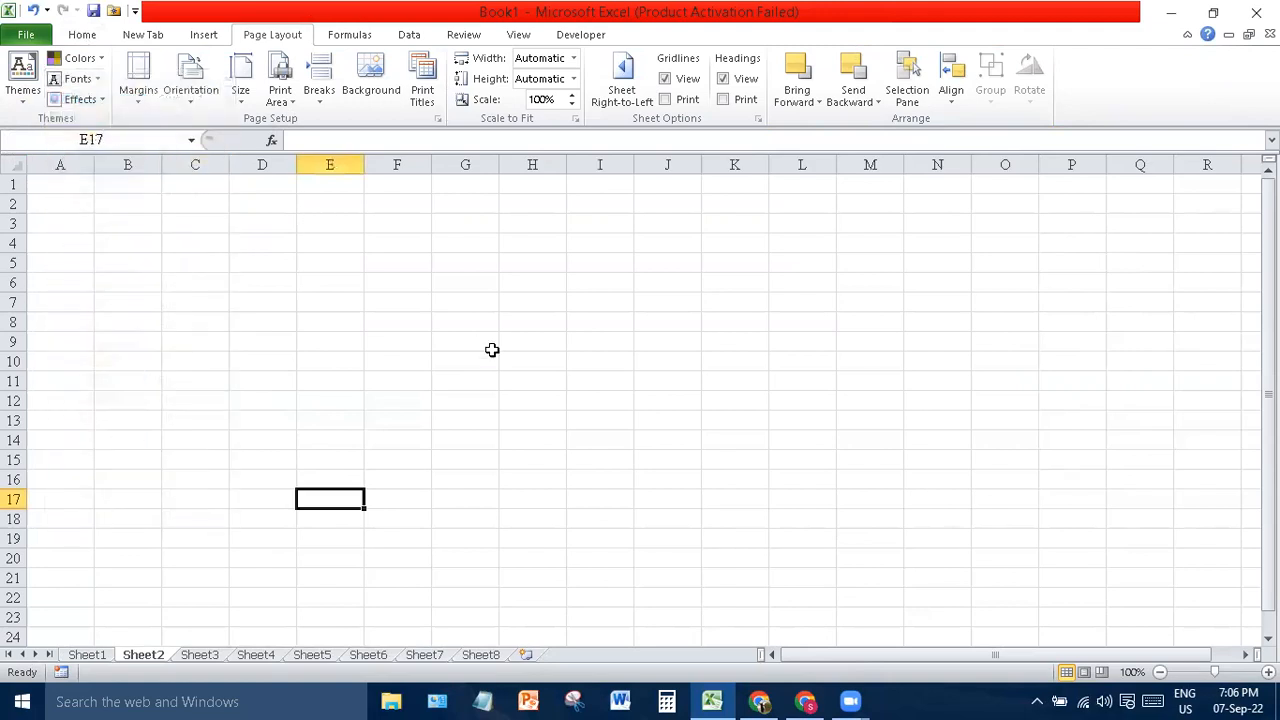
{"action": "key", "text": "ctrl+a"}
{"action": "left_click_drag", "start_coordinate": [151, 295], "coordinate": [489, 514]}
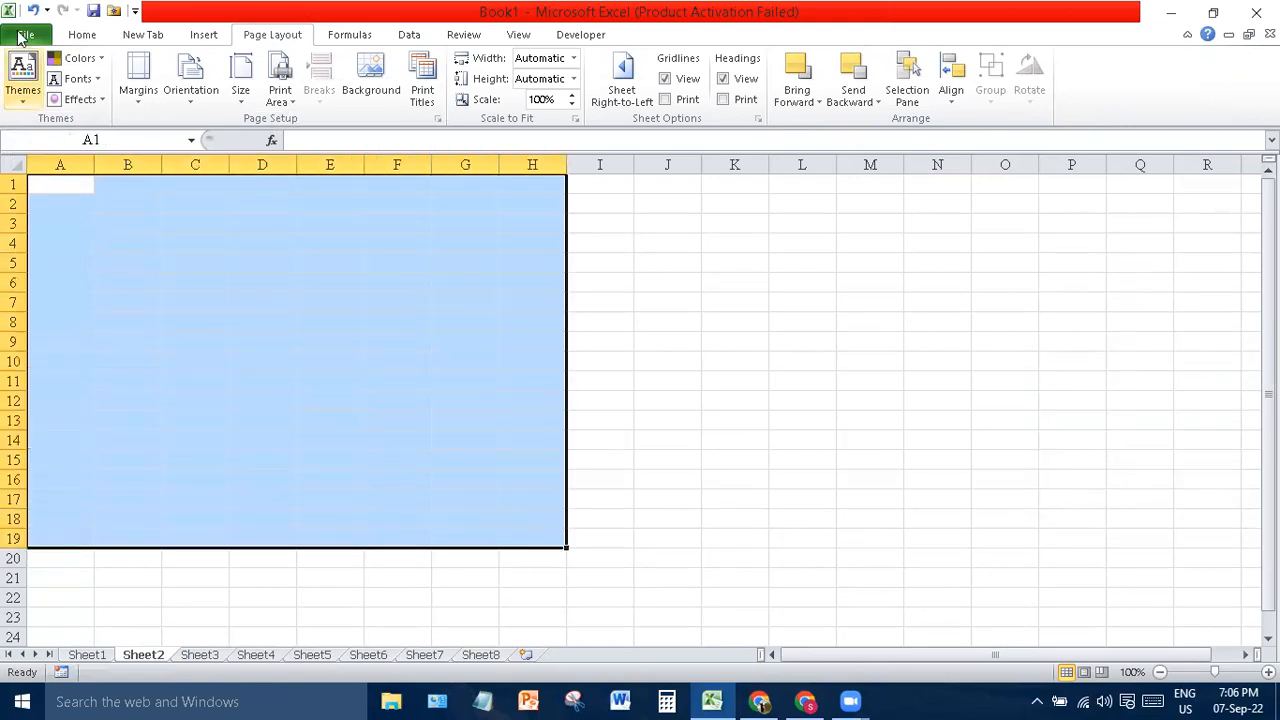
- Apply the Flow theme, look over its colour sets, and choose Austin effects
{"action": "left_click", "coordinate": [24, 72]}
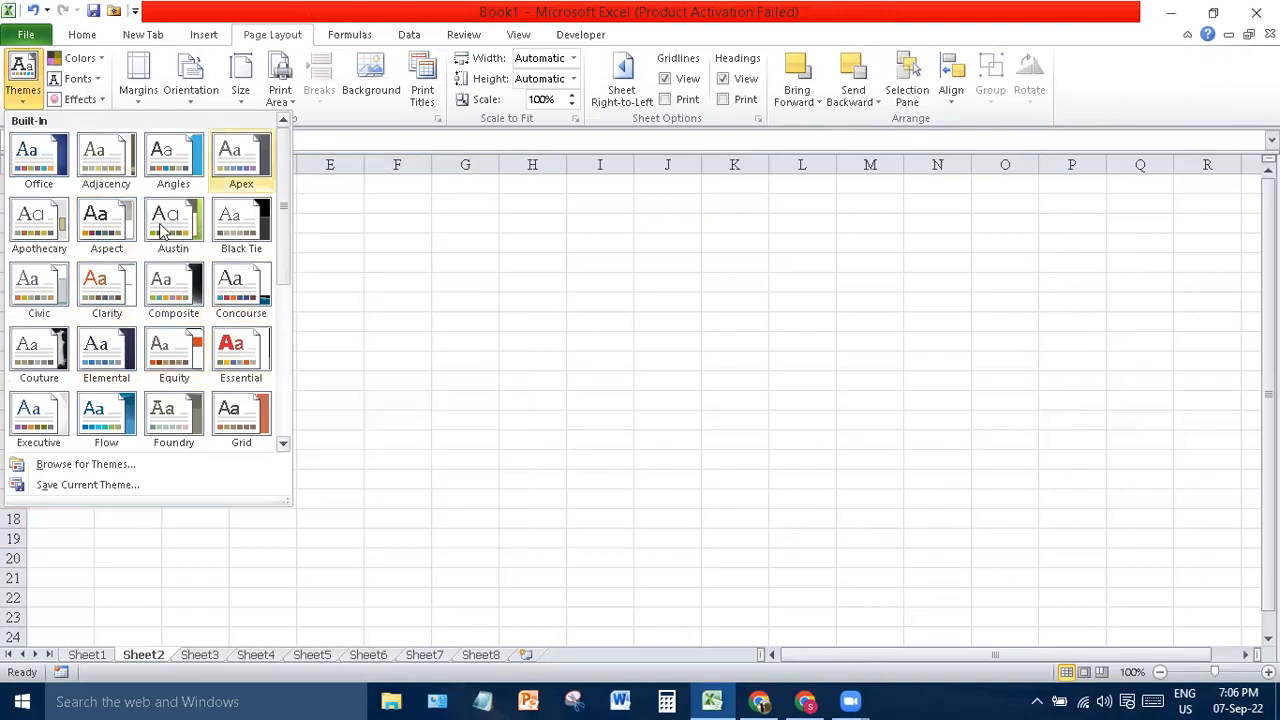
{"action": "left_click", "coordinate": [108, 396]}
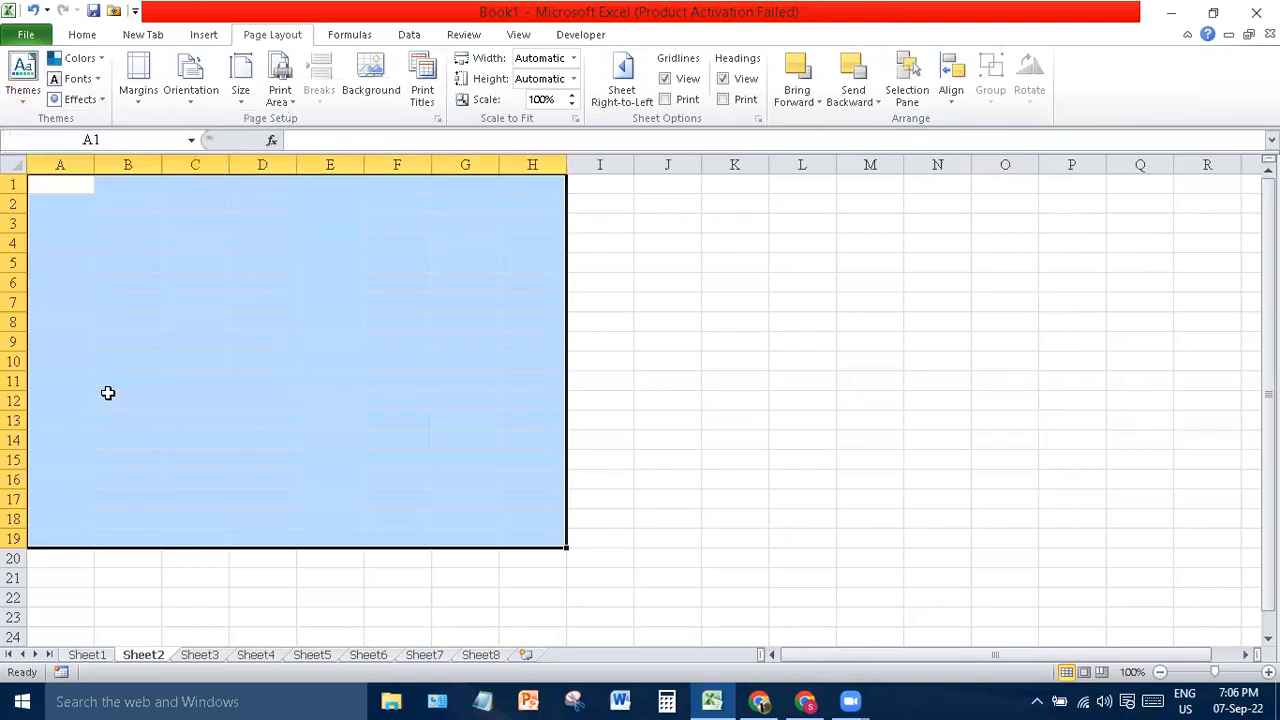
{"action": "left_click", "coordinate": [72, 60]}
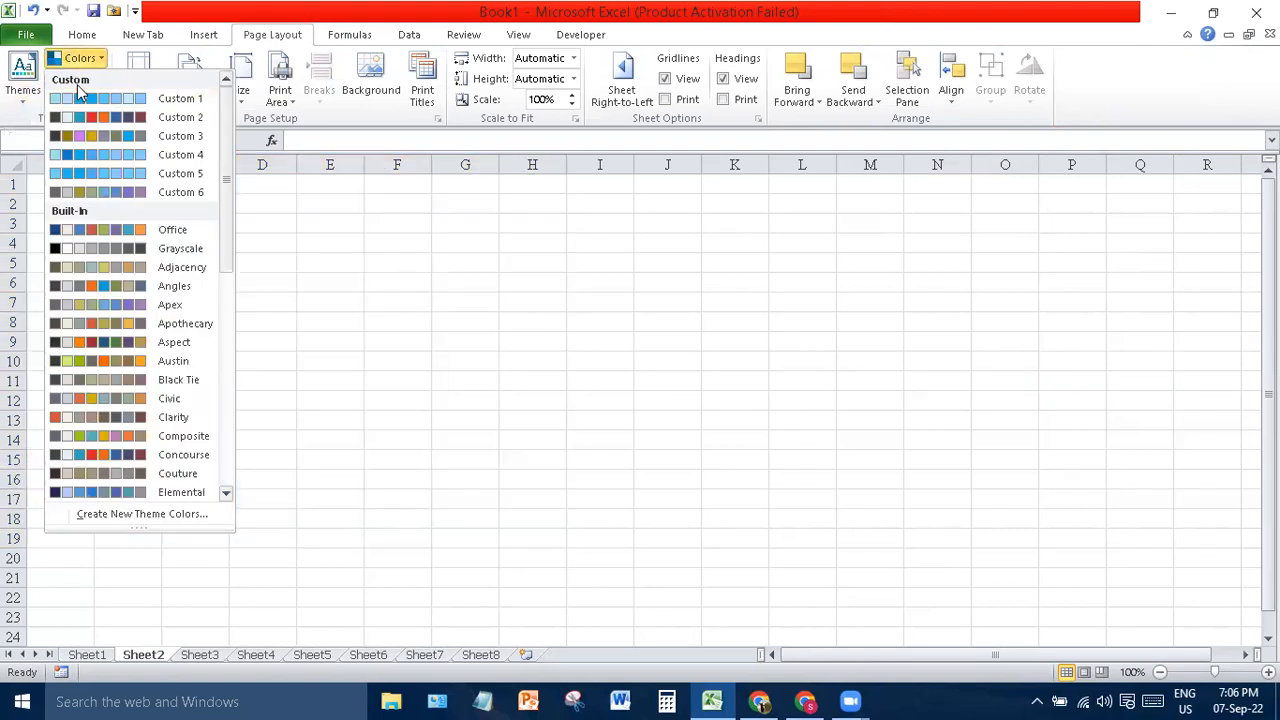
{"action": "left_click", "coordinate": [82, 58]}
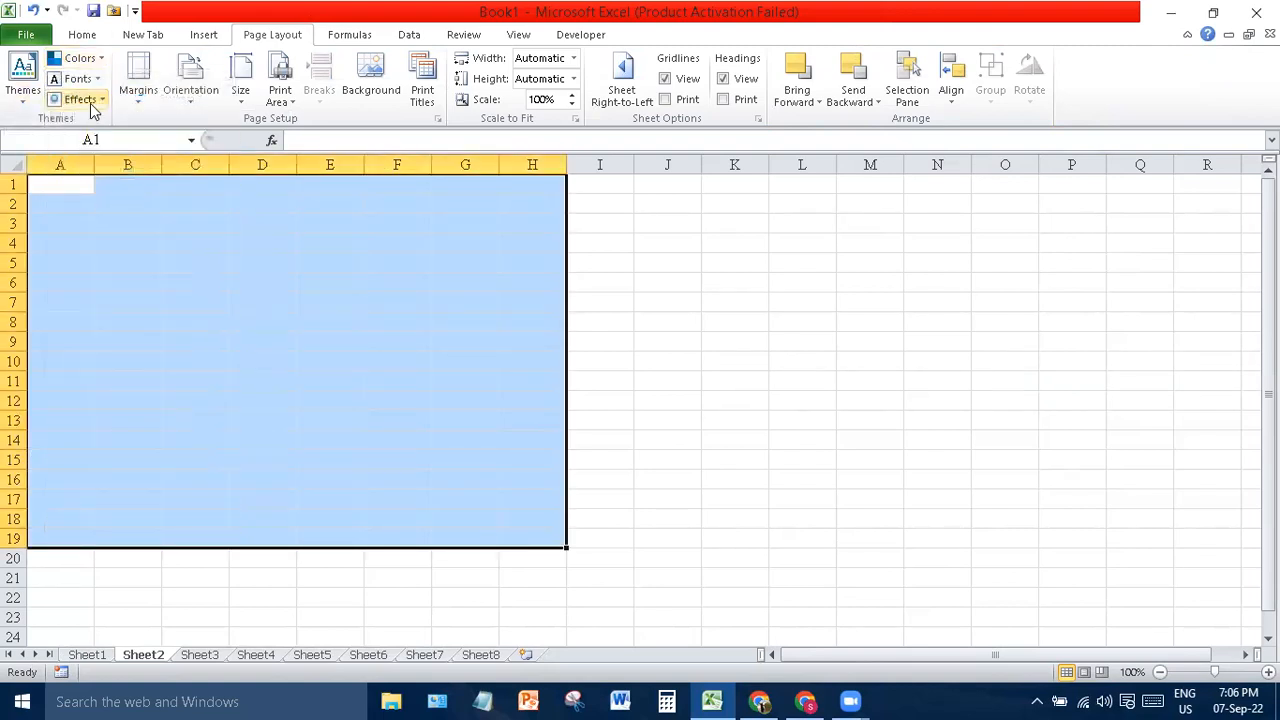
{"action": "left_click", "coordinate": [80, 99]}
{"action": "left_click", "coordinate": [215, 222]}
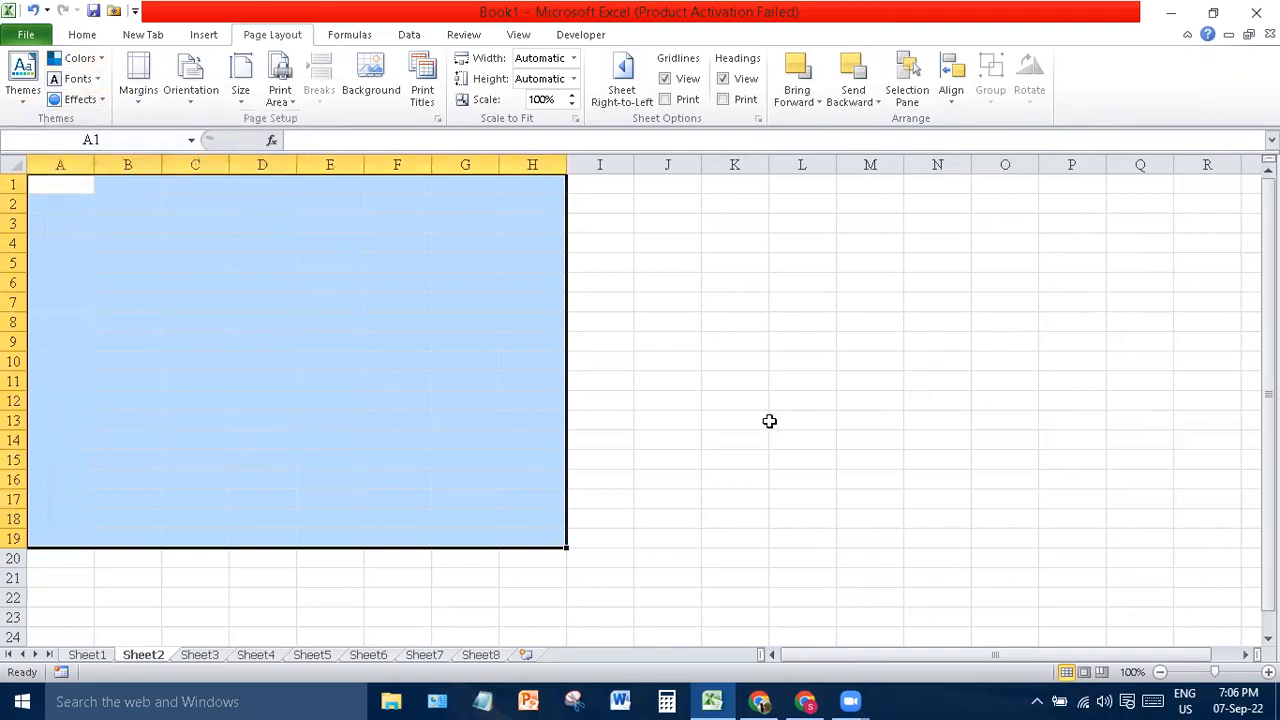
- Browse the Margins, Orientation and Size presets without changing anything
{"action": "left_click", "coordinate": [142, 103]}
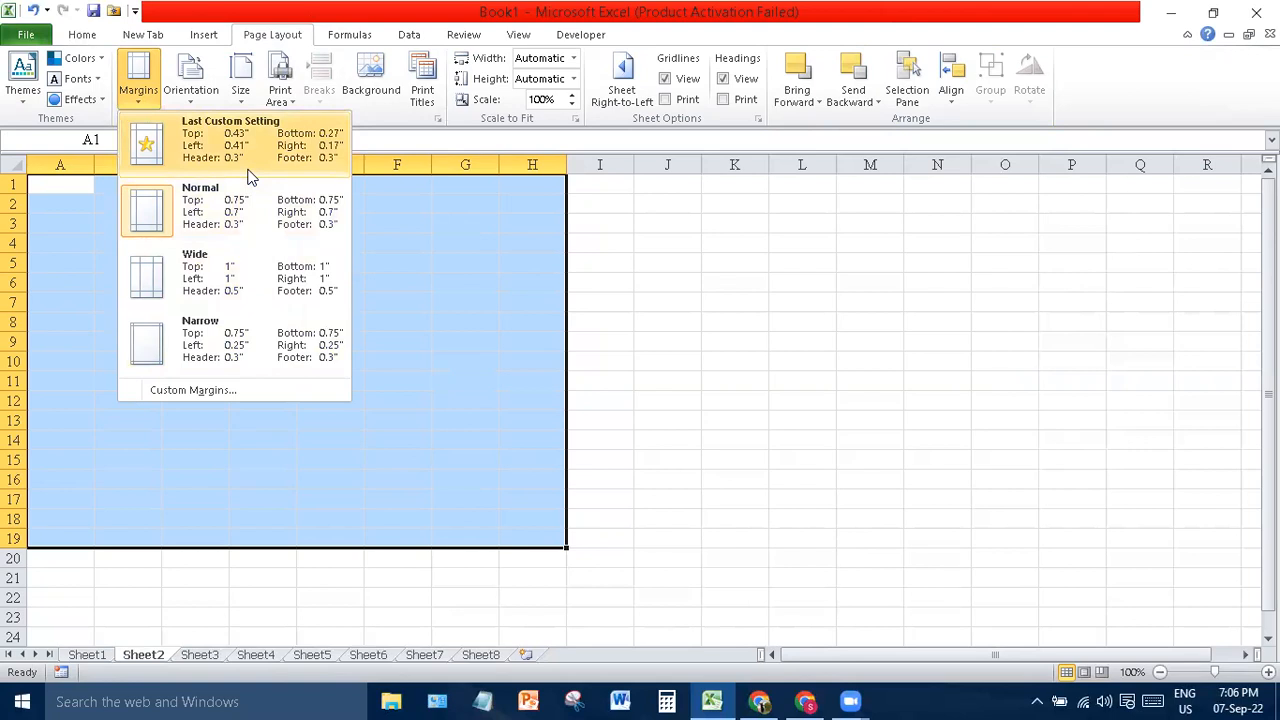
{"action": "left_click", "coordinate": [197, 92]}
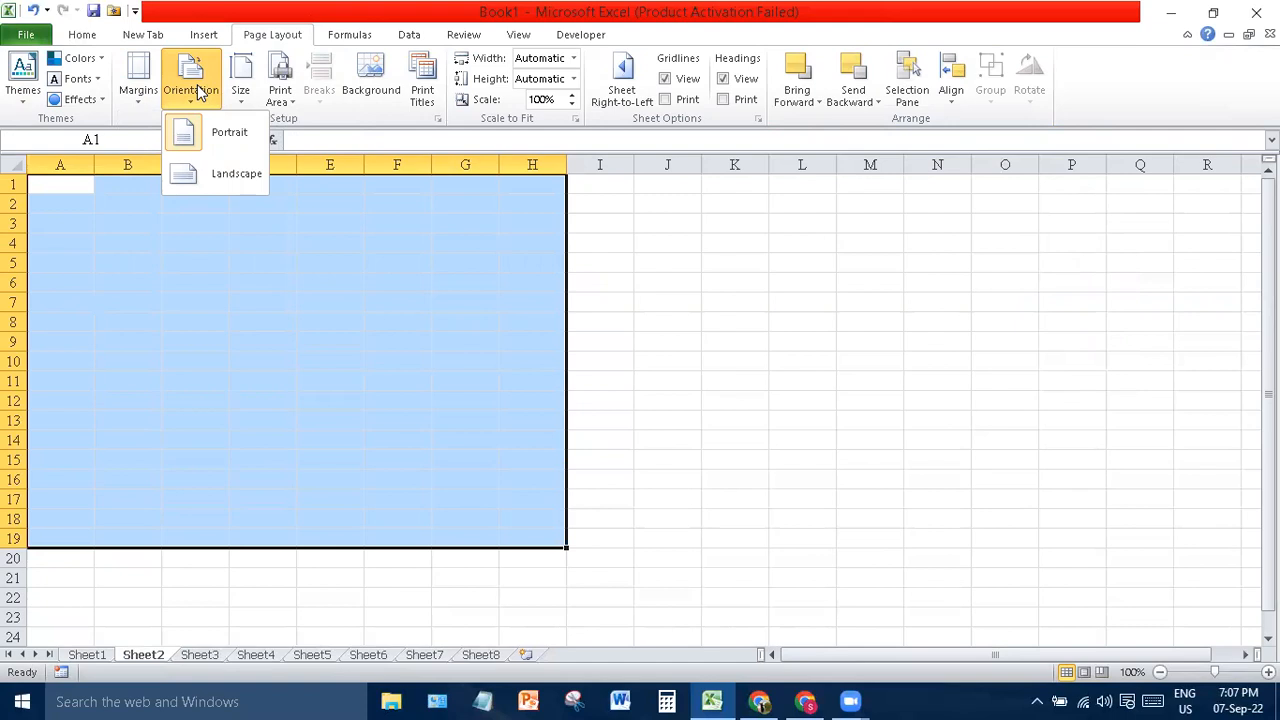
{"action": "left_click", "coordinate": [240, 90]}
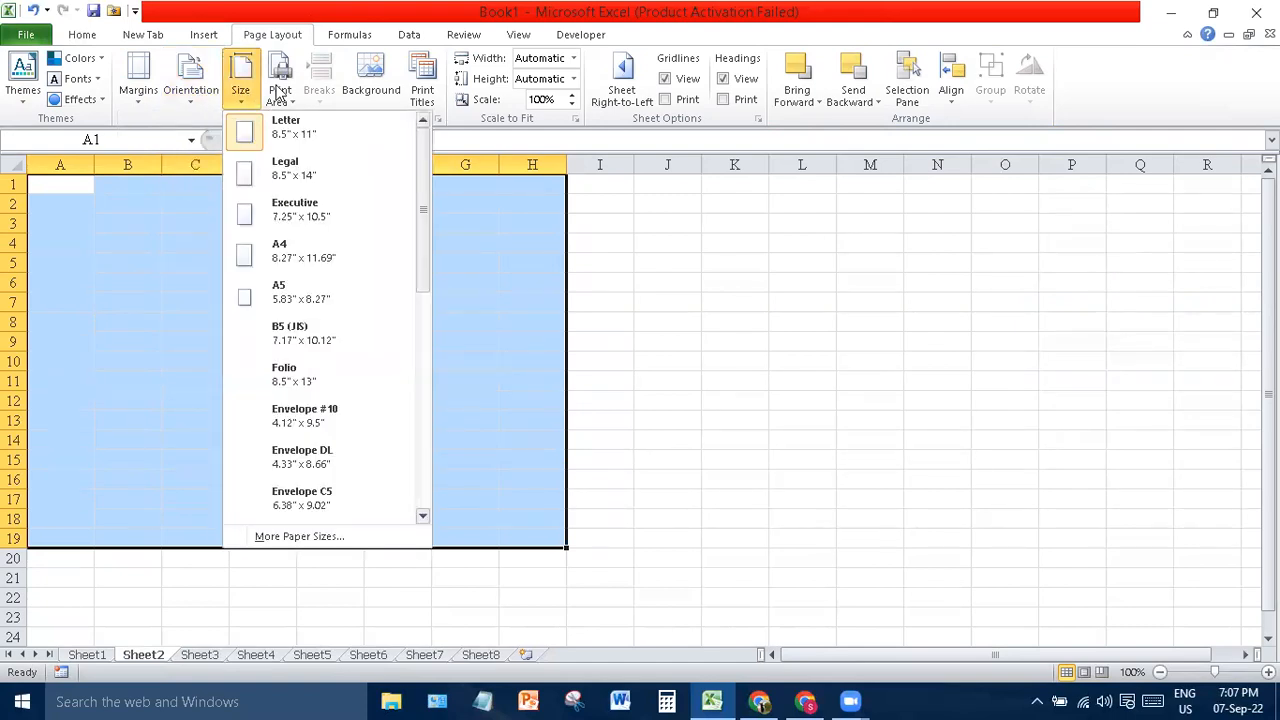
- Set A1:H19 as the print area, then select cell N16
{"action": "left_click", "coordinate": [281, 95]}
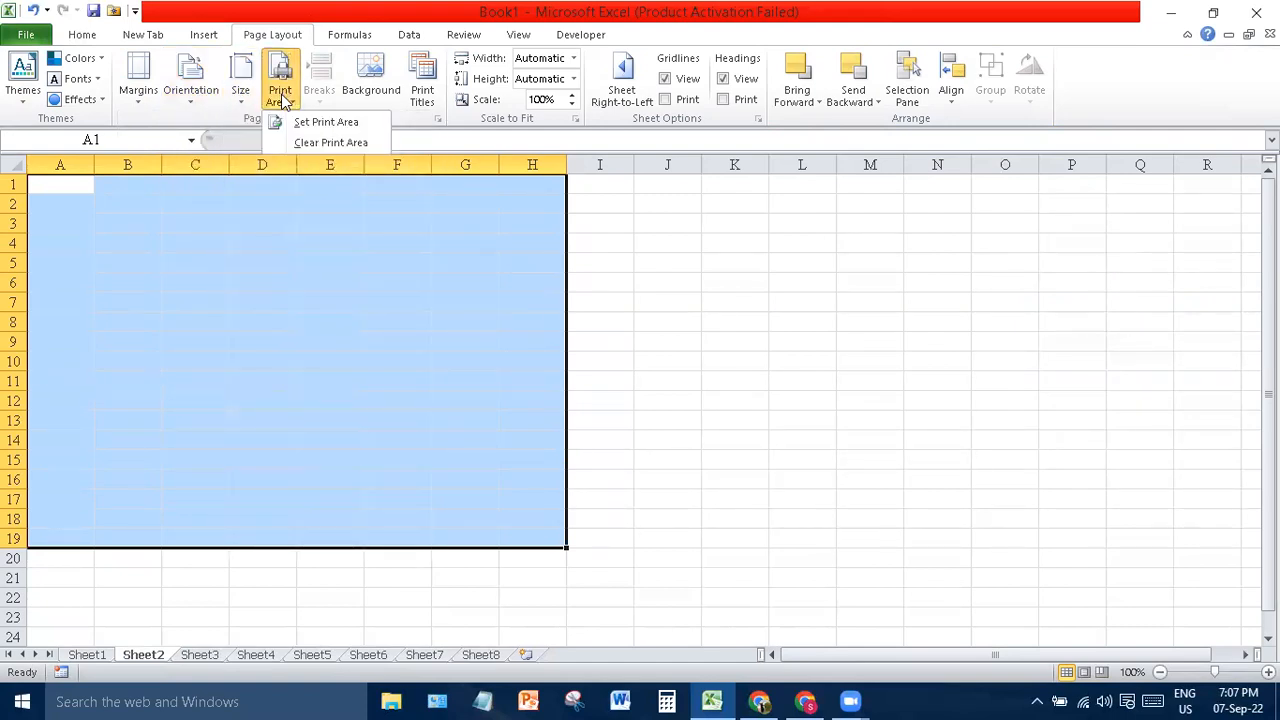
{"action": "left_click", "coordinate": [316, 122]}
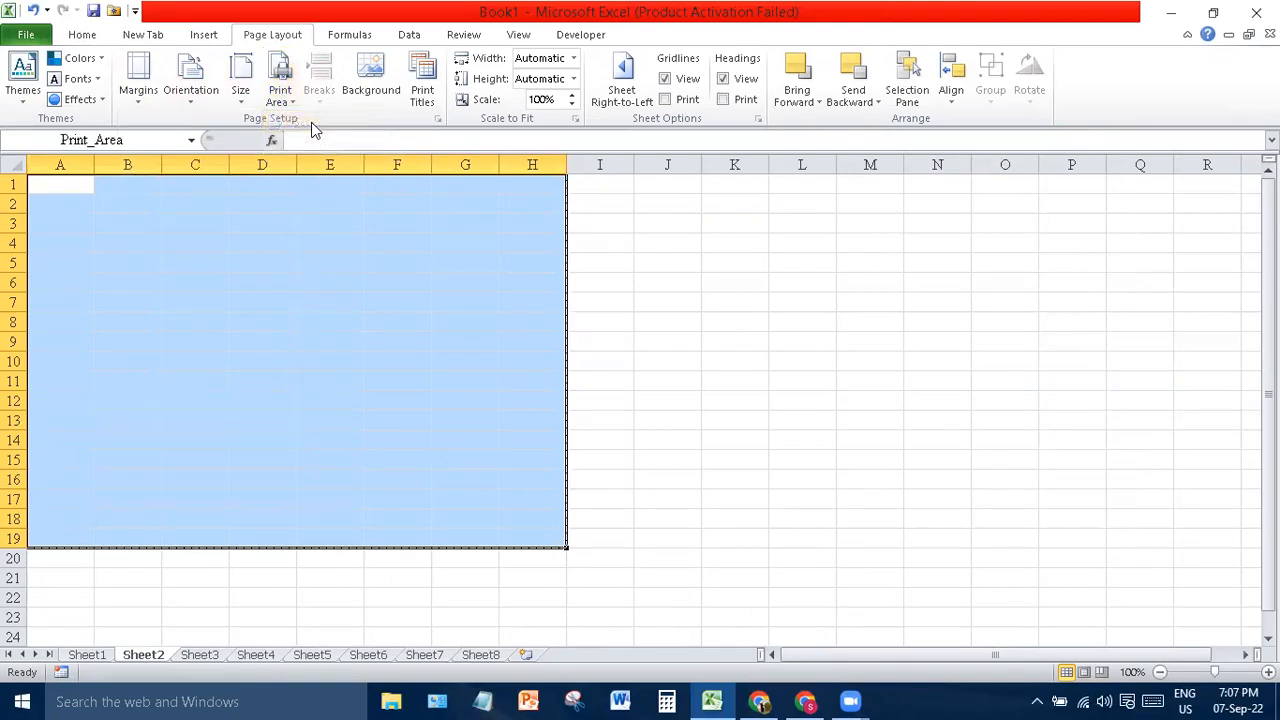
{"action": "left_click", "coordinate": [89, 202]}
{"action": "left_click_drag", "start_coordinate": [89, 202], "coordinate": [688, 512]}
{"action": "left_click", "coordinate": [908, 480]}
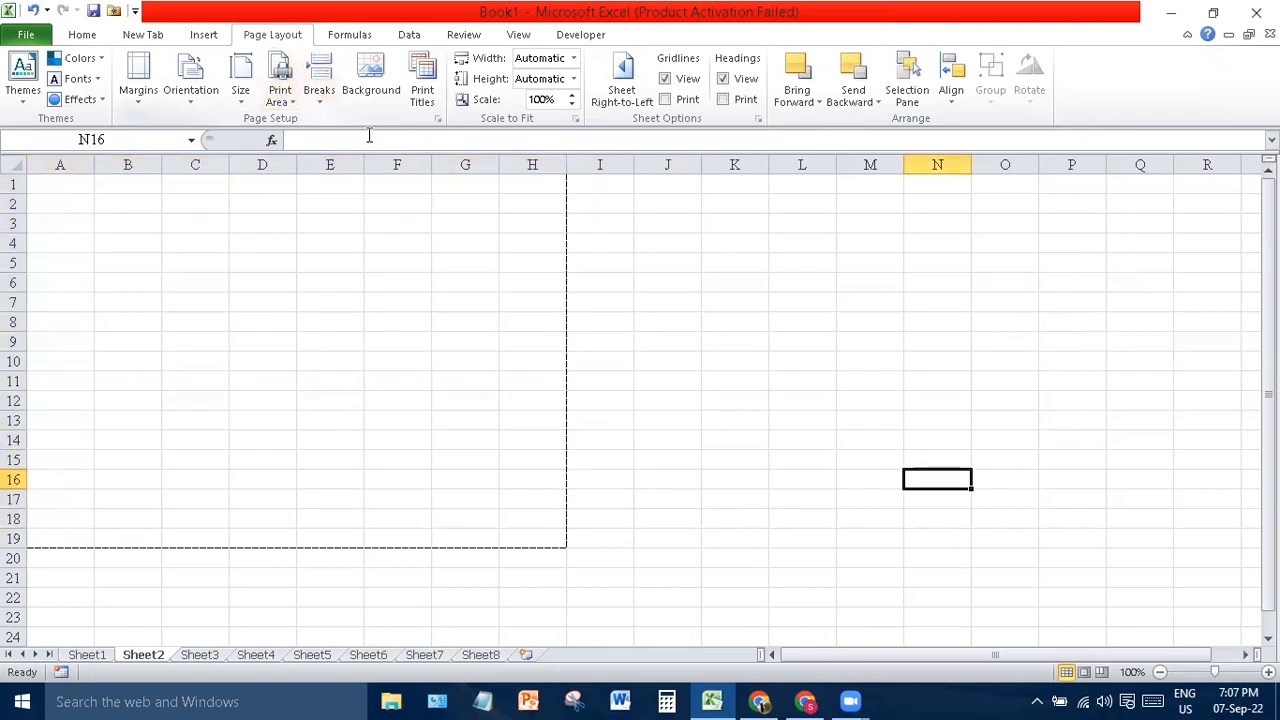
- Insert a manual page break at N16, above row 16 and left of column N
{"action": "left_click", "coordinate": [310, 88]}
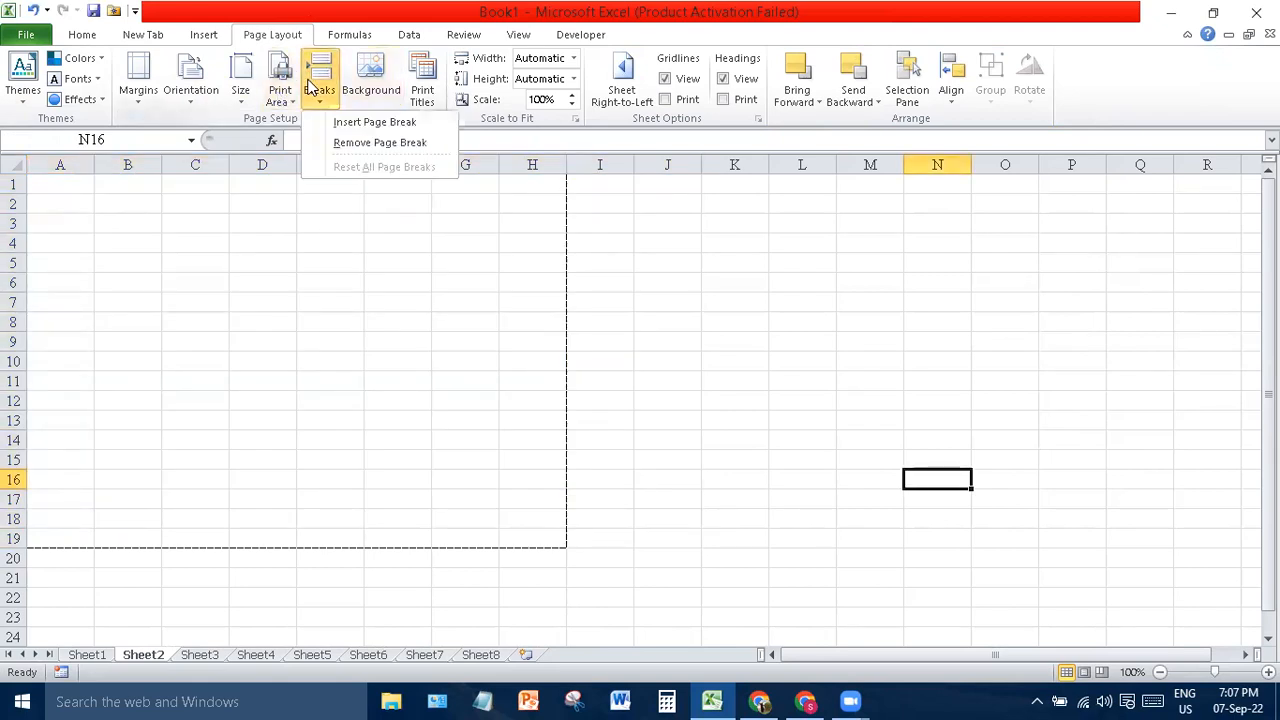
{"action": "left_click", "coordinate": [366, 121]}
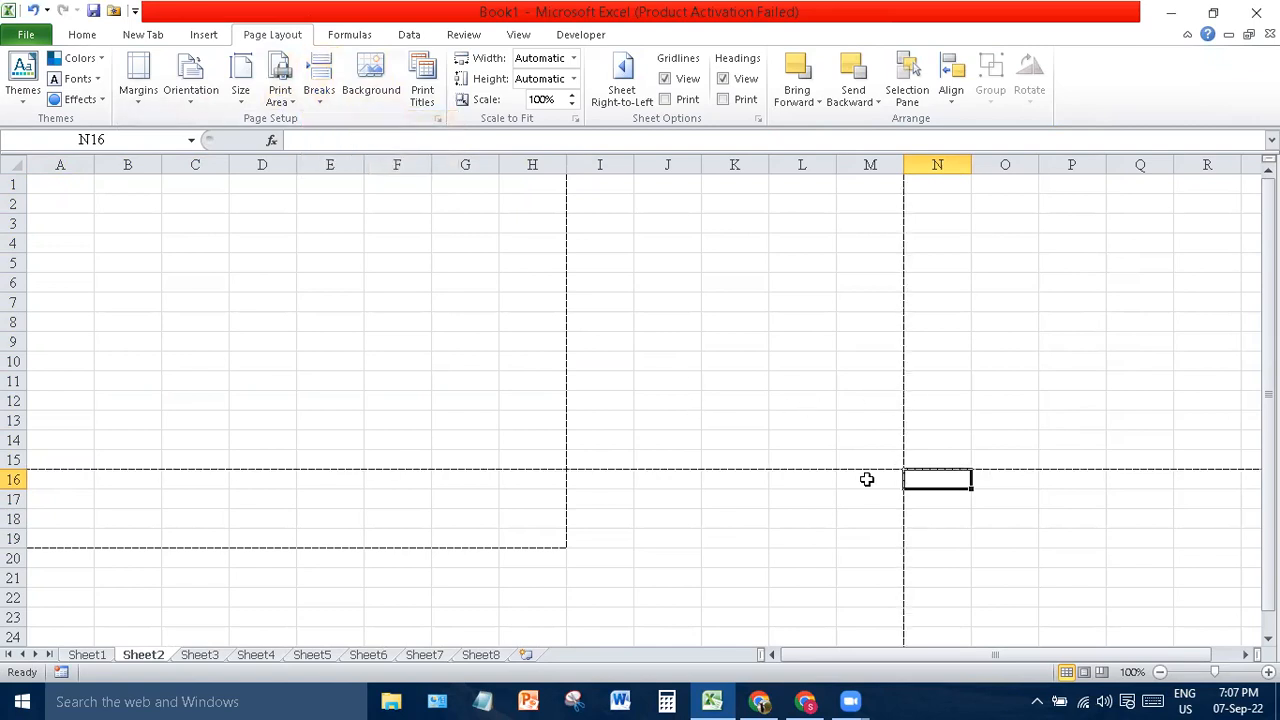
{"action": "left_click_drag", "start_coordinate": [812, 365], "coordinate": [848, 511]}
{"action": "left_click", "coordinate": [655, 300]}
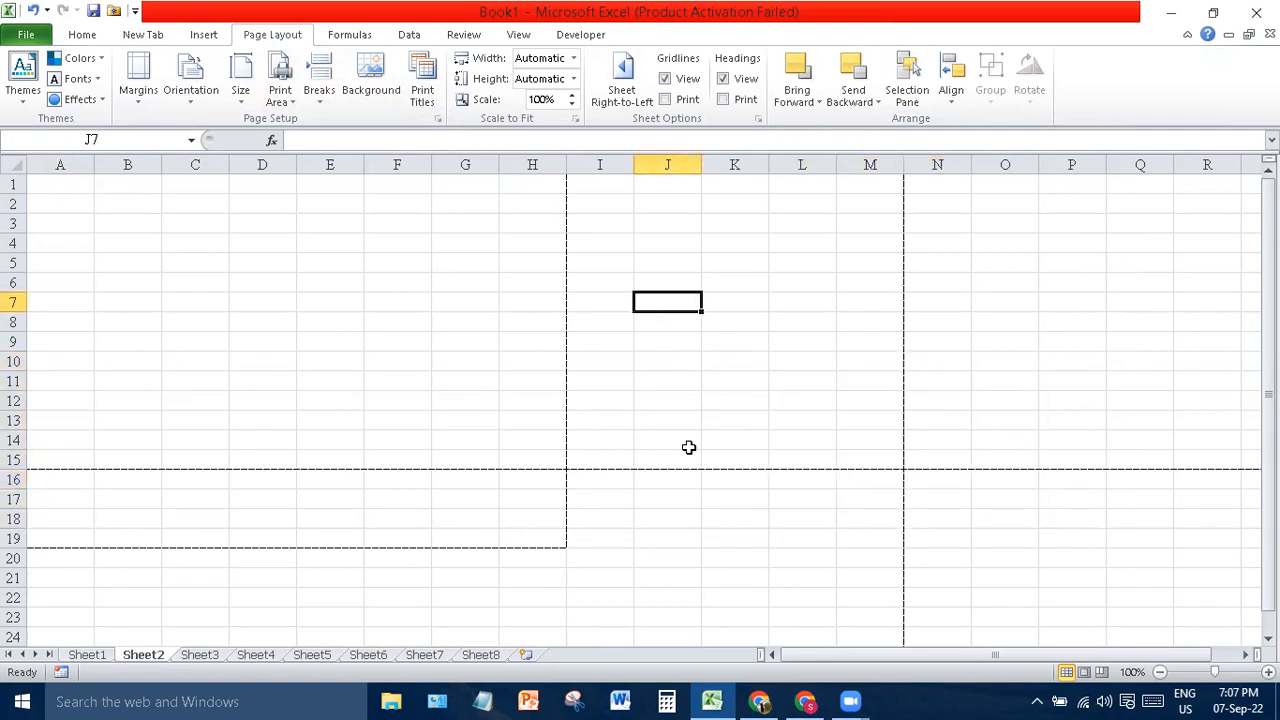
{"action": "left_click", "coordinate": [790, 499]}
{"action": "left_click_drag", "start_coordinate": [1024, 336], "coordinate": [1024, 577]}
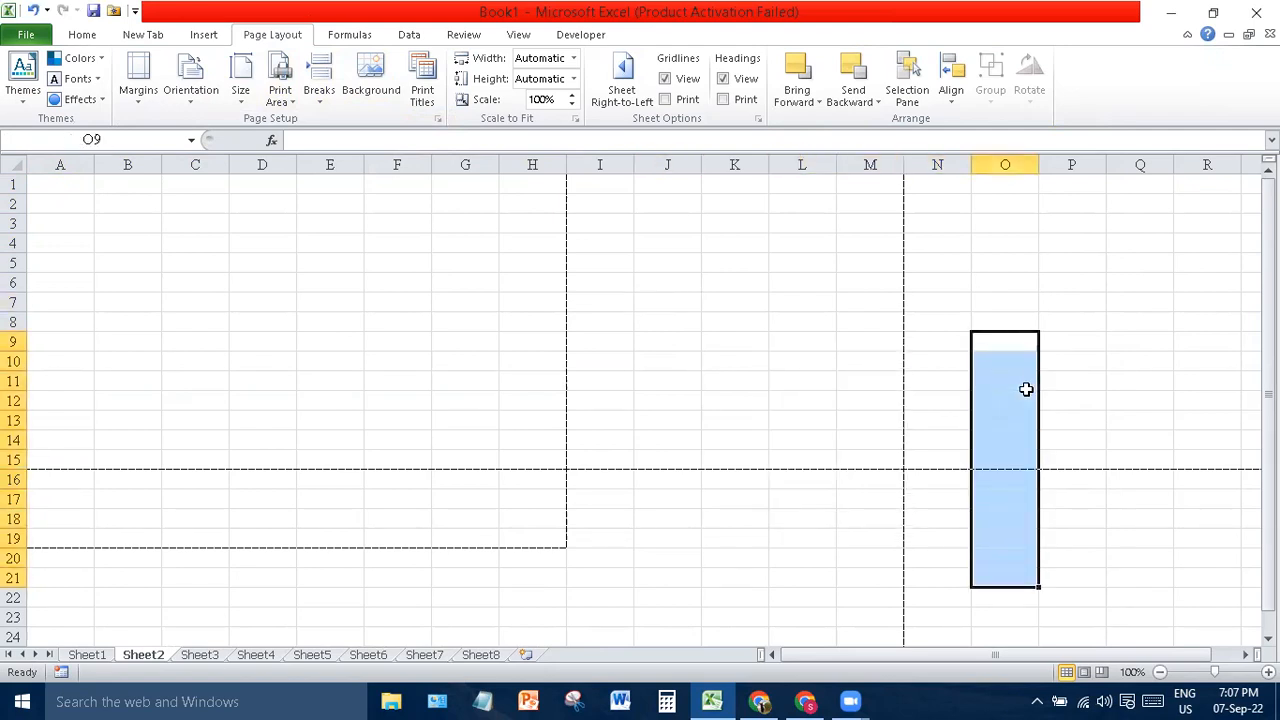
{"action": "left_click", "coordinate": [1024, 577]}
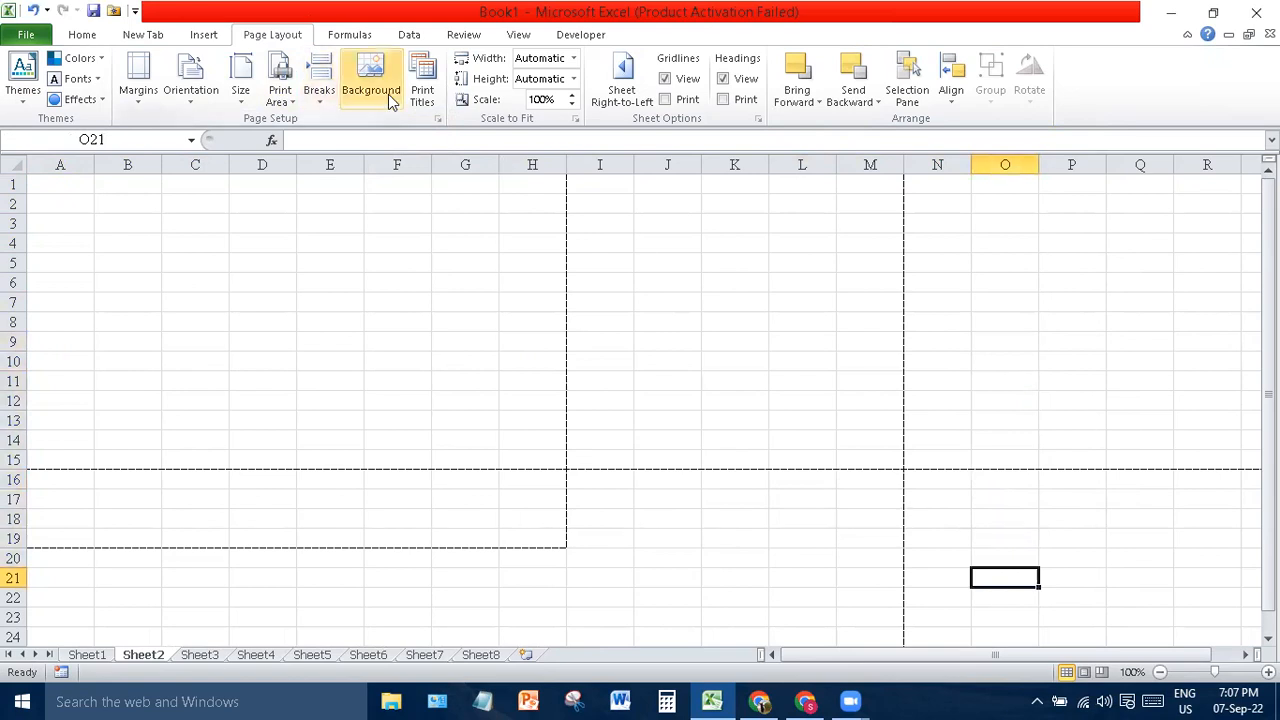
{"action": "left_click", "coordinate": [349, 56]}
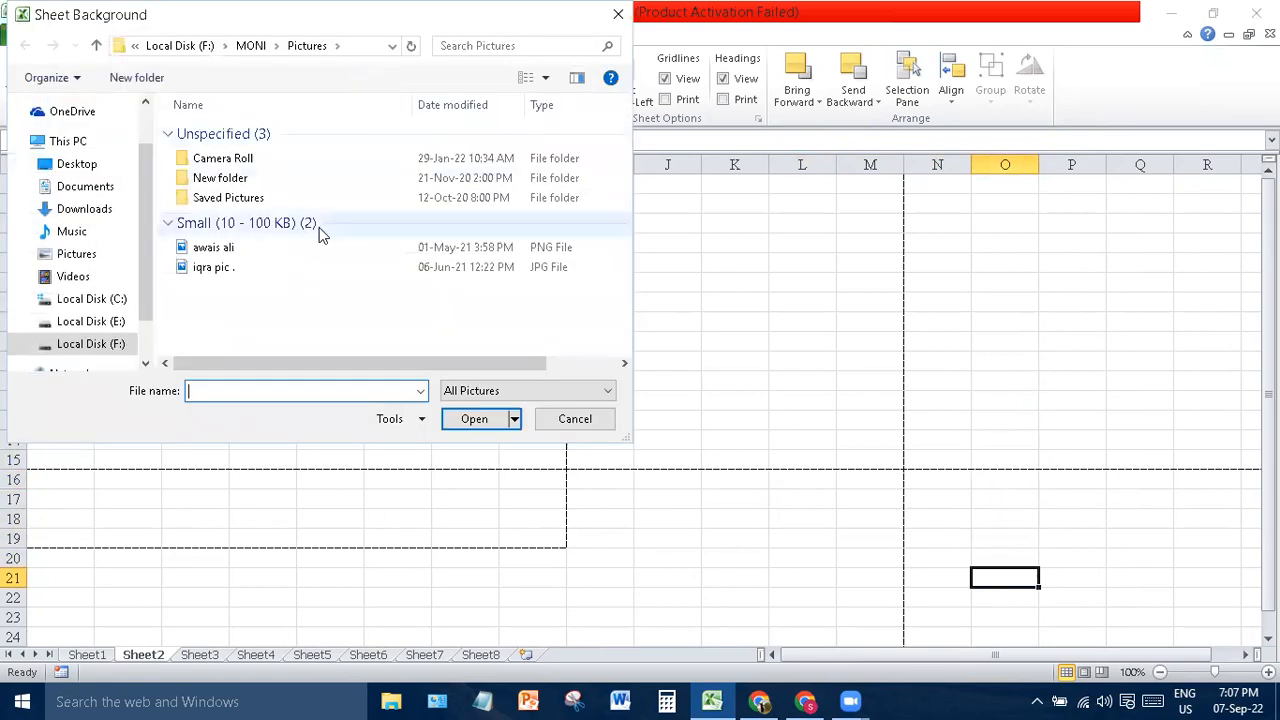
{"action": "double_click", "coordinate": [299, 257]}
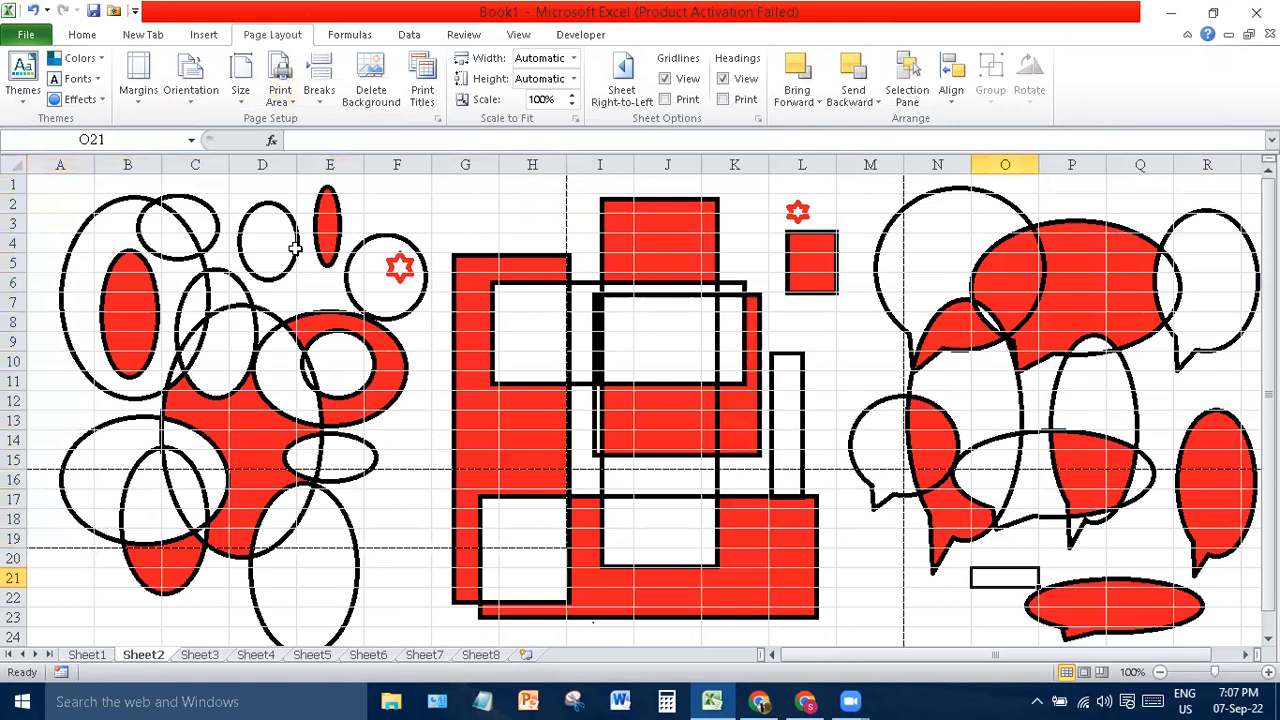
{"action": "left_click", "coordinate": [478, 326]}
{"action": "type", "text": "jkafp"}
{"action": "key", "text": "Return"}
{"action": "type", "text": "aksjaph"}
{"action": "key", "text": "Return"}
{"action": "type", "text": "afkjpa"}
{"action": "key", "text": "Return"}
{"action": "type", "text": "ajkdl"}
{"action": "key", "text": "Return"}
{"action": "type", "text": "afjh;;"}
{"action": "key", "text": "Return"}
{"action": "type", "text": "ajp"}
{"action": "key", "text": "Return"}
{"action": "key", "text": "ctrl+a"}
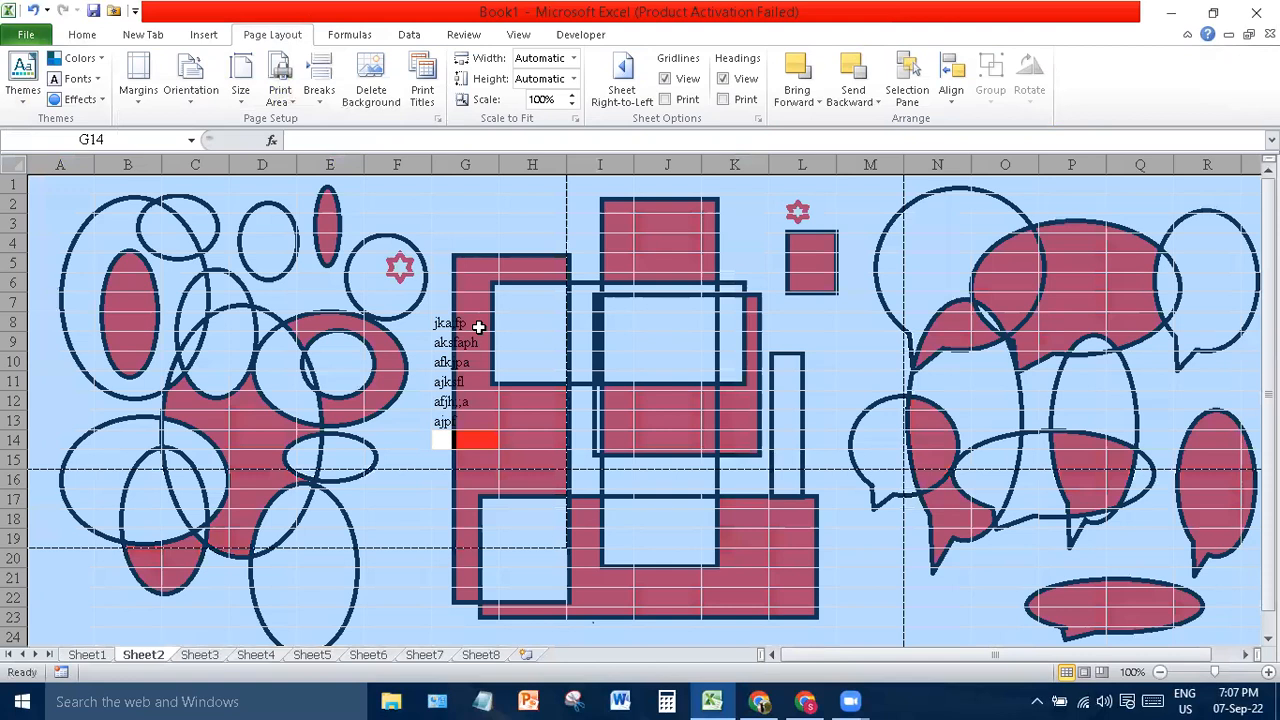
{"action": "key", "text": "Delete"}
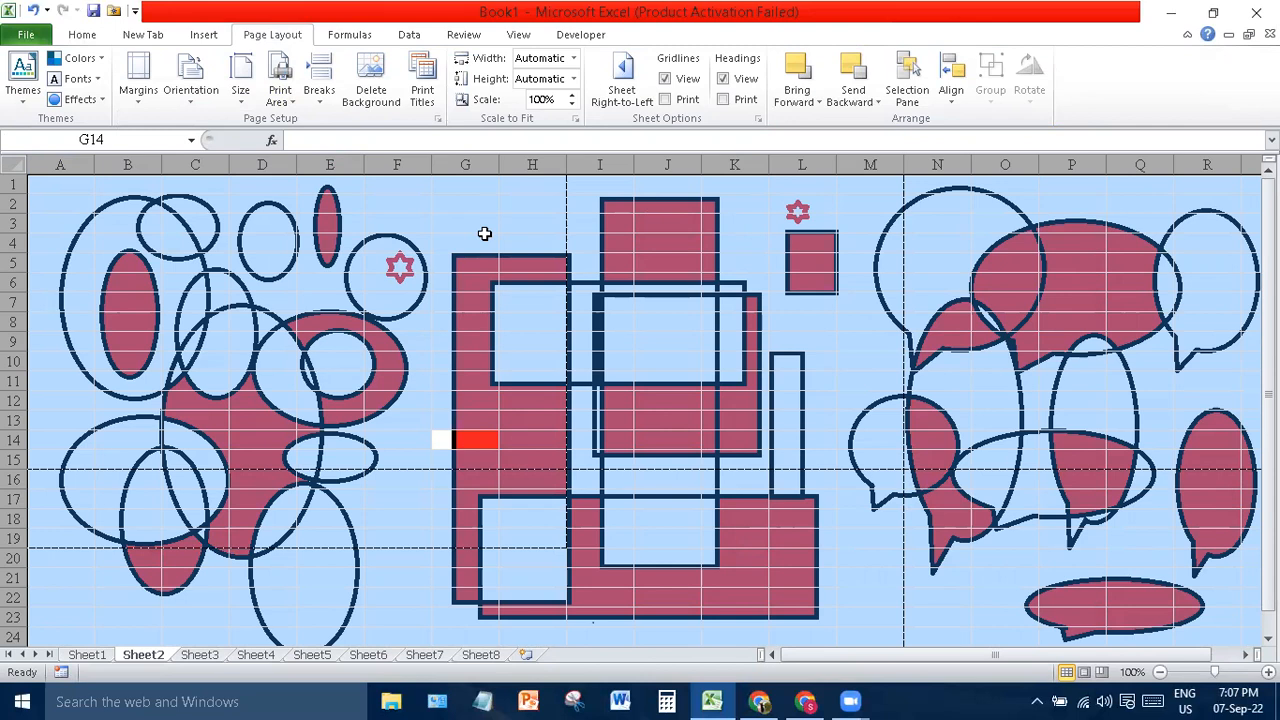
{"action": "key", "text": "BackSpace"}
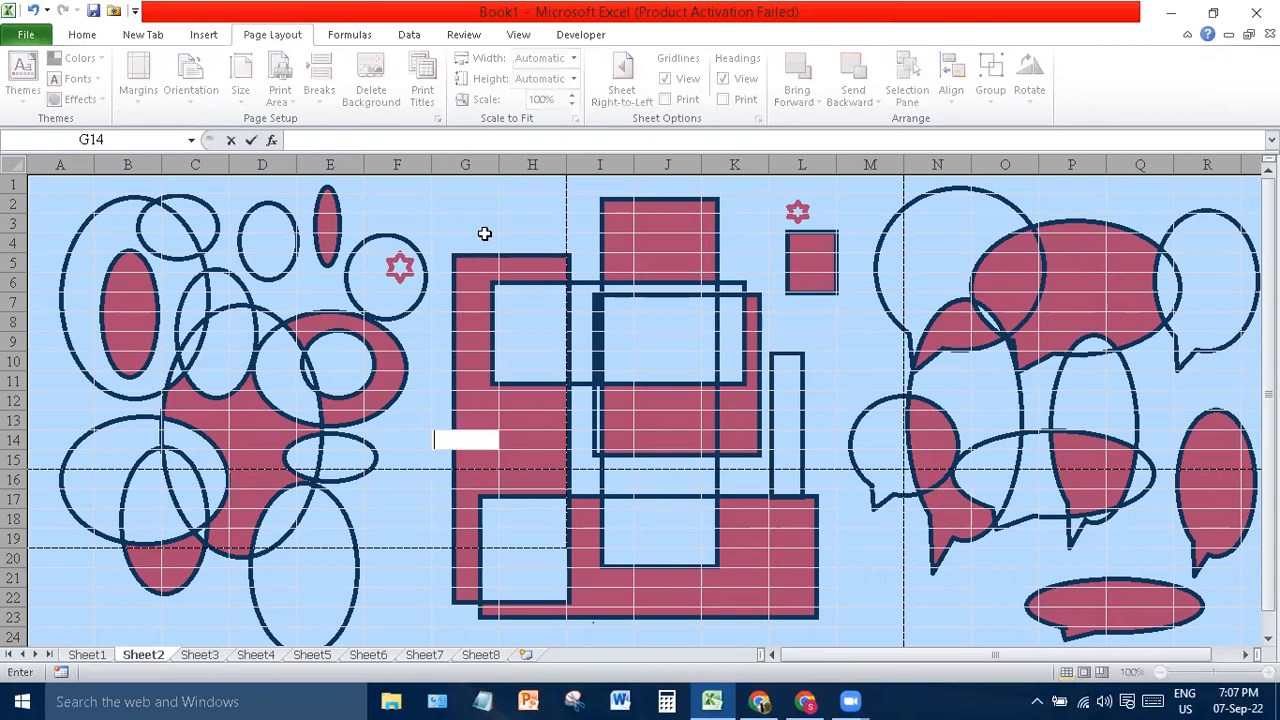
{"action": "left_click", "coordinate": [665, 296]}
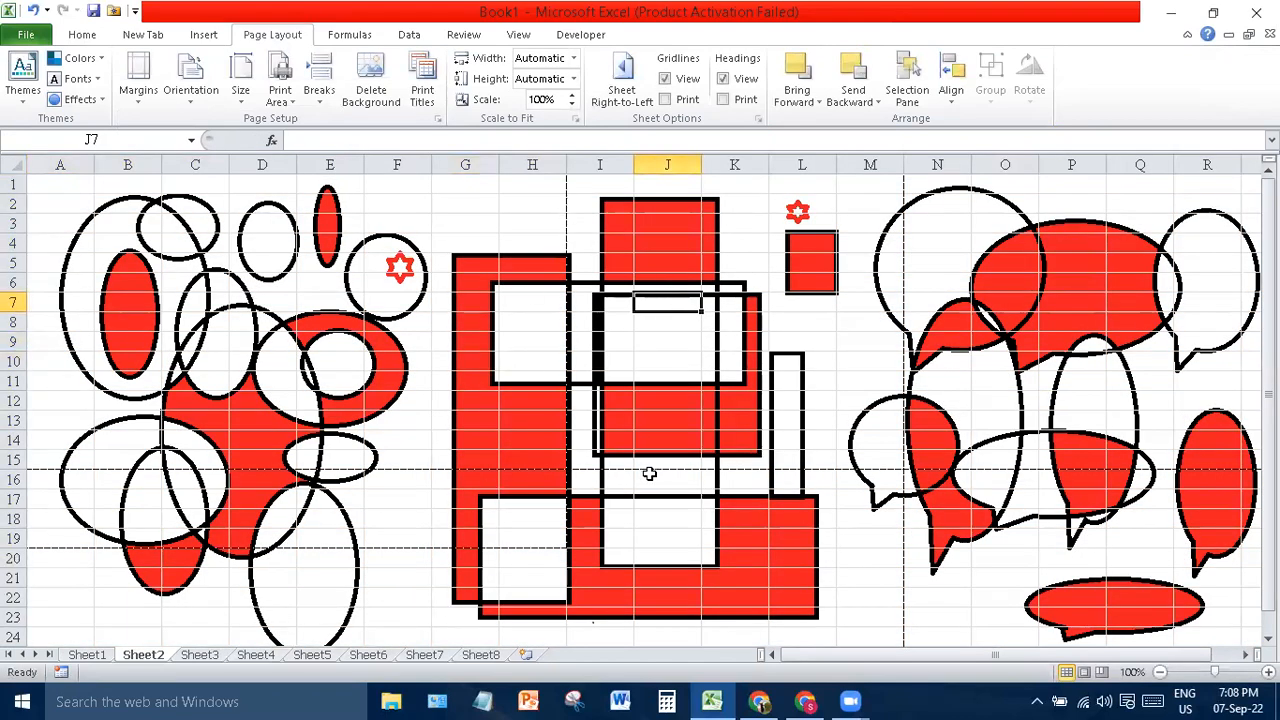
{"action": "key", "text": "ctrl+a"}
{"action": "key", "text": "Up"}
{"action": "key", "text": "Up"}
{"action": "key", "text": "Up"}
{"action": "key", "text": "Up"}
{"action": "key", "text": "Up"}
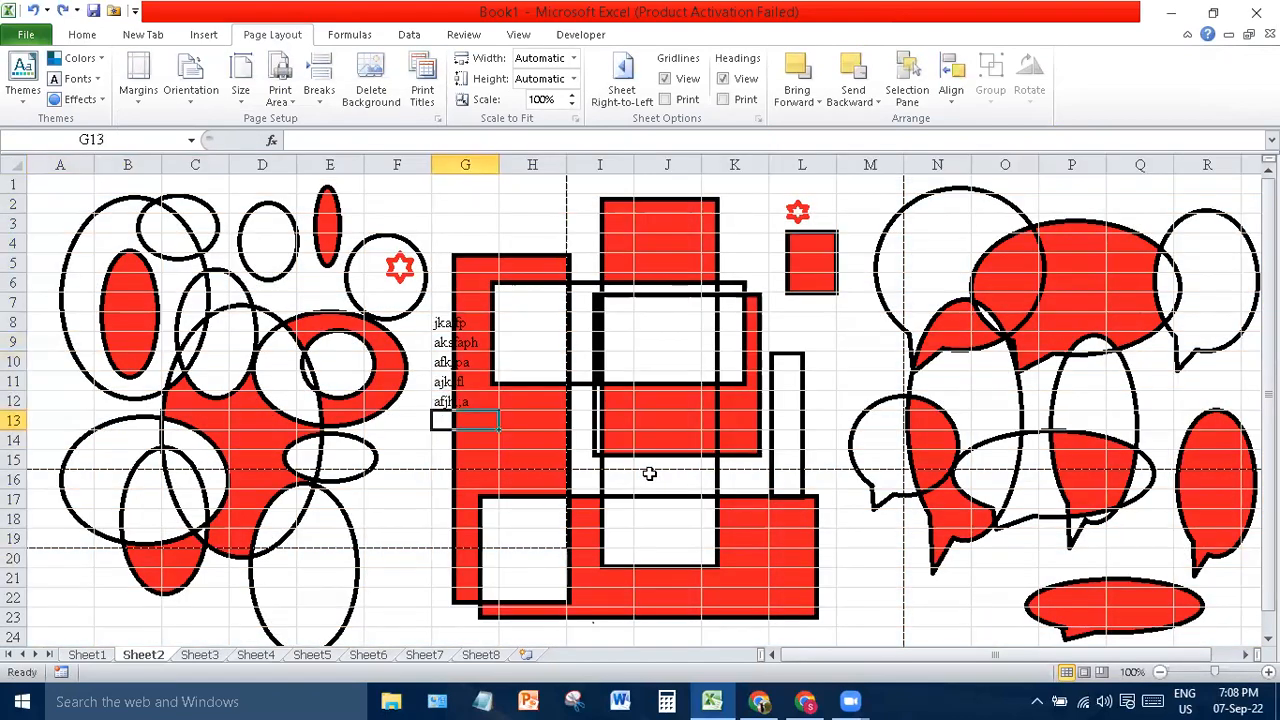
{"action": "key", "text": "ctrl+z"}
{"action": "key", "text": "ctrl+z"}
{"action": "key", "text": "ctrl+z"}
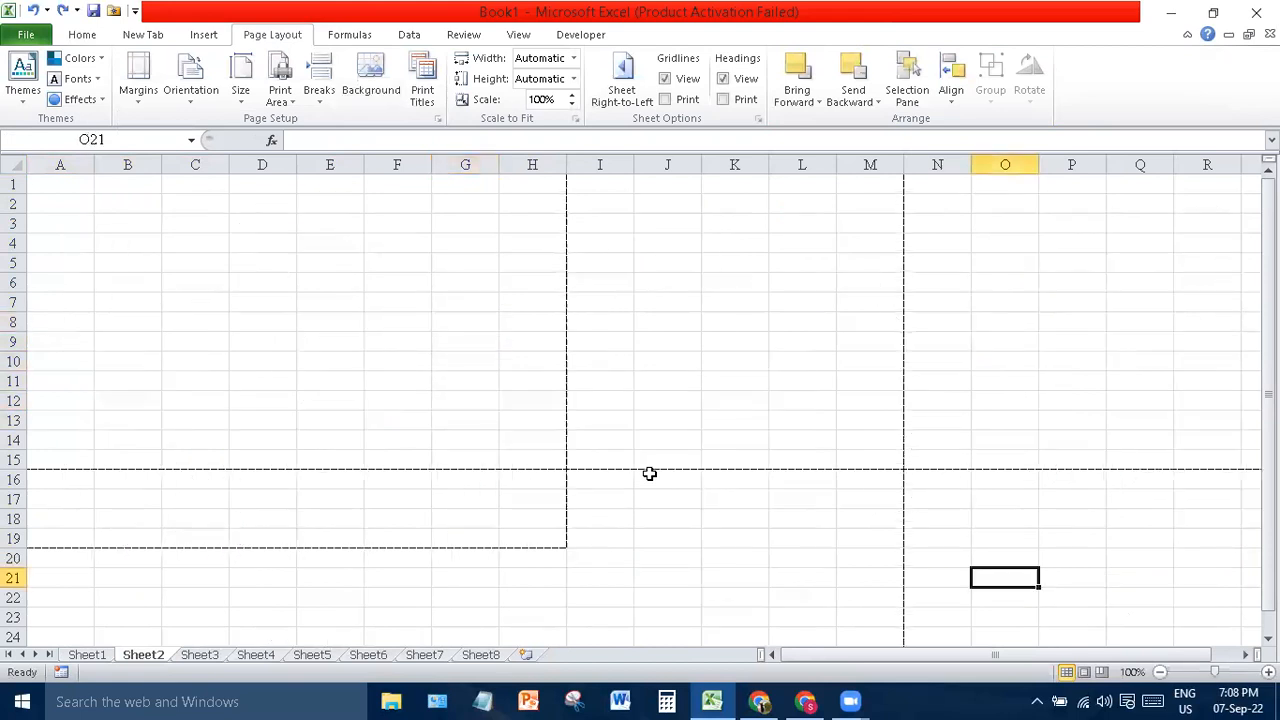
- Open Page Setup on its Sheet settings and look through the Margins and Header/Footer tabs
{"action": "left_click", "coordinate": [423, 90]}
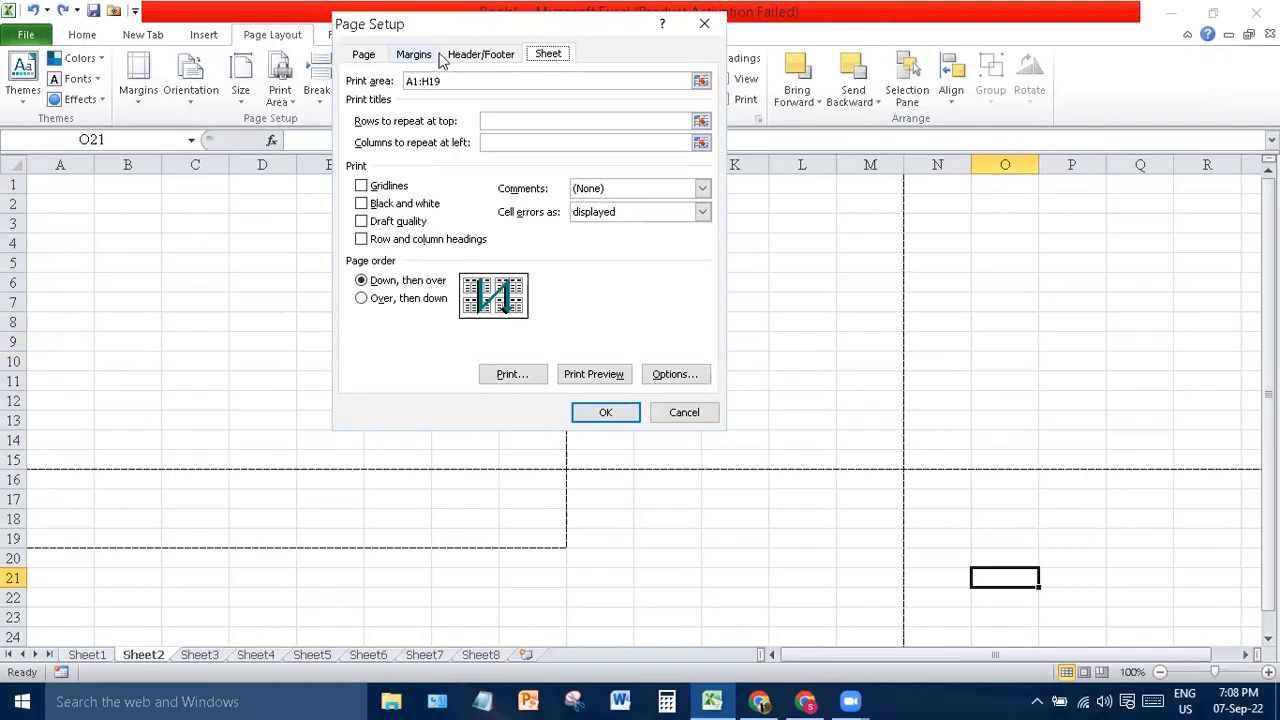
{"action": "left_click_drag", "start_coordinate": [480, 36], "coordinate": [480, 180]}
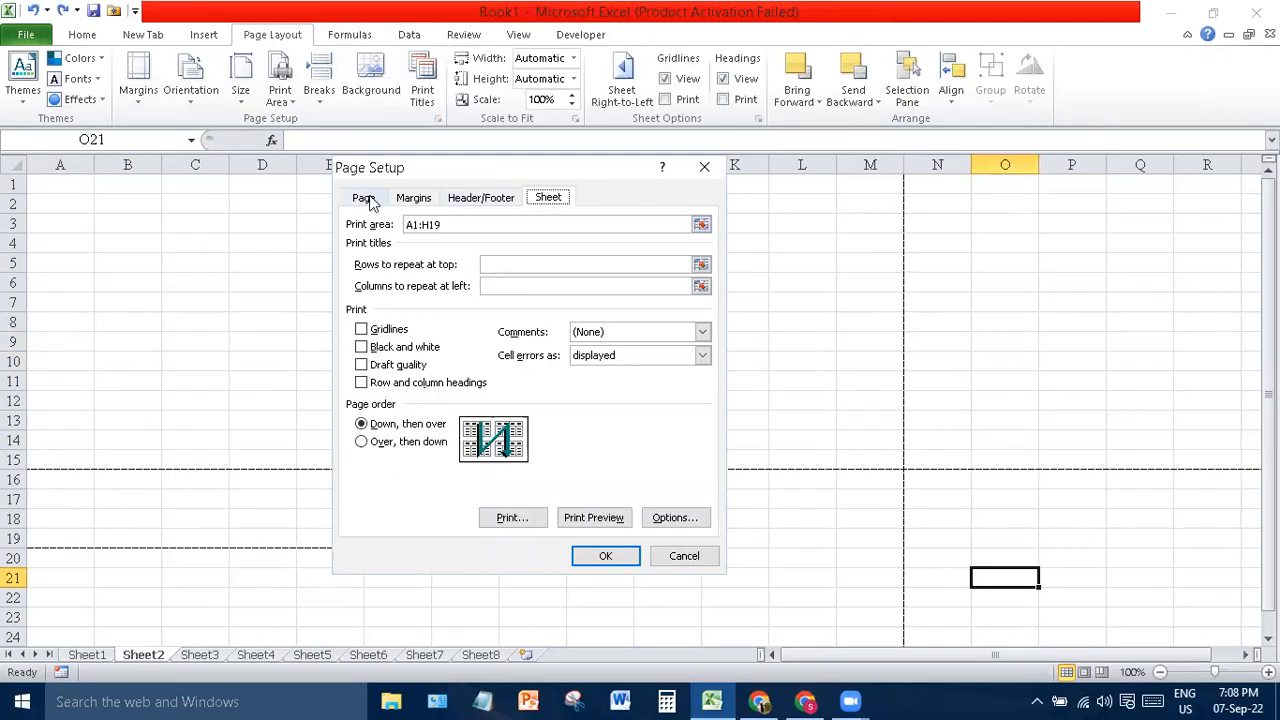
{"action": "left_click", "coordinate": [414, 198]}
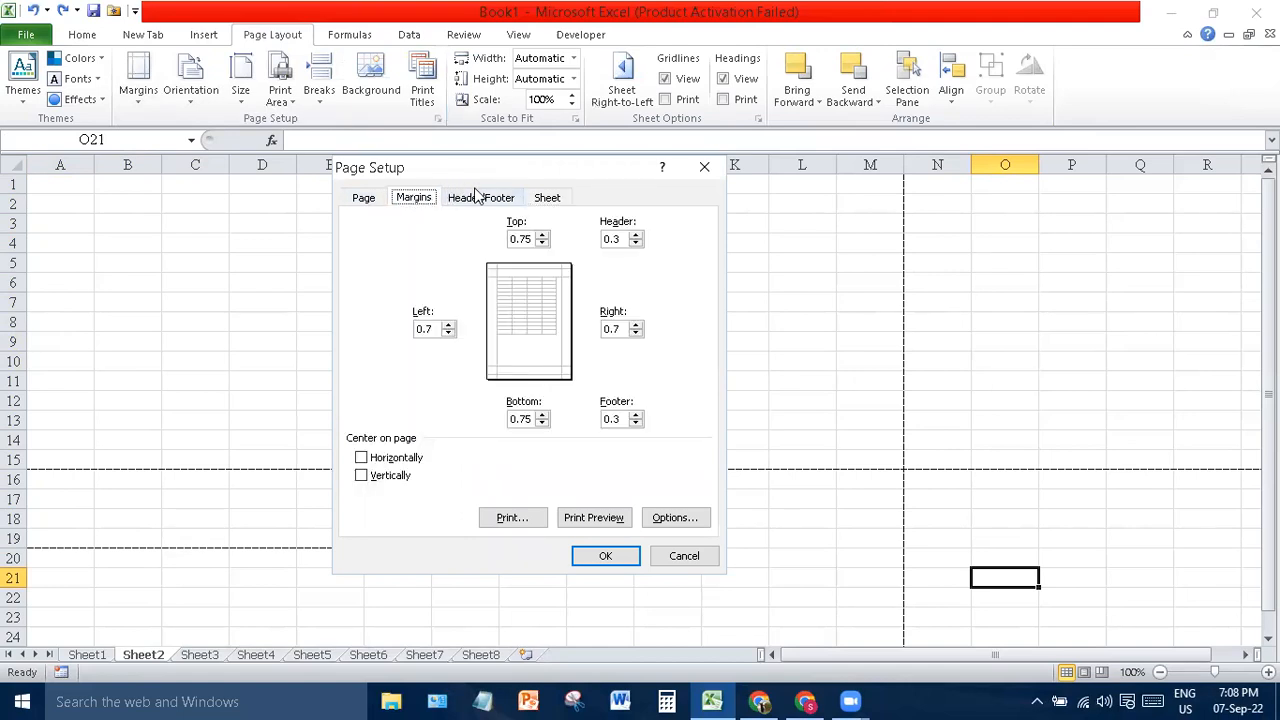
{"action": "left_click", "coordinate": [495, 198]}
{"action": "left_click", "coordinate": [553, 197]}
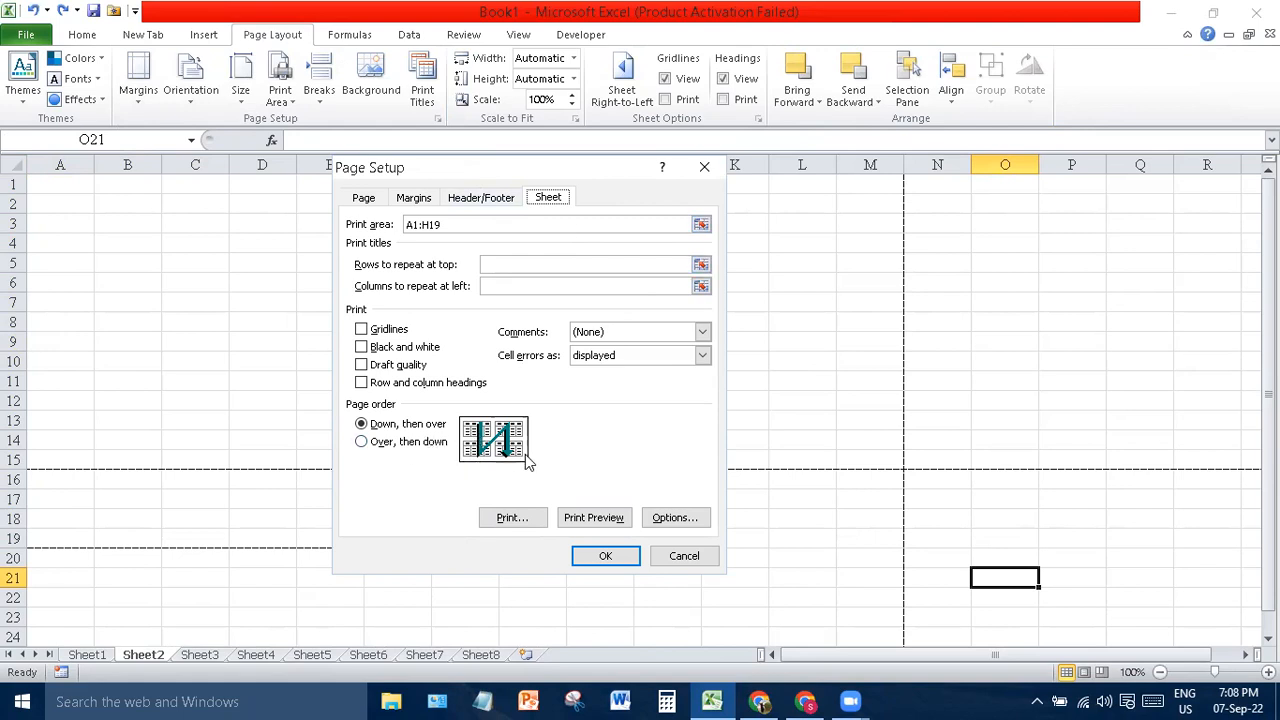
- Switch the page order to Over, then down, back to Down, then over, and close Page Setup
{"action": "left_click", "coordinate": [421, 449]}
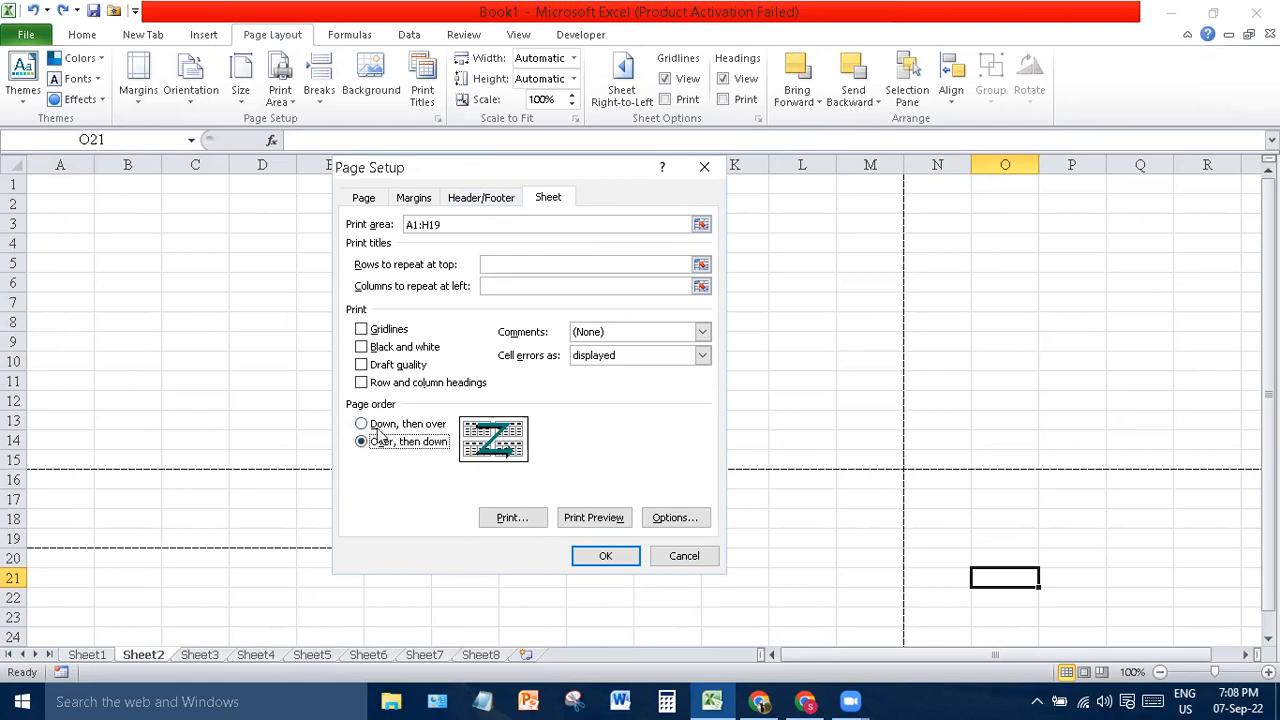
{"action": "left_click", "coordinate": [373, 428]}
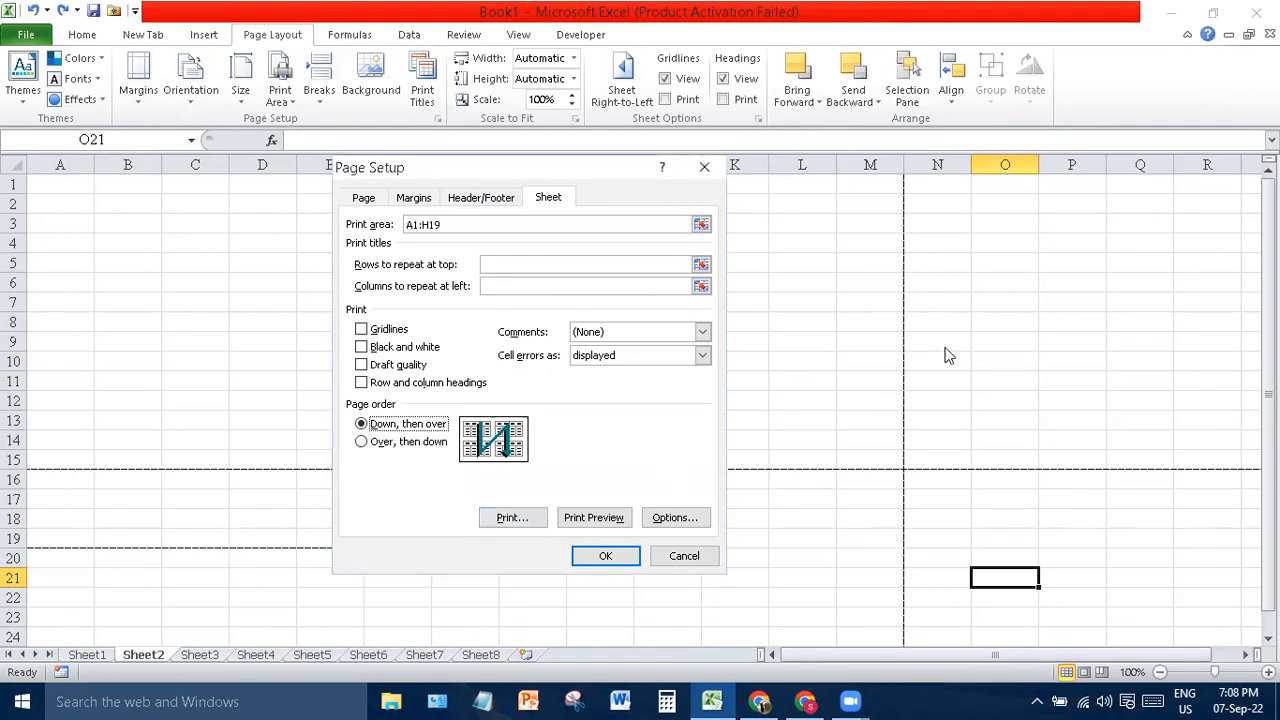
{"action": "left_click", "coordinate": [842, 334]}
{"action": "left_click", "coordinate": [918, 509]}
{"action": "key", "text": "Return"}
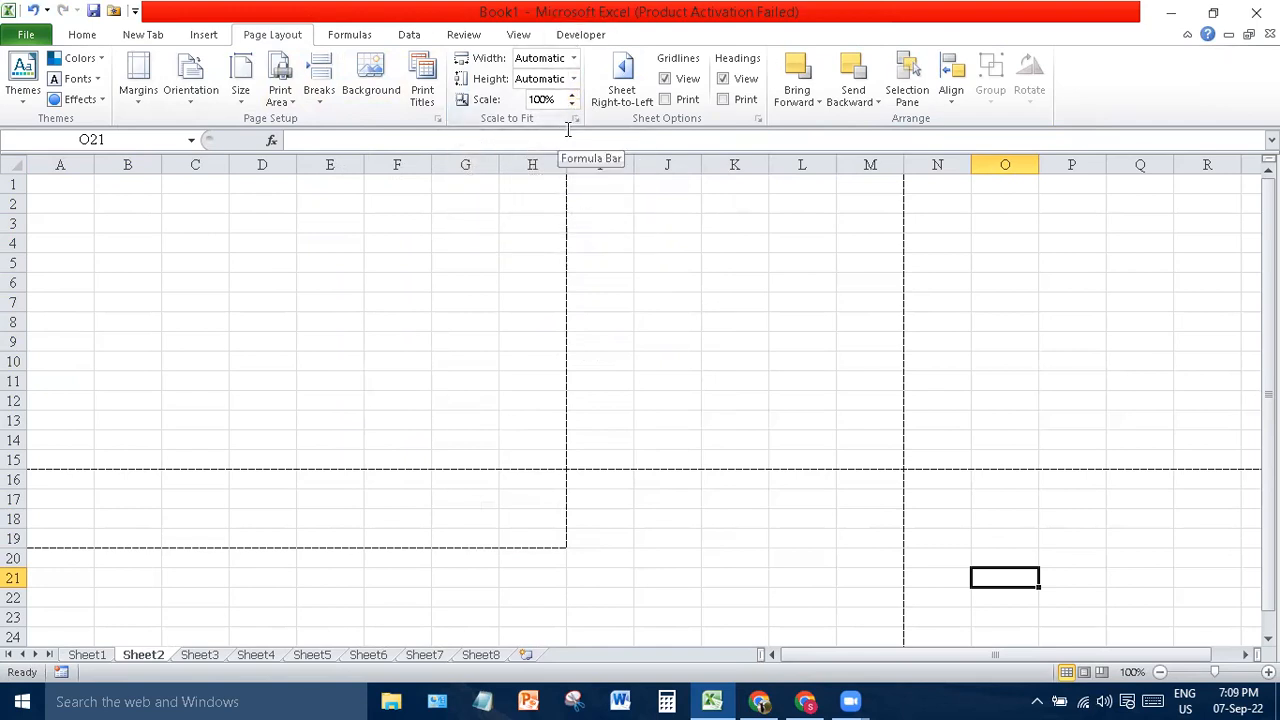
- Flip Sheet2 between right-to-left and left-to-right several times, ending left-to-right
{"action": "left_click", "coordinate": [624, 85]}
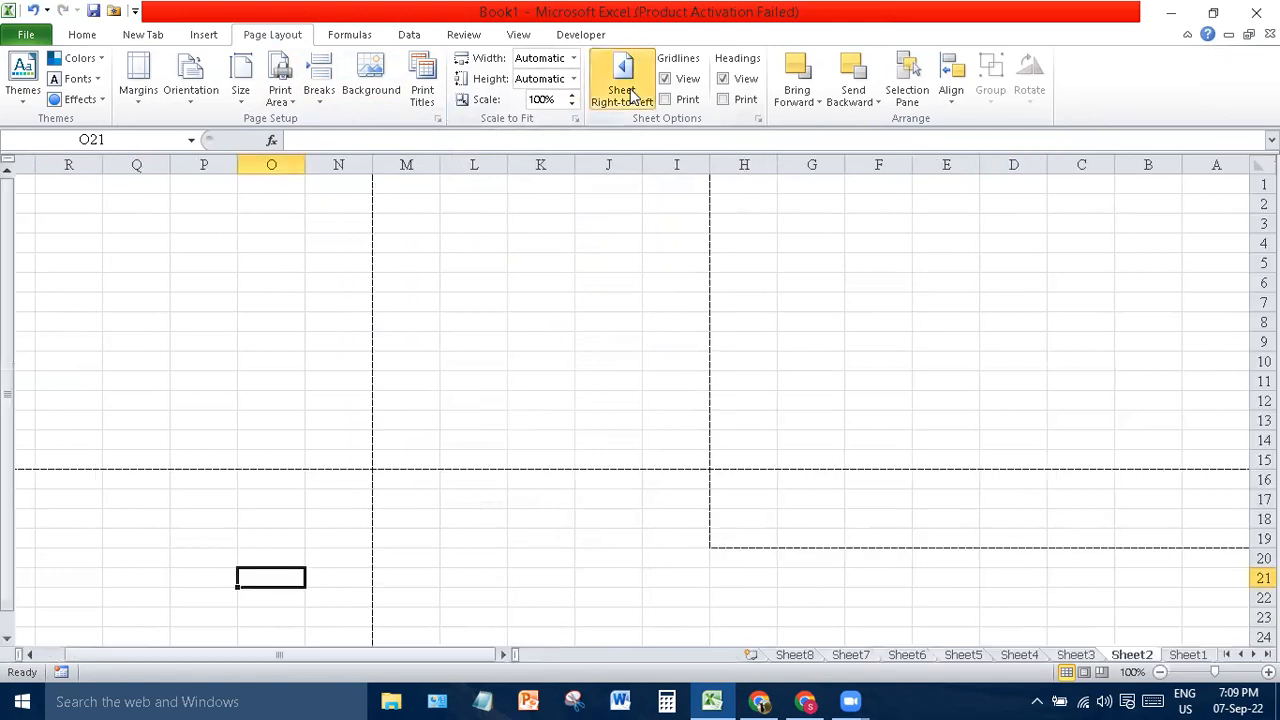
{"action": "left_click", "coordinate": [624, 85]}
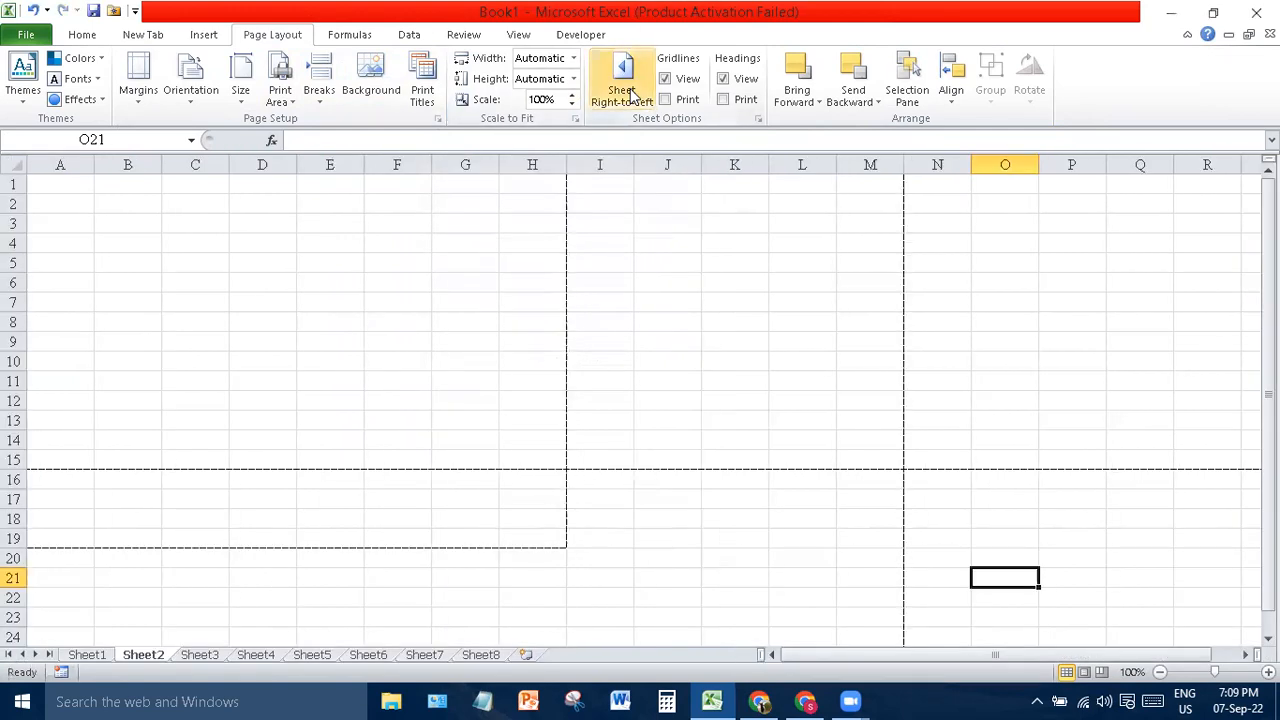
{"action": "left_click", "coordinate": [624, 85]}
{"action": "left_click", "coordinate": [631, 92]}
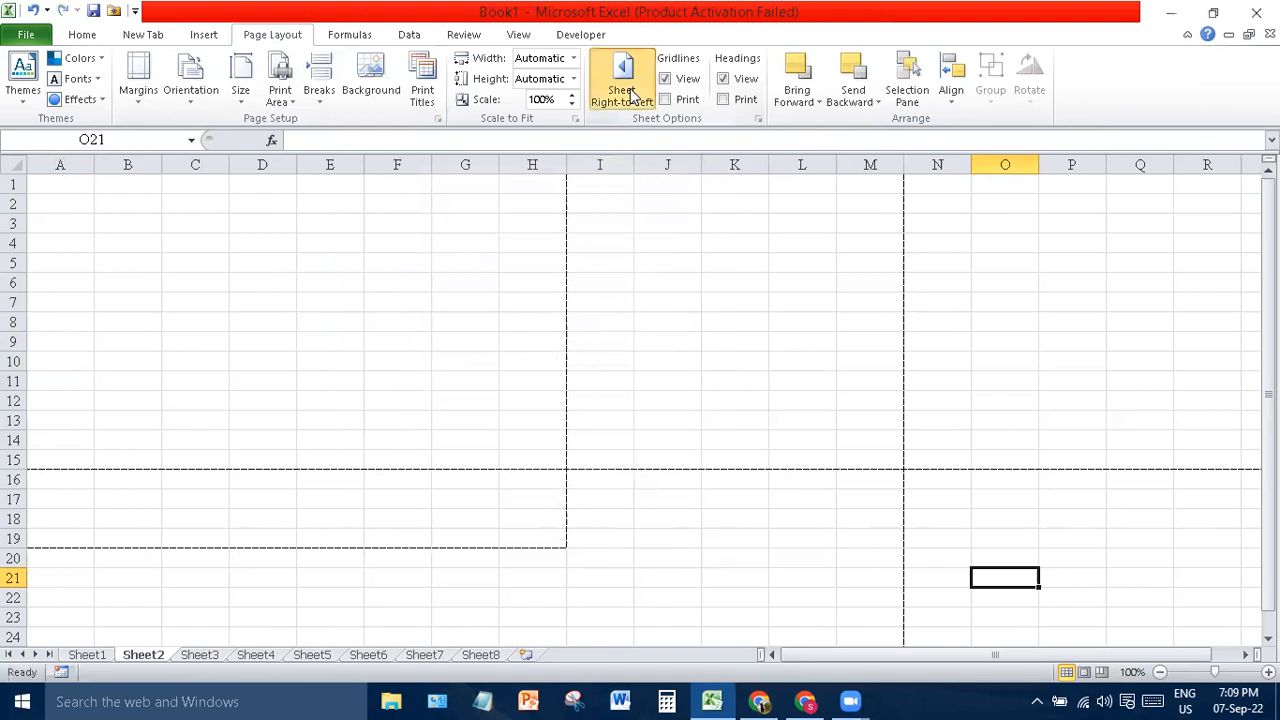
{"action": "left_click", "coordinate": [631, 92]}
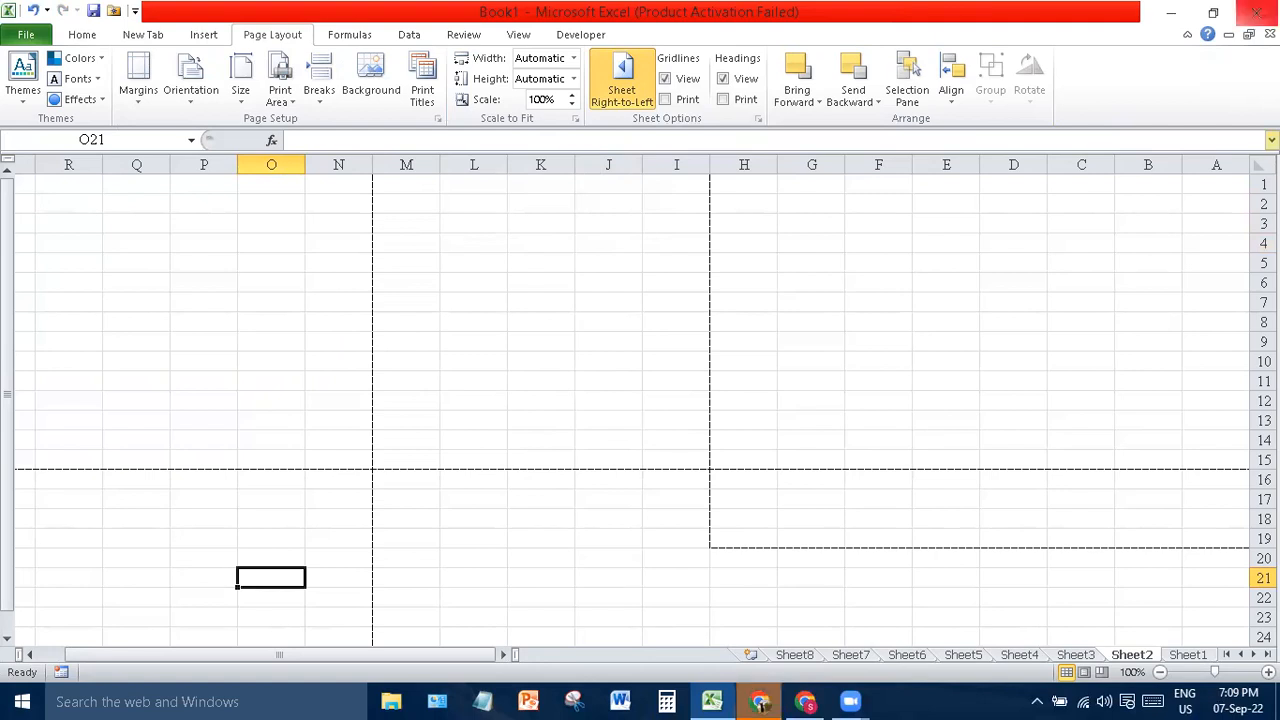
{"action": "left_click", "coordinate": [628, 86]}
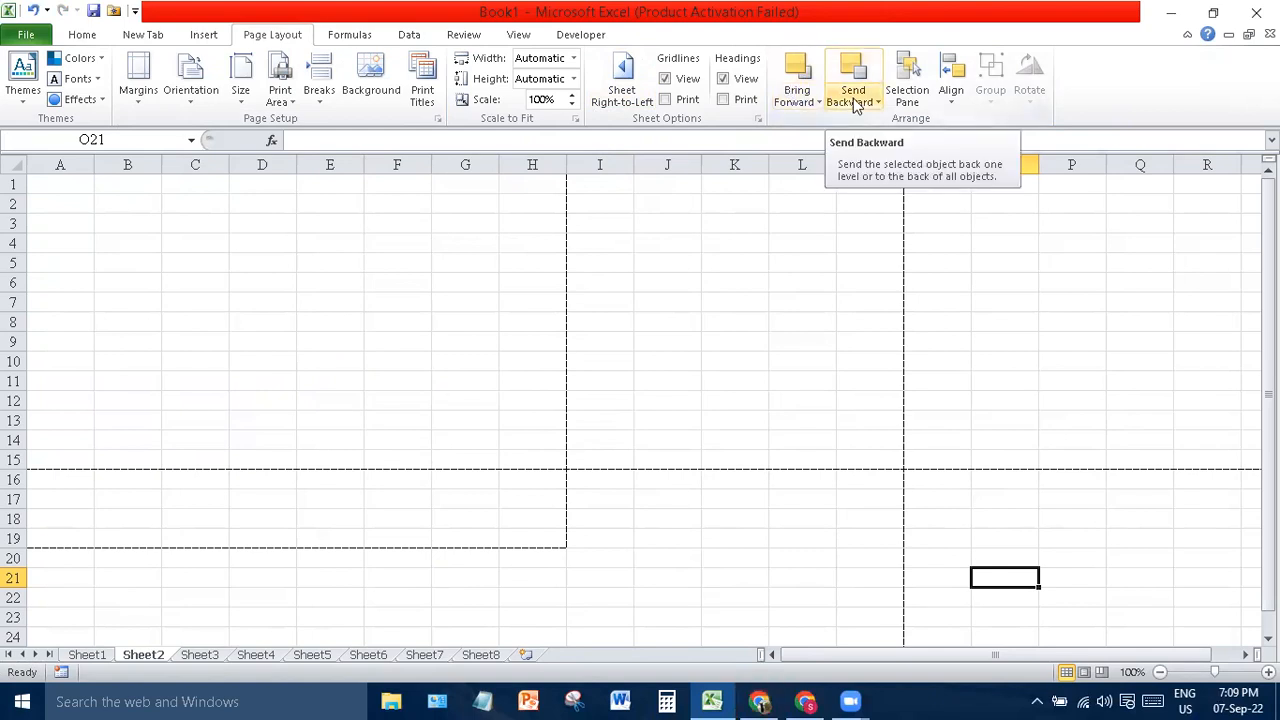
- Open and close the Selection Pane, then show the Align options
{"action": "left_click", "coordinate": [910, 92]}
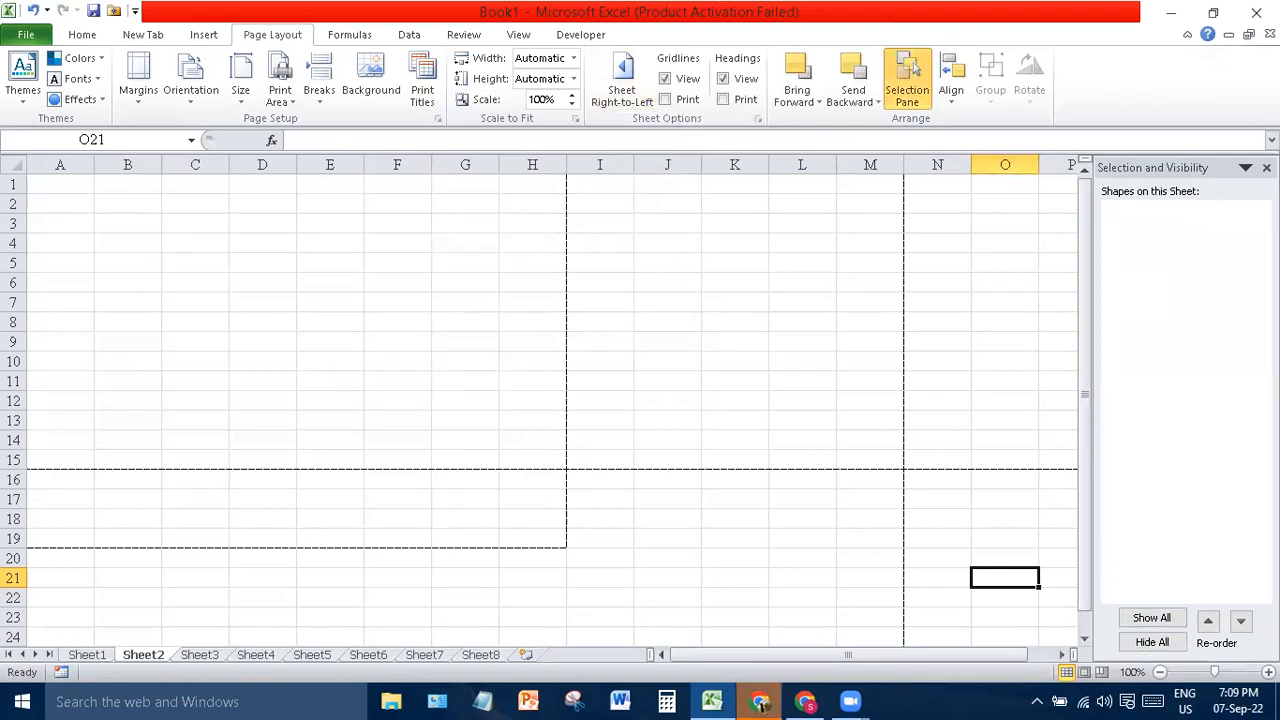
{"action": "left_click", "coordinate": [1266, 167]}
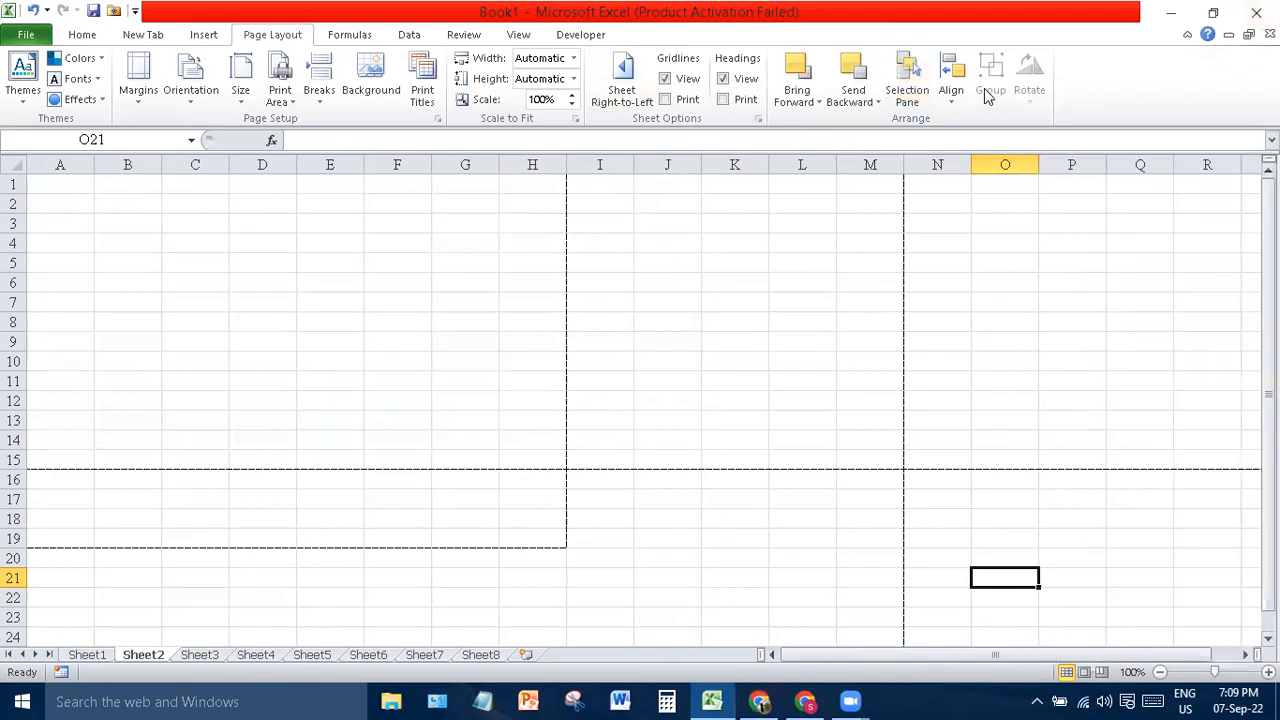
{"action": "left_click", "coordinate": [948, 92]}
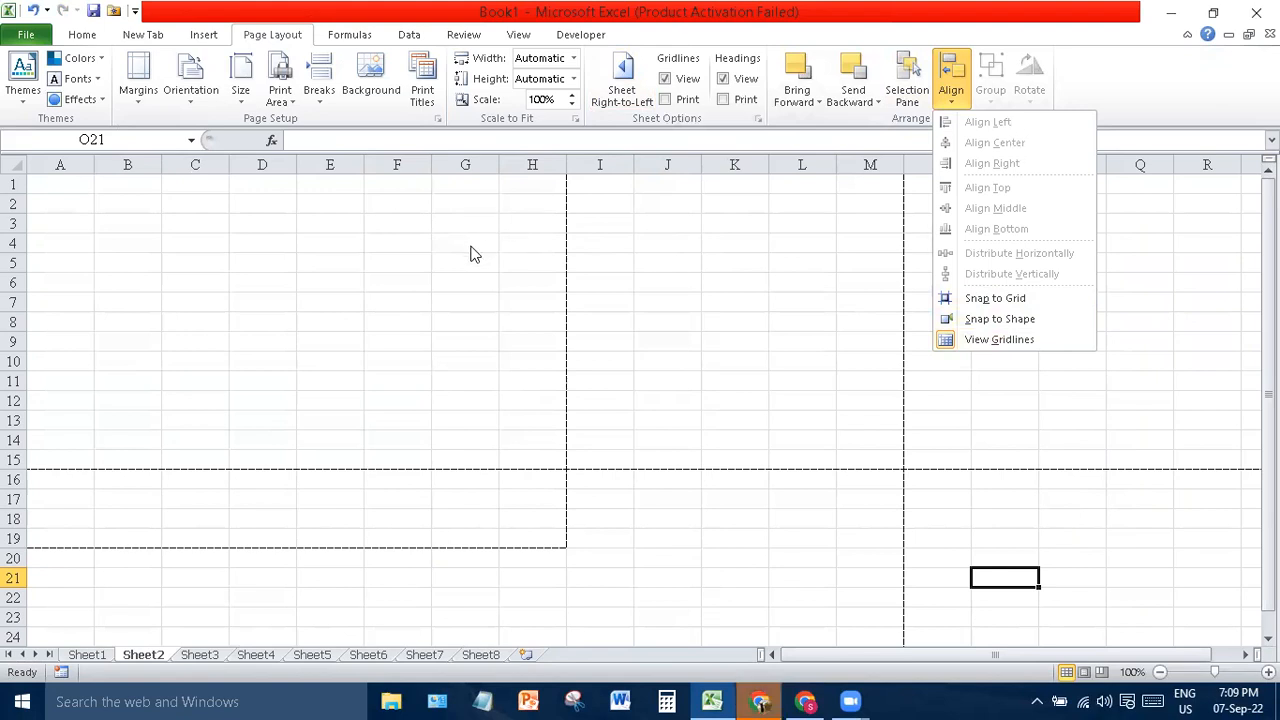
- Widen column G, make row 5 much taller, and enter Pakistan in G5
{"action": "left_click", "coordinate": [497, 163]}
{"action": "left_click_drag", "start_coordinate": [497, 163], "coordinate": [694, 172]}
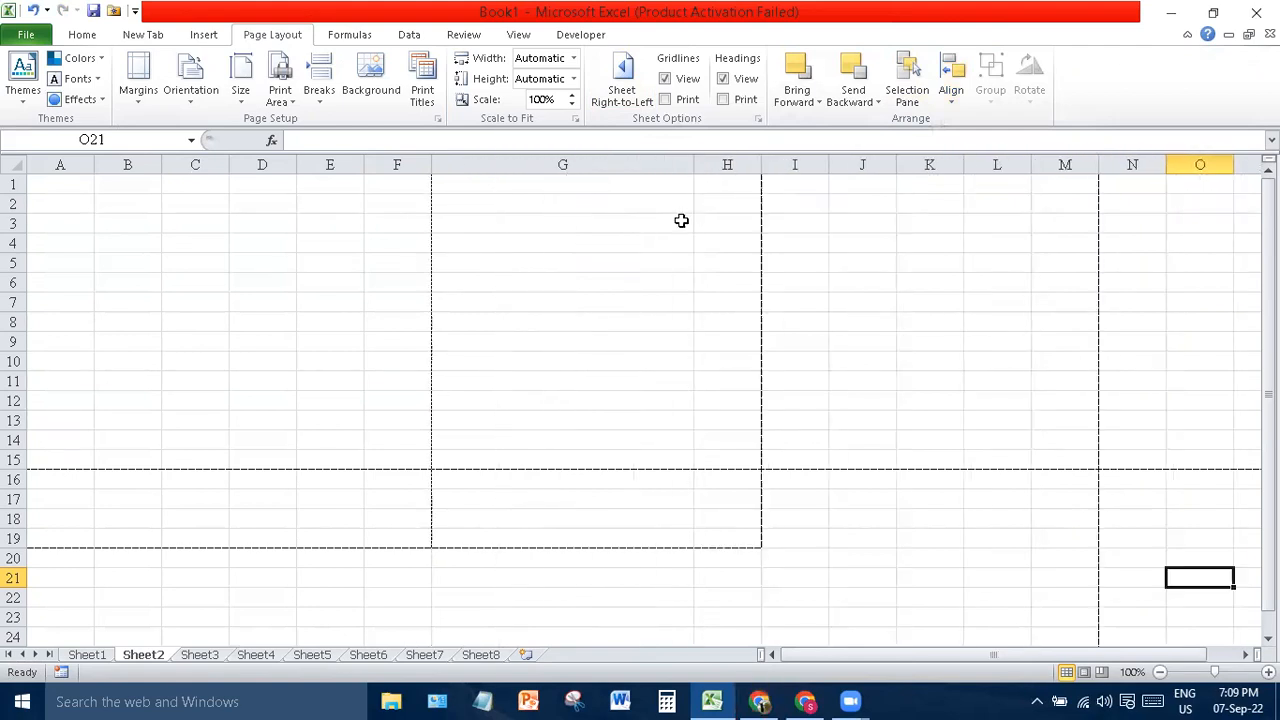
{"action": "left_click_drag", "start_coordinate": [17, 272], "coordinate": [20, 340]}
{"action": "left_click", "coordinate": [554, 314]}
{"action": "type", "text": "Pakistan"}
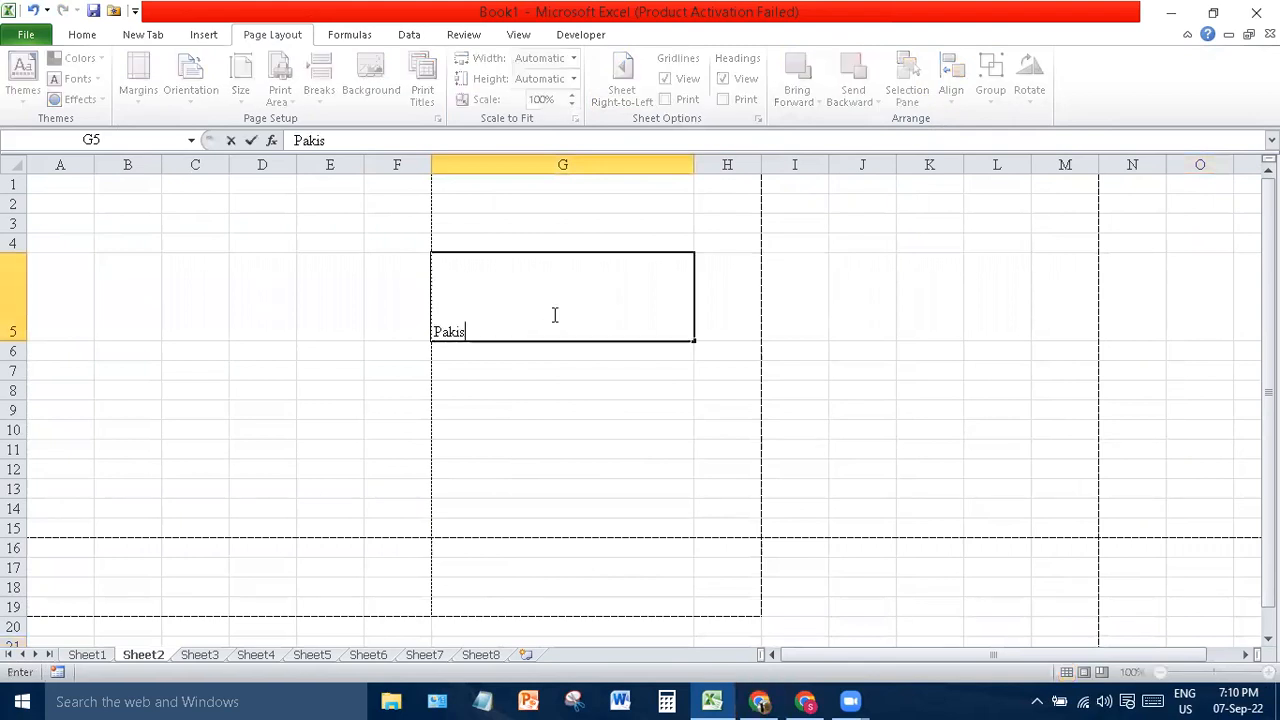
{"action": "key", "text": "Return"}
- Edit cell G5, selecting the word Pakistan inside it
{"action": "left_click", "coordinate": [554, 314]}
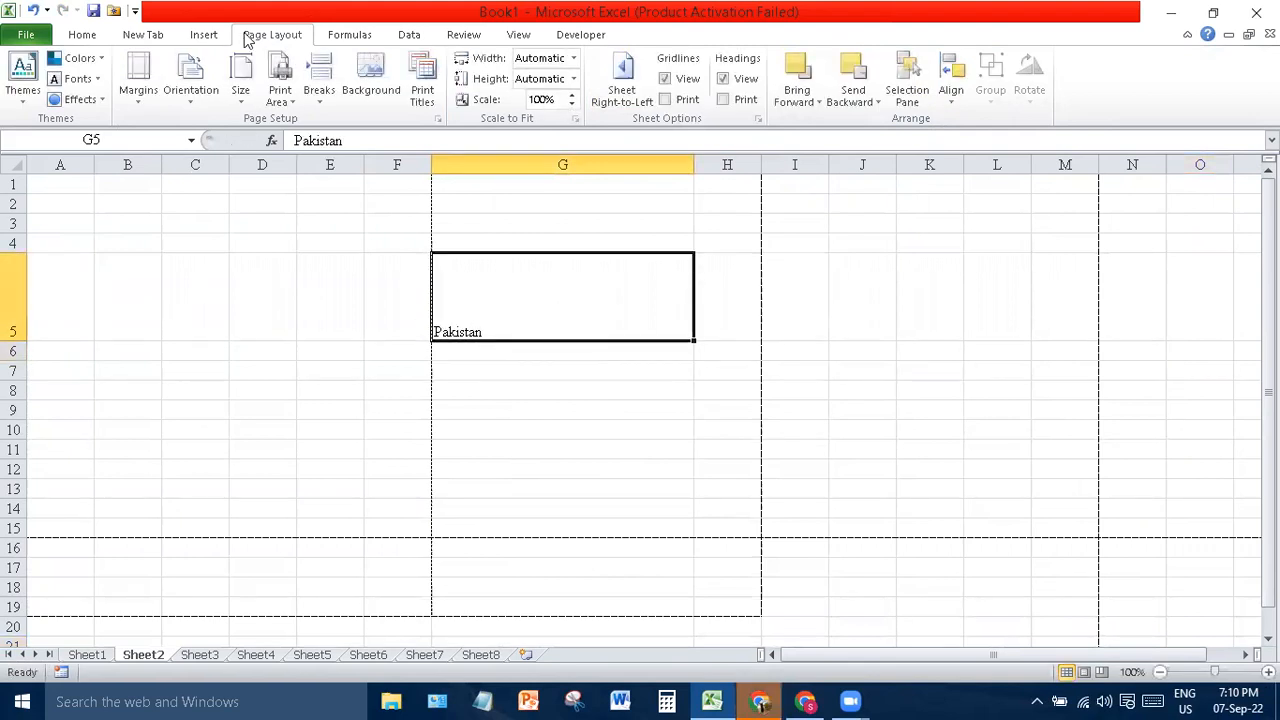
{"action": "left_click", "coordinate": [951, 75]}
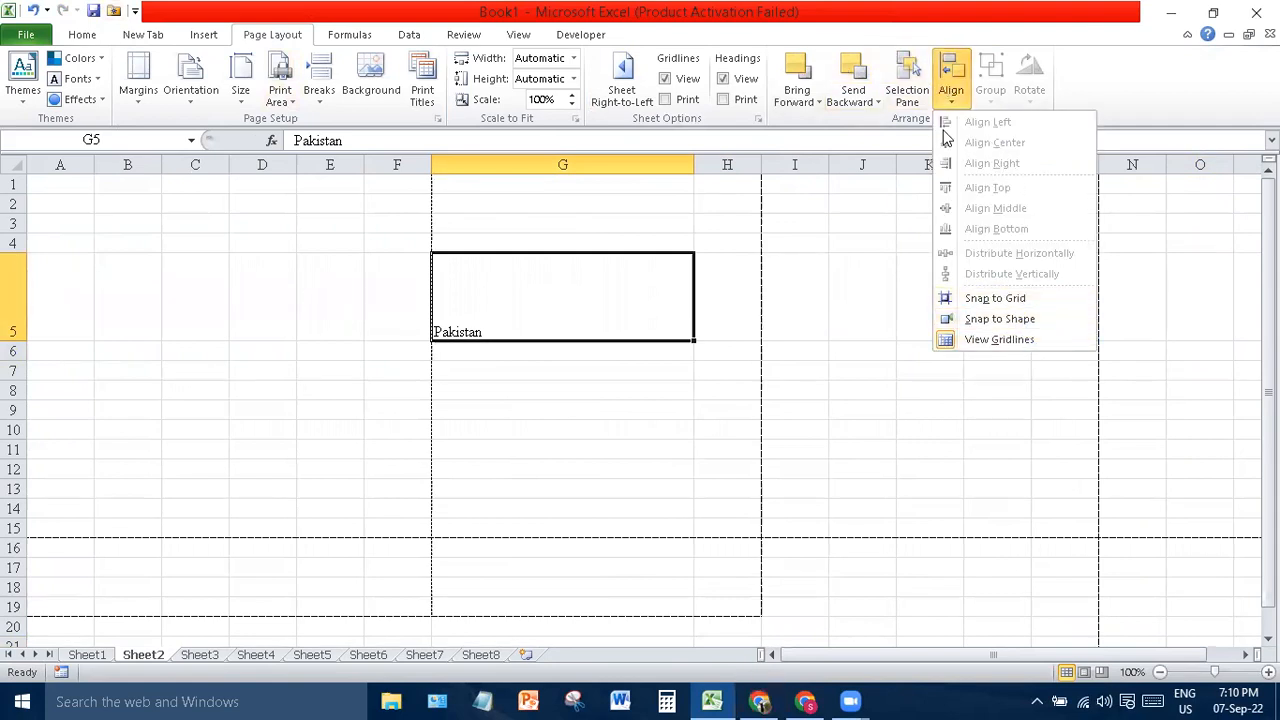
{"action": "left_click", "coordinate": [556, 324]}
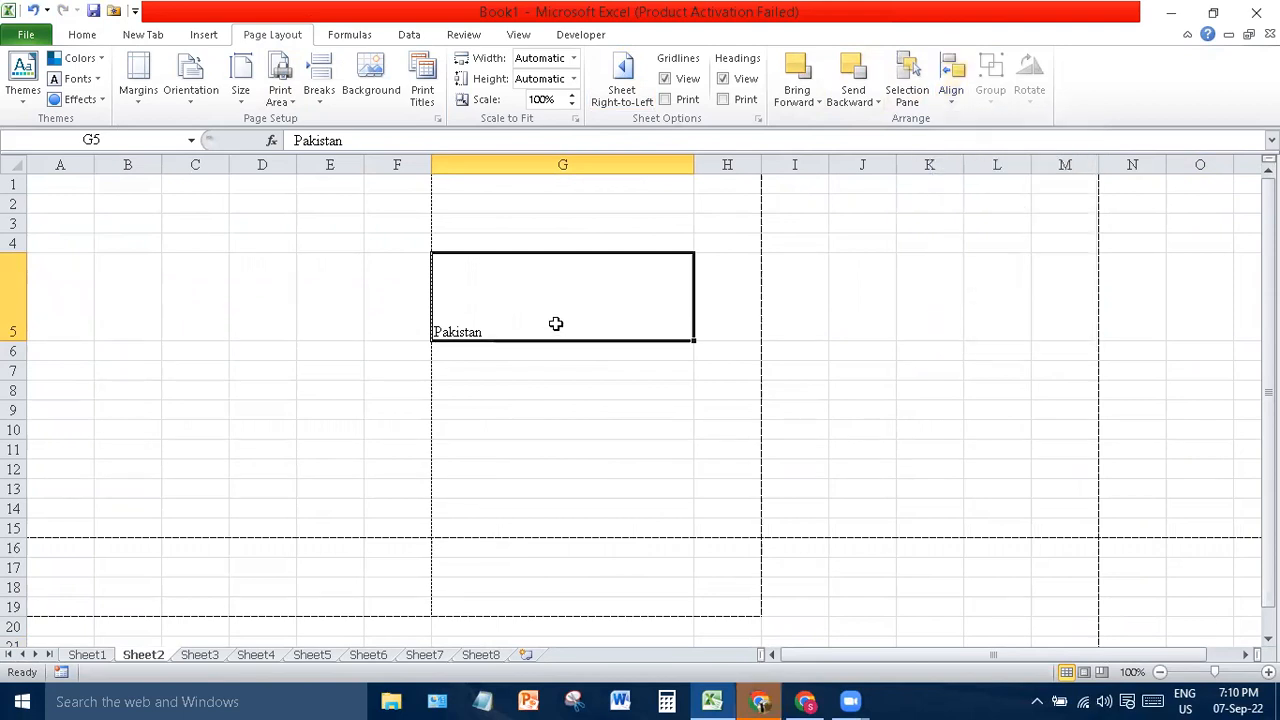
{"action": "left_click", "coordinate": [620, 420]}
{"action": "double_click", "coordinate": [458, 331]}
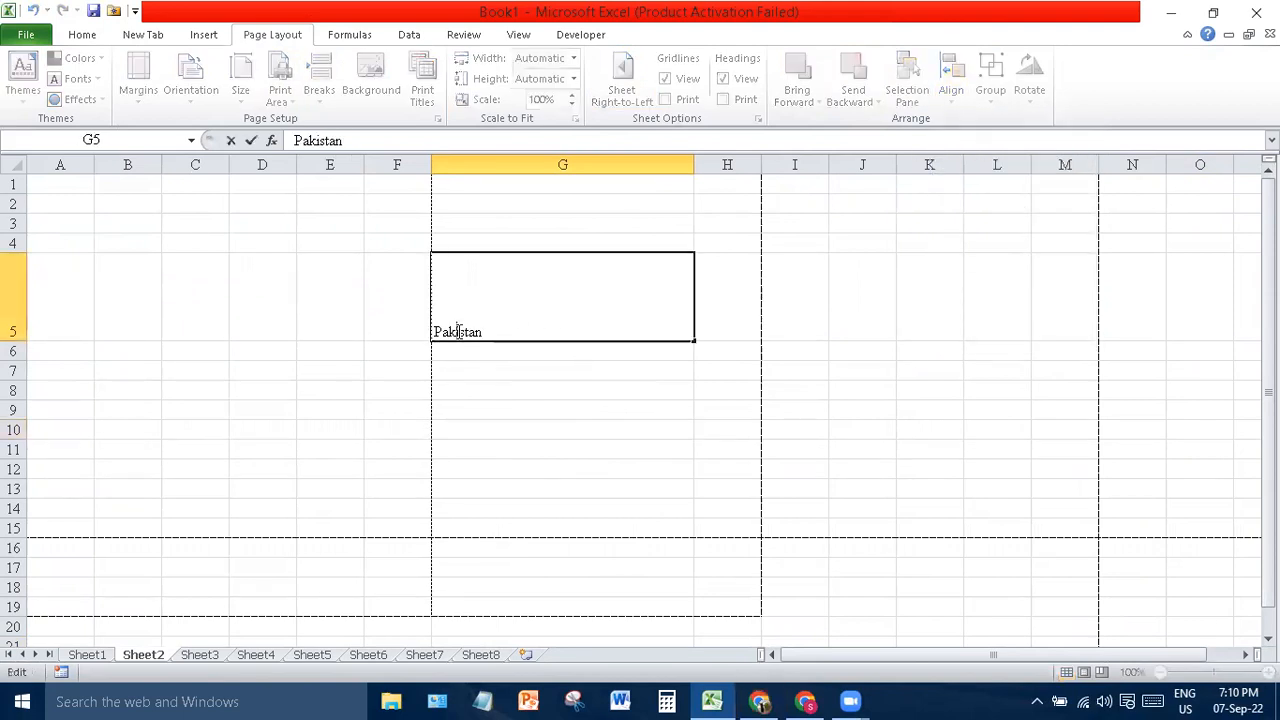
{"action": "double_click", "coordinate": [458, 331]}
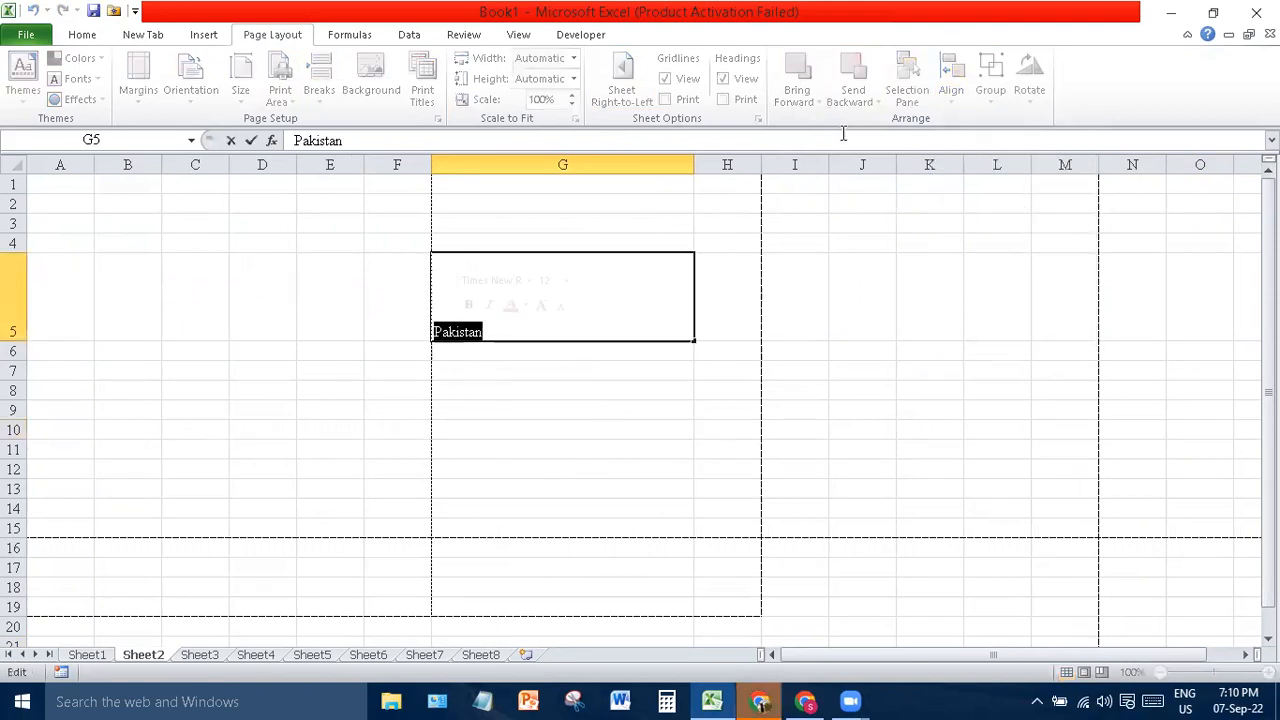
{"action": "left_click", "coordinate": [83, 36]}
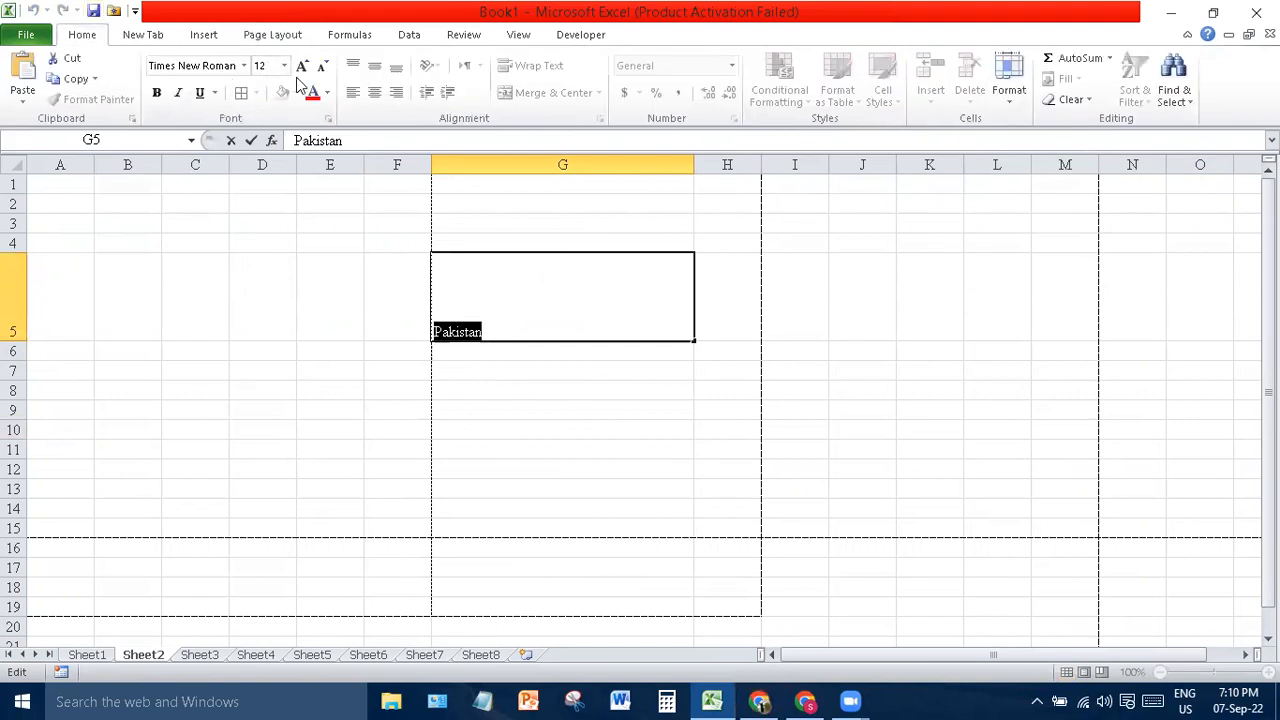
{"action": "left_click", "coordinate": [614, 369]}
- Apply Center, Middle Align and Align Text Left to Pakistan in G5
{"action": "left_click", "coordinate": [567, 284]}
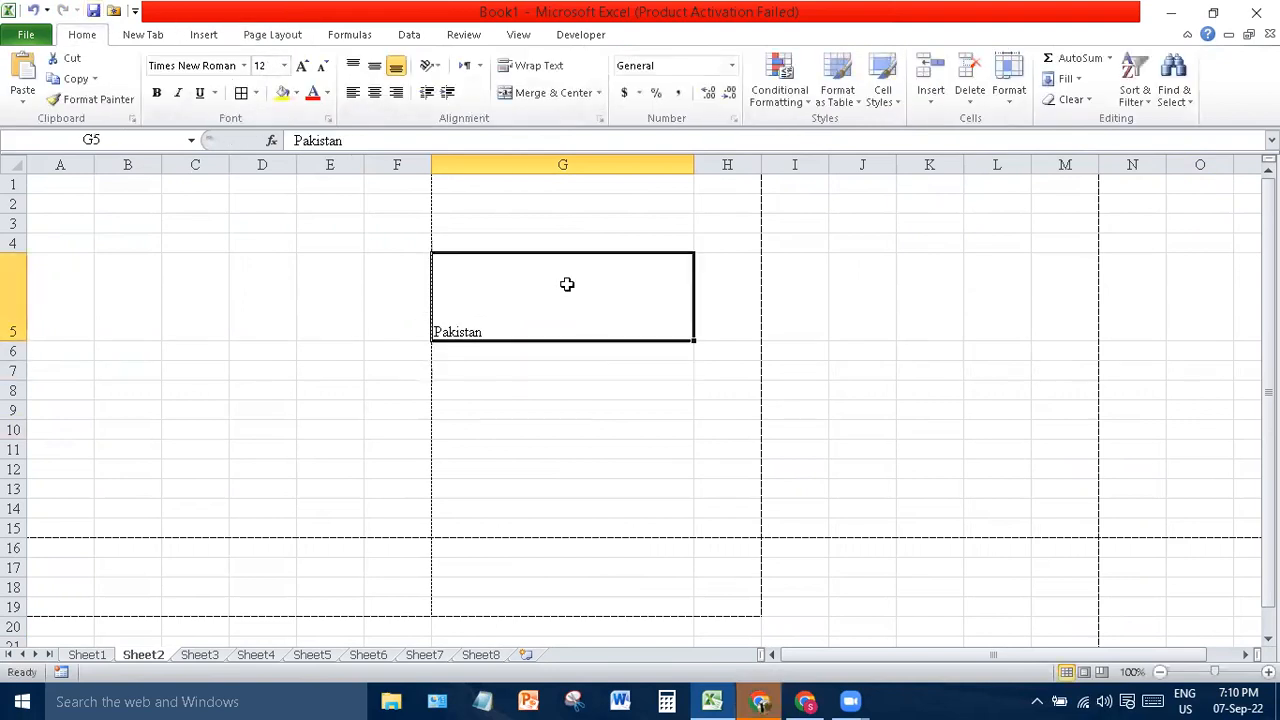
{"action": "left_click", "coordinate": [374, 93]}
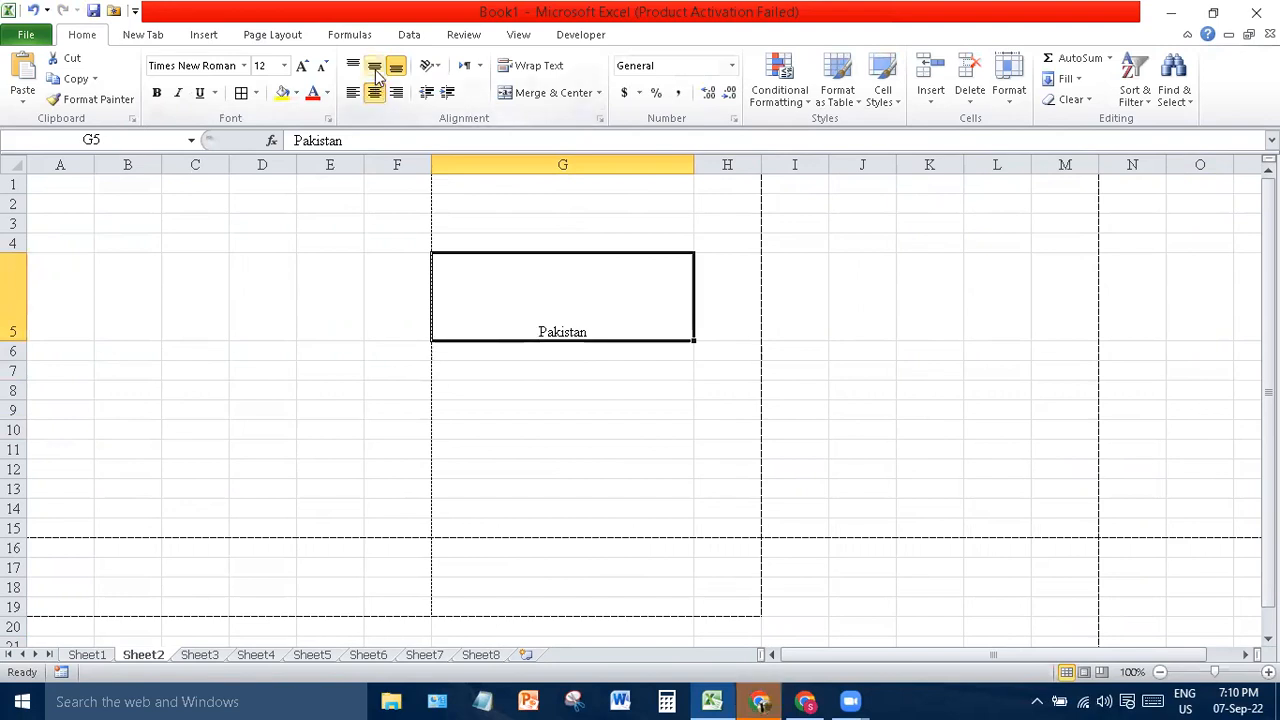
{"action": "left_click", "coordinate": [374, 66]}
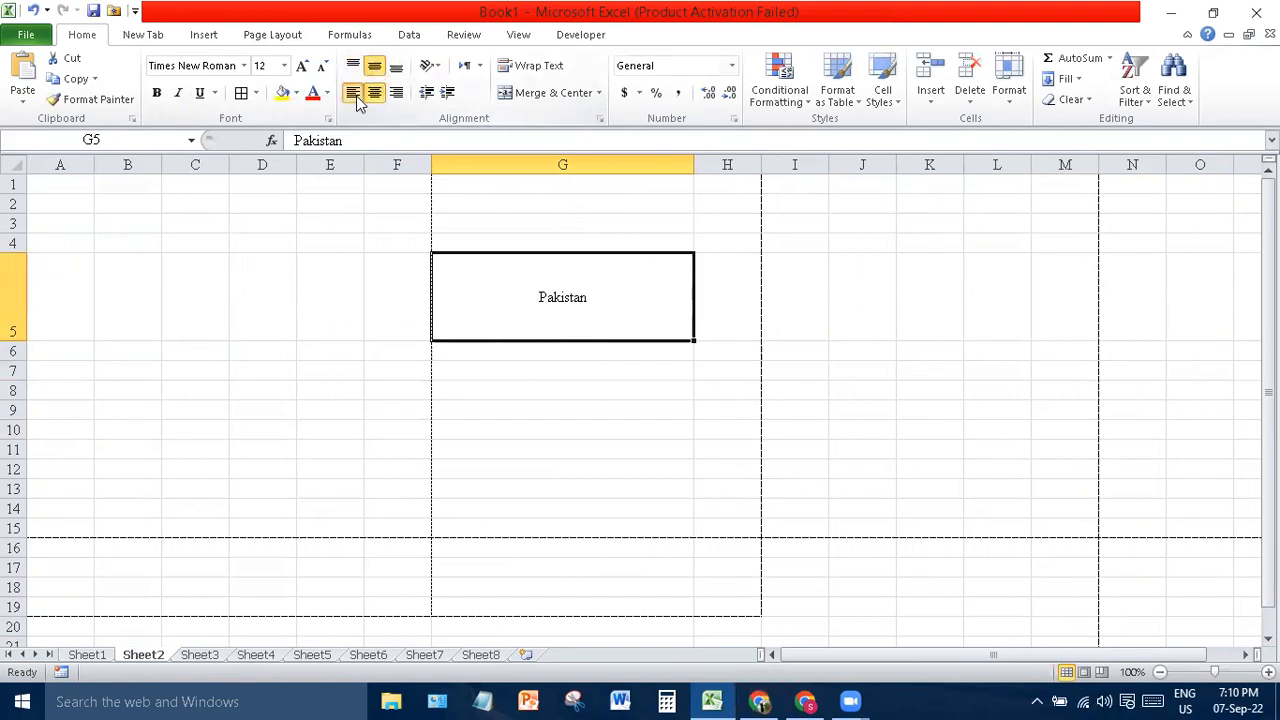
{"action": "left_click", "coordinate": [355, 96]}
{"action": "left_click", "coordinate": [206, 36]}
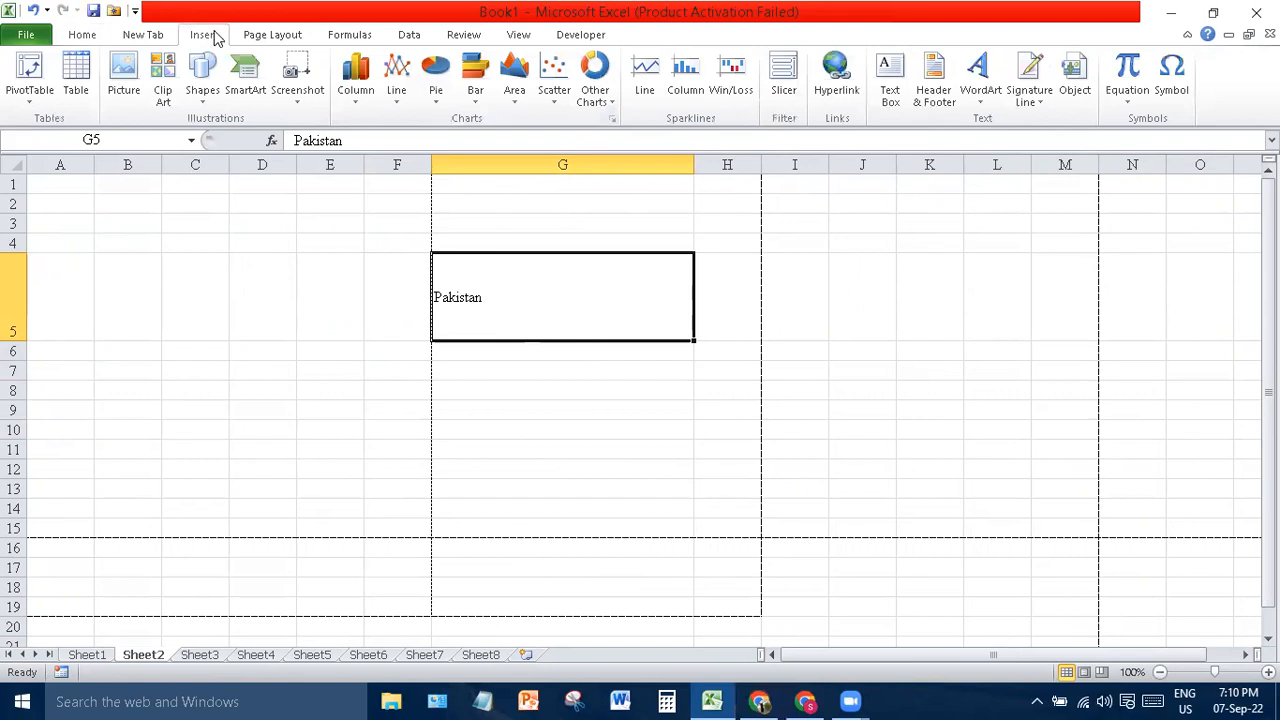
{"action": "left_click", "coordinate": [281, 36]}
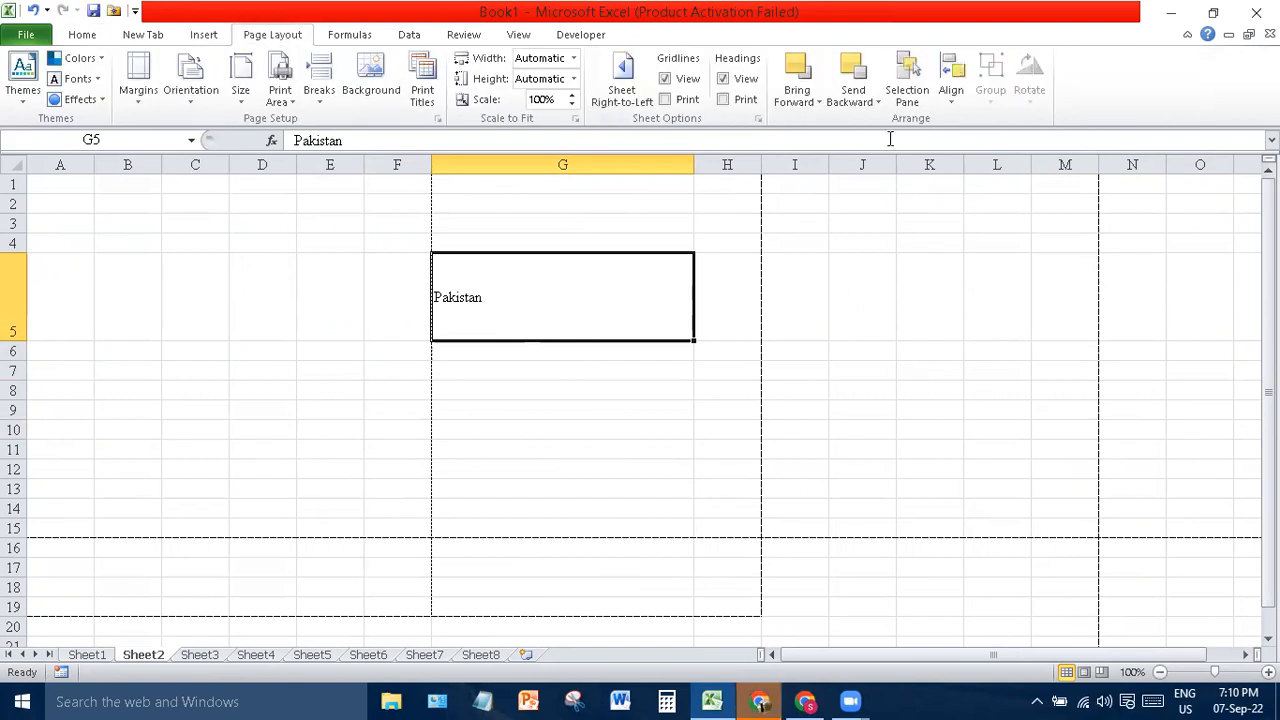
- Delete Sheet1 from the workbook and confirm
{"action": "left_click", "coordinate": [374, 34]}
{"action": "left_click", "coordinate": [685, 468]}
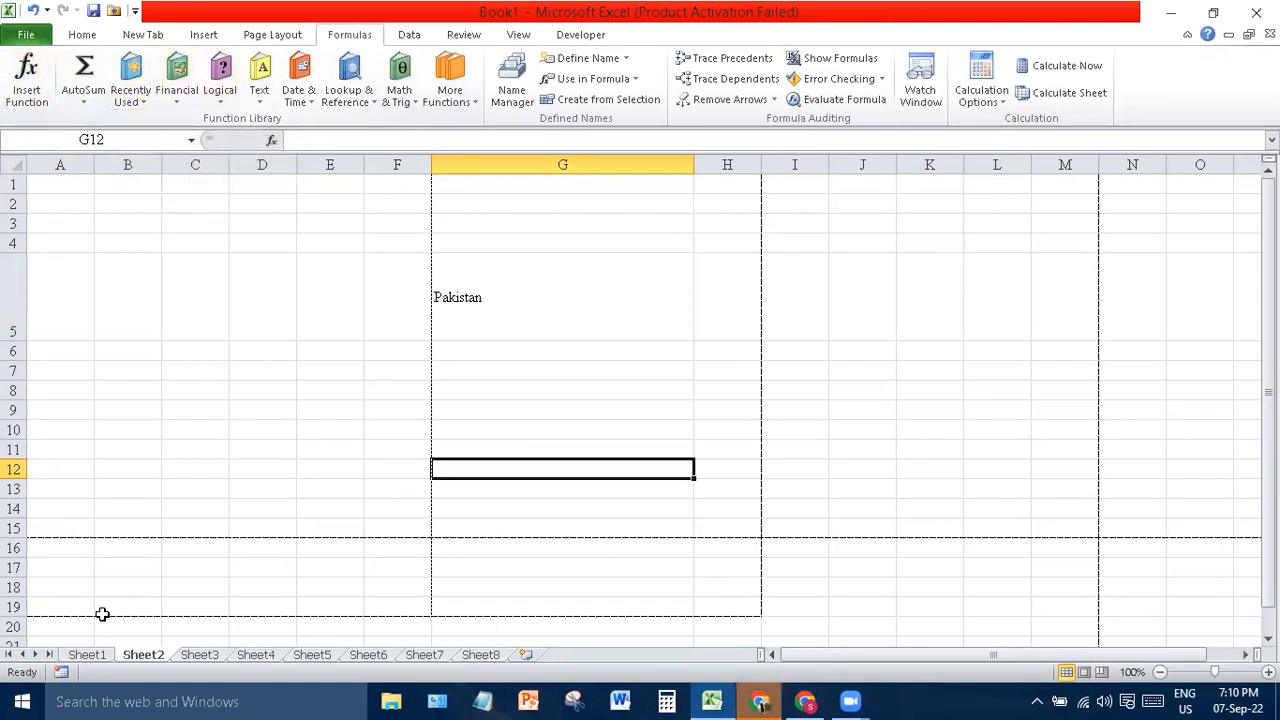
{"action": "right_click", "coordinate": [94, 657]}
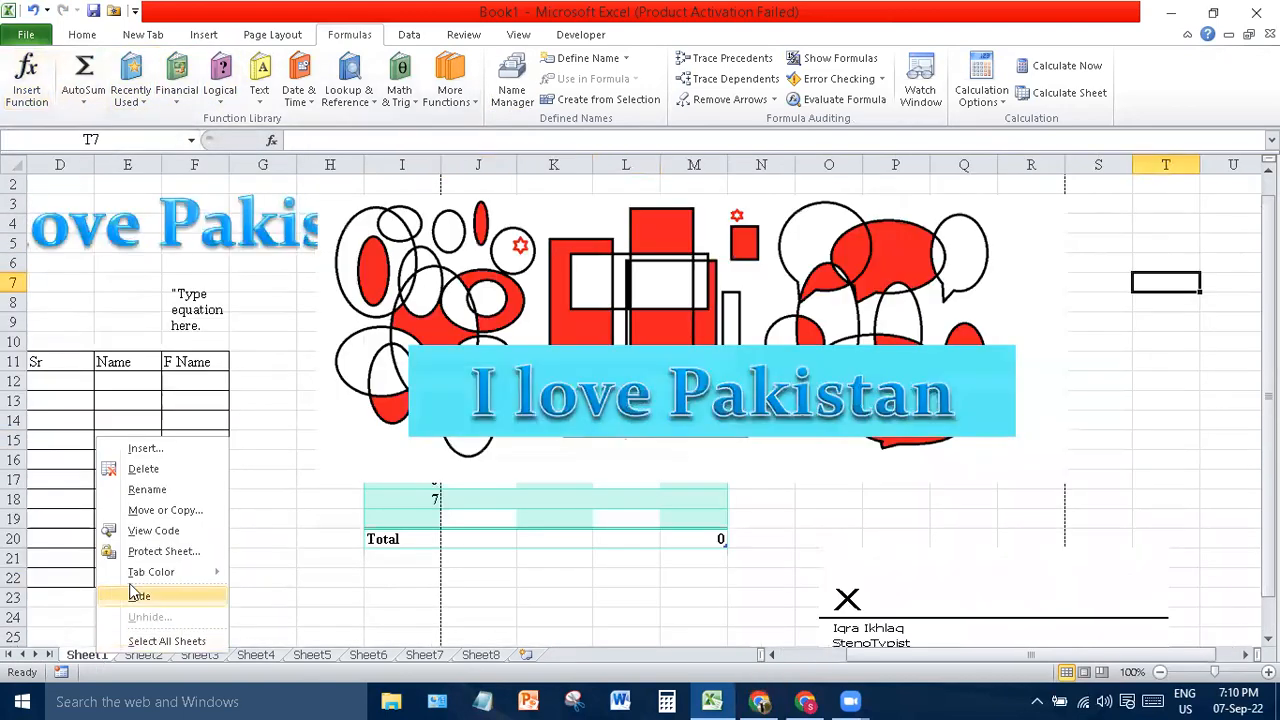
{"action": "left_click", "coordinate": [140, 469]}
{"action": "key", "text": "Return"}
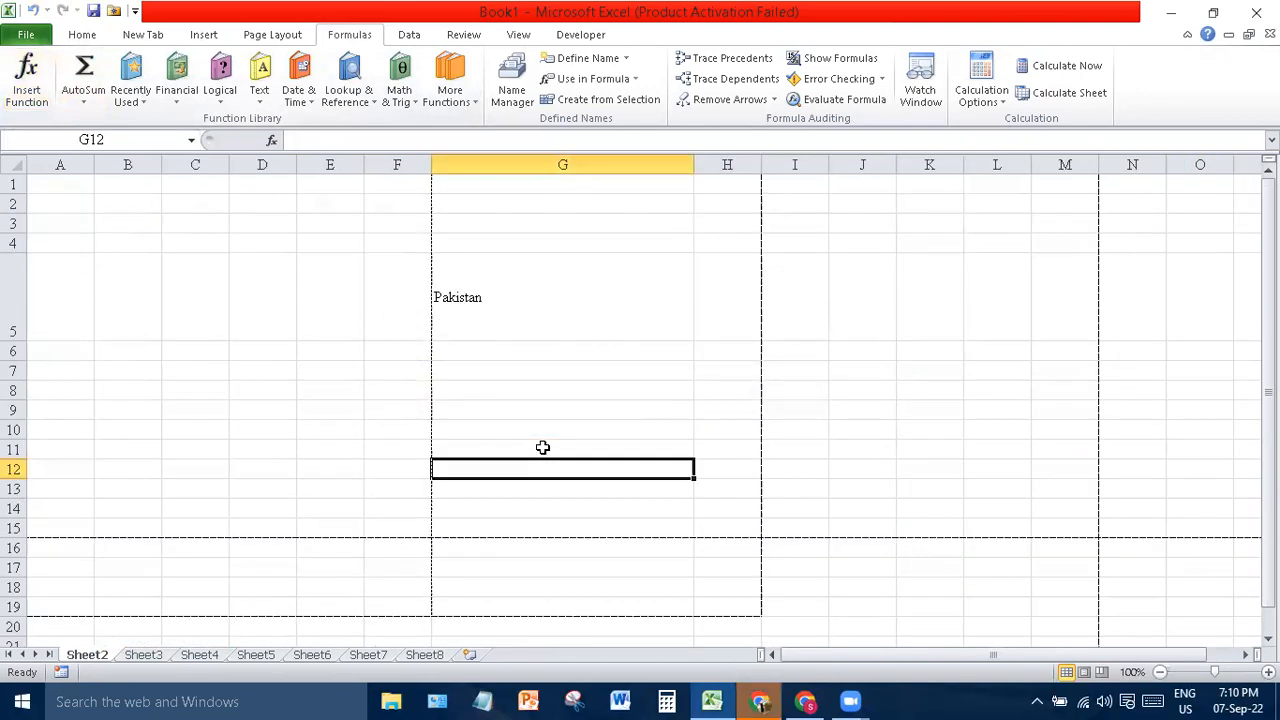
- Delete Sheet2 as well and confirm, leaving Sheet3 first
{"action": "right_click", "coordinate": [87, 660]}
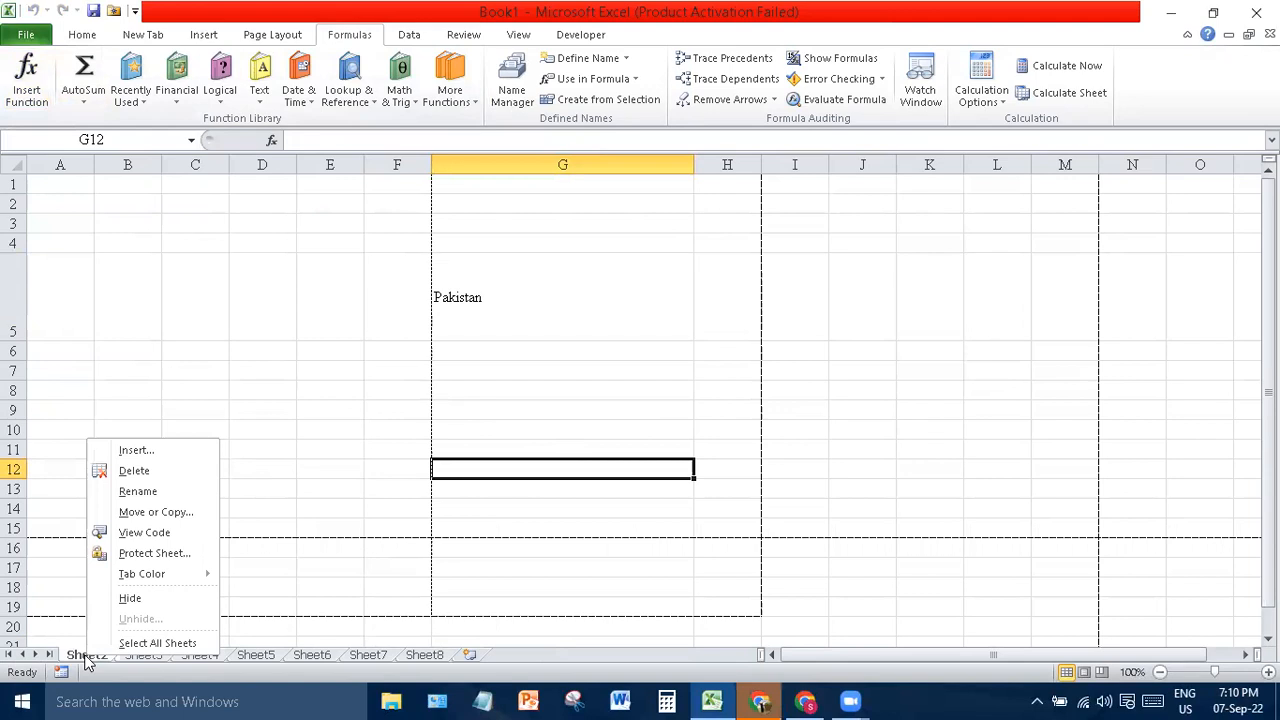
{"action": "left_click", "coordinate": [146, 478]}
{"action": "key", "text": "Return"}
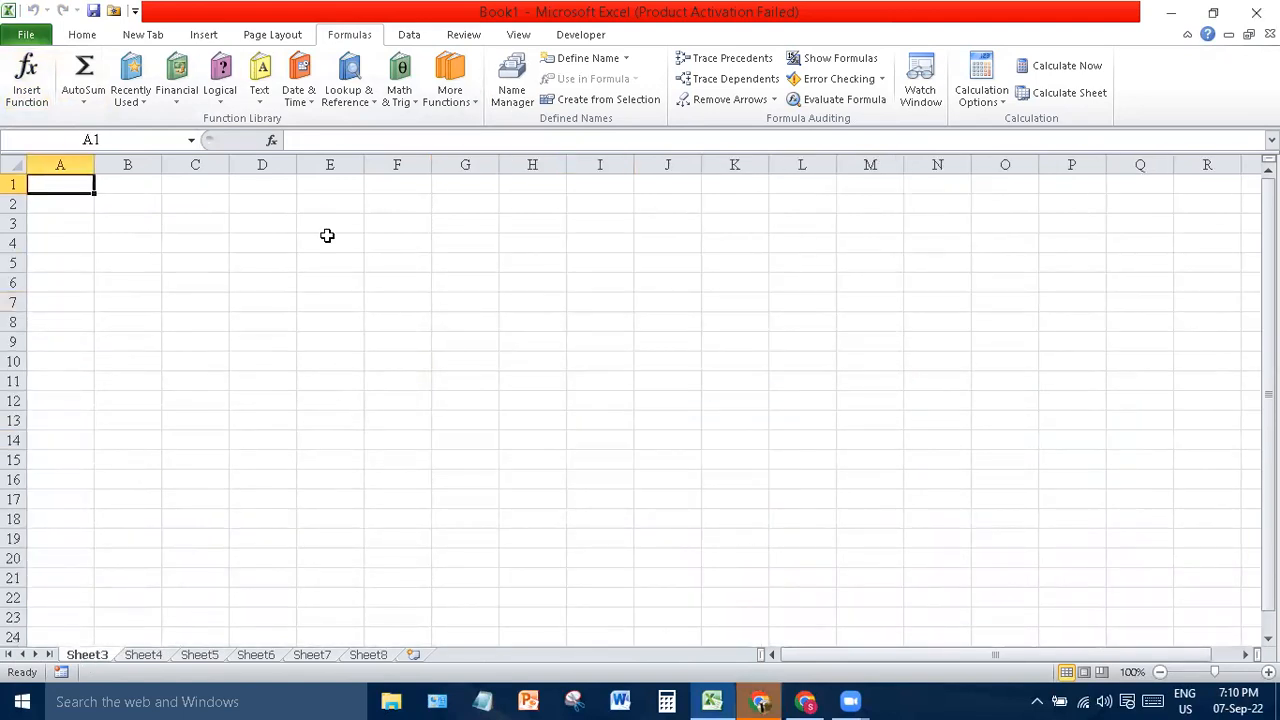
{"action": "left_click", "coordinate": [213, 225]}
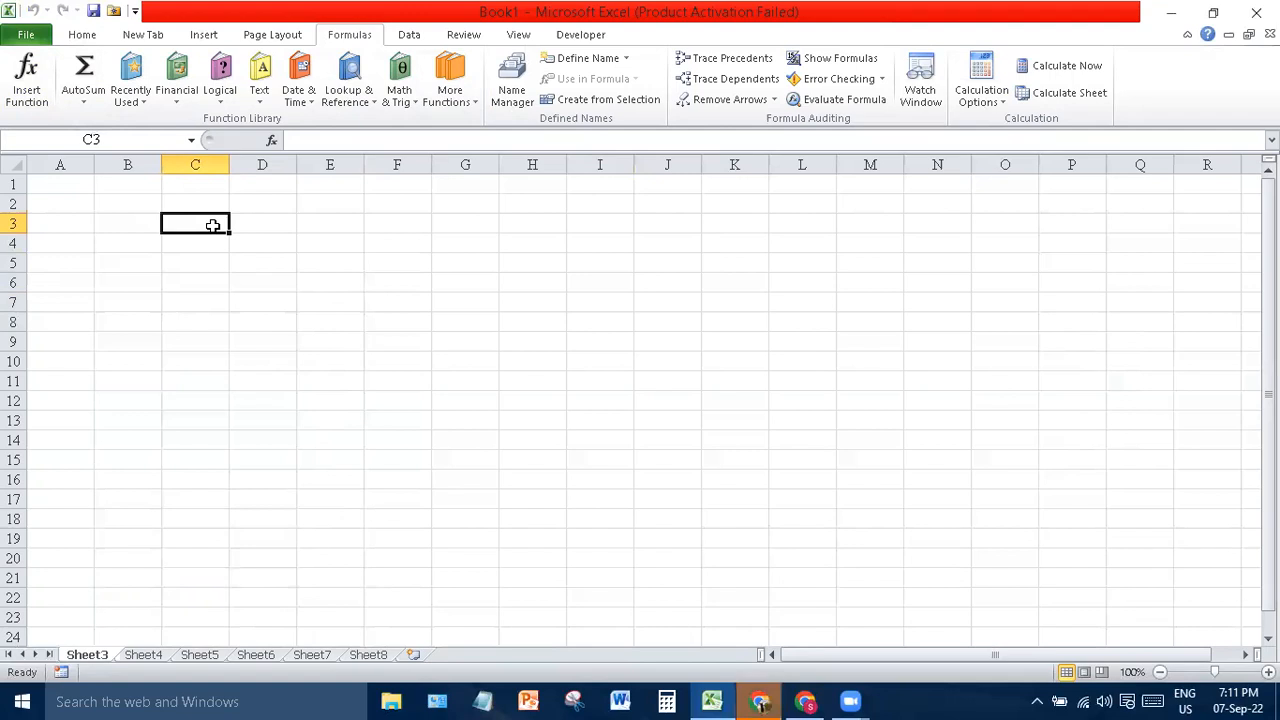
- Enter test subtractions =5-6 in C3 and =8-2 in C4, then clear C3:D6
{"action": "type", "text": "="}
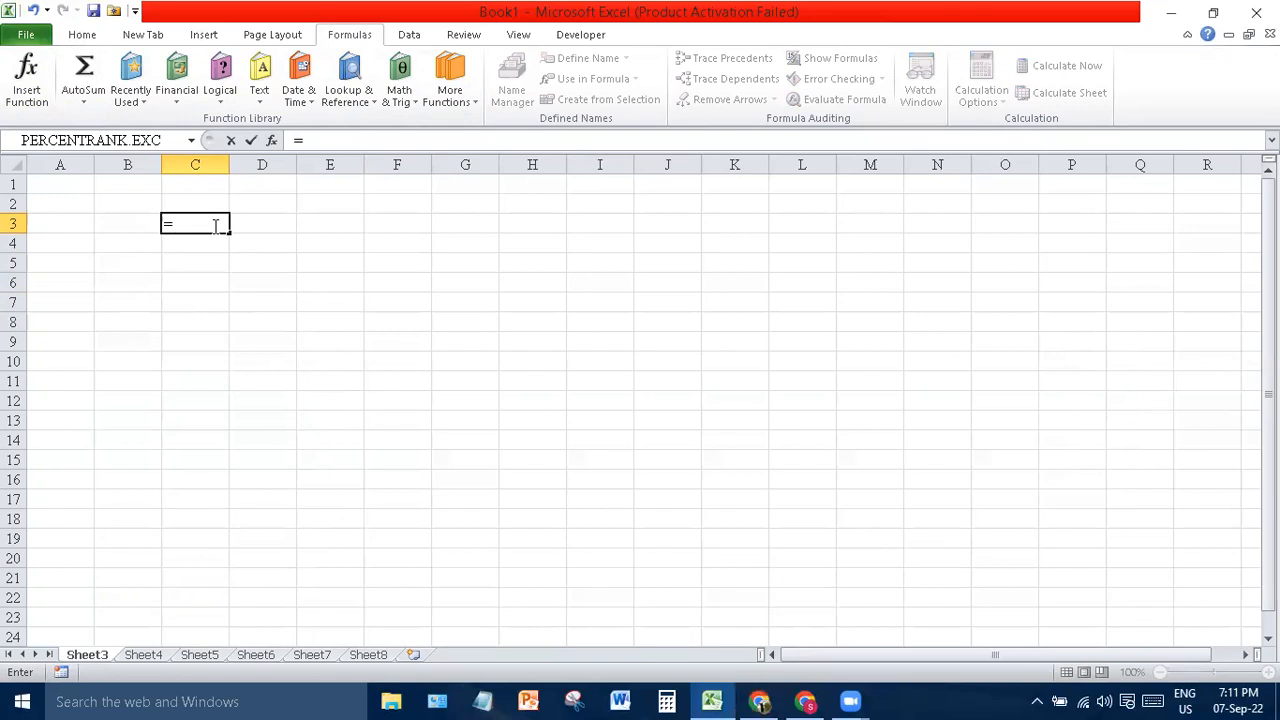
{"action": "type", "text": "5"}
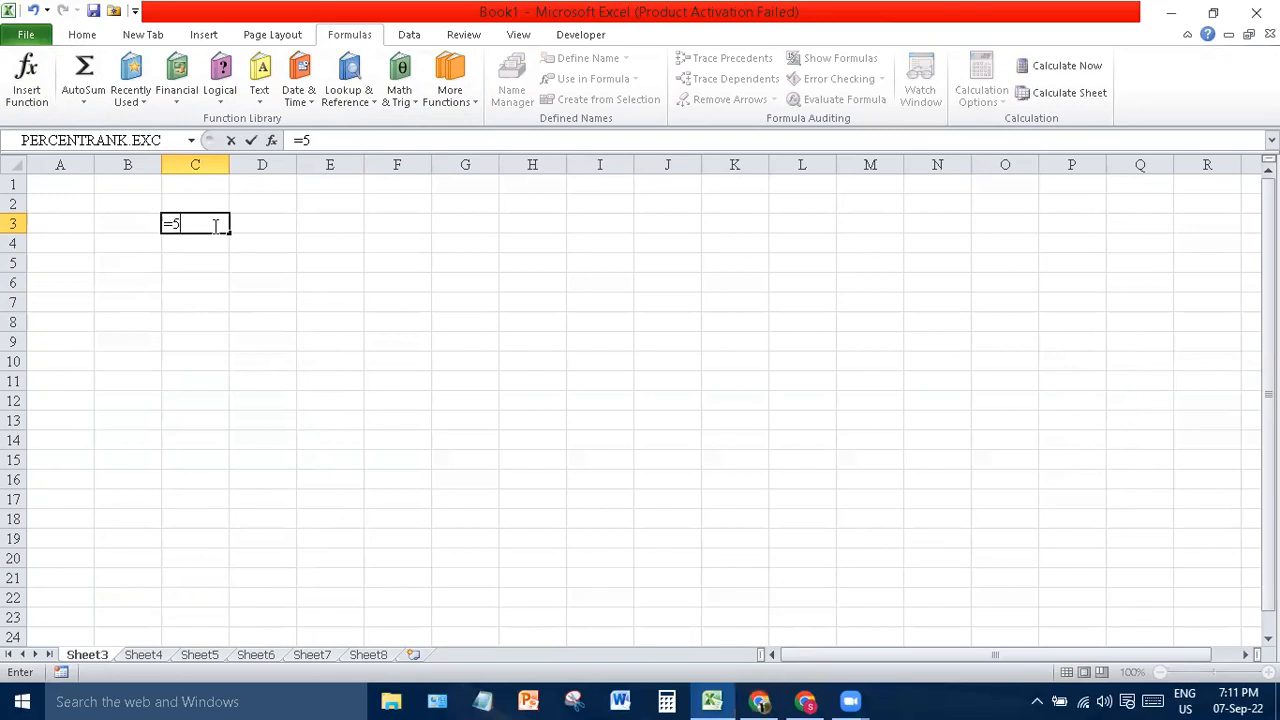
{"action": "type", "text": "-6"}
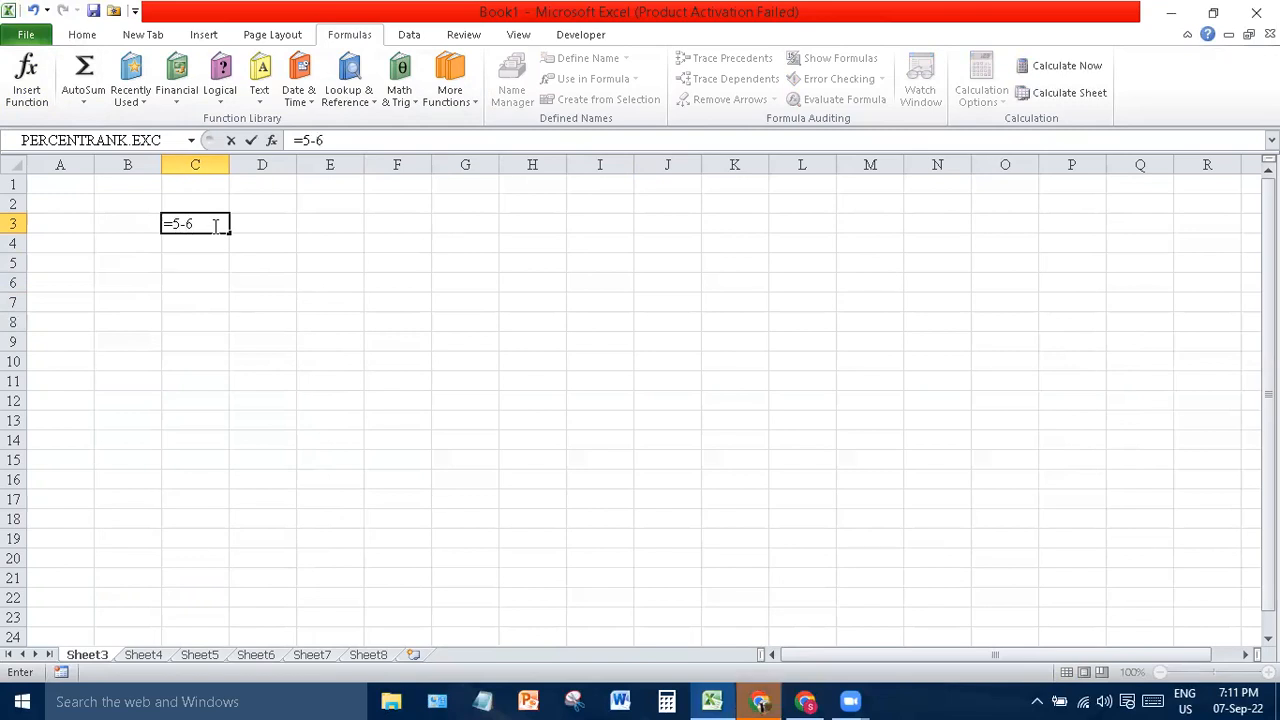
{"action": "key", "text": "Return"}
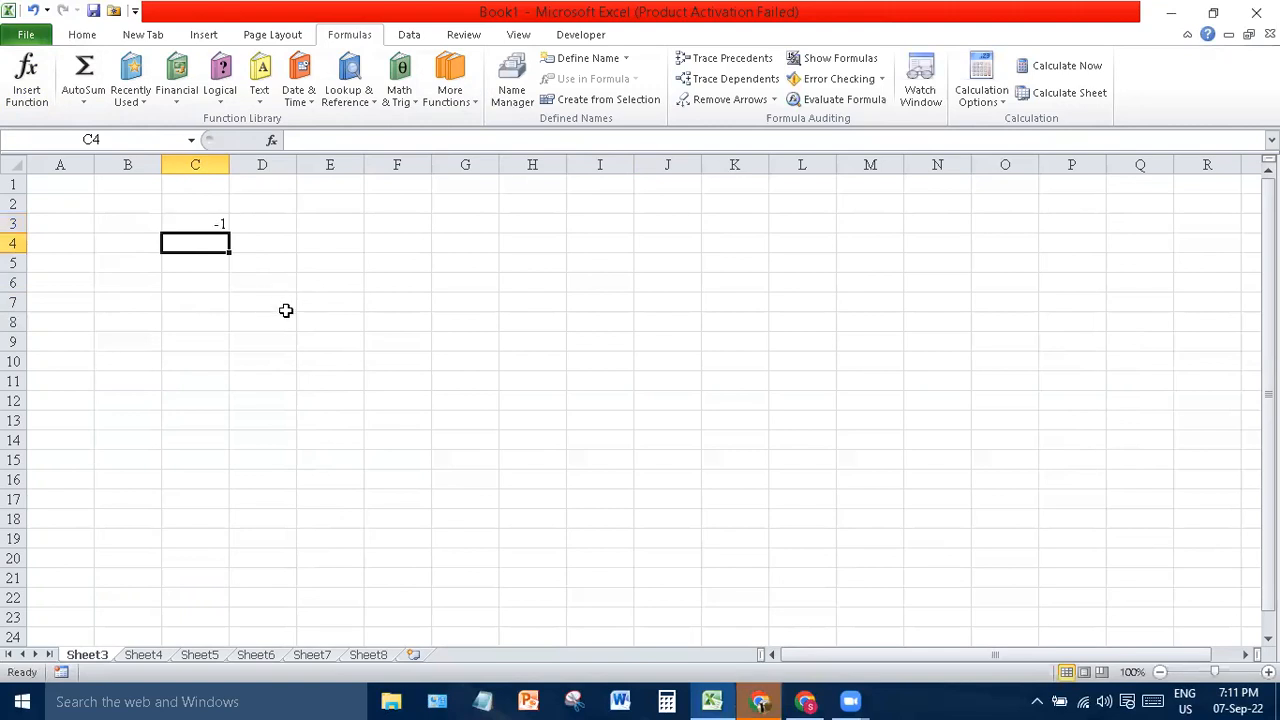
{"action": "type", "text": "="}
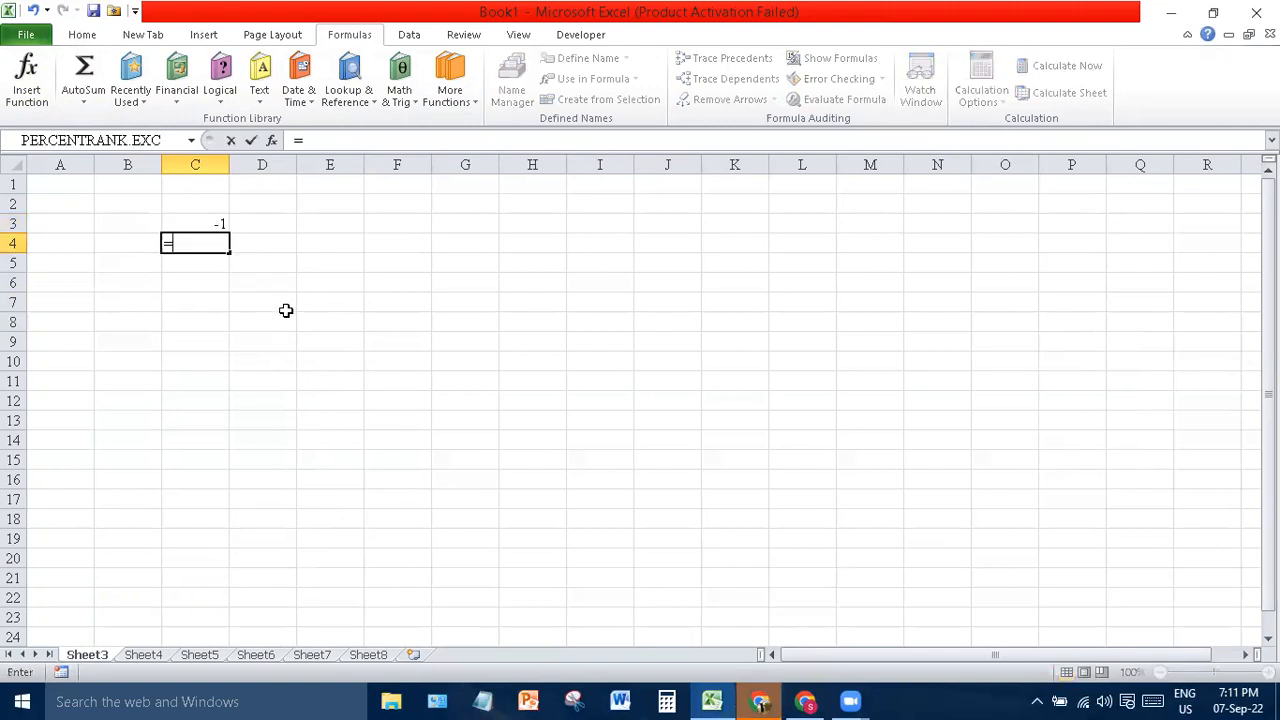
{"action": "type", "text": "8-2"}
{"action": "key", "text": "Return"}
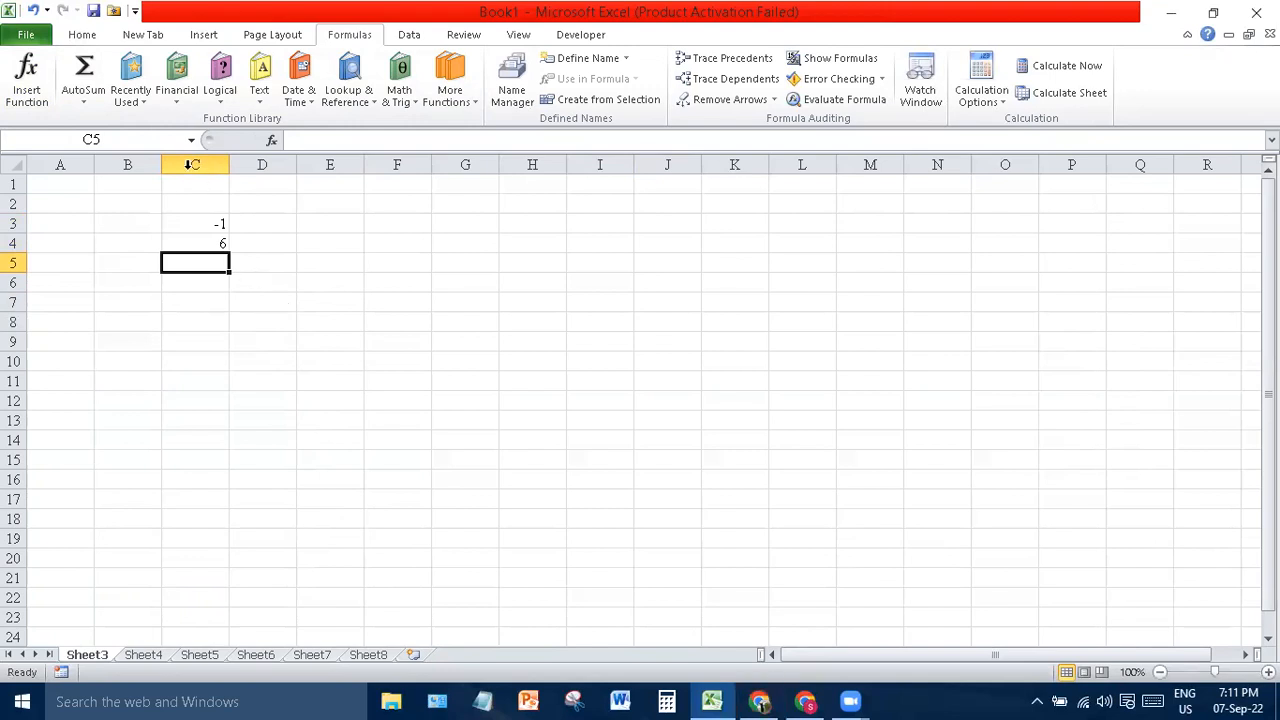
{"action": "left_click_drag", "start_coordinate": [172, 216], "coordinate": [231, 274]}
{"action": "key", "text": "Delete"}
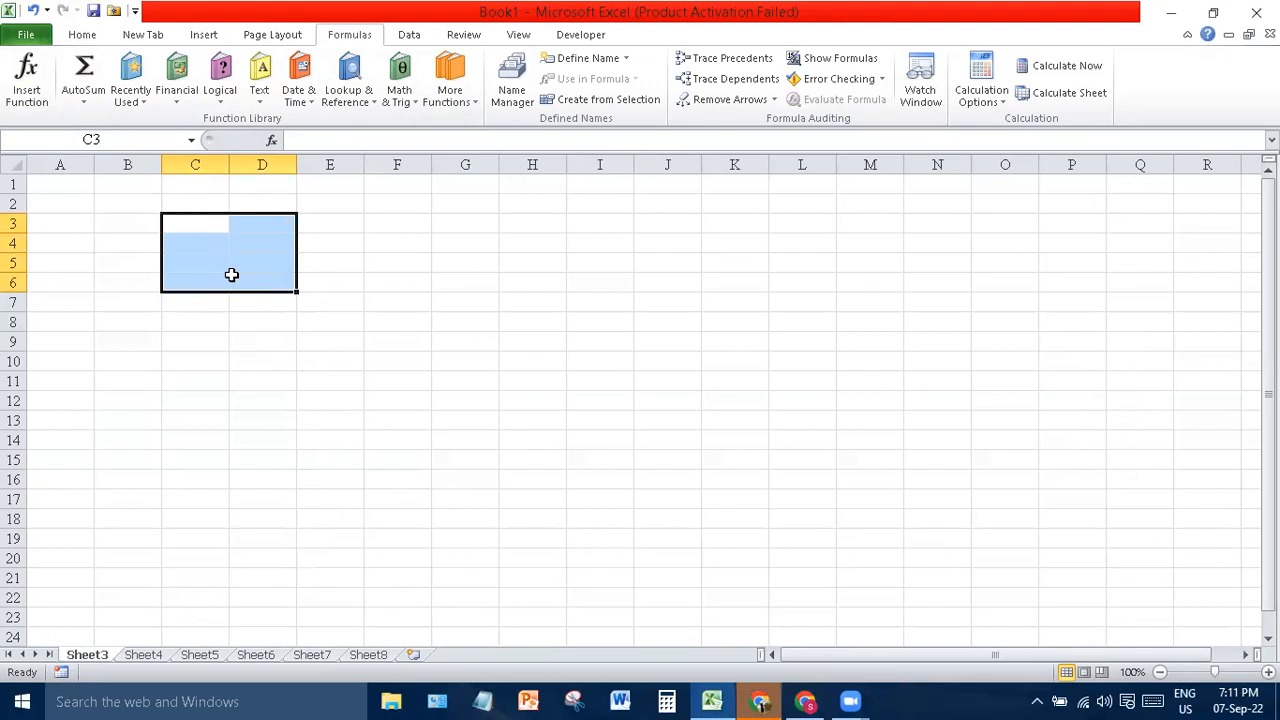
- Enter =5+4 in D5 so it shows 9
{"action": "left_click", "coordinate": [266, 380]}
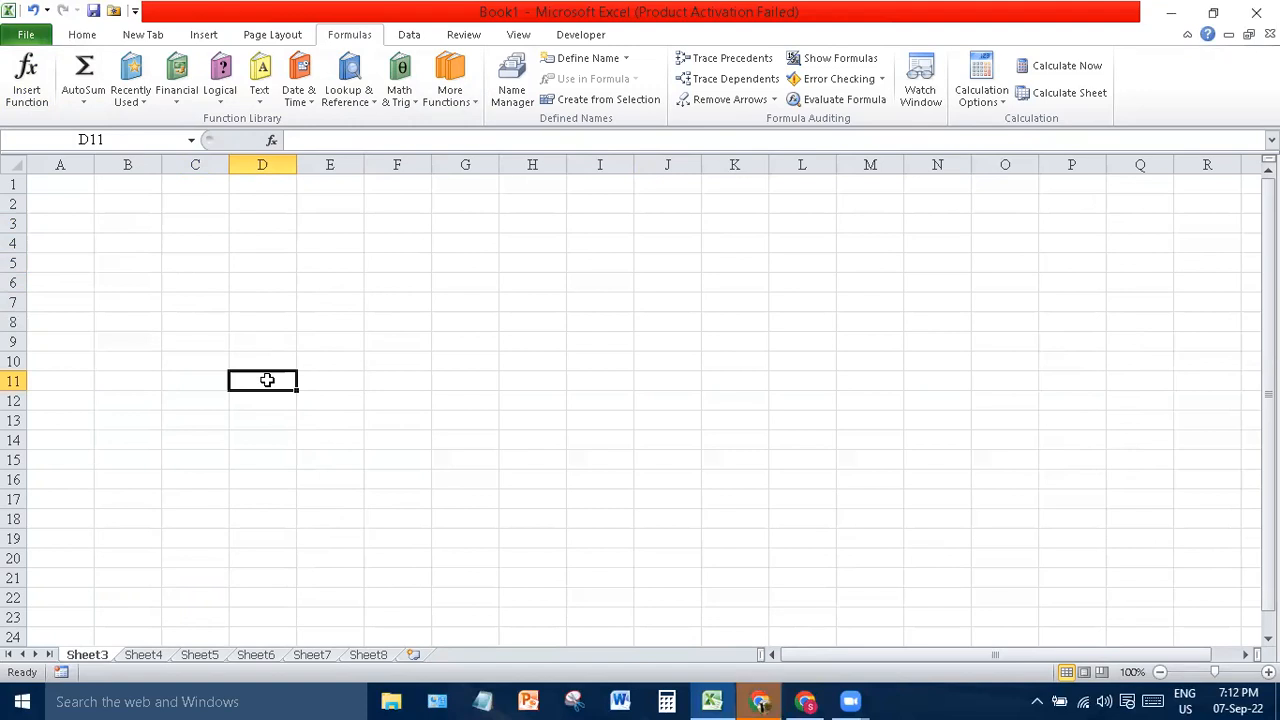
{"action": "left_click", "coordinate": [265, 258]}
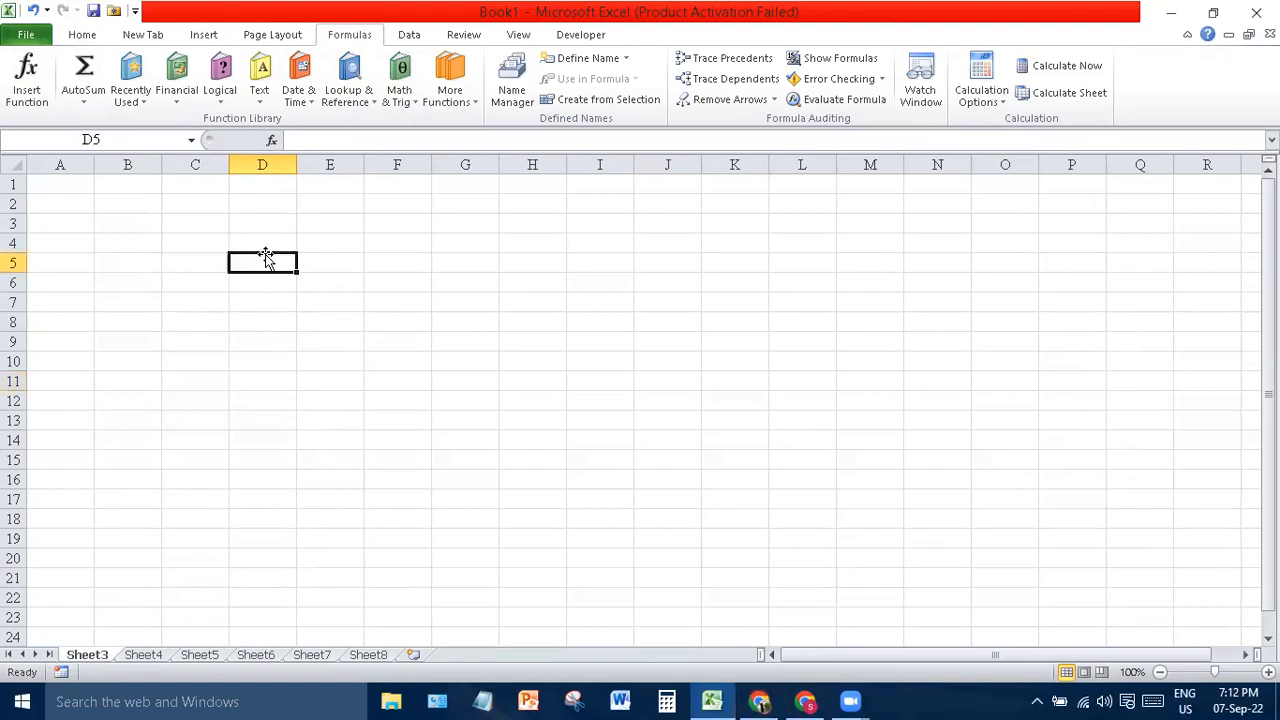
{"action": "type", "text": "=5"}
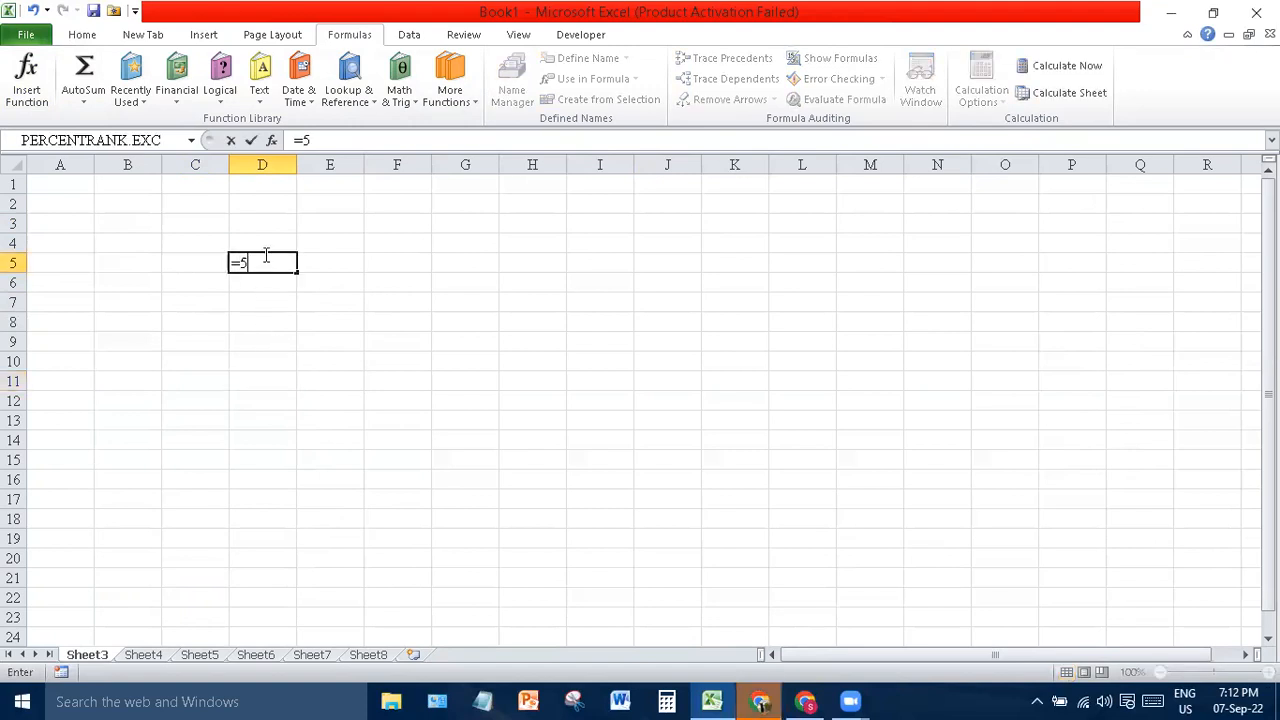
{"action": "type", "text": "+4"}
{"action": "key", "text": "Return"}
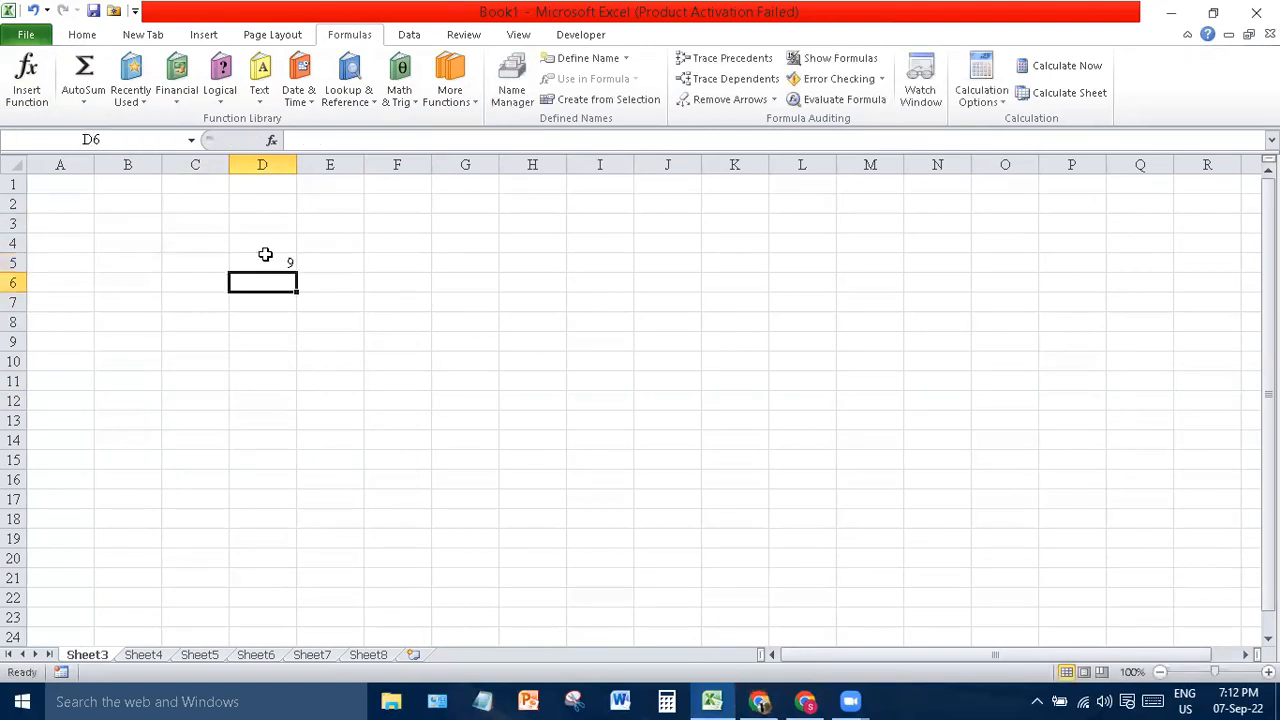
- Enter the numbers 4, 5, 6, 8 and 2 down F6:F10
{"action": "left_click", "coordinate": [417, 280]}
{"action": "type", "text": "4"}
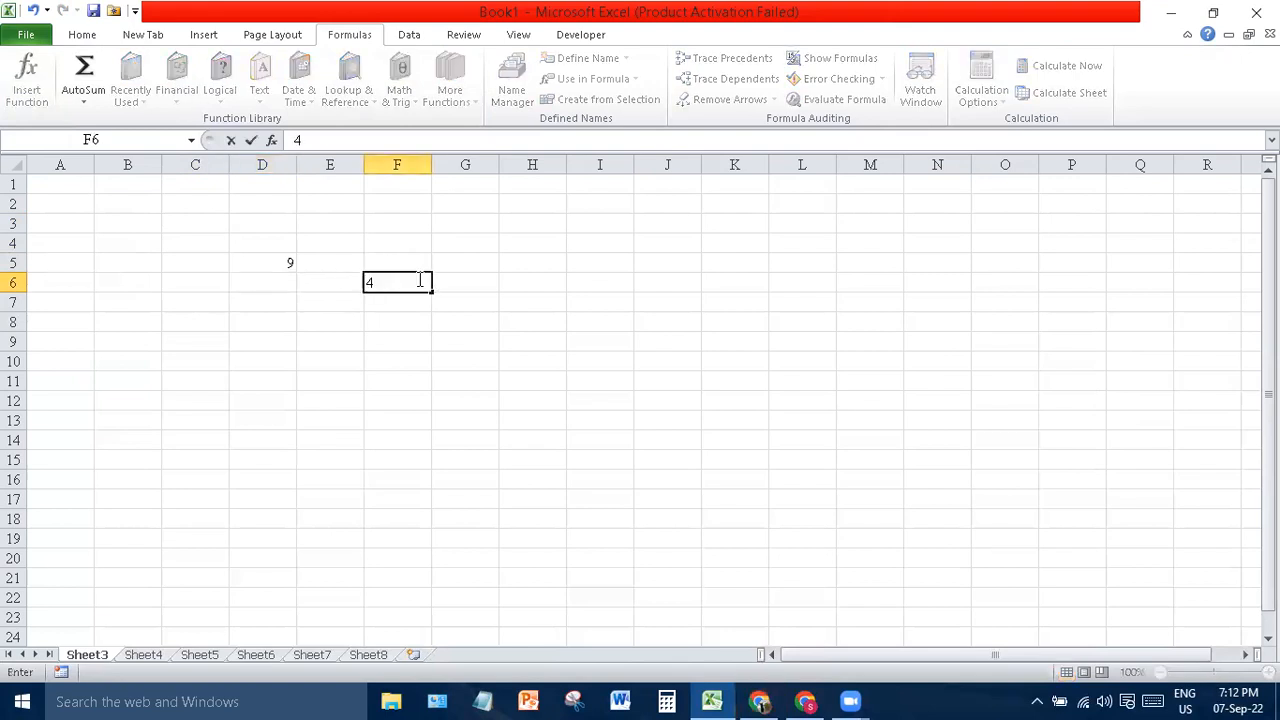
{"action": "key", "text": "Return"}
{"action": "type", "text": "5"}
{"action": "key", "text": "Return"}
{"action": "type", "text": "6"}
{"action": "key", "text": "Return"}
{"action": "type", "text": "8"}
{"action": "key", "text": "Return"}
{"action": "type", "text": "2"}
{"action": "key", "text": "Return"}
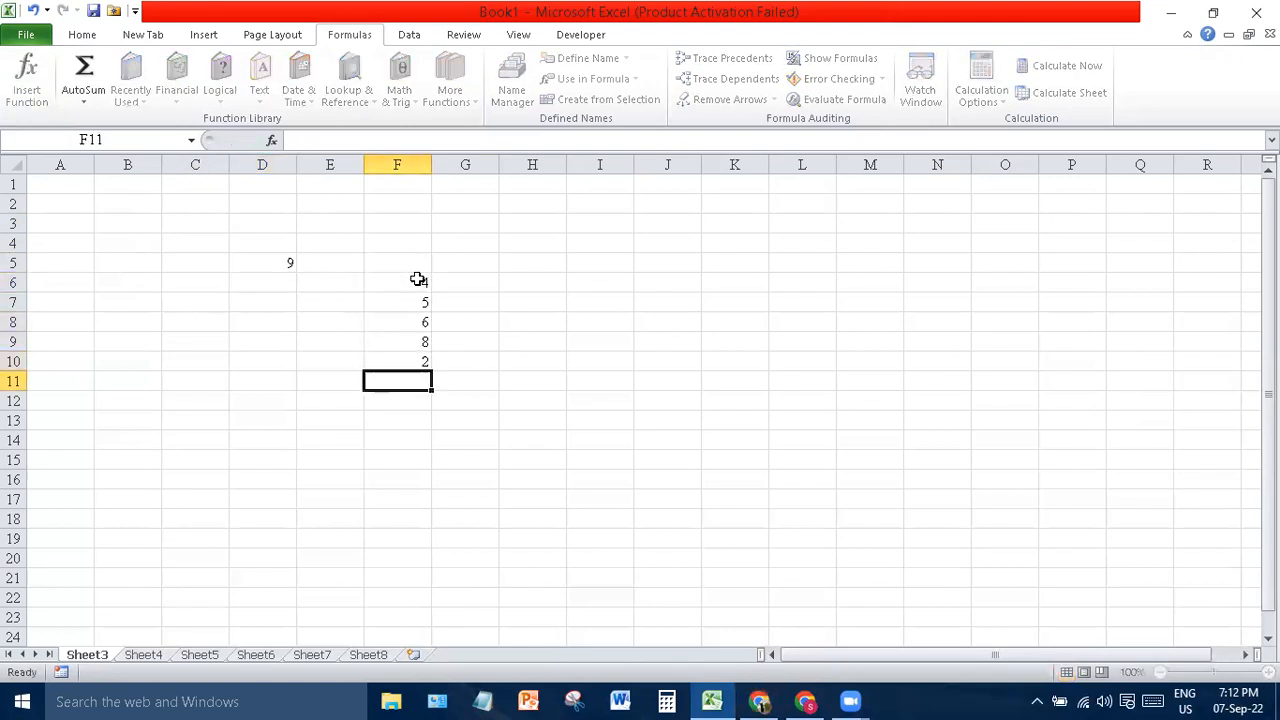
- Put =SUM(F6:F10) in F11 to show 25, then select SUM in its formula
{"action": "type", "text": "="}
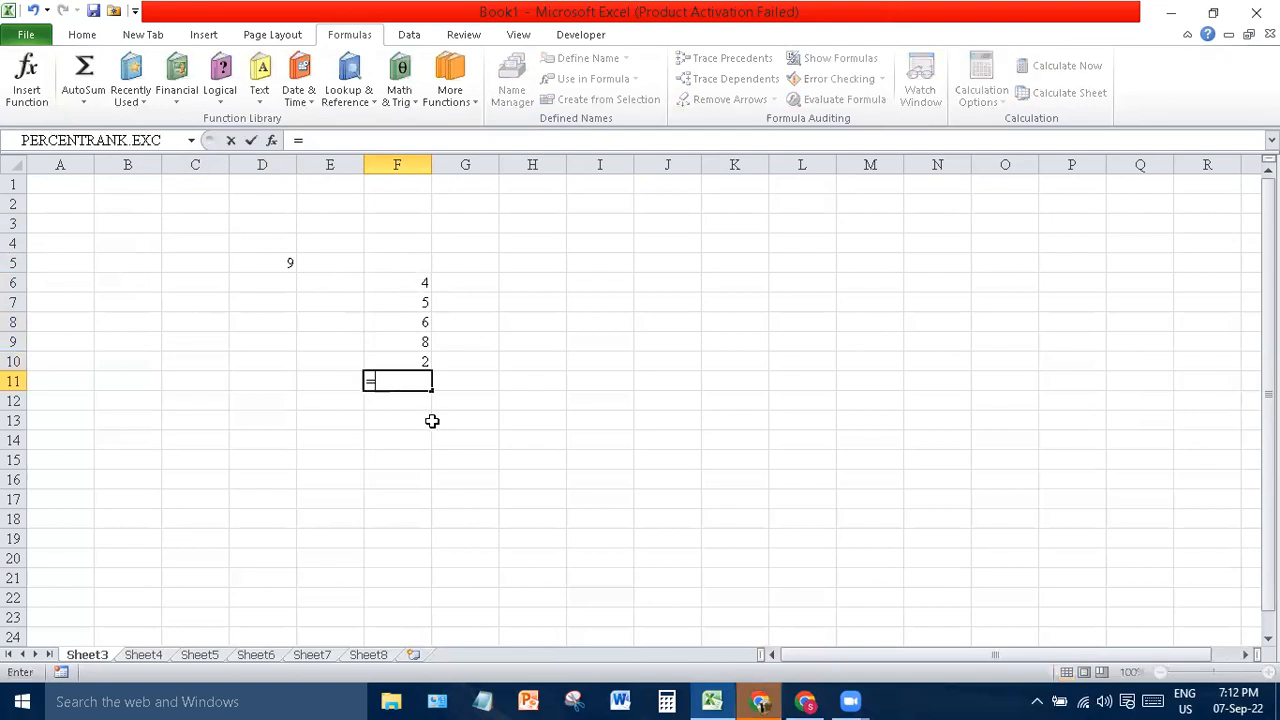
{"action": "type", "text": "S"}
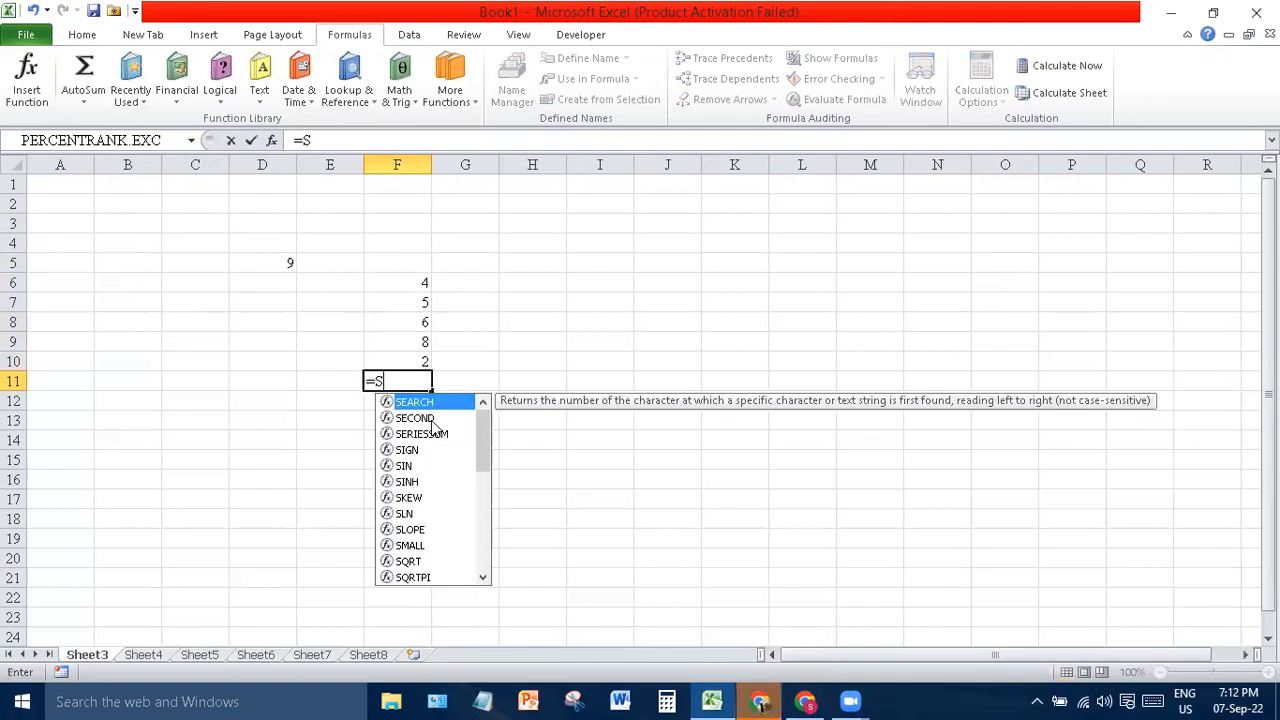
{"action": "type", "text": "um("}
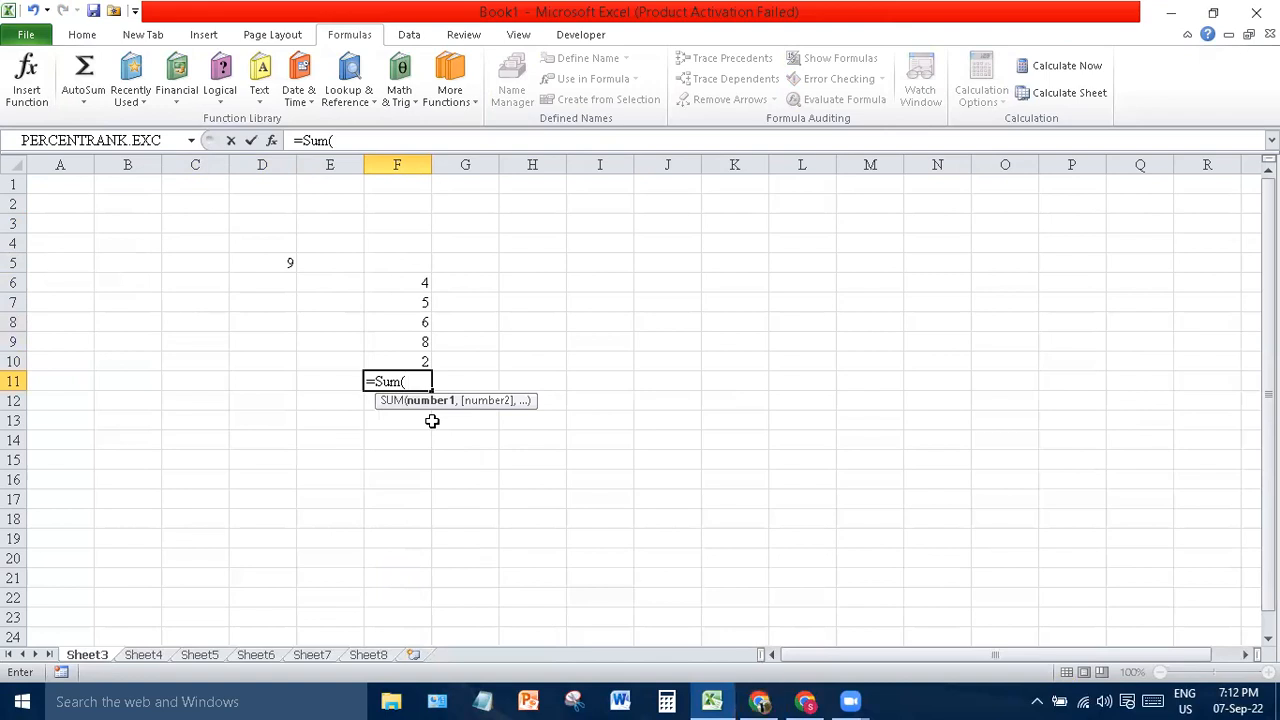
{"action": "left_click_drag", "start_coordinate": [411, 278], "coordinate": [410, 361]}
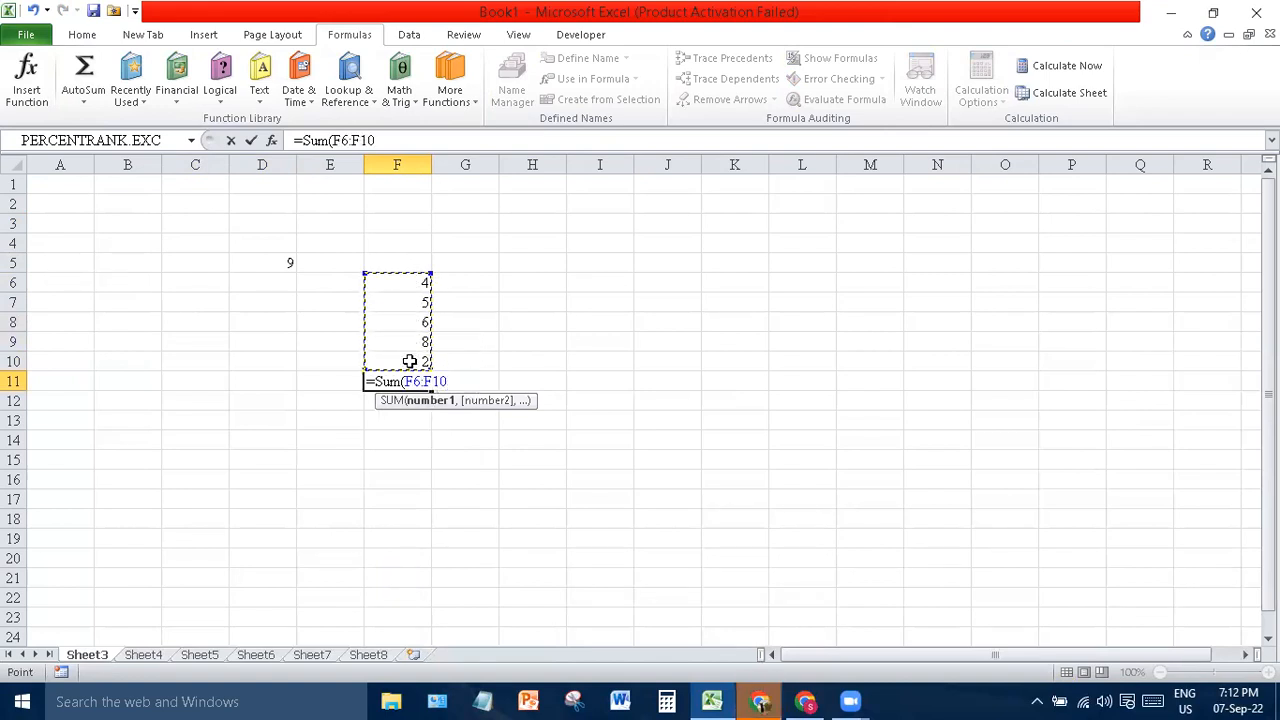
{"action": "type", "text": ")"}
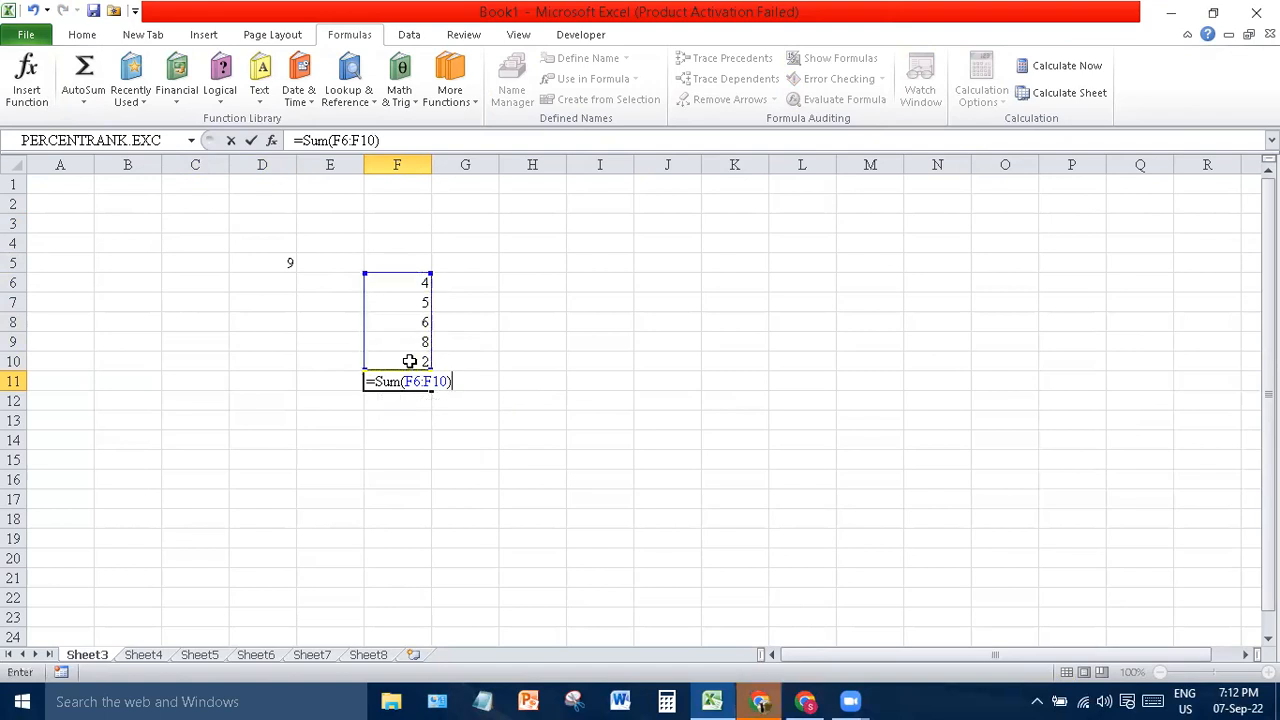
{"action": "key", "text": "Return"}
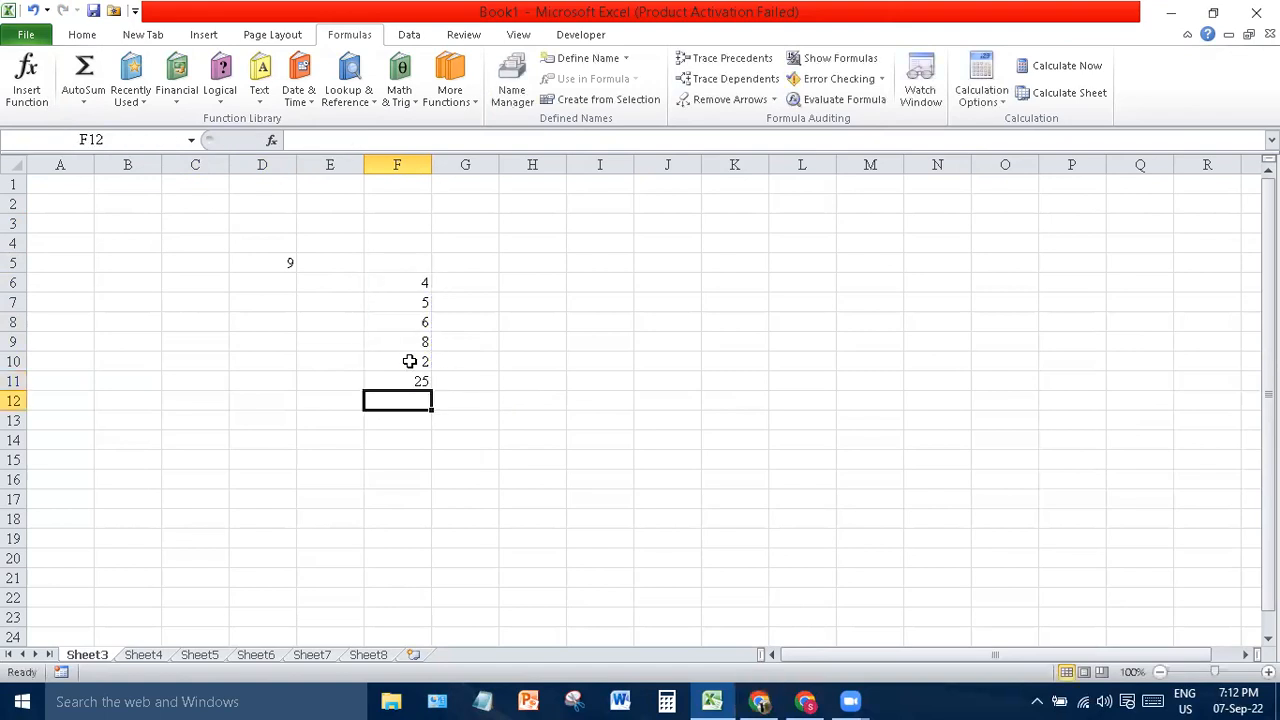
{"action": "left_click", "coordinate": [421, 380]}
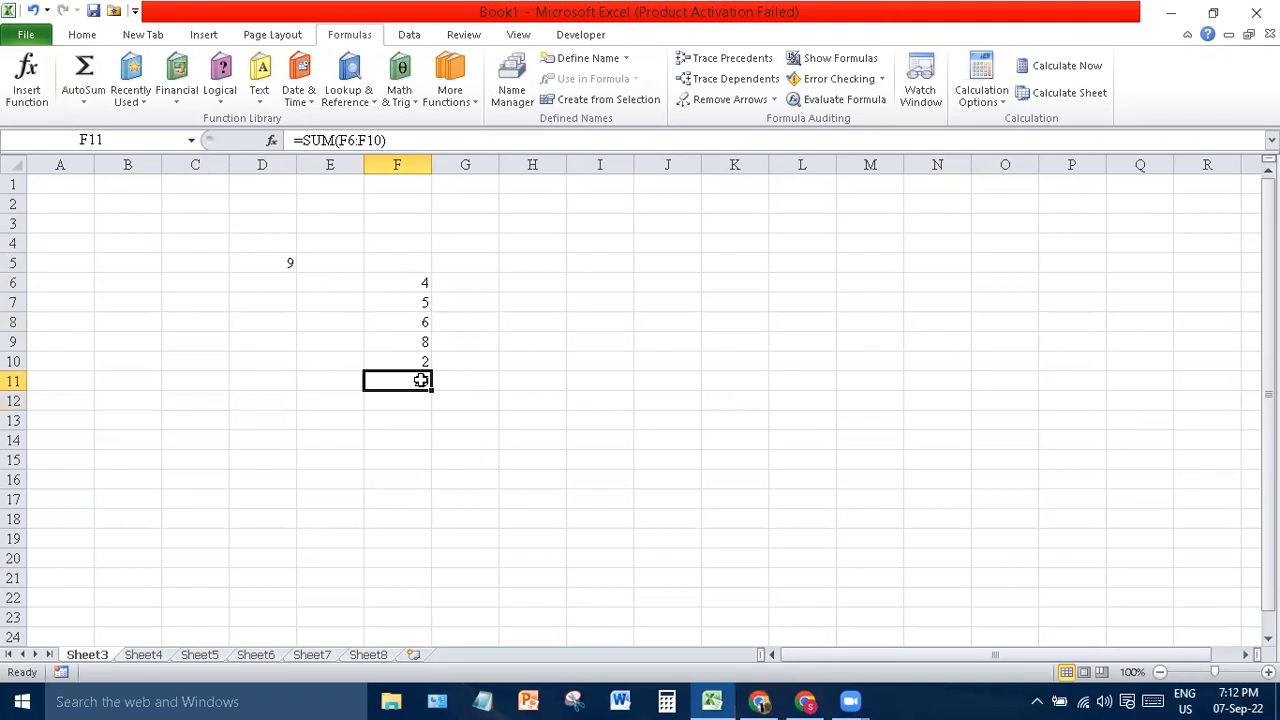
{"action": "double_click", "coordinate": [318, 140]}
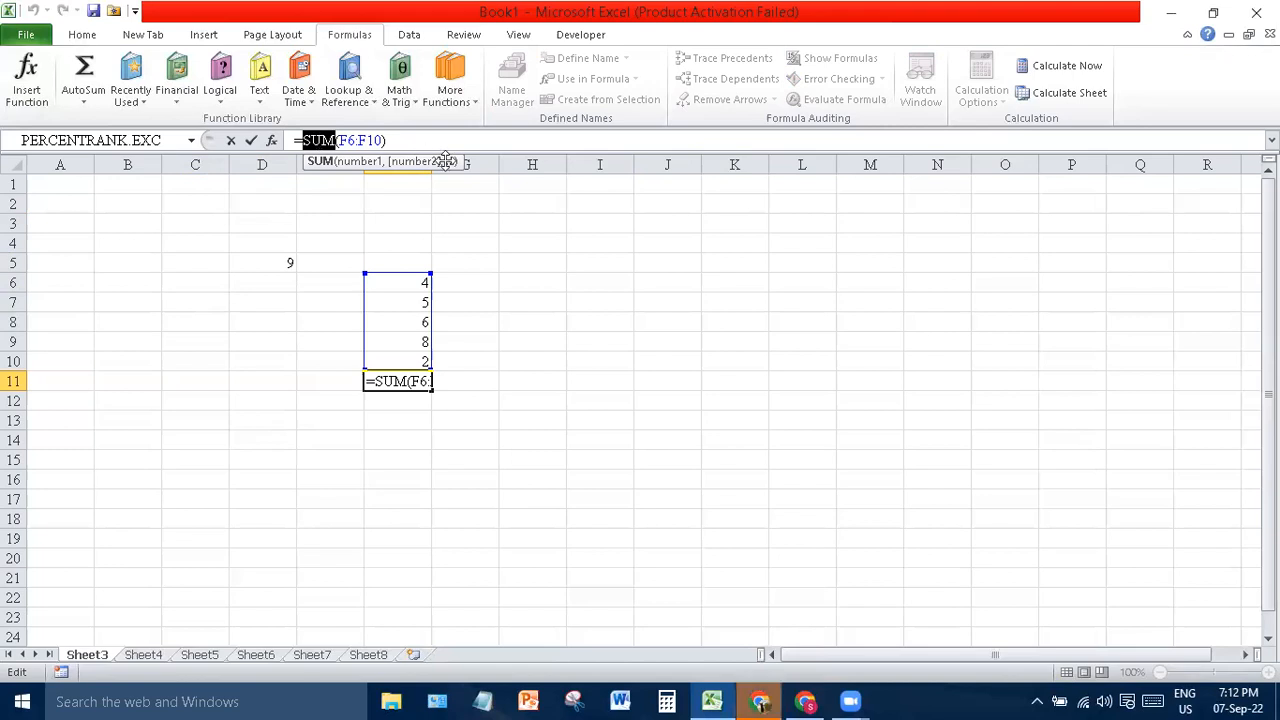
- Replace SUM in F11's formula with an I5 reference, declining Excel's correction and errors twice
{"action": "left_click", "coordinate": [582, 266]}
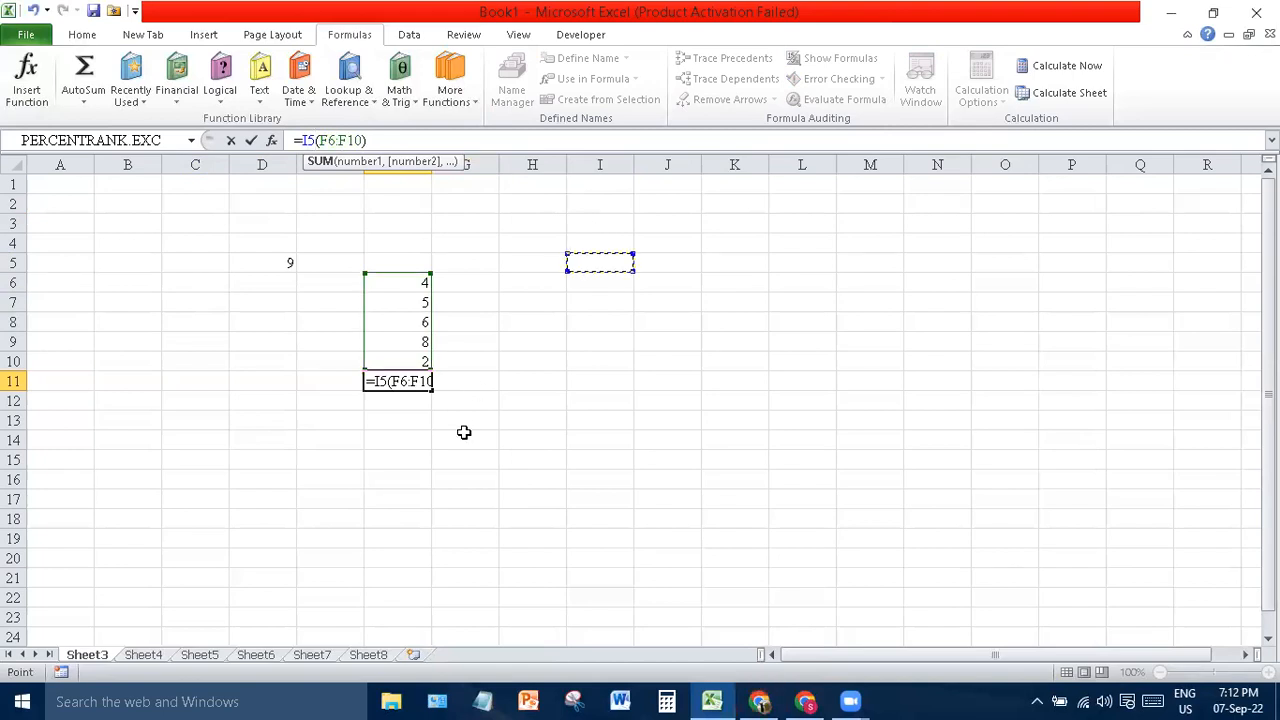
{"action": "key", "text": "Delete"}
{"action": "key", "text": "Return"}
{"action": "left_click", "coordinate": [677, 422]}
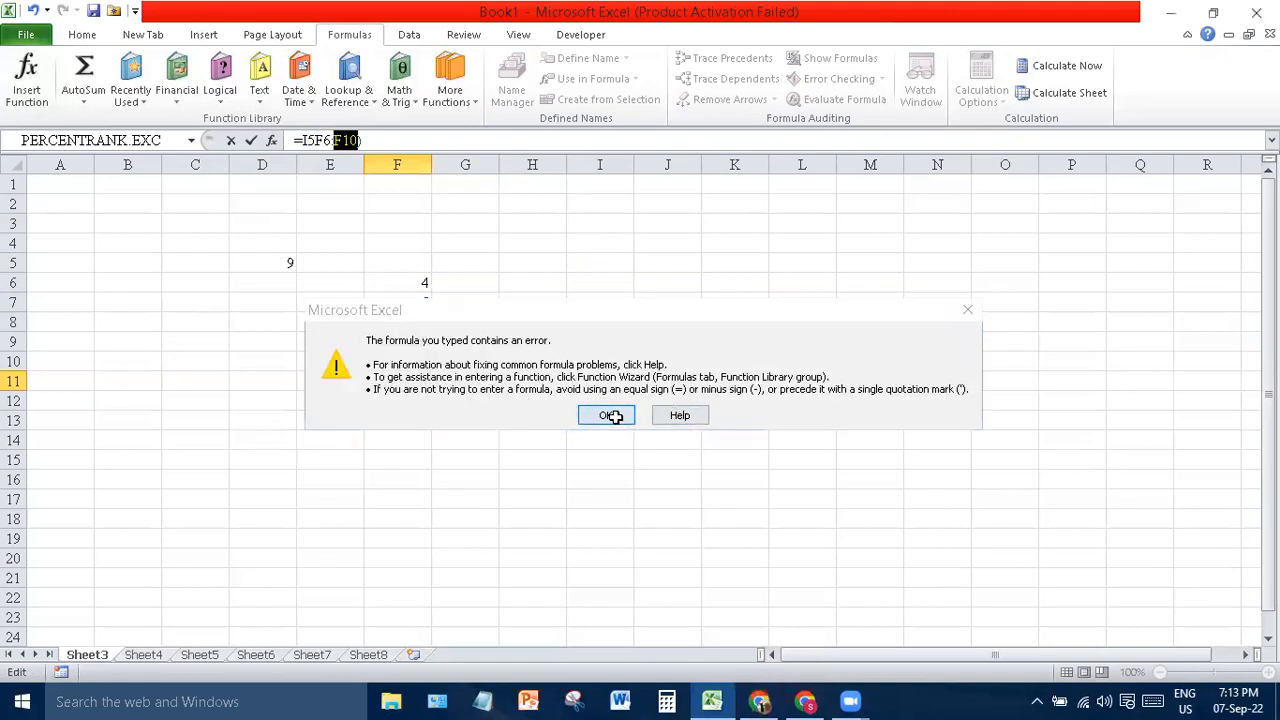
{"action": "left_click", "coordinate": [606, 415]}
{"action": "left_click", "coordinate": [408, 383]}
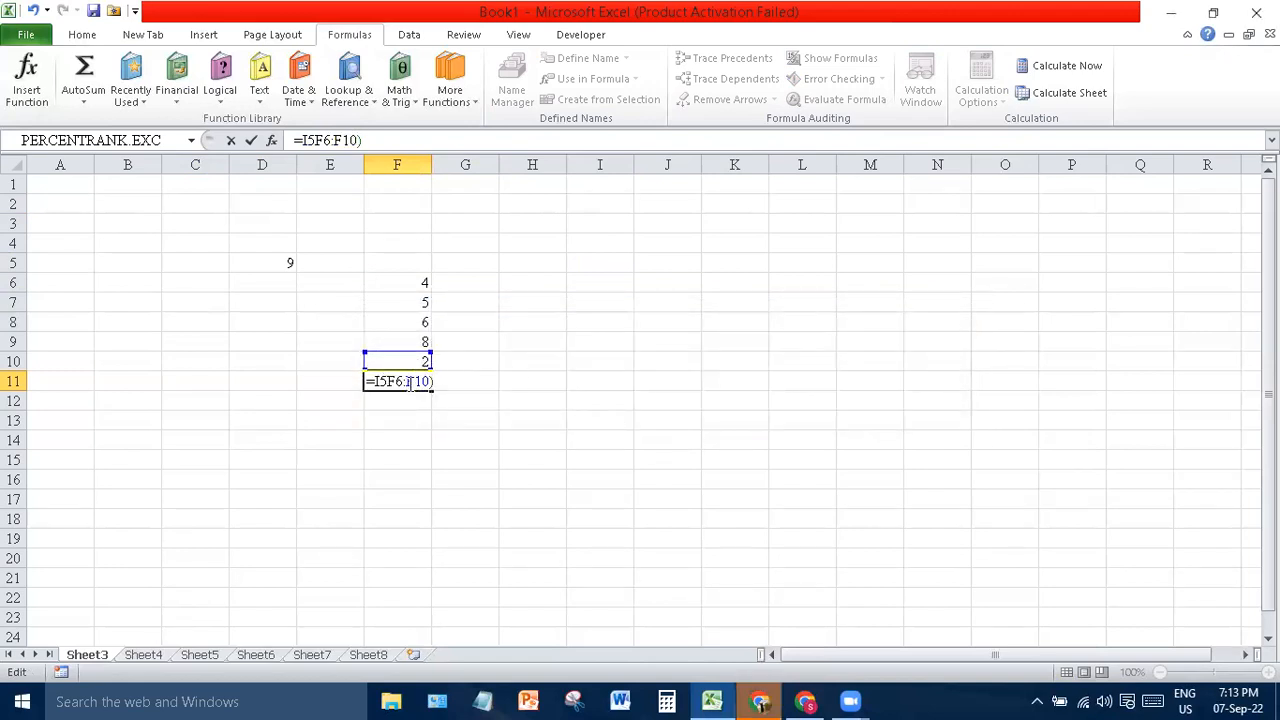
{"action": "key", "text": "Return"}
{"action": "left_click", "coordinate": [679, 424]}
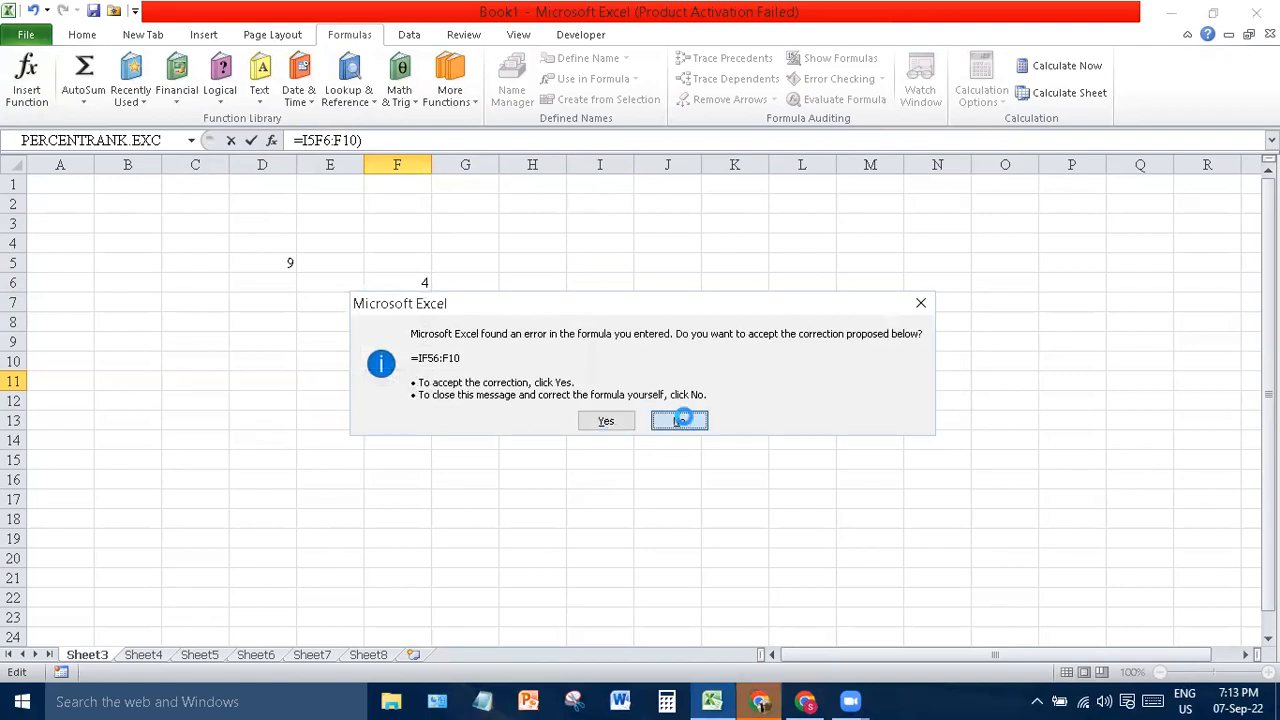
{"action": "left_click", "coordinate": [606, 415]}
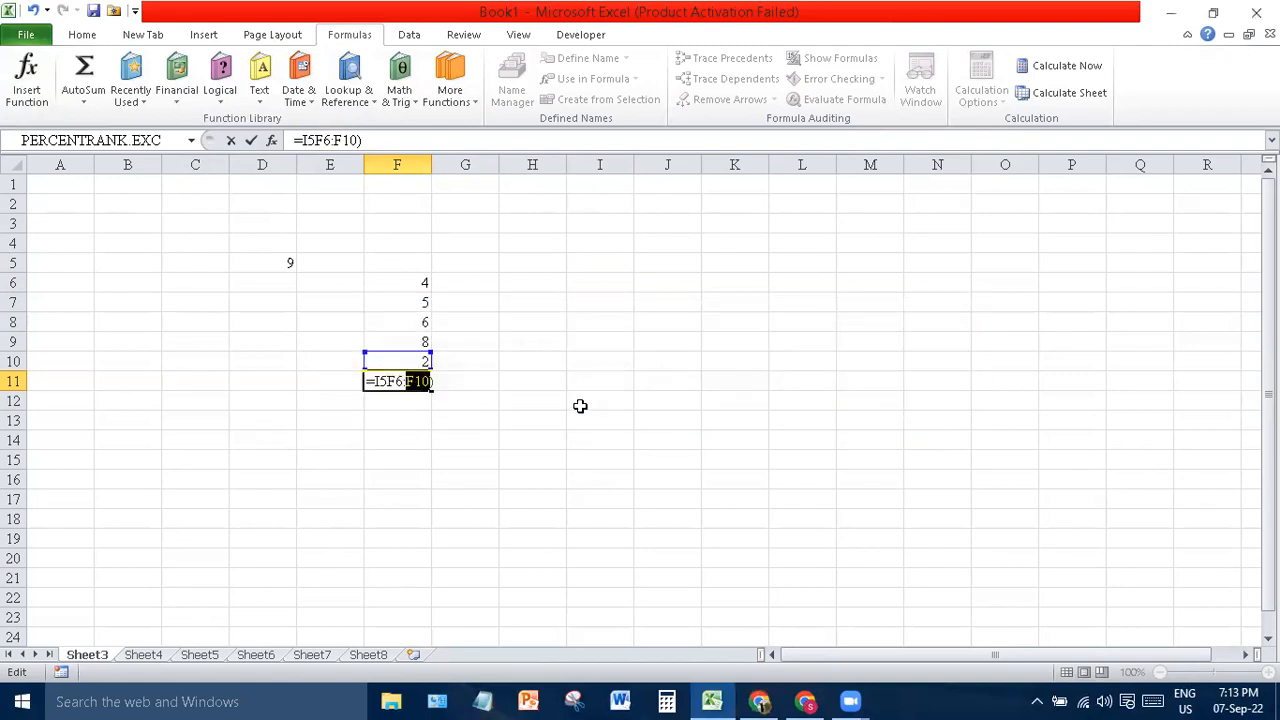
- Insert F5:F15 into the formula, which yields #NAME?, then clear F11
{"action": "left_click_drag", "start_coordinate": [408, 268], "coordinate": [423, 453]}
{"action": "key", "text": "Delete"}
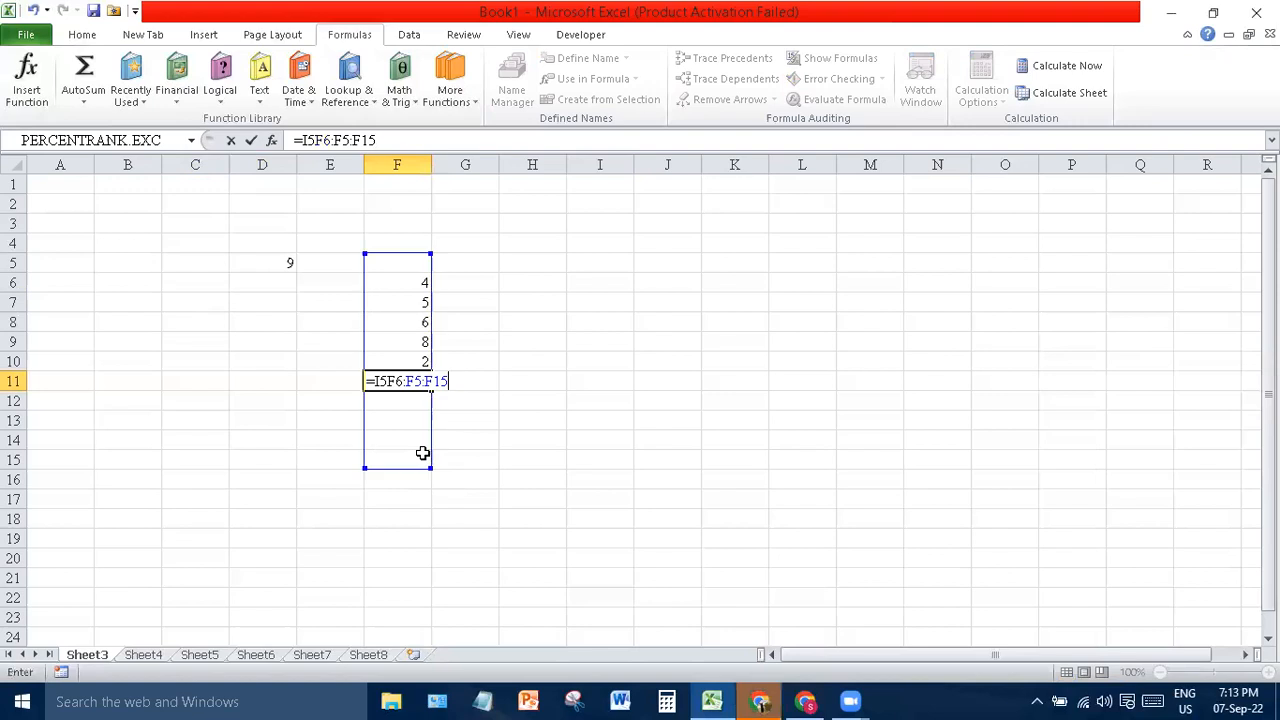
{"action": "left_click", "coordinate": [423, 453]}
{"action": "double_click", "coordinate": [426, 455]}
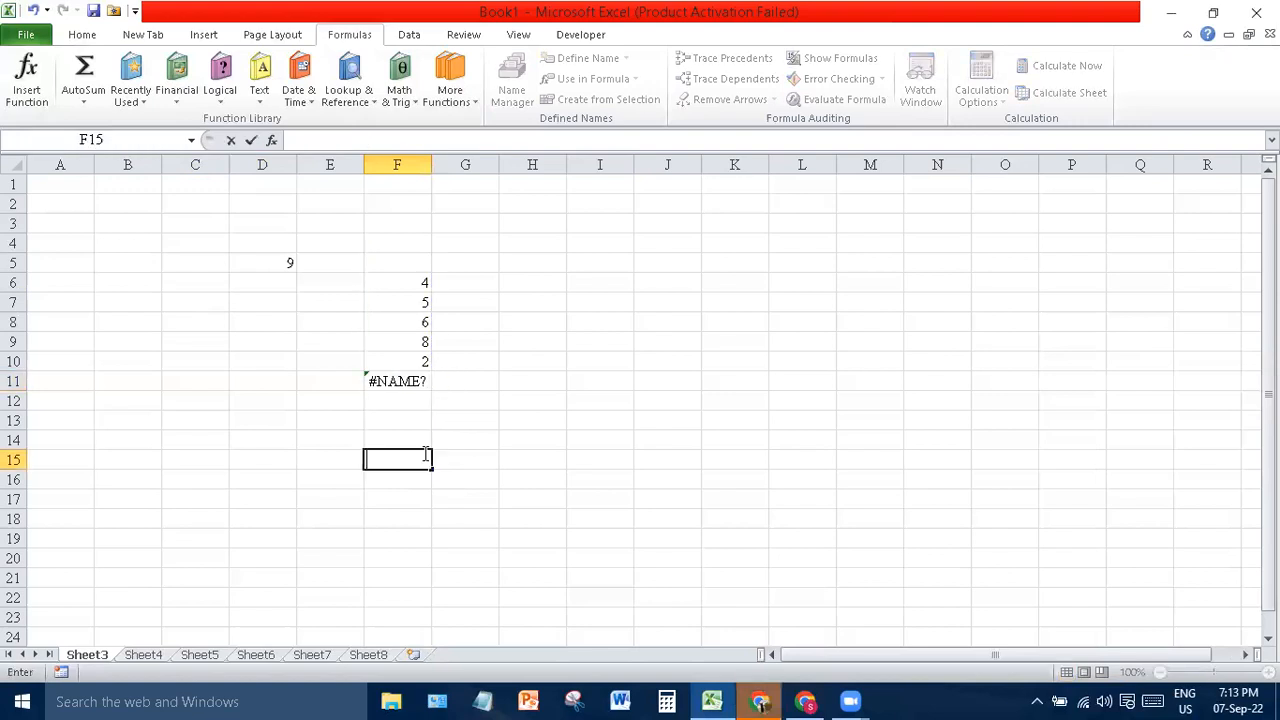
{"action": "left_click", "coordinate": [410, 380]}
{"action": "key", "text": "Delete"}
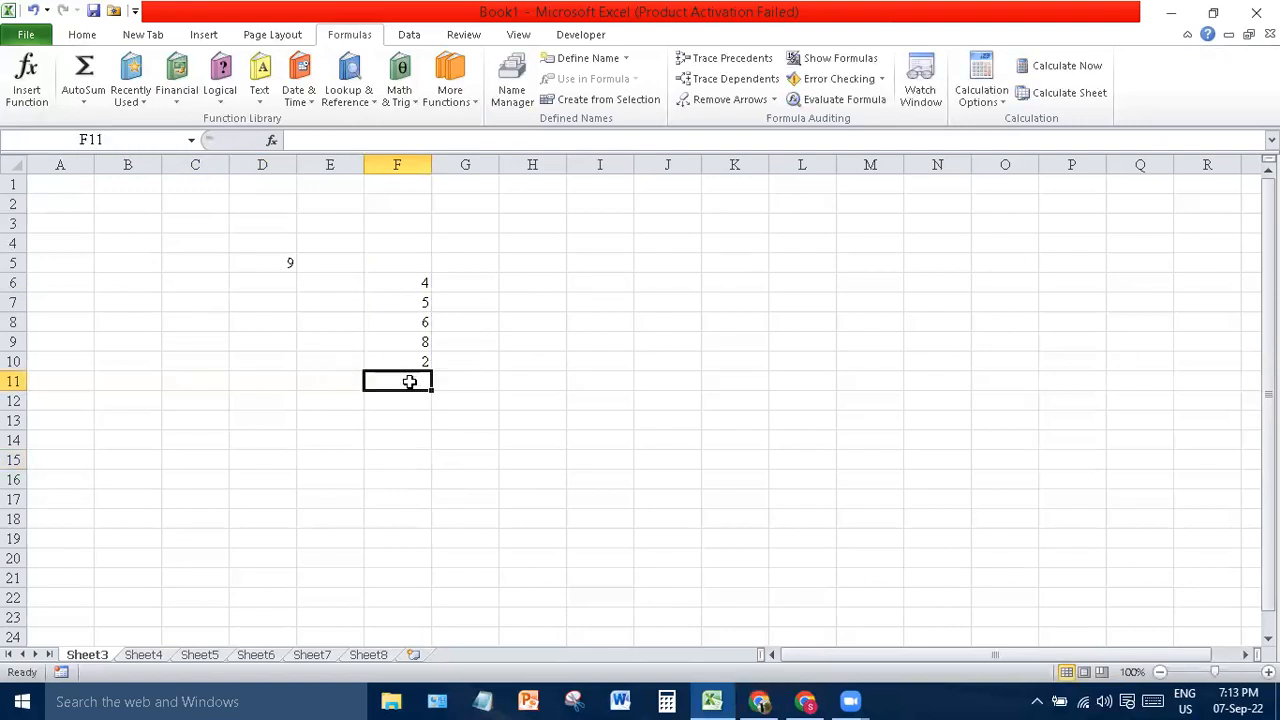
{"action": "left_click", "coordinate": [592, 363]}
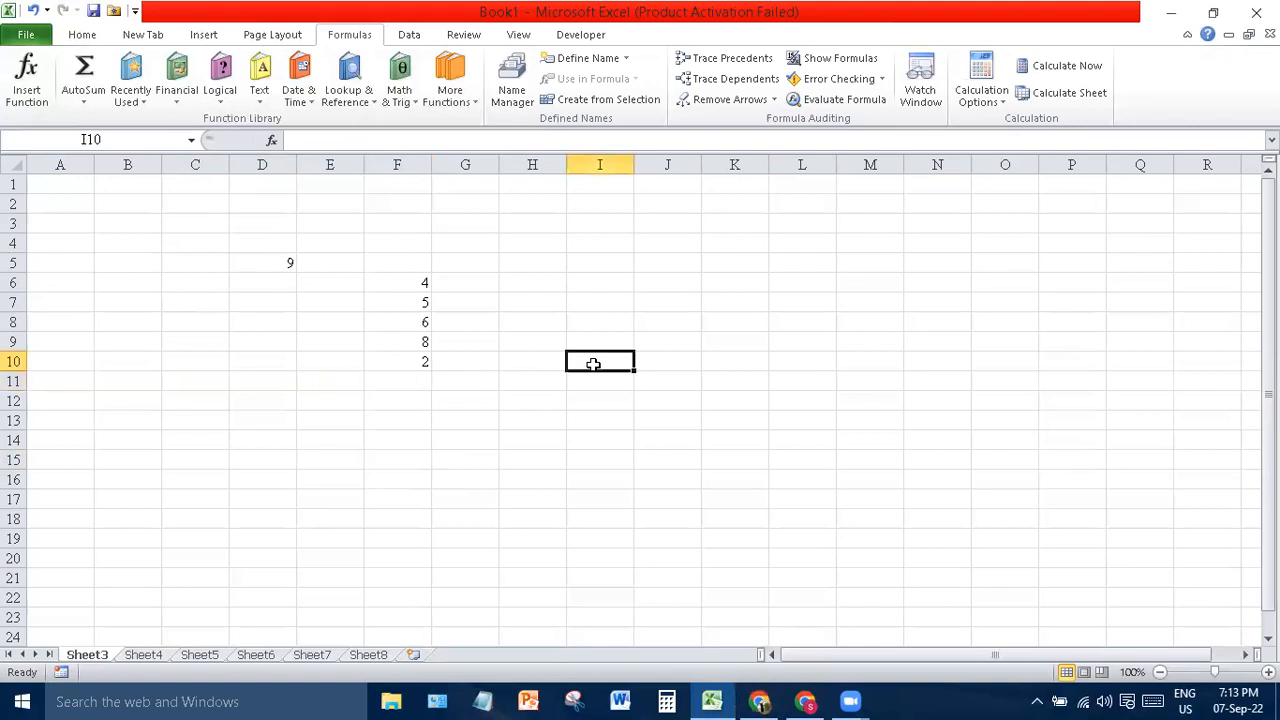
- Search Insert Function for 'average' and browse the matching functions
{"action": "left_click", "coordinate": [27, 85]}
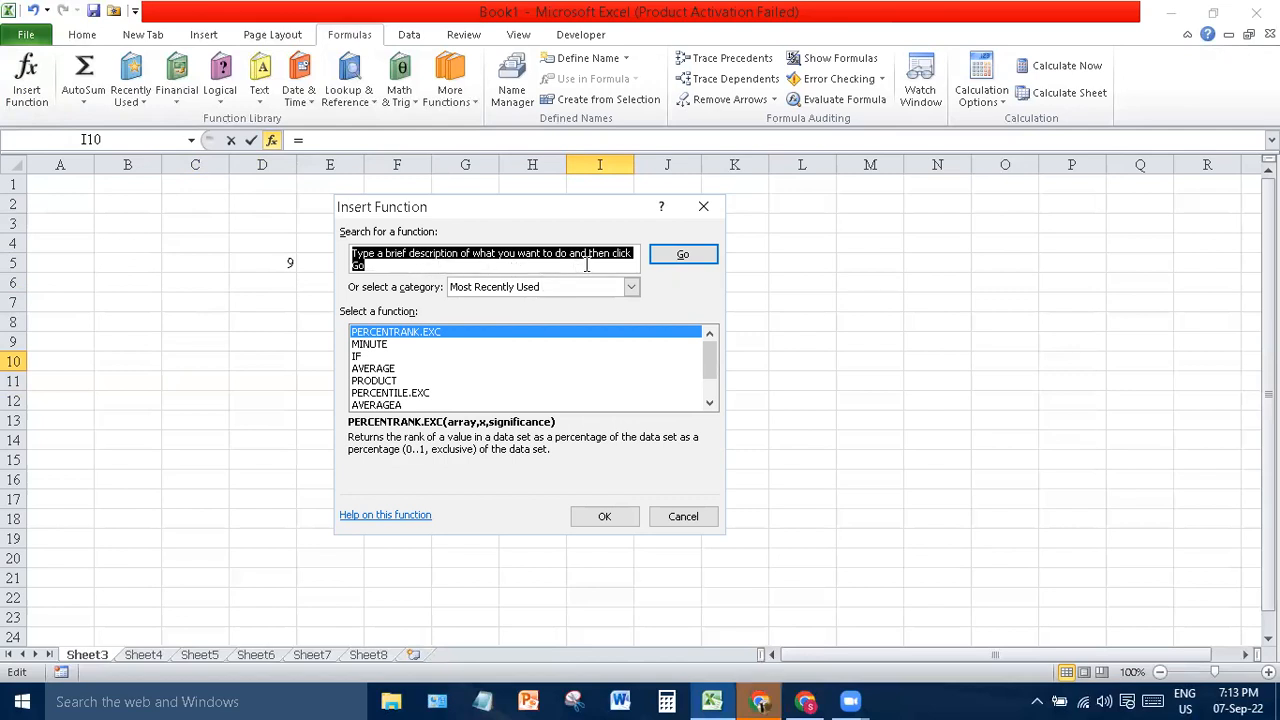
{"action": "type", "text": "average"}
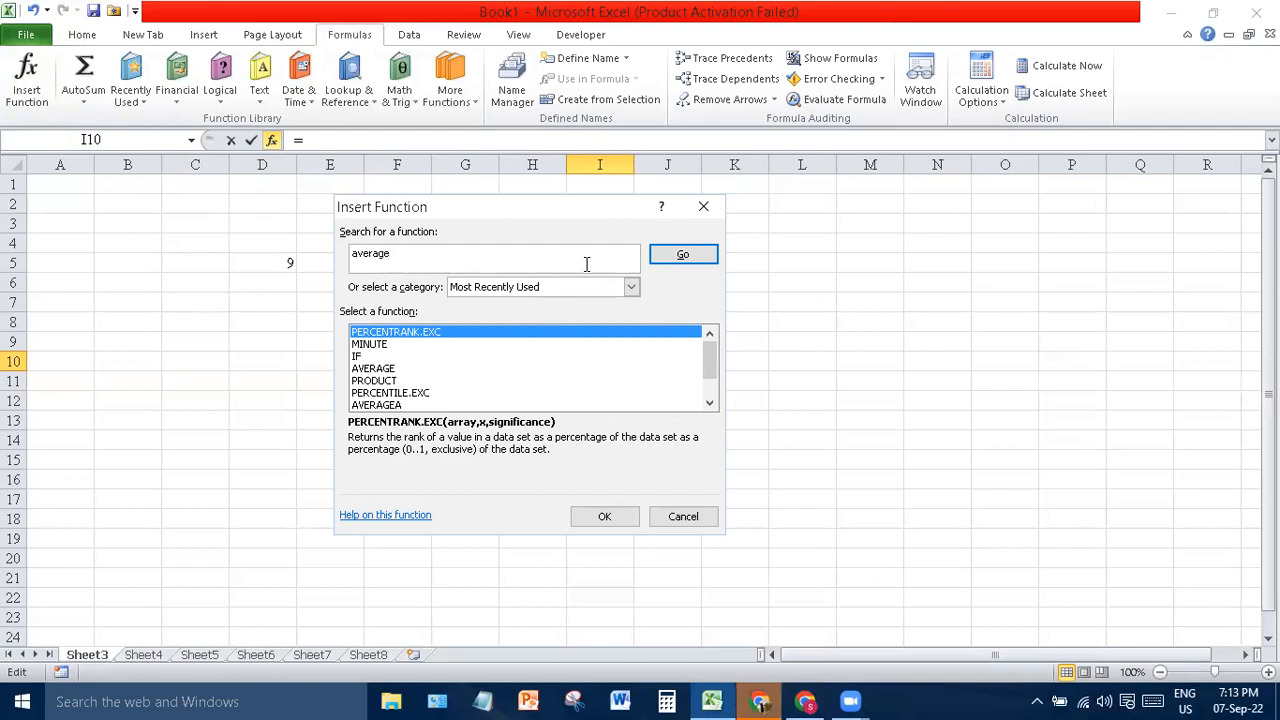
{"action": "left_click", "coordinate": [704, 257]}
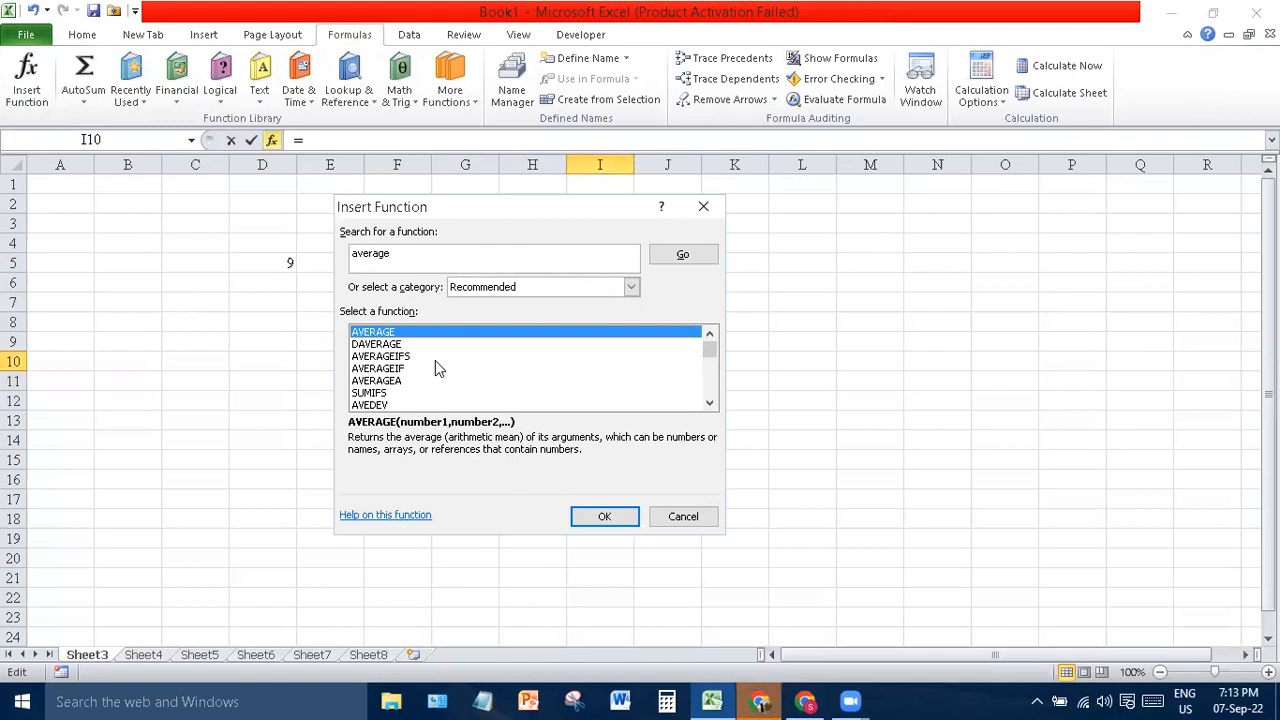
{"action": "left_click_drag", "start_coordinate": [709, 350], "coordinate": [714, 399]}
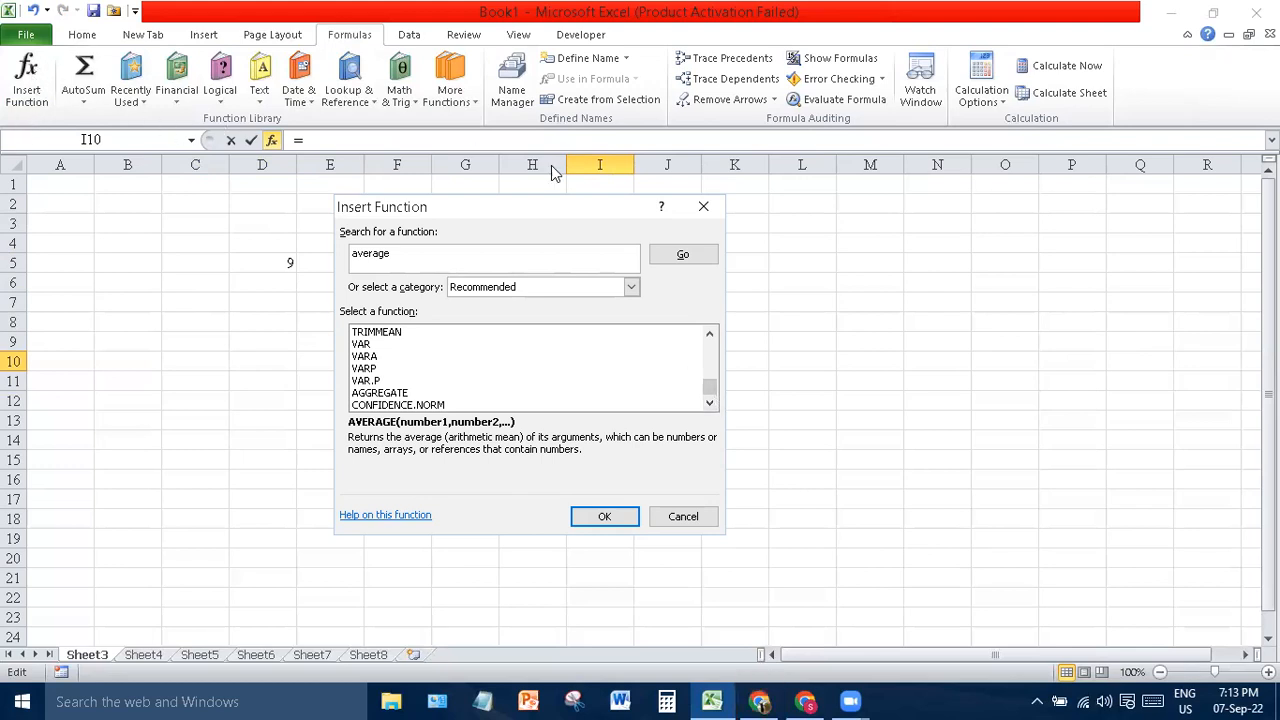
- Search for 'SUm' instead, browse the results, and cancel without inserting
{"action": "left_click", "coordinate": [444, 258]}
{"action": "key", "text": "BackSpace"}
{"action": "key", "text": "BackSpace"}
{"action": "key", "text": "BackSpace"}
{"action": "key", "text": "BackSpace"}
{"action": "key", "text": "BackSpace"}
{"action": "key", "text": "BackSpace"}
{"action": "key", "text": "BackSpace"}
{"action": "type", "text": "SUm"}
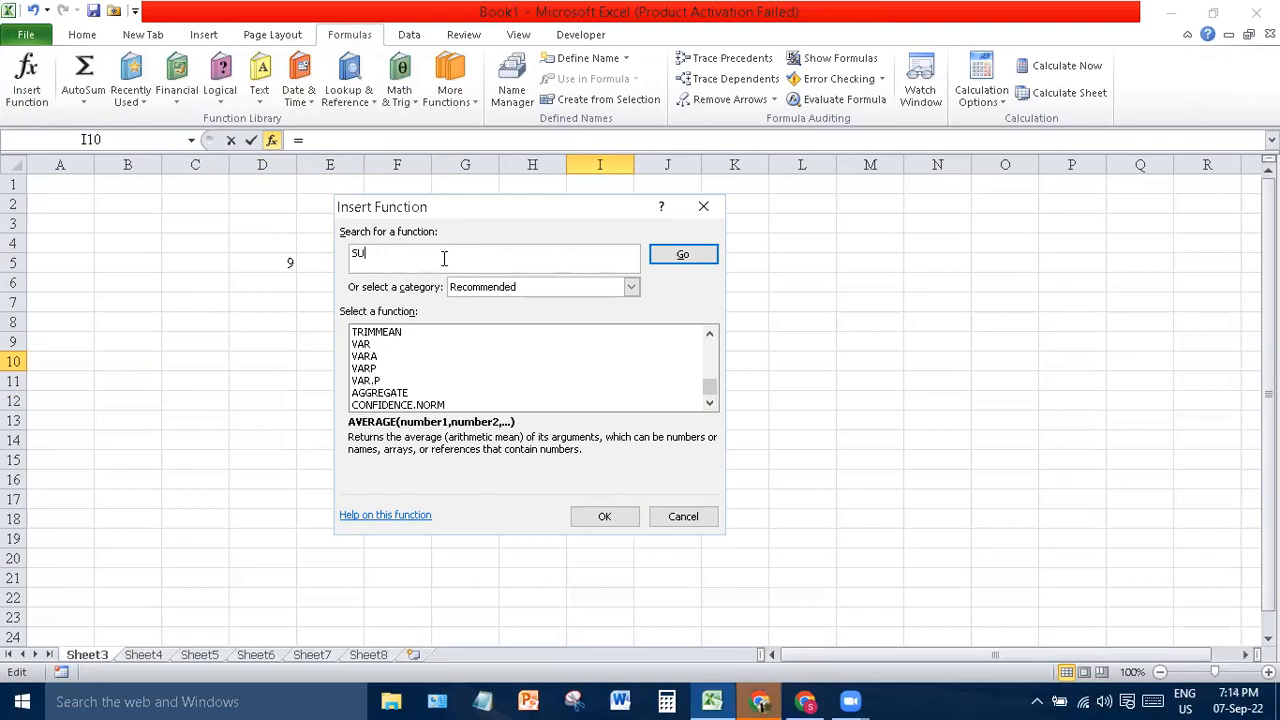
{"action": "left_click", "coordinate": [682, 256]}
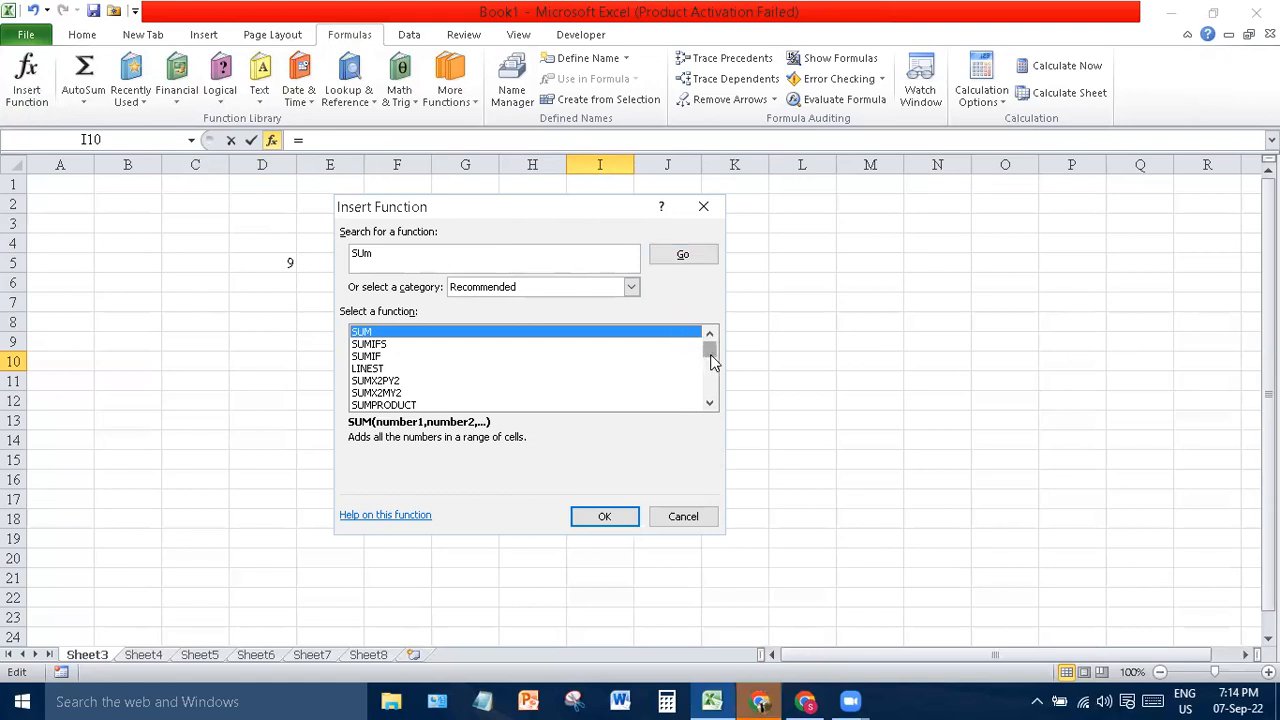
{"action": "mouse_move", "coordinate": [711, 362]}
{"action": "left_mouse_down"}
{"action": "mouse_move", "coordinate": [718, 407]}
{"action": "mouse_move", "coordinate": [718, 343]}
{"action": "left_mouse_up"}
{"action": "left_click", "coordinate": [695, 516]}
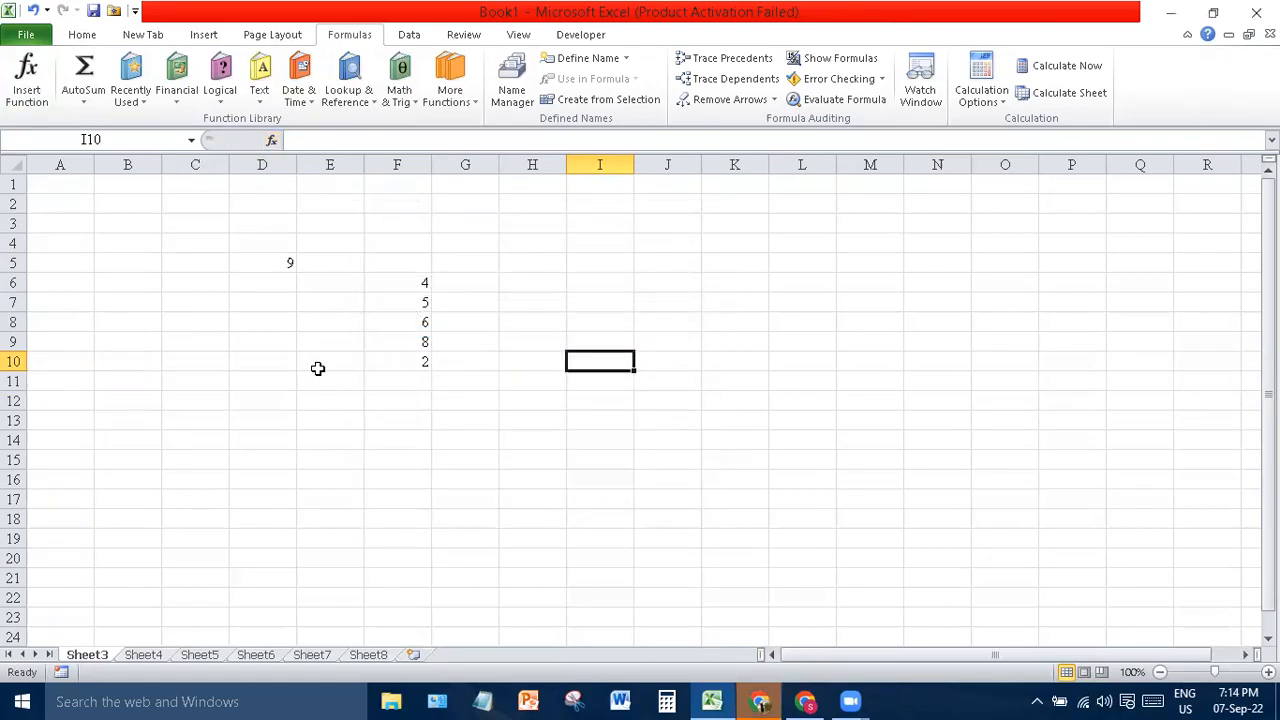
- Clear the sample numbers in D4:I13
{"action": "left_click", "coordinate": [304, 258]}
{"action": "left_click_drag", "start_coordinate": [246, 252], "coordinate": [583, 426]}
{"action": "key", "text": "Delete"}
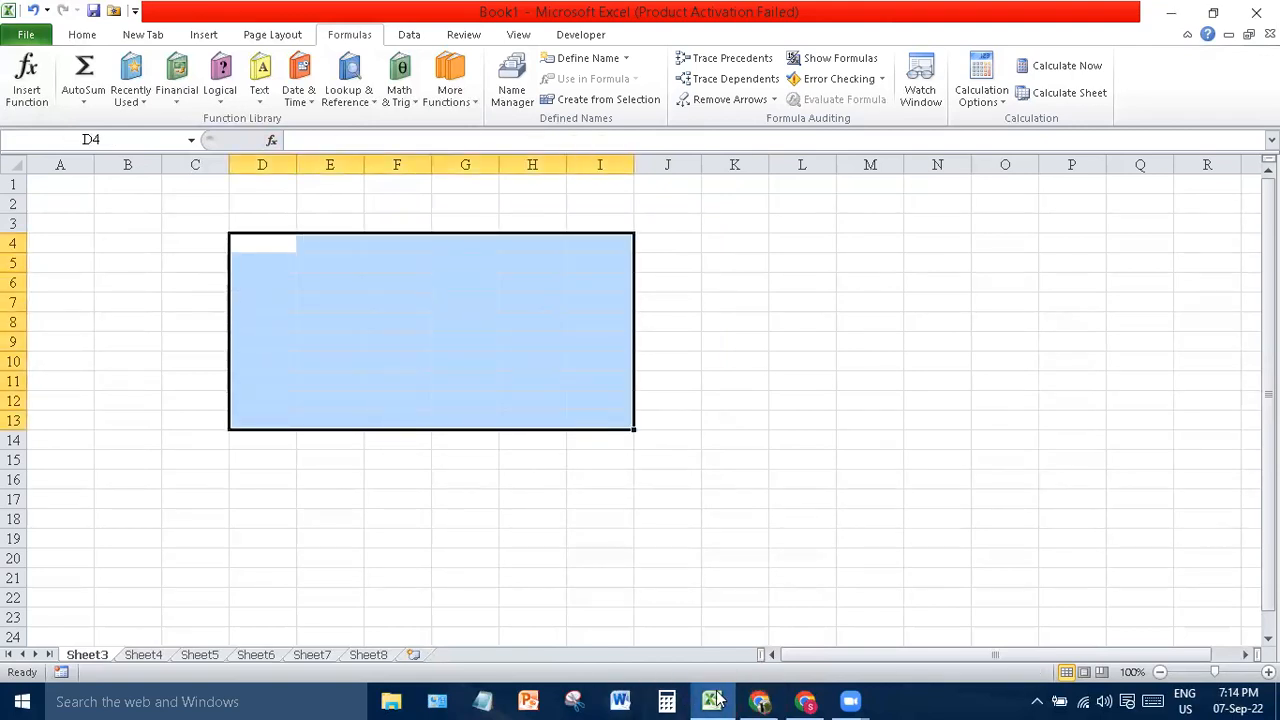
- Open Orders-With Nulls from the taskbar's recent workbooks and enter the workbook password
{"action": "left_click", "coordinate": [759, 701]}
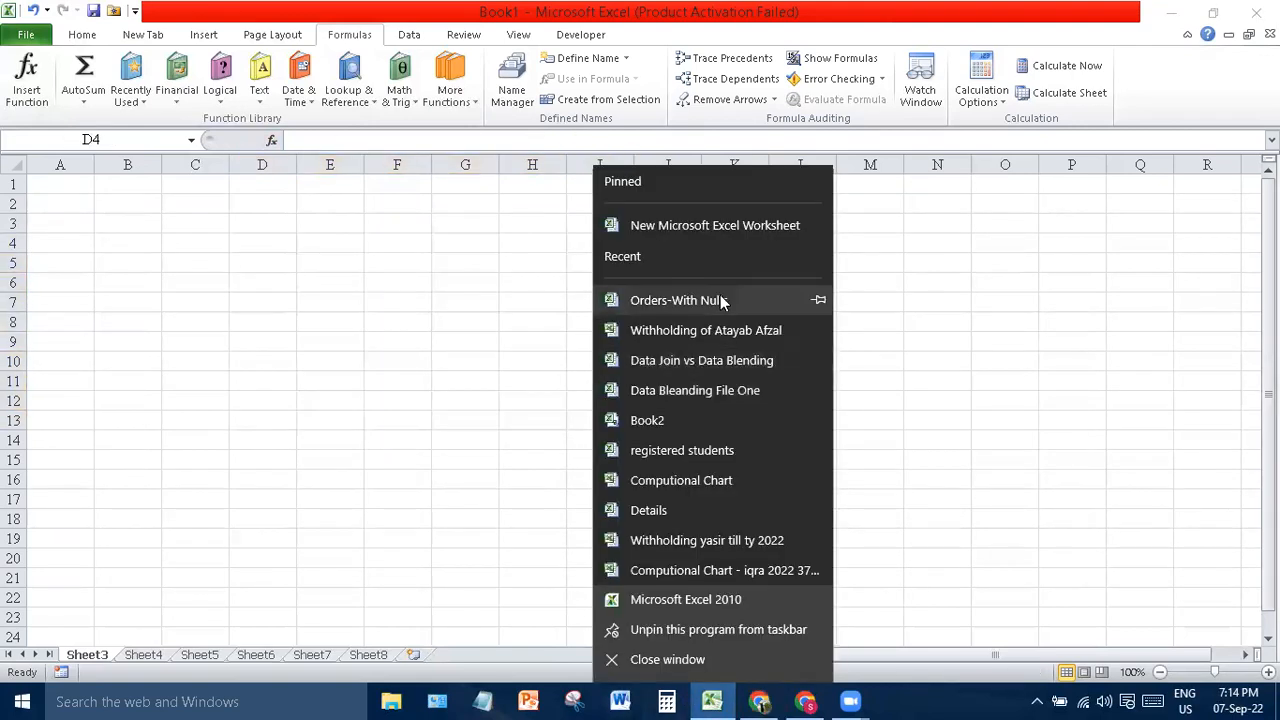
{"action": "left_click", "coordinate": [722, 300]}
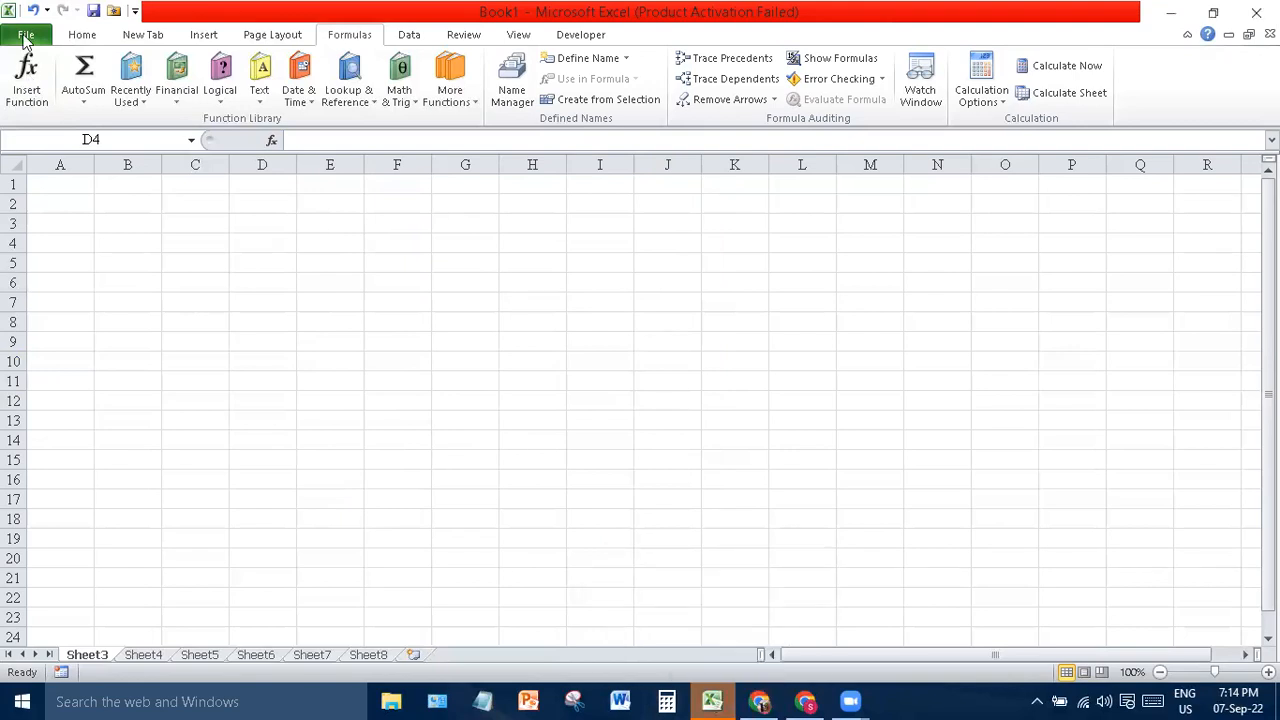
{"action": "right_click", "coordinate": [708, 700]}
{"action": "left_click", "coordinate": [710, 302]}
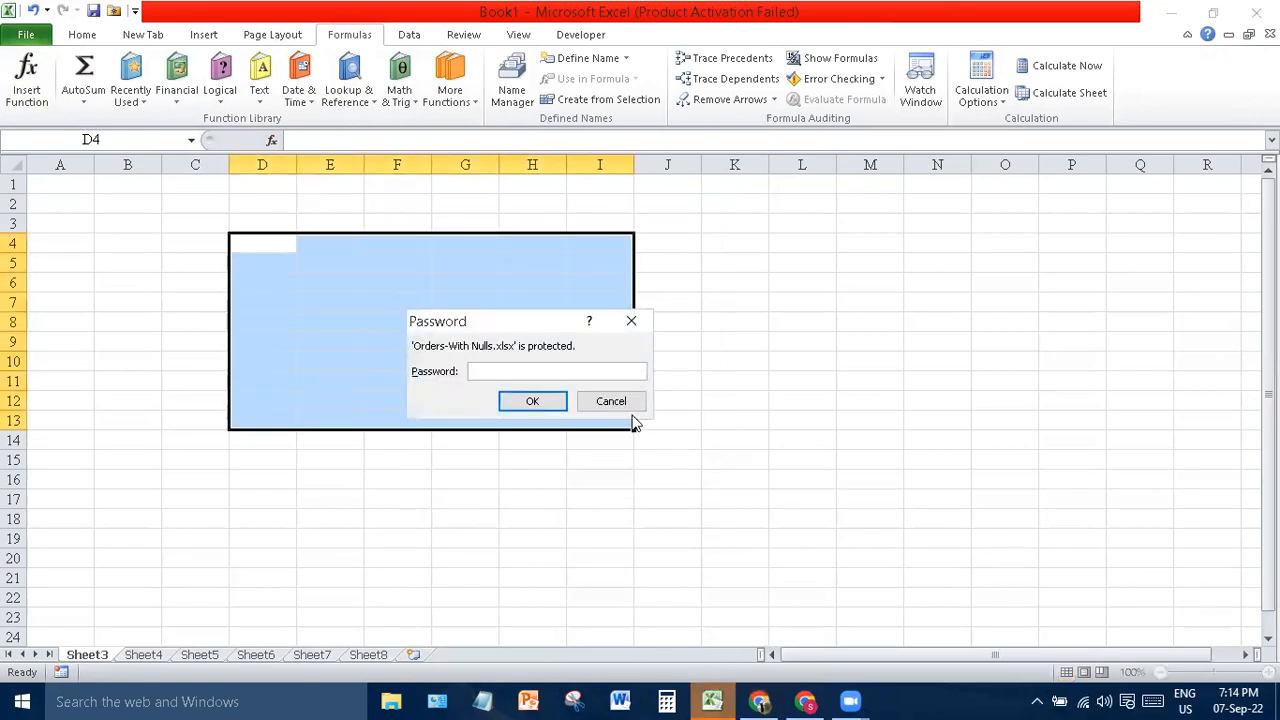
{"action": "type", "text": "12345"}
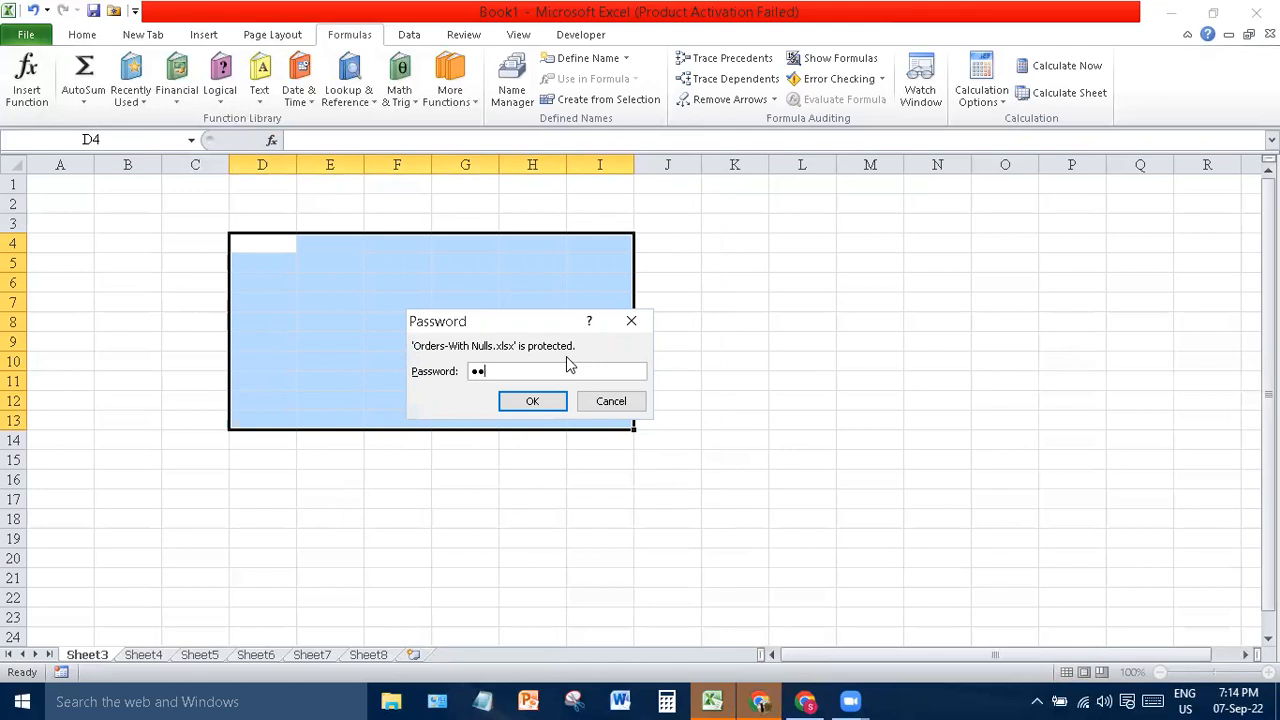
{"action": "key", "text": "Return"}
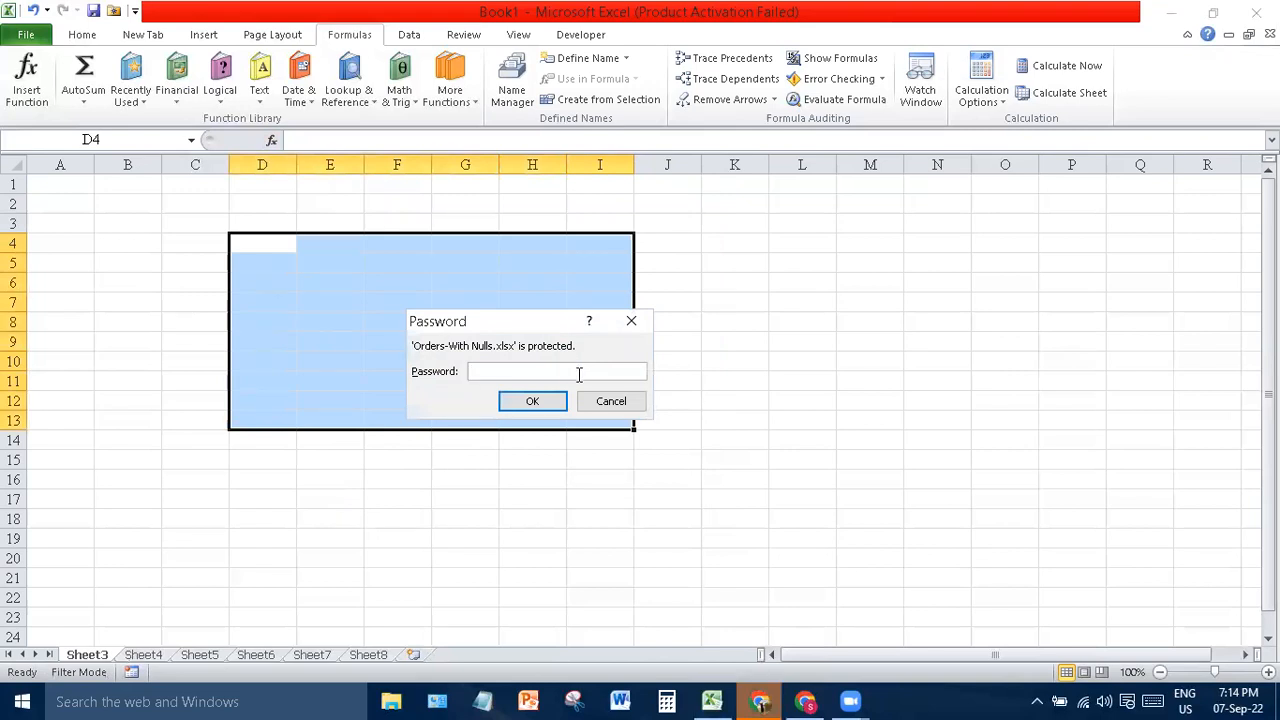
{"action": "type", "text": "1234"}
{"action": "key", "text": "Return"}
{"action": "key", "text": "Return"}
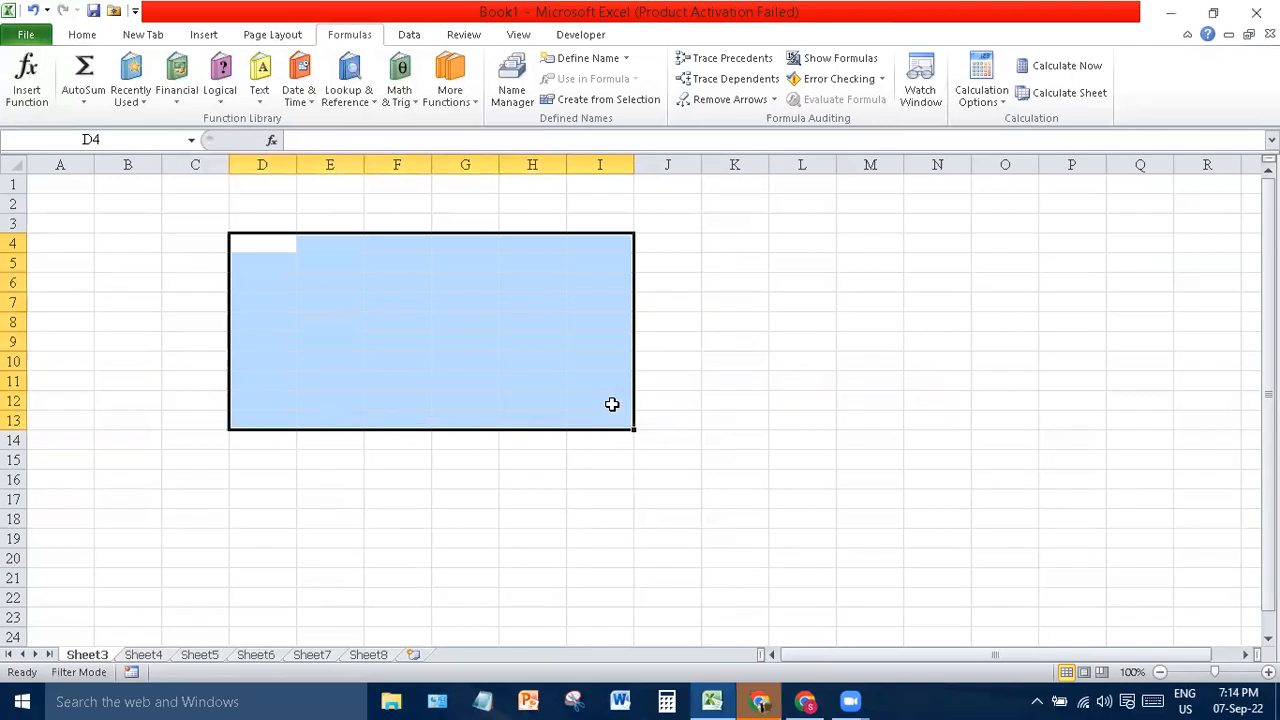
- Reopen Orders-With Nulls from the recent list and submit the password to unlock it
{"action": "left_click", "coordinate": [725, 698]}
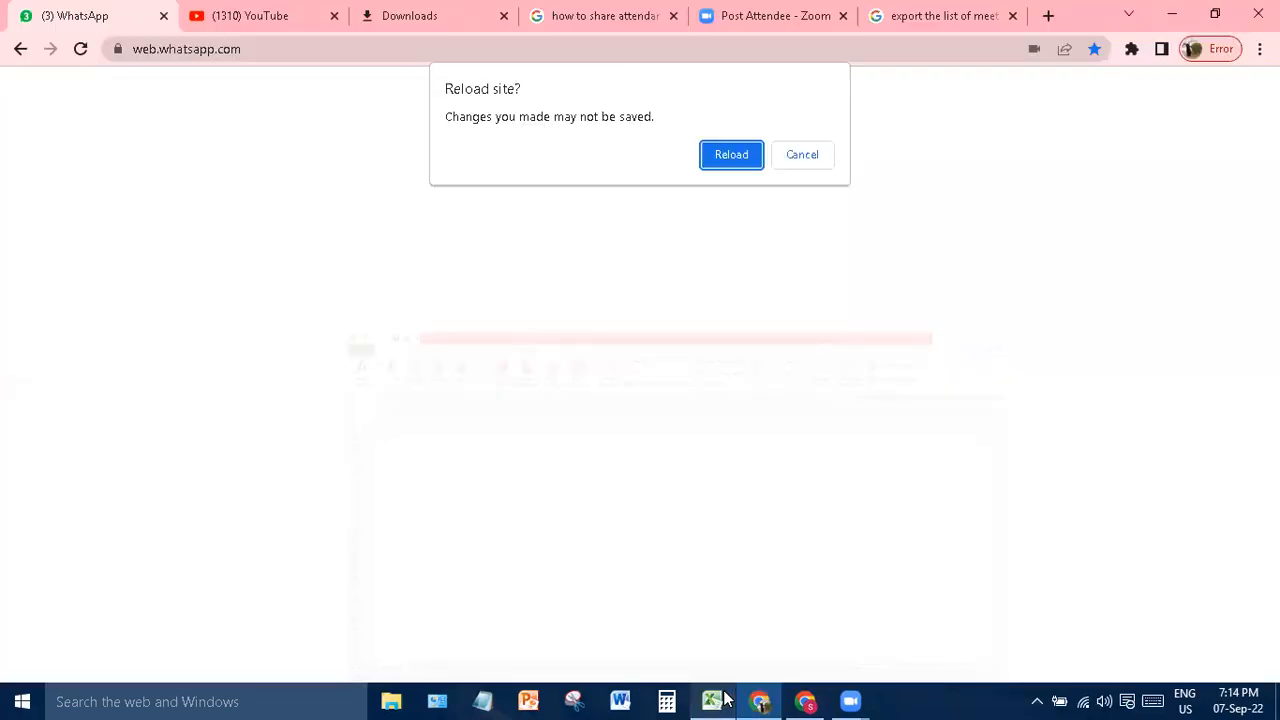
{"action": "left_click", "coordinate": [715, 699]}
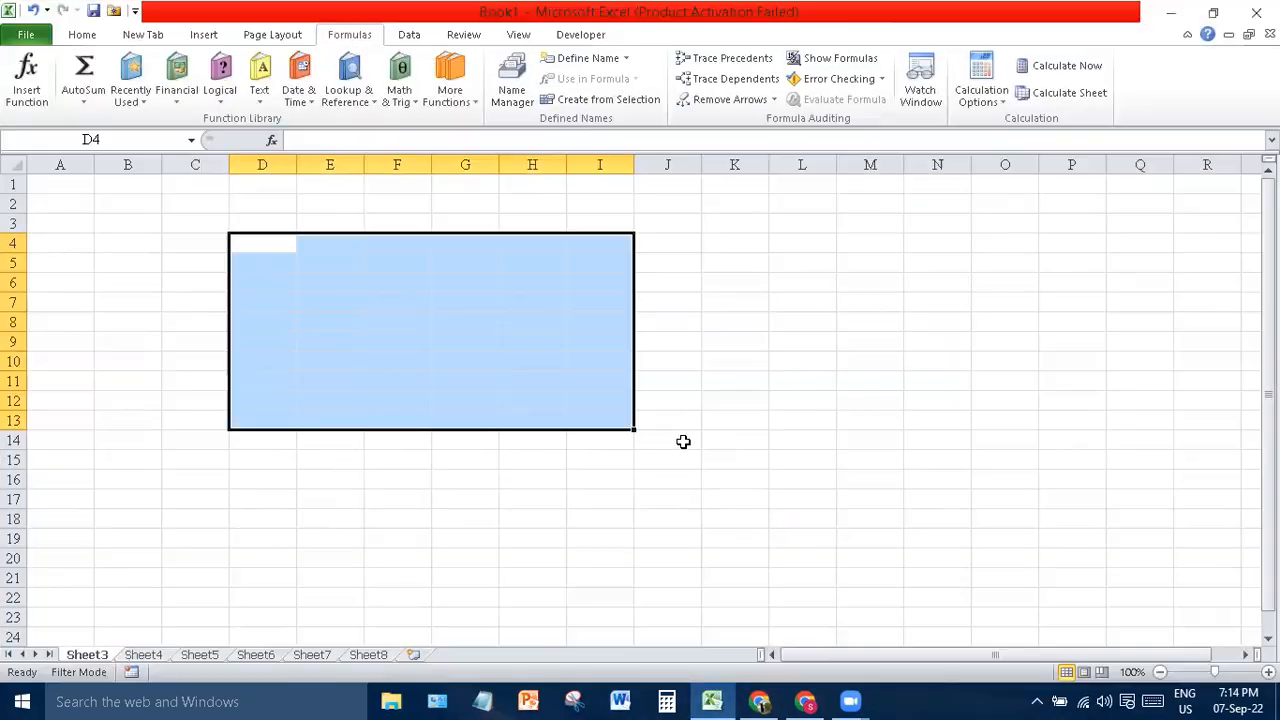
{"action": "left_click", "coordinate": [155, 250]}
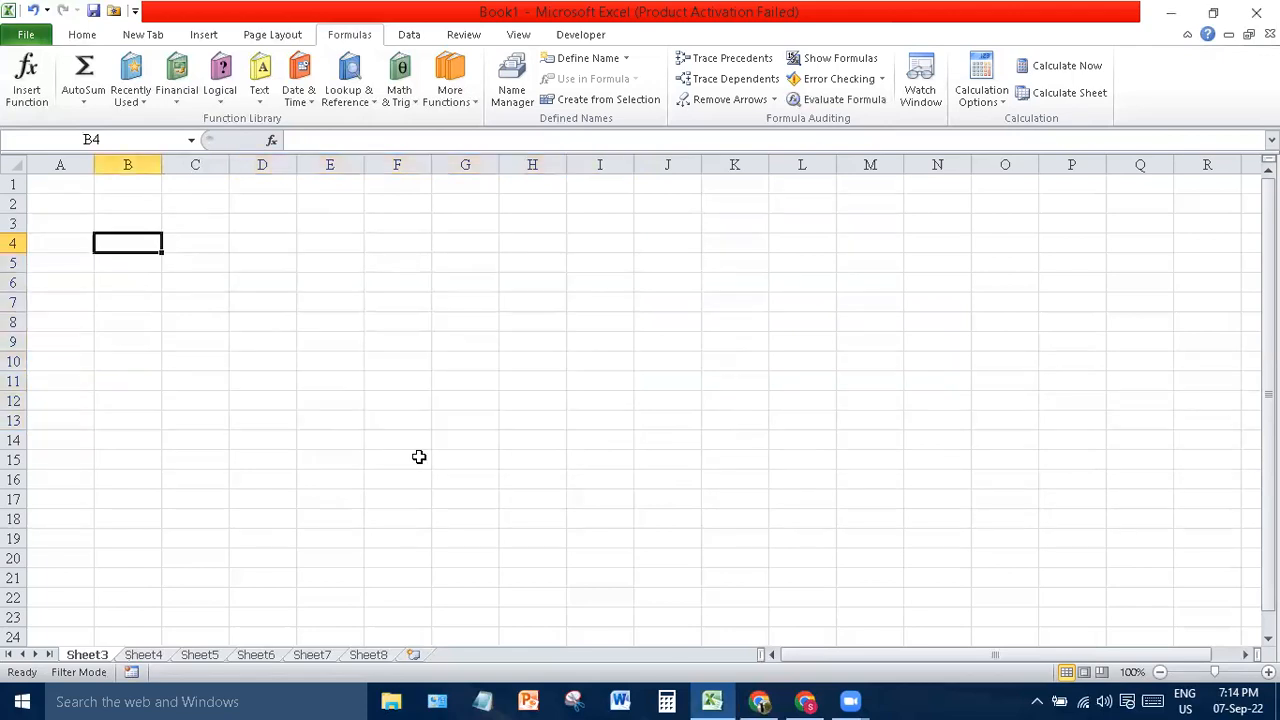
{"action": "left_click_drag", "start_coordinate": [712, 700], "coordinate": [686, 106]}
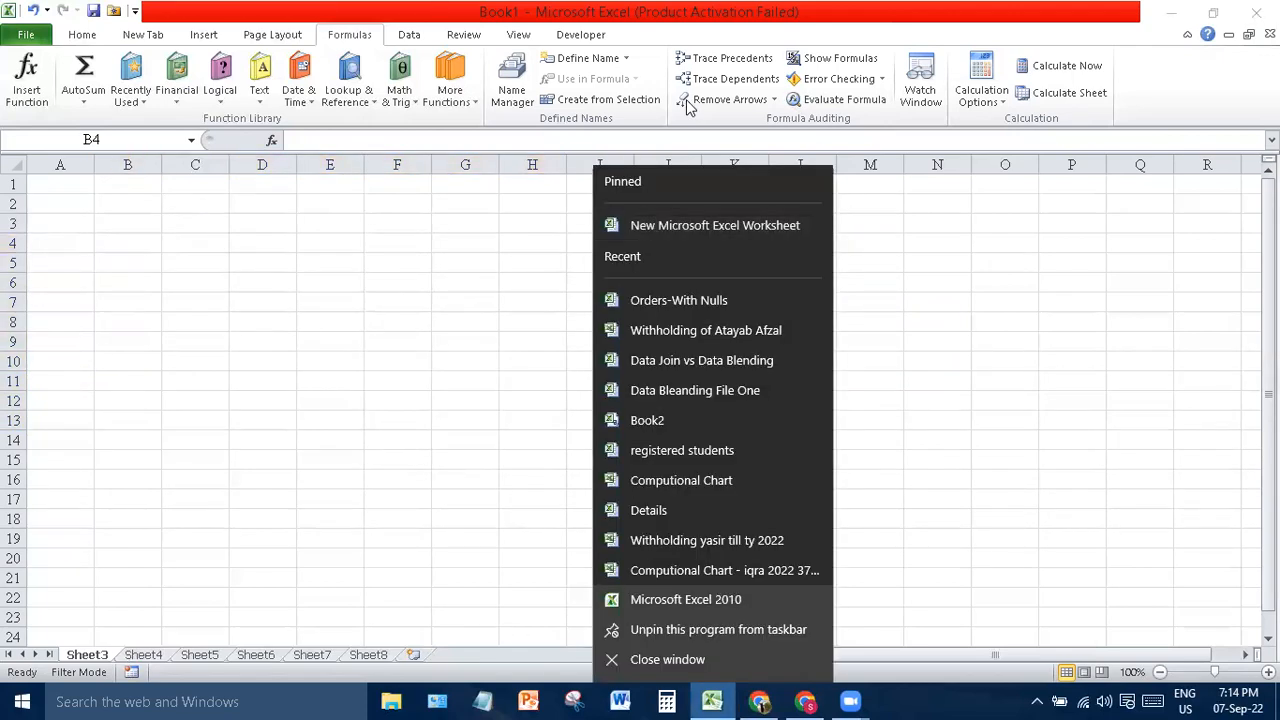
{"action": "left_click", "coordinate": [697, 298]}
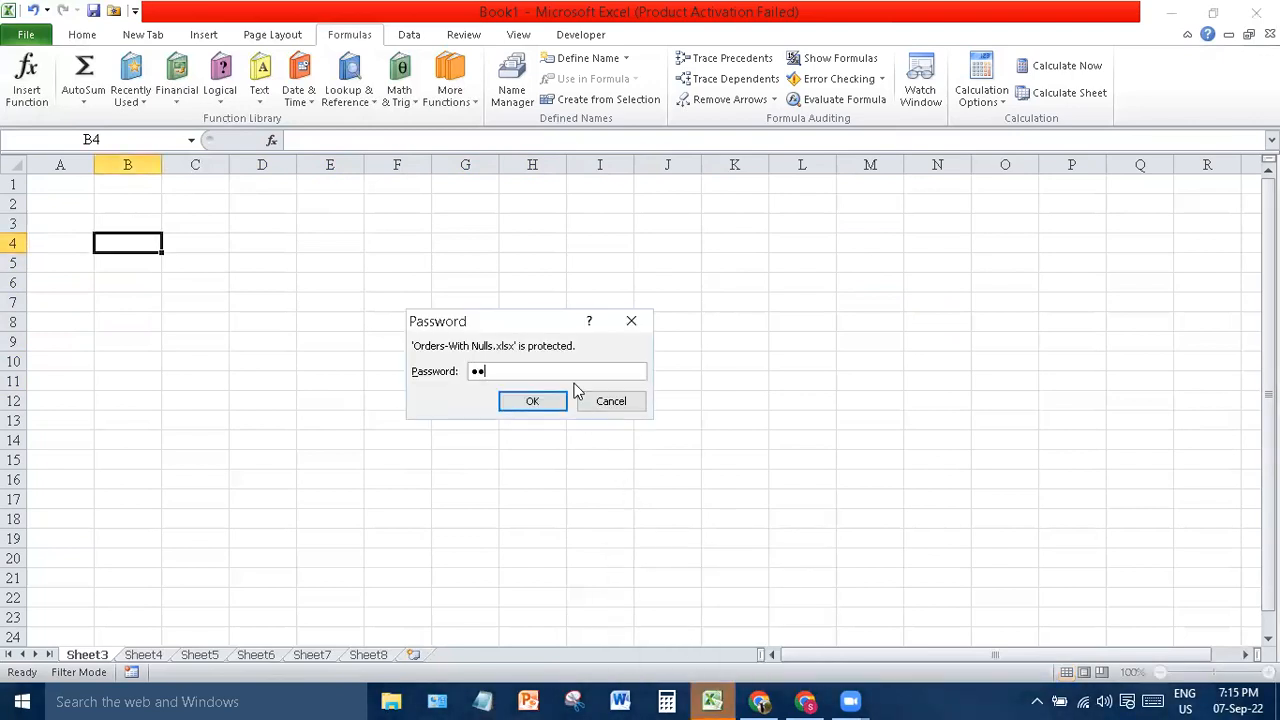
{"action": "key", "text": "Return"}
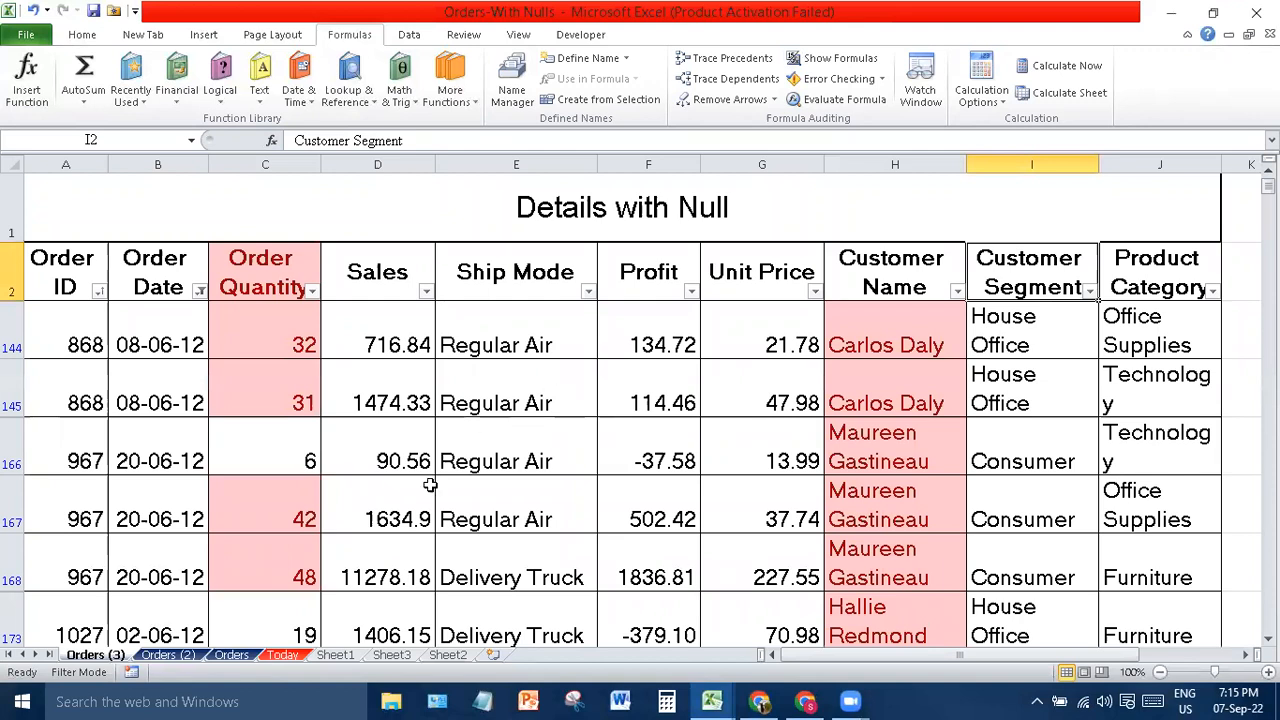
- On Orders (2), dismiss a merged-cell error from deleting columns, then delete title row 1
{"action": "left_click", "coordinate": [227, 656]}
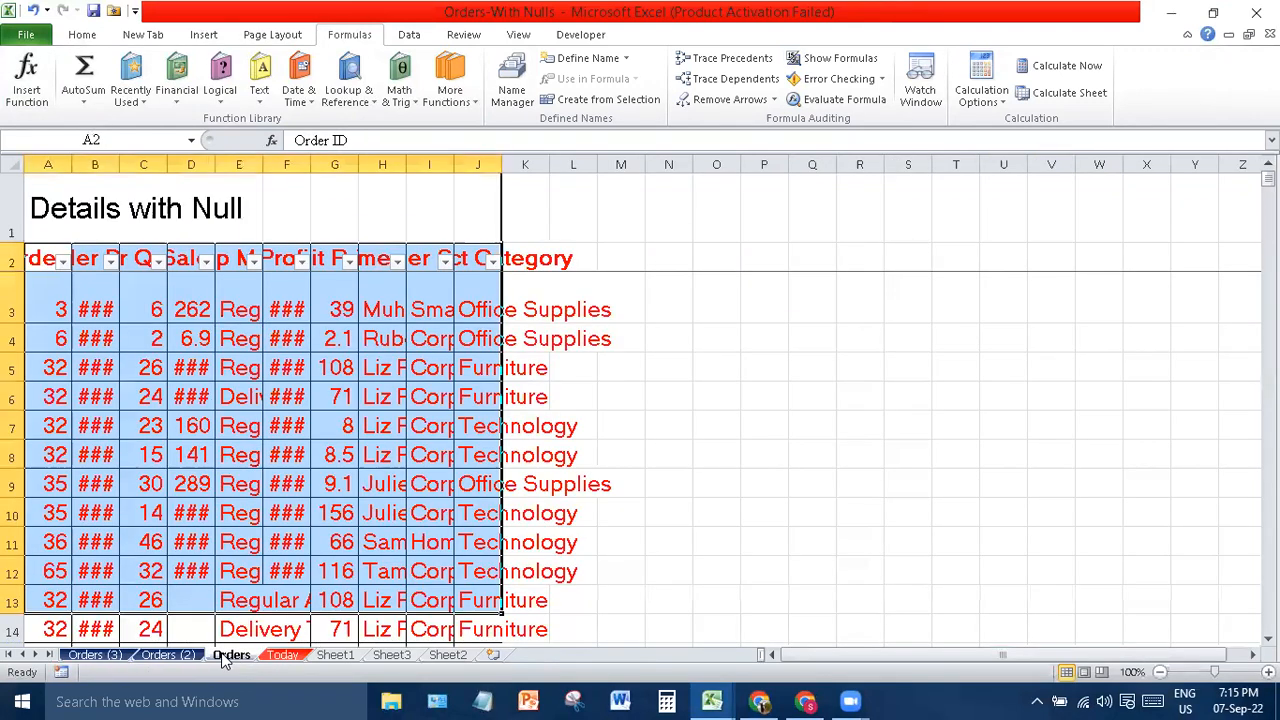
{"action": "left_click", "coordinate": [168, 655]}
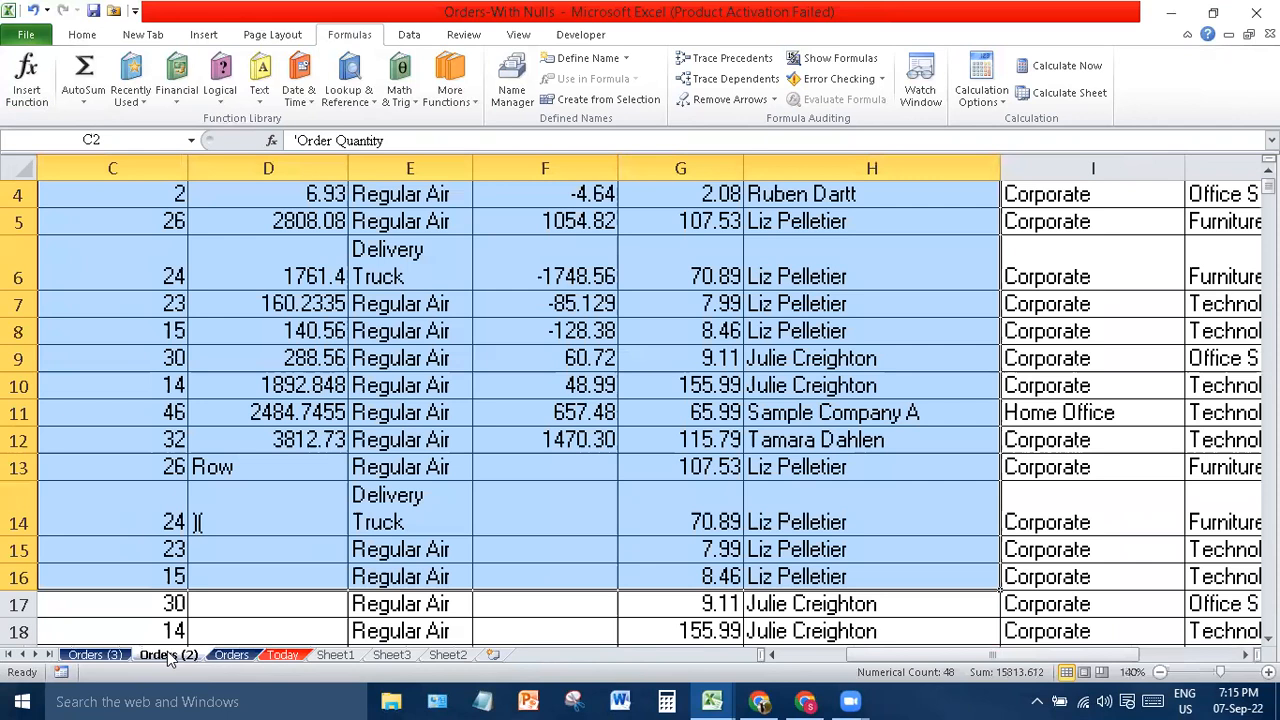
{"action": "left_click", "coordinate": [299, 166]}
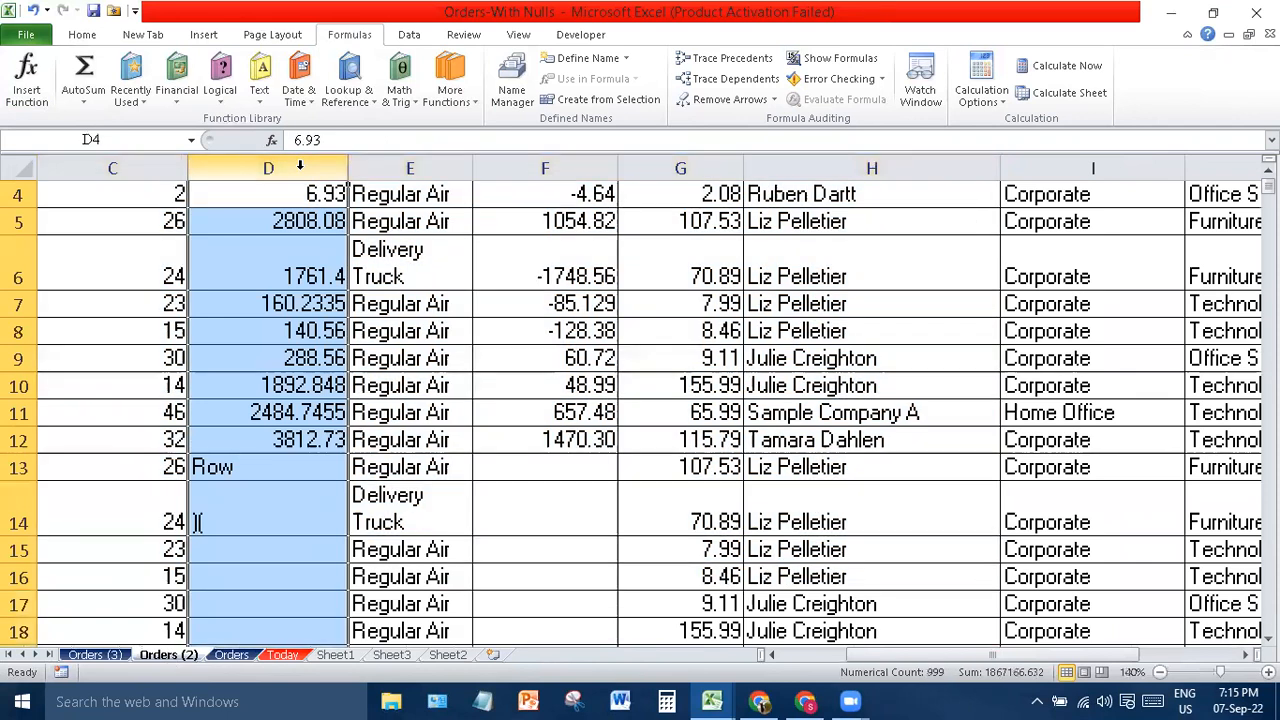
{"action": "left_click", "coordinate": [577, 160], "text": "ctrl"}
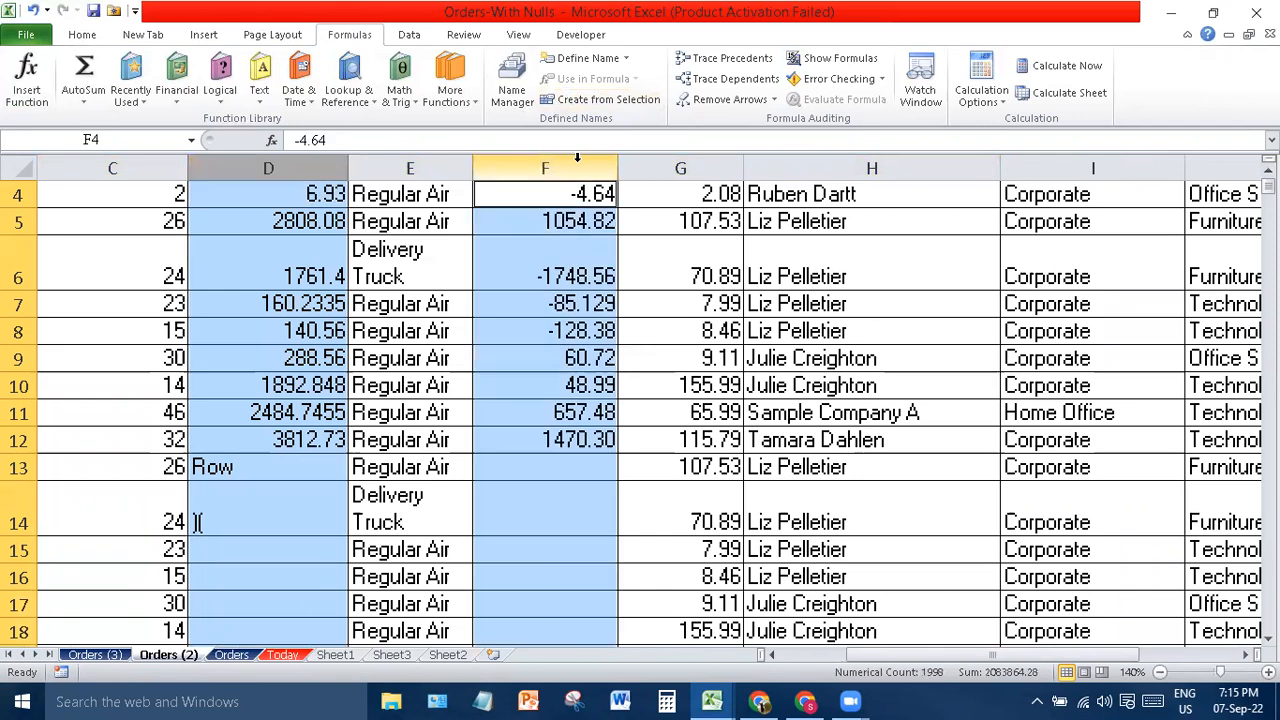
{"action": "left_click", "coordinate": [665, 164], "text": "ctrl"}
{"action": "key", "text": "Delete"}
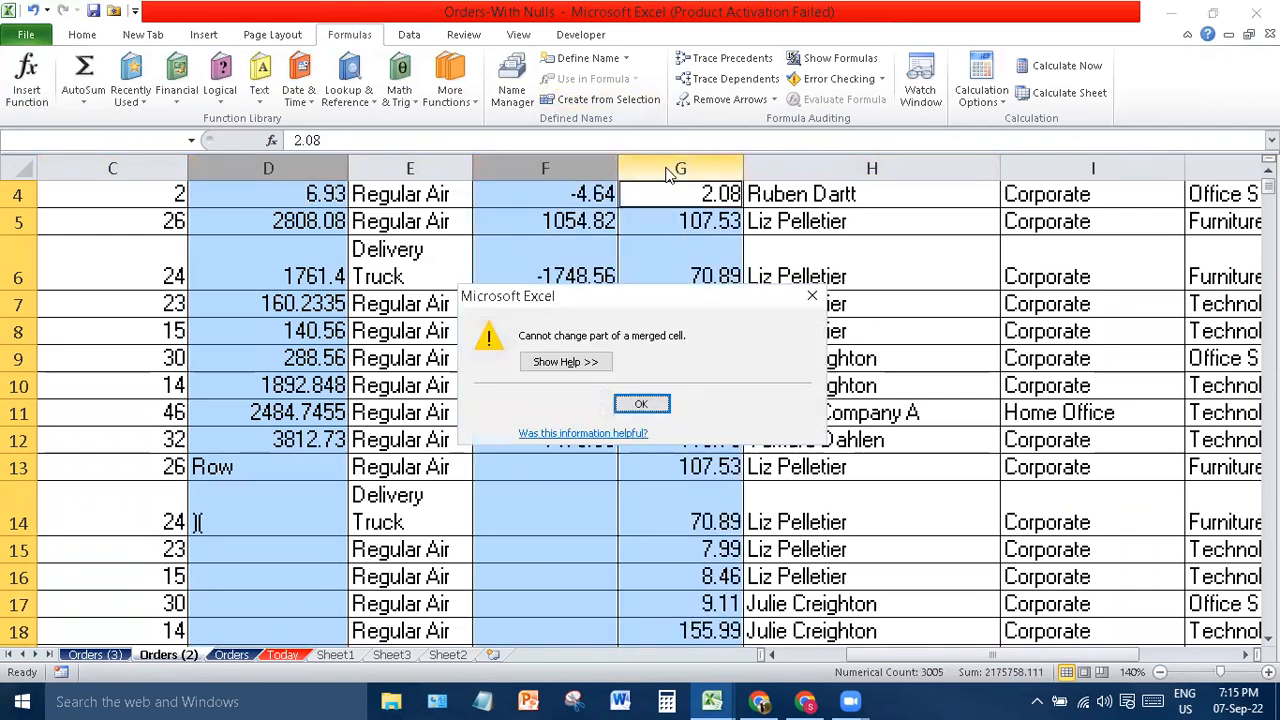
{"action": "left_click", "coordinate": [645, 404]}
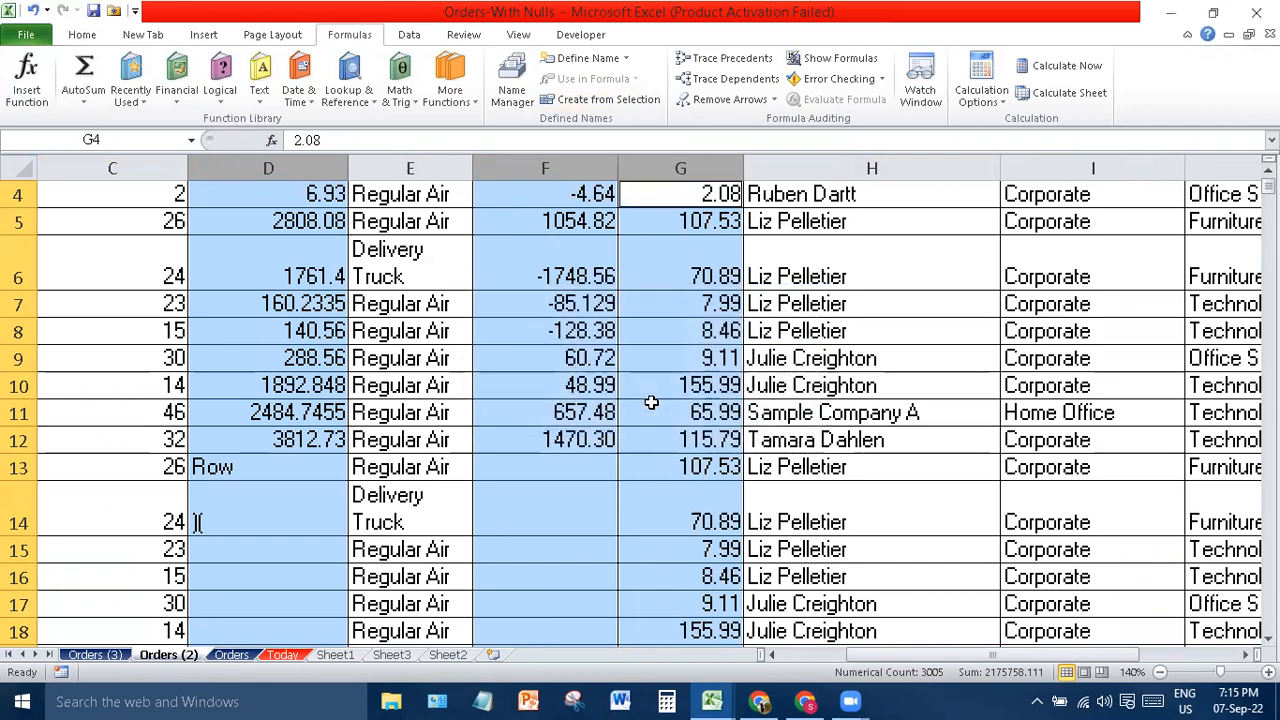
{"action": "key", "text": "ctrl+Home"}
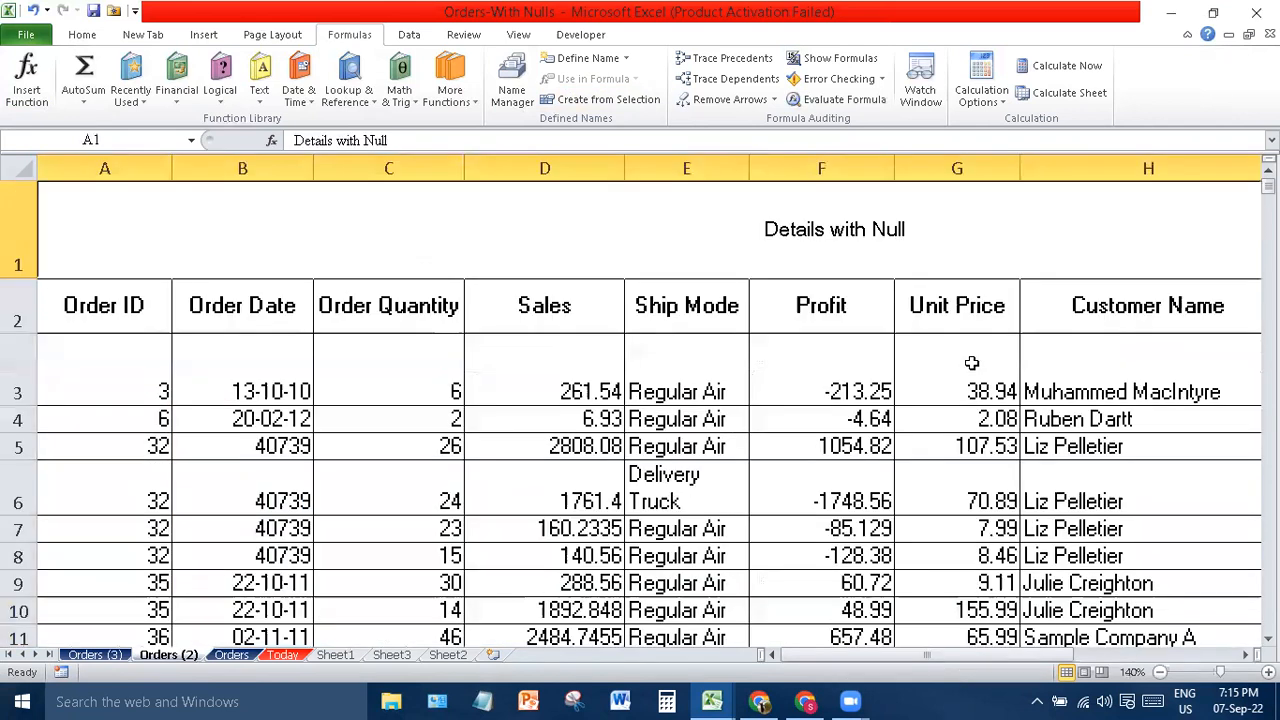
{"action": "right_click", "coordinate": [16, 264]}
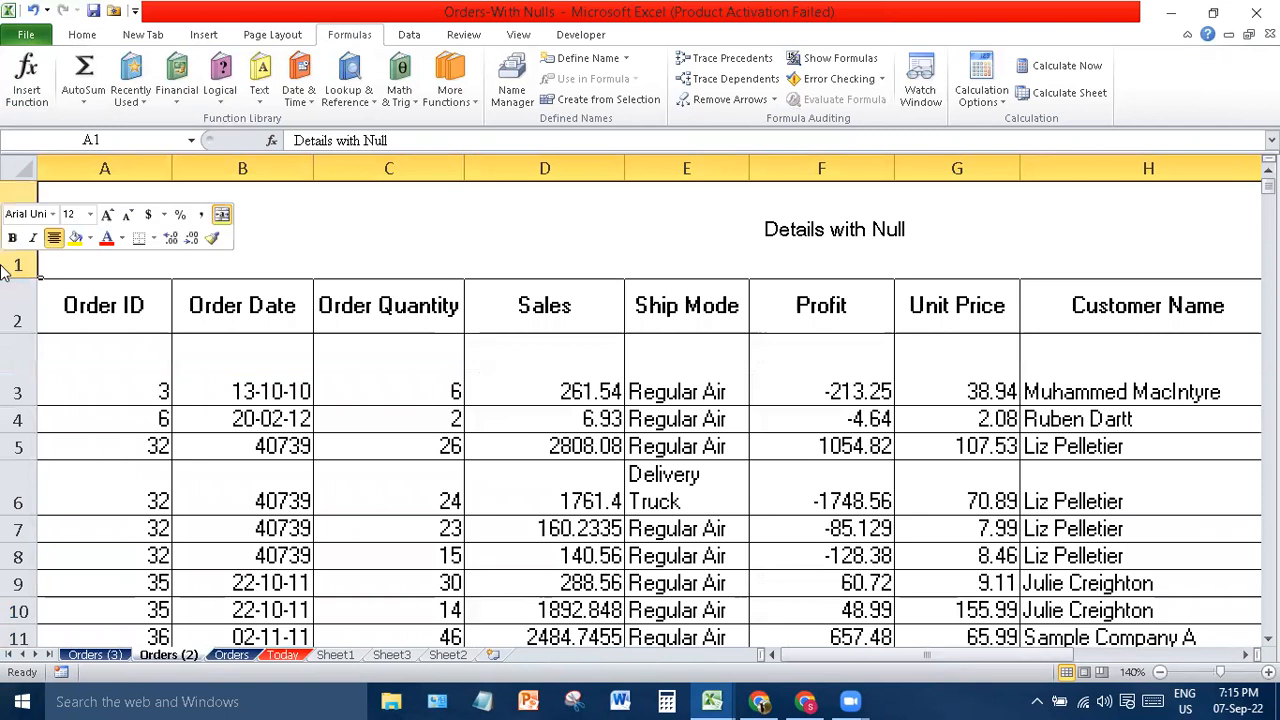
{"action": "left_click", "coordinate": [47, 407]}
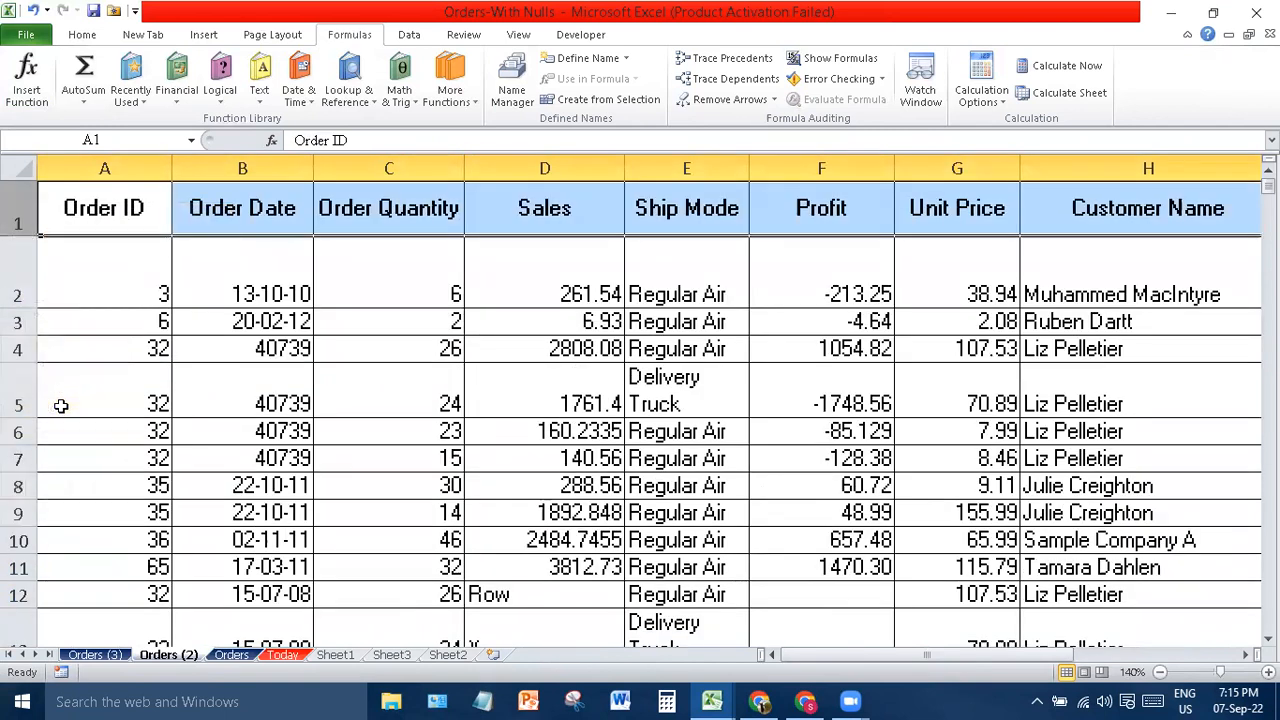
- Copy the Order Quantity, Sales, Profit and Unit Price columns and insert a blank Sheet4
{"action": "left_click", "coordinate": [373, 162]}
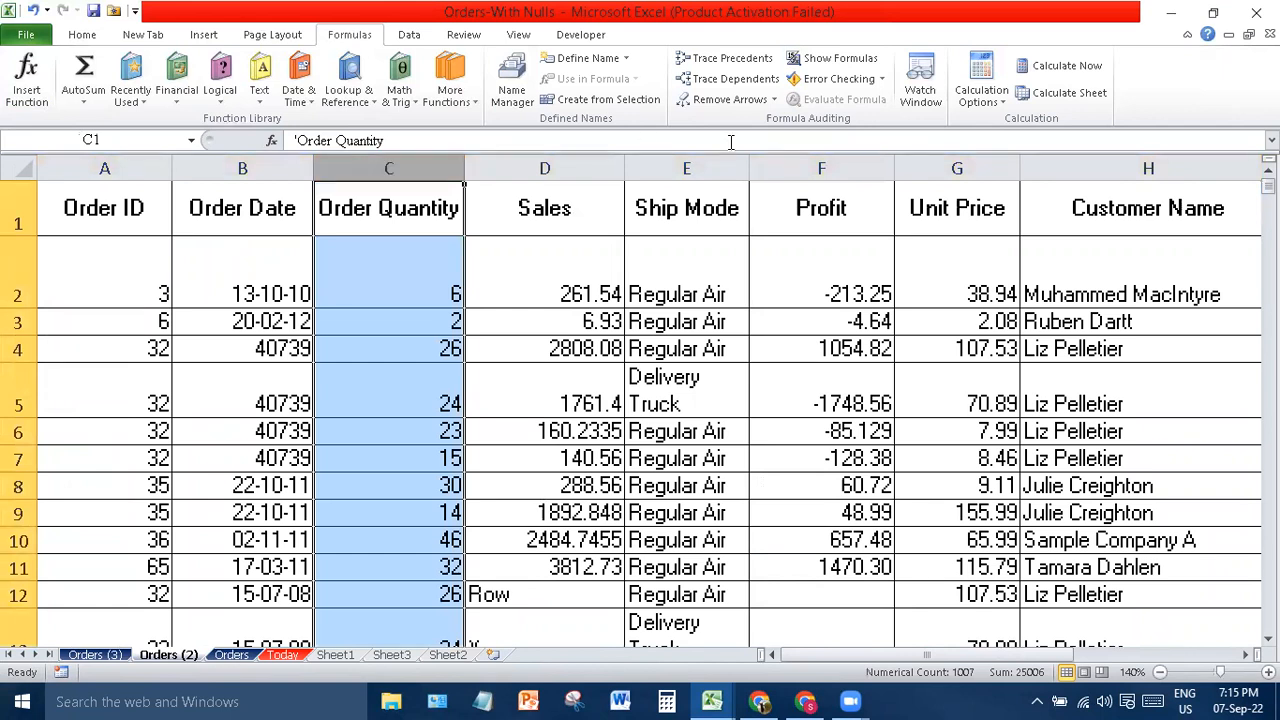
{"action": "left_click", "coordinate": [580, 165], "text": "ctrl"}
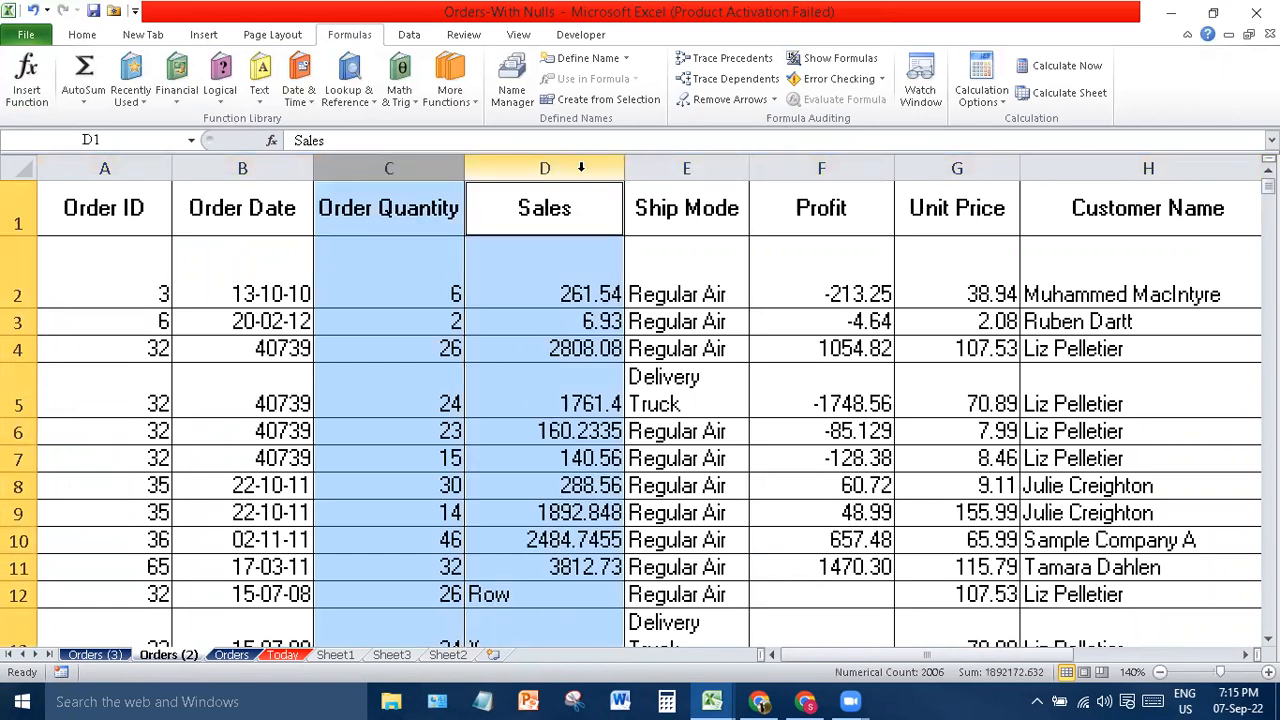
{"action": "left_click", "coordinate": [840, 170], "text": "ctrl"}
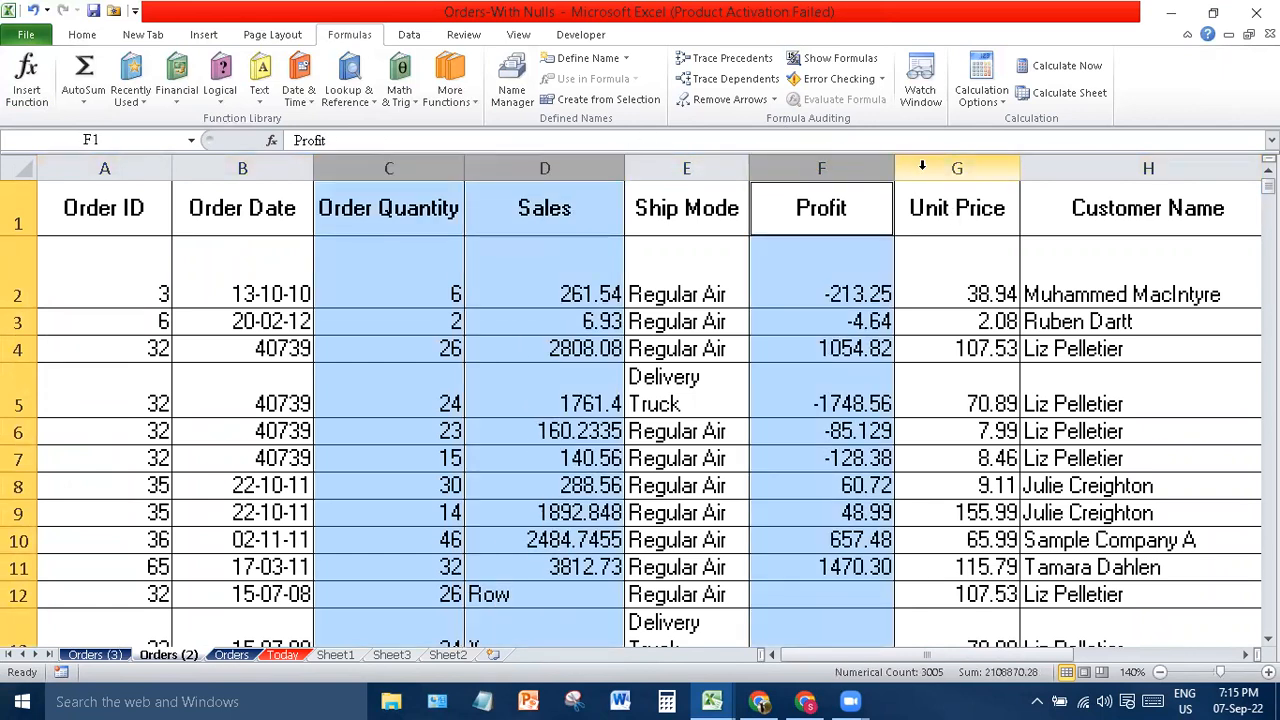
{"action": "left_click", "coordinate": [924, 165], "text": "ctrl"}
{"action": "key", "text": "ctrl+c"}
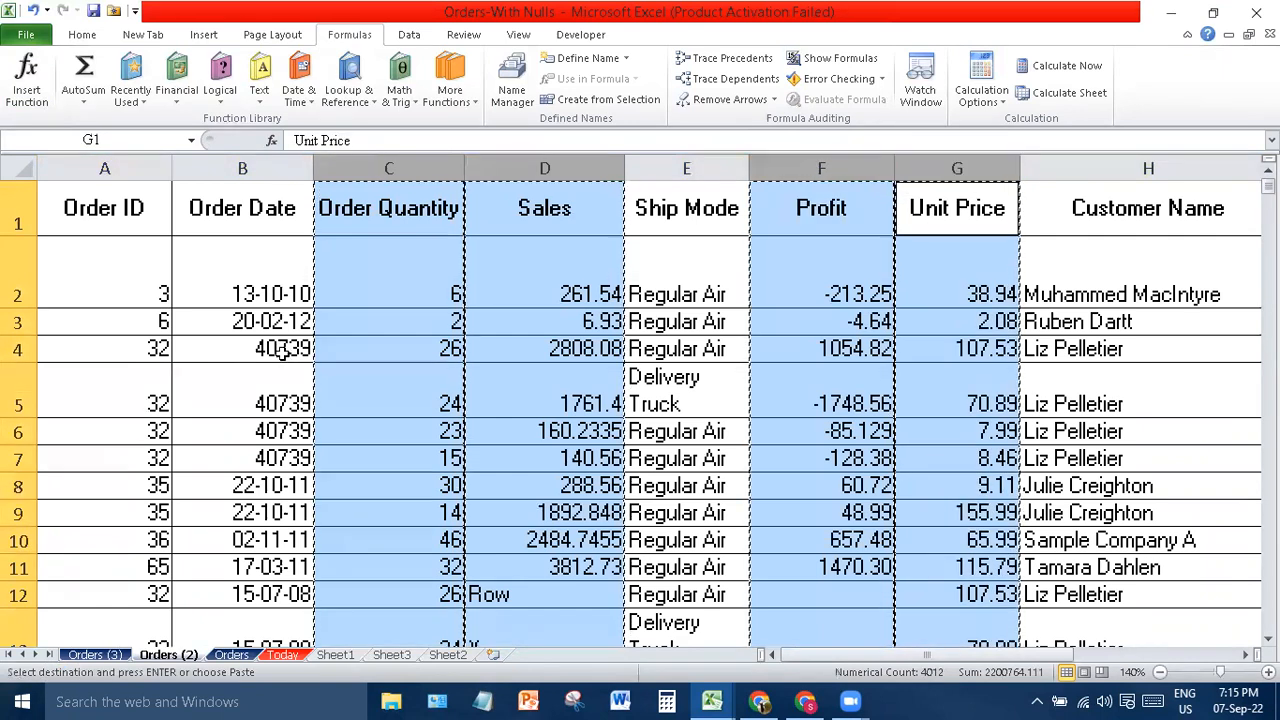
{"action": "left_click", "coordinate": [447, 655]}
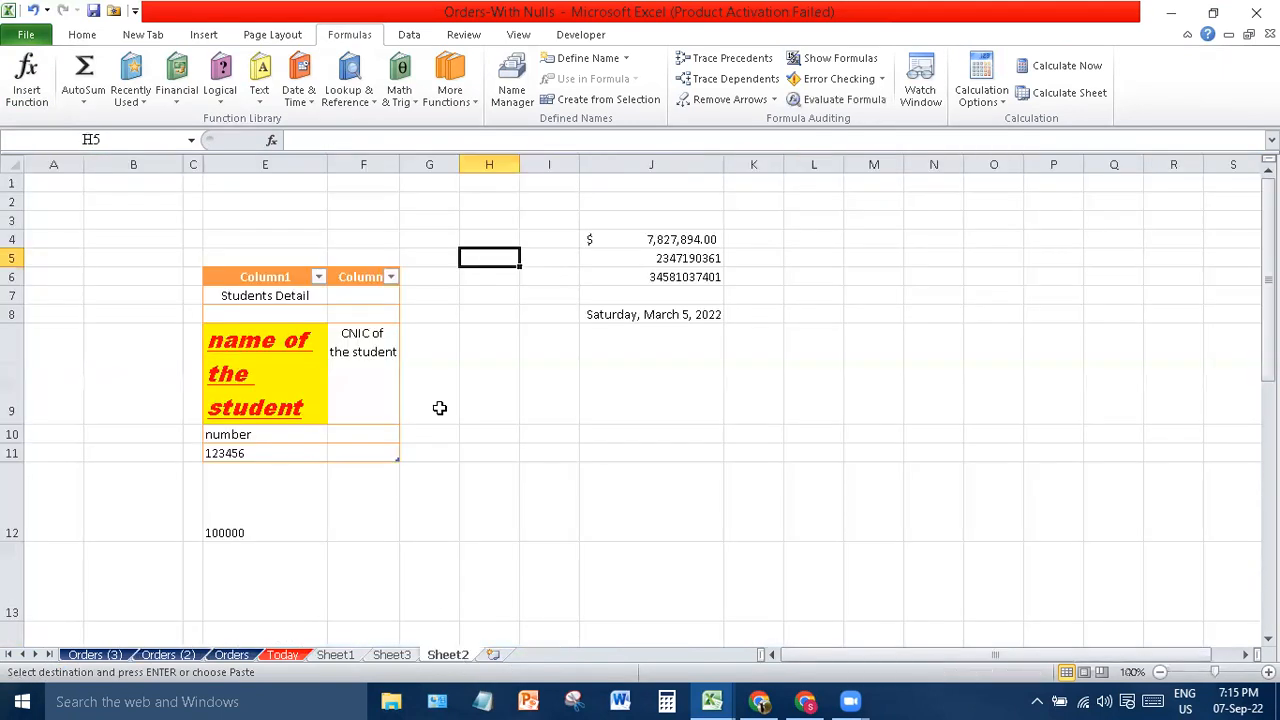
{"action": "left_click", "coordinate": [492, 656]}
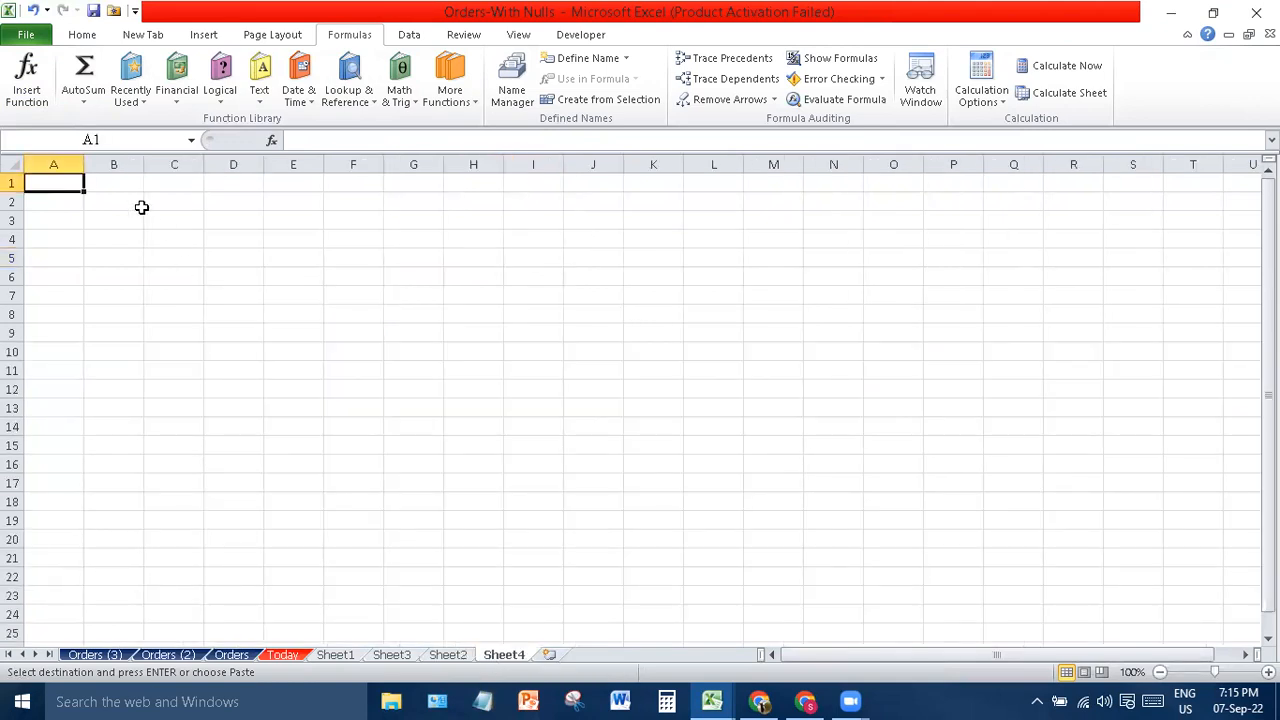
- Paste the copied column widths, then the order data, into Sheet4 at A1
{"action": "right_click", "coordinate": [32, 182]}
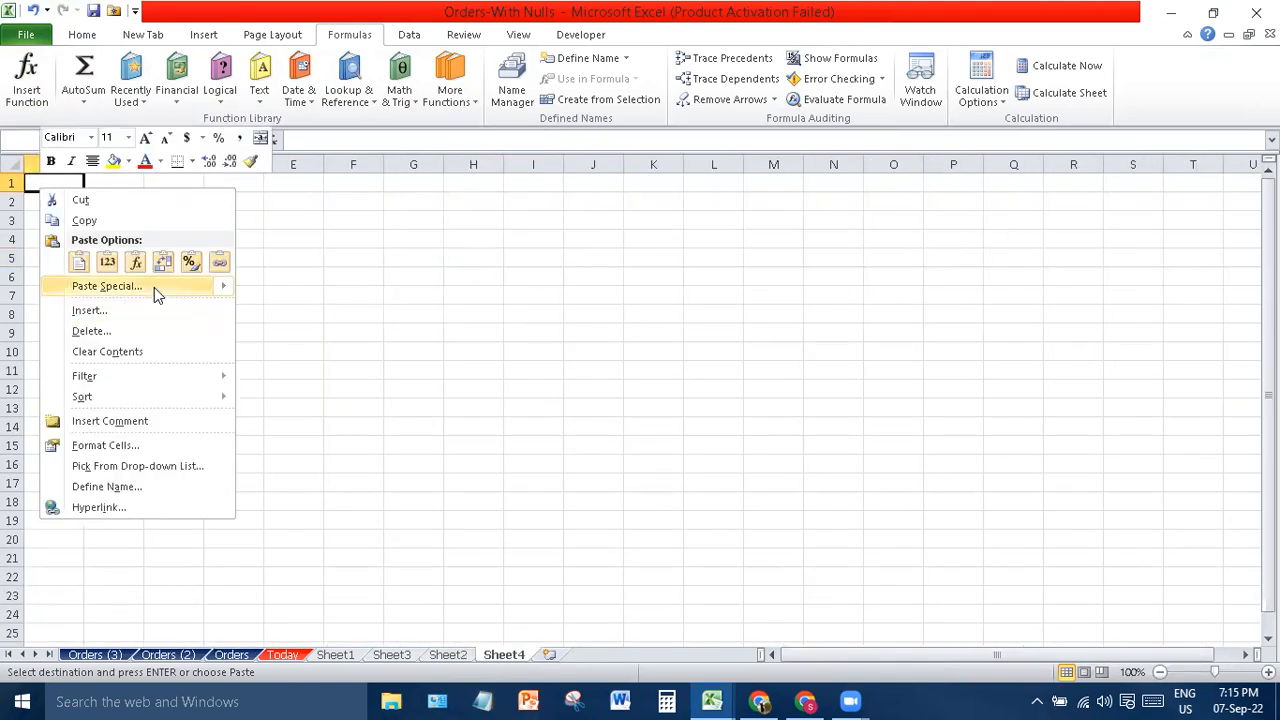
{"action": "left_click", "coordinate": [184, 287]}
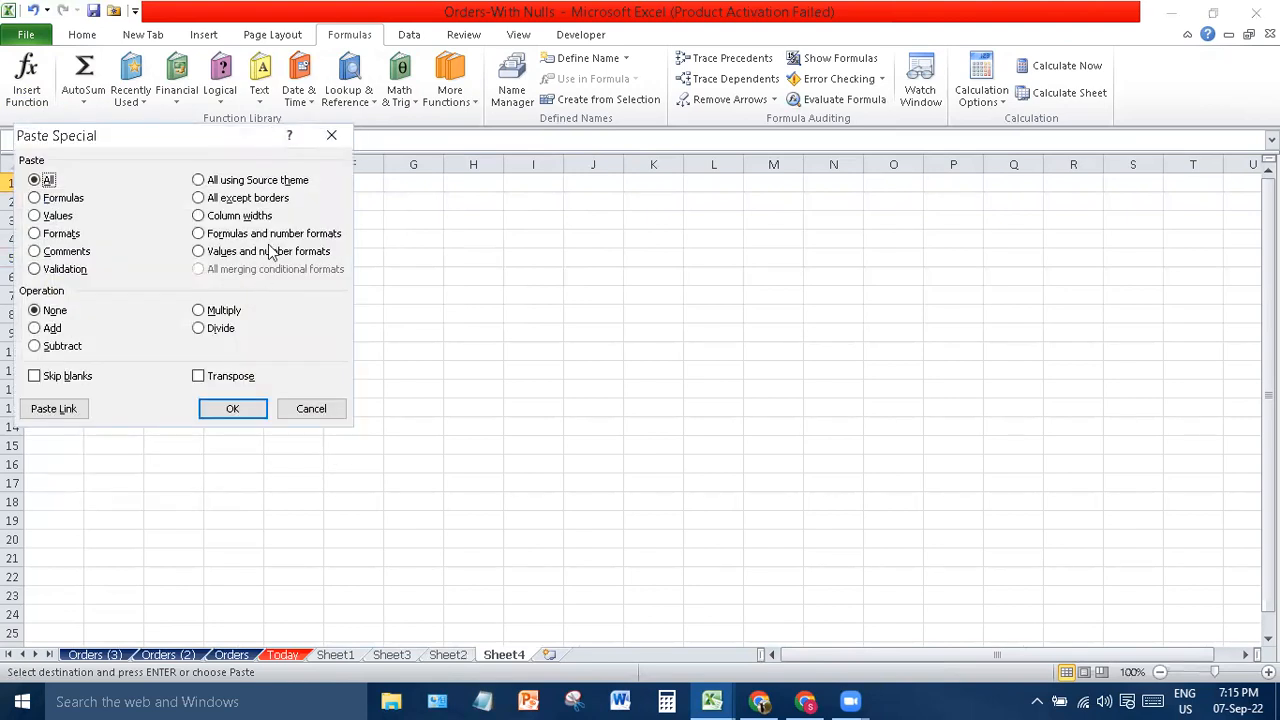
{"action": "left_click", "coordinate": [255, 219]}
{"action": "key", "text": "Return"}
{"action": "key", "text": "ctrl+v"}
{"action": "left_click", "coordinate": [680, 424]}
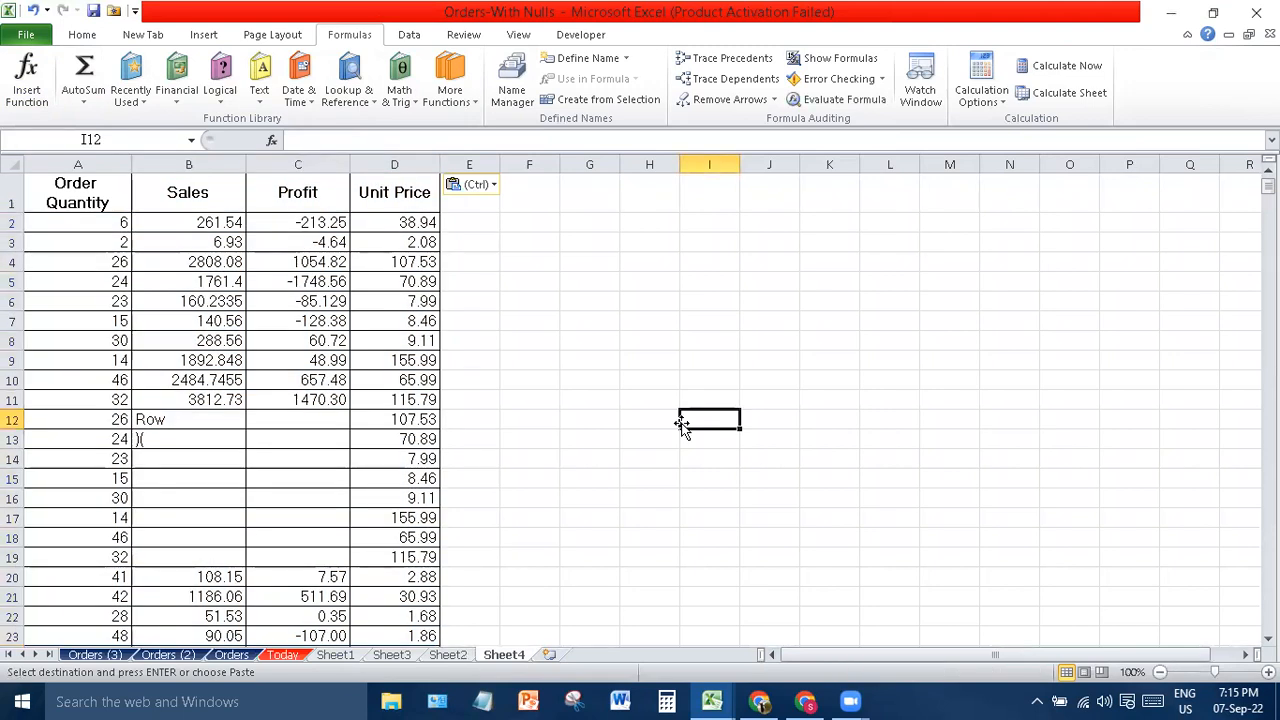
- Delete all rows from row 13 downward, keeping the data in rows 1–12
{"action": "left_click", "coordinate": [12, 440]}
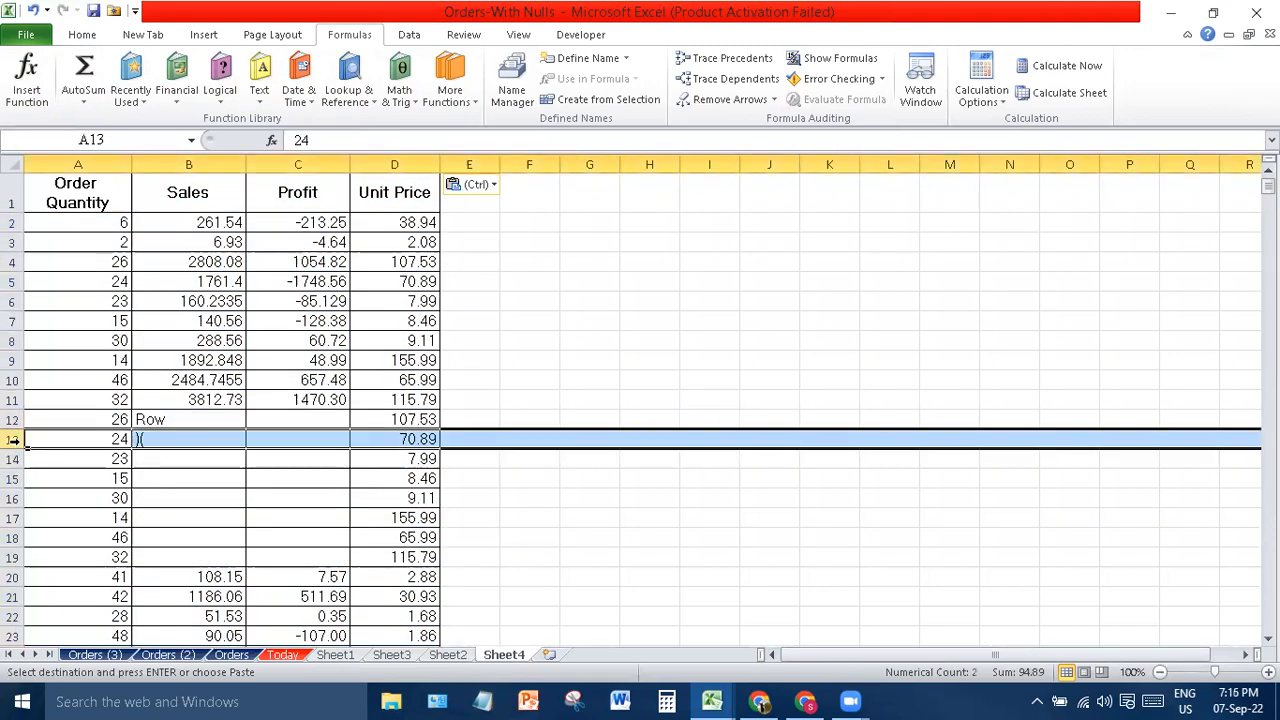
{"action": "key", "text": "ctrl+shift+Down"}
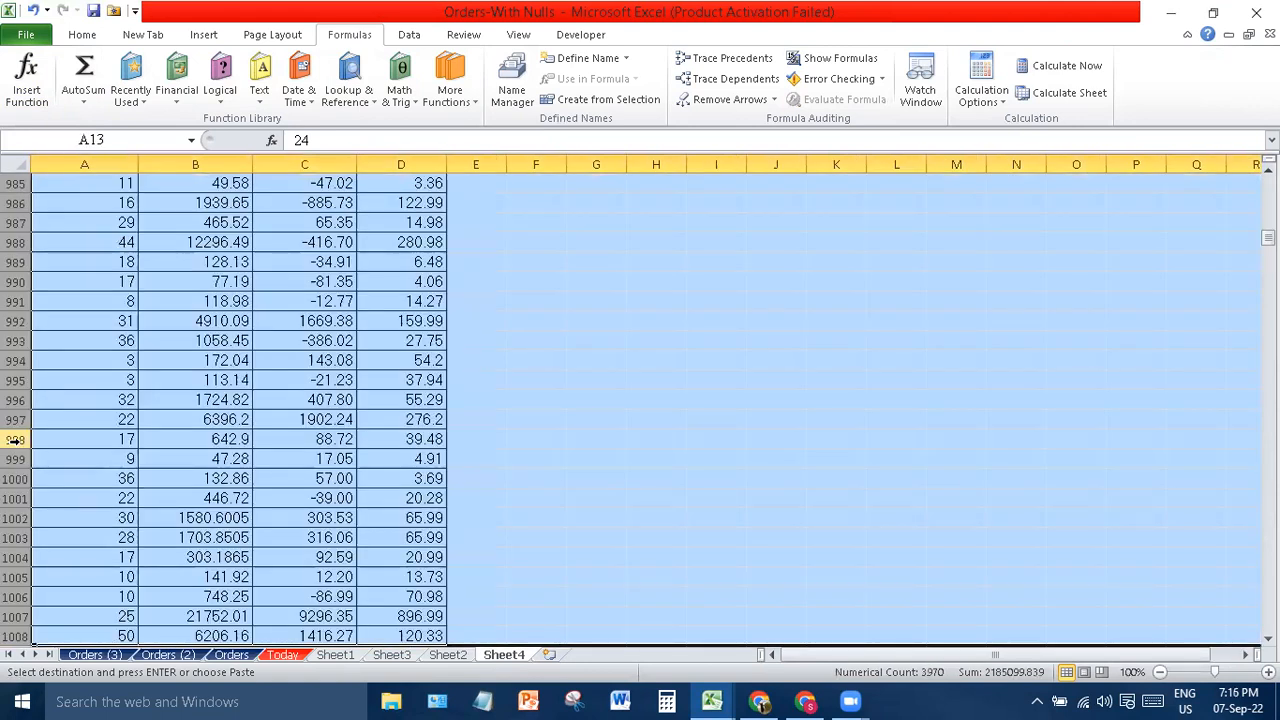
{"action": "key", "text": "ctrl+minus"}
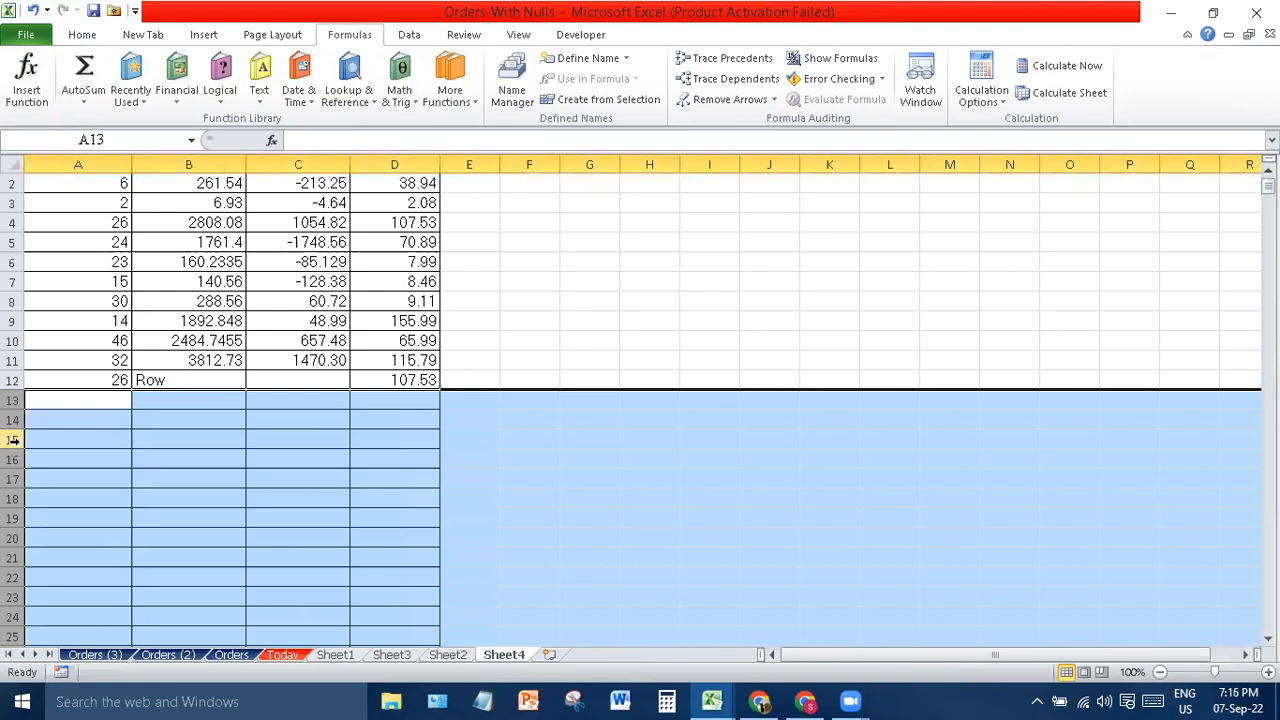
{"action": "right_click", "coordinate": [12, 435]}
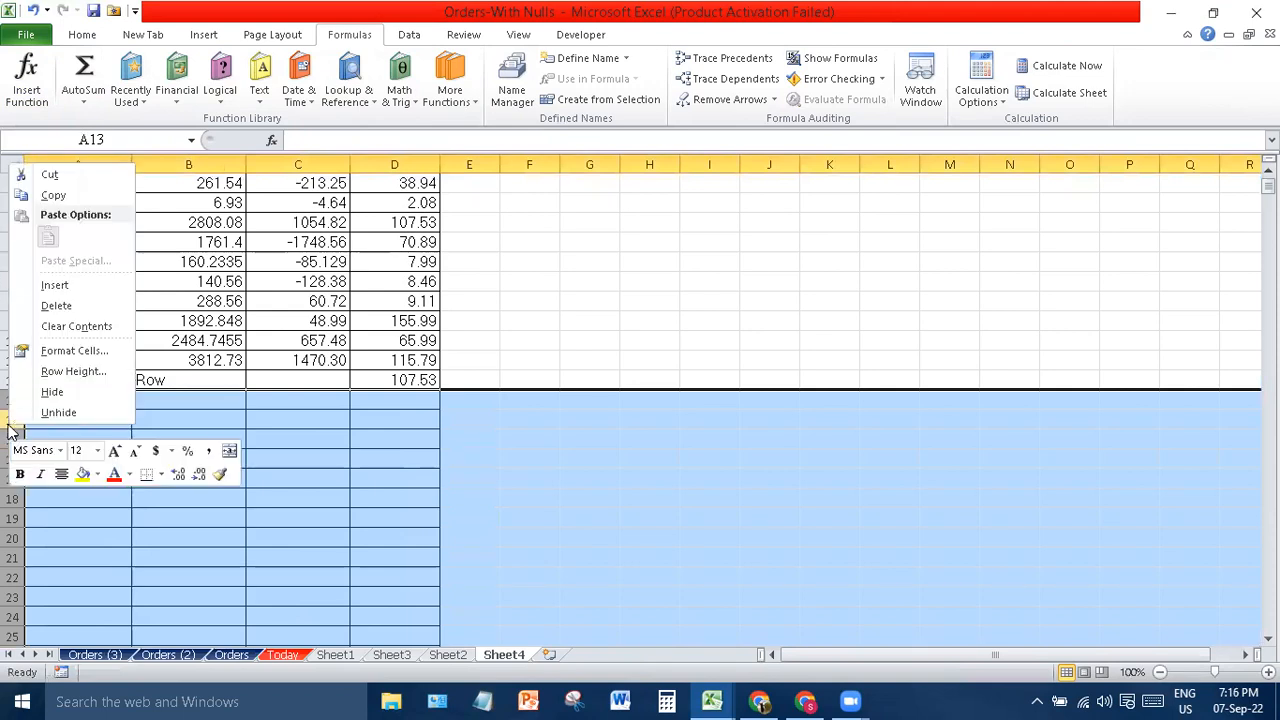
{"action": "left_click", "coordinate": [80, 307]}
{"action": "left_click", "coordinate": [586, 303]}
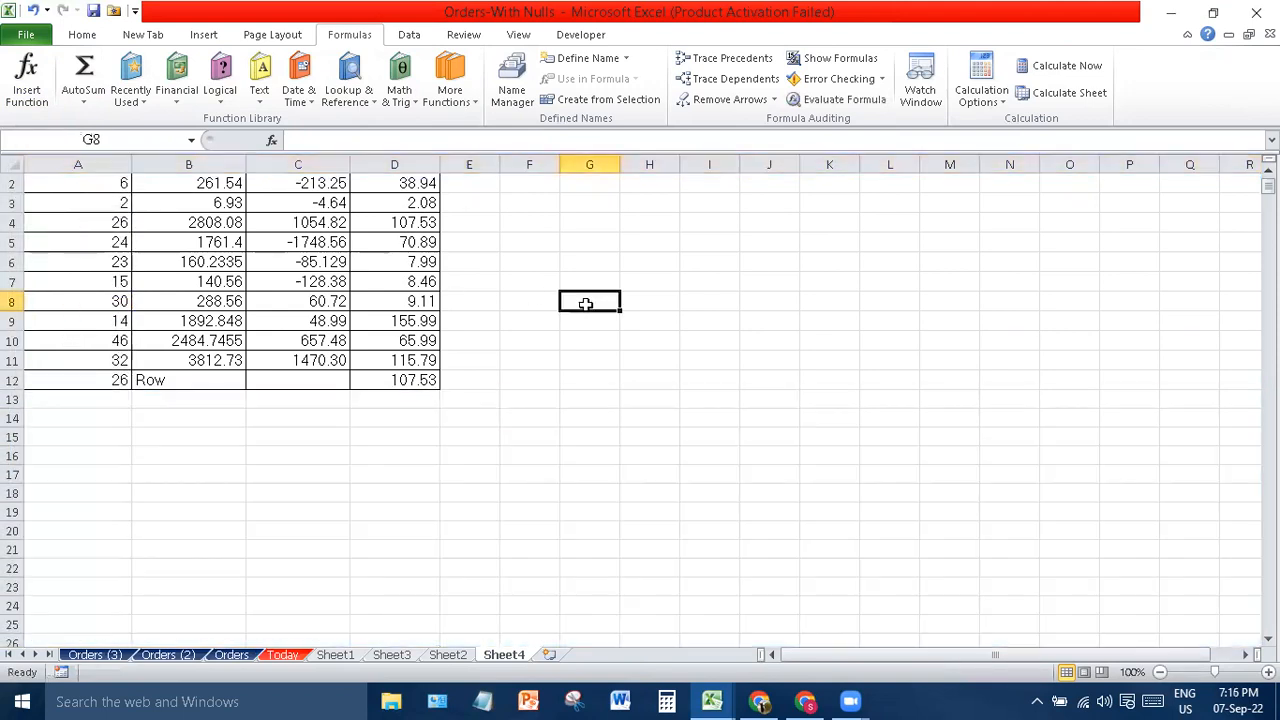
{"action": "left_click", "coordinate": [572, 366]}
{"action": "scroll", "coordinate": [572, 367], "scroll_direction": "up", "scroll_amount": 1}
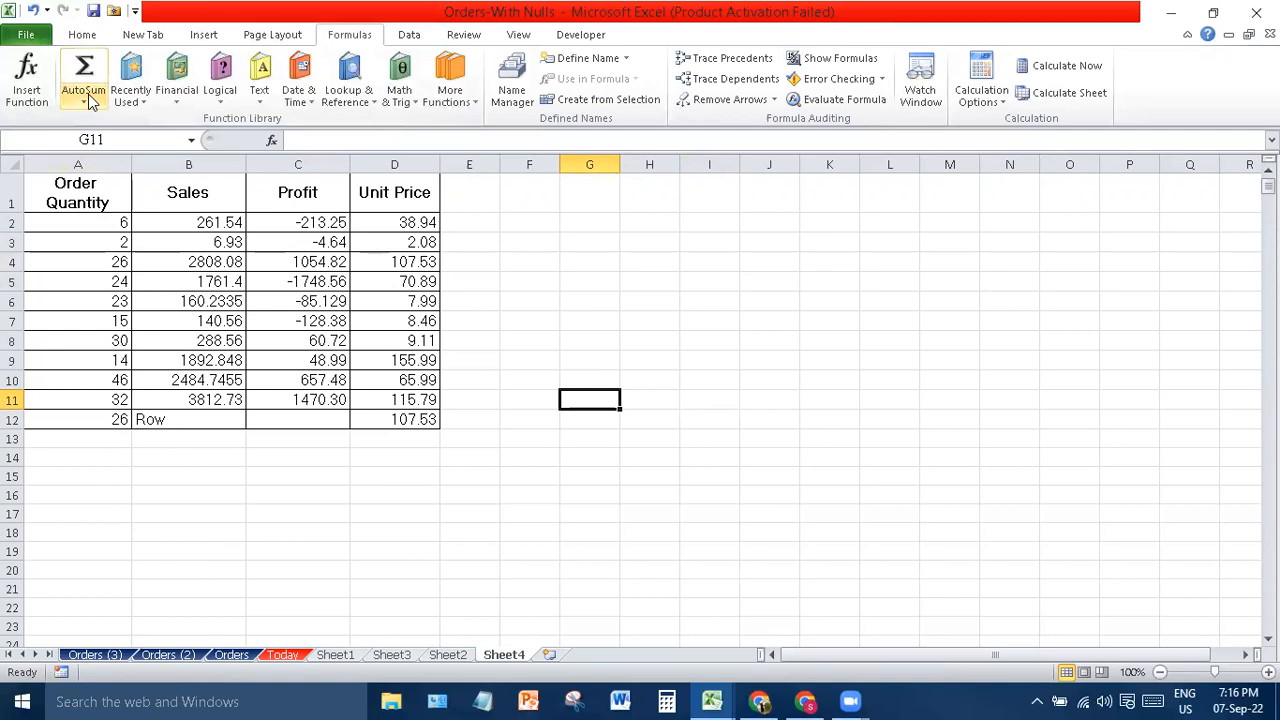
- AutoSum the Order Quantity values into A13, giving 244, and check the result
{"action": "left_click_drag", "start_coordinate": [100, 224], "coordinate": [104, 435]}
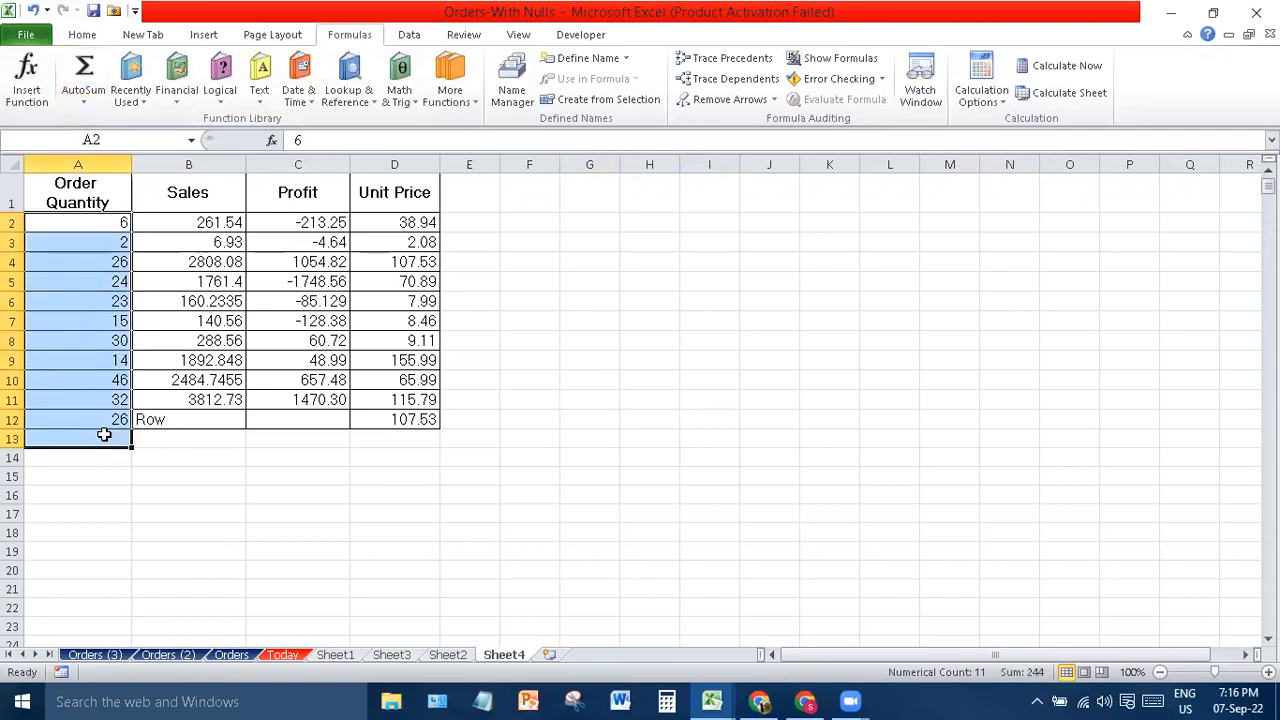
{"action": "left_click", "coordinate": [85, 68]}
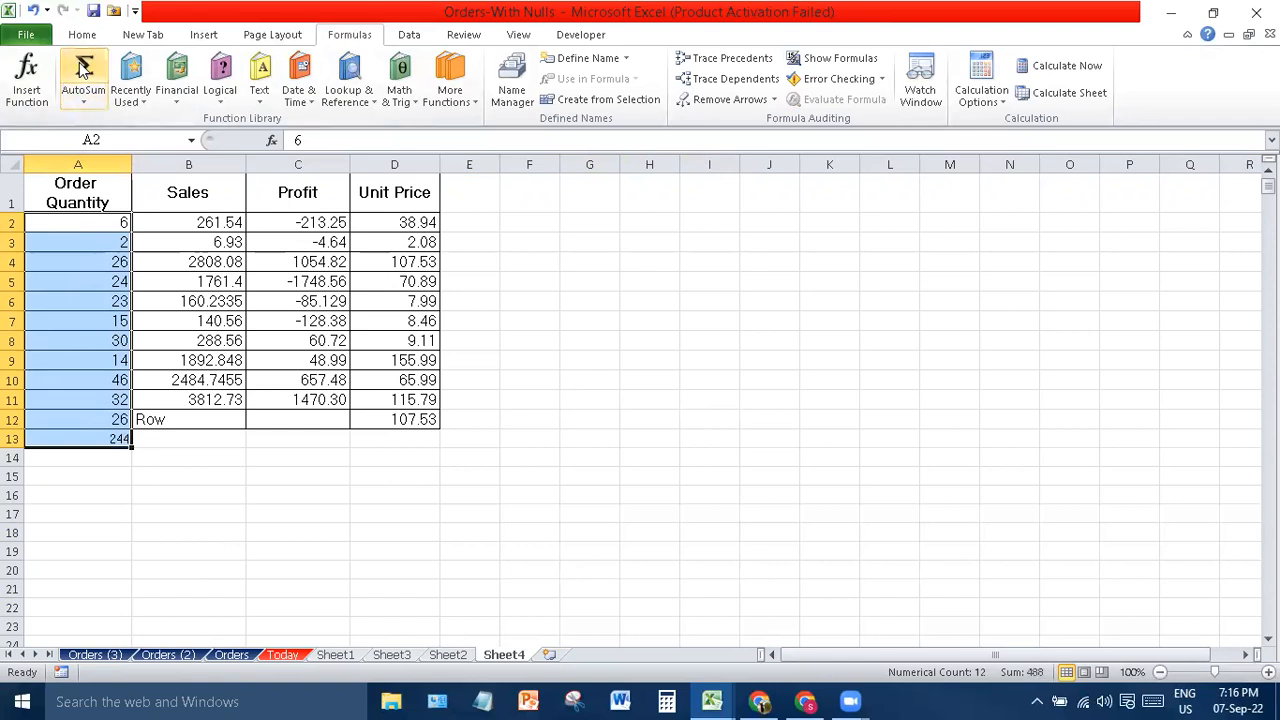
{"action": "left_click", "coordinate": [108, 442]}
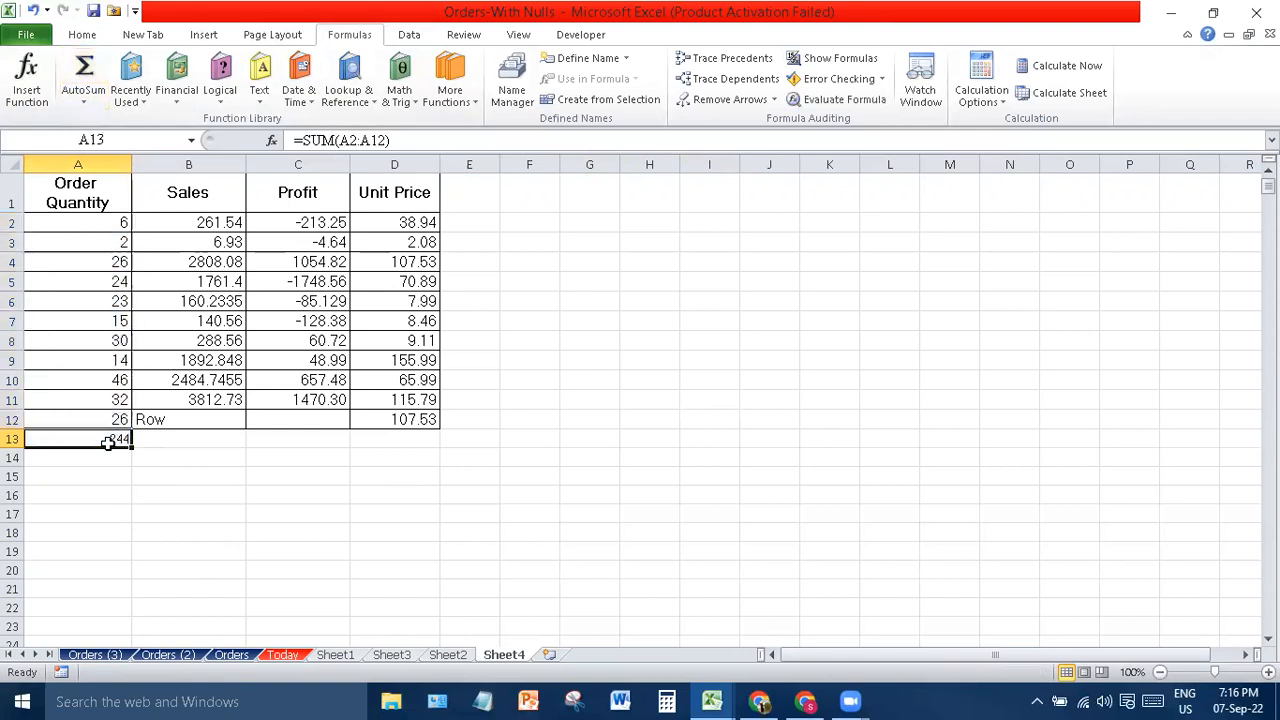
{"action": "left_click", "coordinate": [188, 474]}
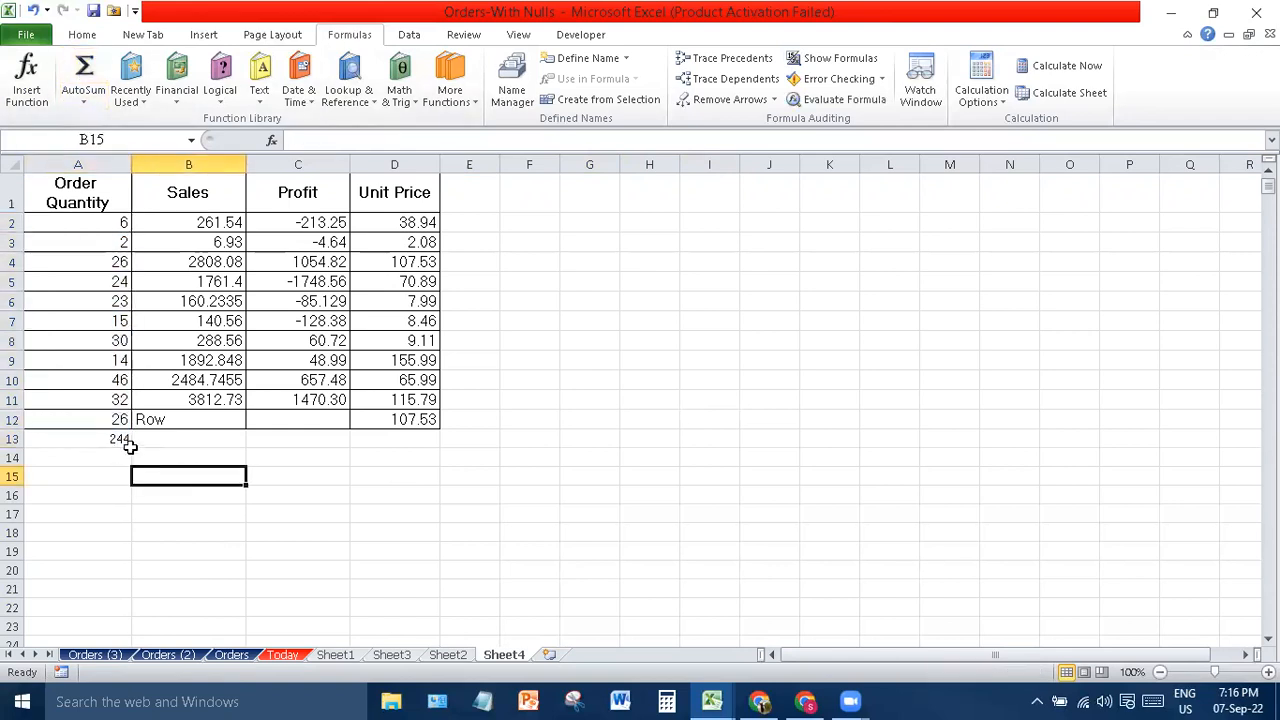
{"action": "left_click_drag", "start_coordinate": [90, 222], "coordinate": [112, 416]}
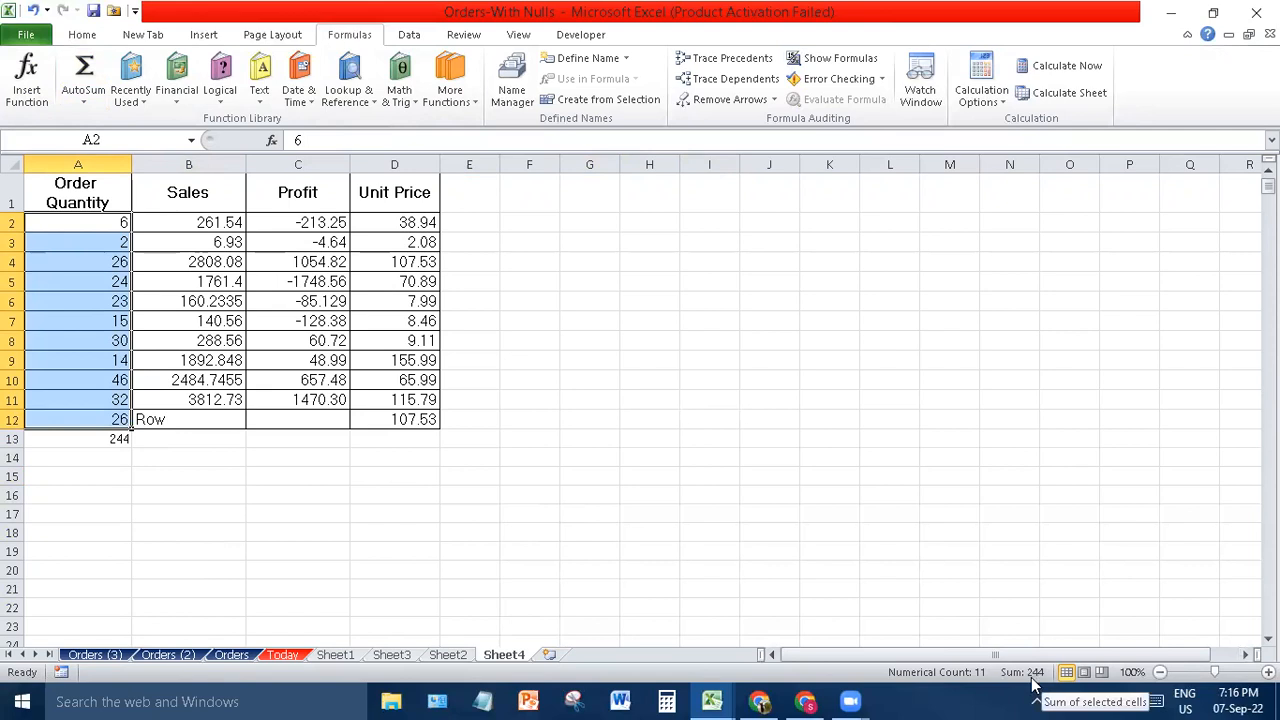
{"action": "left_click", "coordinate": [308, 464]}
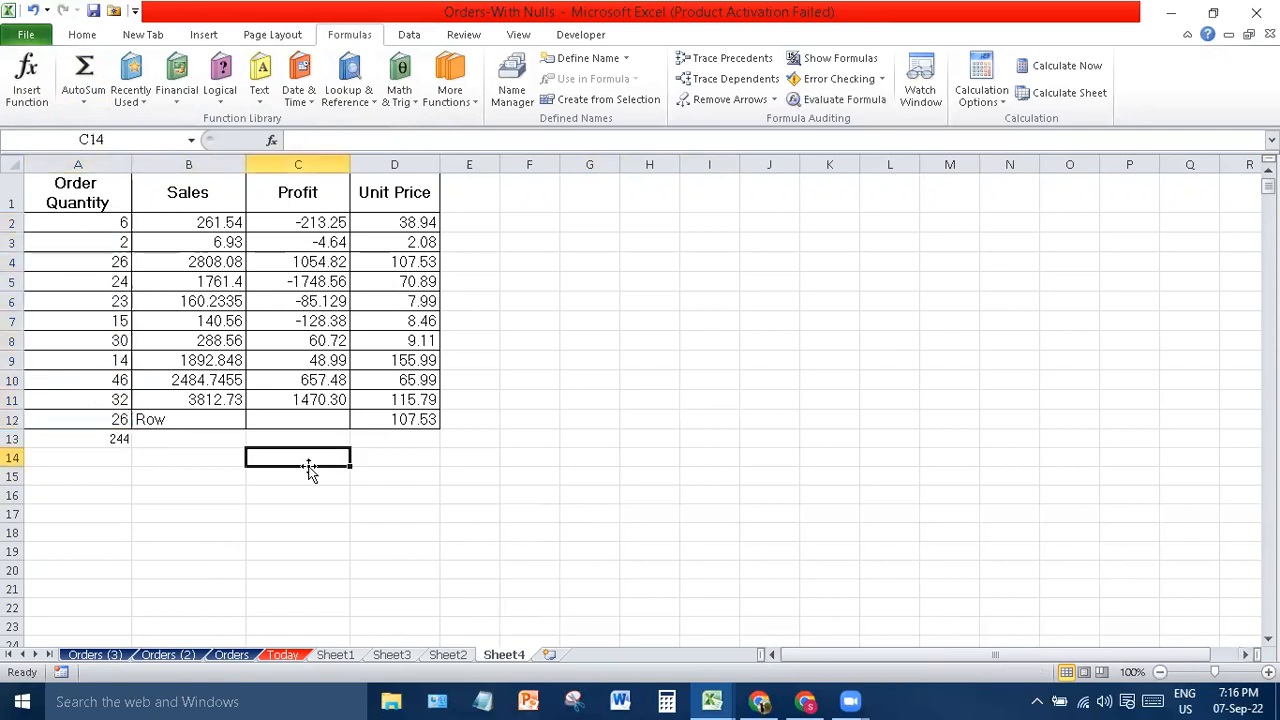
- Delete the A13 total and bring up the Statistical list under More Functions
{"action": "left_click", "coordinate": [130, 95]}
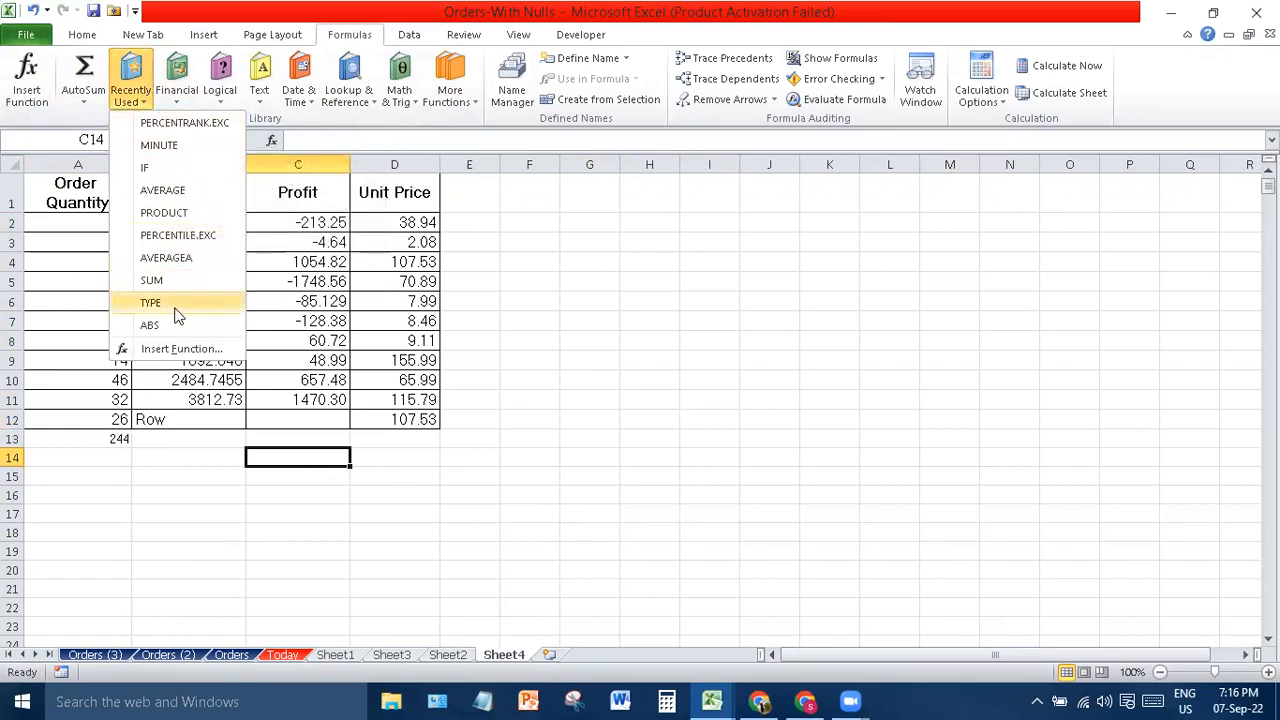
{"action": "left_click", "coordinate": [660, 242]}
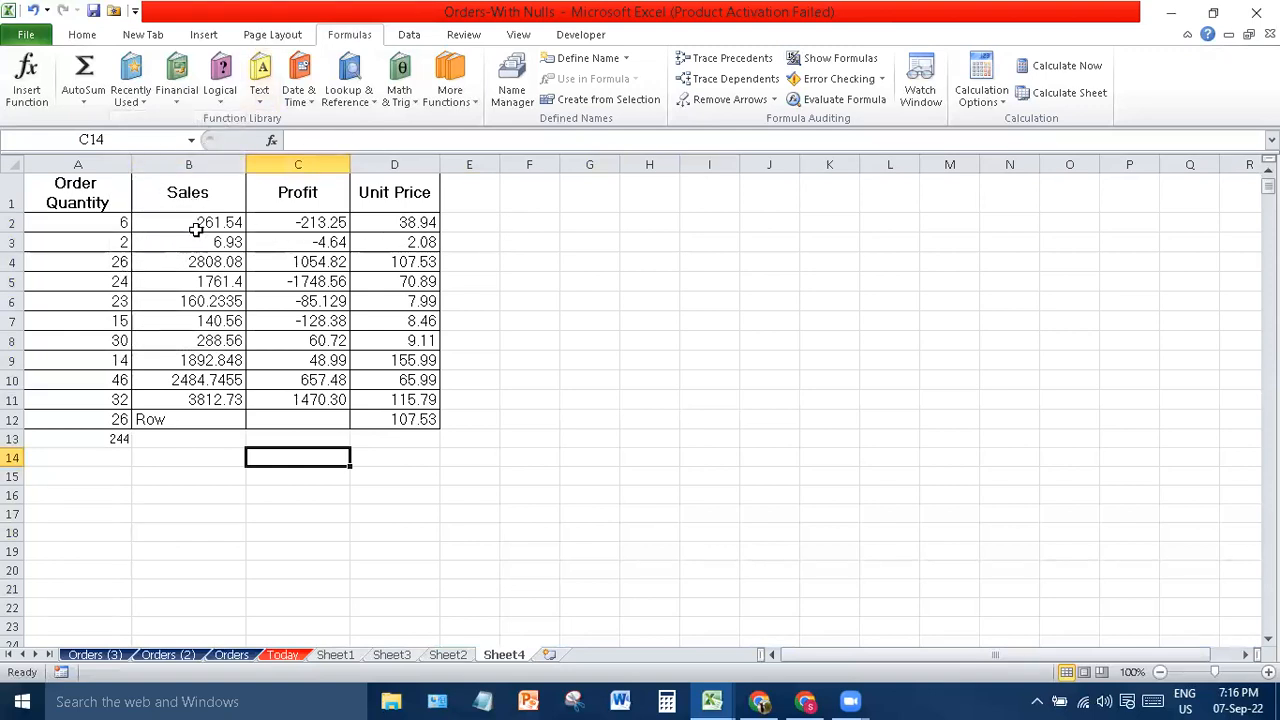
{"action": "left_click", "coordinate": [112, 438]}
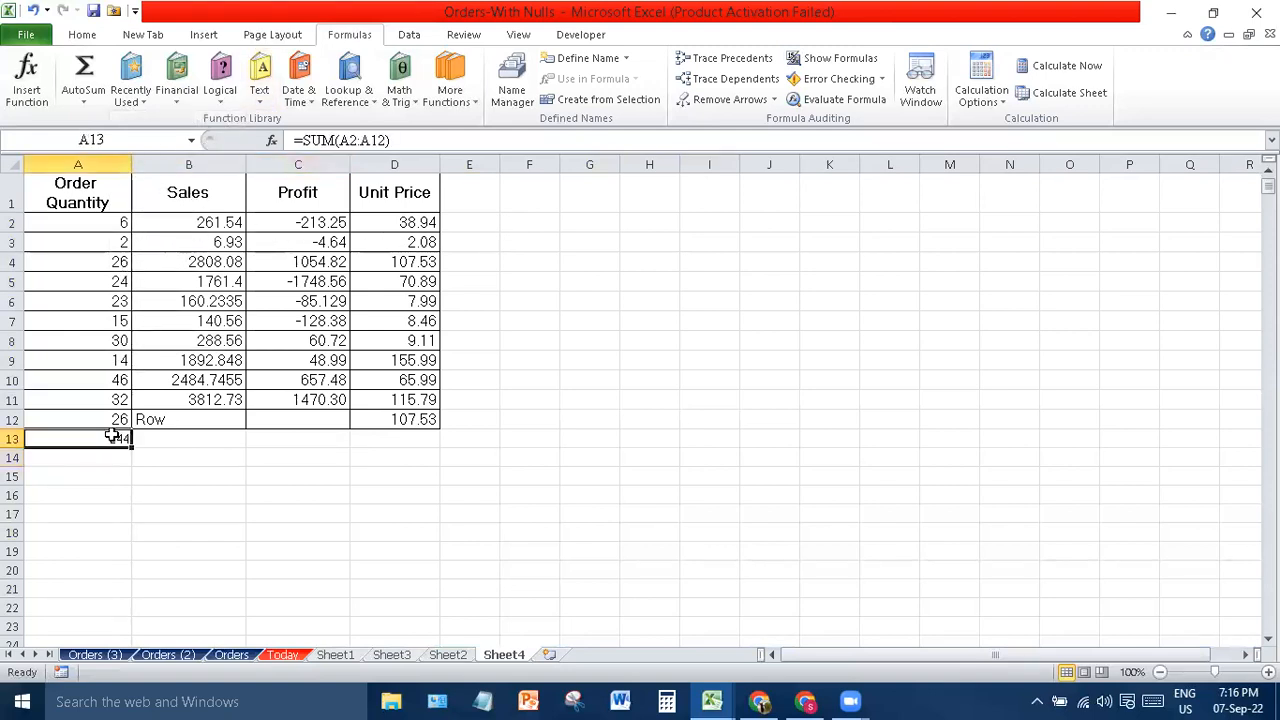
{"action": "key", "text": "Delete"}
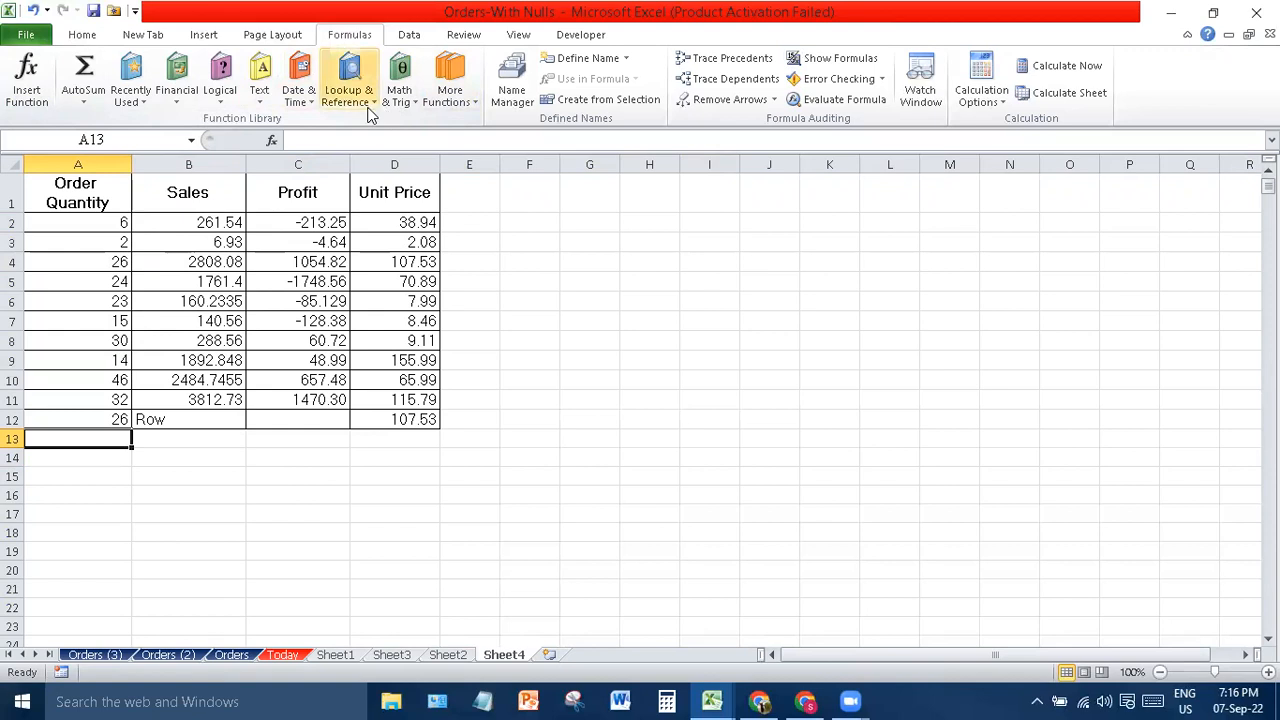
{"action": "left_click", "coordinate": [448, 107]}
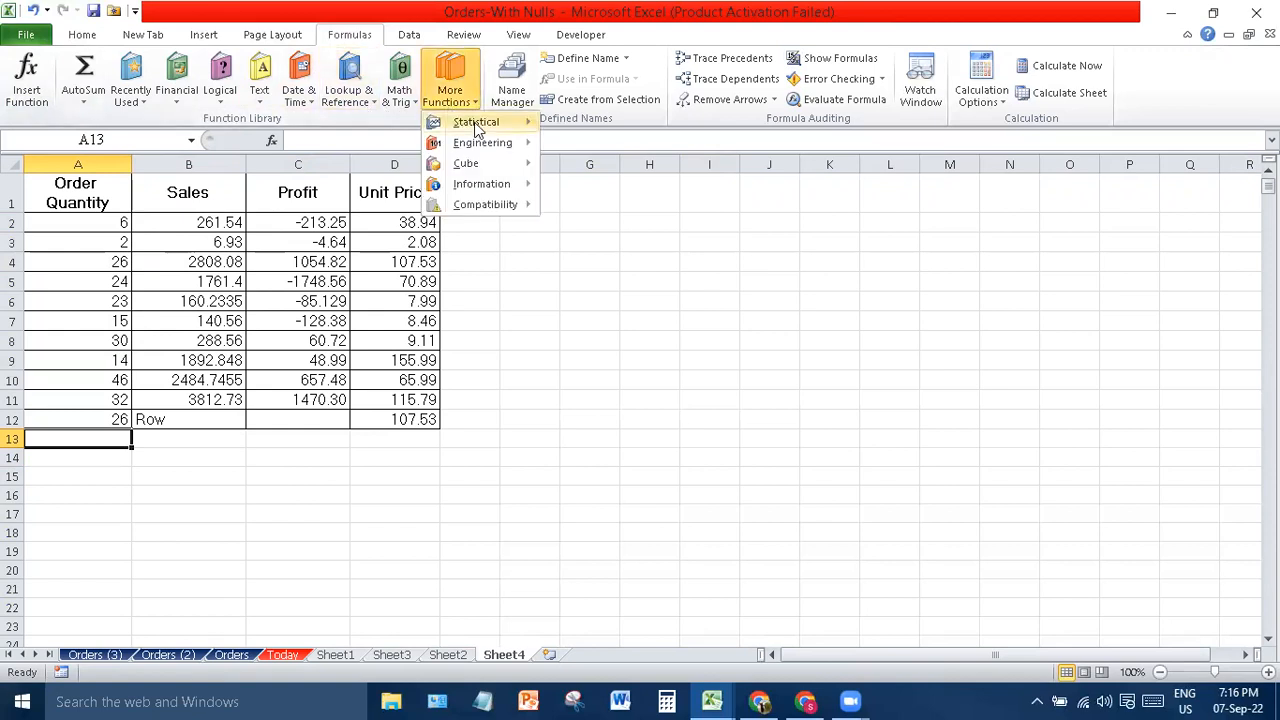
{"action": "mouse_move", "coordinate": [481, 131]}
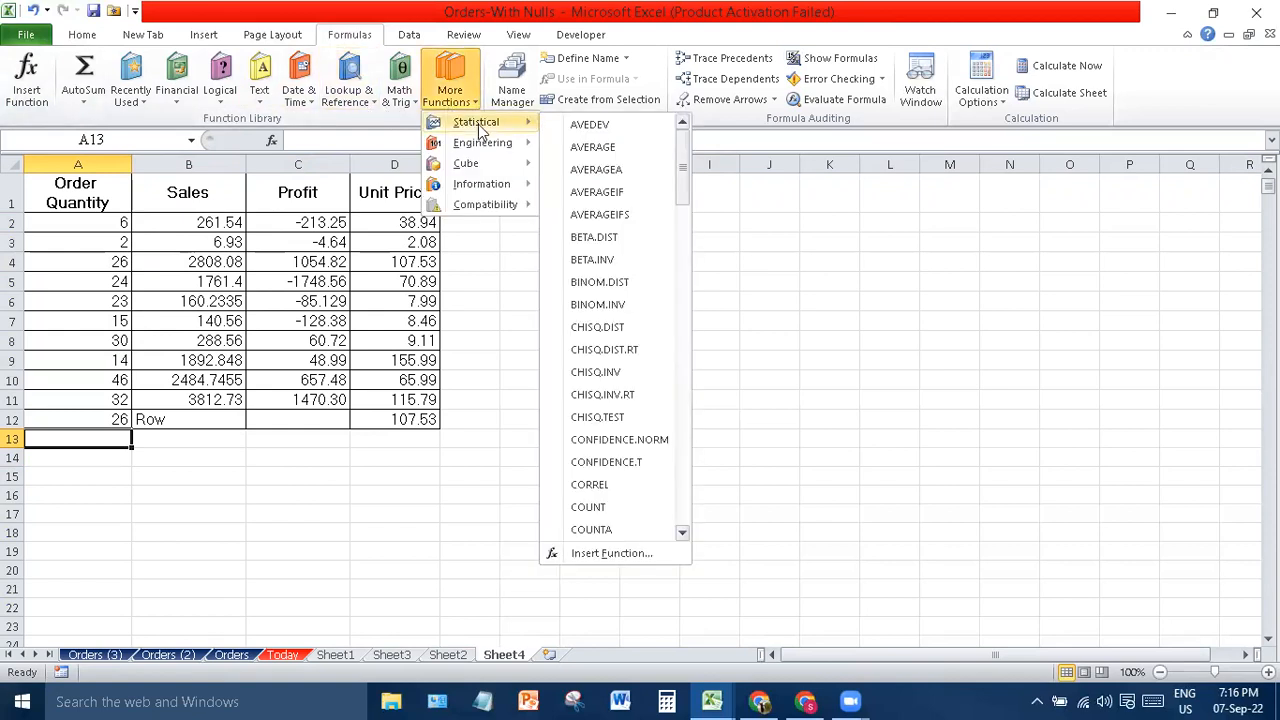
- Put AVERAGE(A2:A12) in A13, formatted as Number with three decimals to show 22.182
{"action": "left_click", "coordinate": [607, 150]}
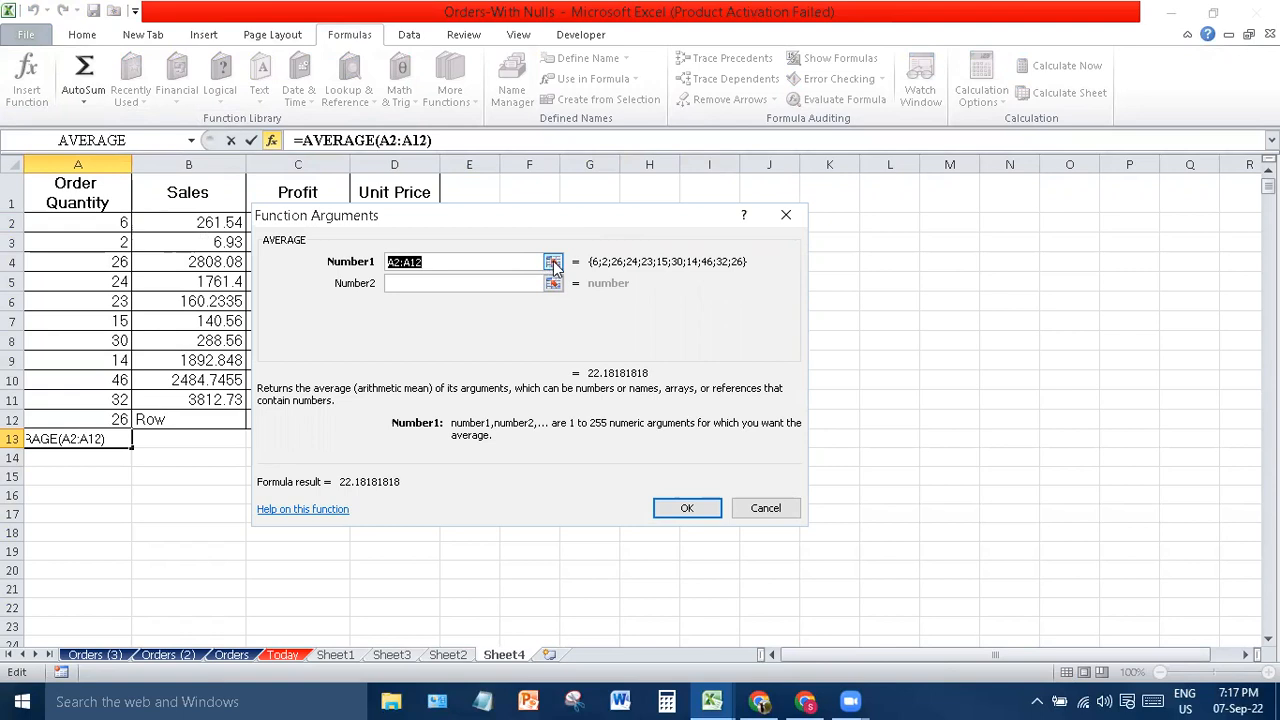
{"action": "left_click", "coordinate": [686, 508]}
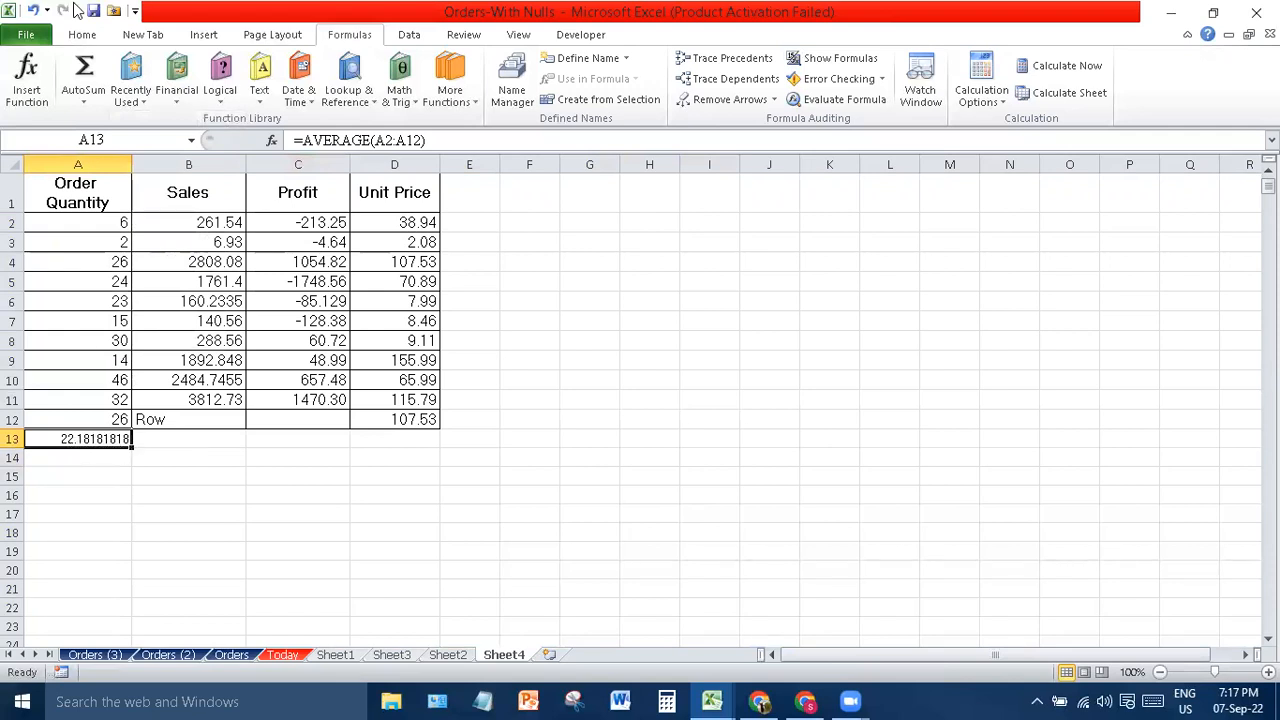
{"action": "left_click", "coordinate": [82, 34]}
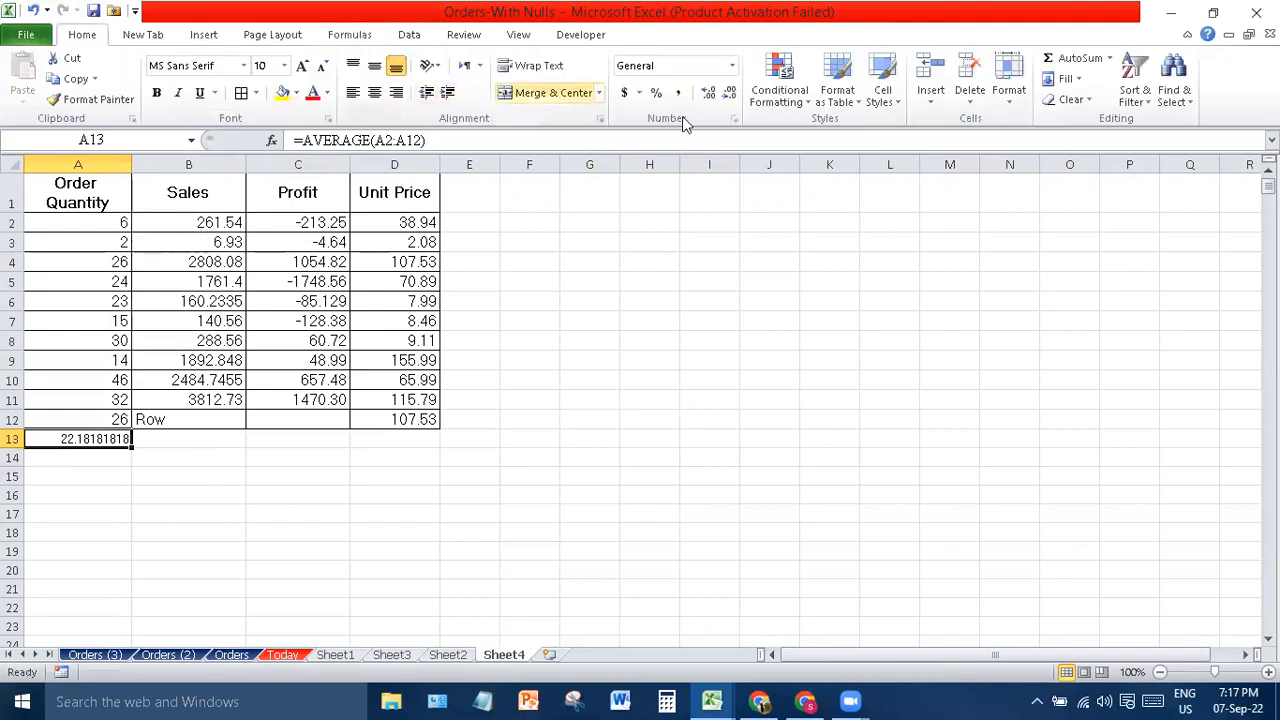
{"action": "left_click", "coordinate": [709, 94]}
{"action": "left_click", "coordinate": [709, 94]}
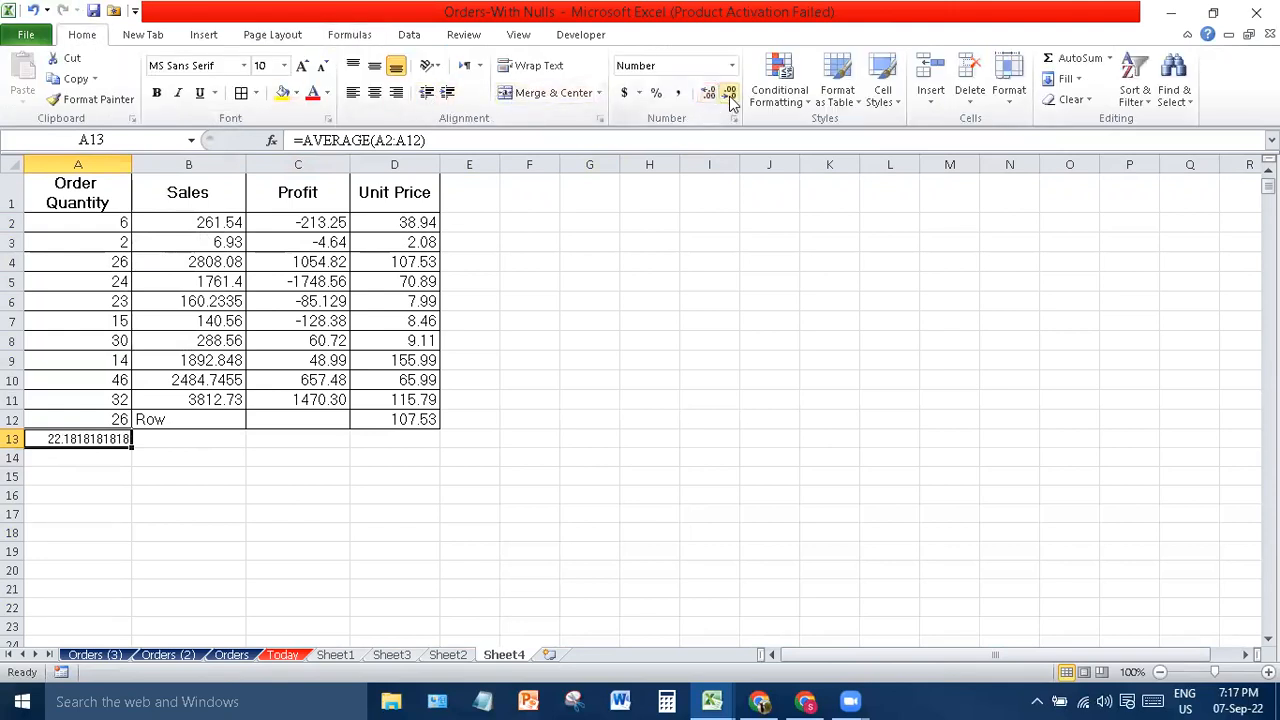
{"action": "left_click", "coordinate": [731, 95]}
{"action": "left_click", "coordinate": [731, 95]}
{"action": "left_click", "coordinate": [731, 95]}
{"action": "left_click", "coordinate": [731, 95]}
{"action": "left_click", "coordinate": [731, 95]}
{"action": "left_click", "coordinate": [731, 95]}
{"action": "left_click", "coordinate": [731, 95]}
{"action": "left_click", "coordinate": [709, 94]}
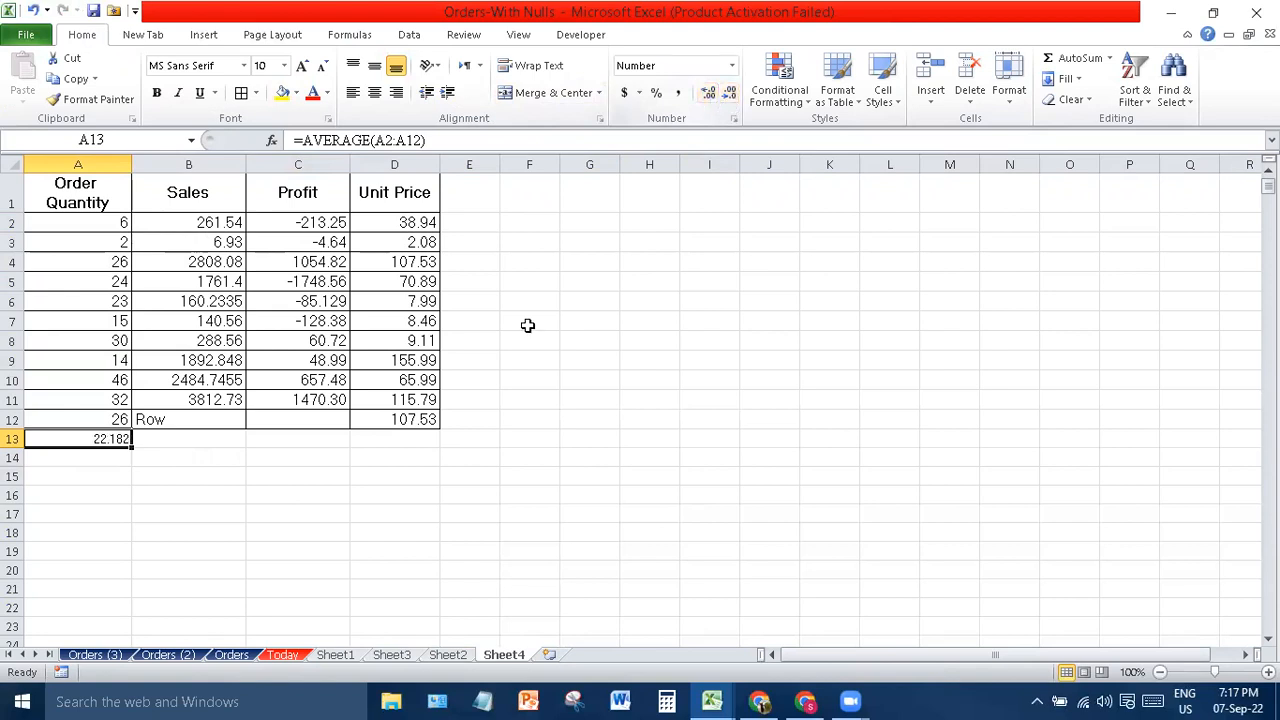
{"action": "left_click", "coordinate": [373, 459]}
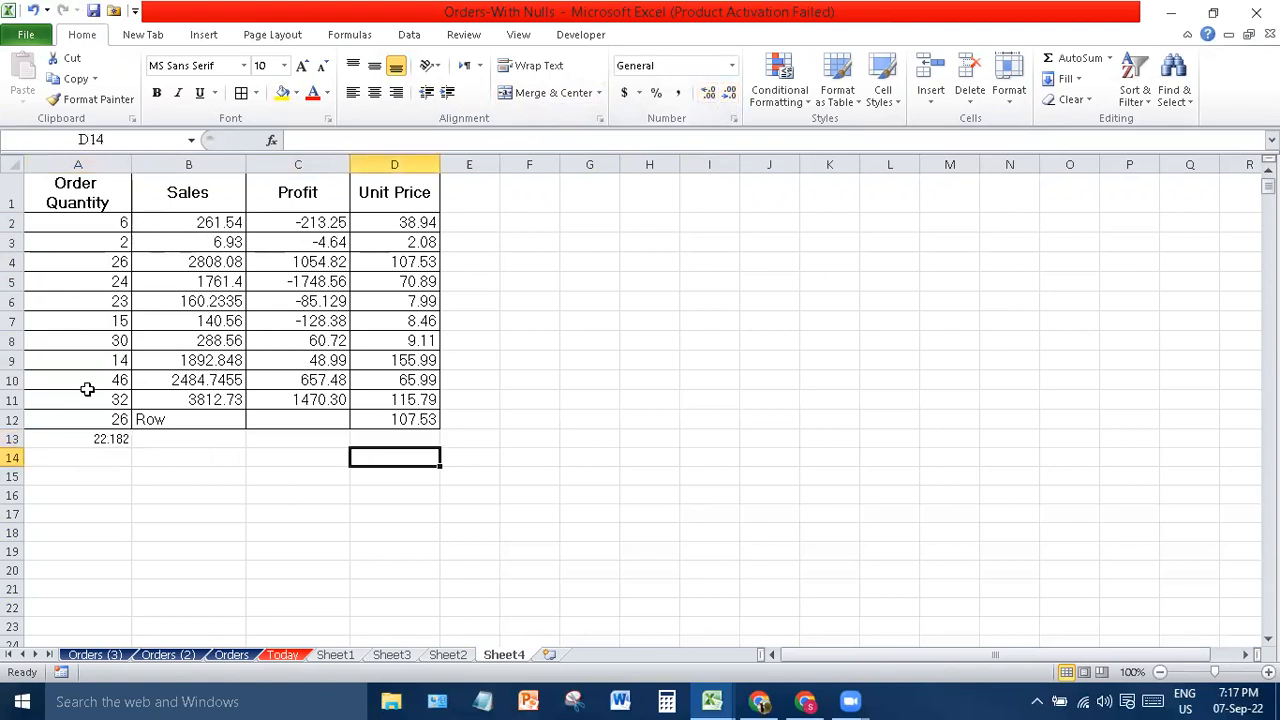
{"action": "left_click", "coordinate": [113, 440]}
- Clear A13's average and close the More Functions list without inserting anything
{"action": "key", "text": "Delete"}
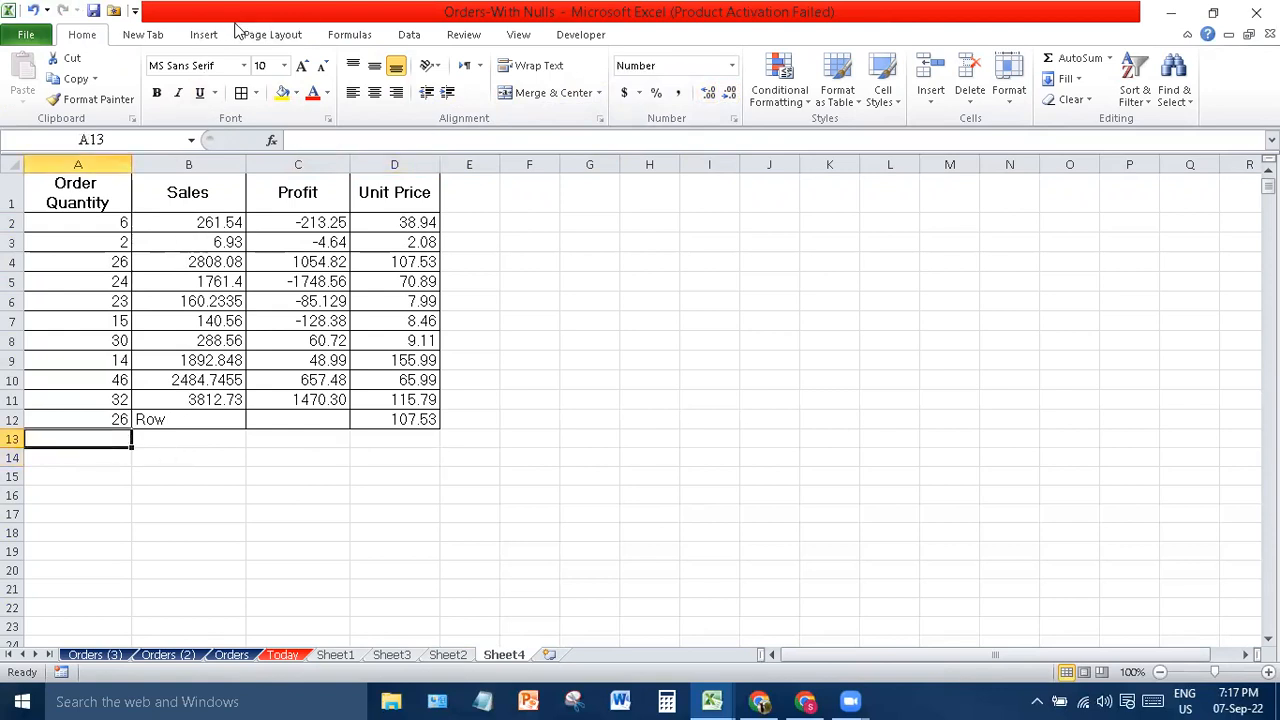
{"action": "left_click", "coordinate": [358, 34]}
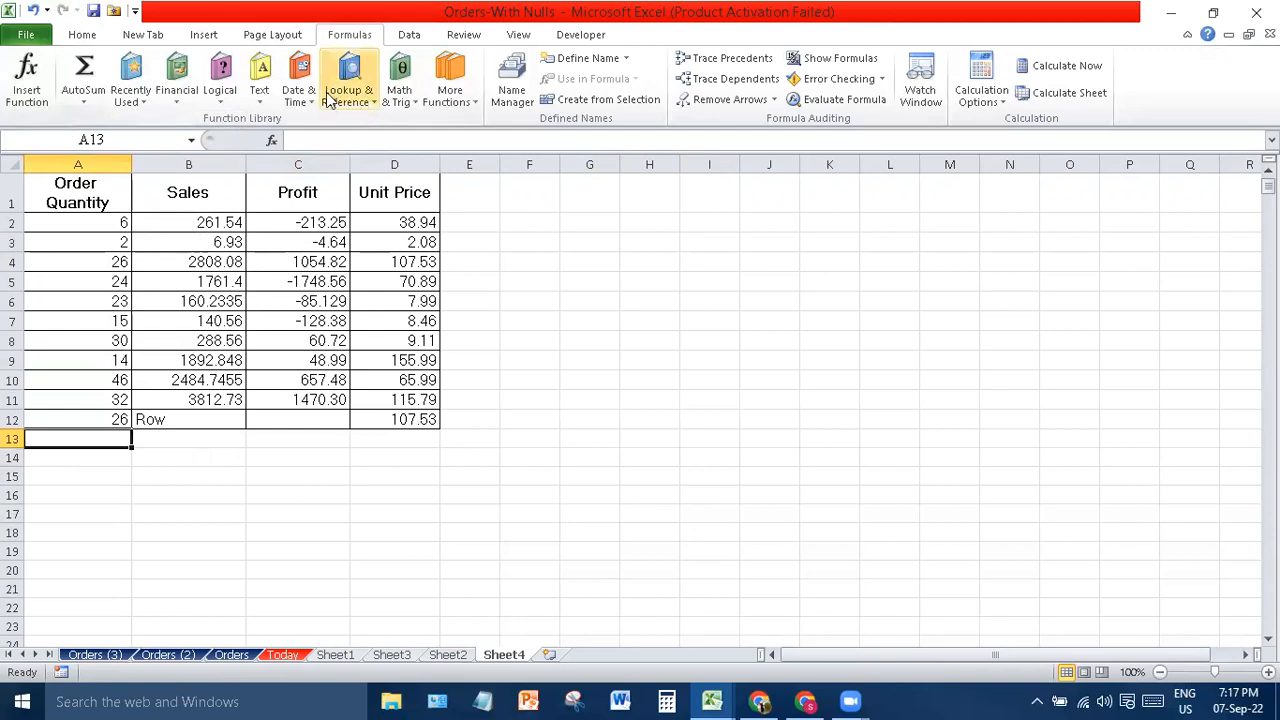
{"action": "left_click", "coordinate": [451, 105]}
{"action": "mouse_move", "coordinate": [496, 128]}
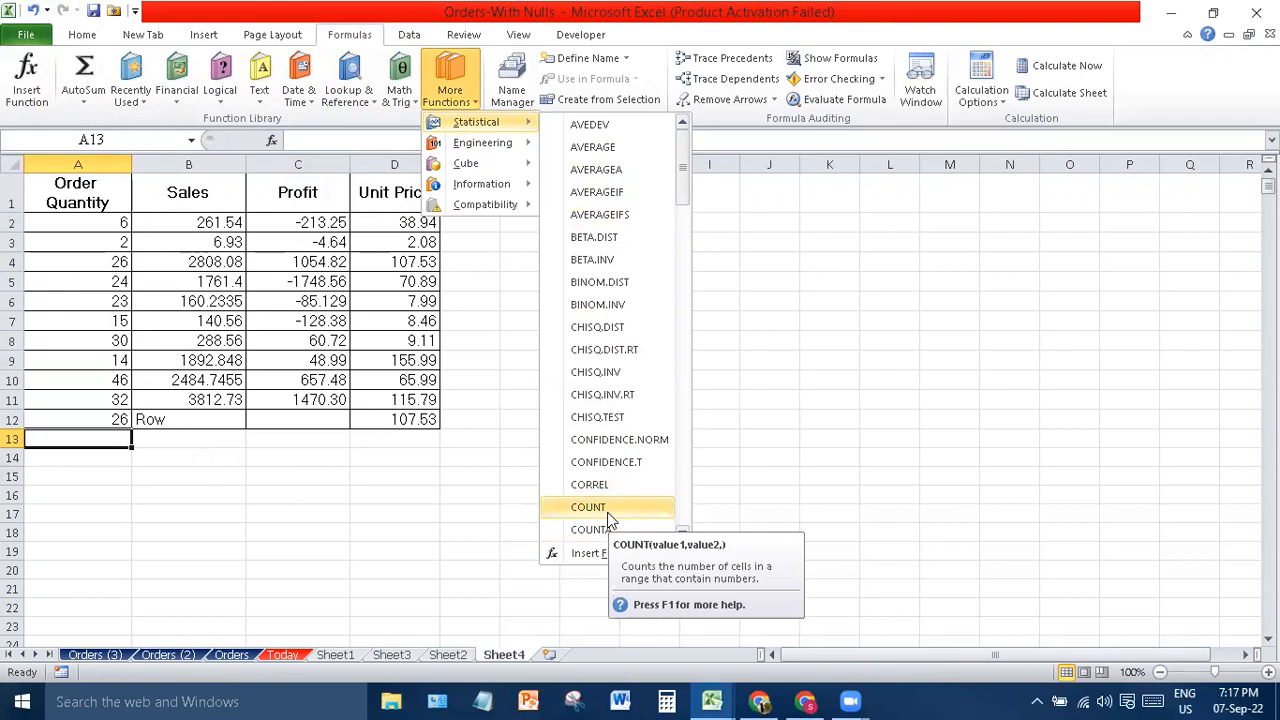
{"action": "left_click", "coordinate": [137, 265]}
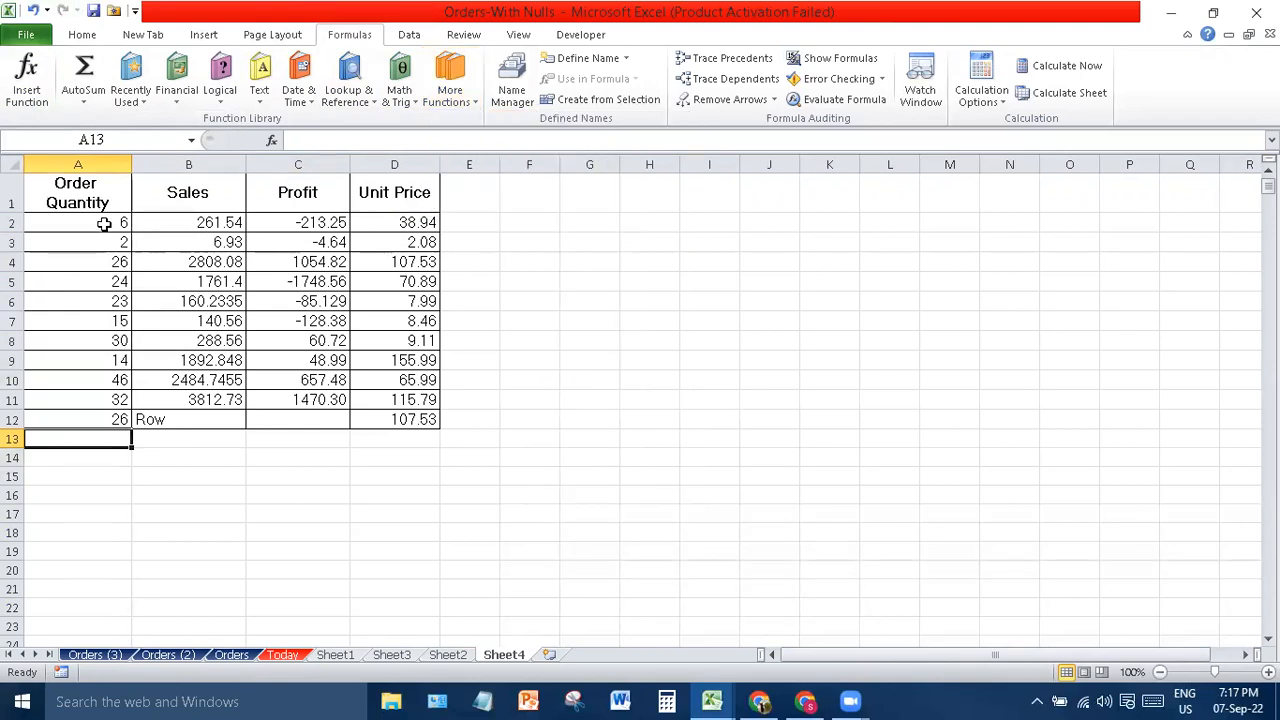
- Enter =COUNT(A3:A12) in A2 via Statistical functions so it shows 10
{"action": "left_click_drag", "start_coordinate": [100, 218], "coordinate": [110, 424]}
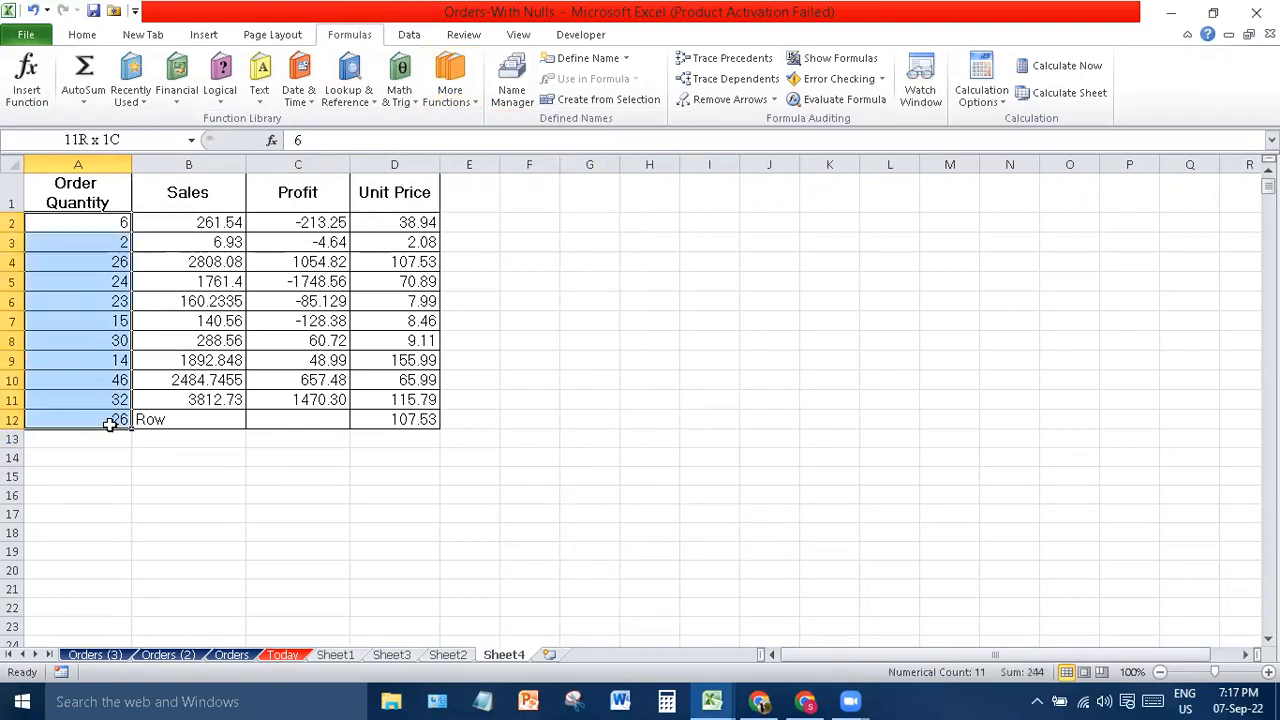
{"action": "left_click", "coordinate": [440, 100]}
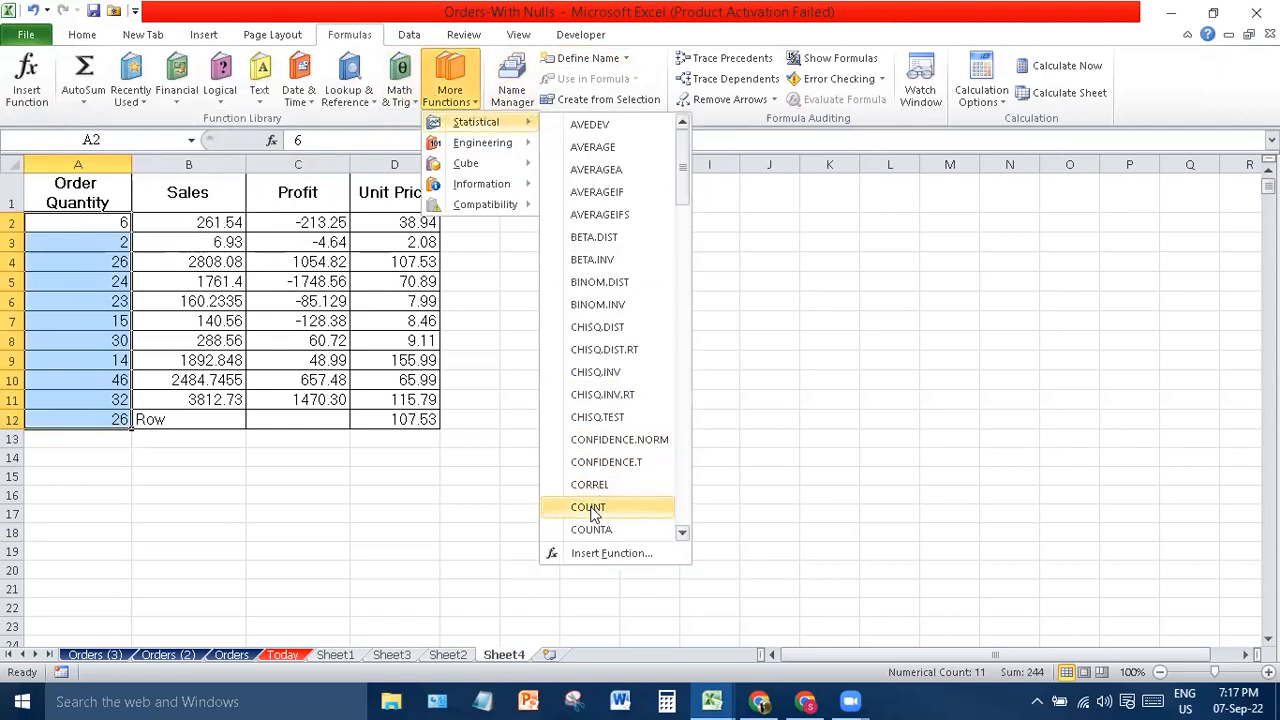
{"action": "left_click", "coordinate": [593, 510]}
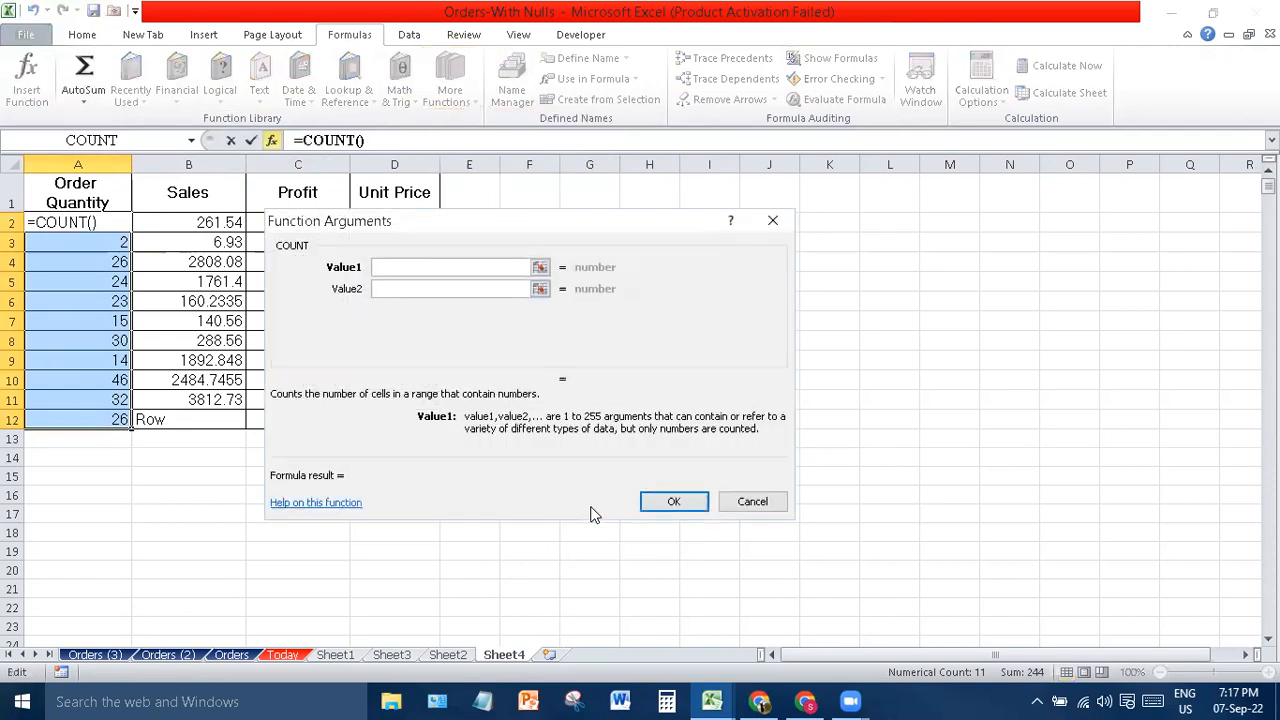
{"action": "left_click", "coordinate": [538, 266]}
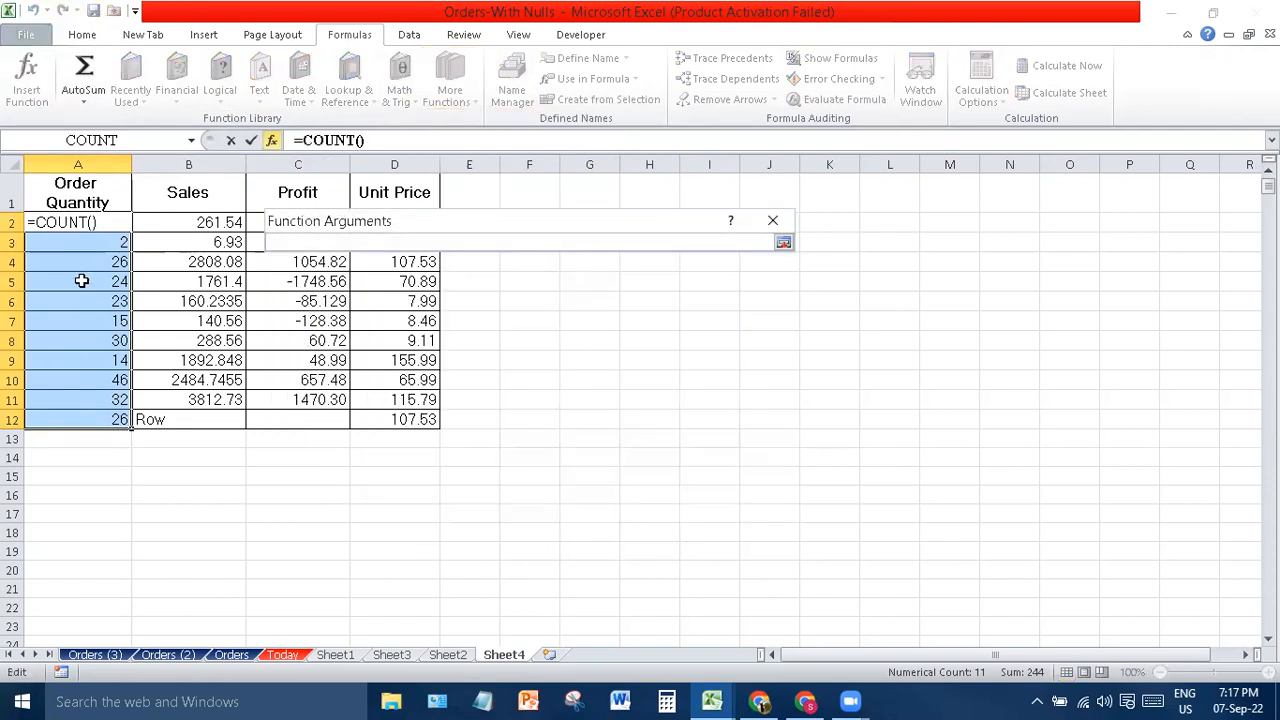
{"action": "left_click_drag", "start_coordinate": [100, 241], "coordinate": [116, 427]}
{"action": "key", "text": "Return"}
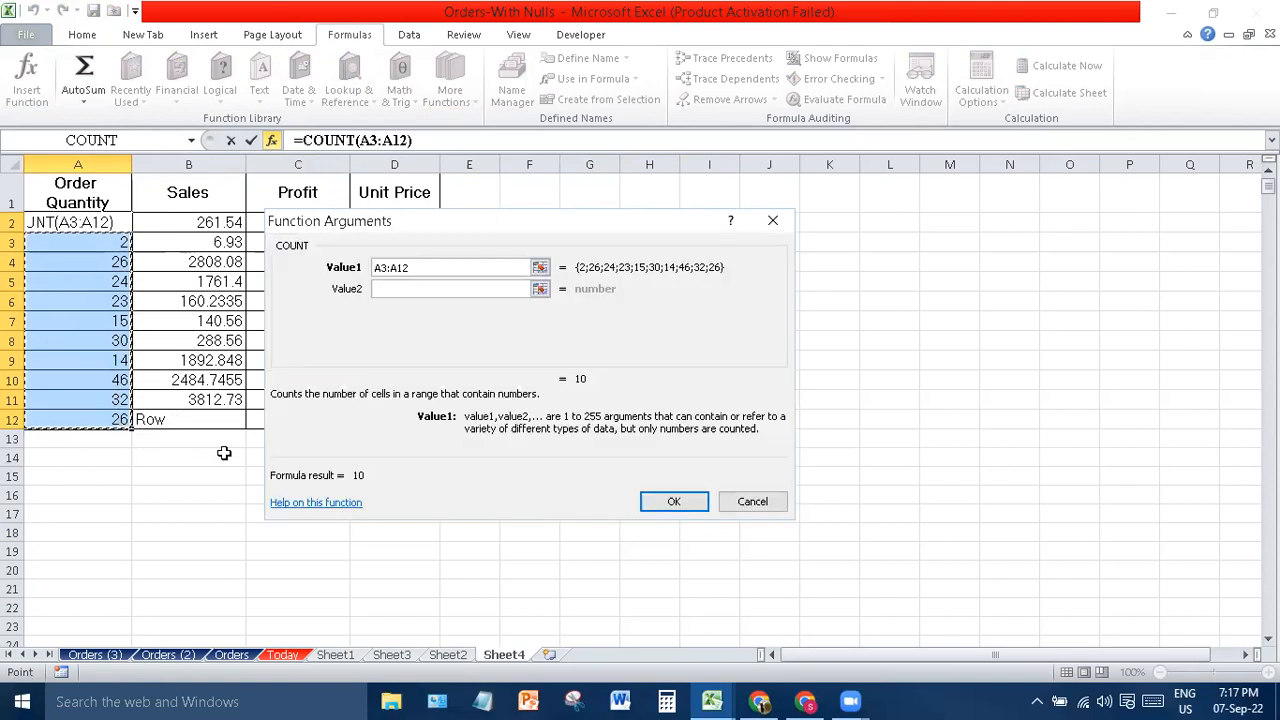
{"action": "left_click", "coordinate": [668, 503]}
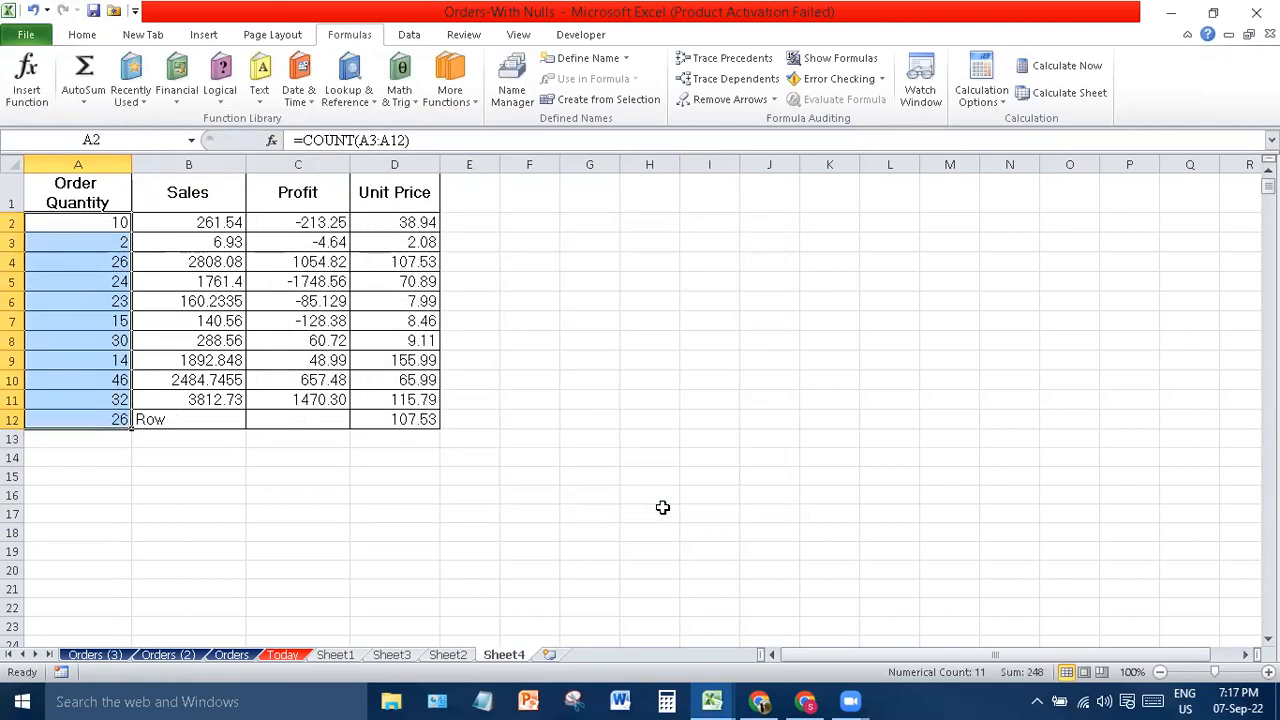
{"action": "left_click", "coordinate": [109, 232]}
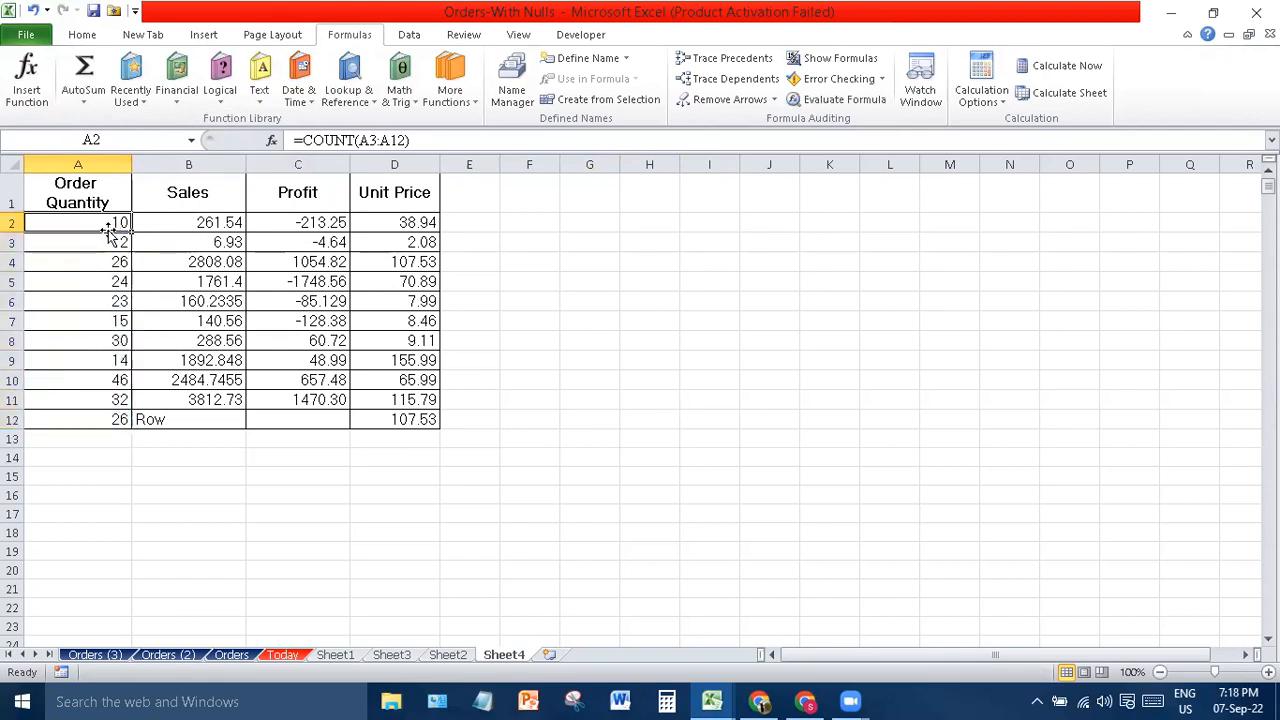
- Enter =COUNT(D2:D12) in cell D16 to count the Unit Price values
{"action": "left_click", "coordinate": [365, 140]}
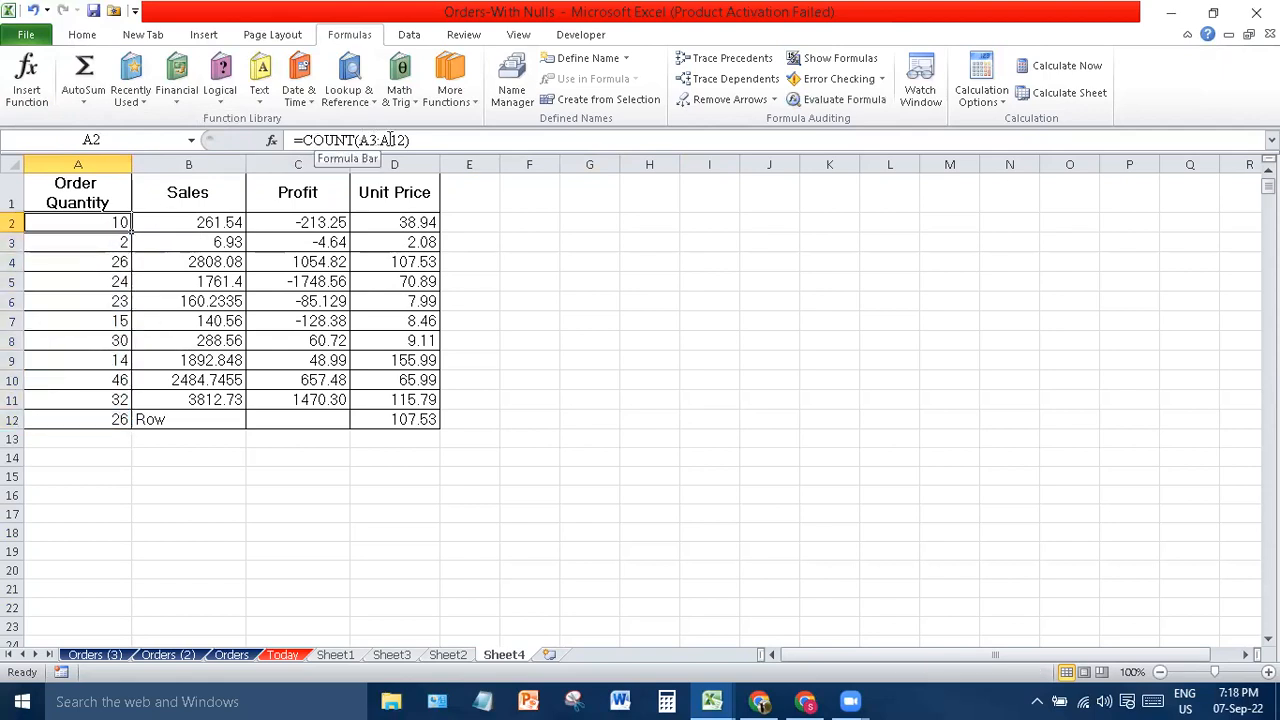
{"action": "key", "text": "Escape"}
{"action": "left_click", "coordinate": [398, 492]}
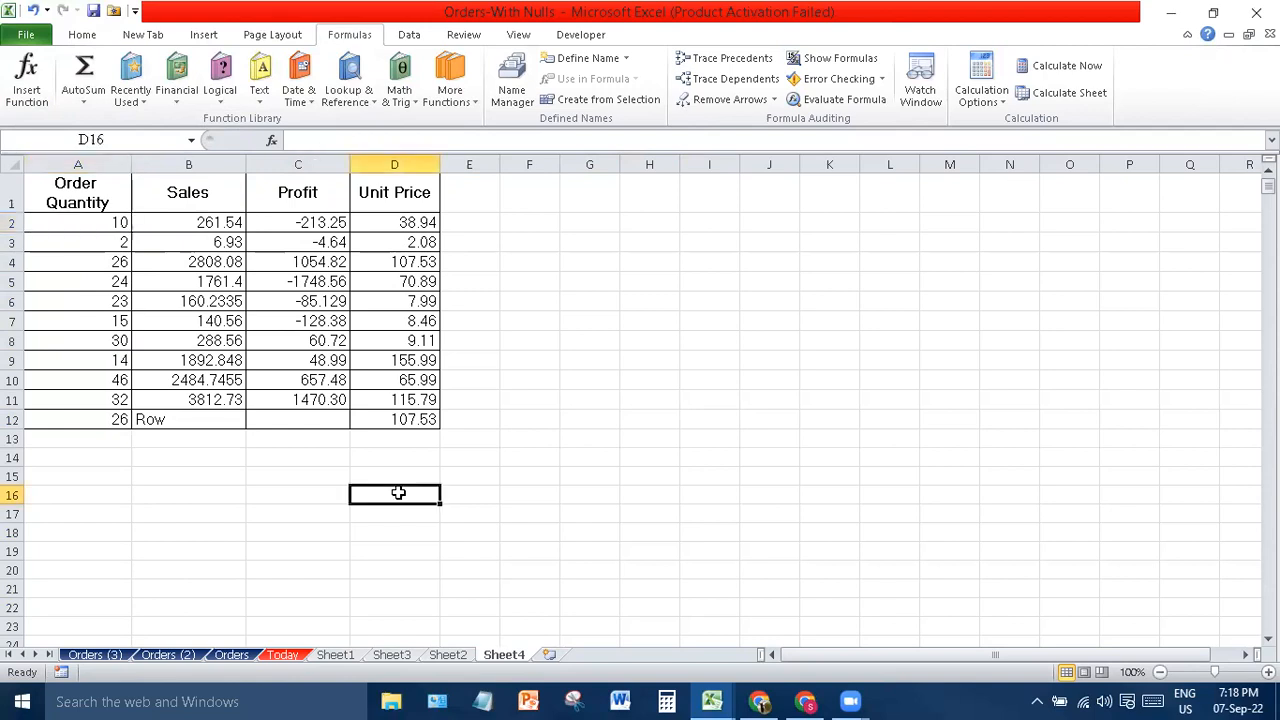
{"action": "type", "text": "="}
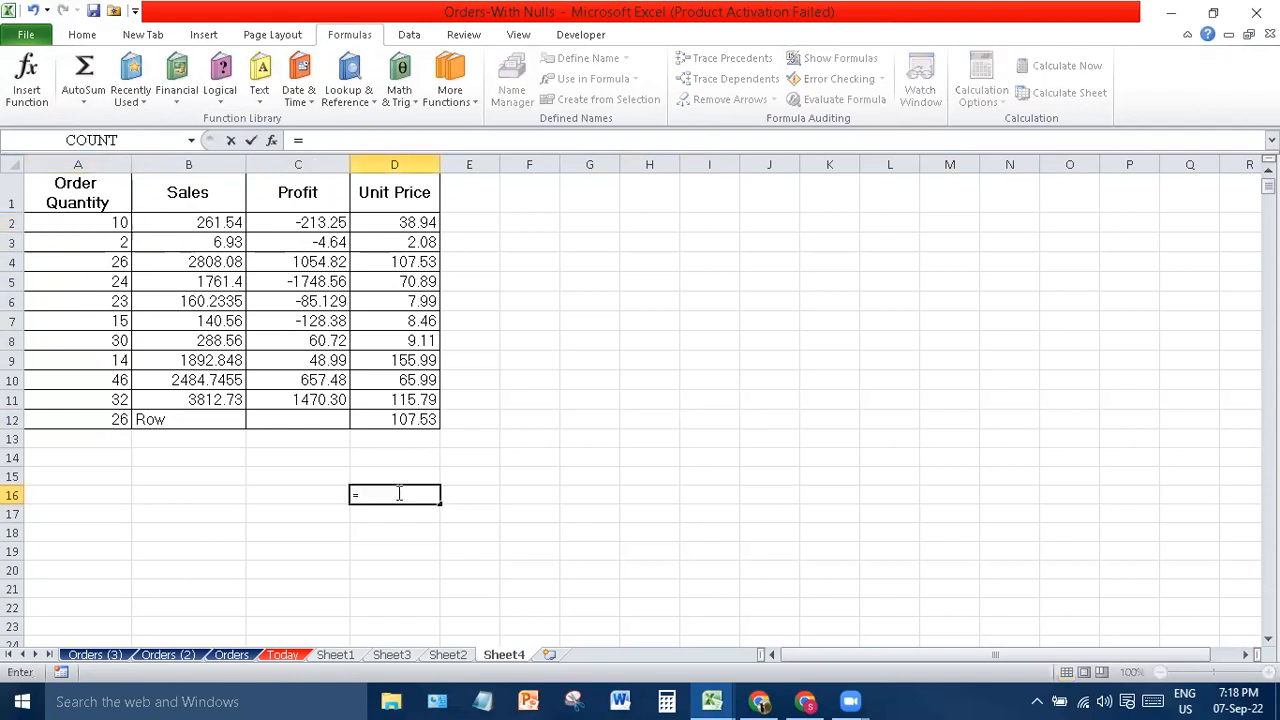
{"action": "type", "text": "COUN"}
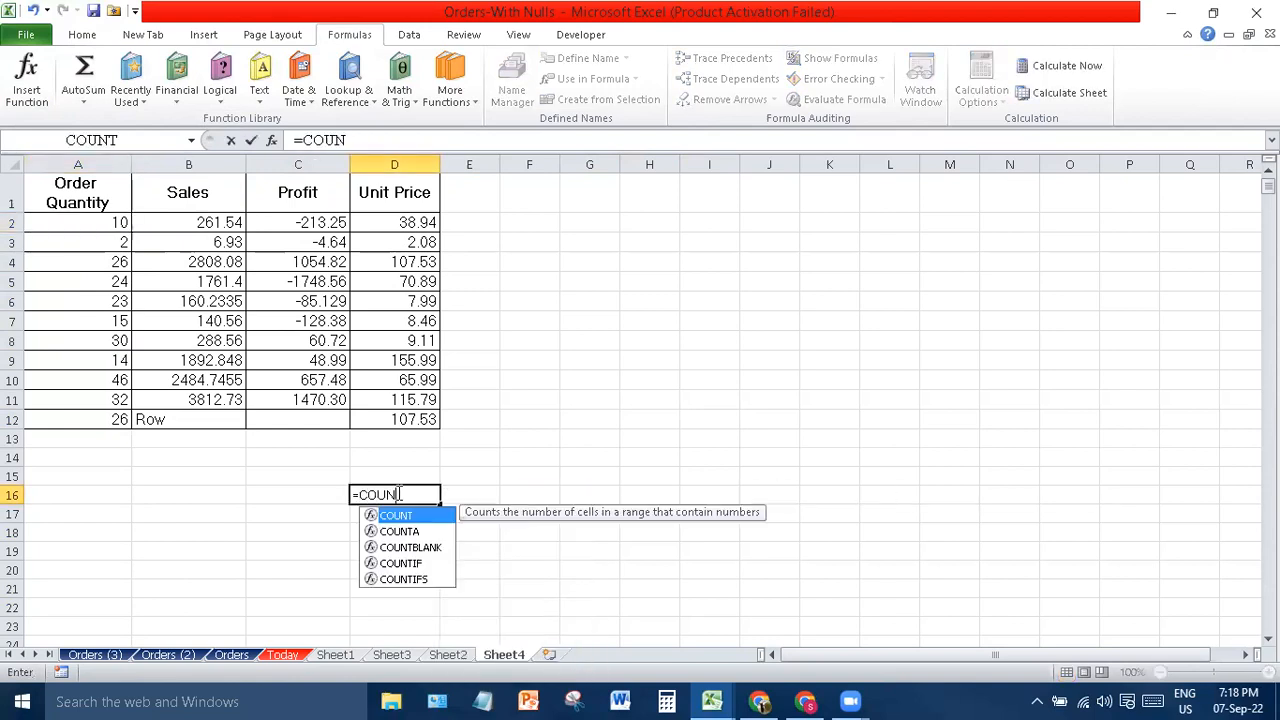
{"action": "type", "text": "T("}
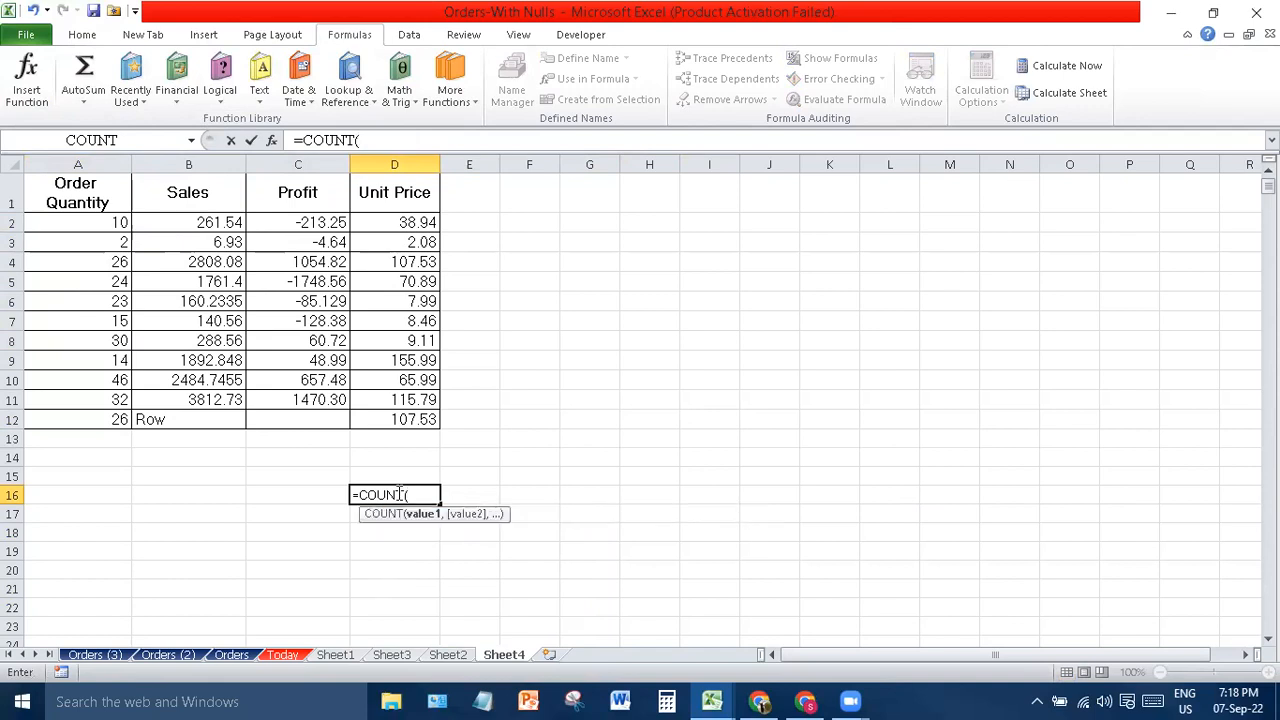
{"action": "left_click_drag", "start_coordinate": [400, 222], "coordinate": [410, 420]}
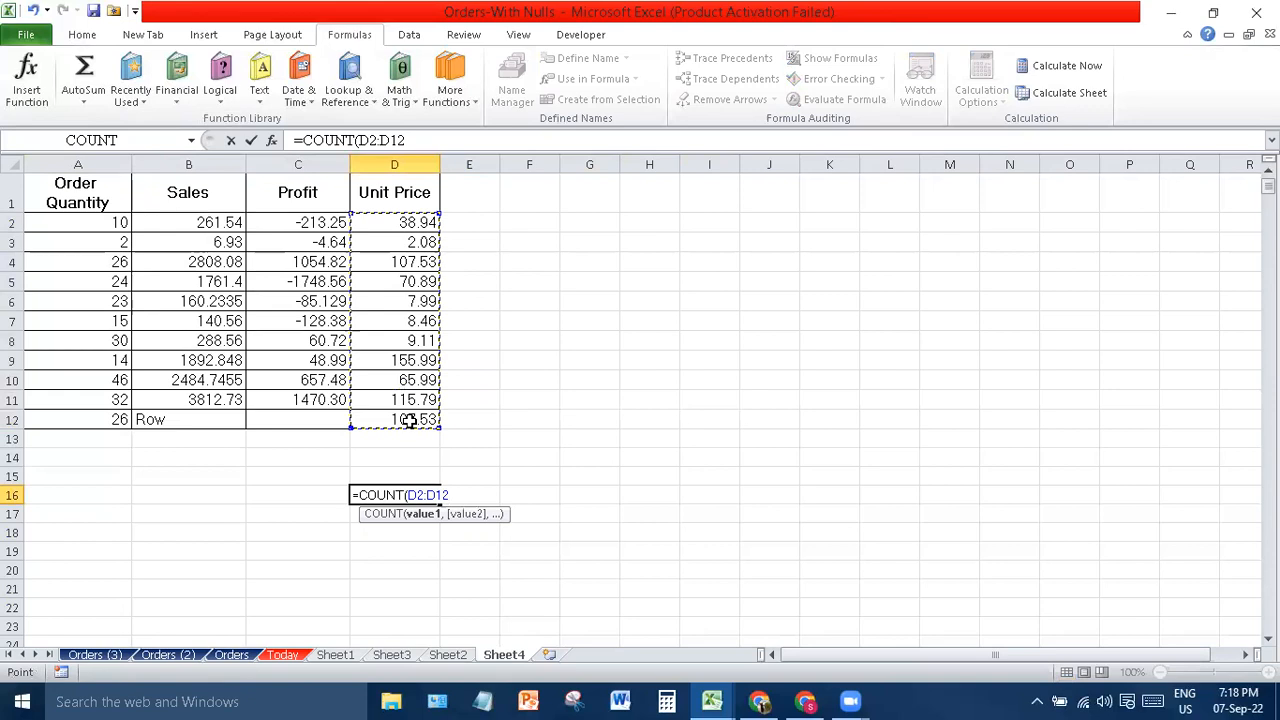
{"action": "key", "text": "Return"}
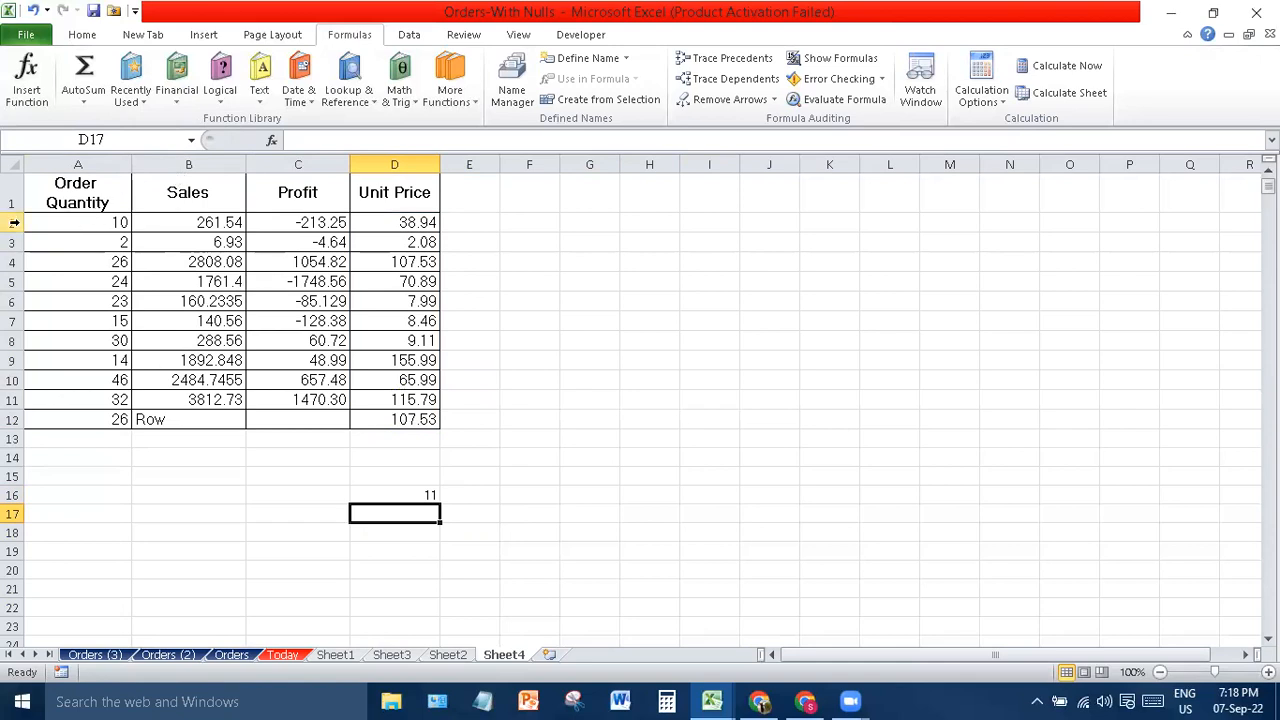
- Check D16's formula range against rows 2 to 12, leaving it unchanged
{"action": "left_click", "coordinate": [13, 222]}
{"action": "left_click", "coordinate": [13, 420]}
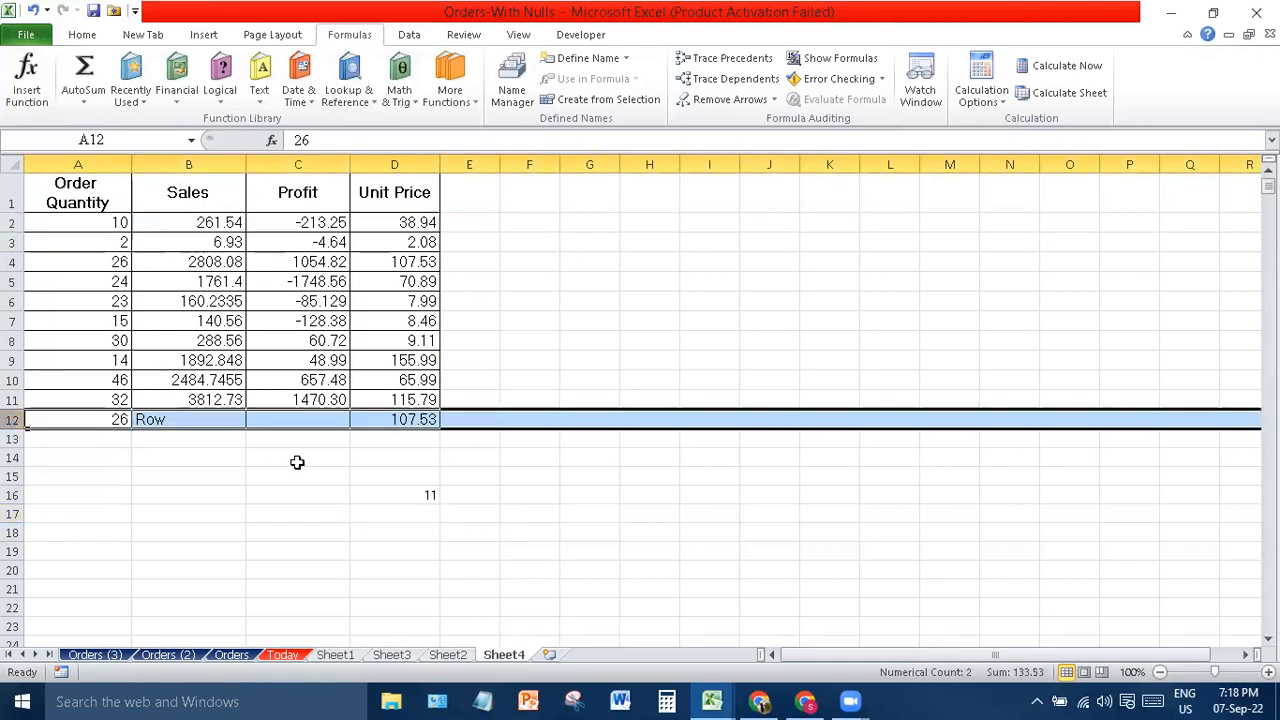
{"action": "double_click", "coordinate": [393, 489]}
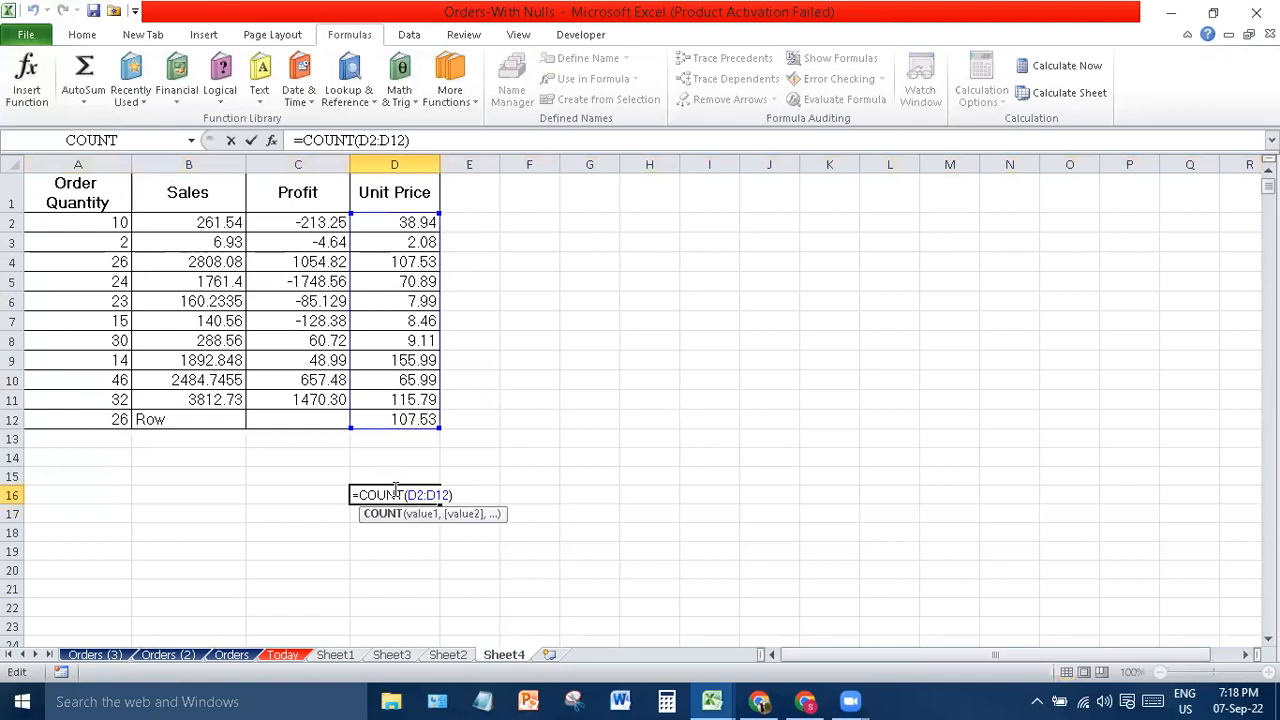
{"action": "key", "text": "Return"}
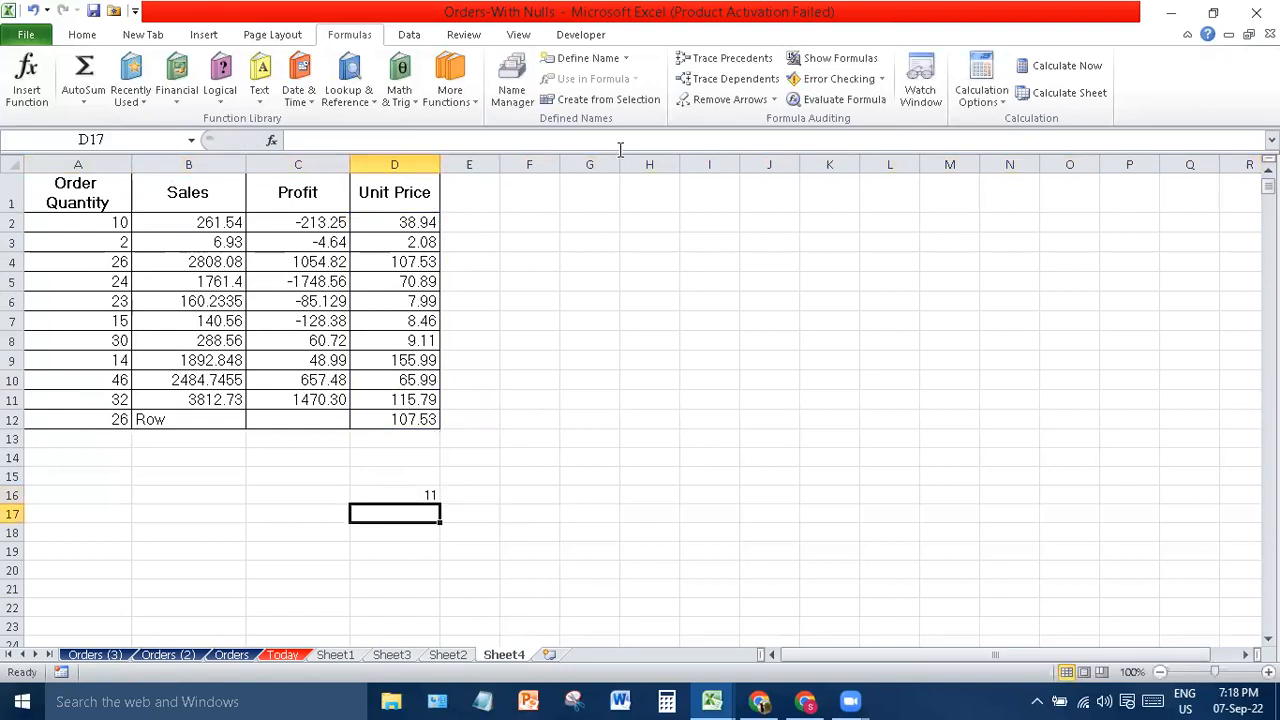
- Start a formula in D15 and insert the ISODD function from Information functions
{"action": "left_click", "coordinate": [463, 104]}
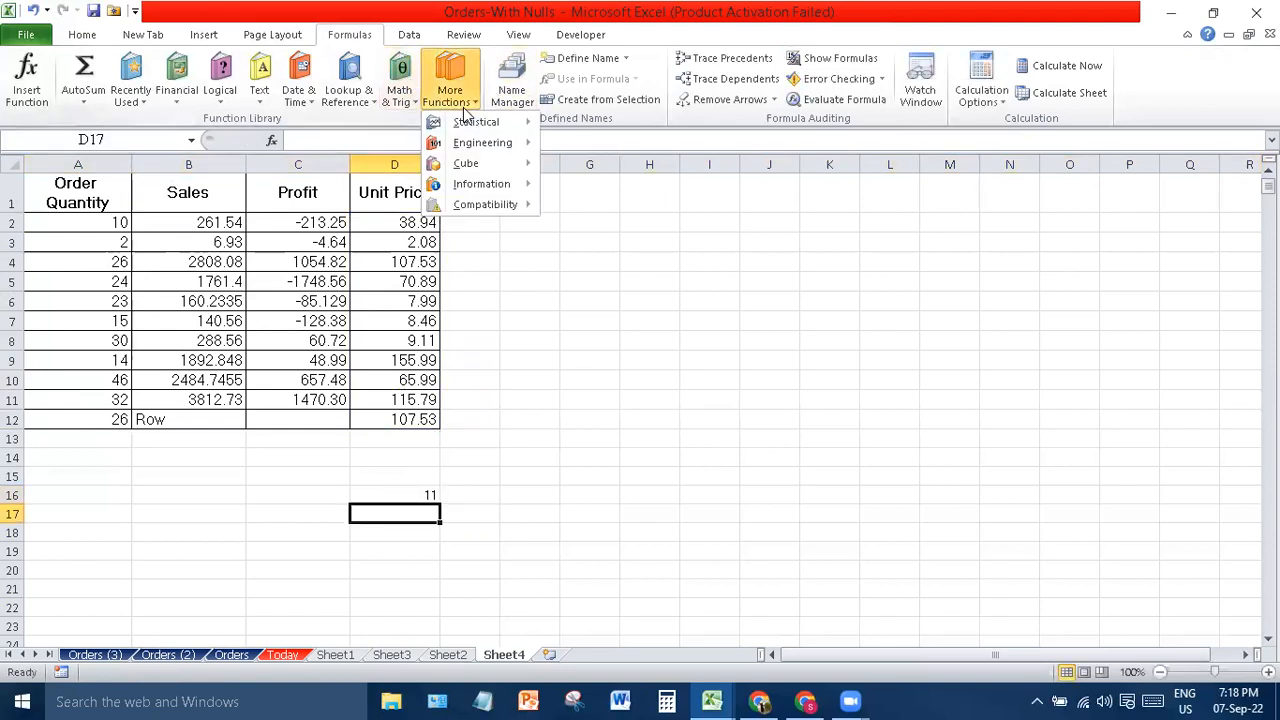
{"action": "mouse_move", "coordinate": [510, 152]}
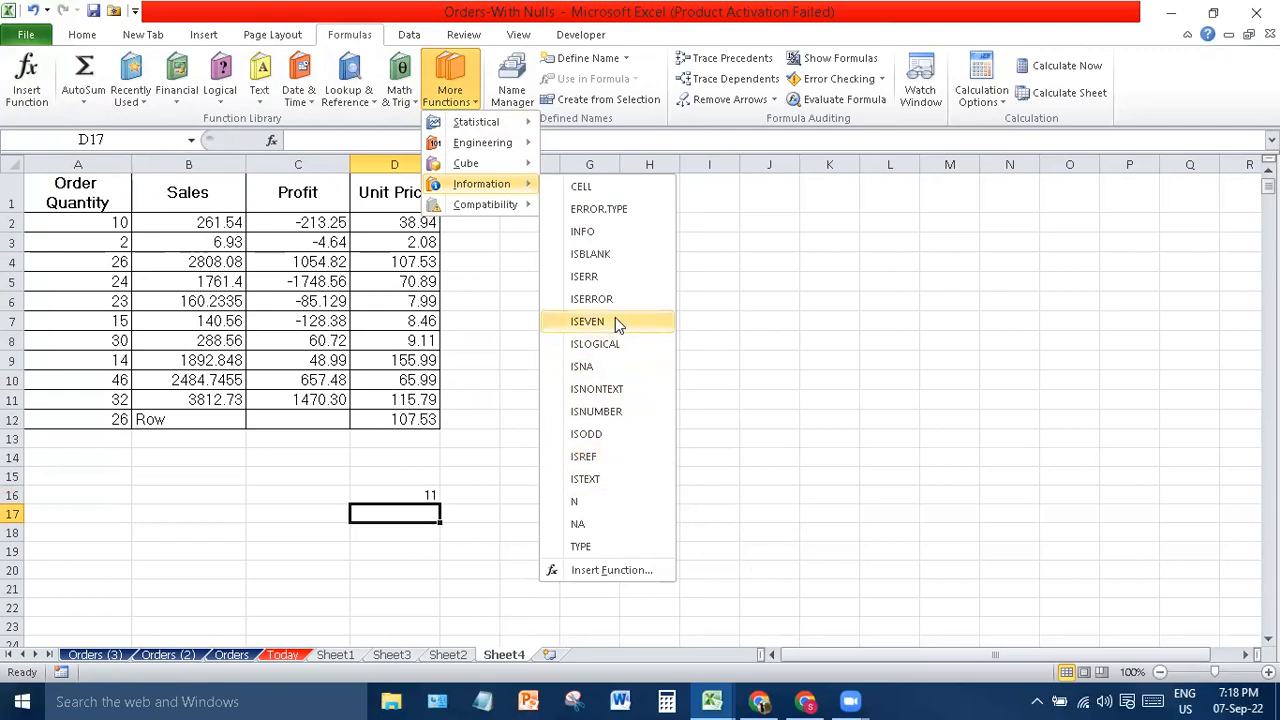
{"action": "left_click", "coordinate": [419, 472]}
{"action": "type", "text": "="}
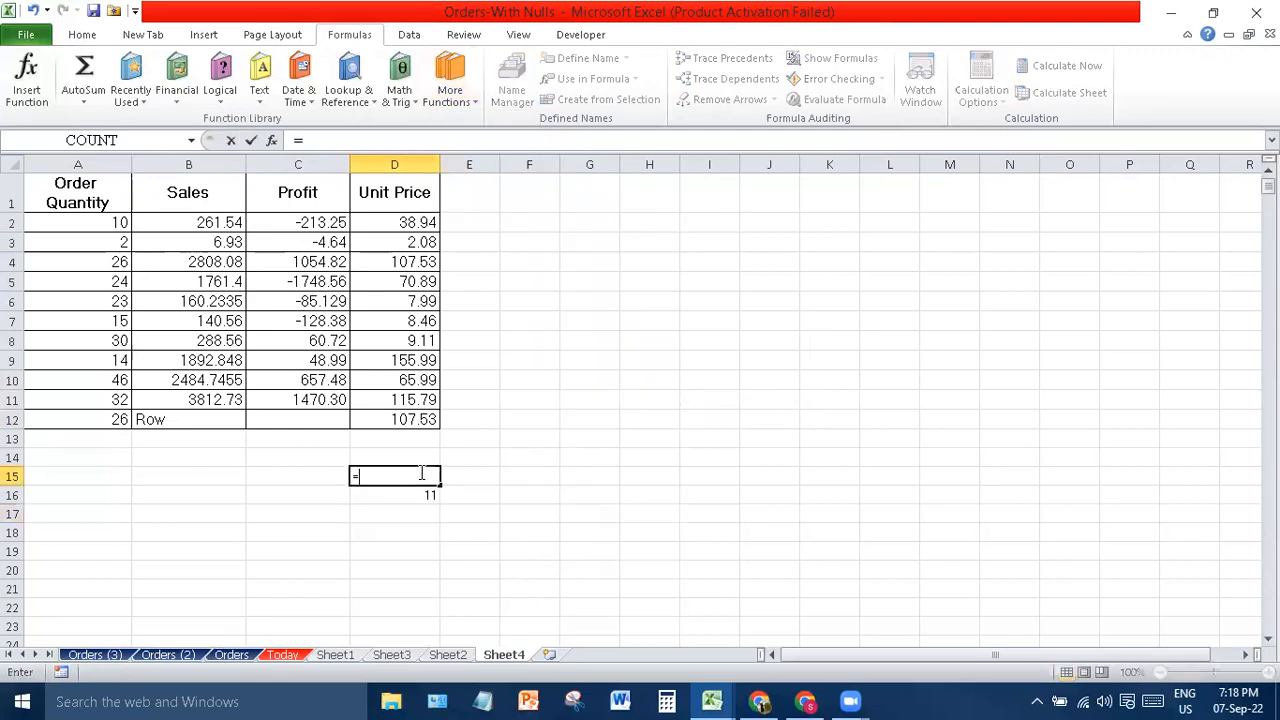
{"action": "left_click", "coordinate": [450, 78]}
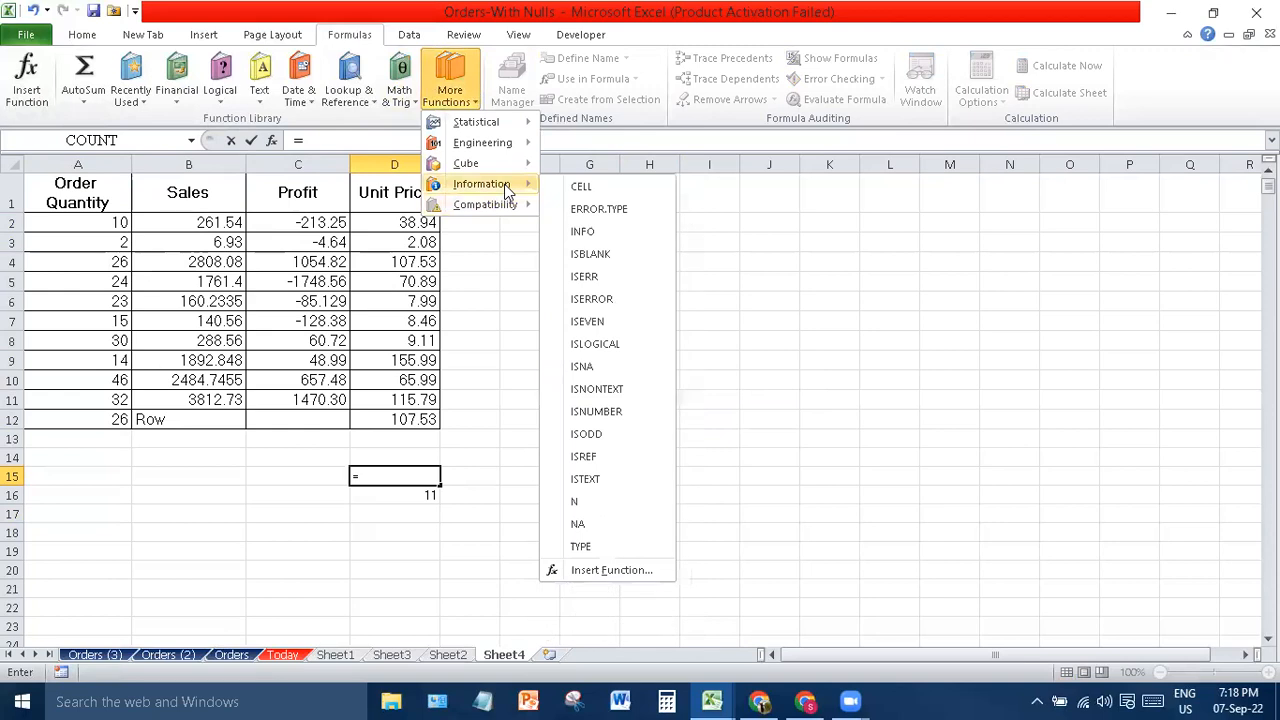
{"action": "left_click", "coordinate": [609, 436]}
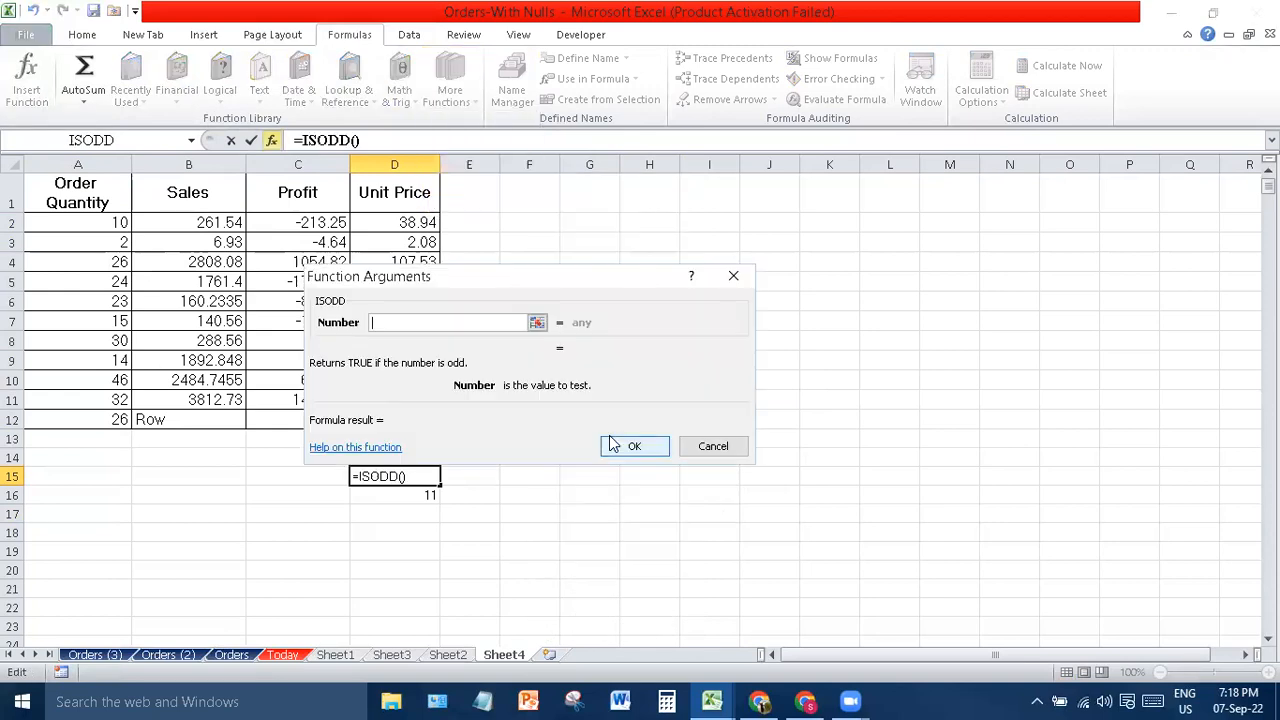
- Set ISODD's Number to D2:D12, confirm, and check the resulting #VALUE! error
{"action": "left_click", "coordinate": [537, 322]}
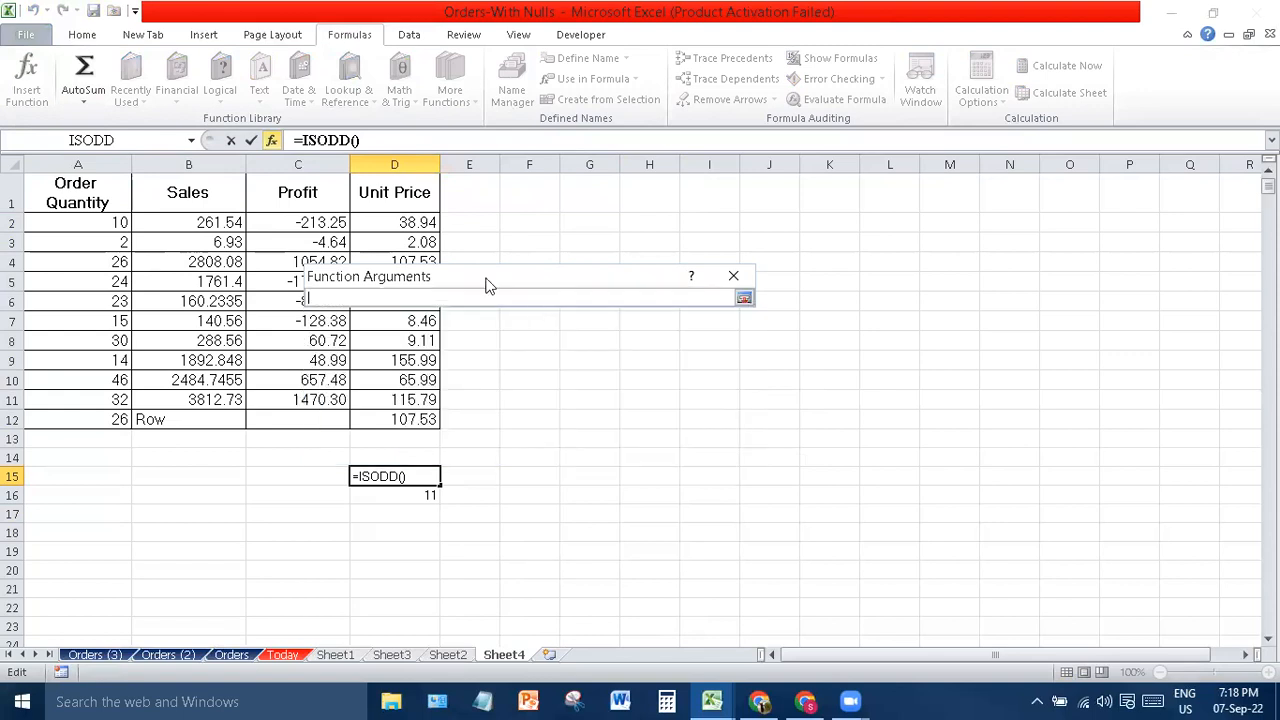
{"action": "left_click_drag", "start_coordinate": [414, 222], "coordinate": [415, 421]}
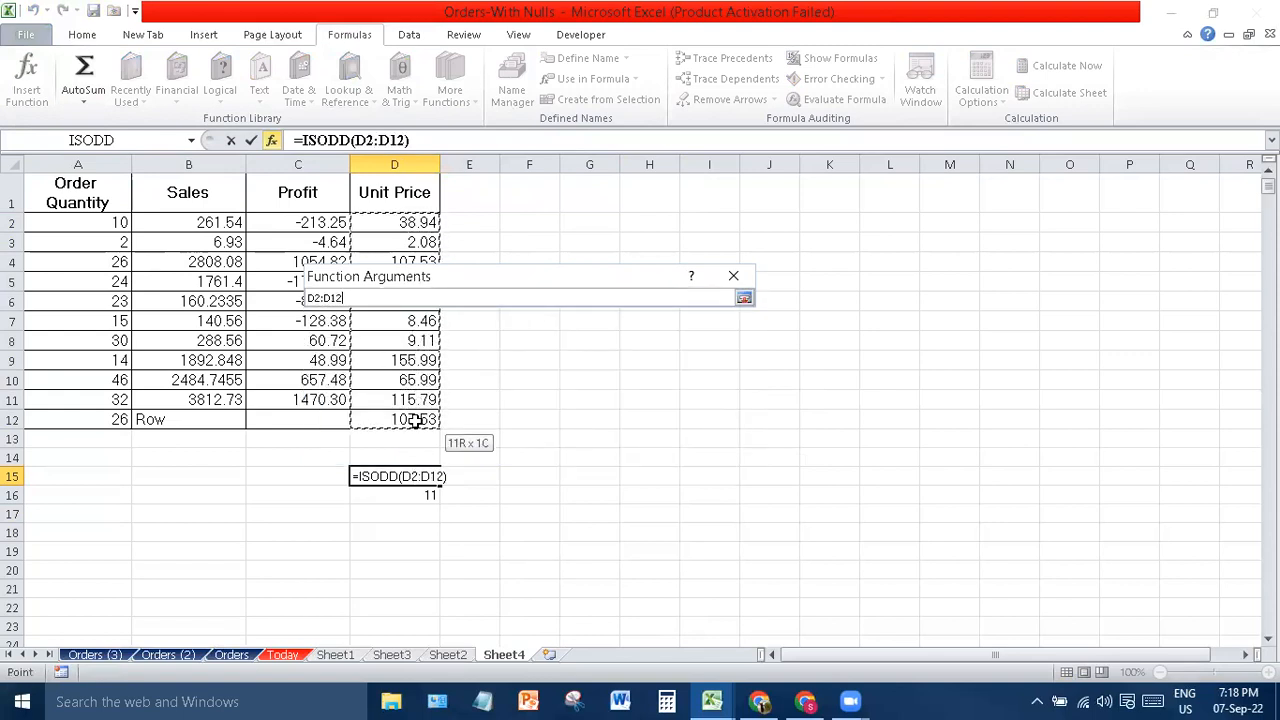
{"action": "key", "text": "Return"}
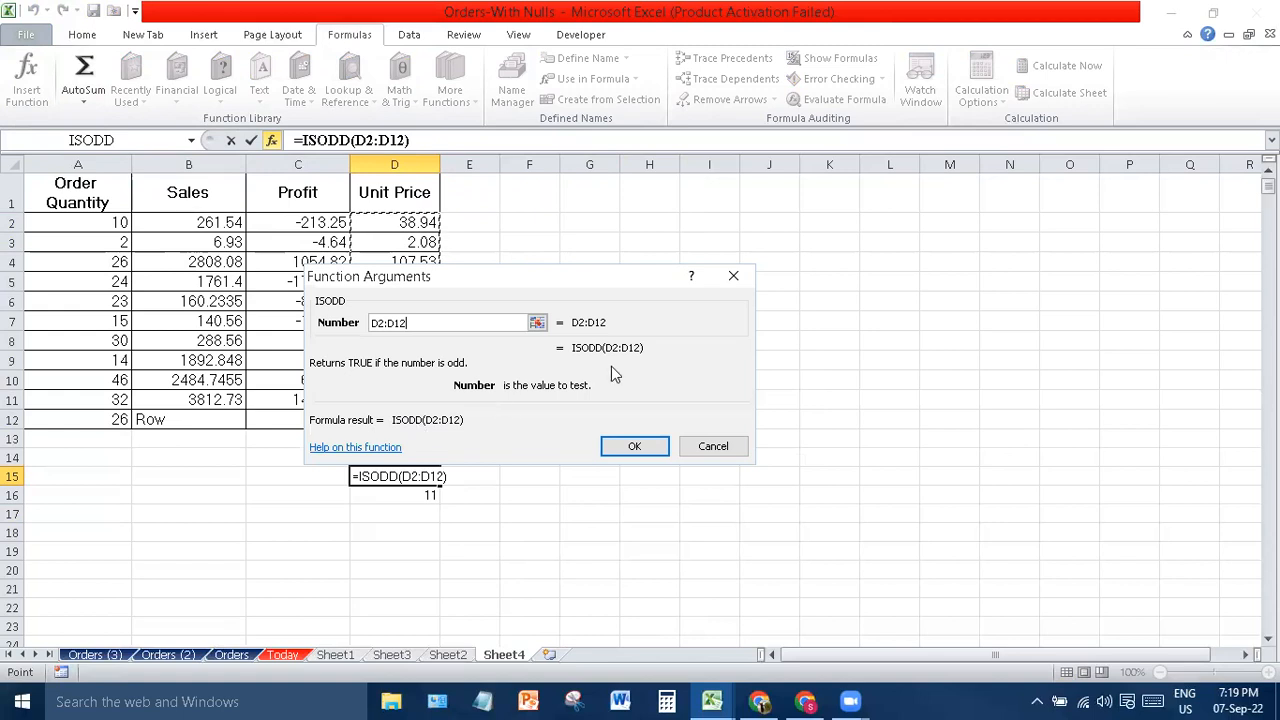
{"action": "left_click", "coordinate": [634, 448]}
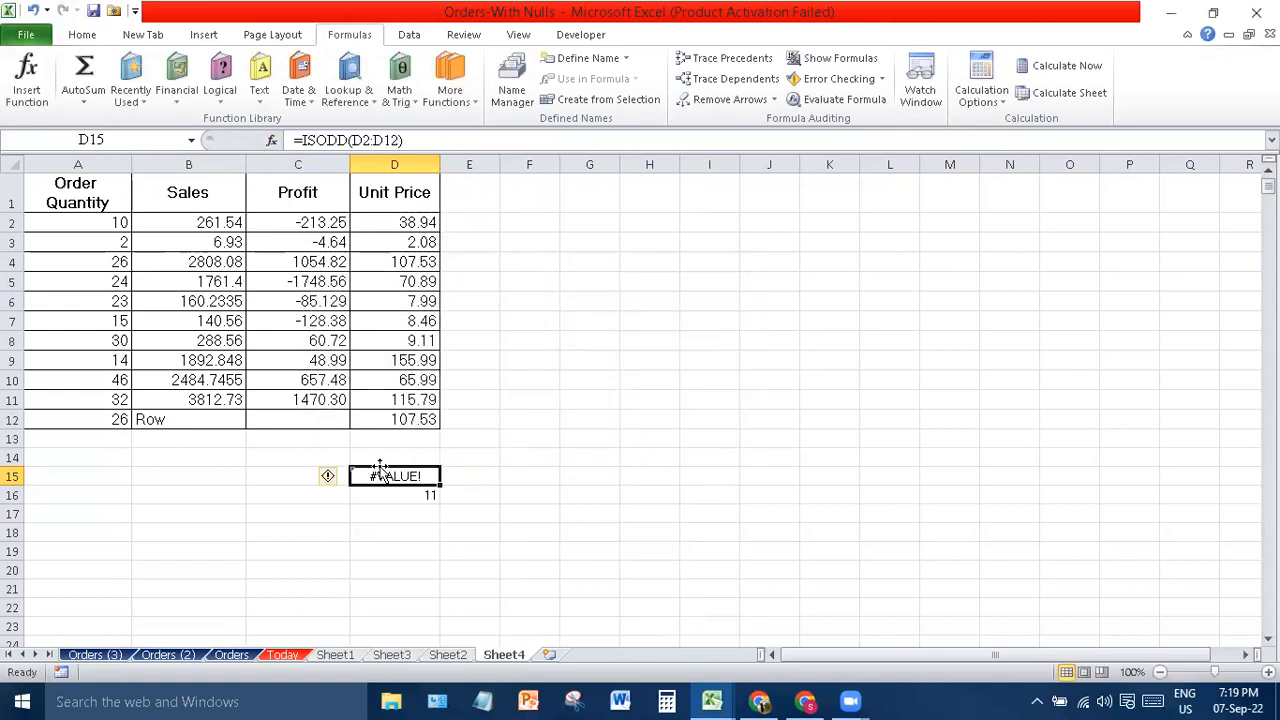
{"action": "left_click", "coordinate": [327, 478]}
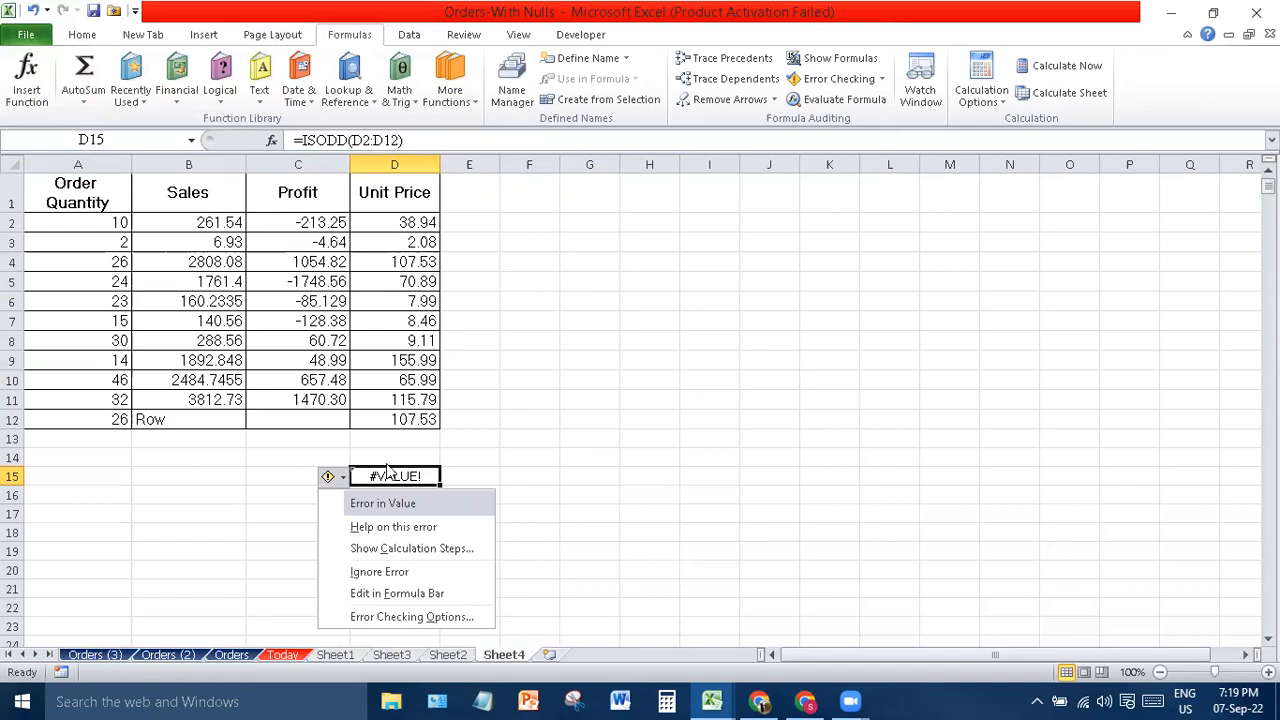
- Mark the #VALUE! error in D15 as ignored through its error options
{"action": "left_click", "coordinate": [566, 510]}
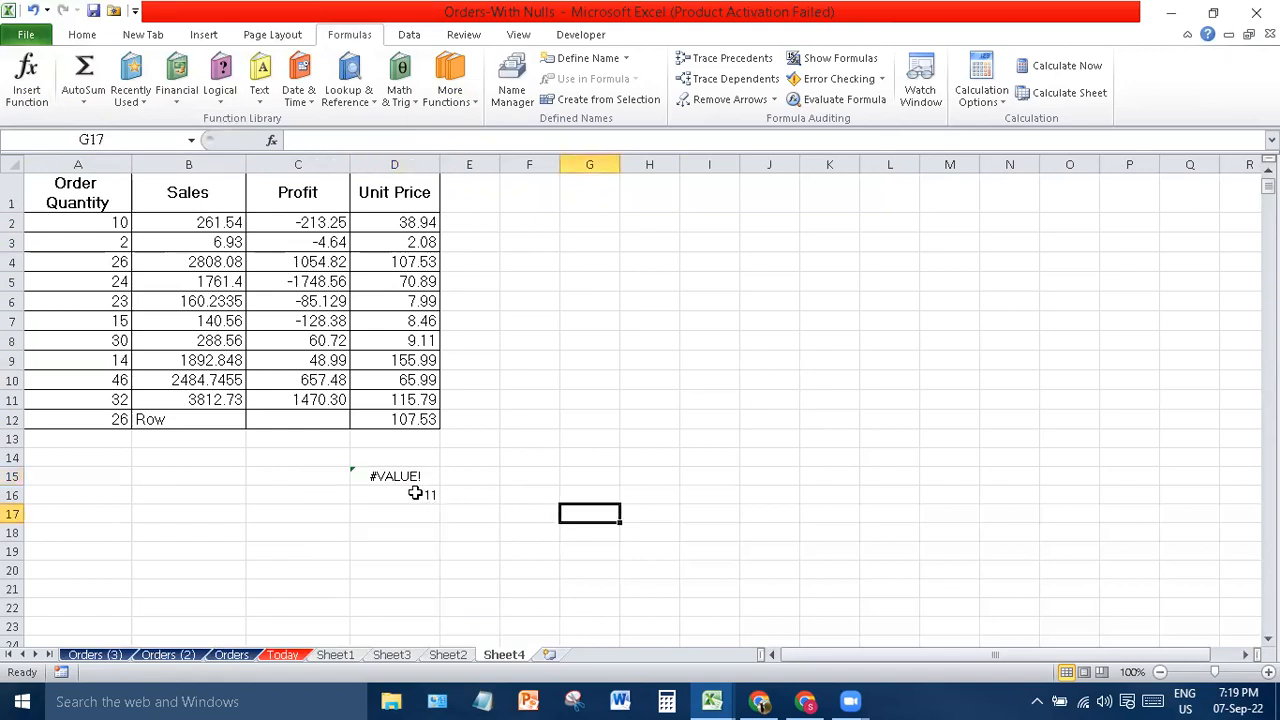
{"action": "left_click", "coordinate": [371, 465]}
{"action": "left_click", "coordinate": [372, 478]}
{"action": "right_click", "coordinate": [372, 478]}
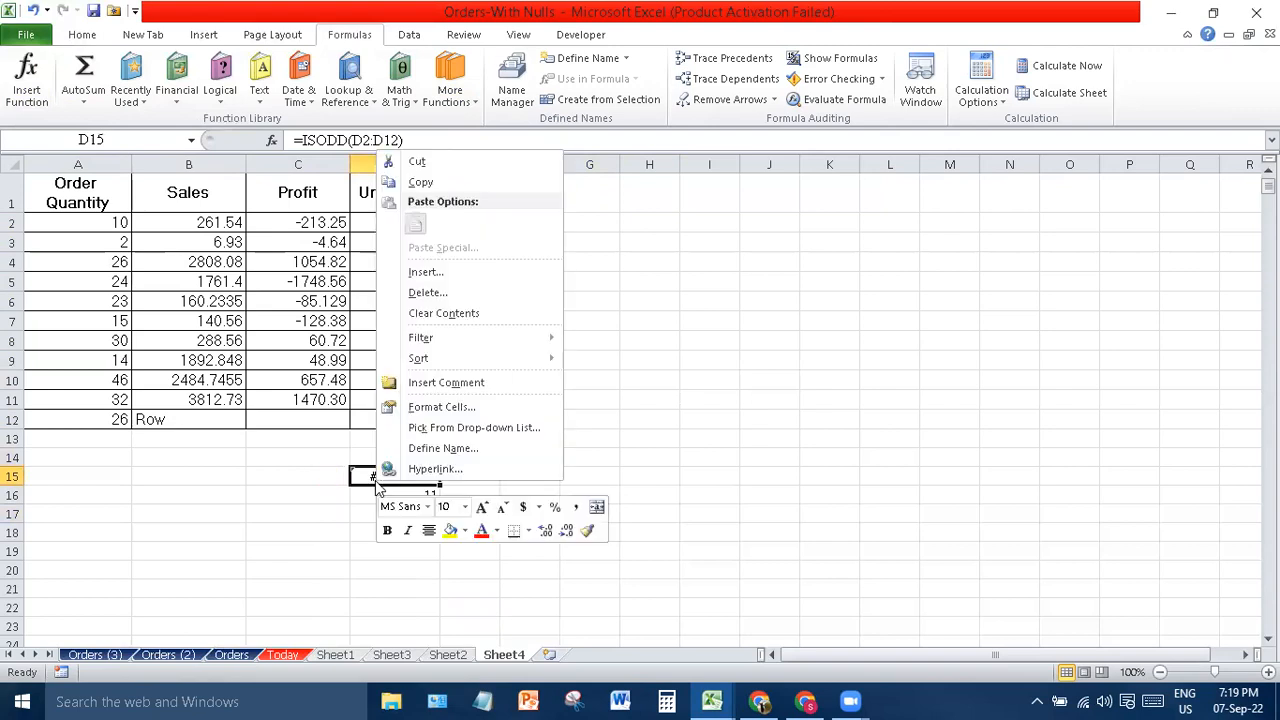
{"action": "key", "text": "Escape"}
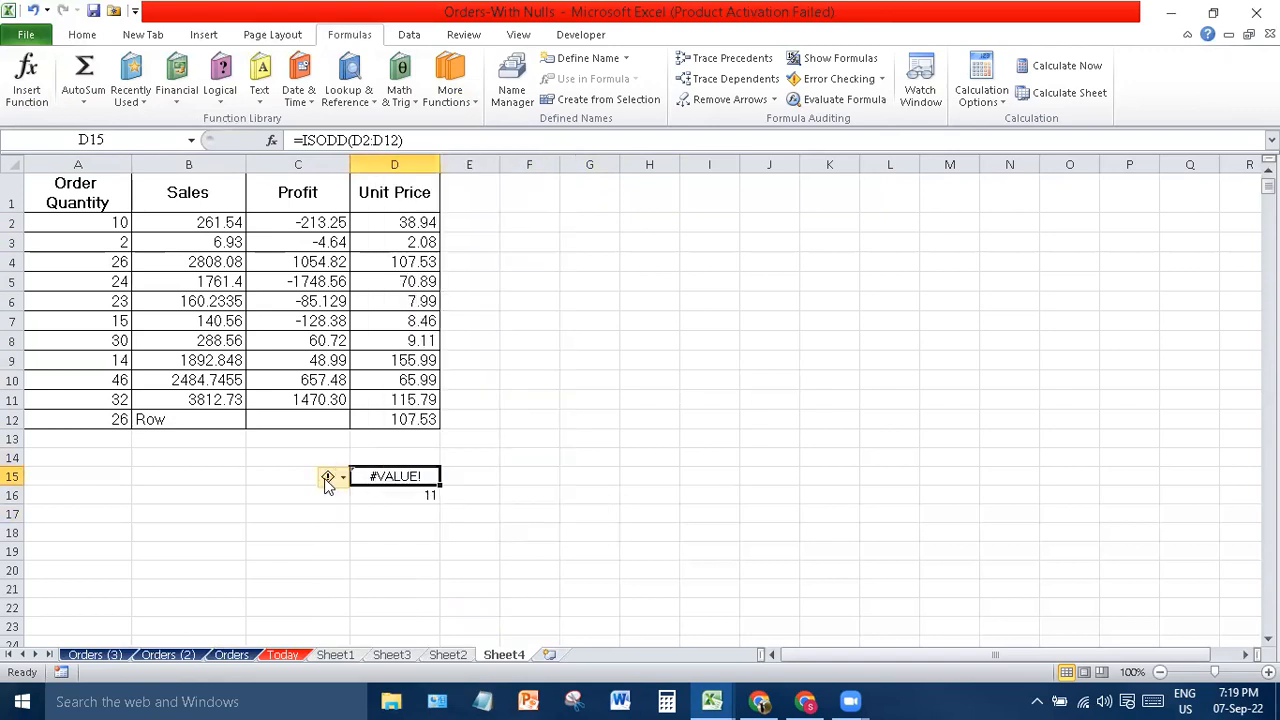
{"action": "left_click", "coordinate": [330, 477]}
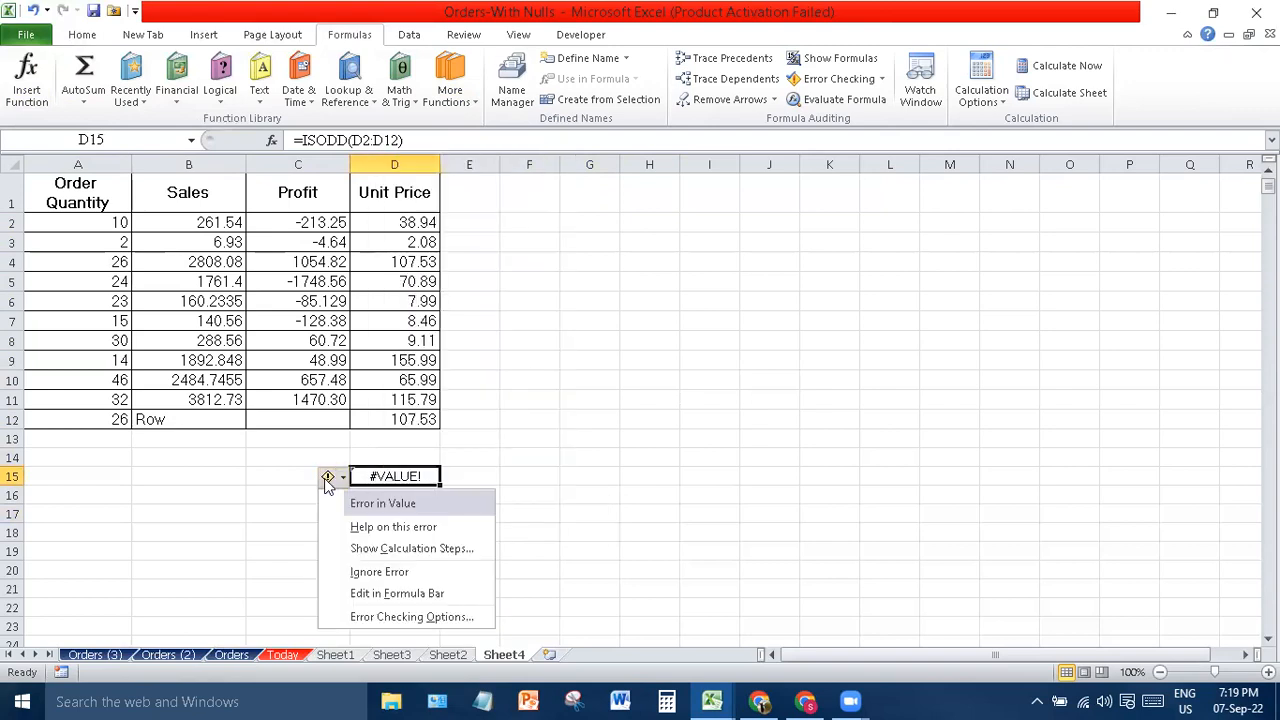
{"action": "left_click", "coordinate": [427, 585]}
- Clear the ISODD formula from D15 and begin a new formula with =
{"action": "left_click_drag", "start_coordinate": [540, 535], "coordinate": [414, 477]}
{"action": "left_click", "coordinate": [413, 475]}
{"action": "key", "text": "Delete"}
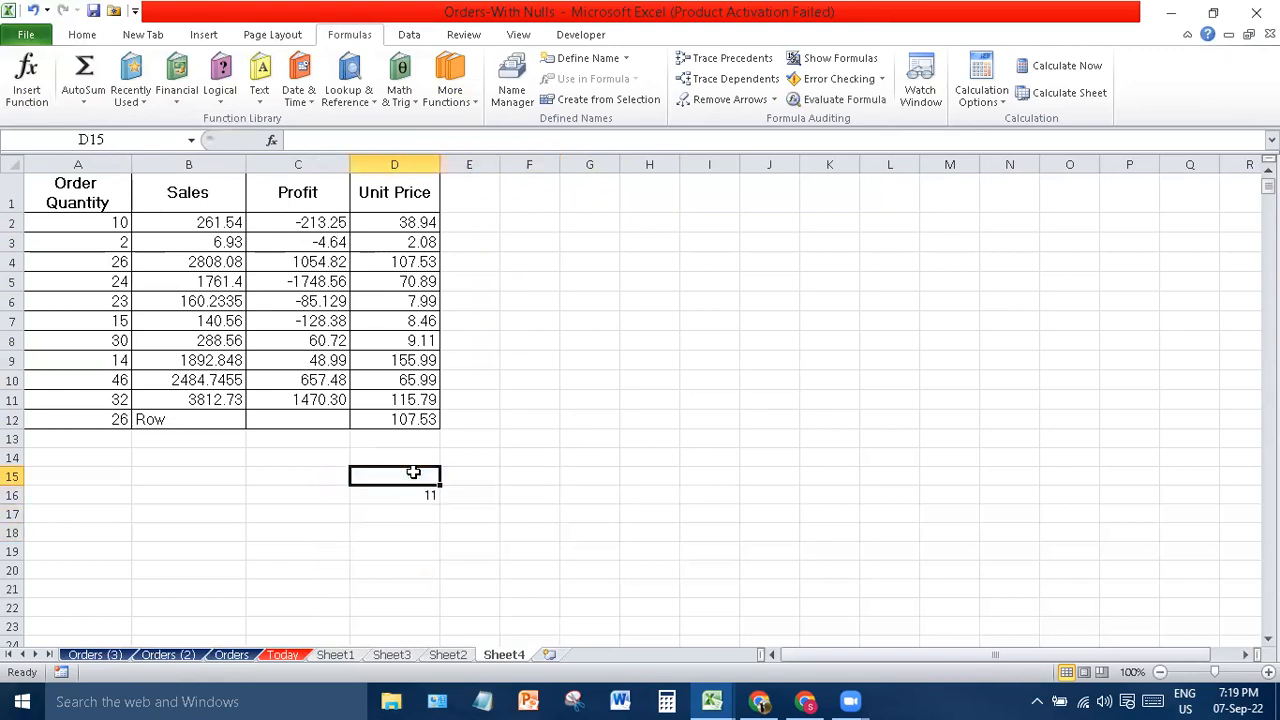
{"action": "type", "text": "="}
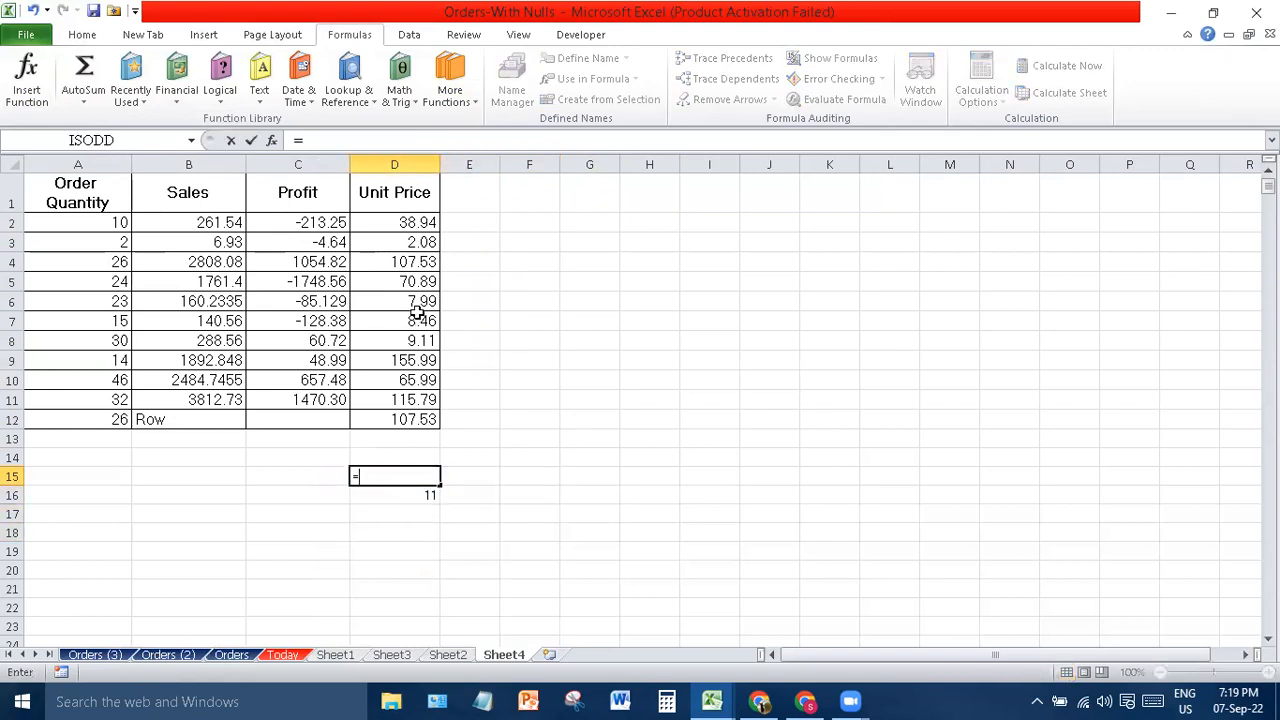
- Discard the formula just started in D15
{"action": "left_click", "coordinate": [455, 100]}
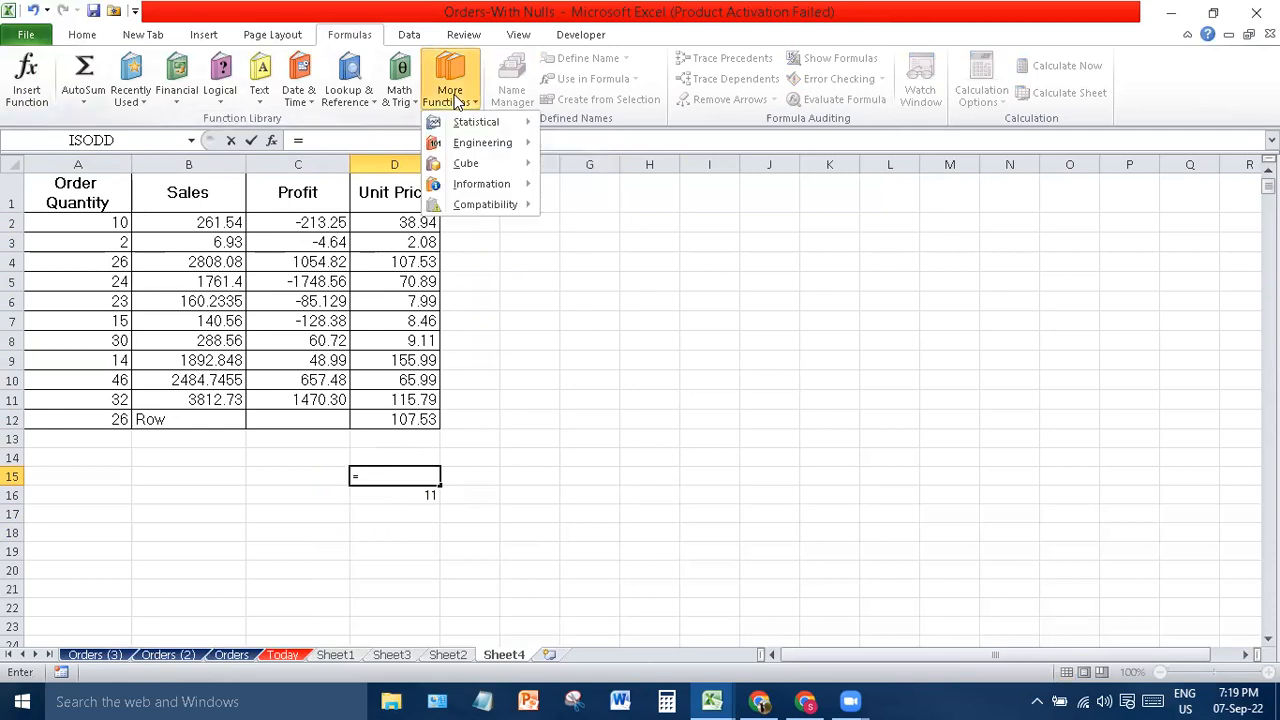
{"action": "mouse_move", "coordinate": [483, 190]}
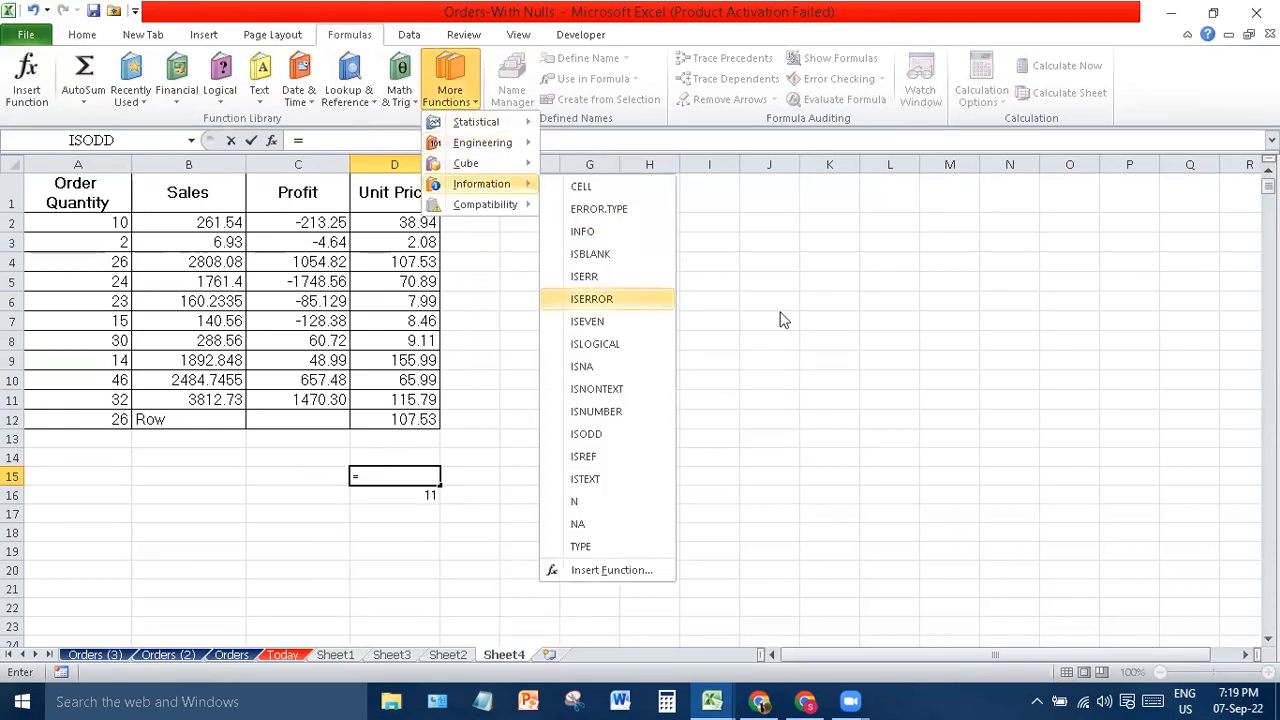
{"action": "left_click", "coordinate": [543, 346]}
{"action": "key", "text": "BackSpace"}
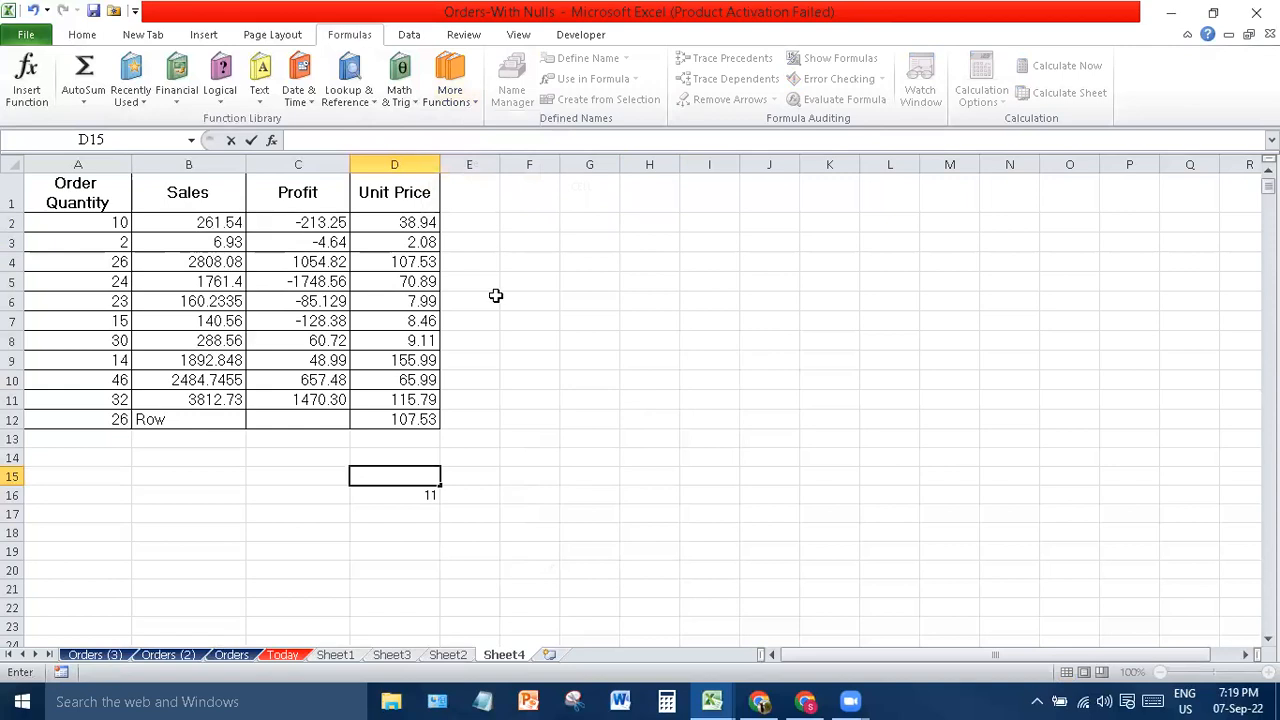
- Enter =ISODD(D3:D12) in D2, replacing 38.94 with #VALUE!
{"action": "left_click_drag", "start_coordinate": [400, 218], "coordinate": [408, 436]}
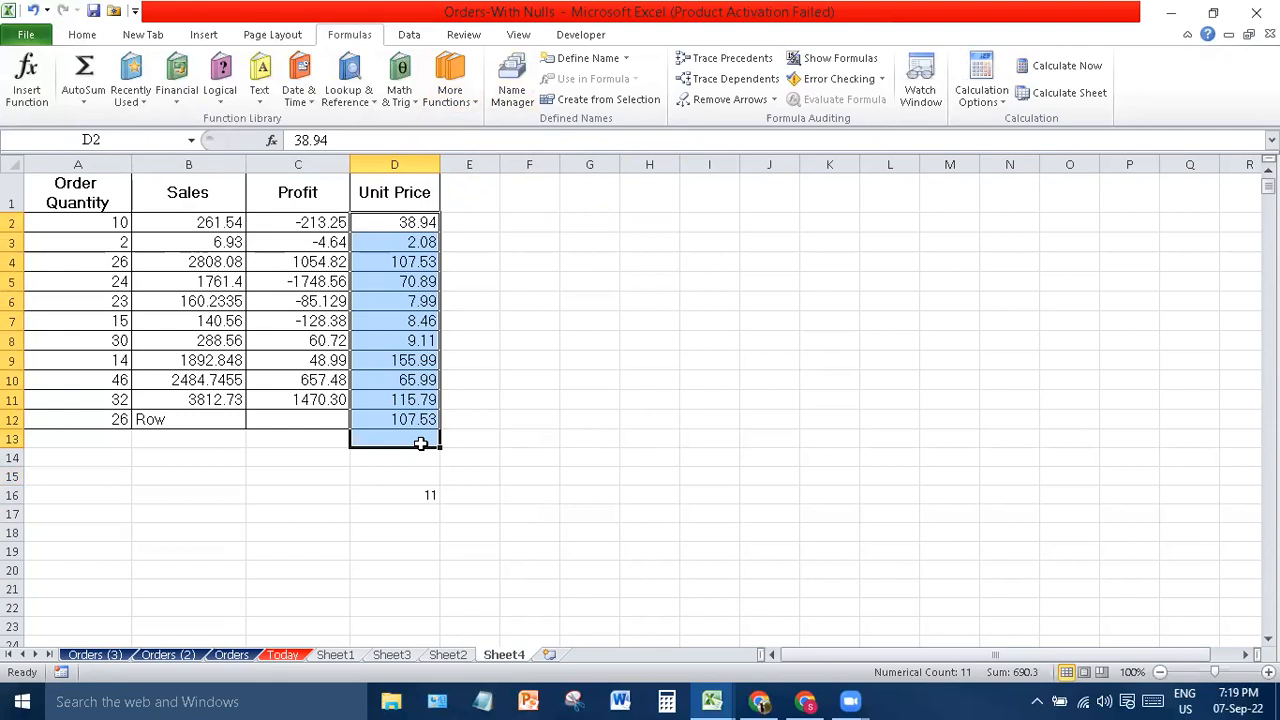
{"action": "left_click", "coordinate": [450, 88]}
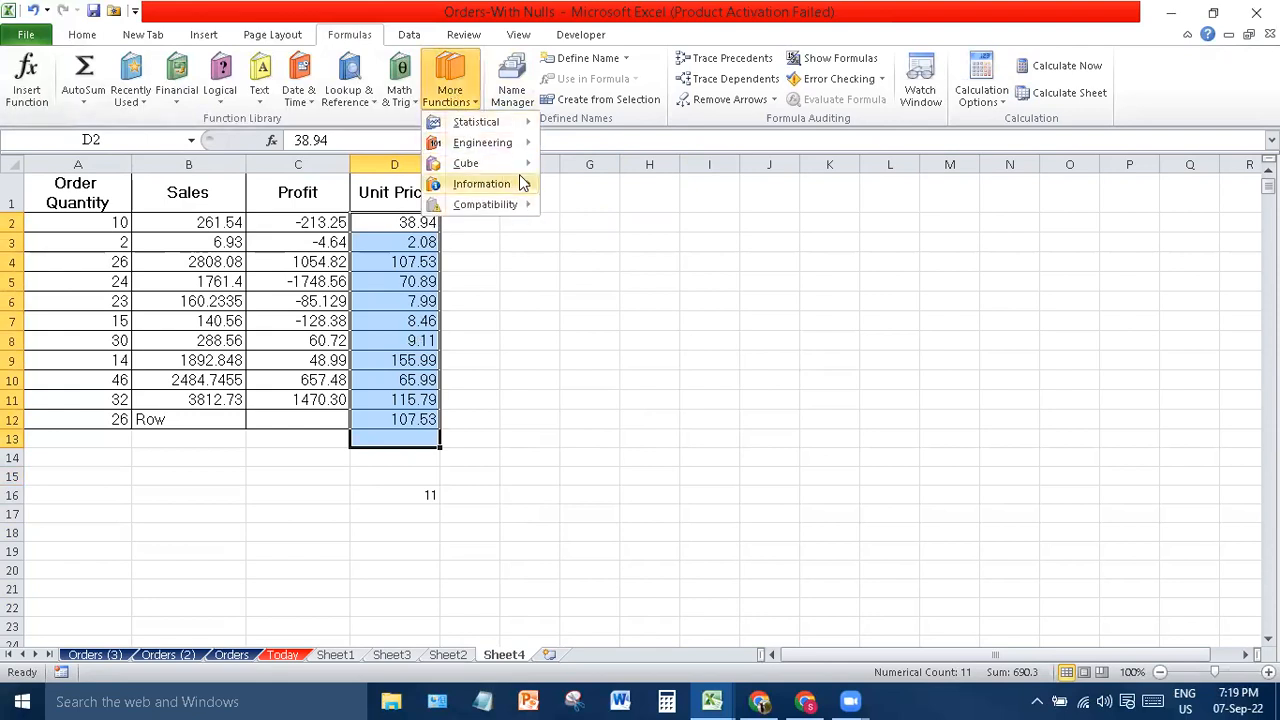
{"action": "mouse_move", "coordinate": [522, 183]}
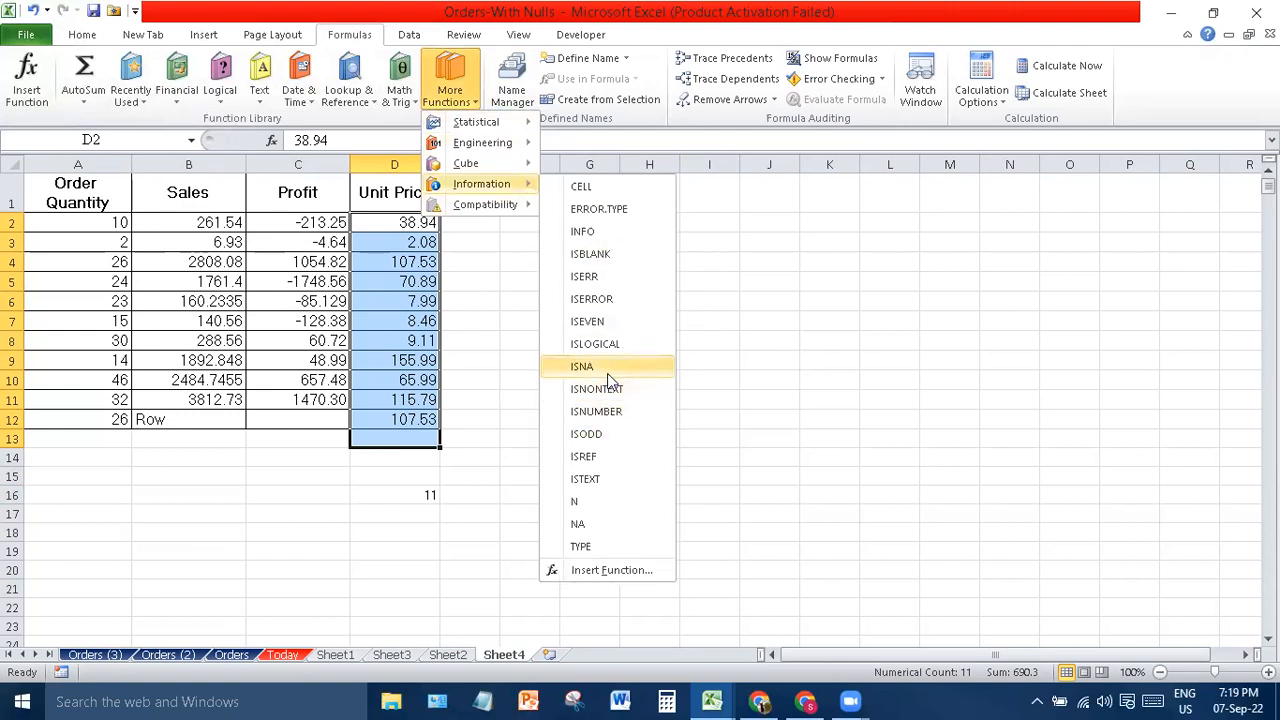
{"action": "left_click", "coordinate": [611, 433]}
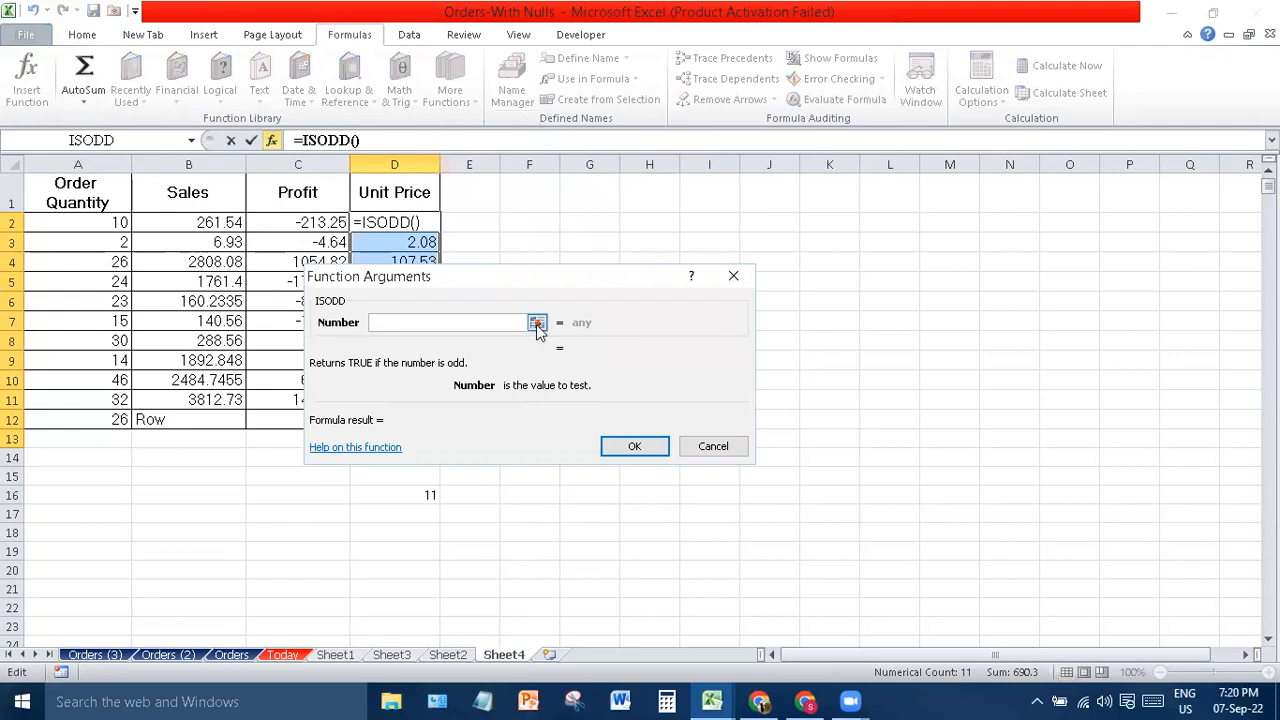
{"action": "left_click", "coordinate": [537, 324]}
{"action": "left_click_drag", "start_coordinate": [423, 246], "coordinate": [414, 417]}
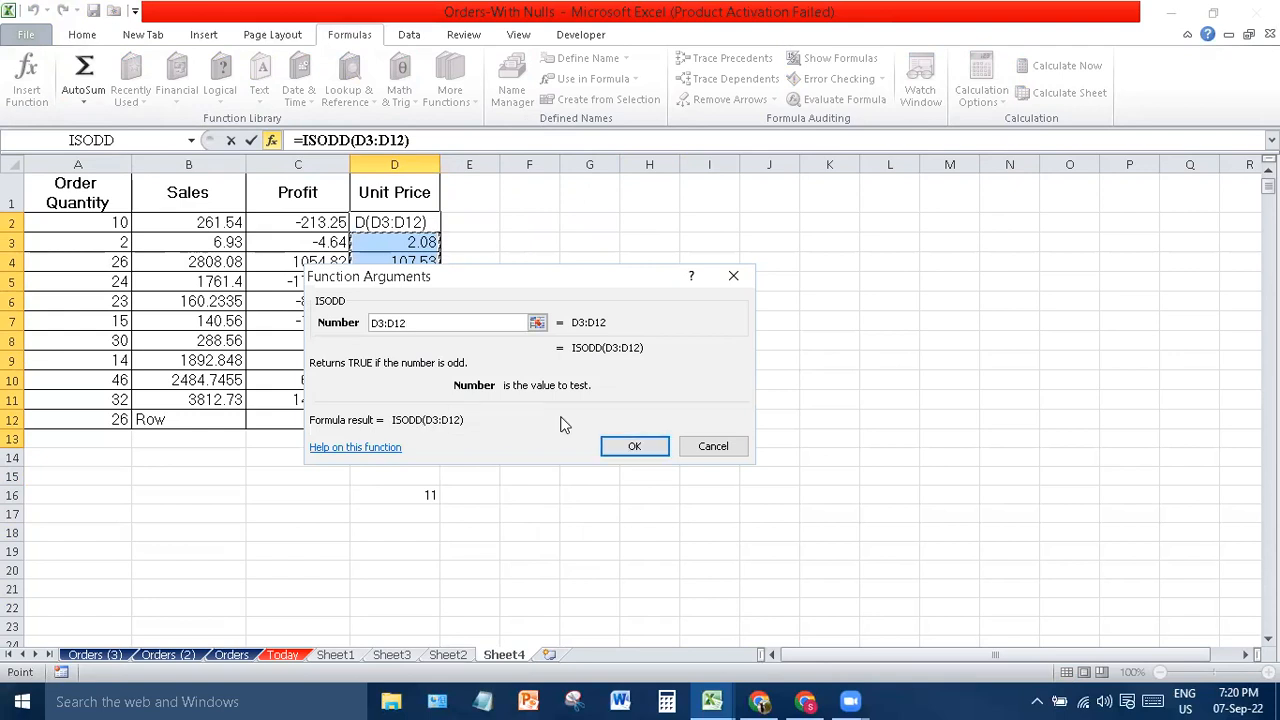
{"action": "left_click", "coordinate": [632, 446]}
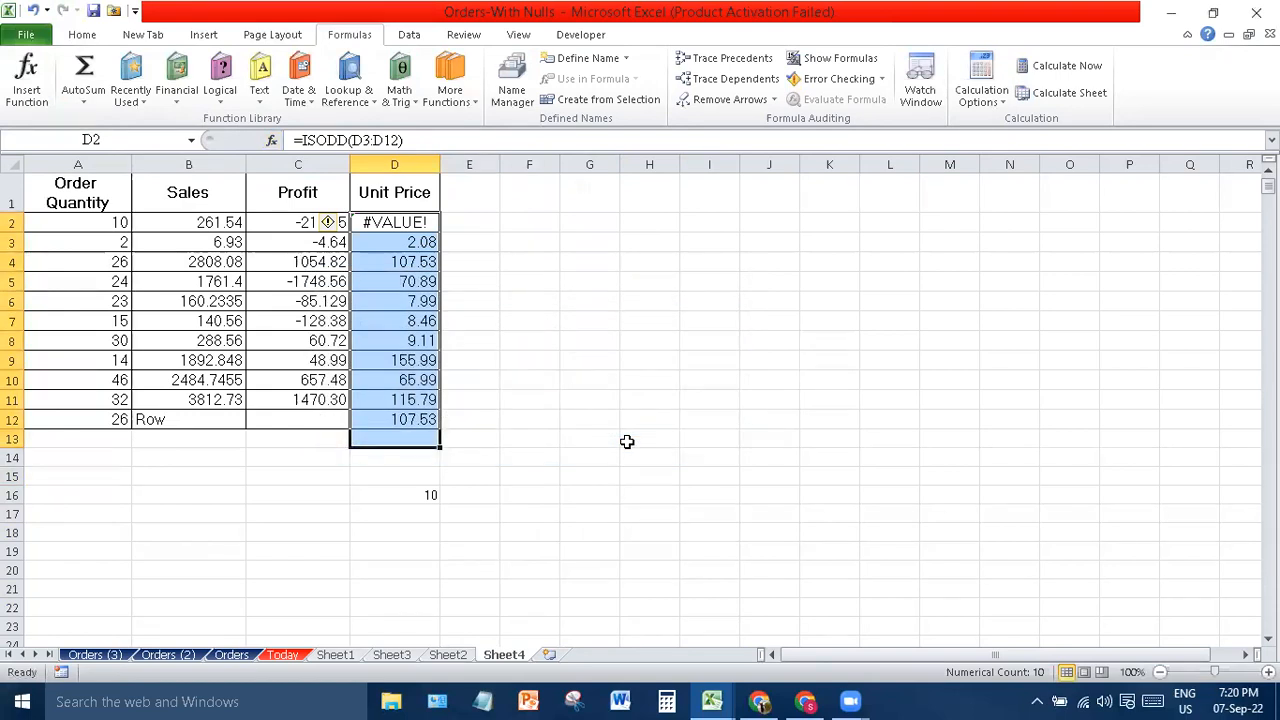
- Clear the value 26 from cell A12
{"action": "left_click", "coordinate": [596, 243]}
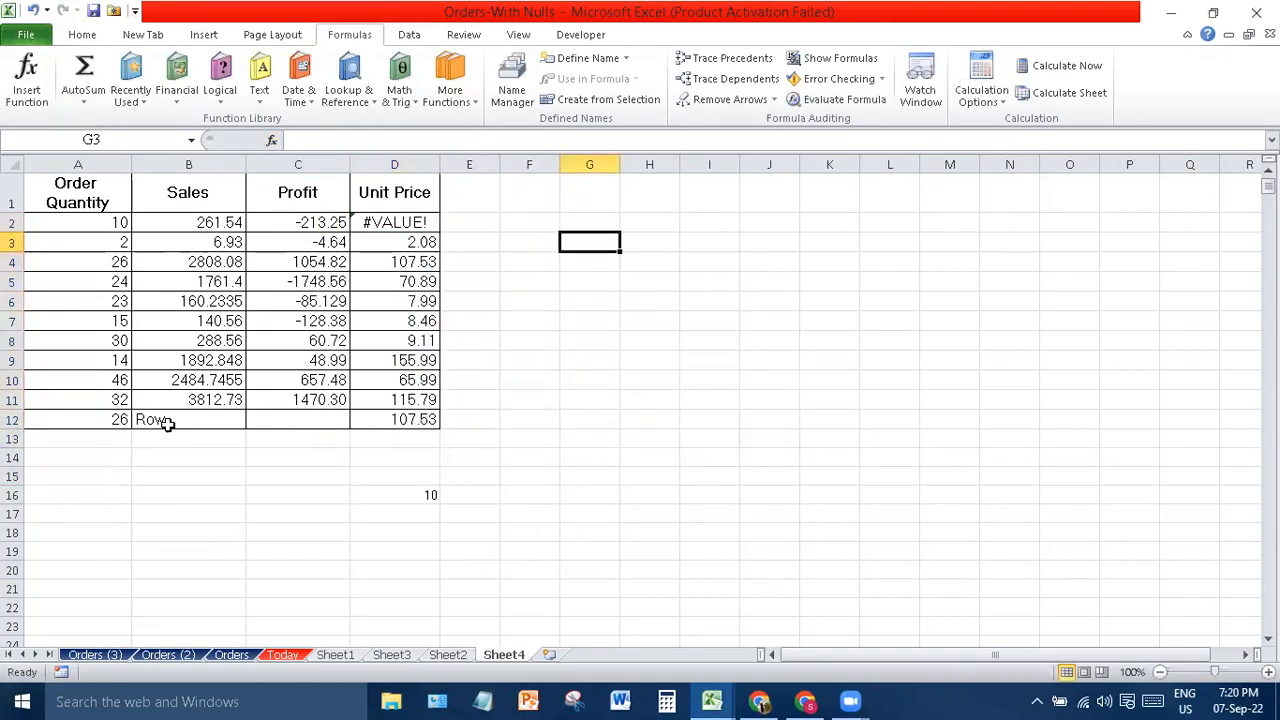
{"action": "left_click", "coordinate": [105, 419]}
{"action": "key", "text": "Delete"}
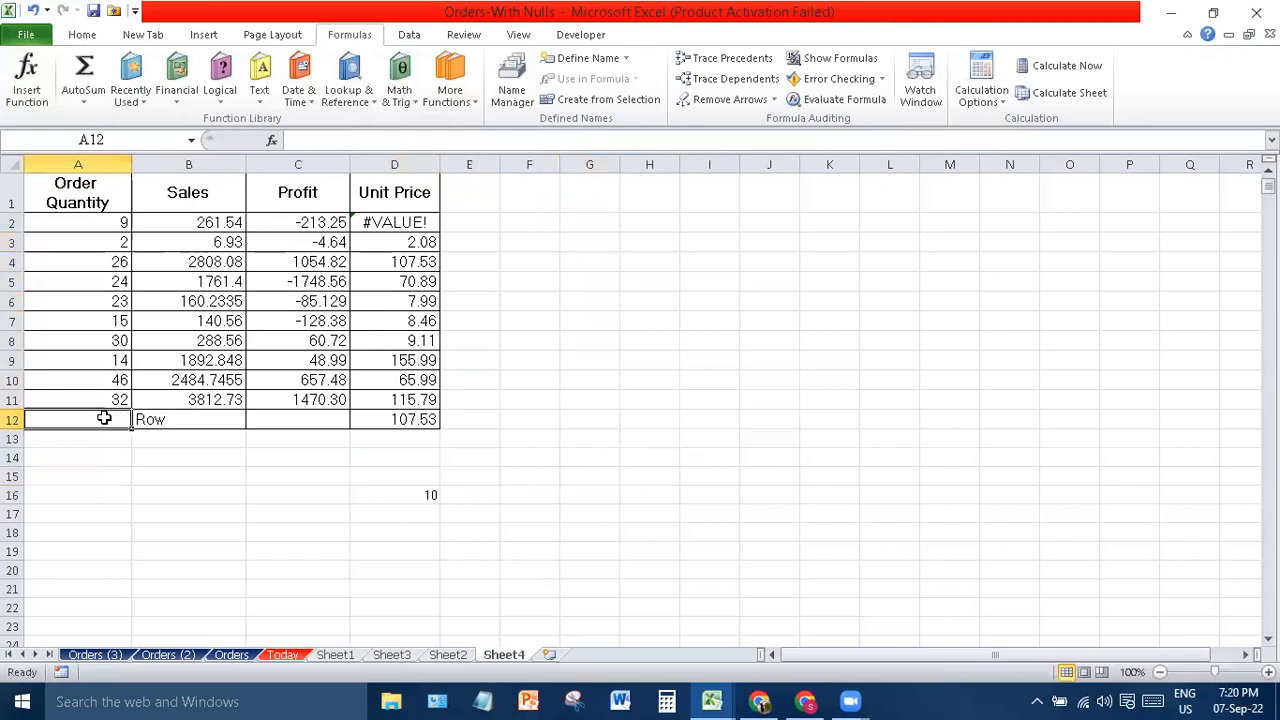
- Extend A2's formula to =COUNT(A3:A12)+ISODD(A3:A11), which now shows #VALUE!
{"action": "left_click_drag", "start_coordinate": [77, 222], "coordinate": [94, 421]}
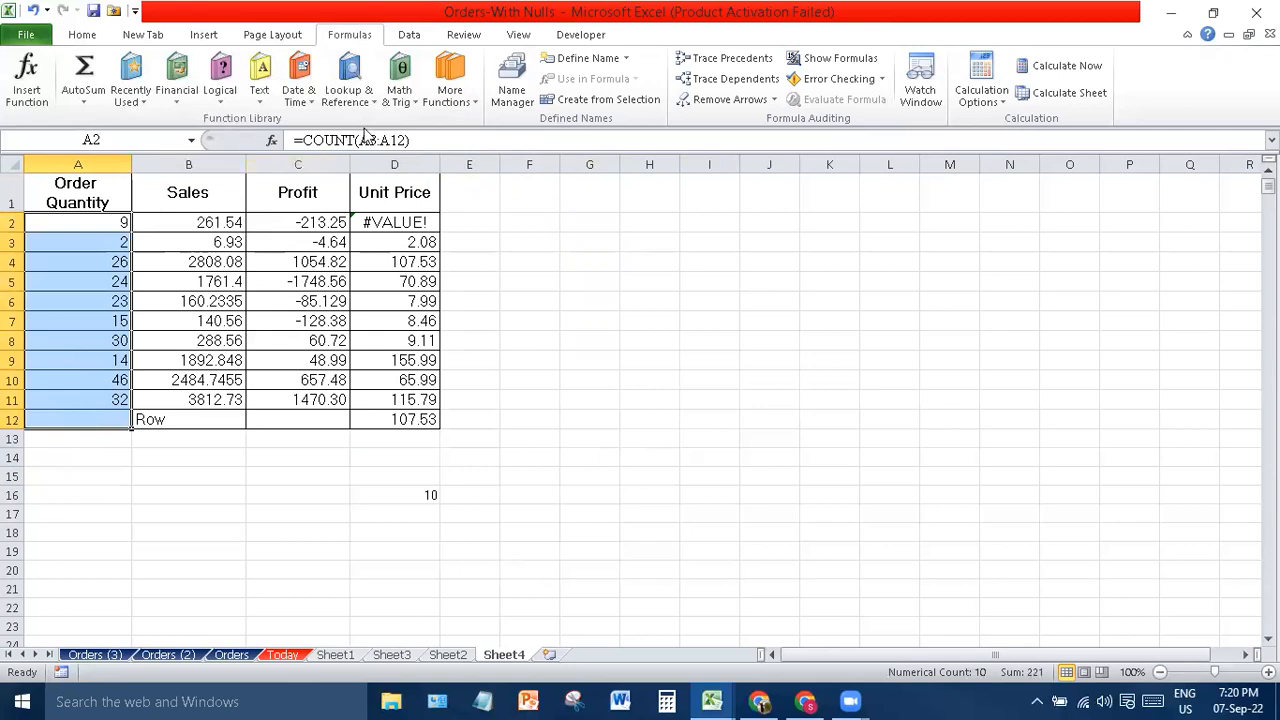
{"action": "left_click", "coordinate": [450, 92]}
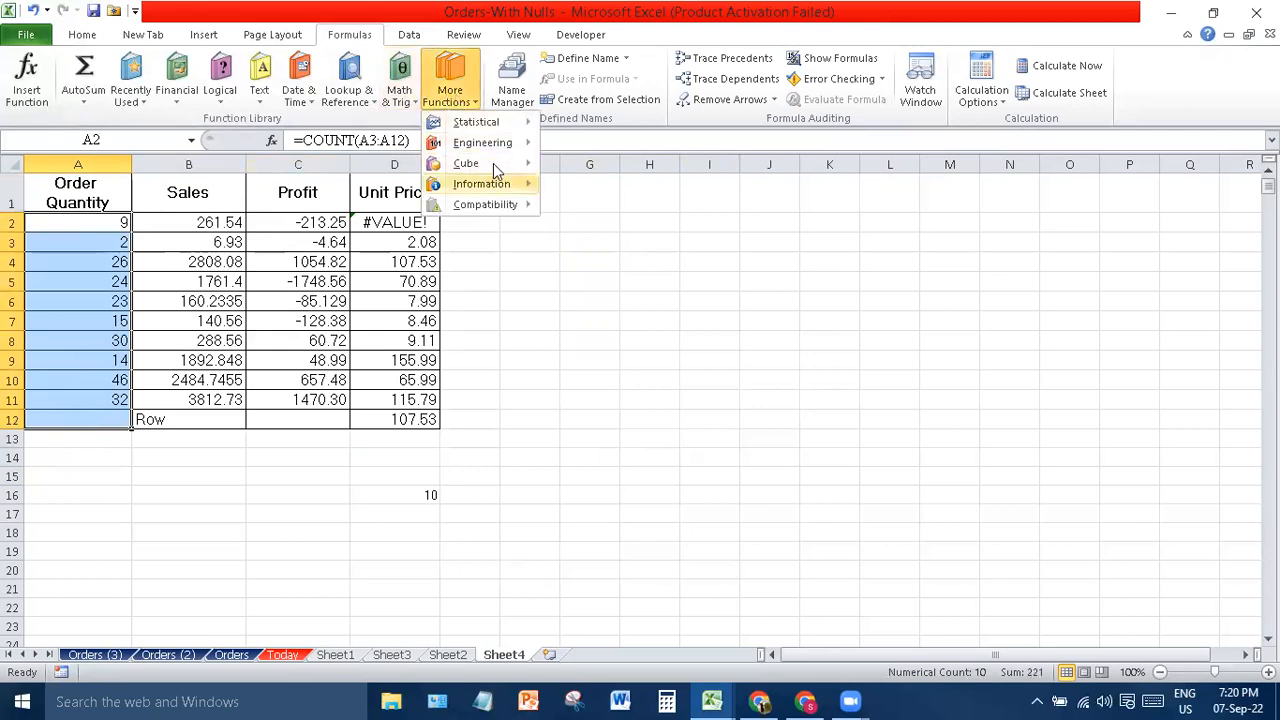
{"action": "mouse_move", "coordinate": [468, 183]}
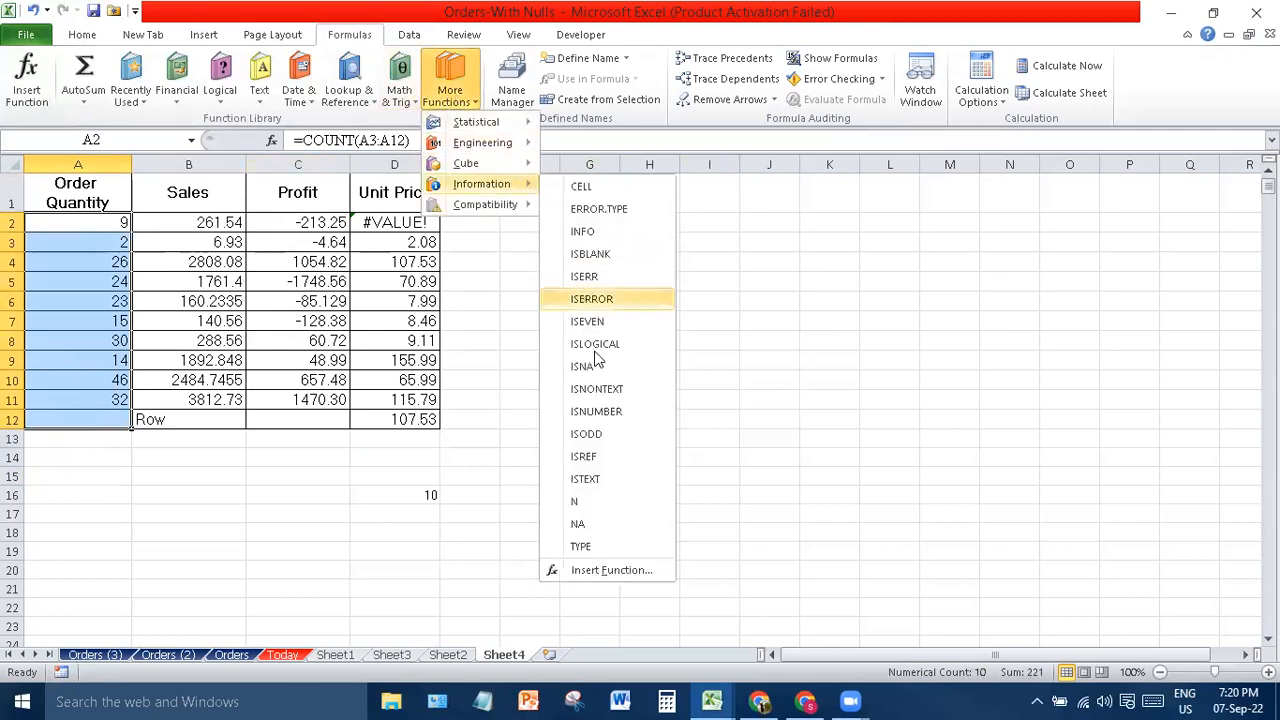
{"action": "left_click", "coordinate": [608, 437]}
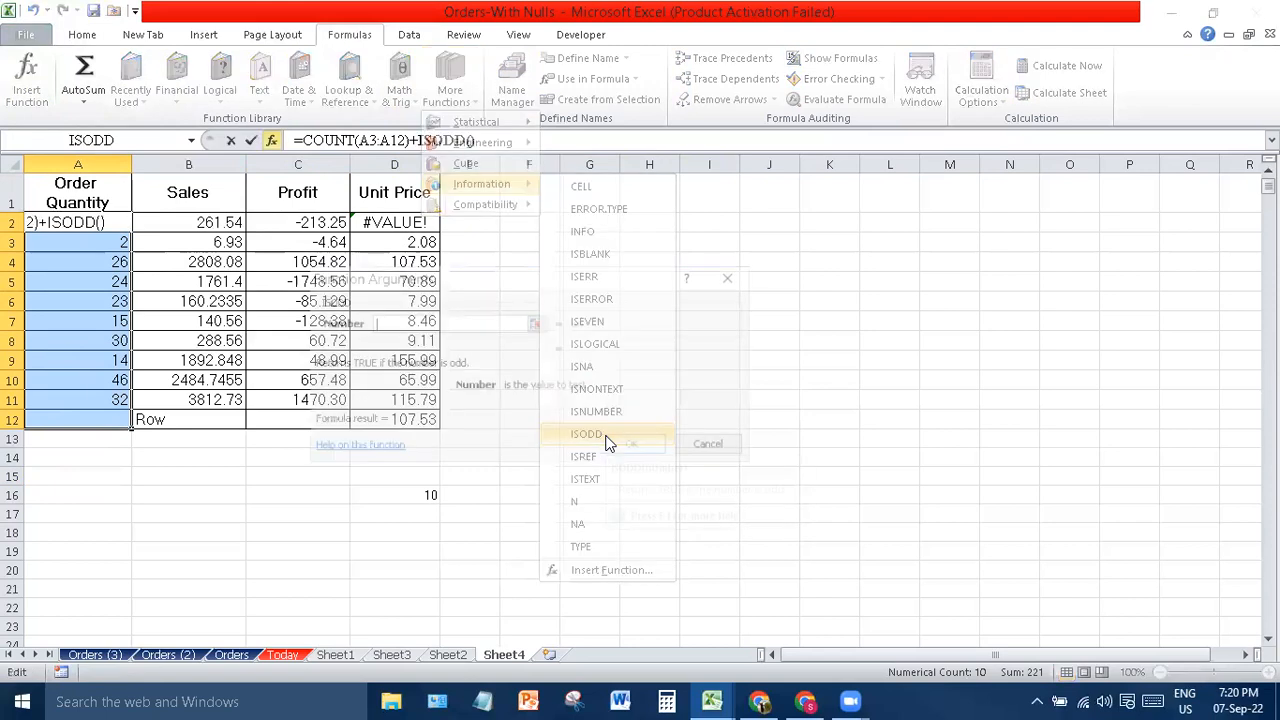
{"action": "left_click", "coordinate": [537, 323]}
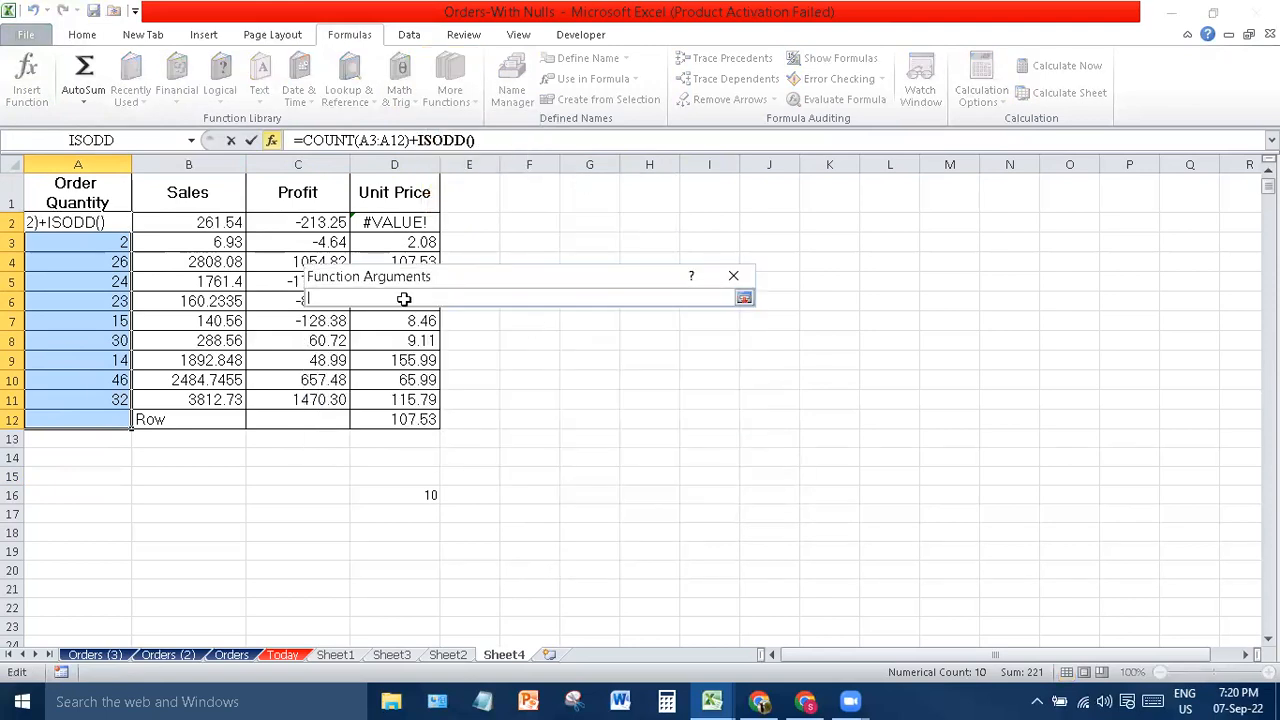
{"action": "left_click_drag", "start_coordinate": [72, 238], "coordinate": [87, 396]}
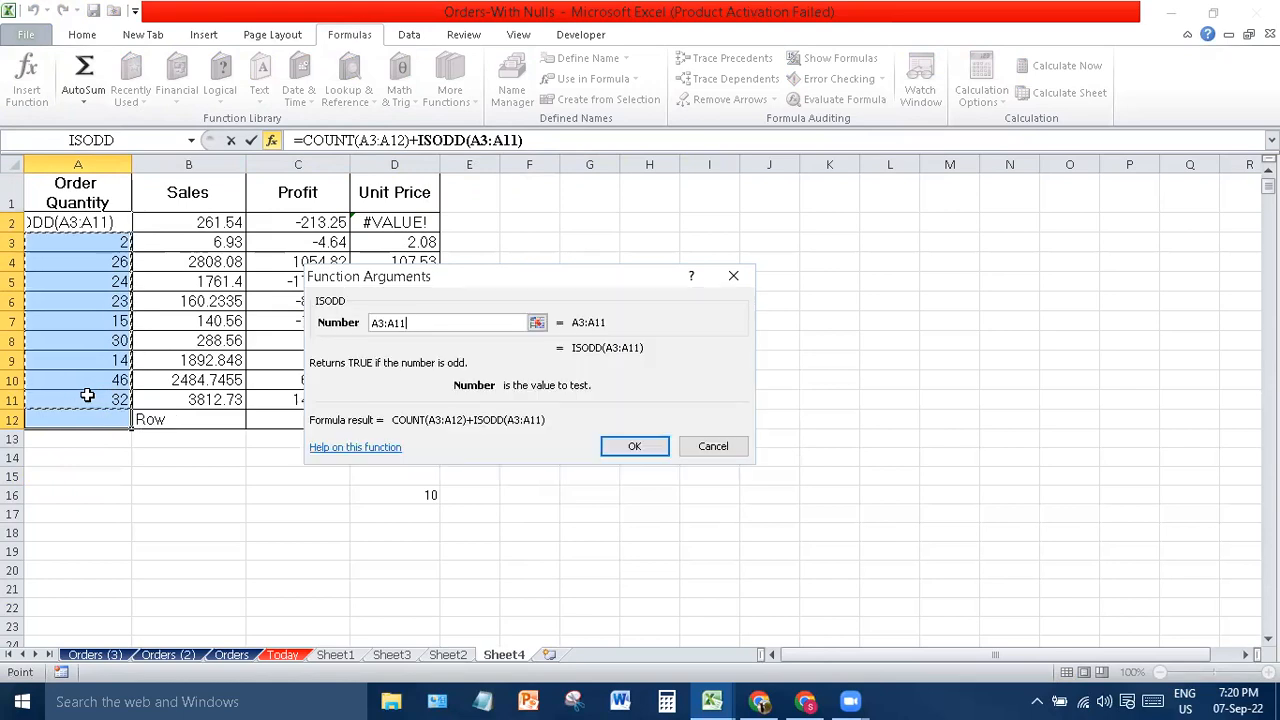
{"action": "key", "text": "Return"}
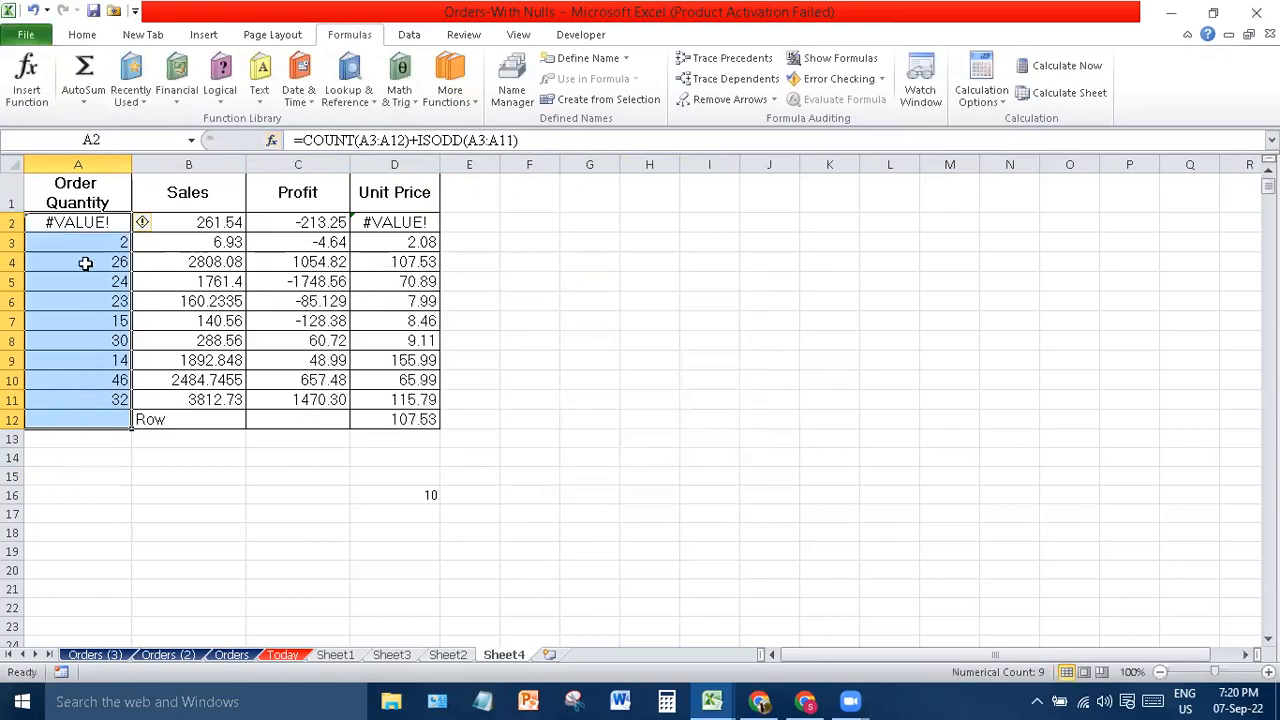
{"action": "left_click", "coordinate": [143, 223]}
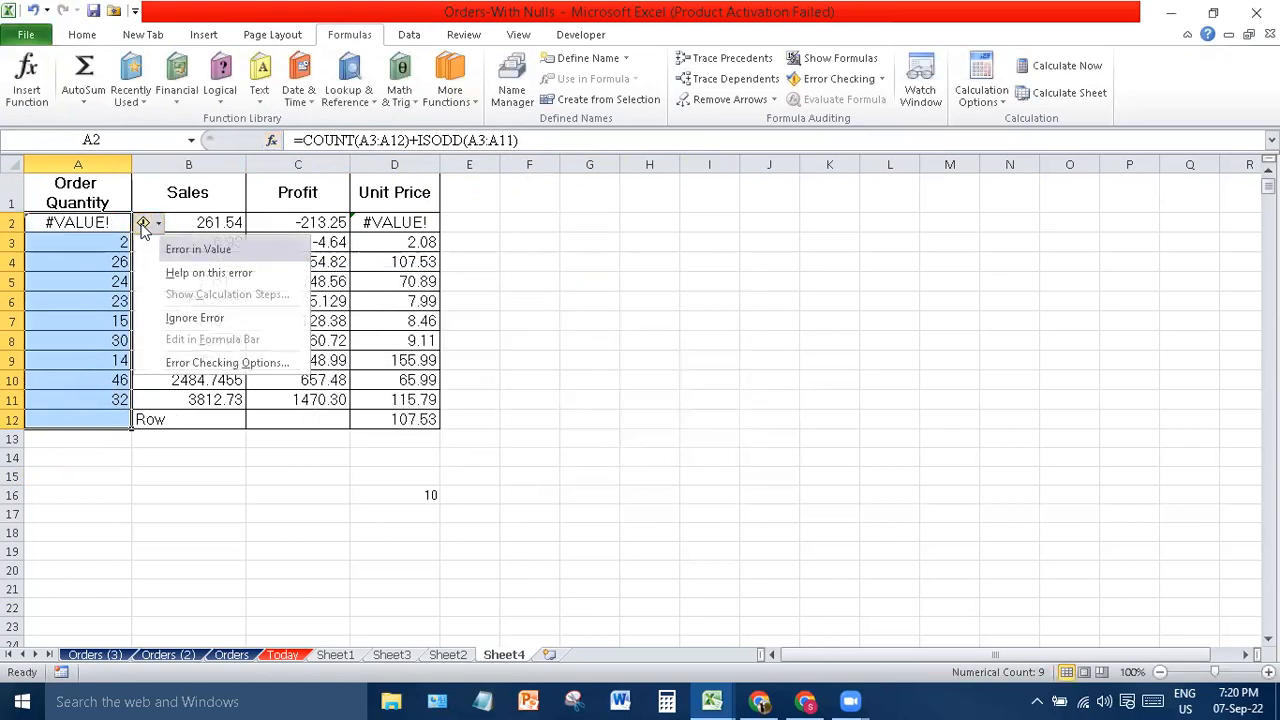
{"action": "left_click", "coordinate": [495, 226]}
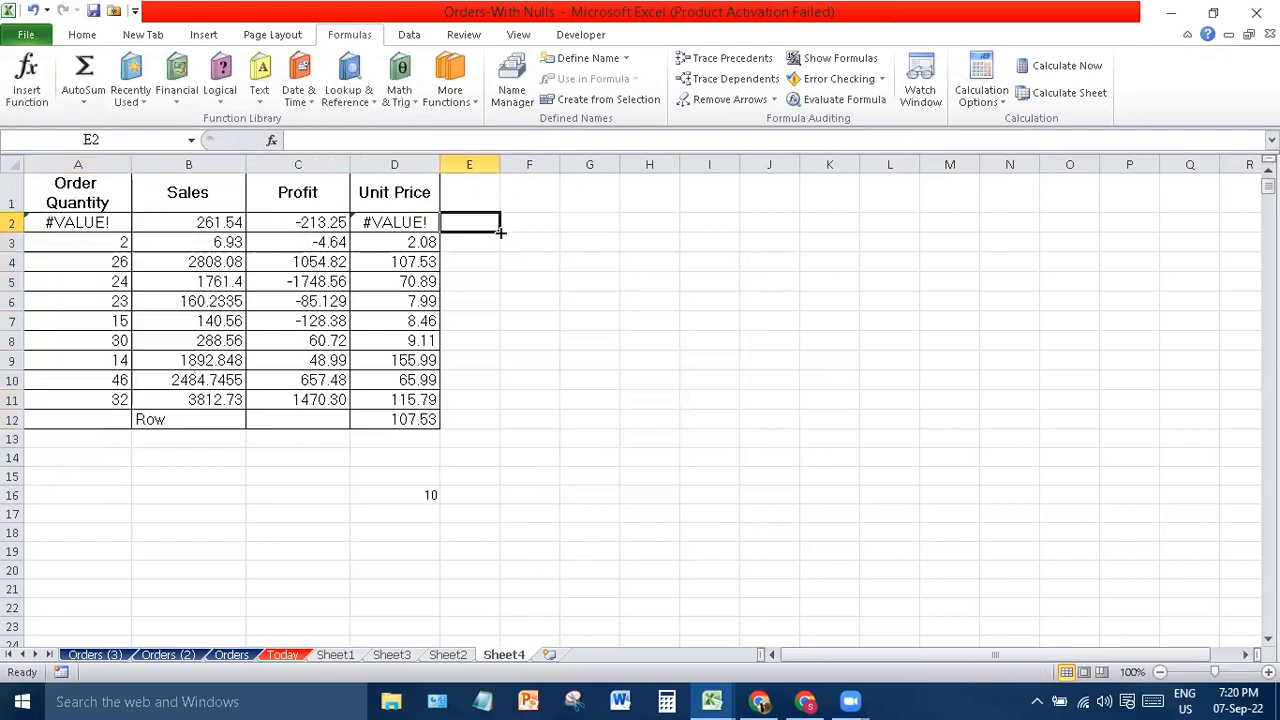
{"action": "left_click", "coordinate": [448, 95]}
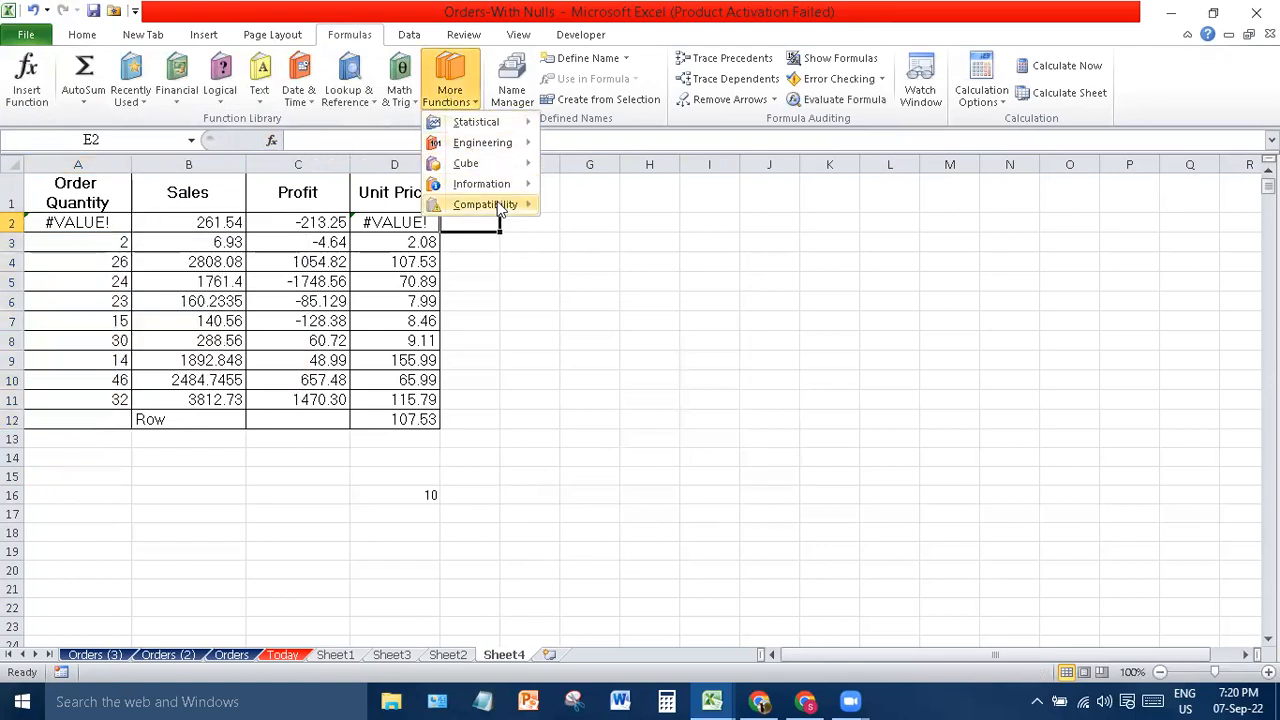
{"action": "mouse_move", "coordinate": [500, 208]}
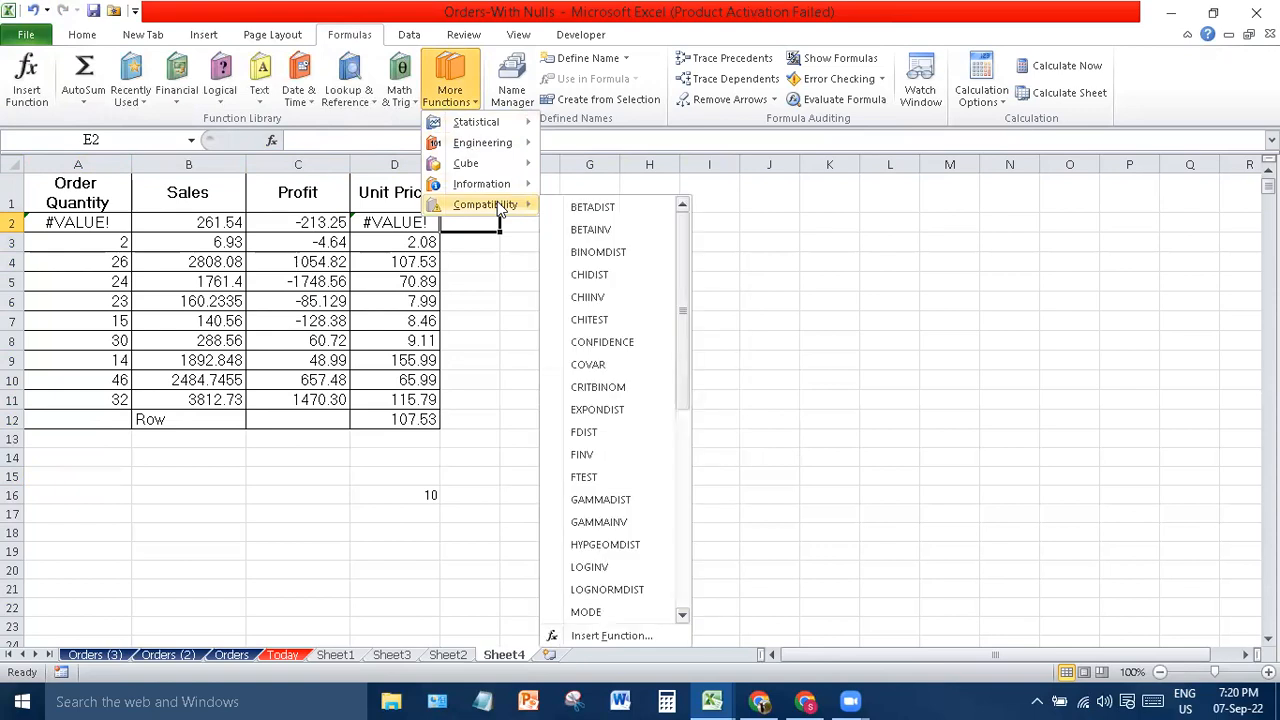
{"action": "mouse_move", "coordinate": [495, 126]}
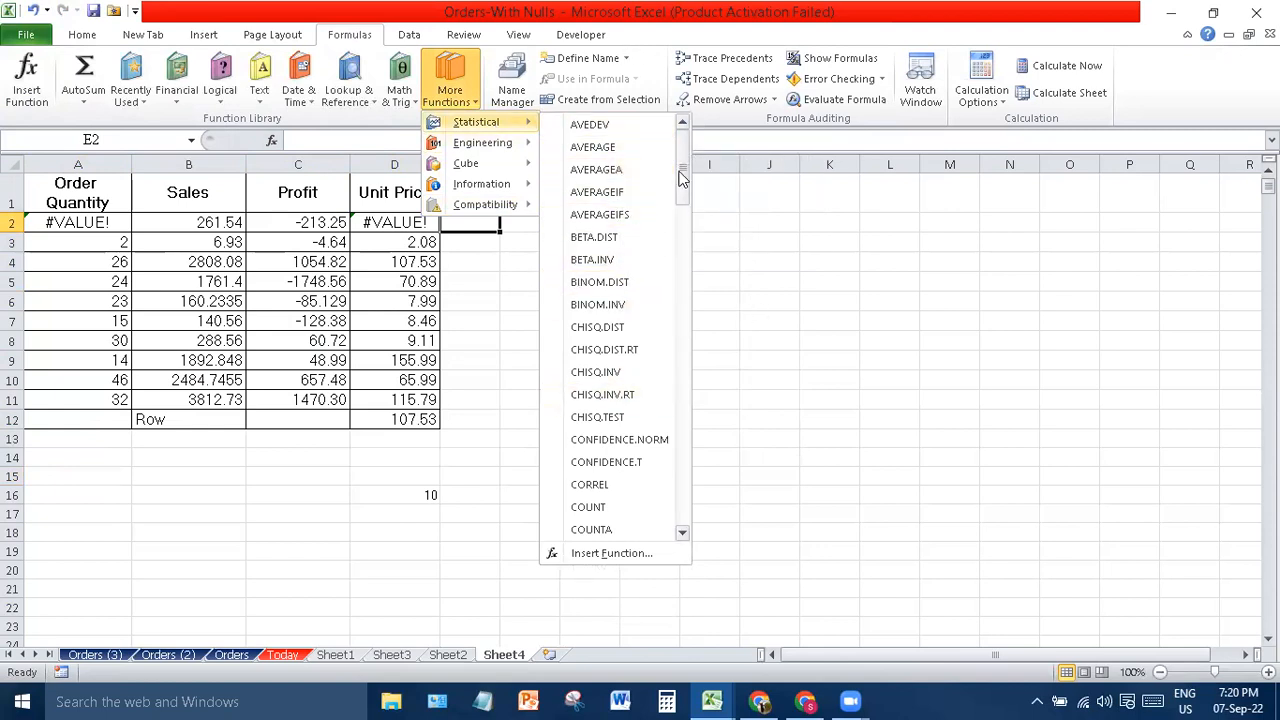
{"action": "left_click_drag", "start_coordinate": [680, 176], "coordinate": [700, 355]}
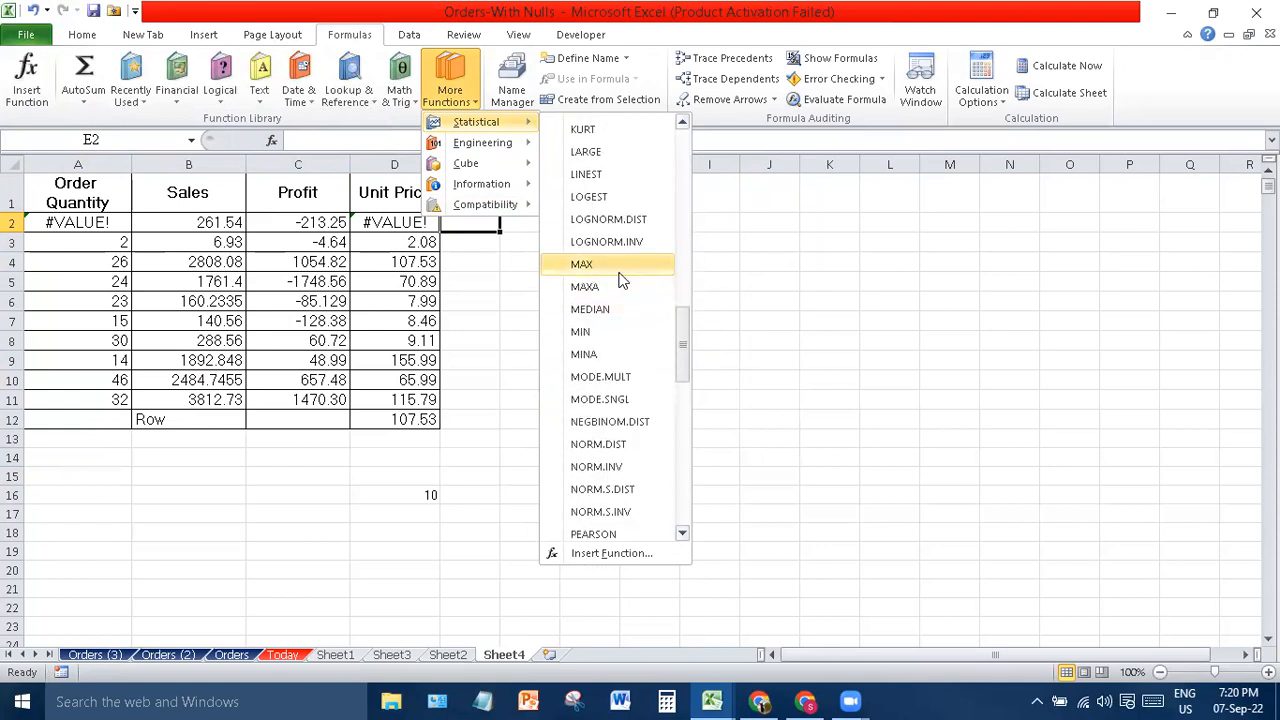
{"action": "left_click_drag", "start_coordinate": [684, 347], "coordinate": [678, 130]}
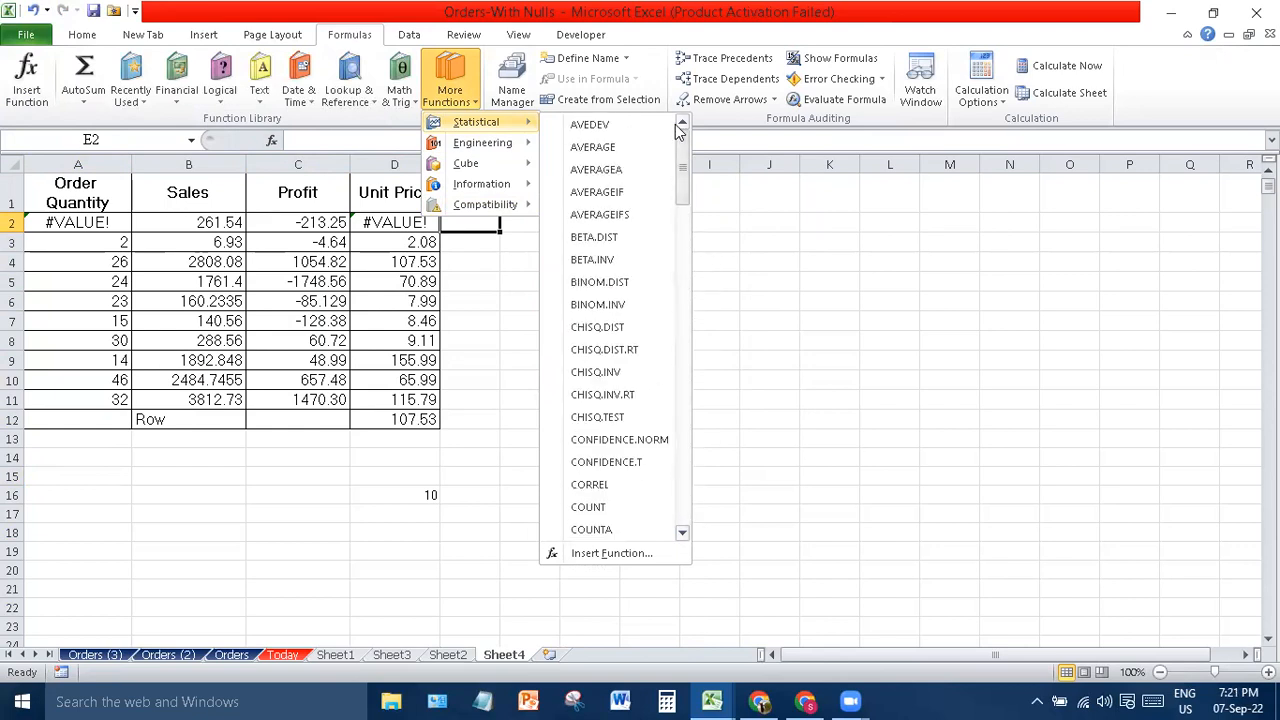
{"action": "left_click", "coordinate": [848, 354]}
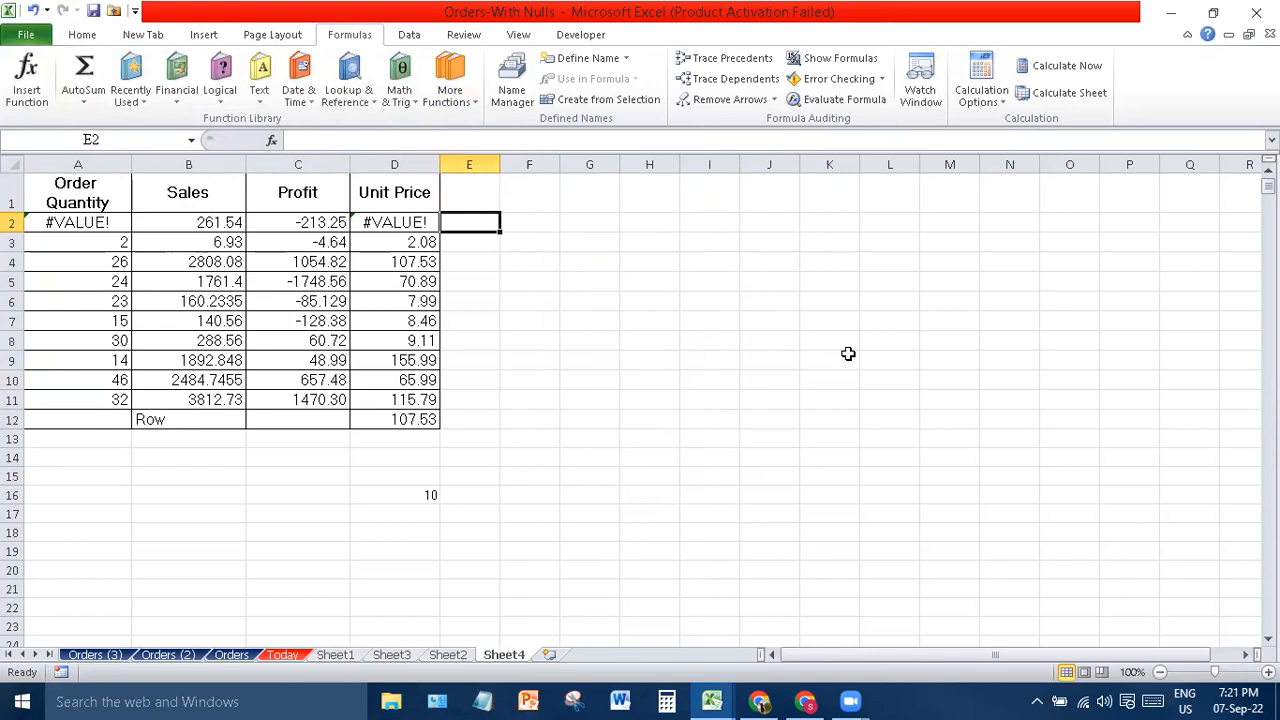
- Start a formula in G8, browse Financial and Logical, then scroll Statistical functions to MAX
{"action": "left_click", "coordinate": [570, 339]}
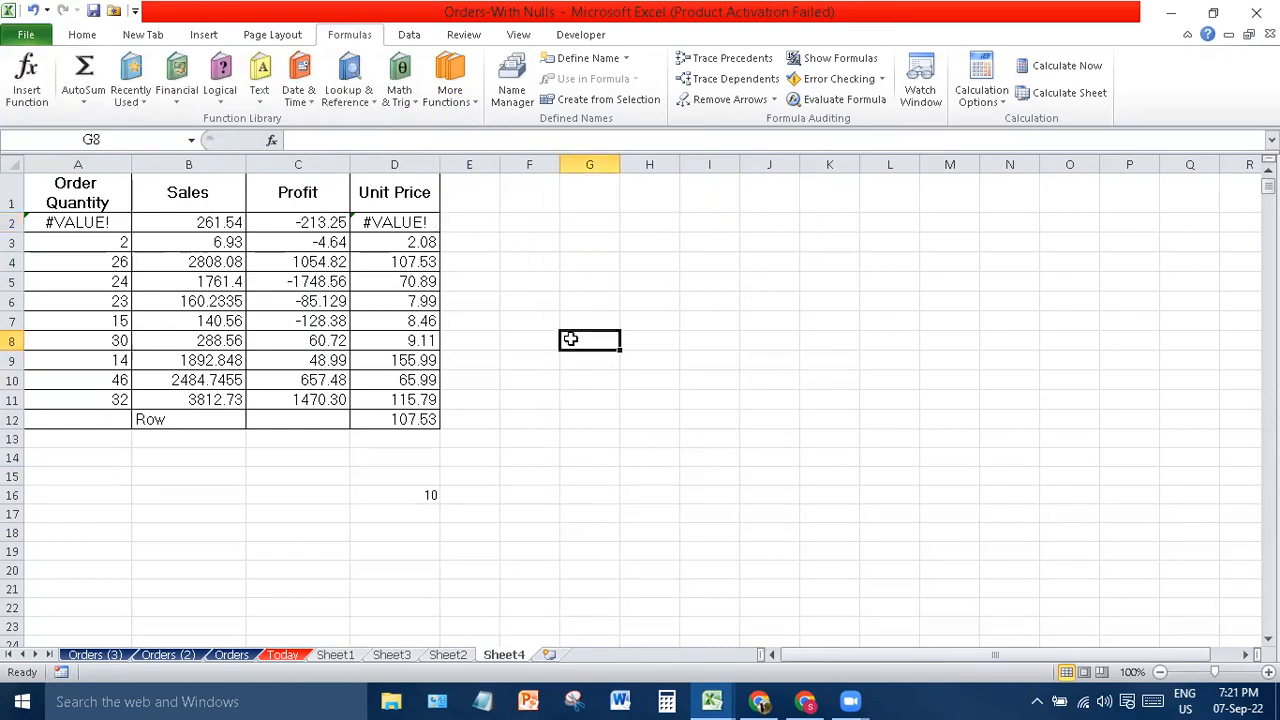
{"action": "type", "text": "="}
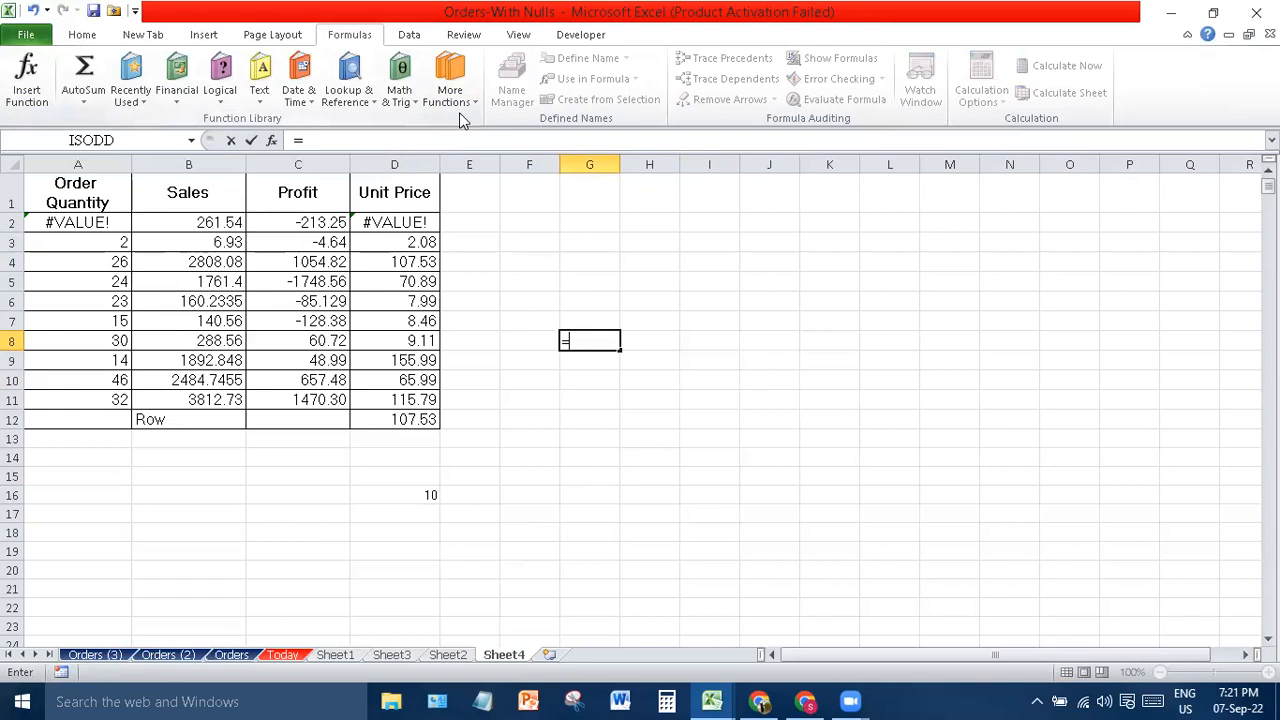
{"action": "left_click", "coordinate": [173, 108]}
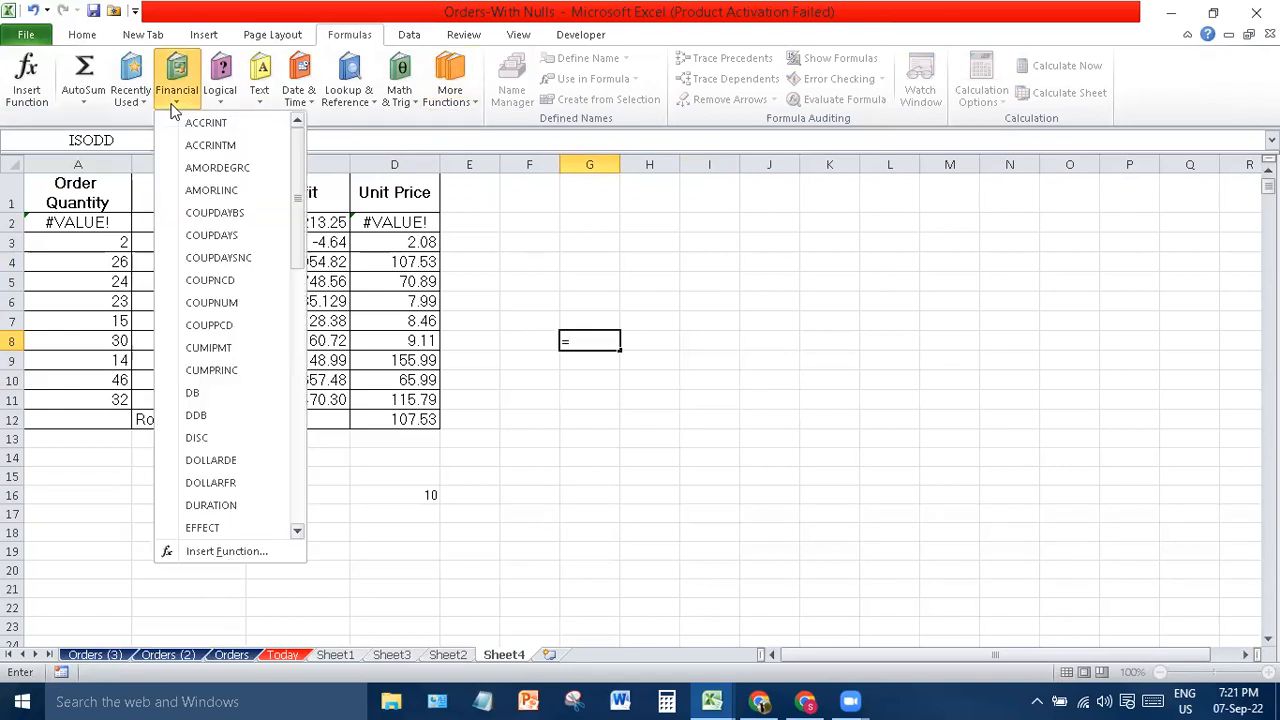
{"action": "left_click", "coordinate": [217, 96]}
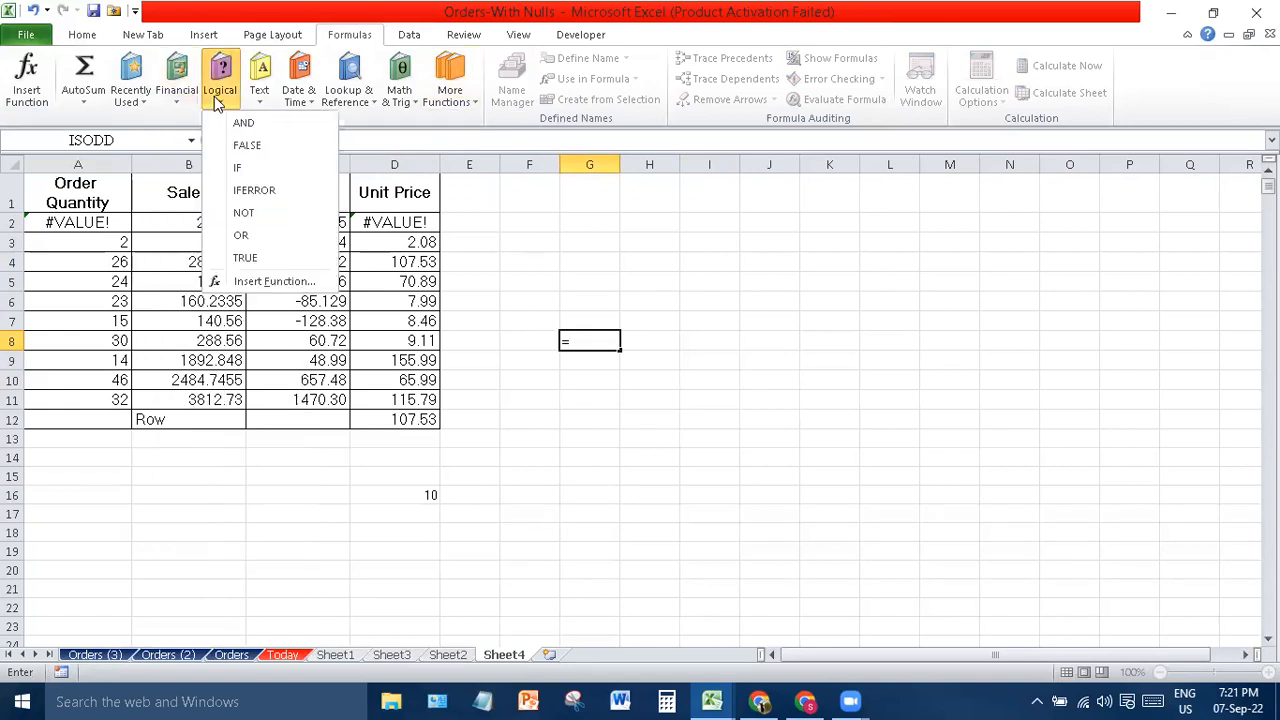
{"action": "left_click", "coordinate": [463, 112]}
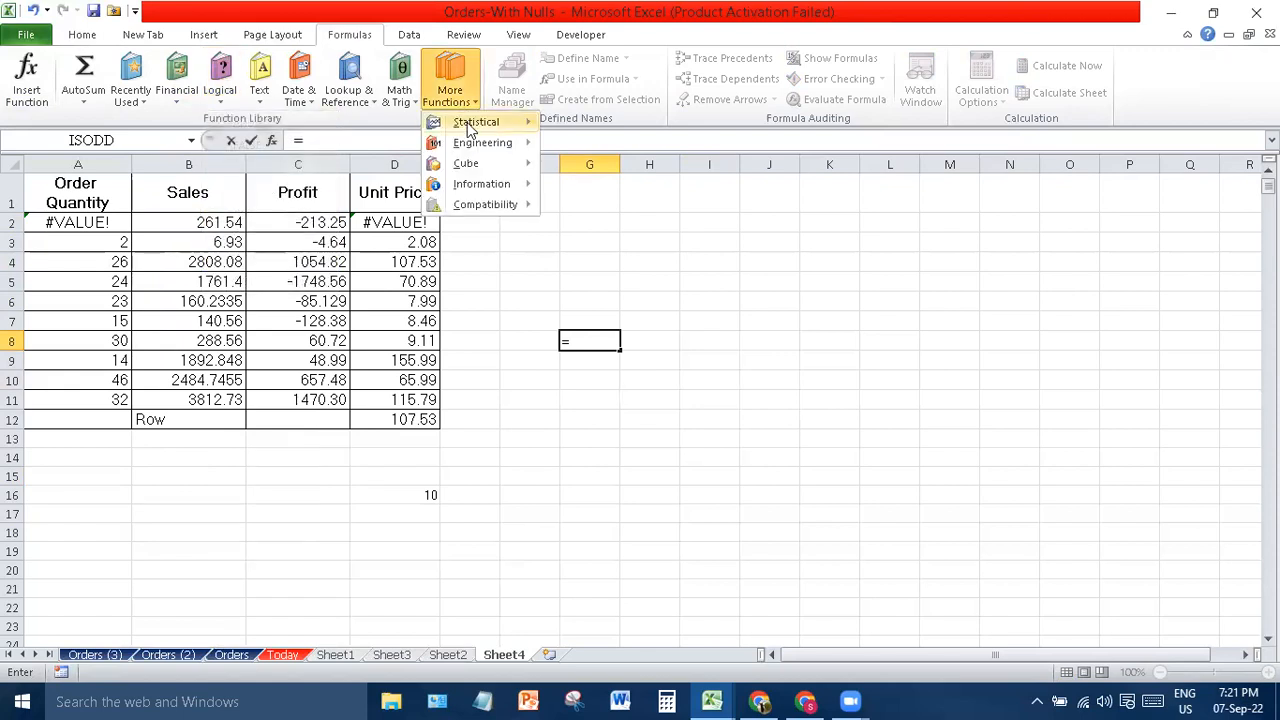
{"action": "mouse_move", "coordinate": [470, 124]}
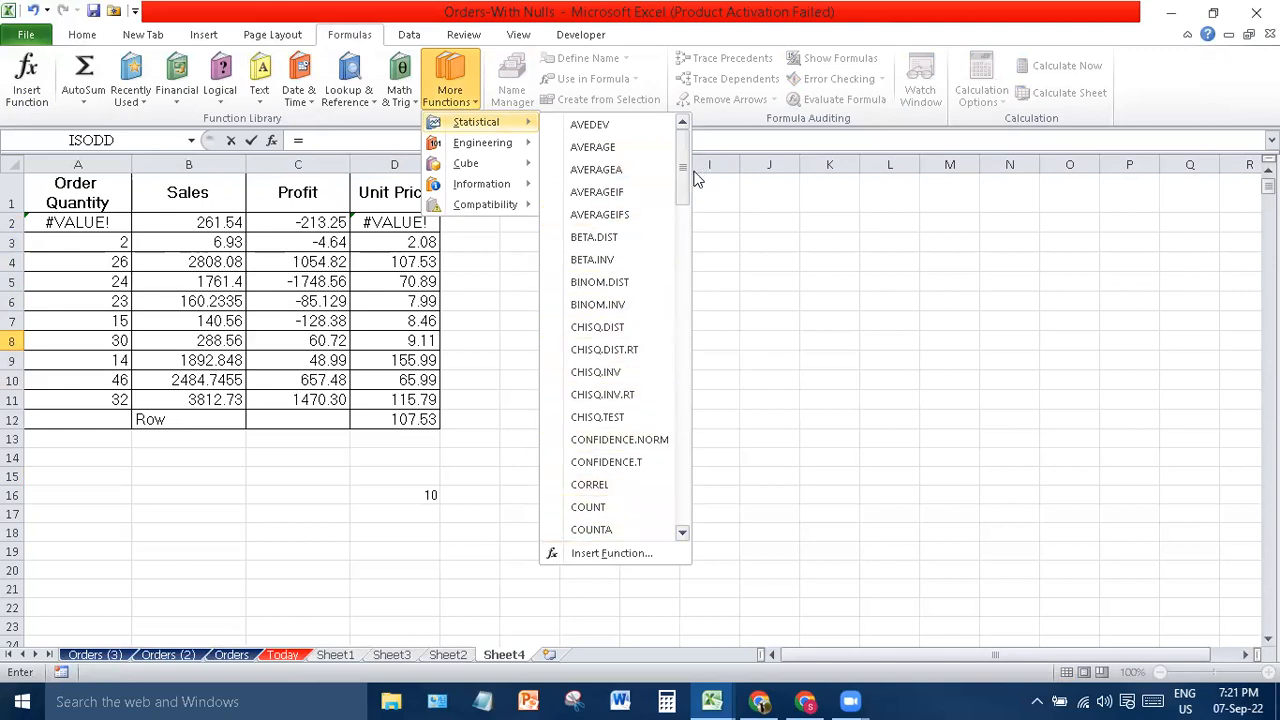
{"action": "left_click_drag", "start_coordinate": [680, 187], "coordinate": [683, 366]}
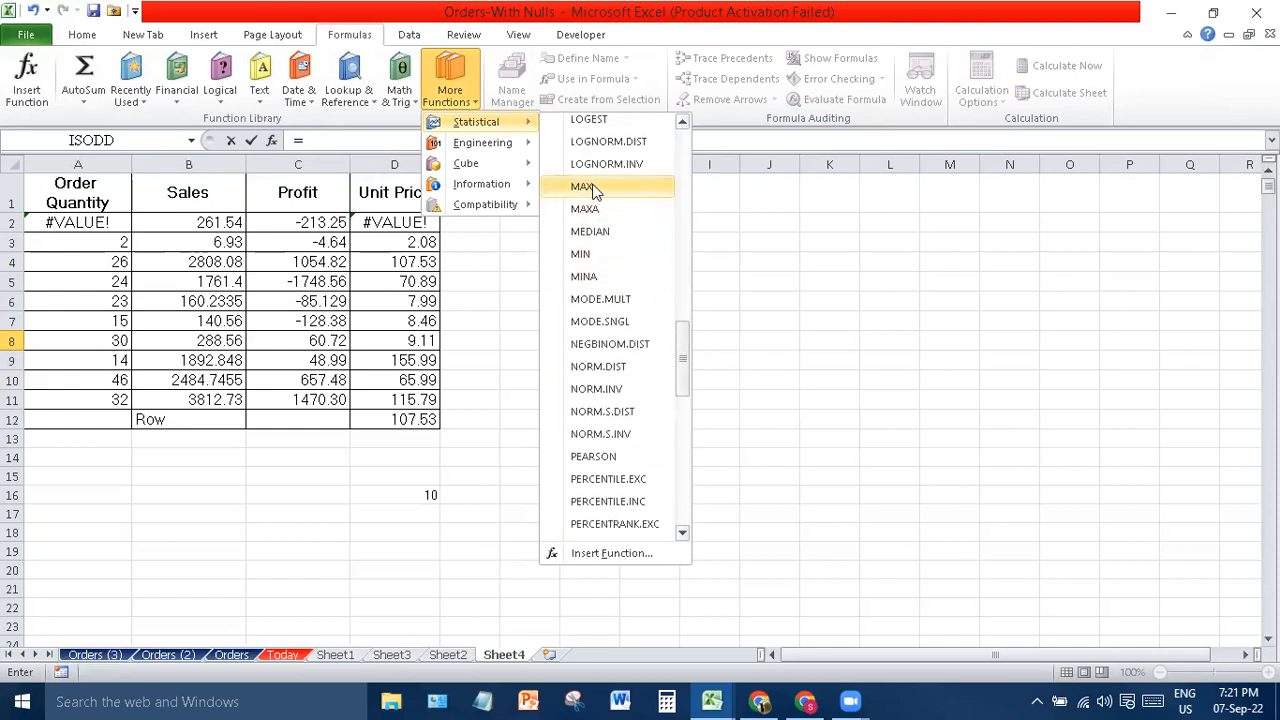
- Insert MAX in G8 with Number1 set to A3:A11, previewing 46
{"action": "left_click", "coordinate": [585, 187]}
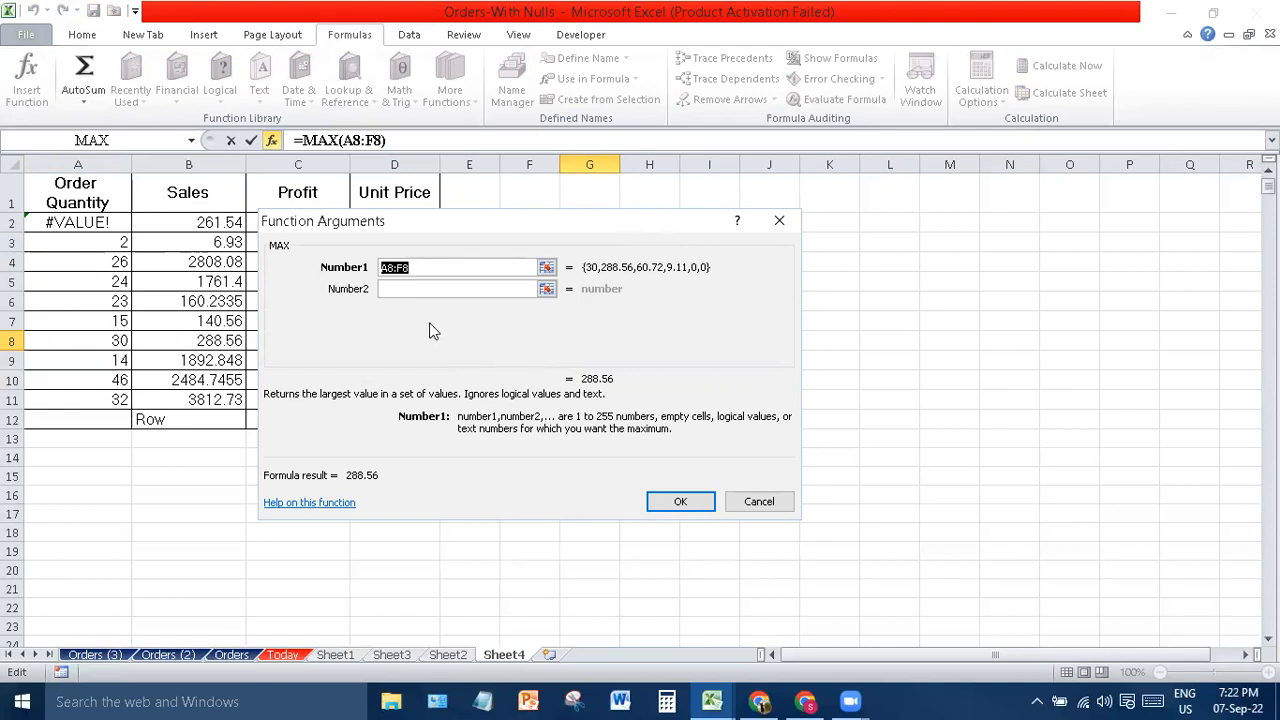
{"action": "left_click", "coordinate": [546, 267]}
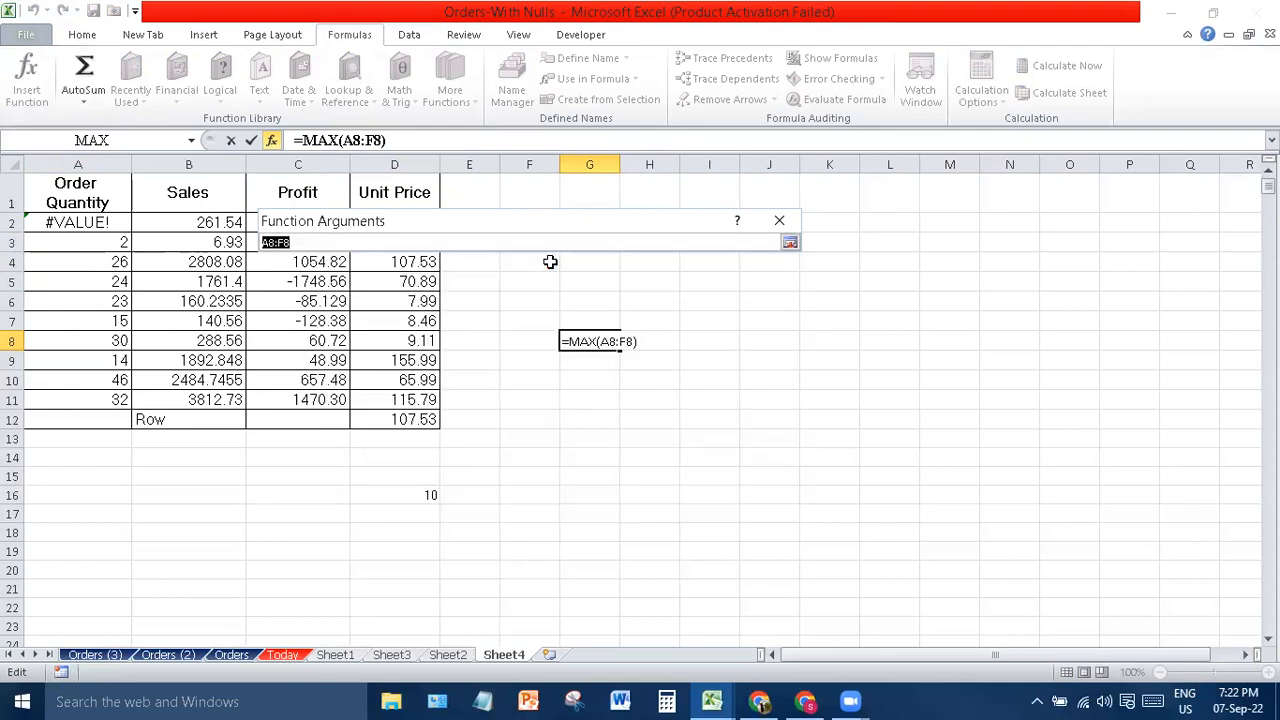
{"action": "left_click_drag", "start_coordinate": [116, 240], "coordinate": [118, 393]}
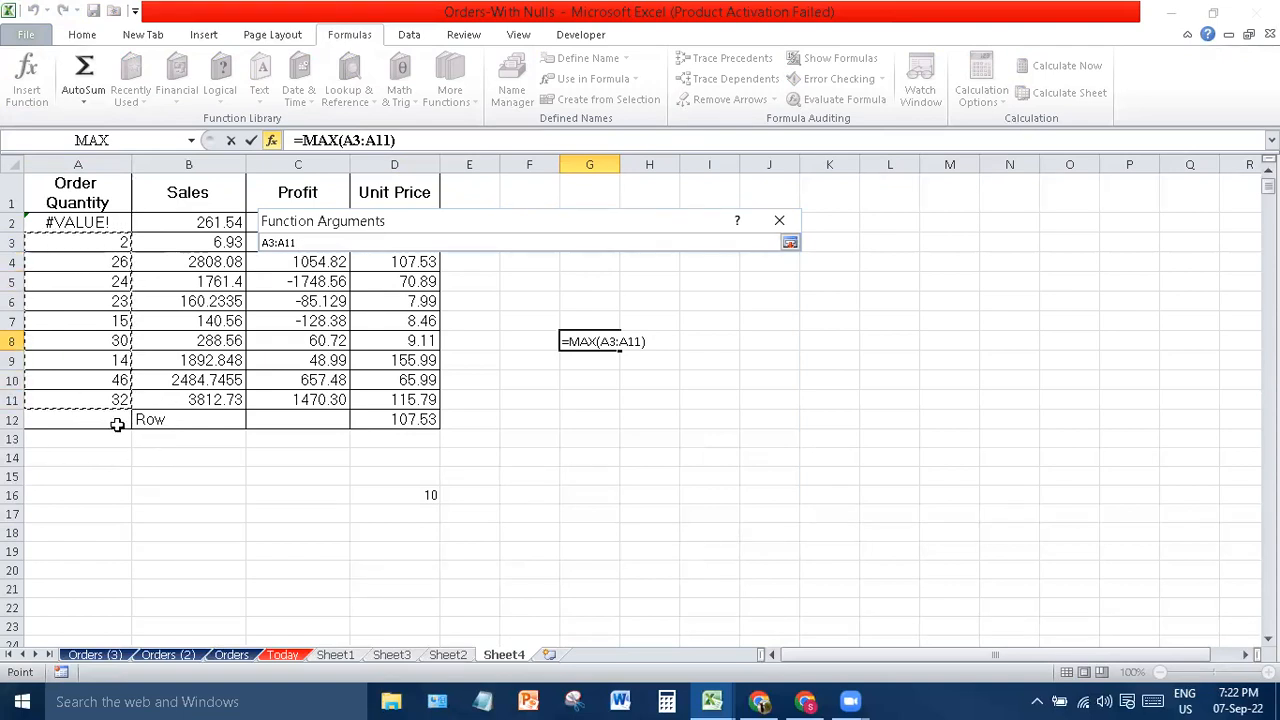
{"action": "left_click", "coordinate": [790, 243]}
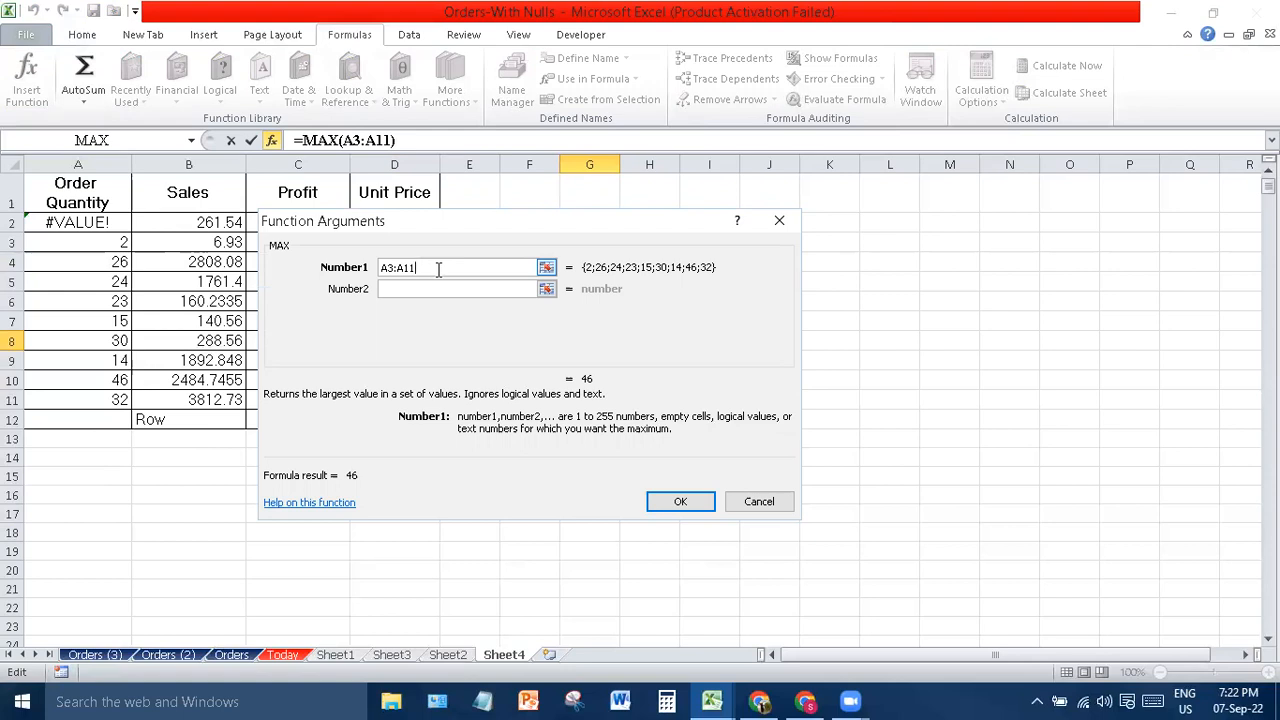
{"action": "key", "text": "BackSpace"}
{"action": "key", "text": "BackSpace"}
{"action": "key", "text": "BackSpace"}
{"action": "key", "text": "BackSpace"}
{"action": "key", "text": "BackSpace"}
{"action": "key", "text": "BackSpace"}
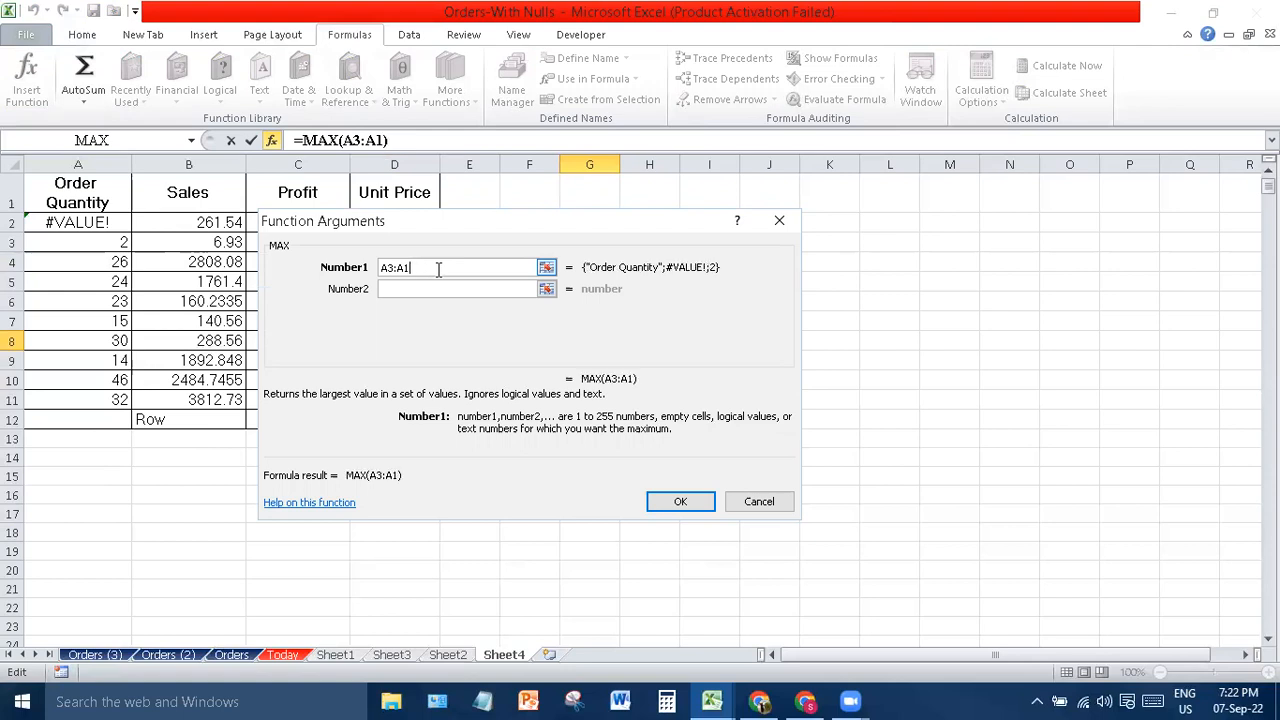
{"action": "key", "text": "Caps_Lock"}
{"action": "type", "text": "A3:A11"}
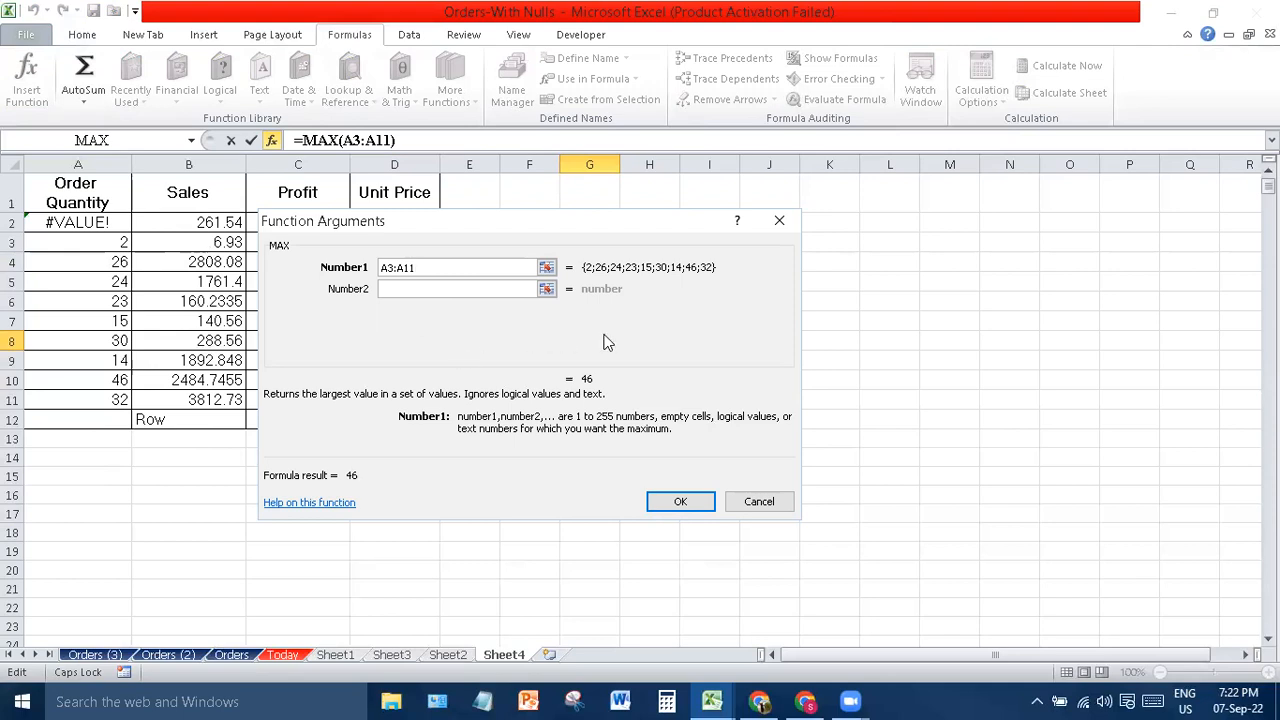
- Confirm =MAX(A3:A11) in G8 so it displays 46
{"action": "left_click", "coordinate": [664, 502]}
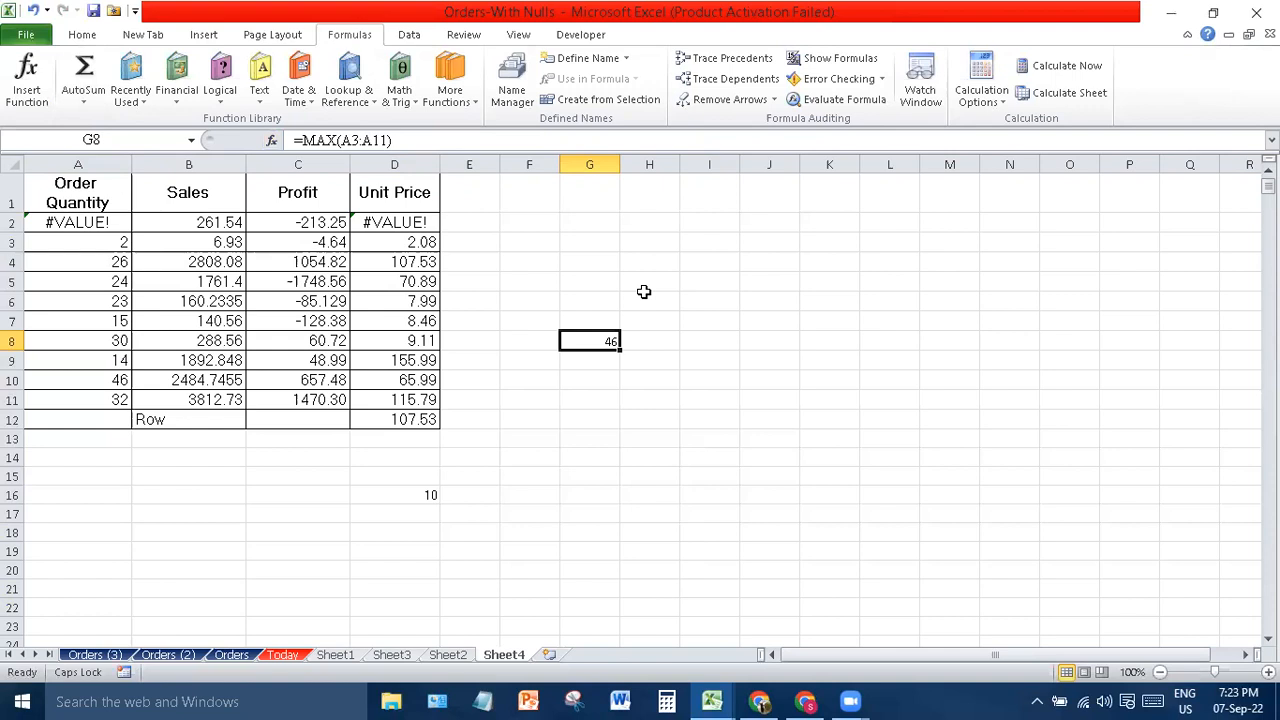
- Refresh all workbook data from the Data tools, then select H1:I6 and cell K7
{"action": "left_click", "coordinate": [788, 263]}
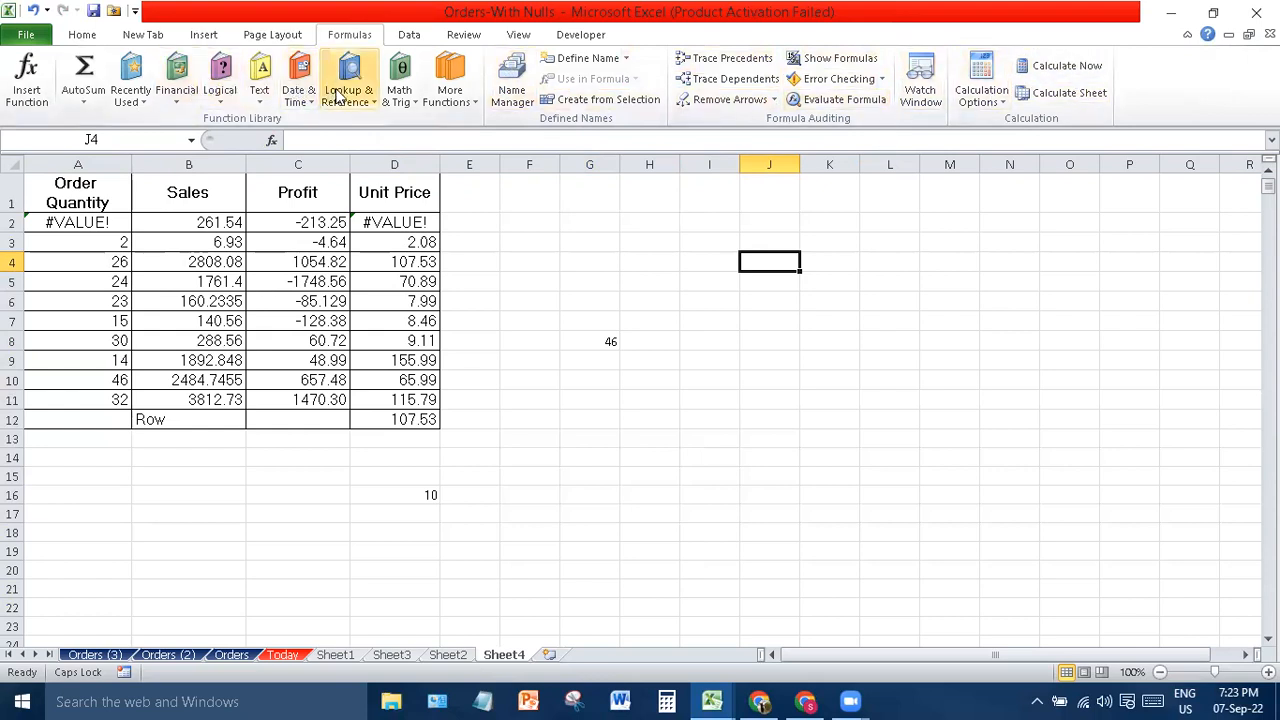
{"action": "left_click", "coordinate": [420, 35]}
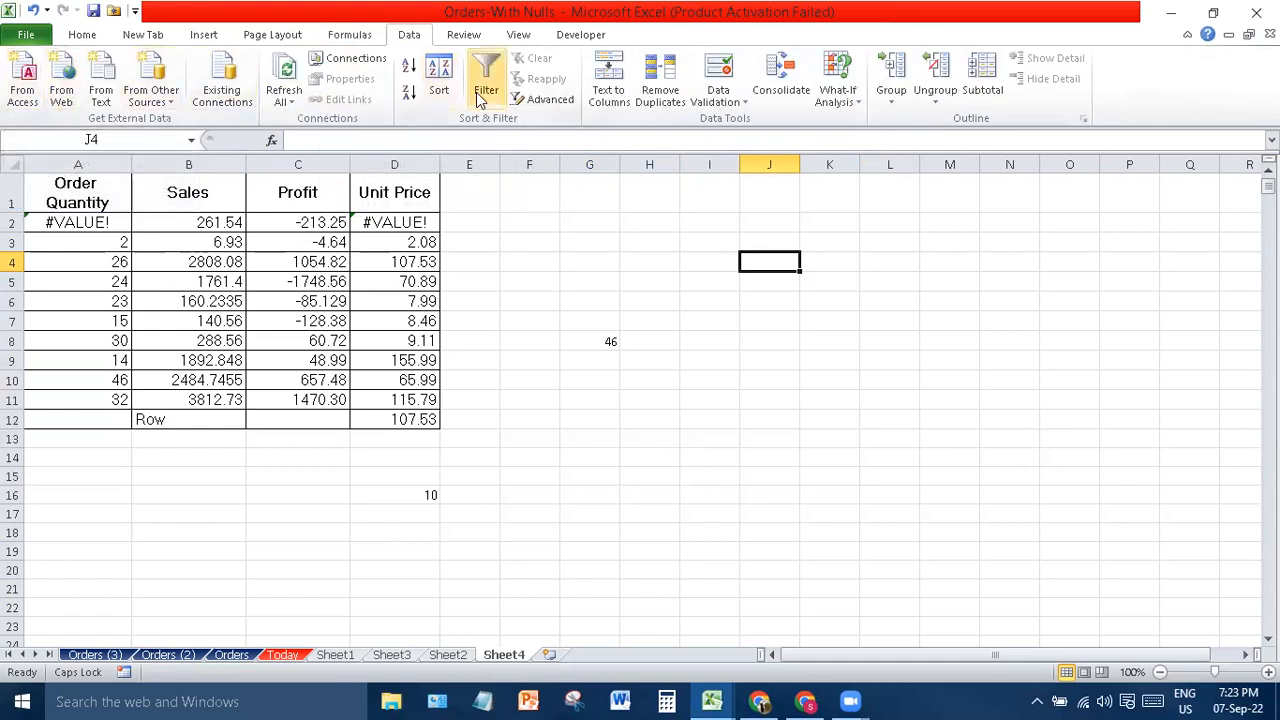
{"action": "left_click", "coordinate": [283, 98]}
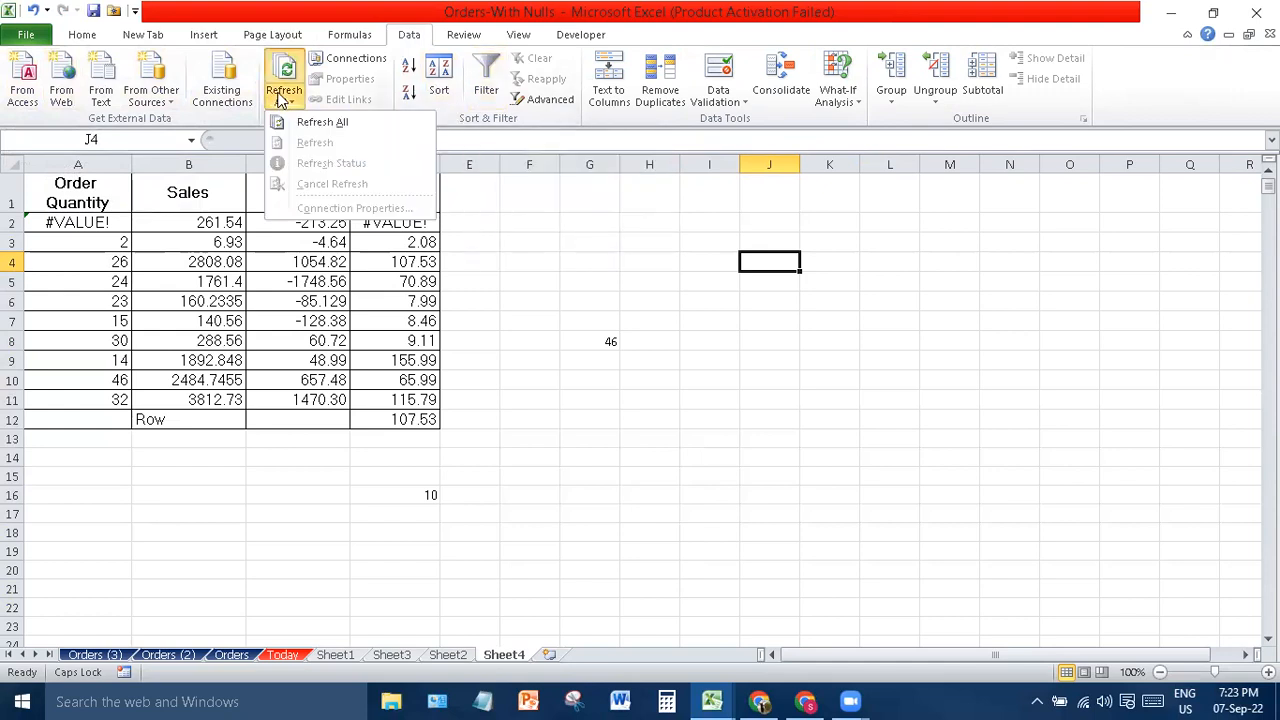
{"action": "left_click", "coordinate": [311, 126]}
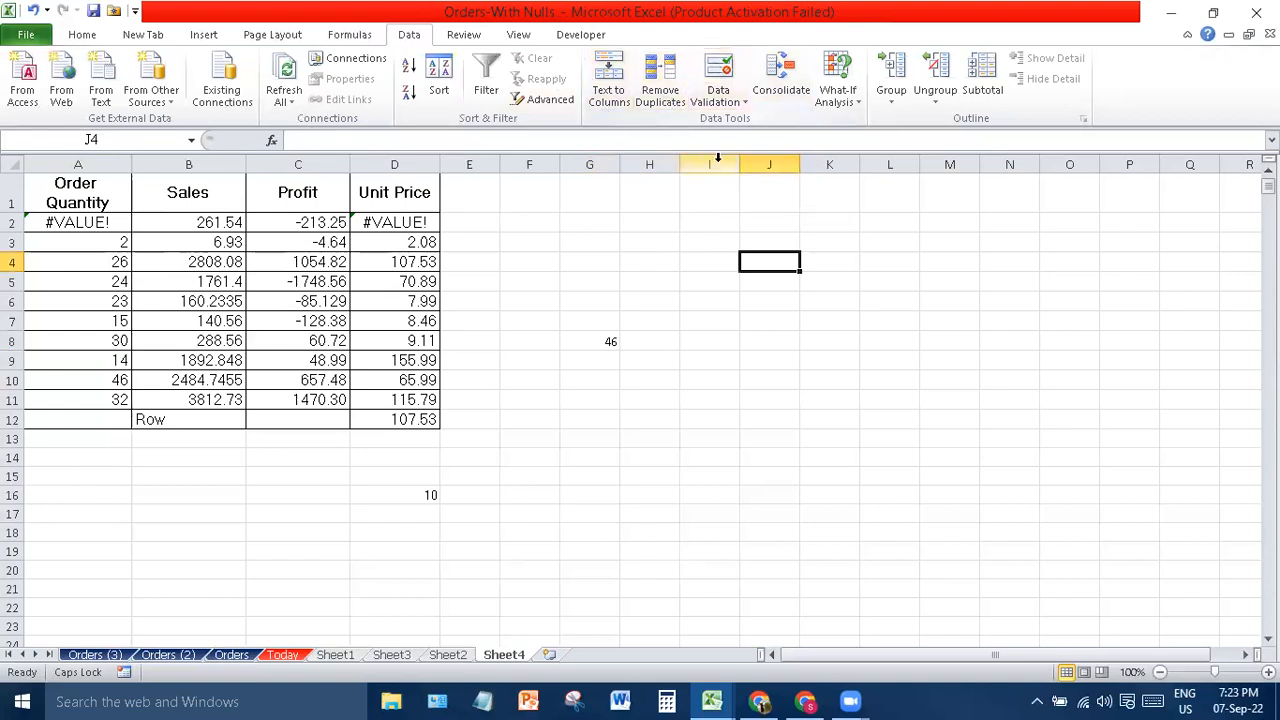
{"action": "left_click_drag", "start_coordinate": [664, 298], "coordinate": [709, 118]}
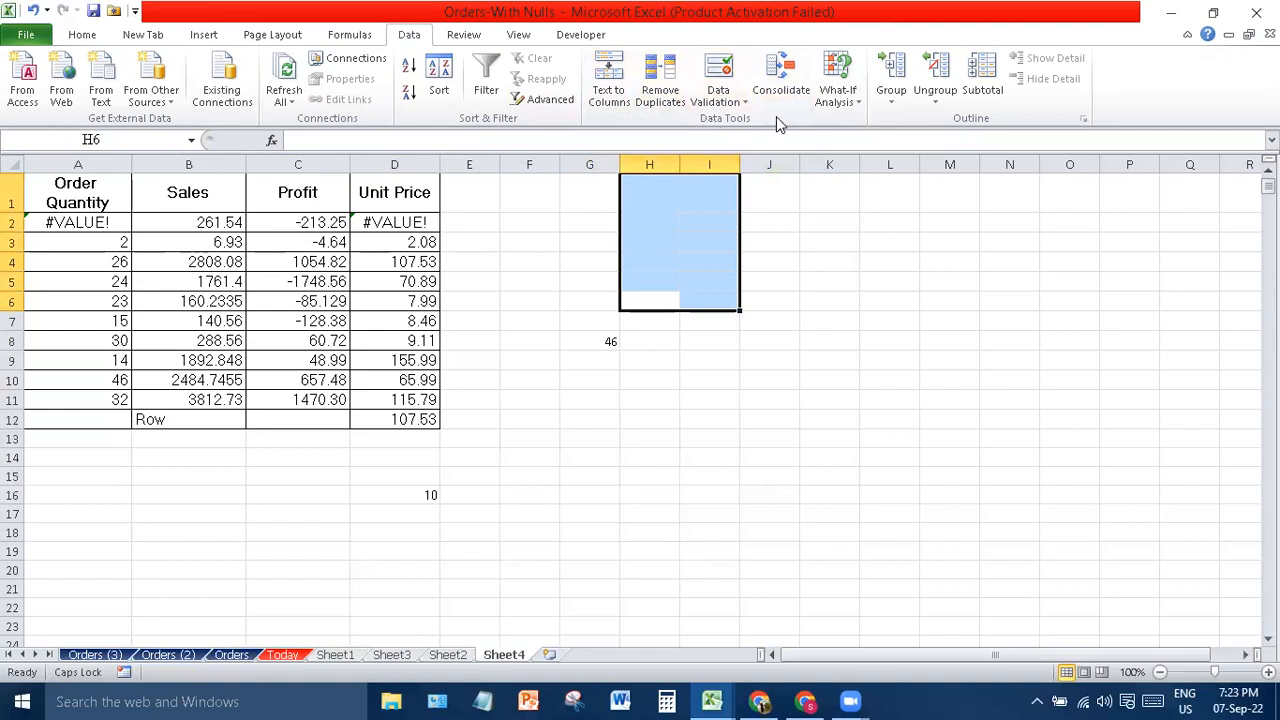
{"action": "left_click", "coordinate": [843, 323]}
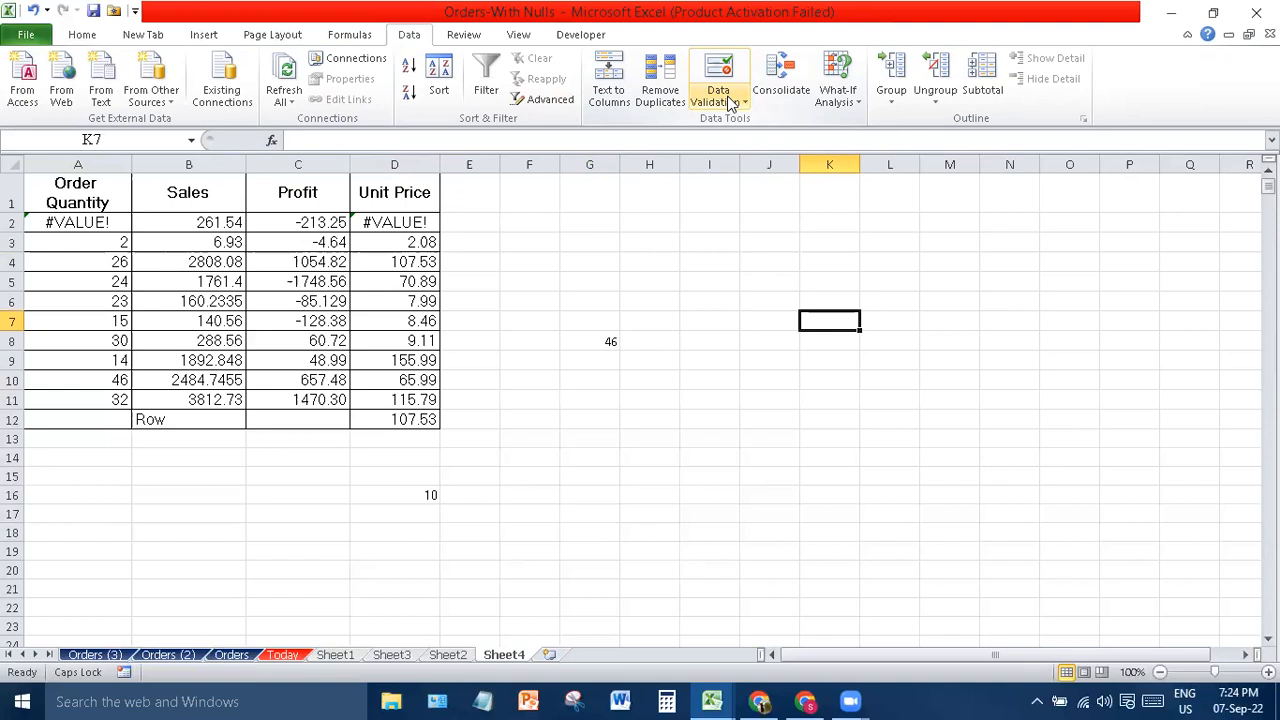
- Open the Data Validation settings, view the allowed value types, and close without changes
{"action": "right_click", "coordinate": [733, 104]}
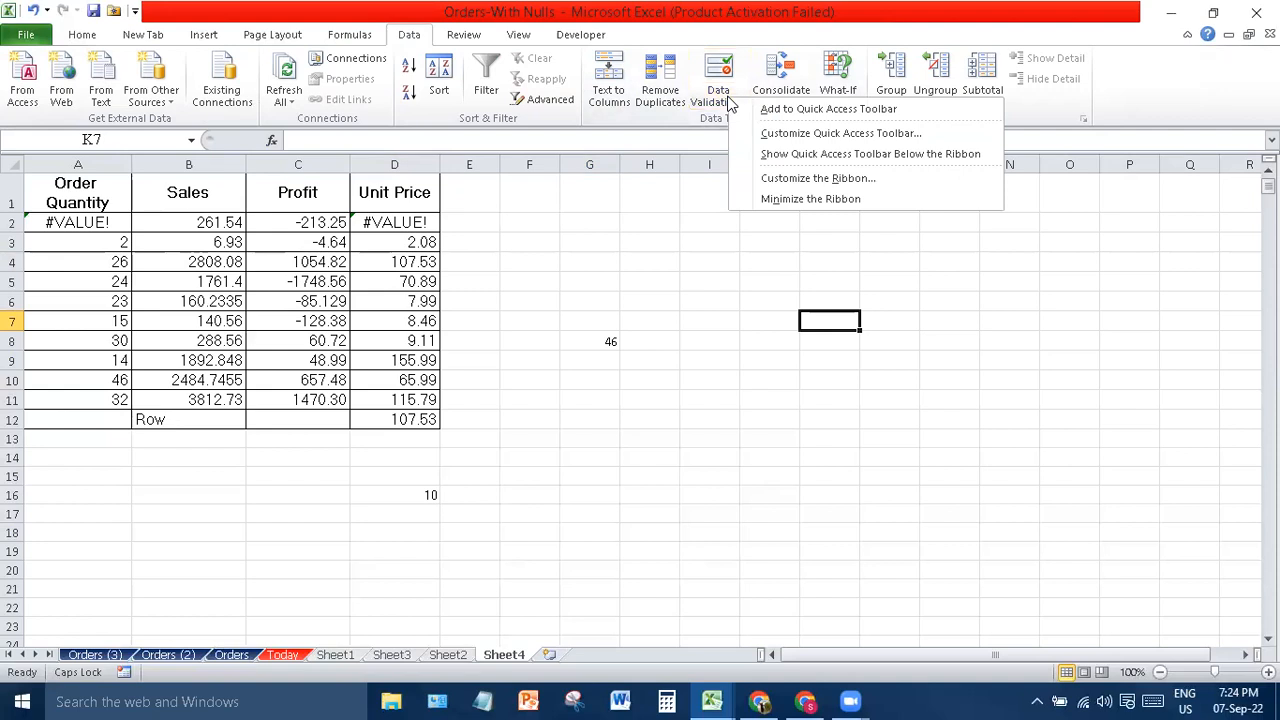
{"action": "left_click", "coordinate": [708, 106]}
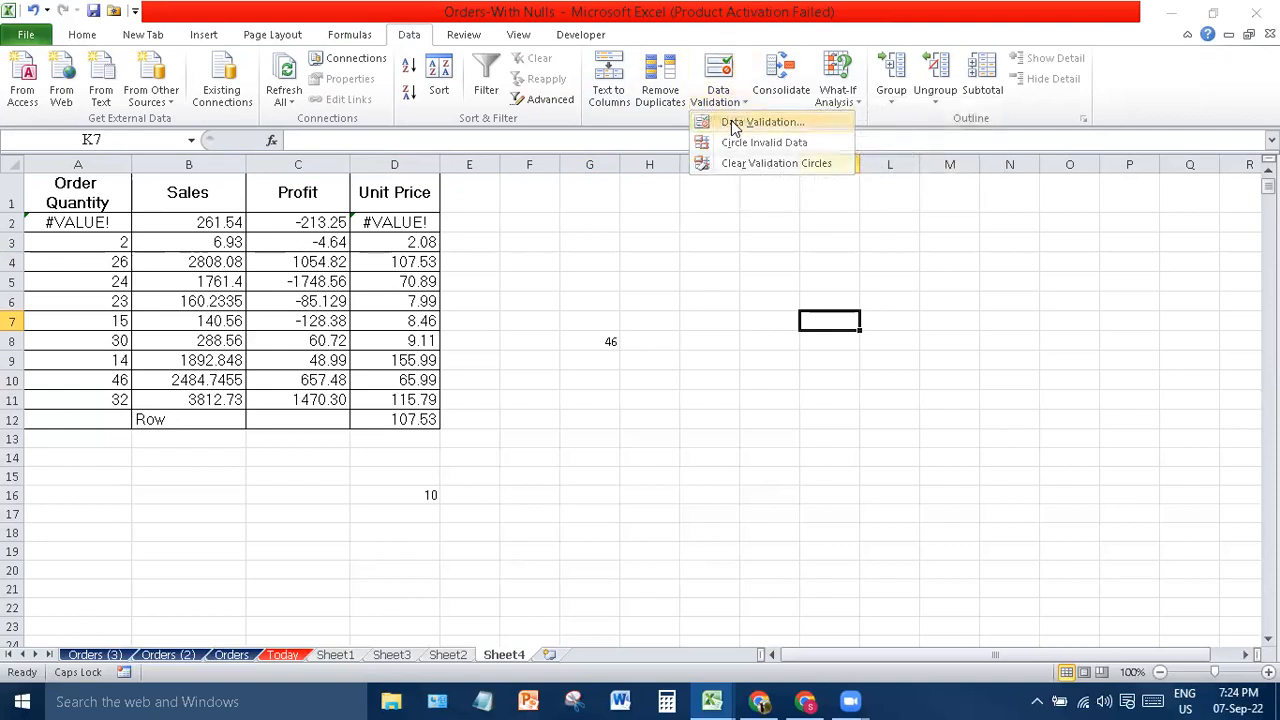
{"action": "left_click", "coordinate": [731, 121]}
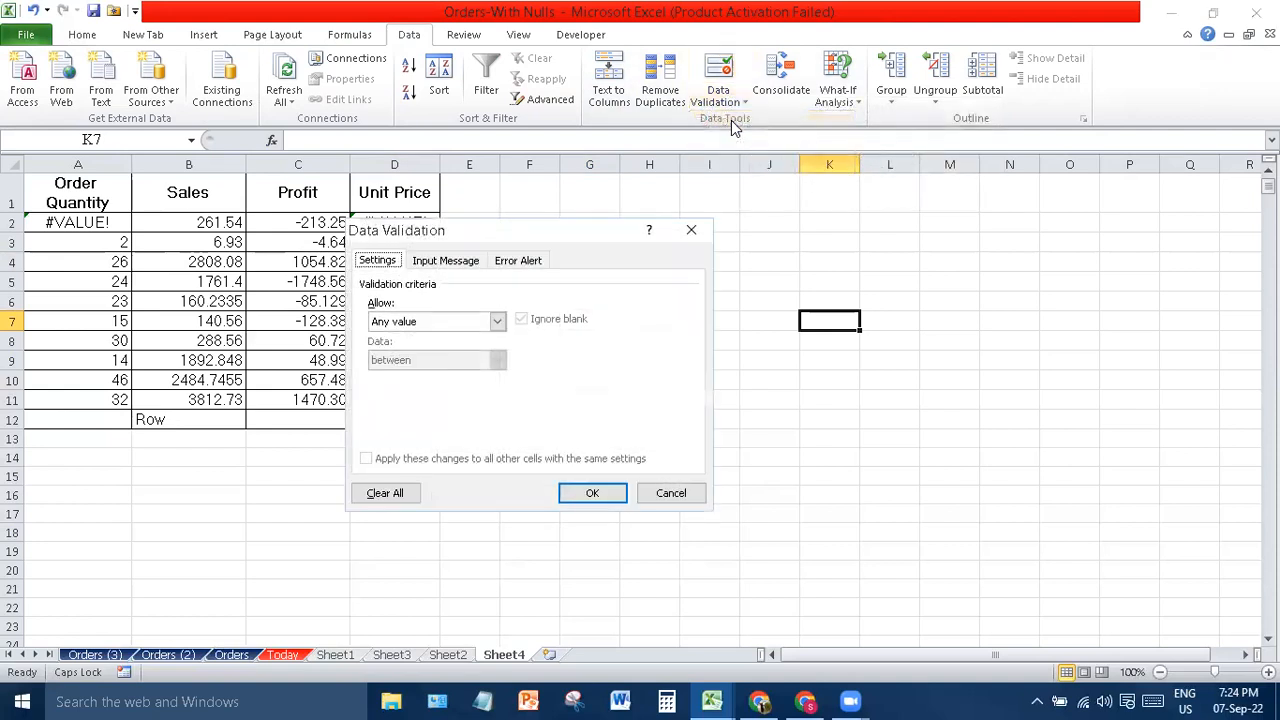
{"action": "left_click", "coordinate": [497, 322]}
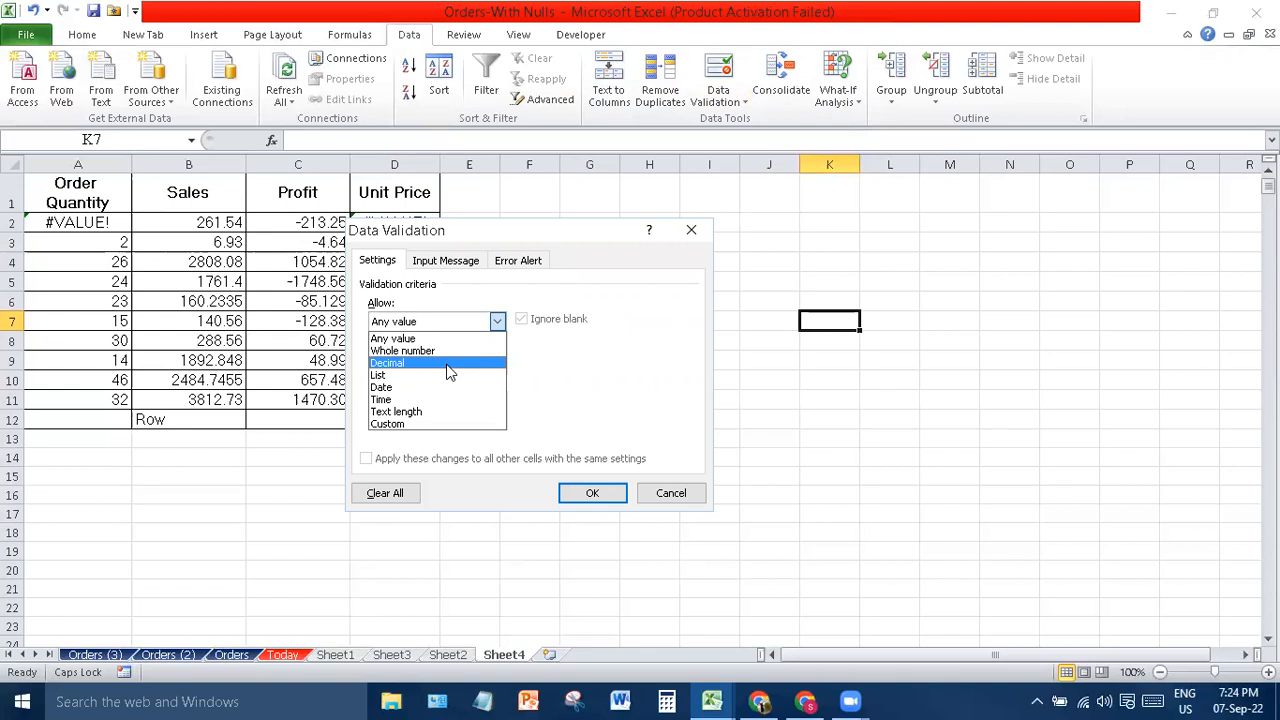
{"action": "left_click", "coordinate": [592, 494]}
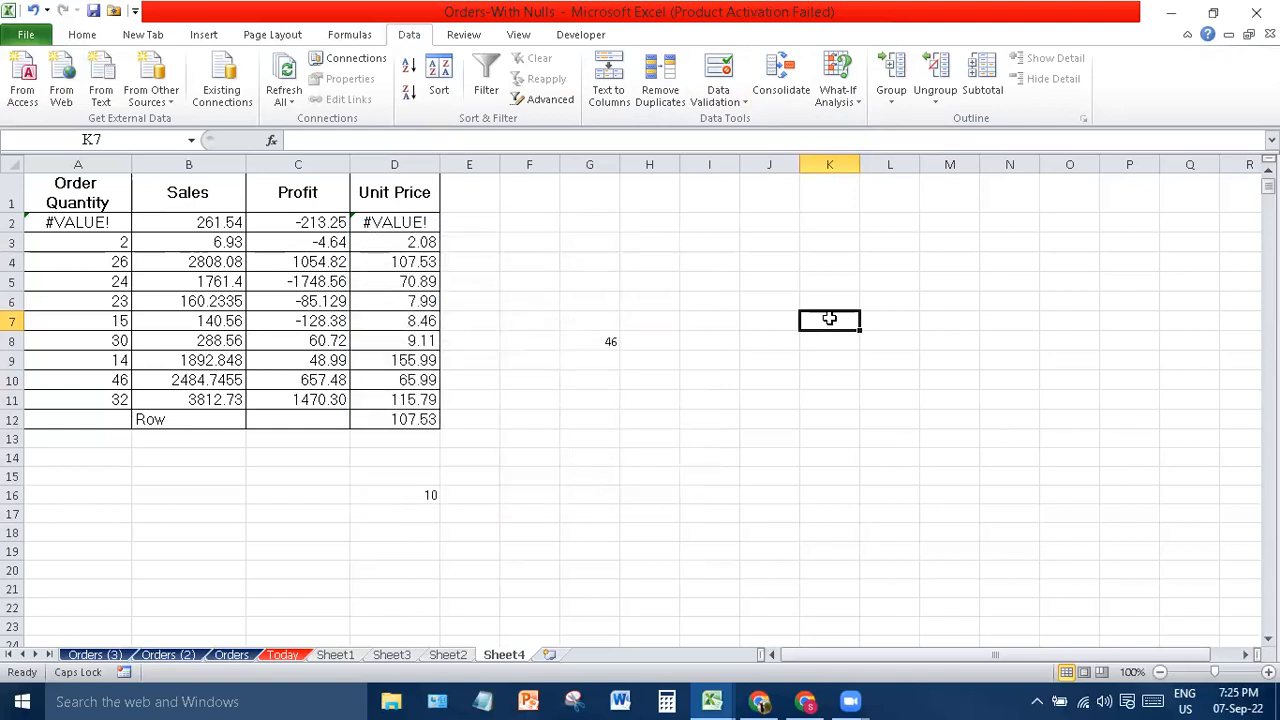
- Enter 123 in K7, then select the whole of column E
{"action": "type", "text": "123"}
{"action": "key", "text": "Return"}
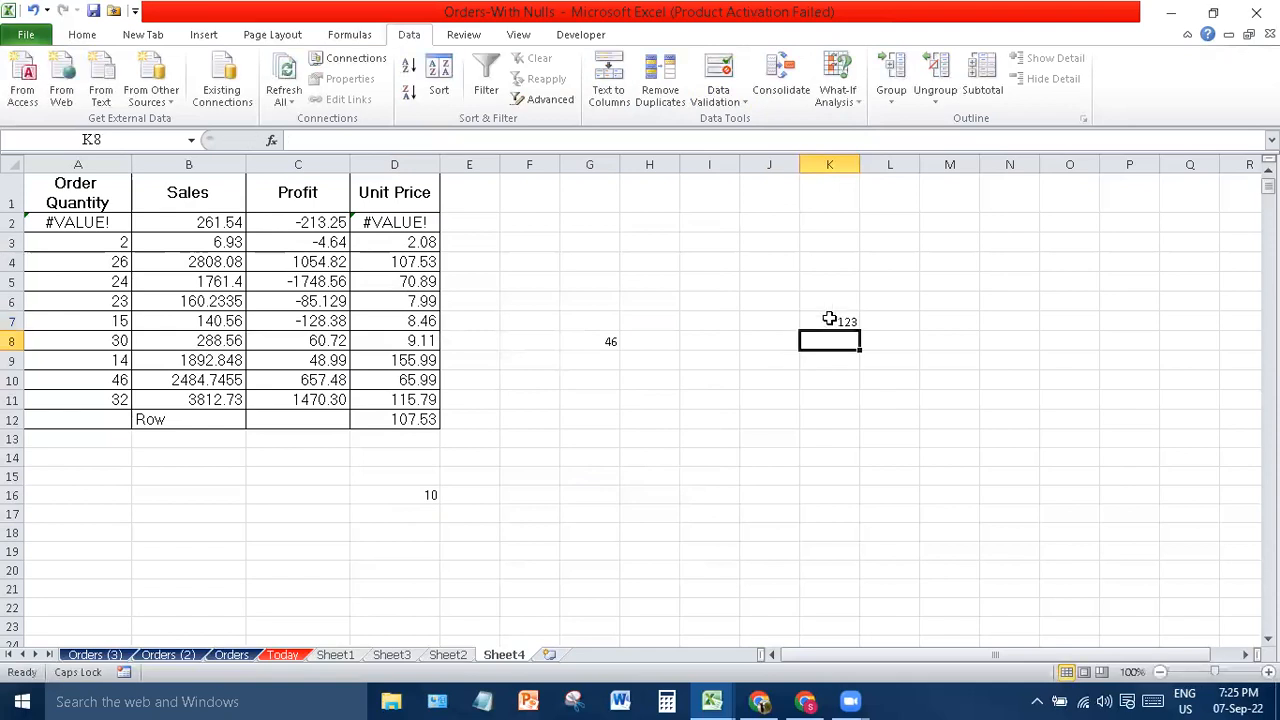
{"action": "left_click", "coordinate": [616, 284]}
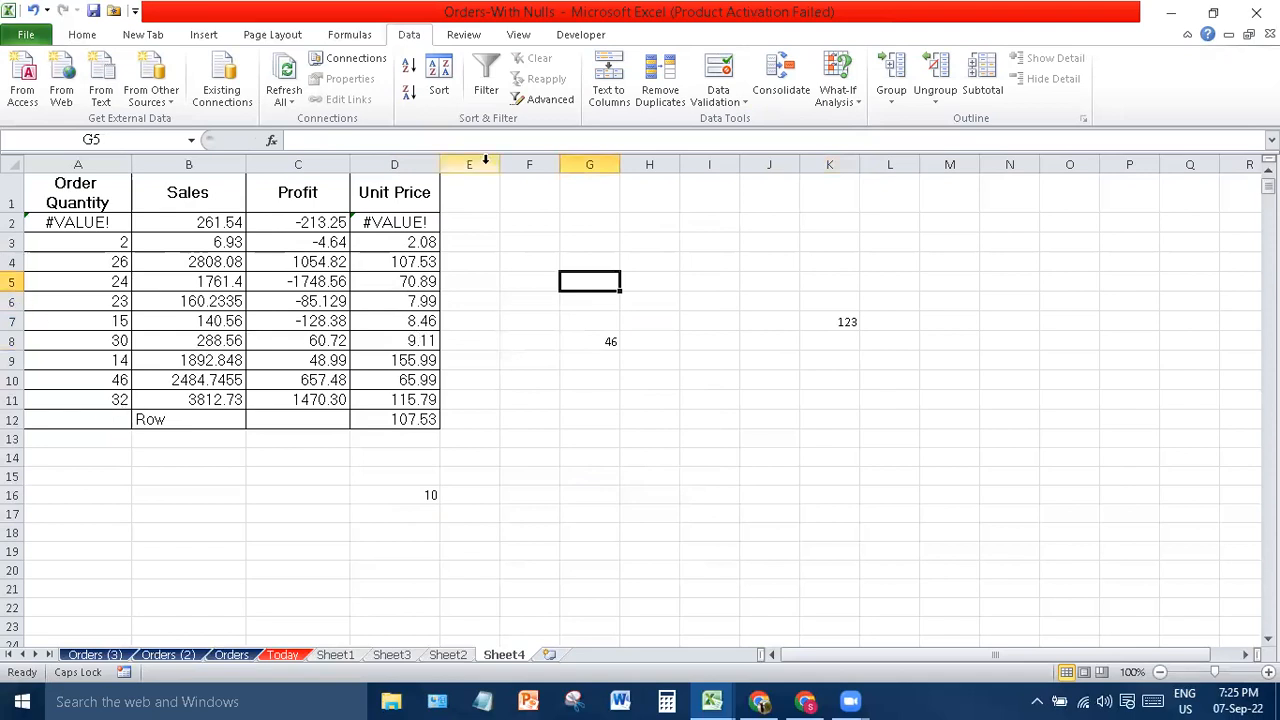
{"action": "left_click_drag", "start_coordinate": [423, 222], "coordinate": [511, 258]}
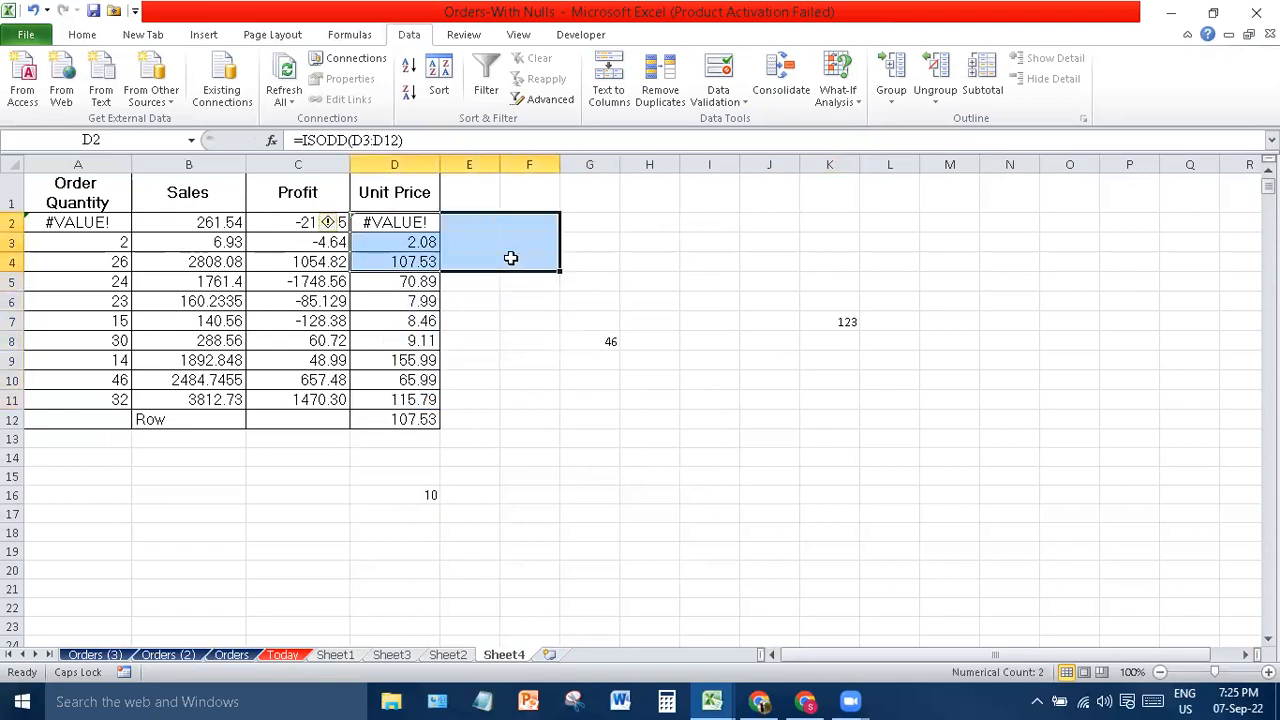
{"action": "left_click", "coordinate": [484, 242]}
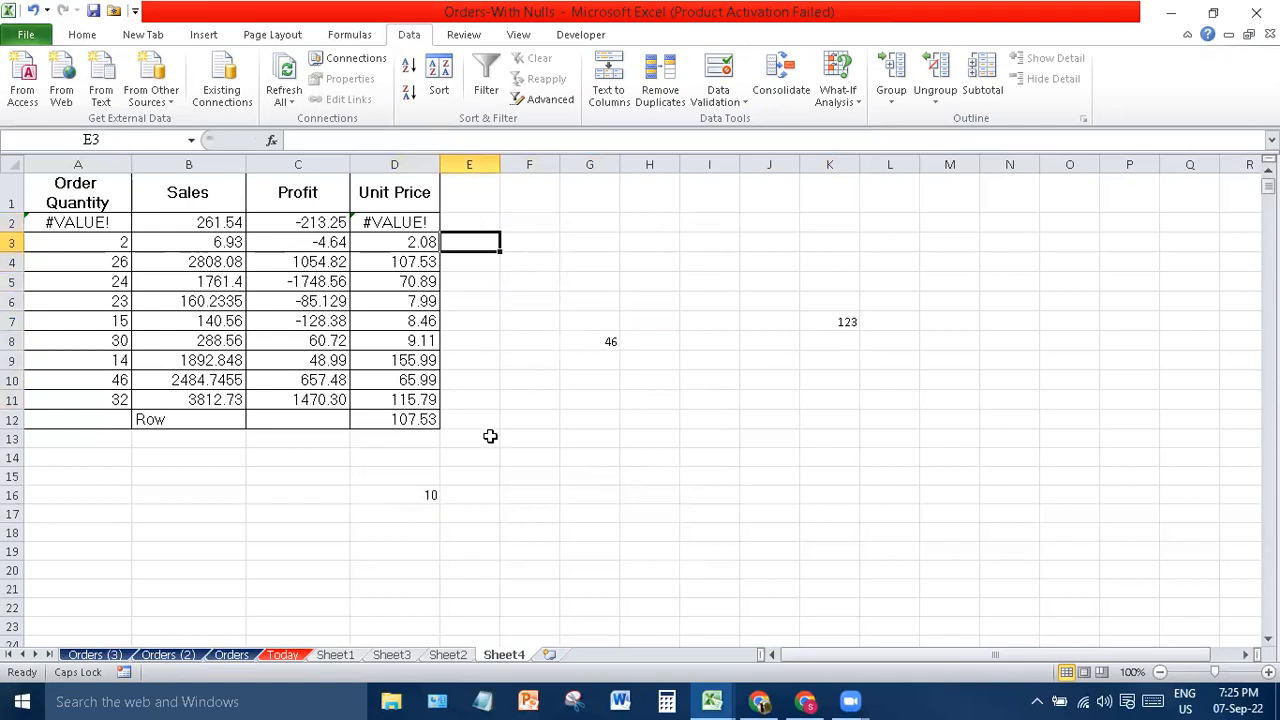
{"action": "left_click_drag", "start_coordinate": [529, 263], "coordinate": [471, 223]}
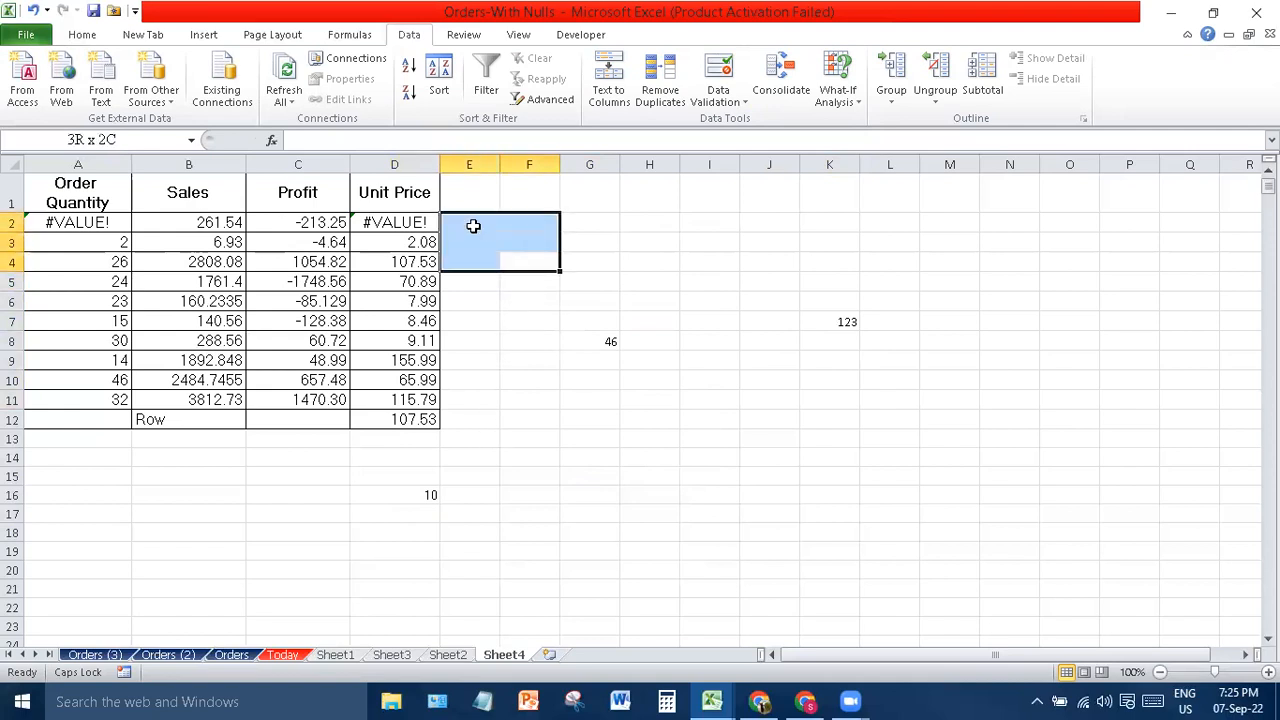
{"action": "left_click", "coordinate": [472, 164]}
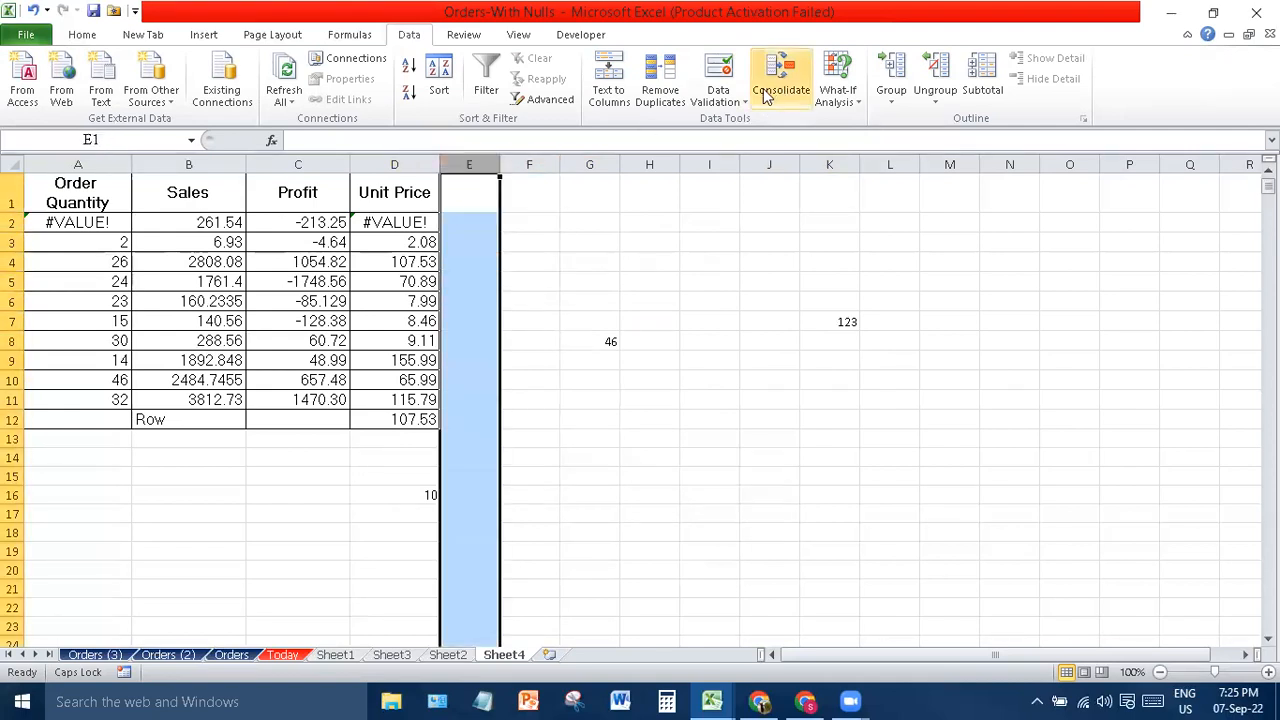
- Start a Data Validation rule for column E allowing Date values with the between condition
{"action": "left_click", "coordinate": [727, 98]}
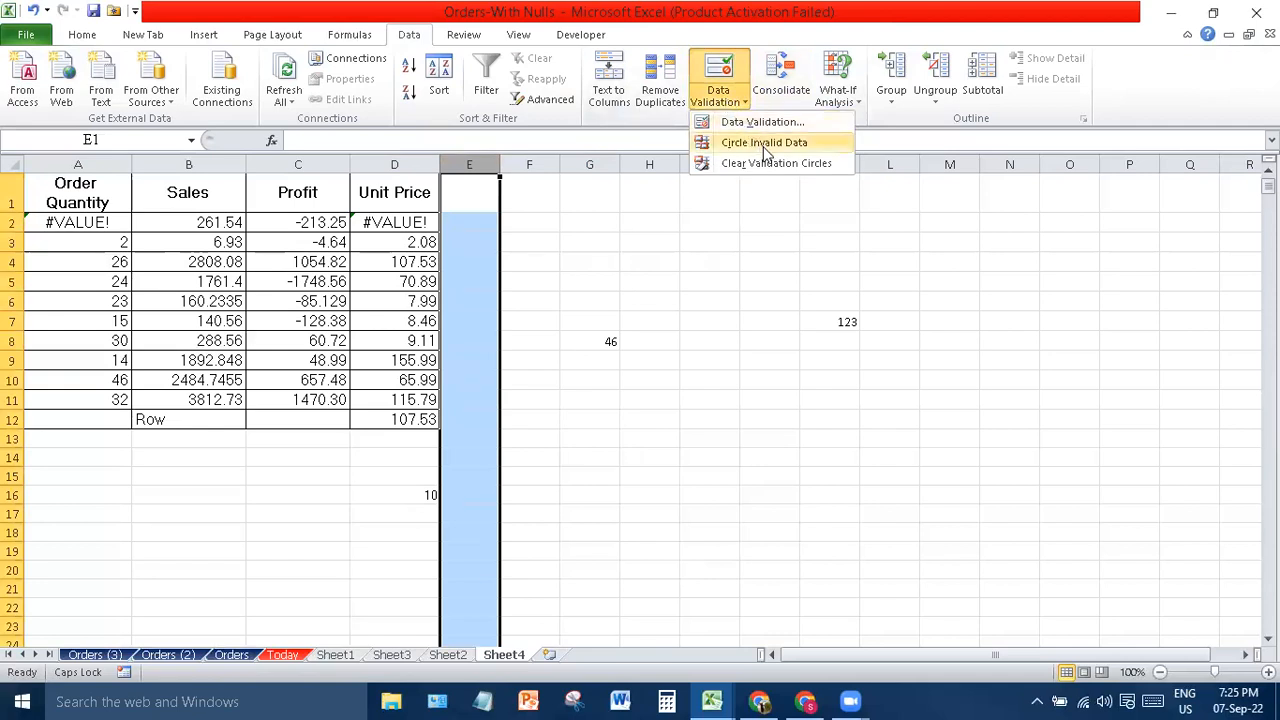
{"action": "left_click", "coordinate": [765, 124]}
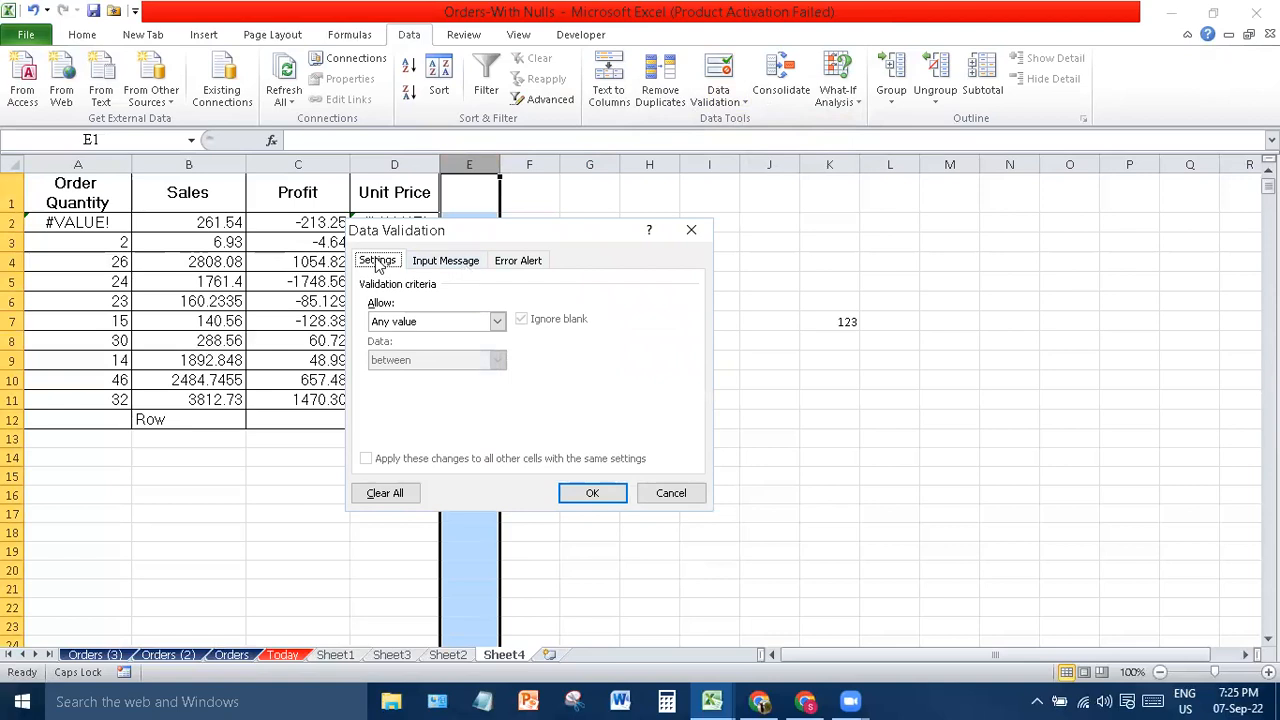
{"action": "left_click", "coordinate": [496, 321]}
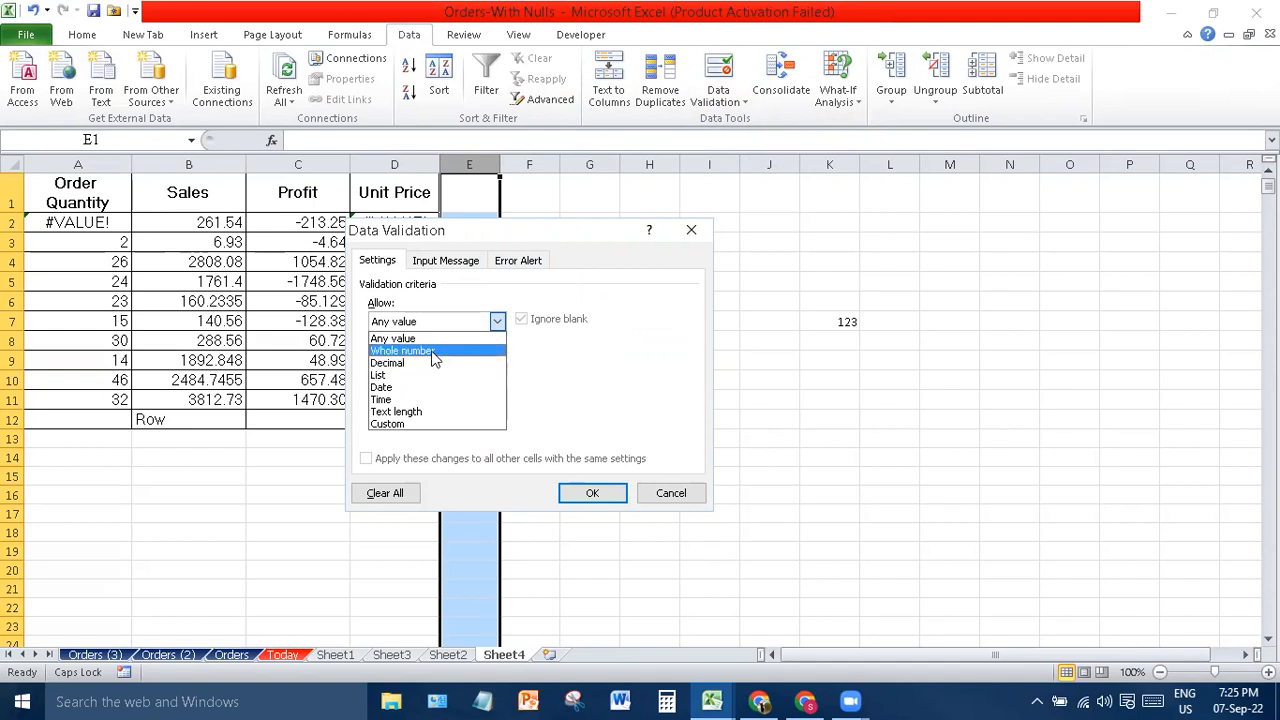
{"action": "left_click", "coordinate": [380, 388]}
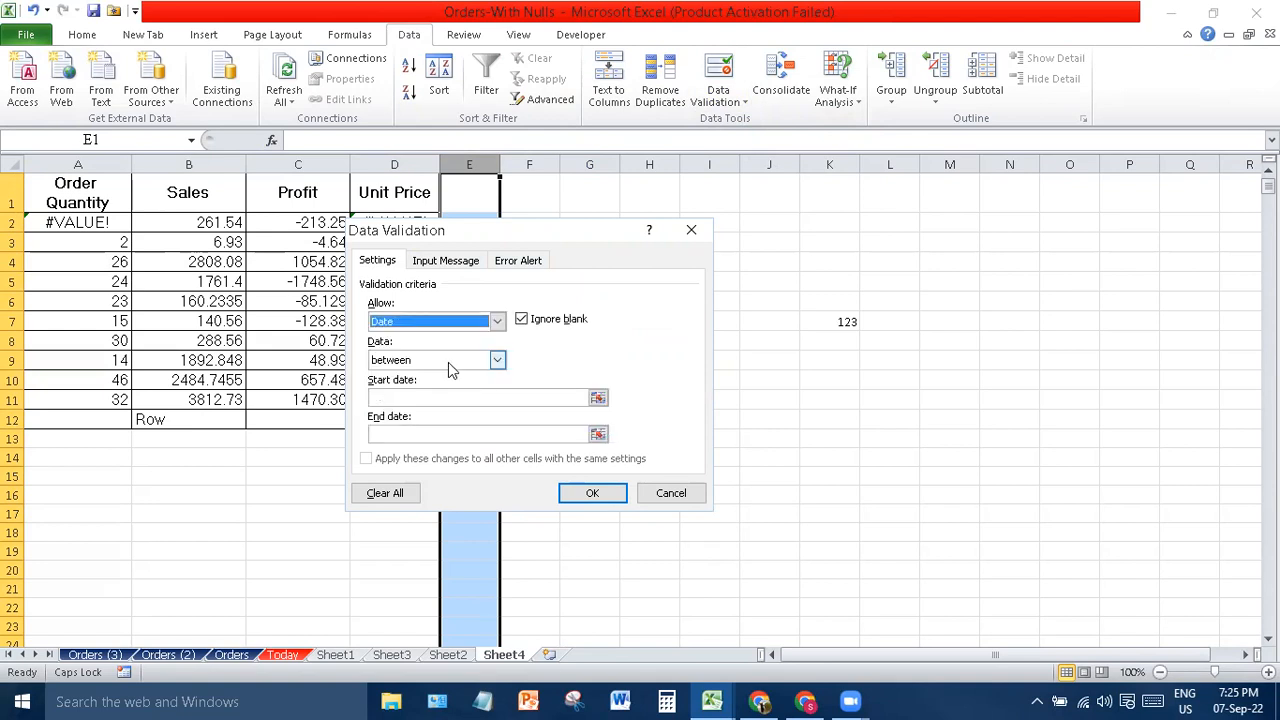
{"action": "left_click", "coordinate": [497, 360]}
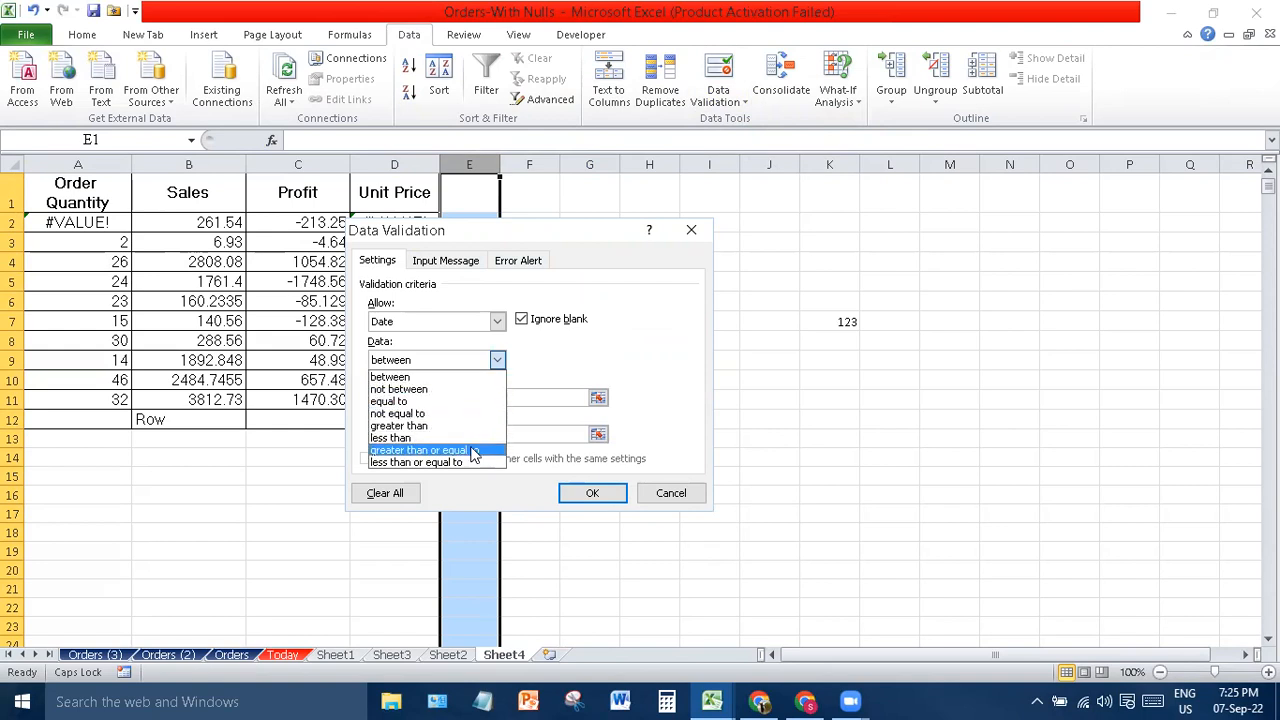
{"action": "left_click", "coordinate": [477, 379]}
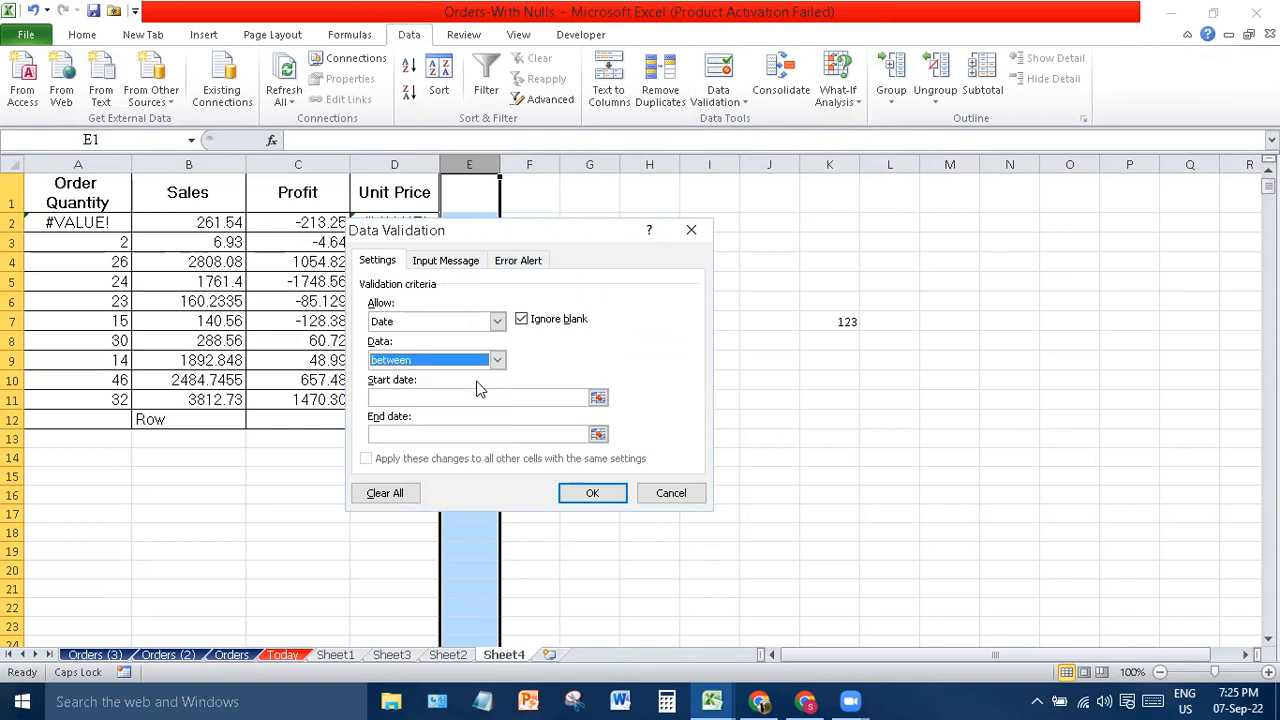
- Enter 07/01/2021 as the start date and 30/06/2022 as the end date
{"action": "left_click", "coordinate": [526, 400]}
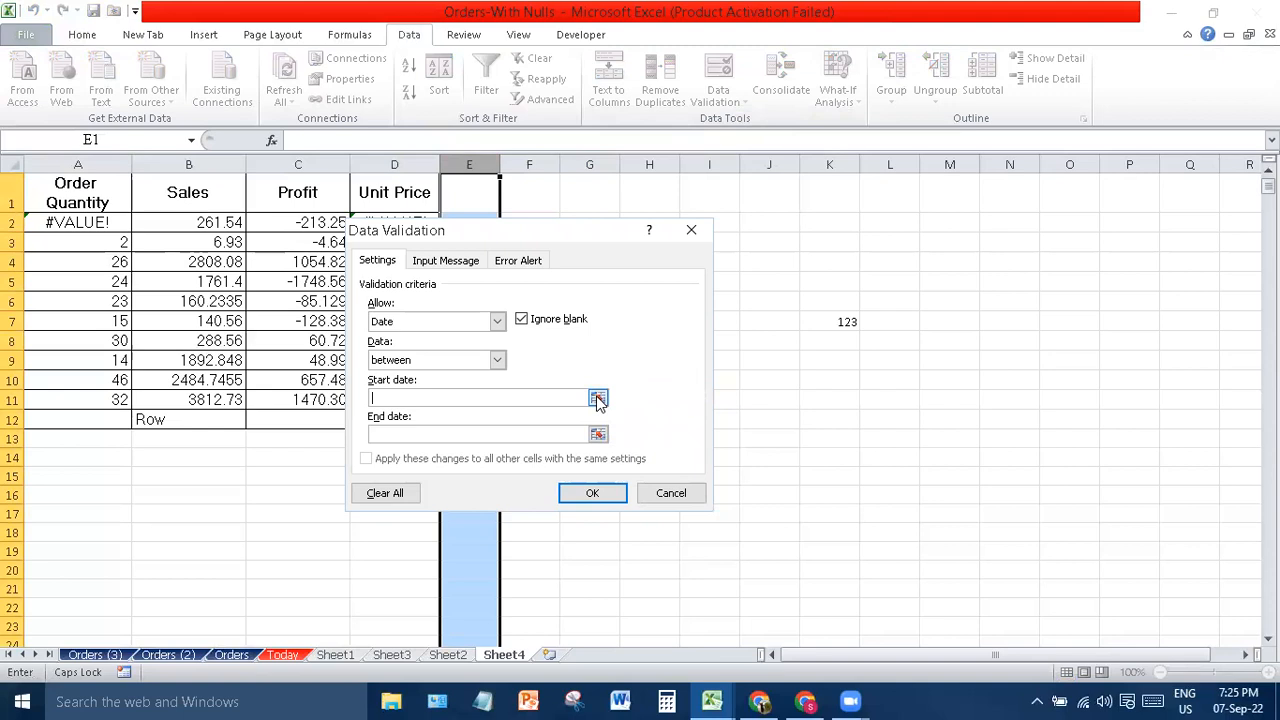
{"action": "type", "text": "07/0"}
{"action": "key", "text": "BackSpace"}
{"action": "key", "text": "BackSpace"}
{"action": "key", "text": "BackSpace"}
{"action": "type", "text": "7/01/2021"}
{"action": "left_click", "coordinate": [528, 434]}
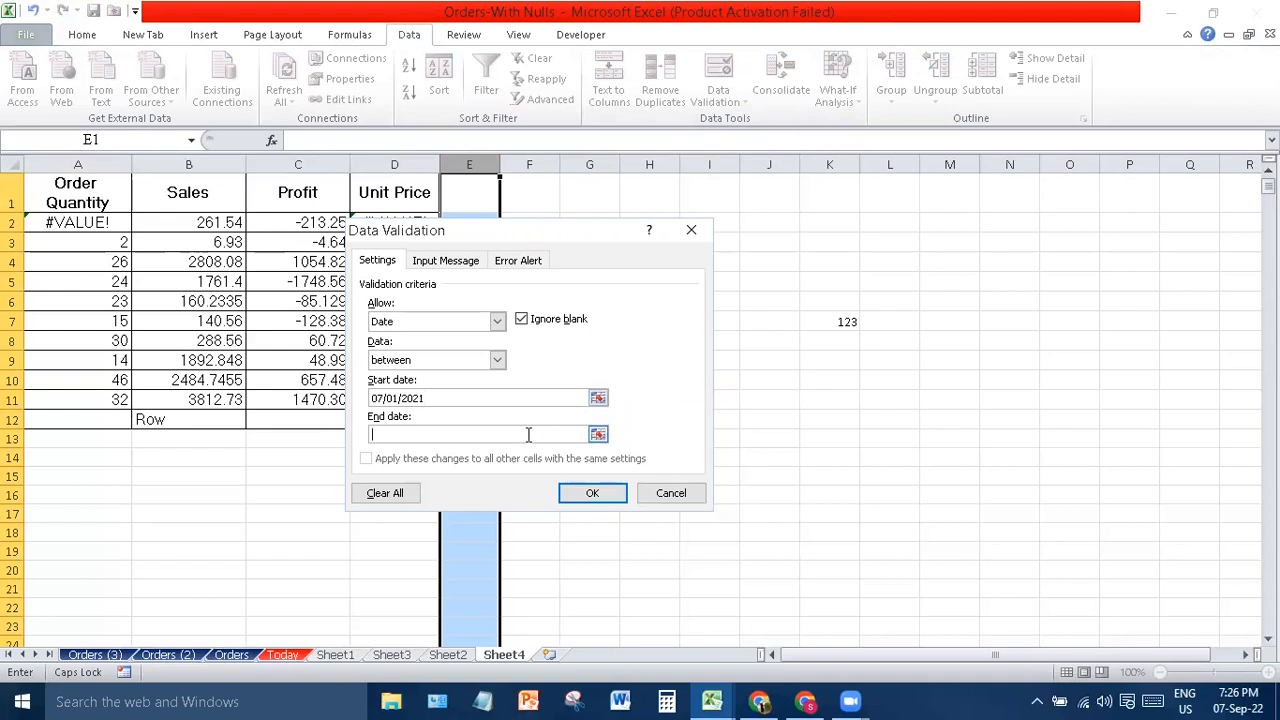
{"action": "type", "text": "30/06/2022"}
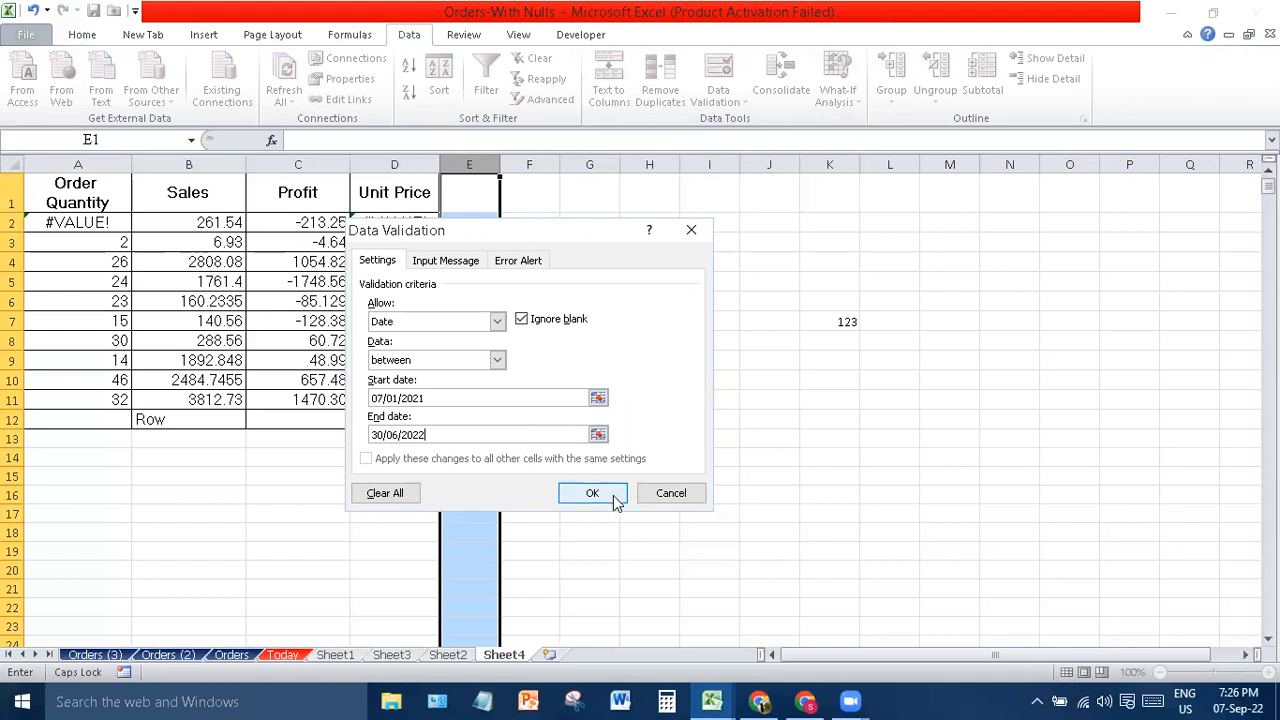
{"action": "left_click", "coordinate": [450, 262]}
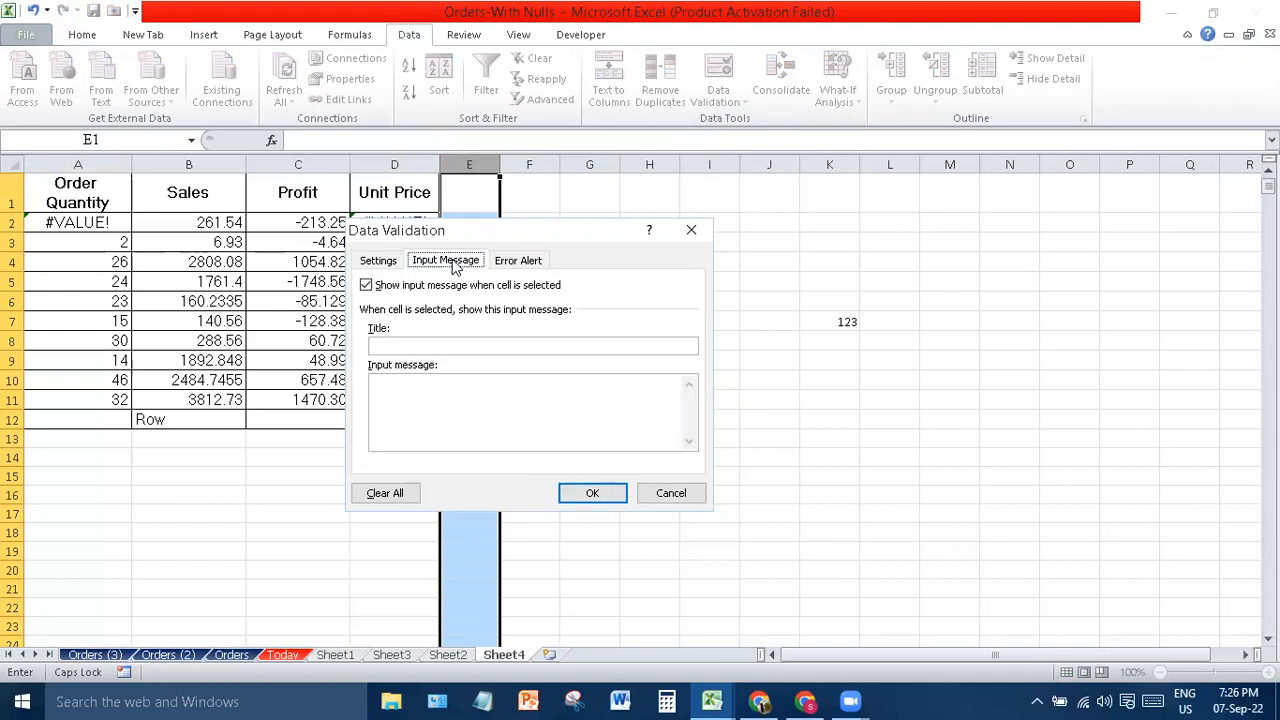
- Set the input message title to 'INSERT DATE OF TAX RETURN FILING' and message 'JUST DATE'
{"action": "left_click", "coordinate": [476, 344]}
{"action": "type", "text": "INSERT"}
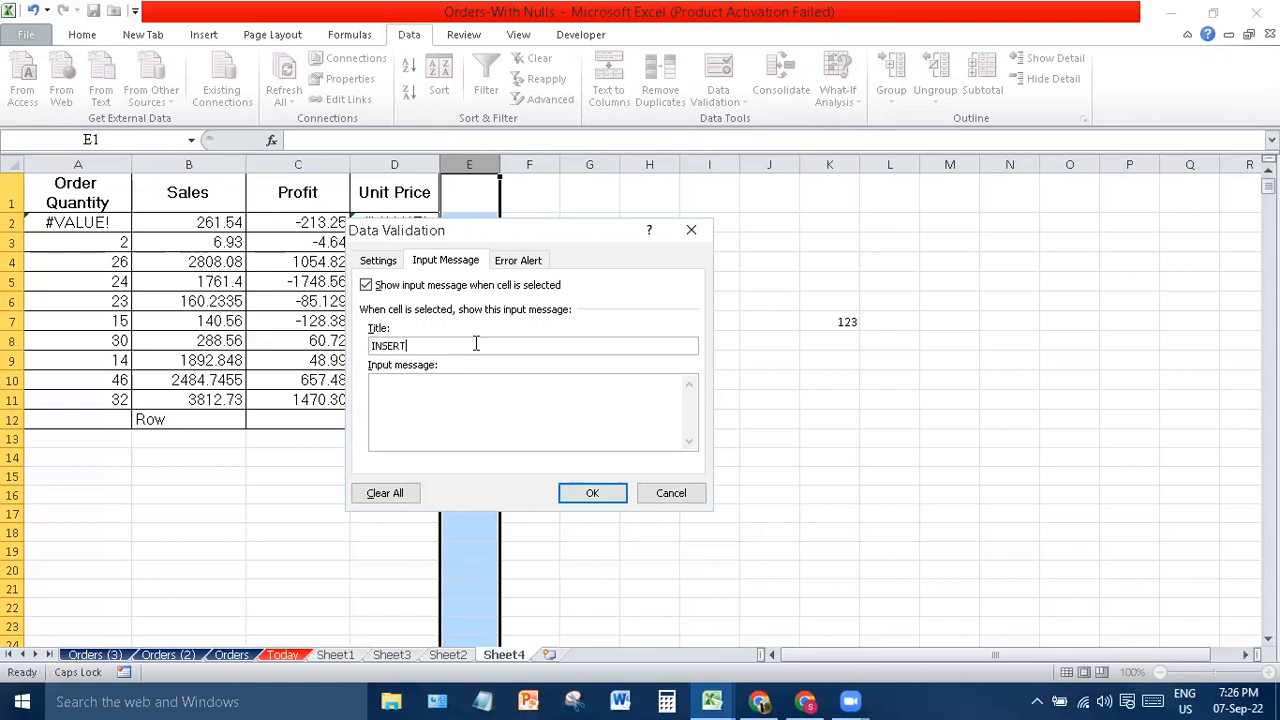
{"action": "type", "text": " DATE OF TAX RETURN FILING"}
{"action": "left_click", "coordinate": [571, 412]}
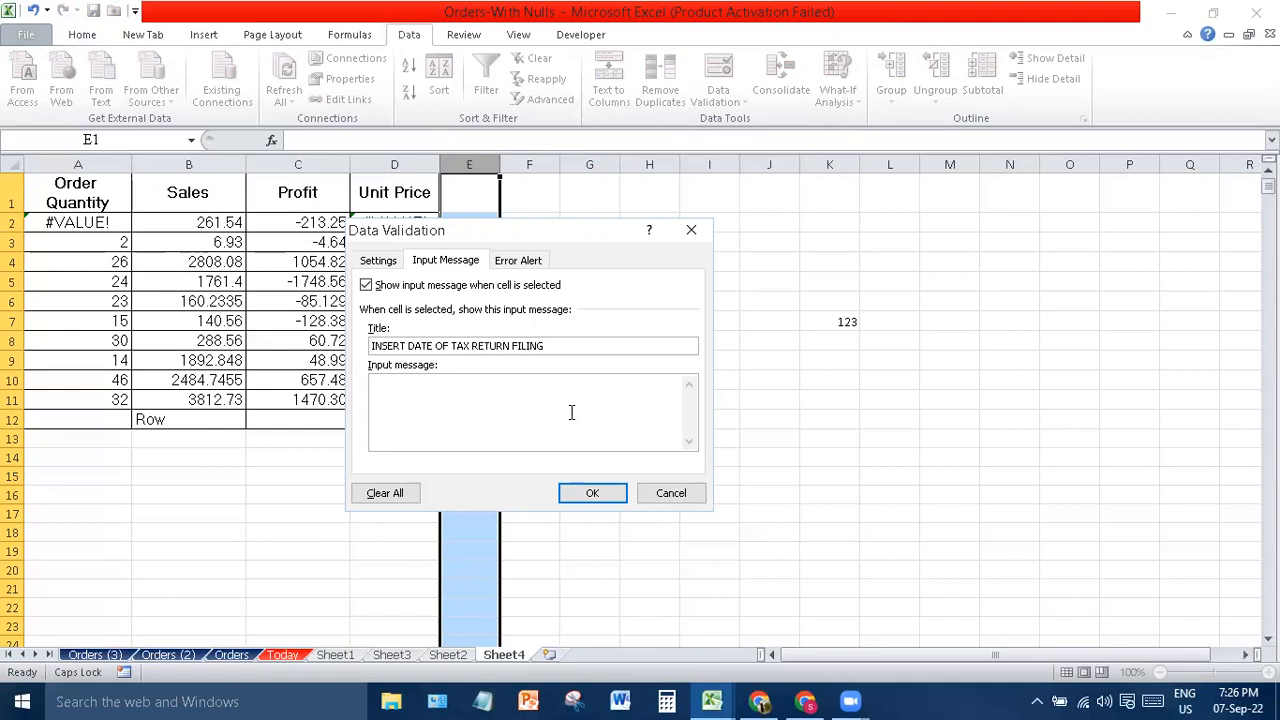
{"action": "type", "text": "JUST DATE"}
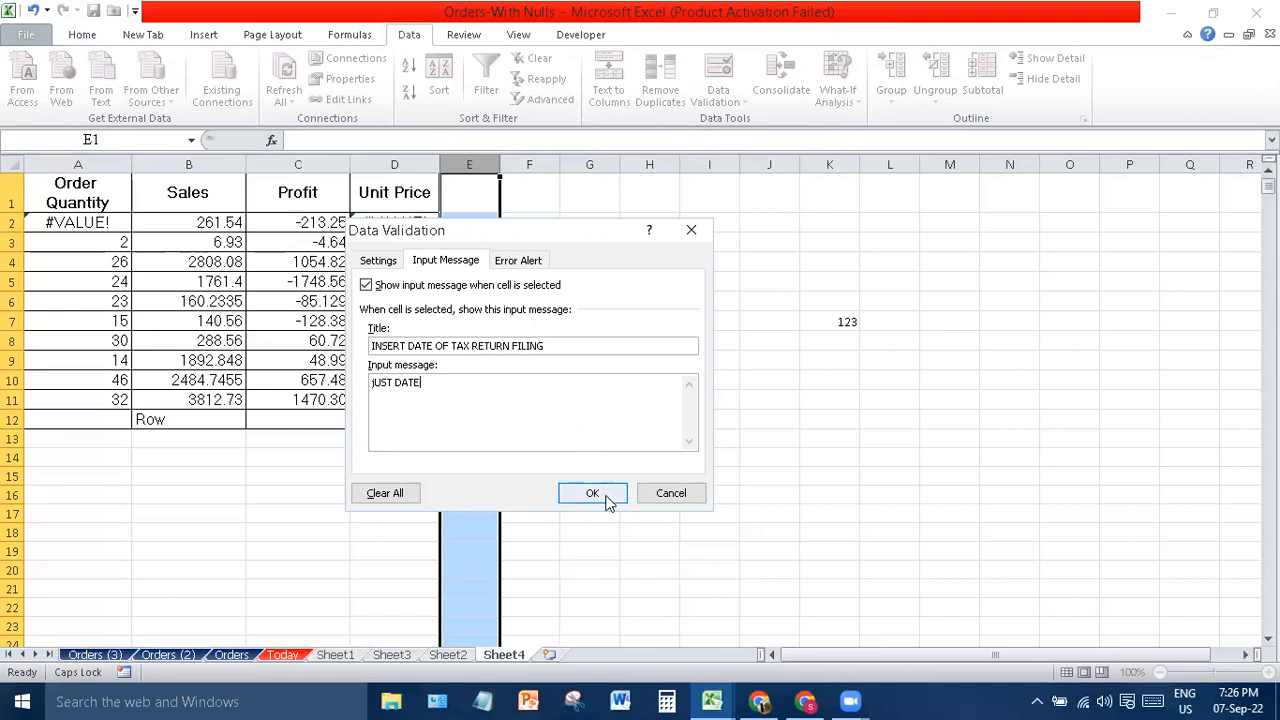
- Give the error alert the Stop style and the title 'STOP'
{"action": "left_click", "coordinate": [522, 261]}
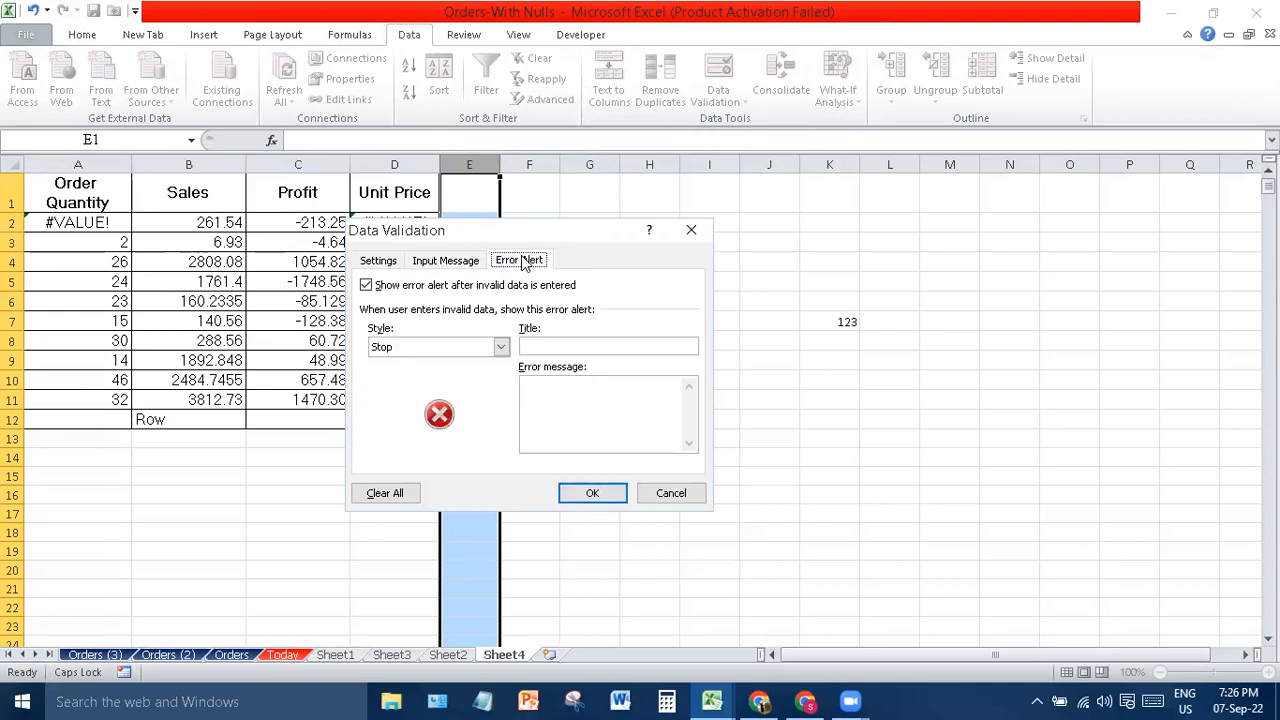
{"action": "left_click", "coordinate": [501, 347]}
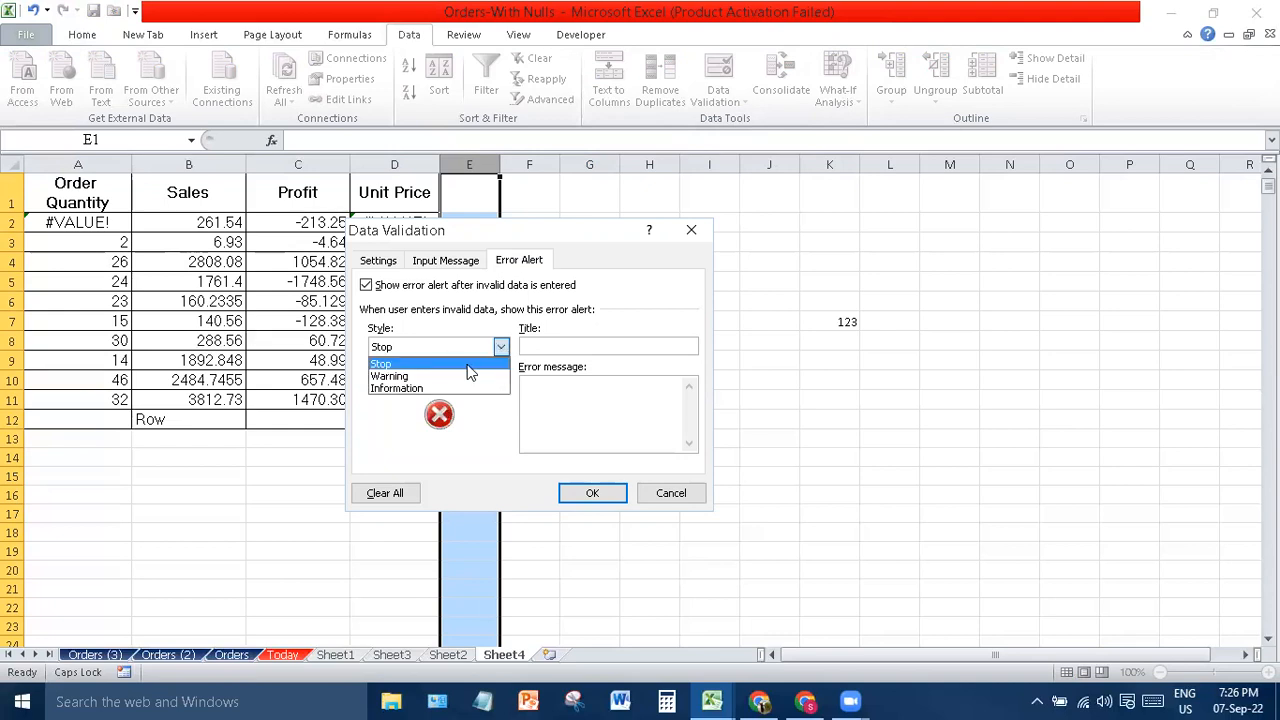
{"action": "left_click", "coordinate": [463, 366]}
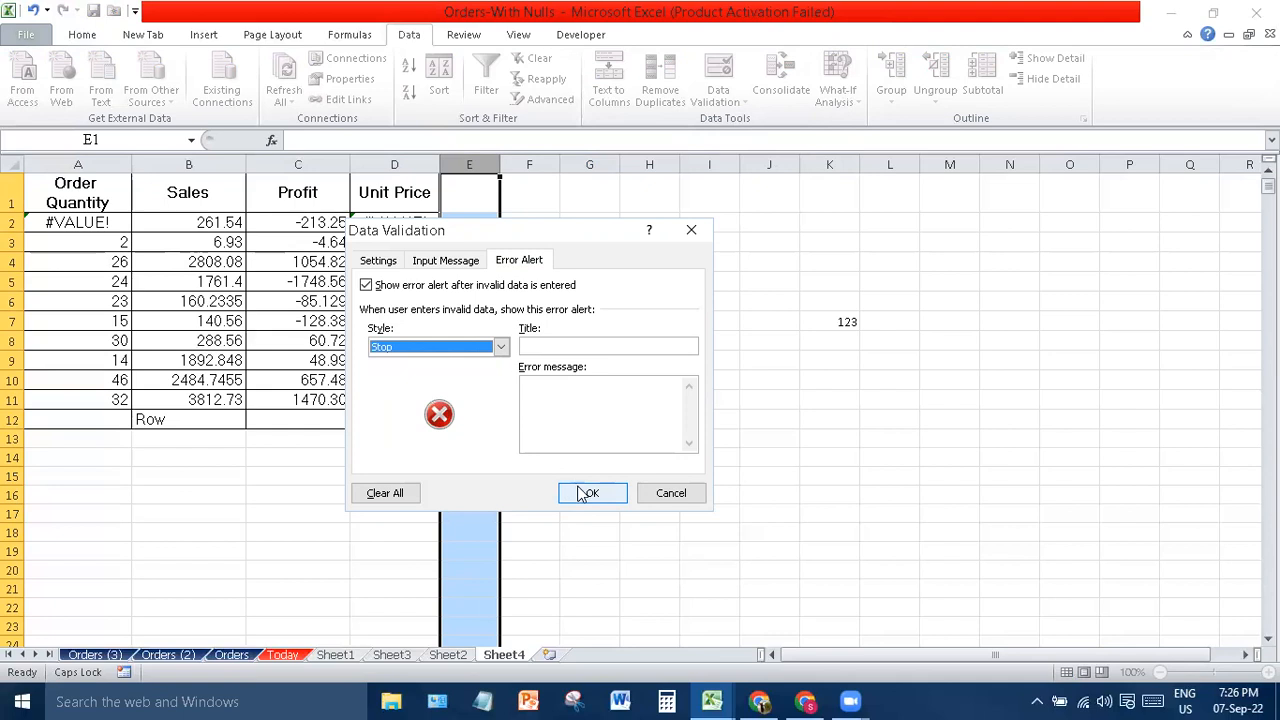
{"action": "left_click", "coordinate": [590, 344]}
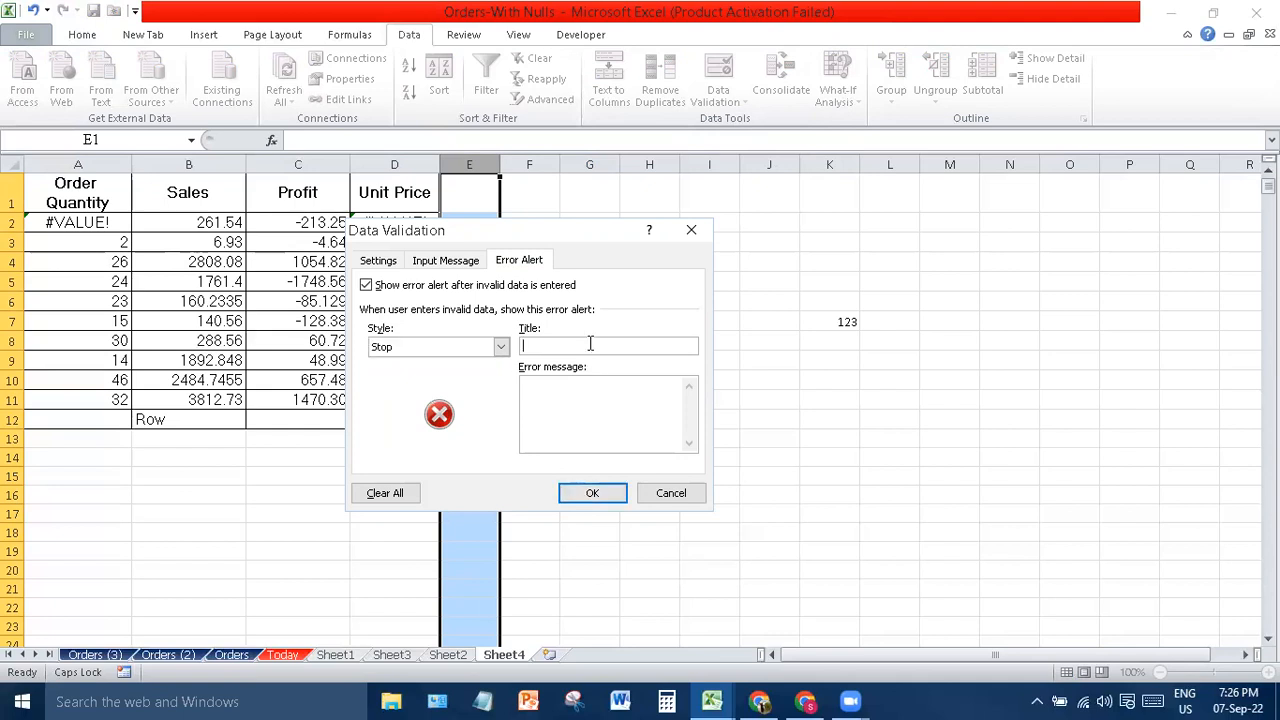
{"action": "type", "text": "STOP"}
- Apply the rule, then test it by entering 09/07/2020 in E4 and cancelling the STOP alert
{"action": "left_click", "coordinate": [604, 491]}
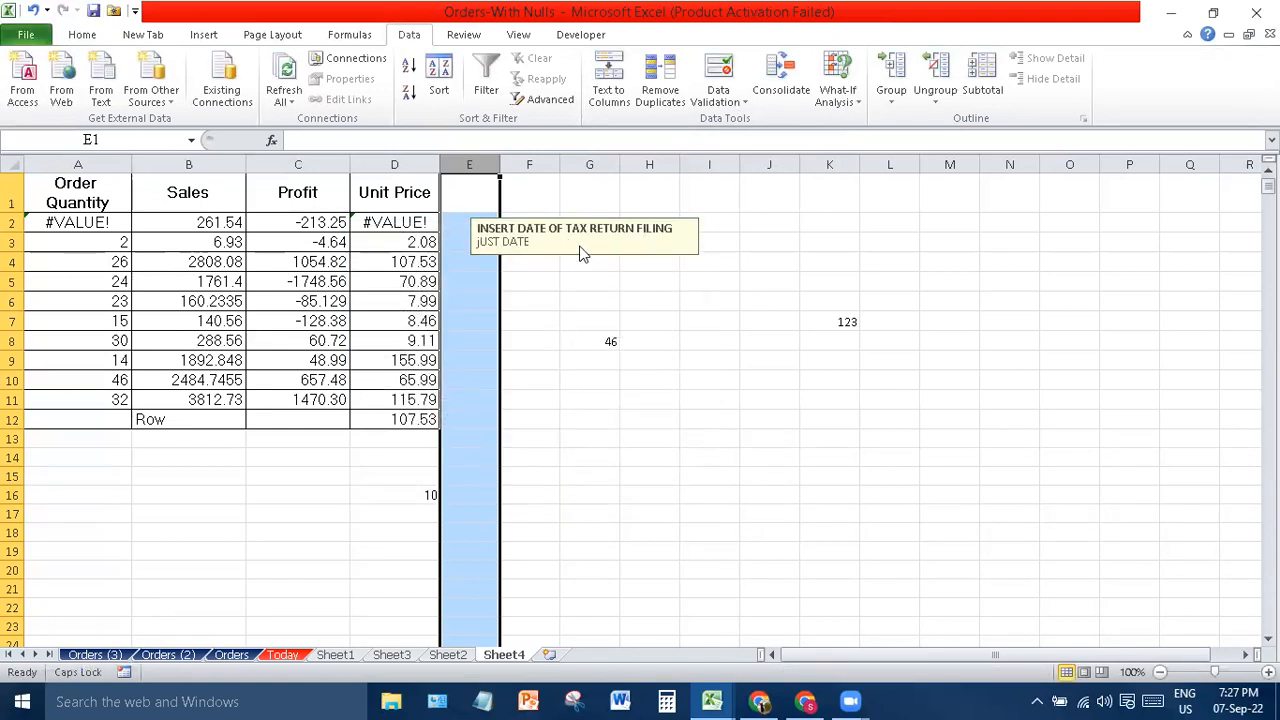
{"action": "left_click", "coordinate": [590, 340]}
{"action": "left_click", "coordinate": [449, 222]}
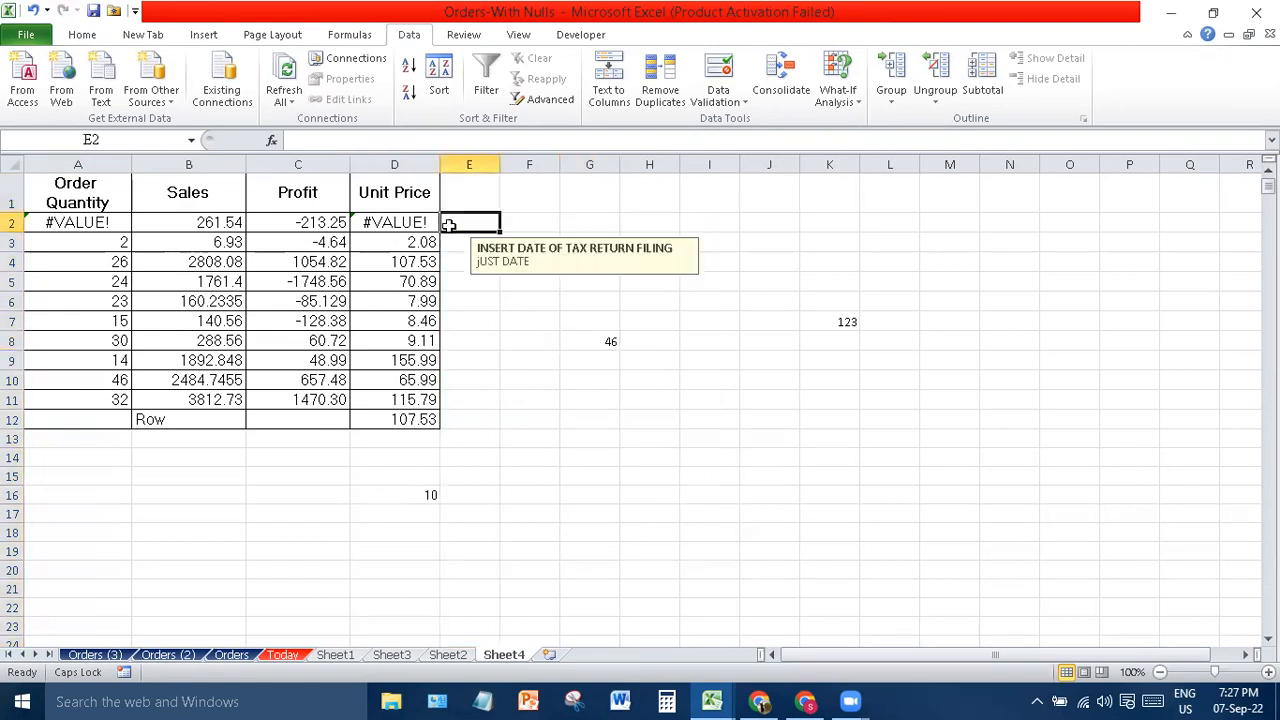
{"action": "left_click", "coordinate": [457, 266]}
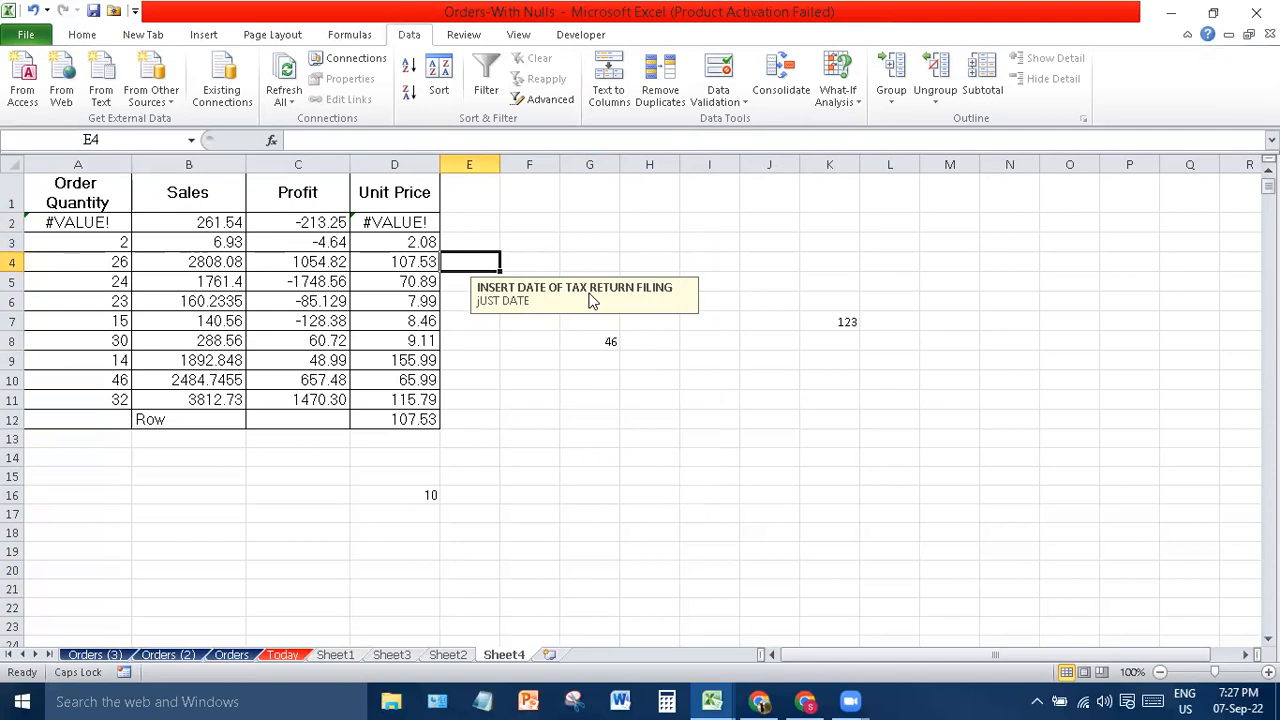
{"action": "type", "text": "09"}
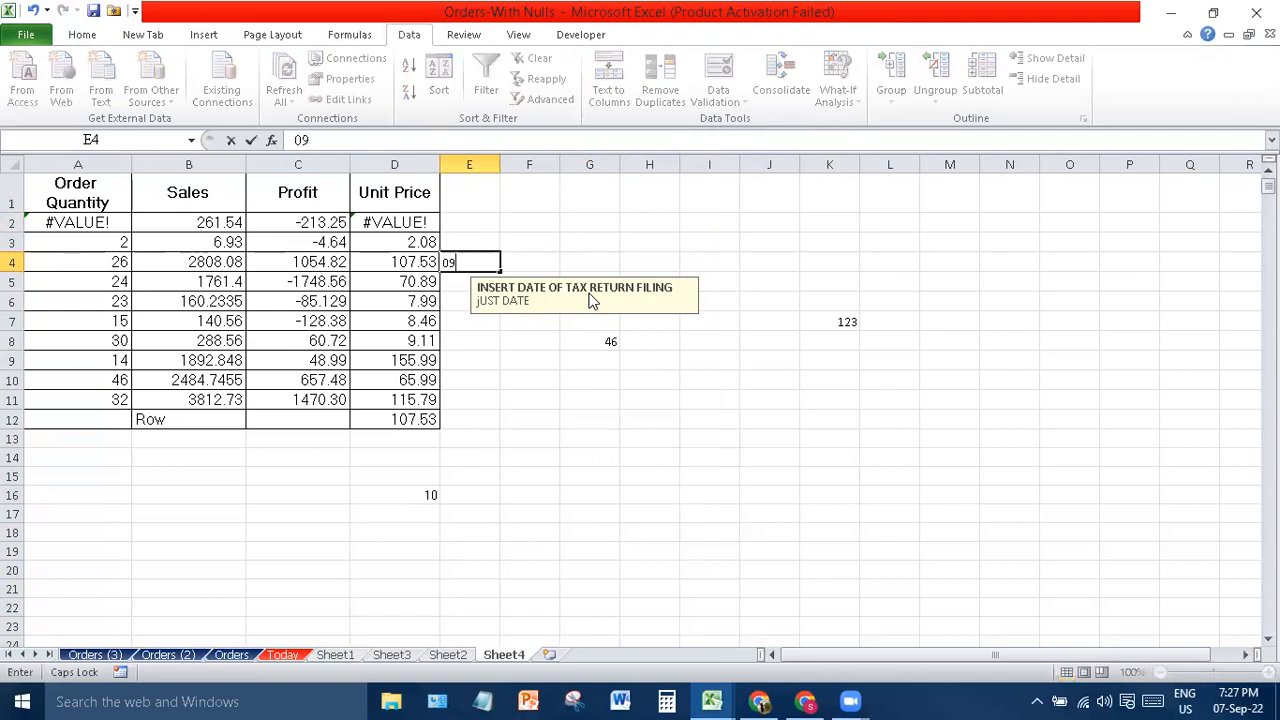
{"action": "type", "text": "/07/2"}
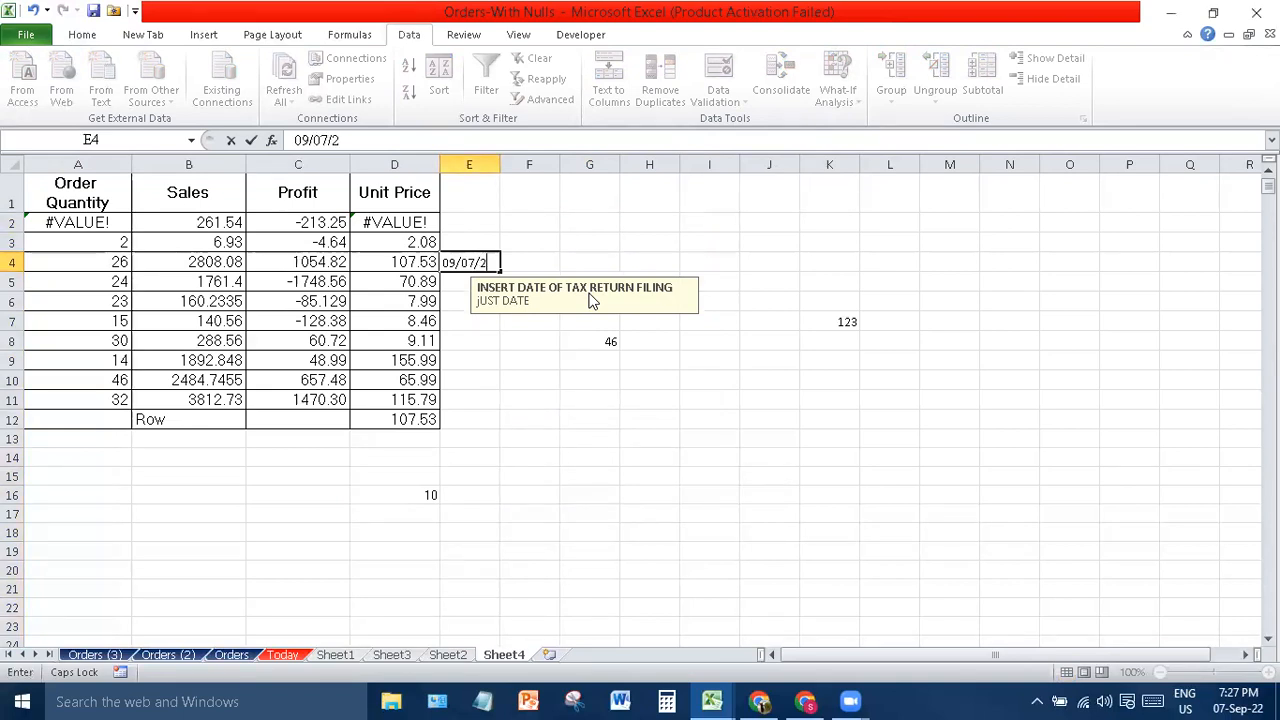
{"action": "type", "text": "022"}
{"action": "key", "text": "BackSpace"}
{"action": "type", "text": "020"}
{"action": "key", "text": "Return"}
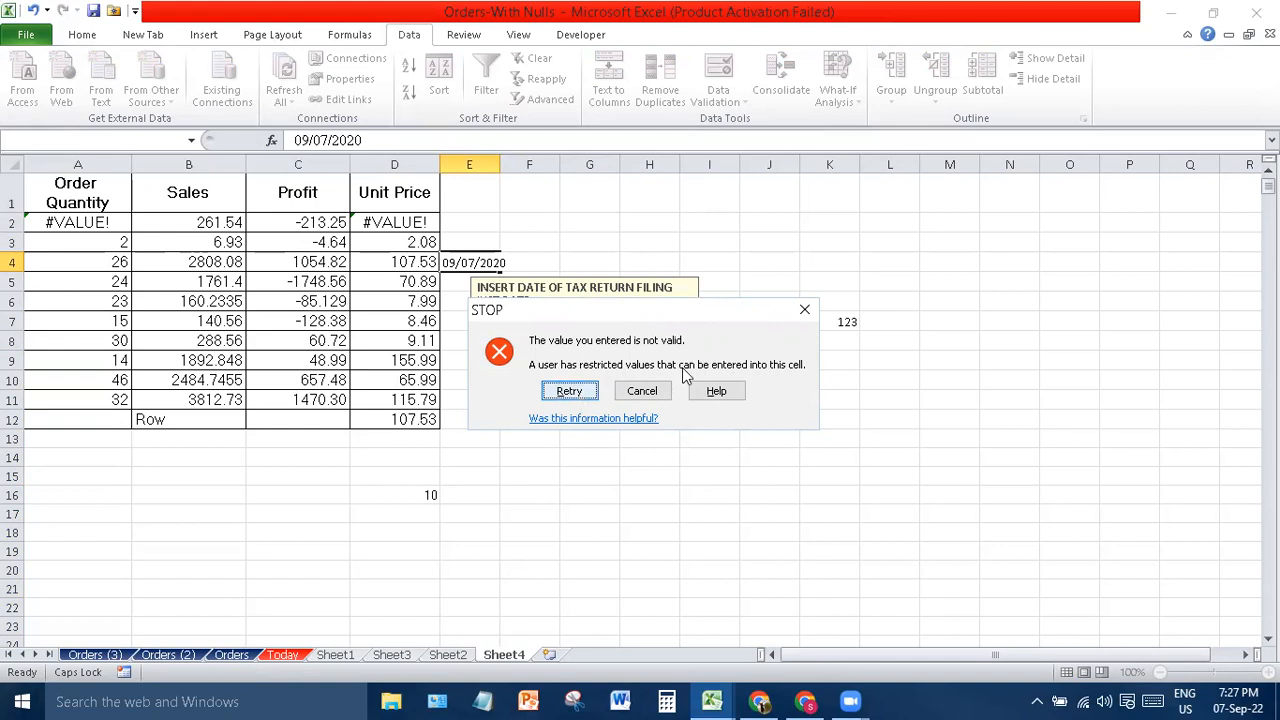
{"action": "left_click", "coordinate": [805, 310]}
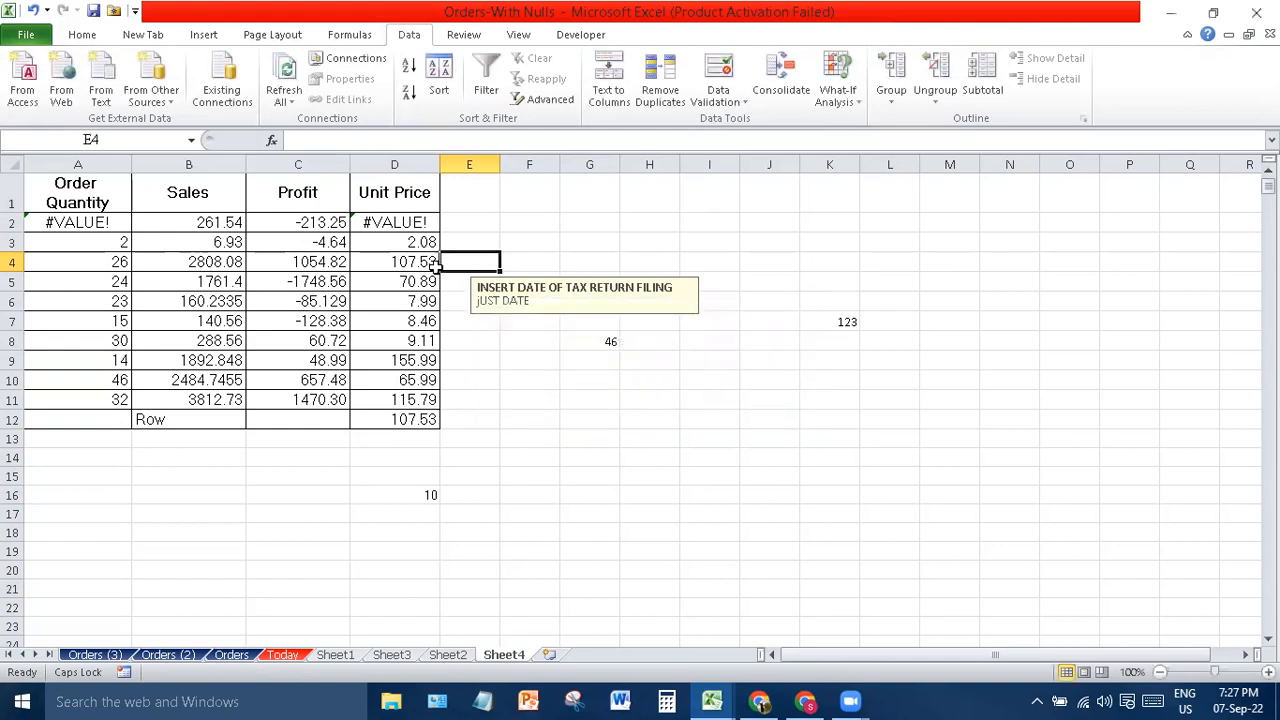
- Enter 36677 in E7 and cancel the rejected entry at the STOP alert
{"action": "left_click", "coordinate": [452, 318]}
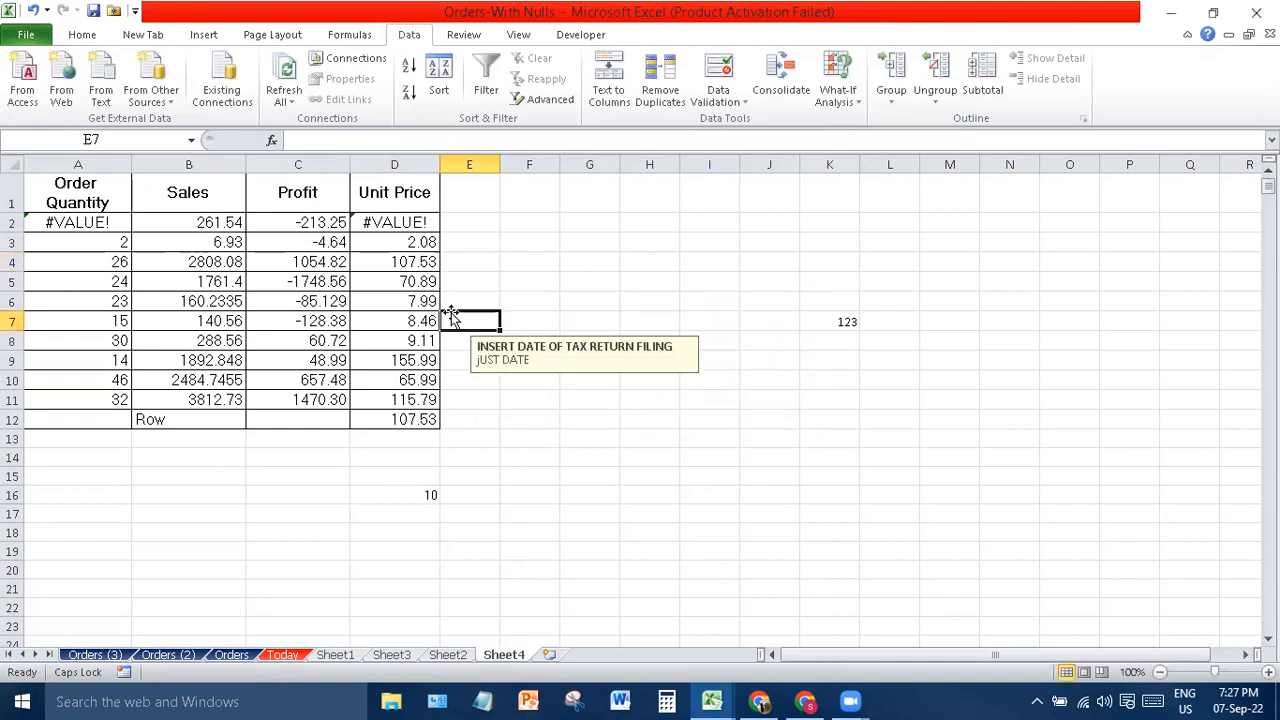
{"action": "type", "text": "36677"}
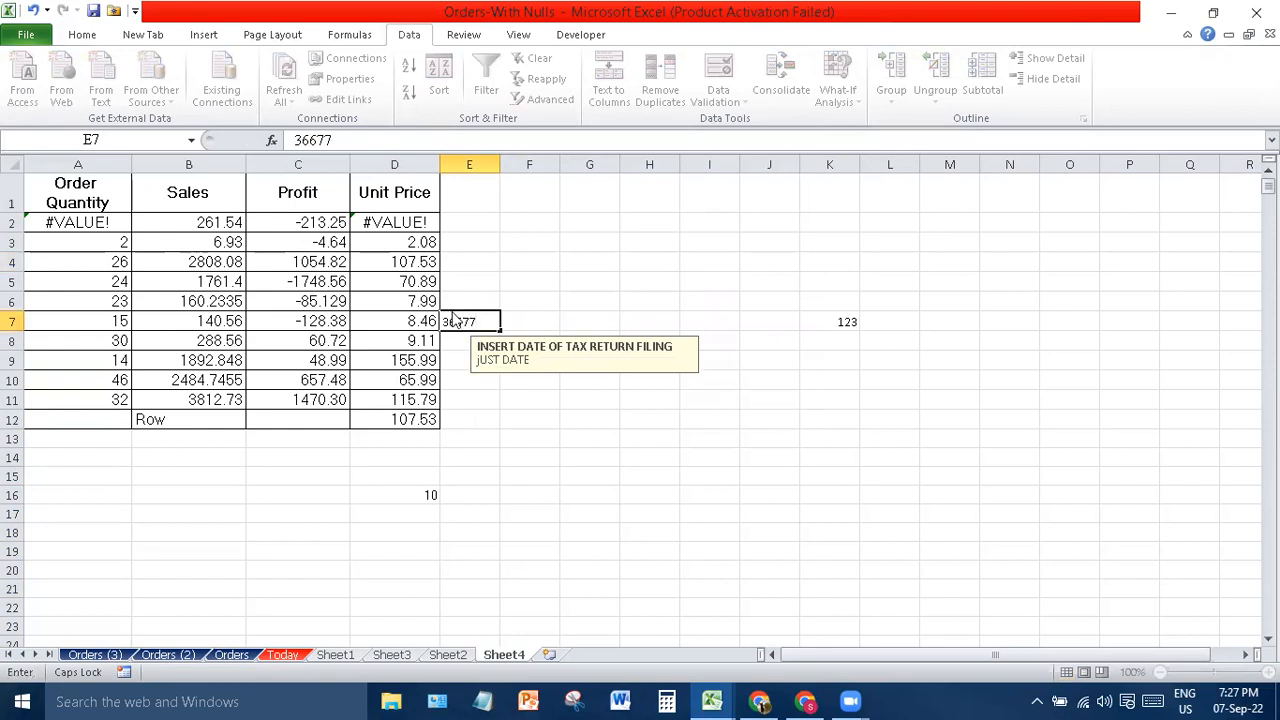
{"action": "key", "text": "Return"}
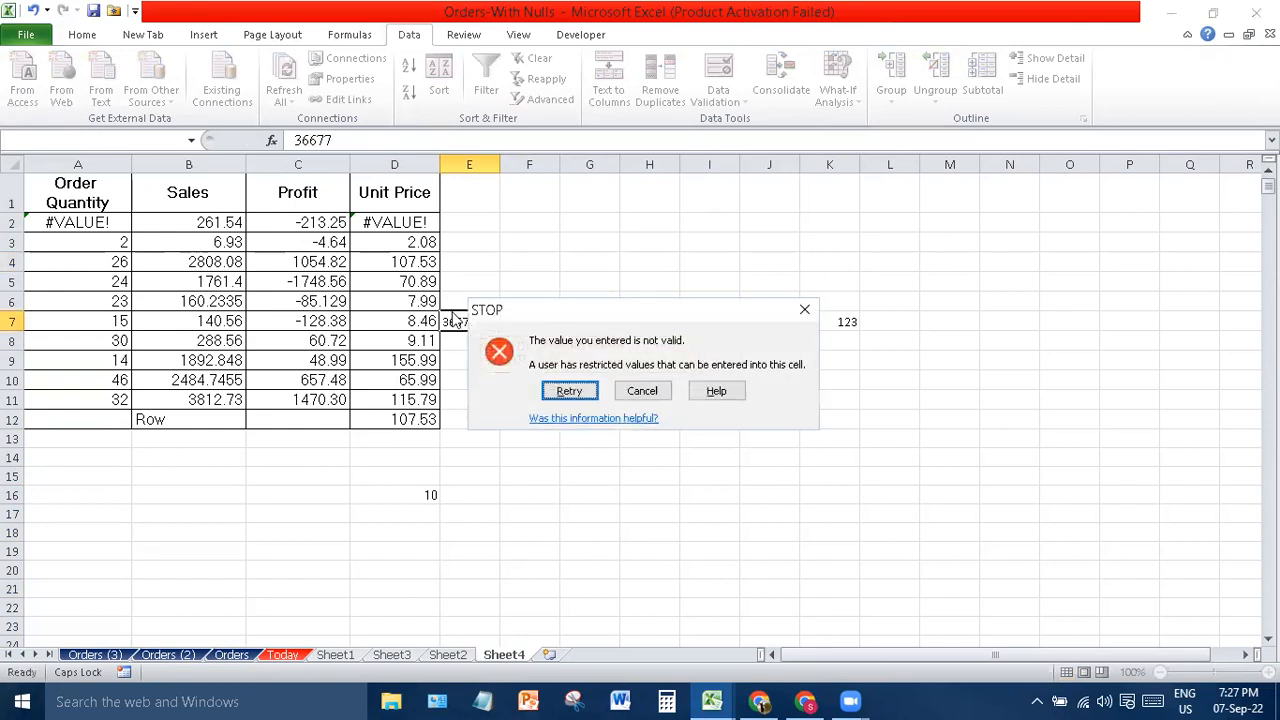
{"action": "left_click", "coordinate": [643, 393]}
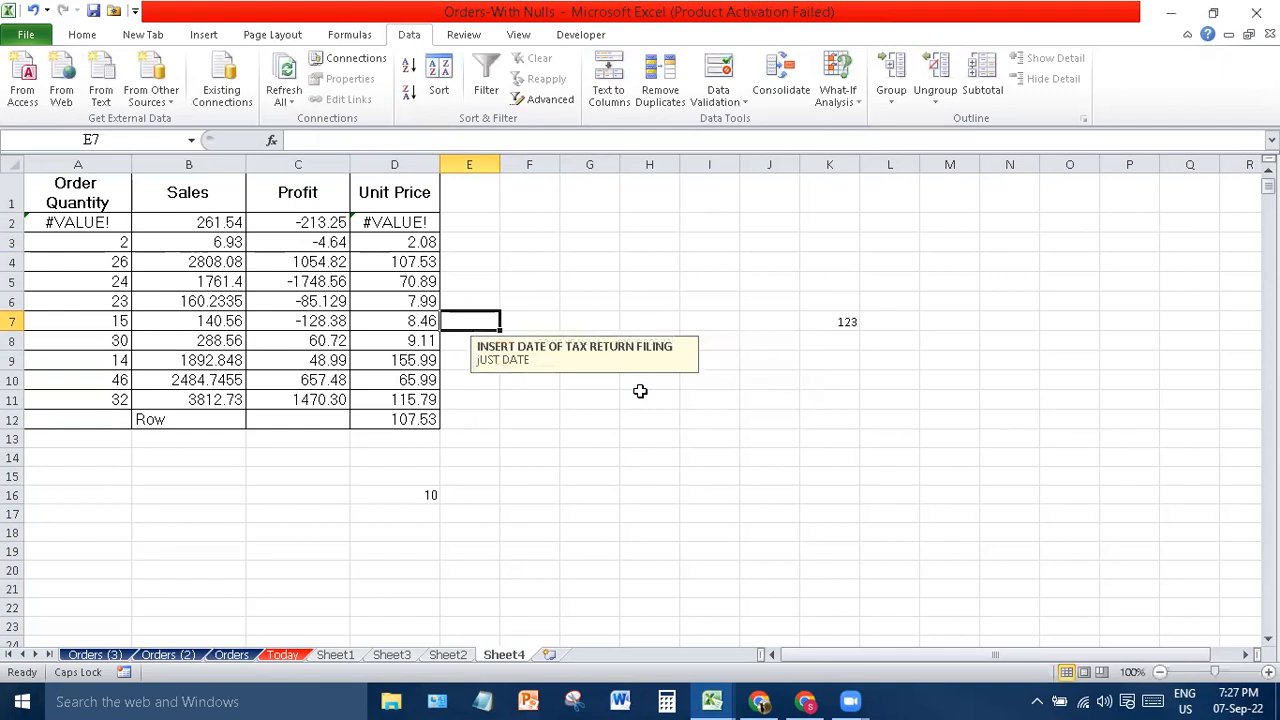
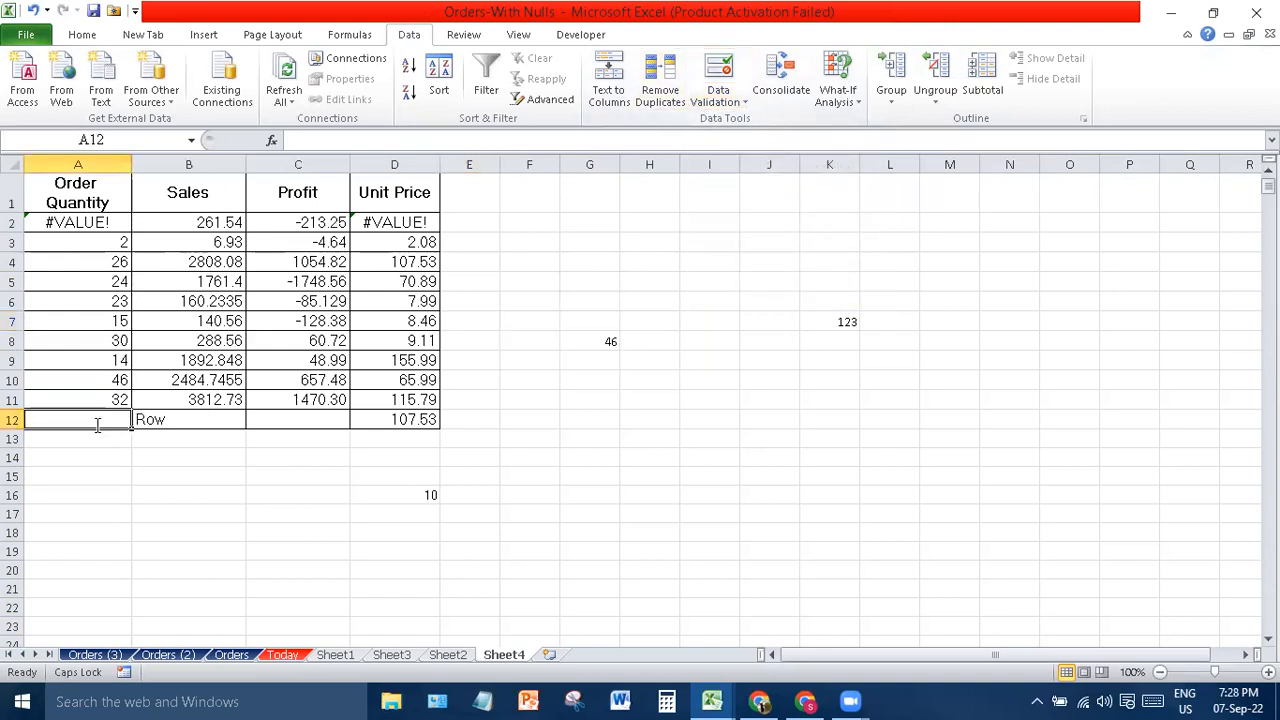
- Enter 32 in A12 and select the Order Quantity column A
{"action": "type", "text": "32"}
{"action": "key", "text": "Return"}
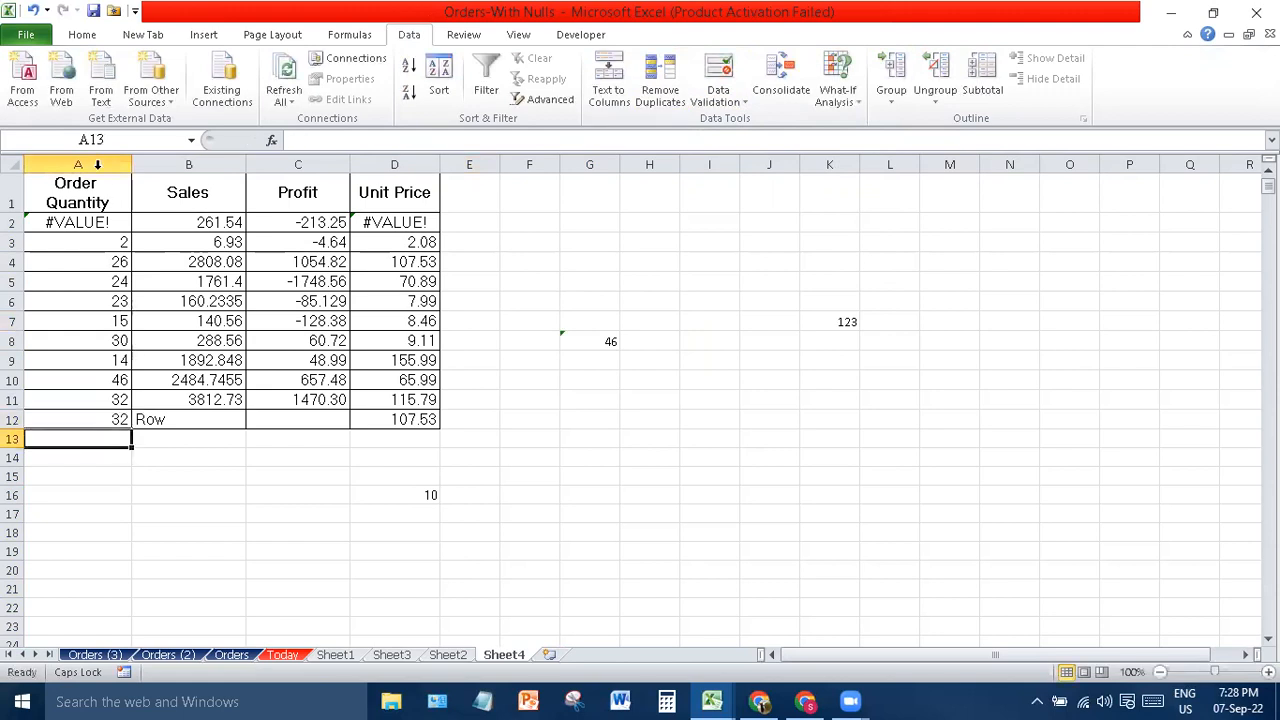
{"action": "left_click", "coordinate": [98, 164]}
- Remove duplicate values from column A only, continuing with the current selection, then pick A12
{"action": "left_click", "coordinate": [662, 96]}
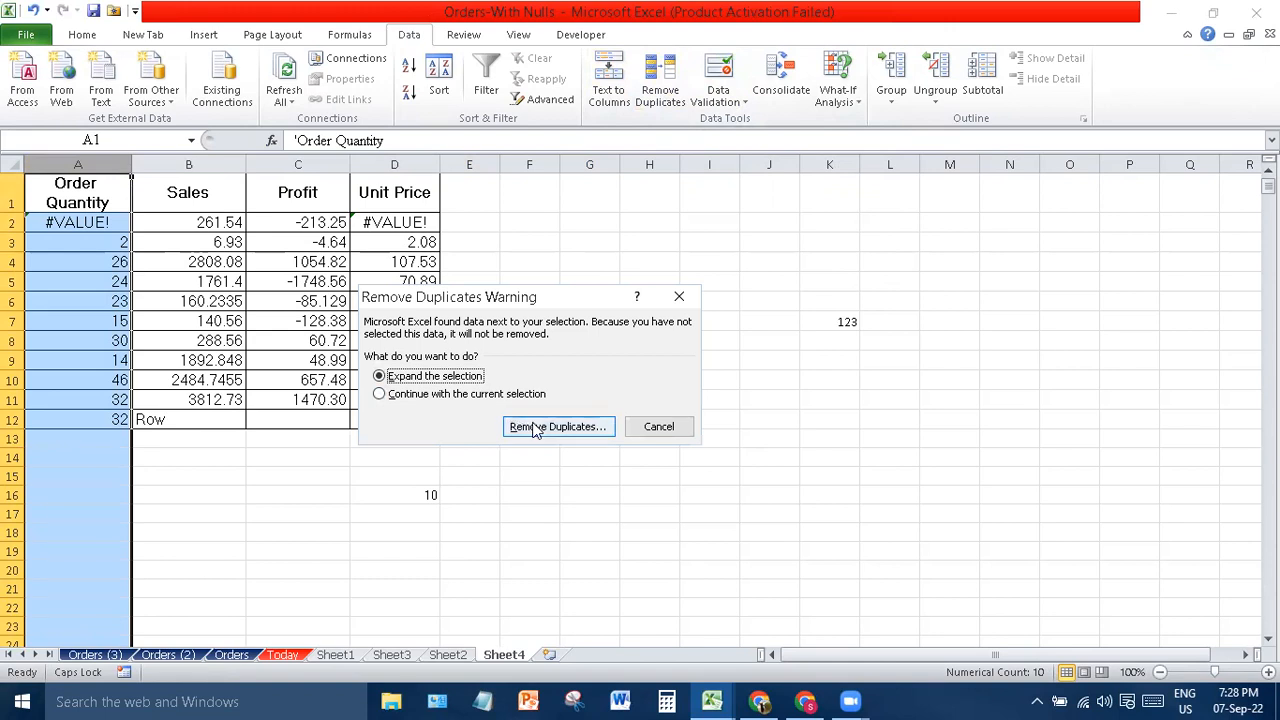
{"action": "left_click", "coordinate": [484, 397]}
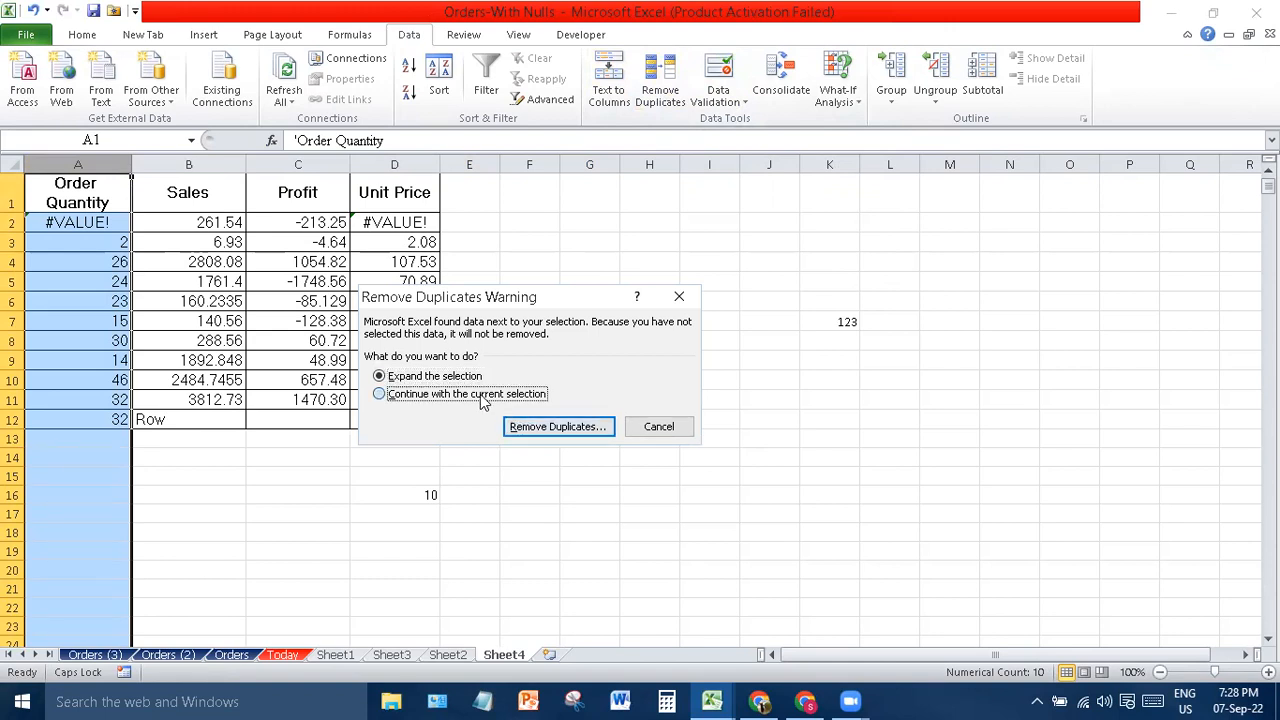
{"action": "left_click", "coordinate": [555, 430]}
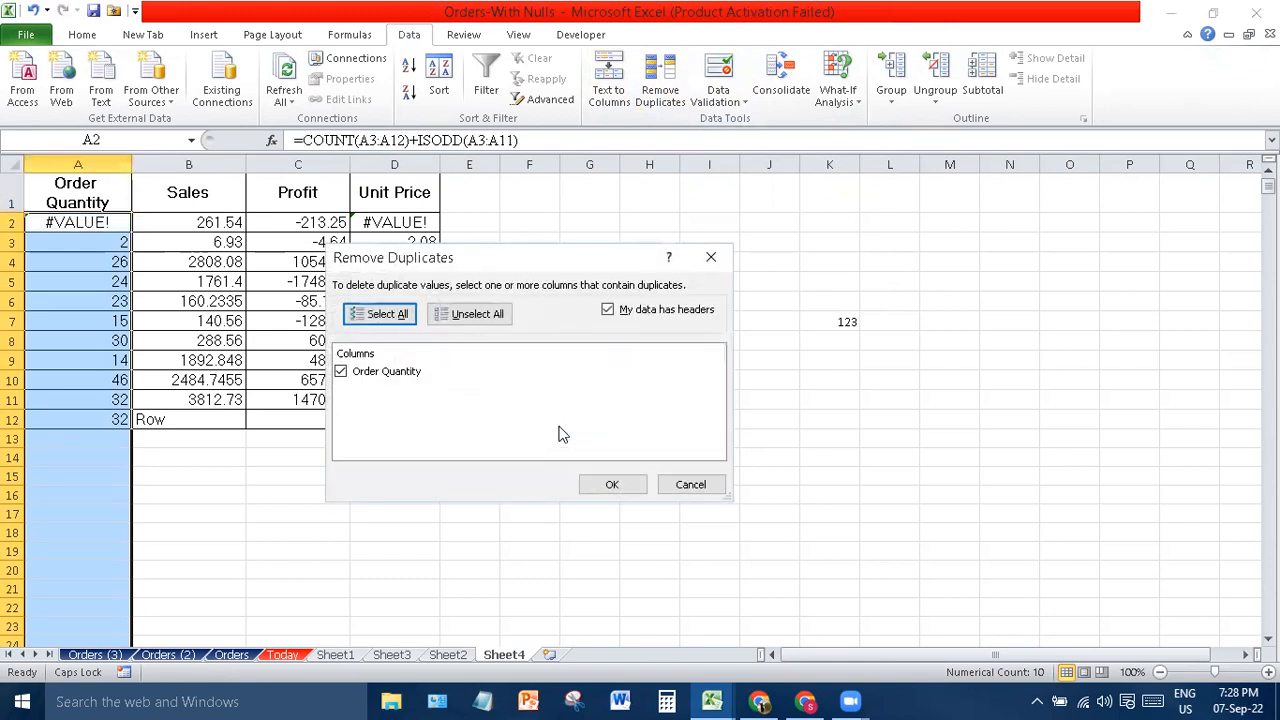
{"action": "left_click", "coordinate": [612, 484]}
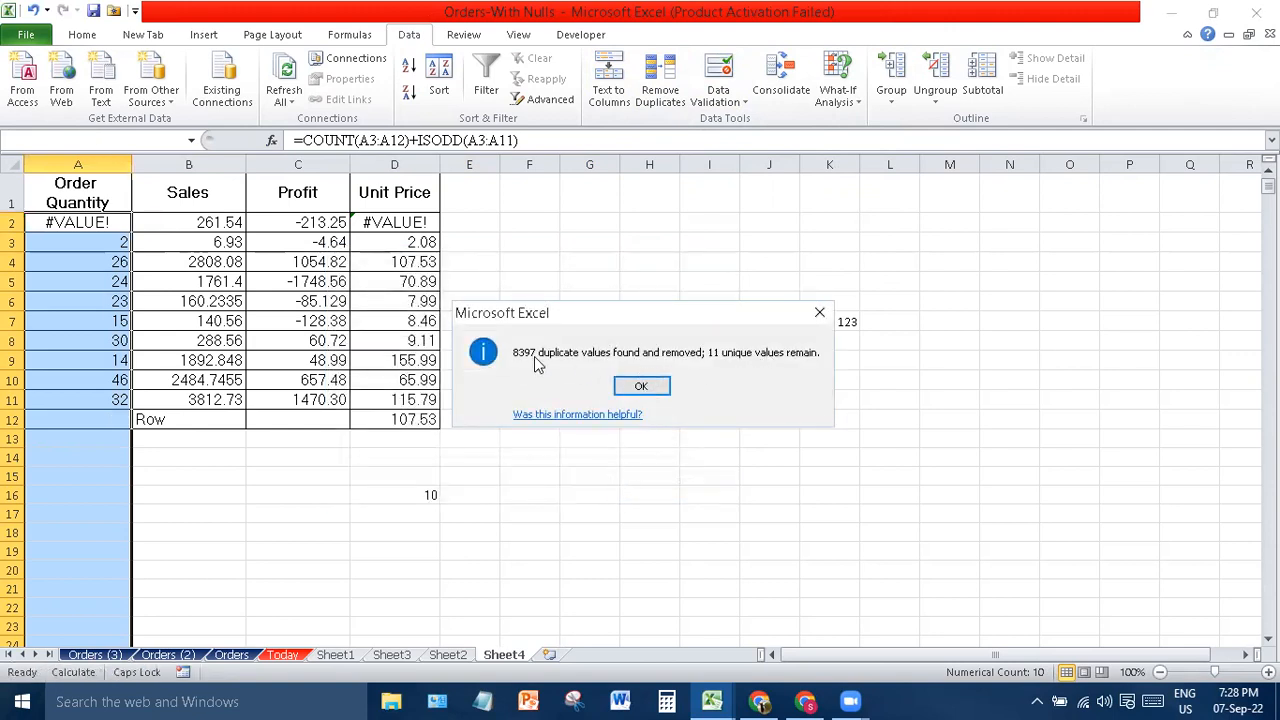
{"action": "left_click", "coordinate": [642, 388]}
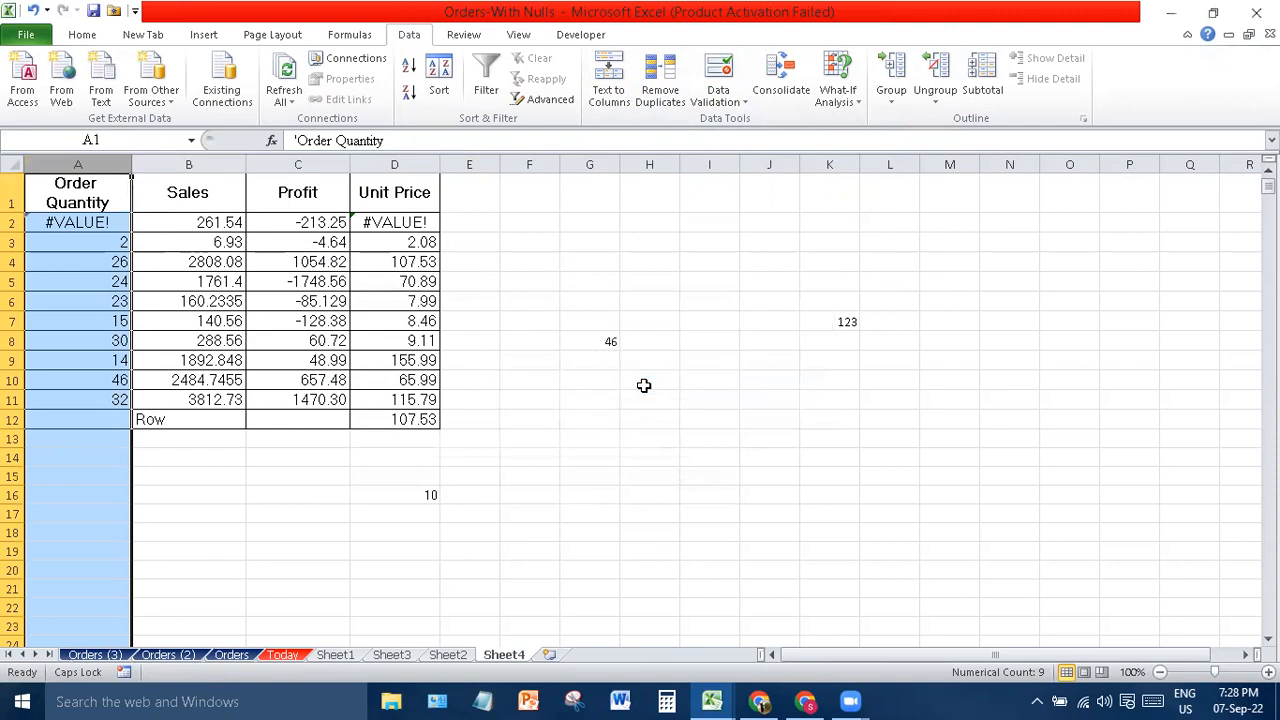
{"action": "left_click_drag", "start_coordinate": [178, 455], "coordinate": [180, 428]}
{"action": "left_click", "coordinate": [98, 419]}
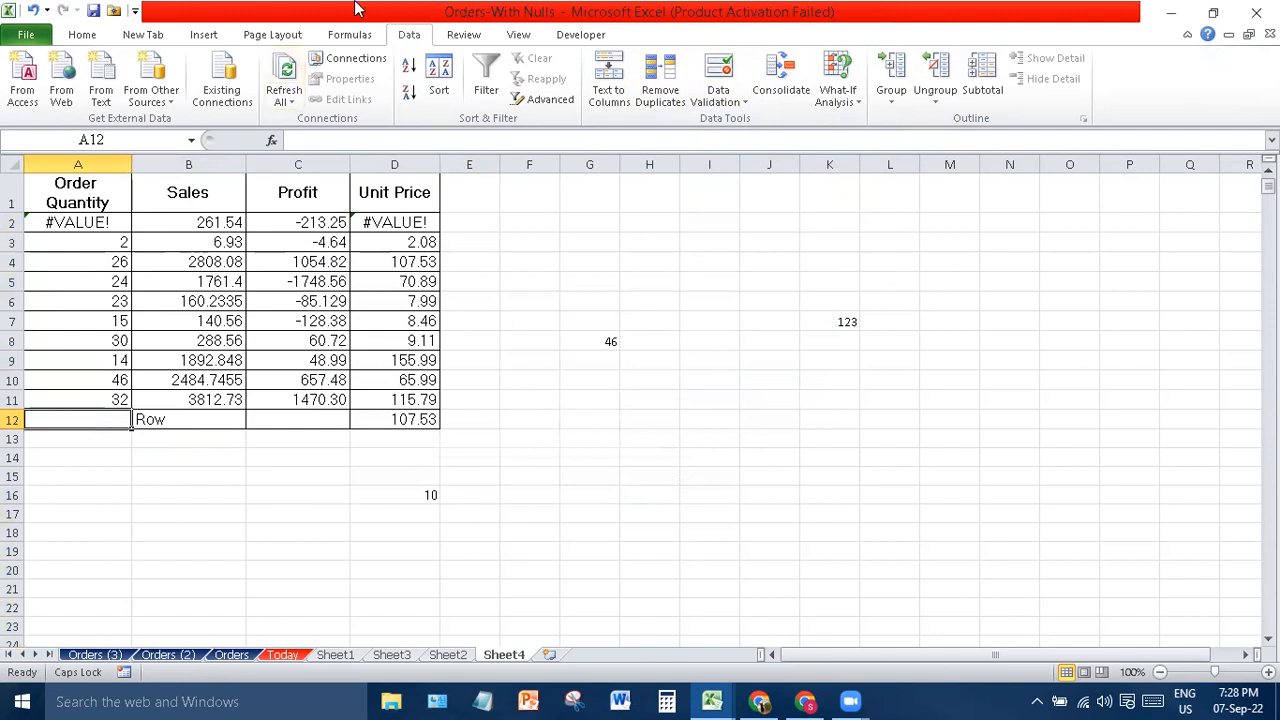
- Consolidate the Sales range B2:B11 with Sum into A12, then select A16:A18
{"action": "left_click", "coordinate": [802, 76]}
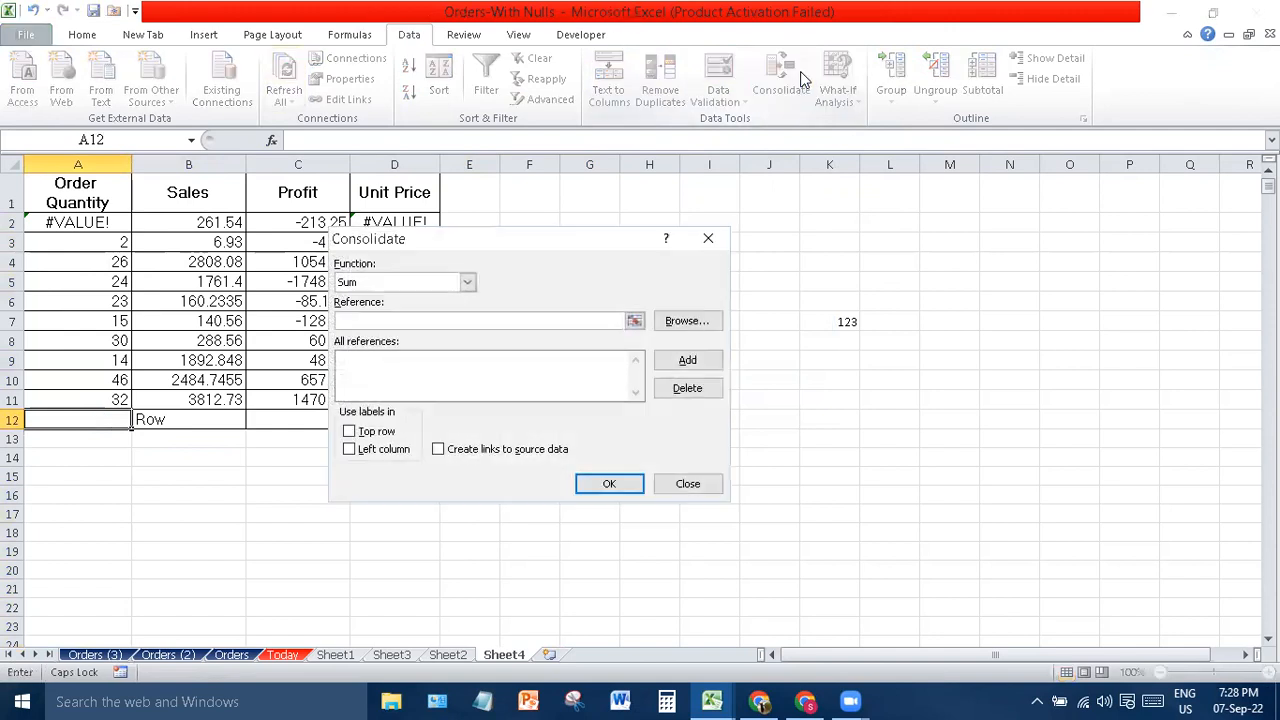
{"action": "left_click", "coordinate": [467, 284]}
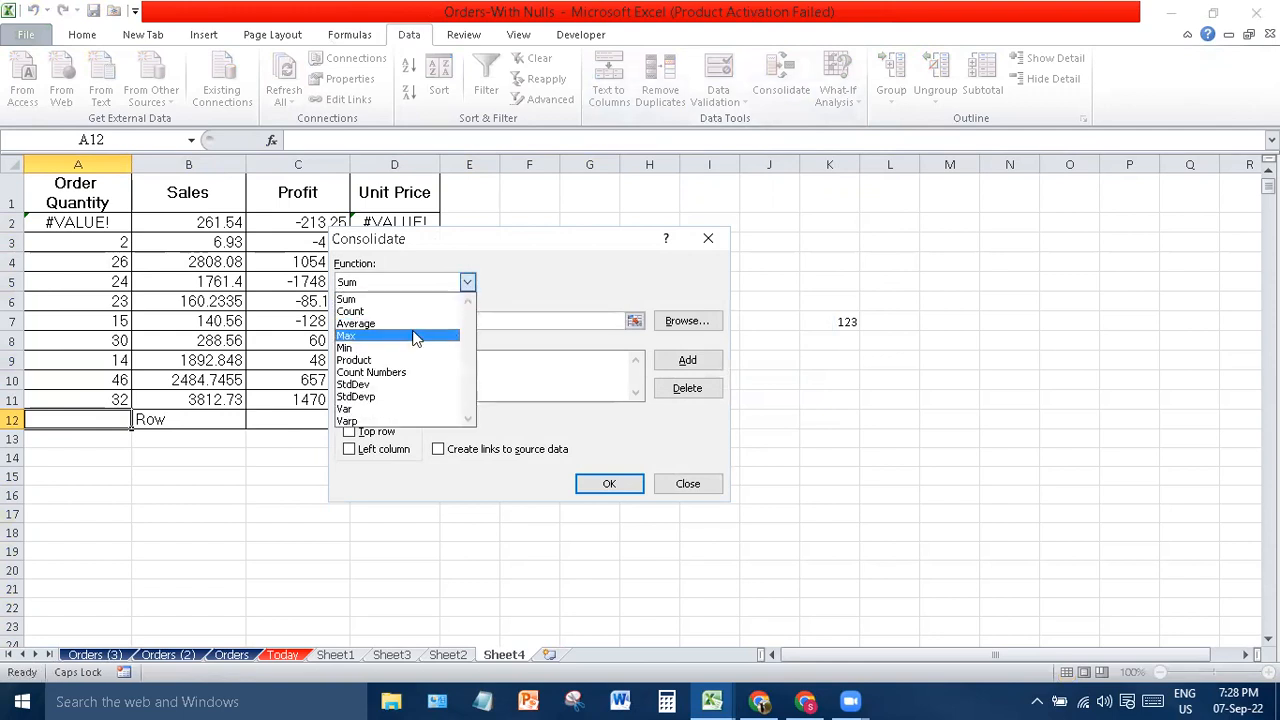
{"action": "left_click", "coordinate": [369, 303]}
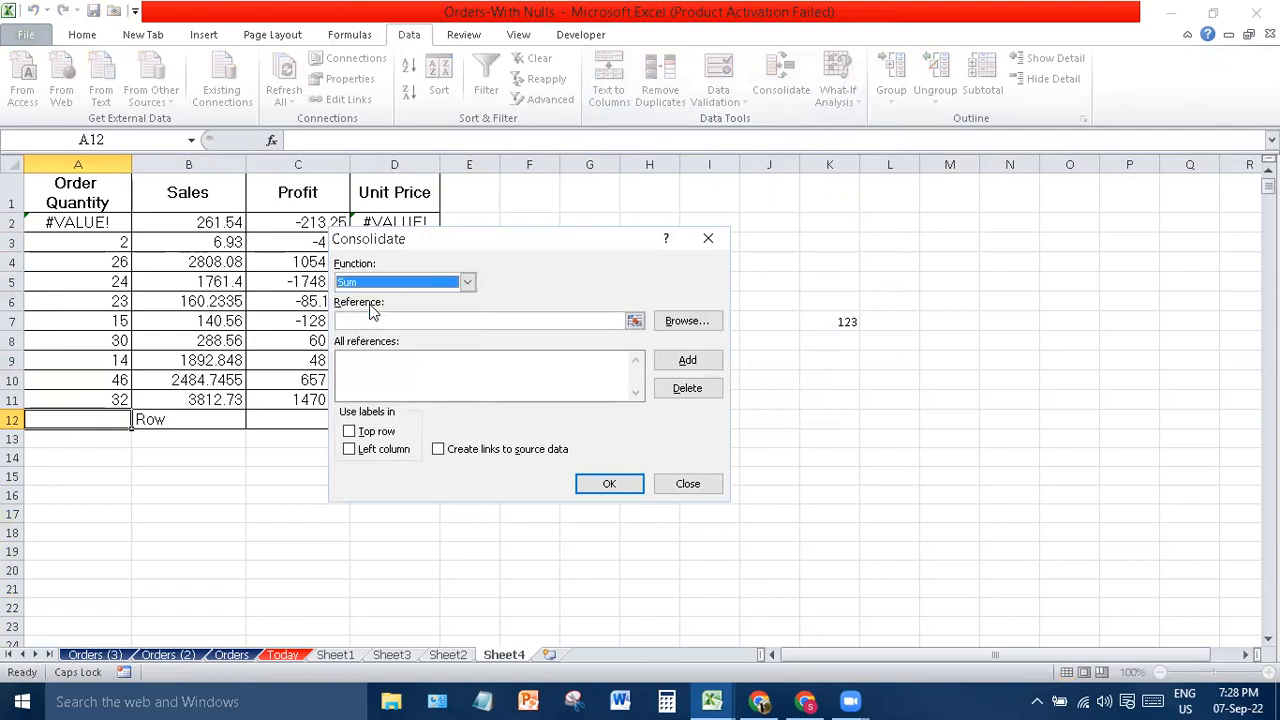
{"action": "left_click", "coordinate": [634, 322]}
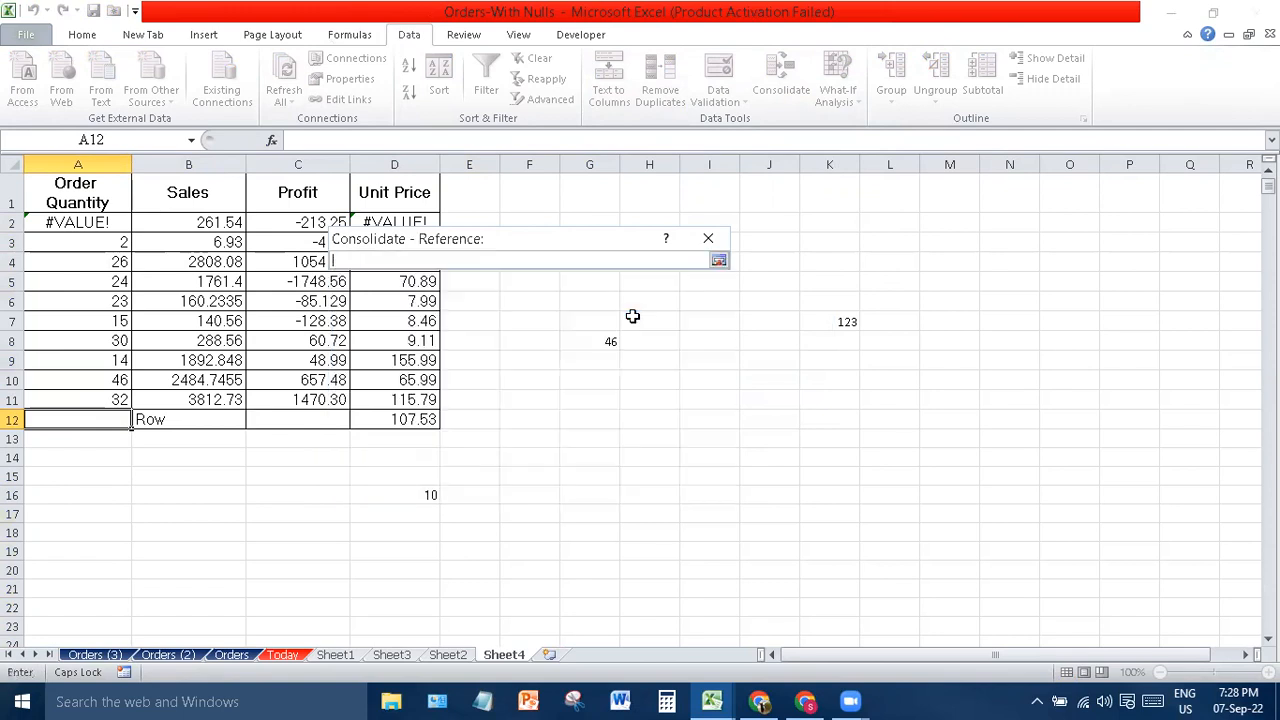
{"action": "left_click_drag", "start_coordinate": [213, 228], "coordinate": [215, 400]}
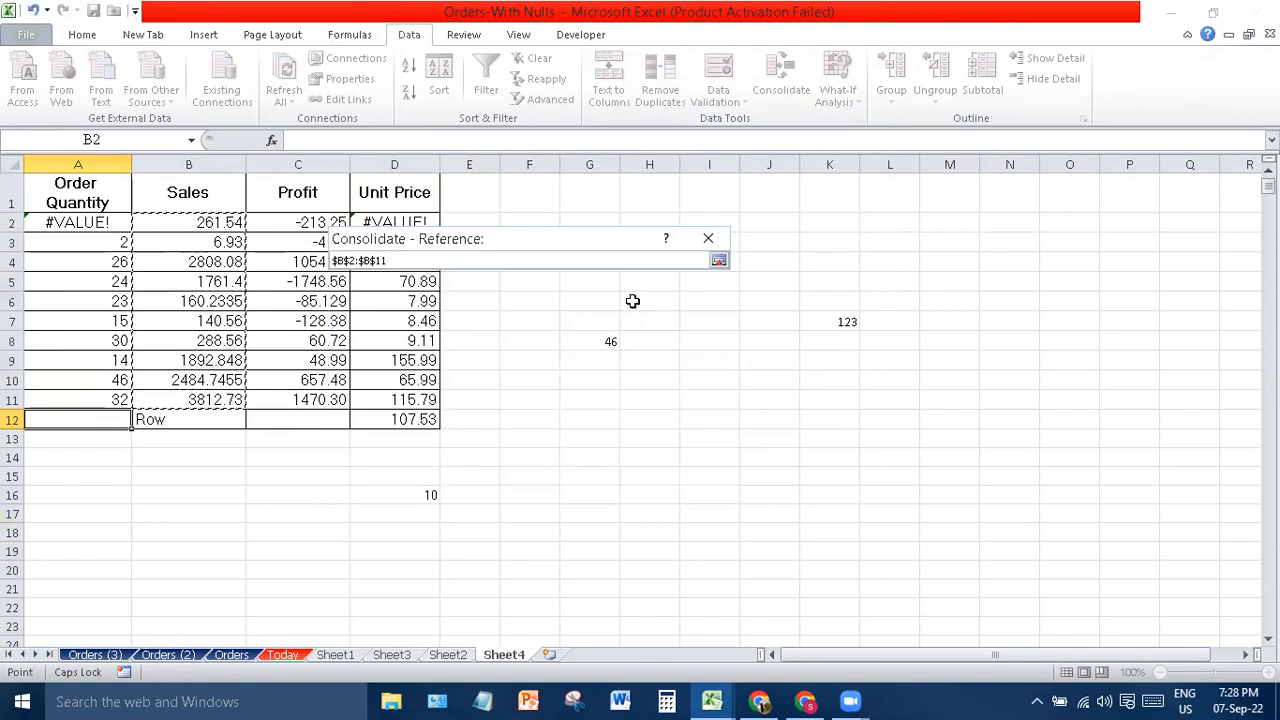
{"action": "left_click", "coordinate": [719, 260]}
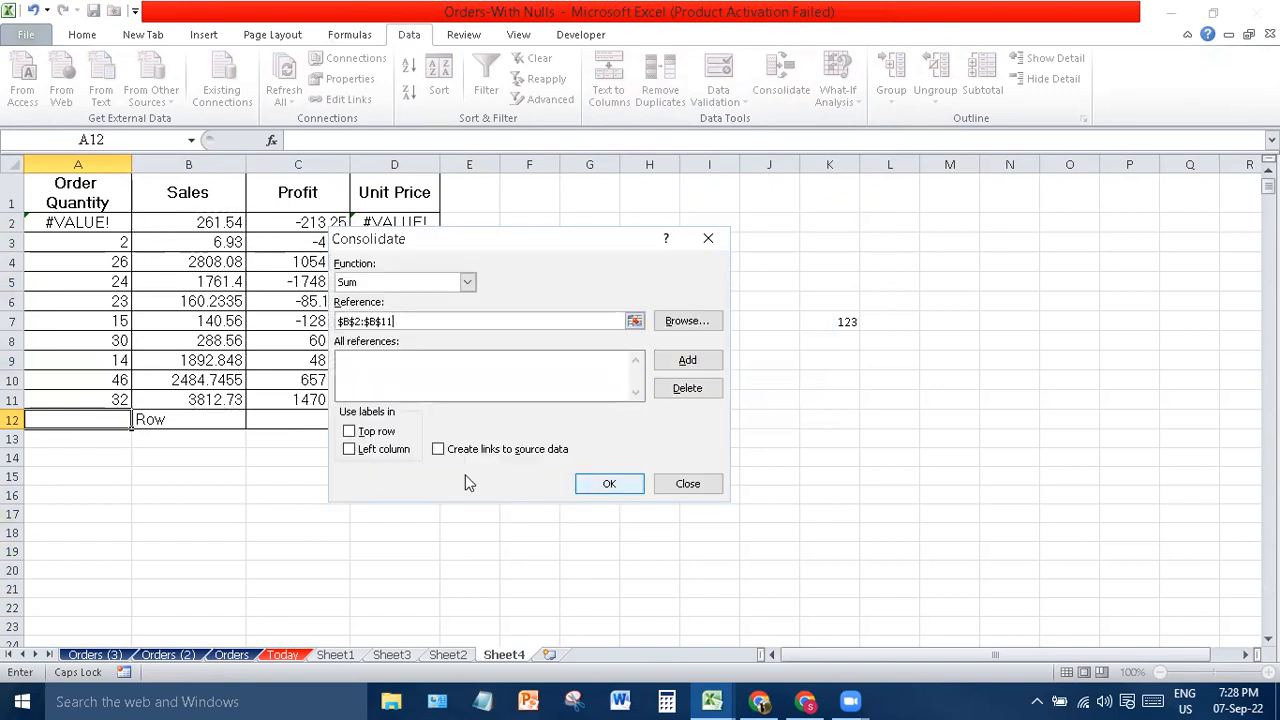
{"action": "left_click", "coordinate": [620, 486]}
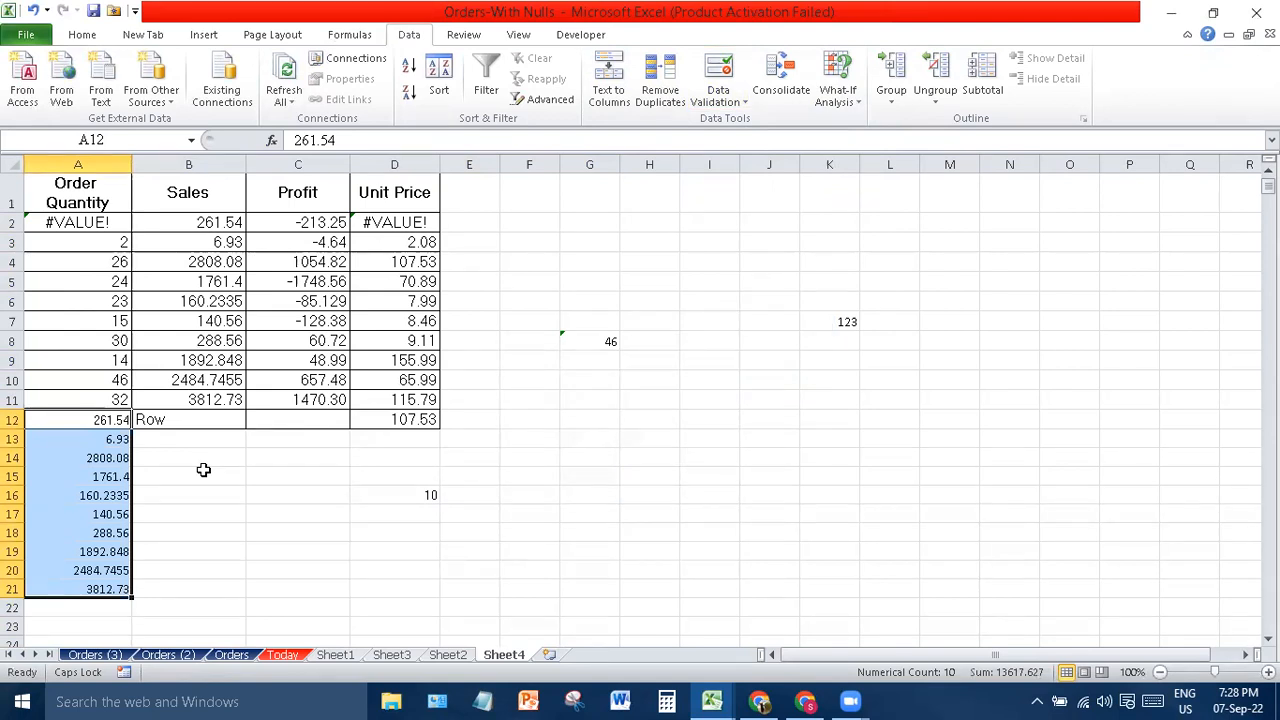
{"action": "left_click", "coordinate": [248, 524]}
{"action": "left_click_drag", "start_coordinate": [80, 488], "coordinate": [98, 530]}
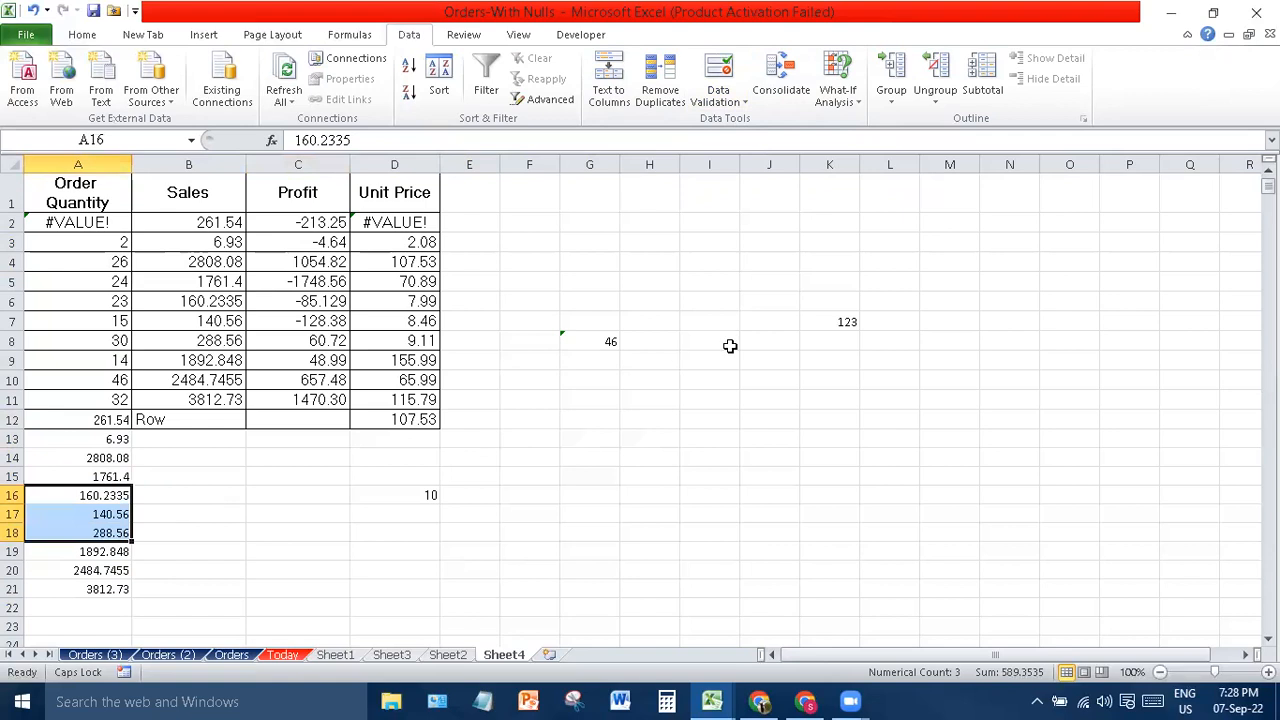
- Glance at the What-If Analysis options without choosing, then bring up the Review commands
{"action": "left_click", "coordinate": [845, 99]}
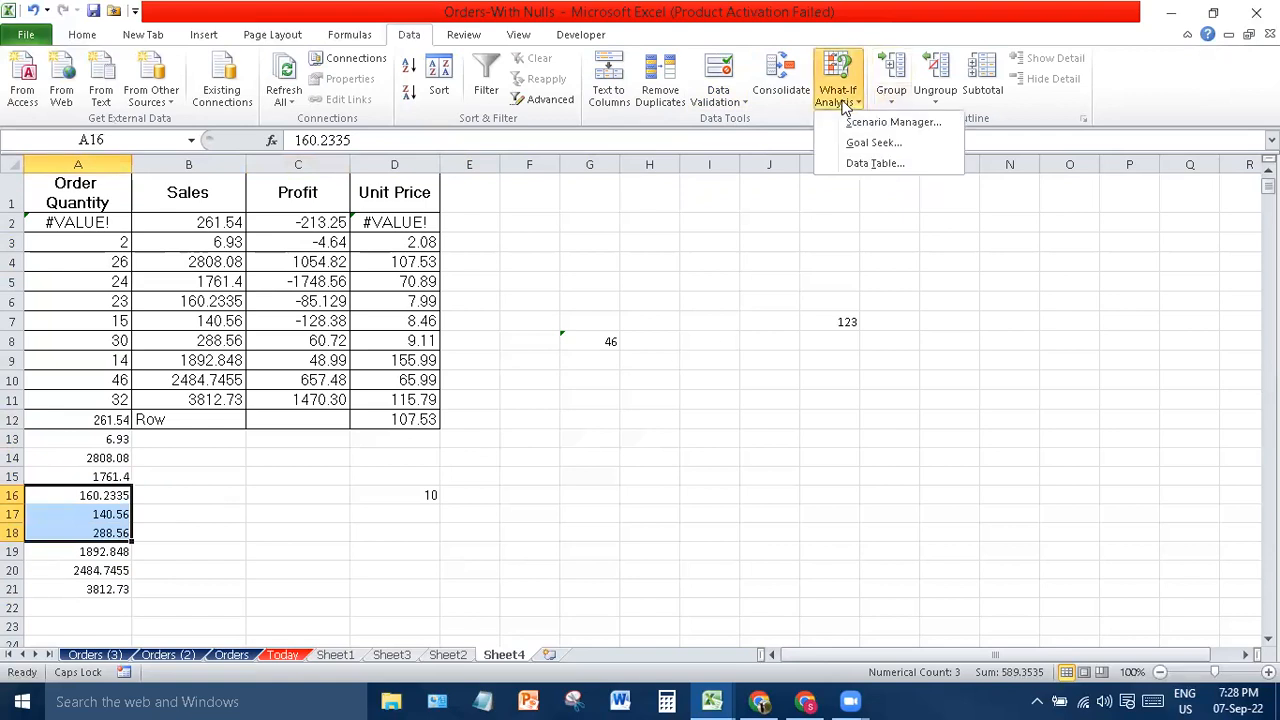
{"action": "left_click", "coordinate": [1090, 240]}
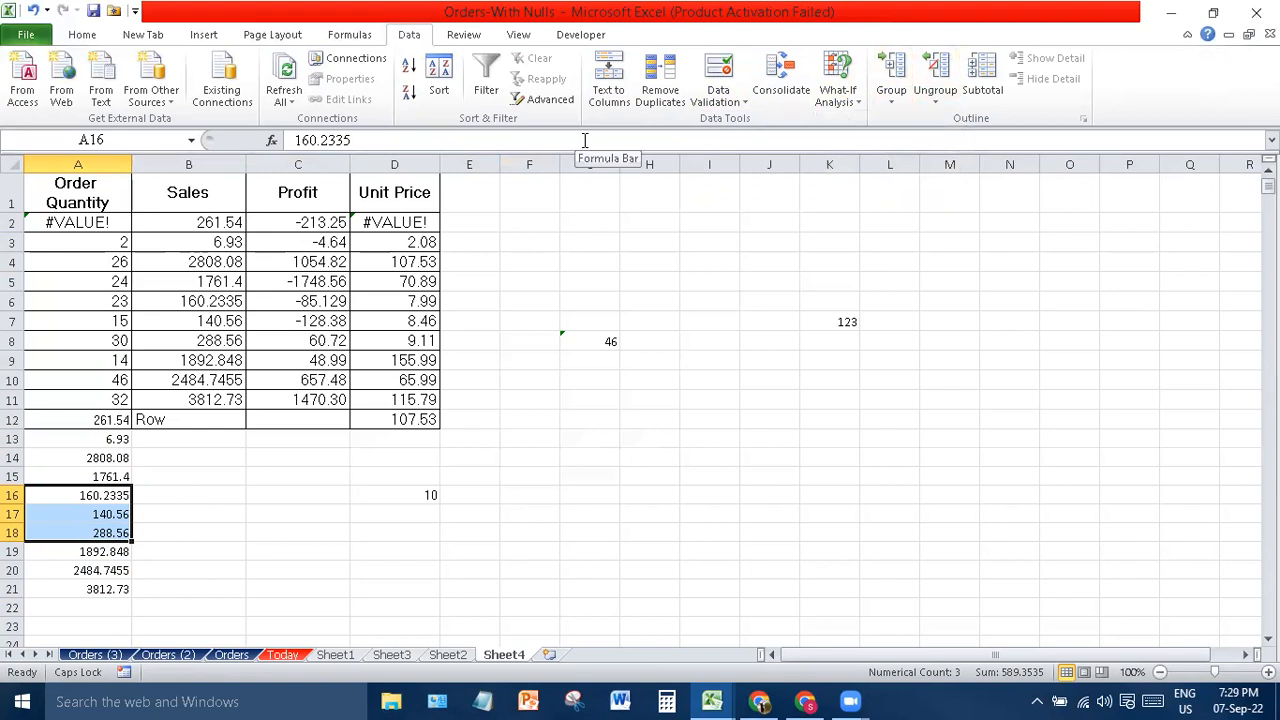
{"action": "left_click", "coordinate": [455, 37]}
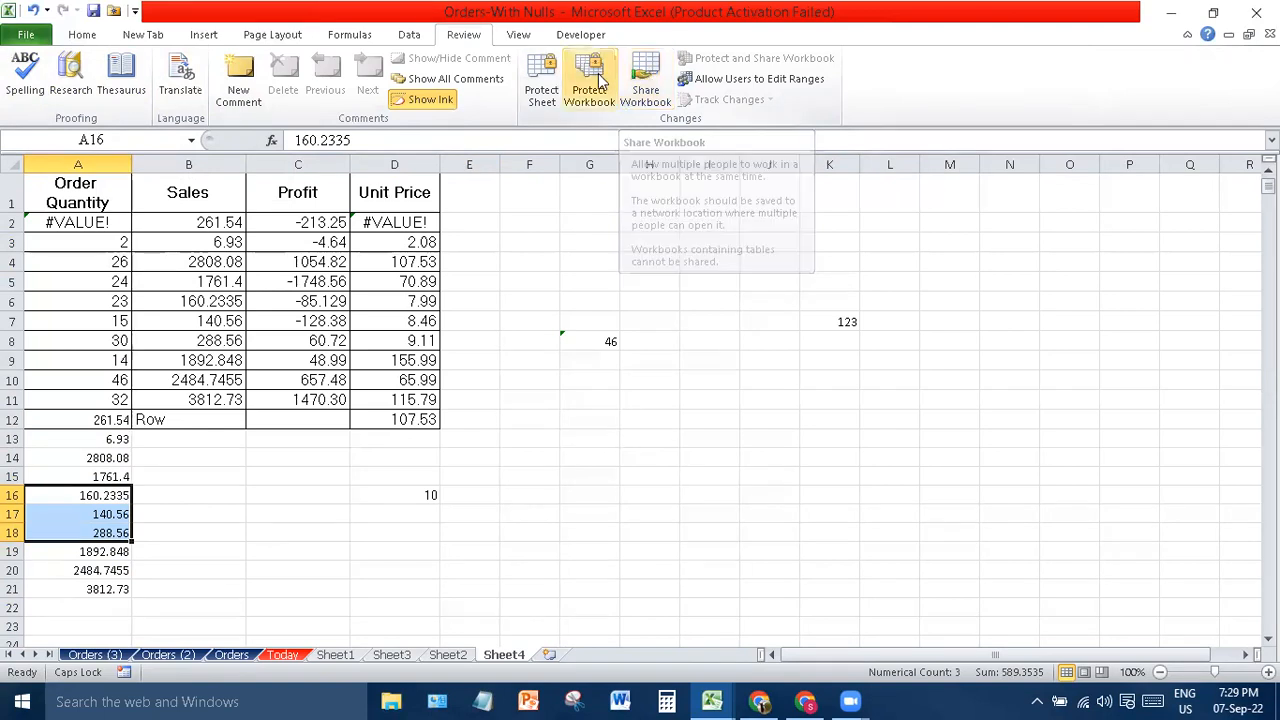
- Password-protect Sheet4, disallowing selection of locked and unlocked cells, then show Sheet2
{"action": "left_click", "coordinate": [542, 88]}
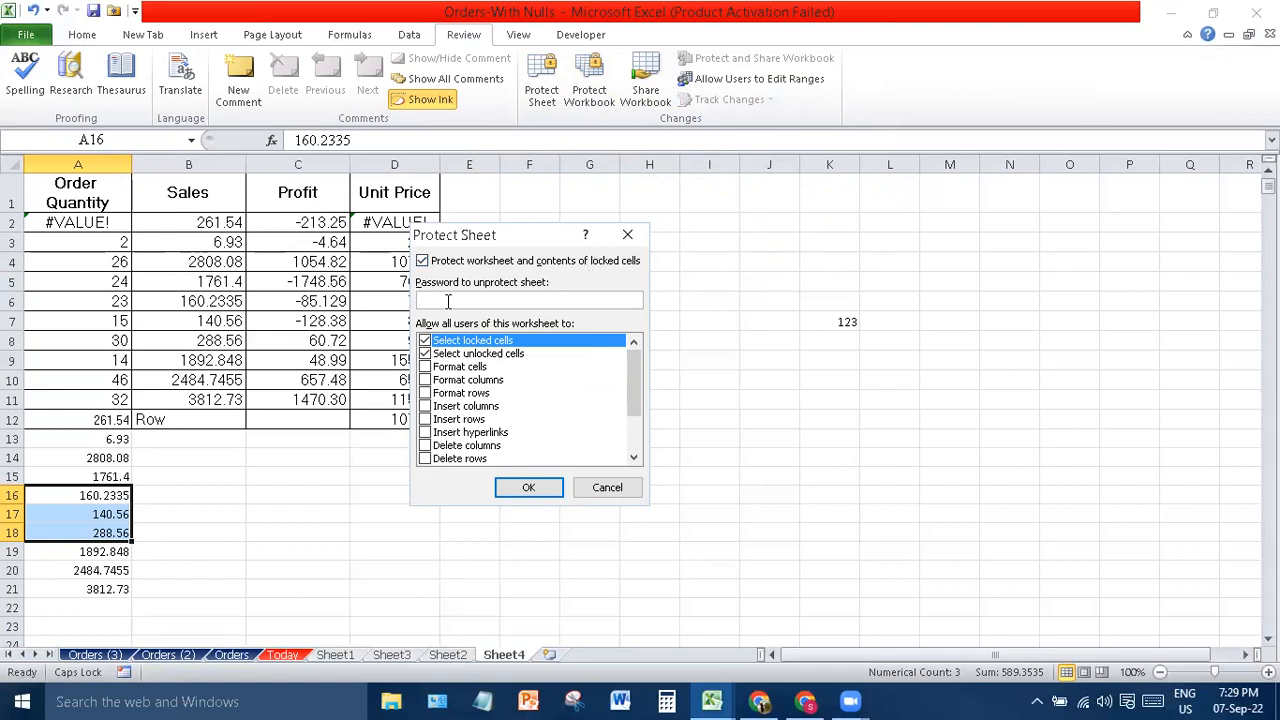
{"action": "type", "text": "1234"}
{"action": "left_click", "coordinate": [425, 341]}
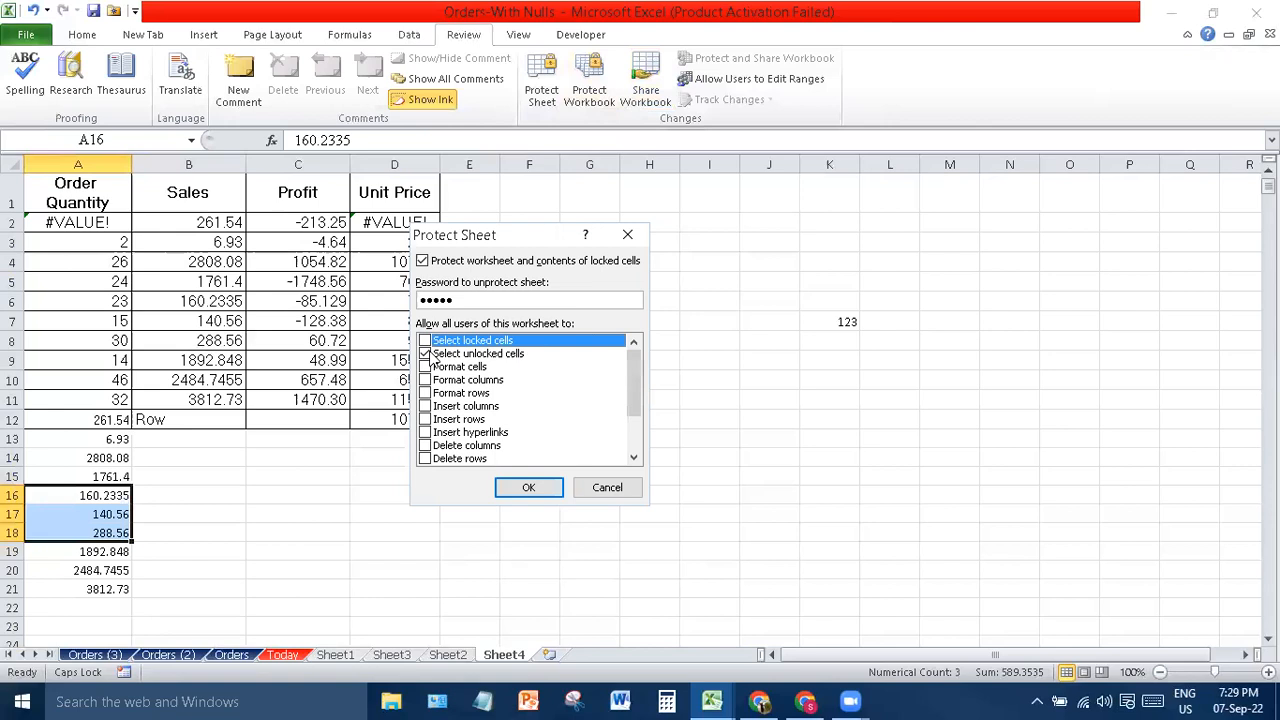
{"action": "left_click", "coordinate": [425, 354]}
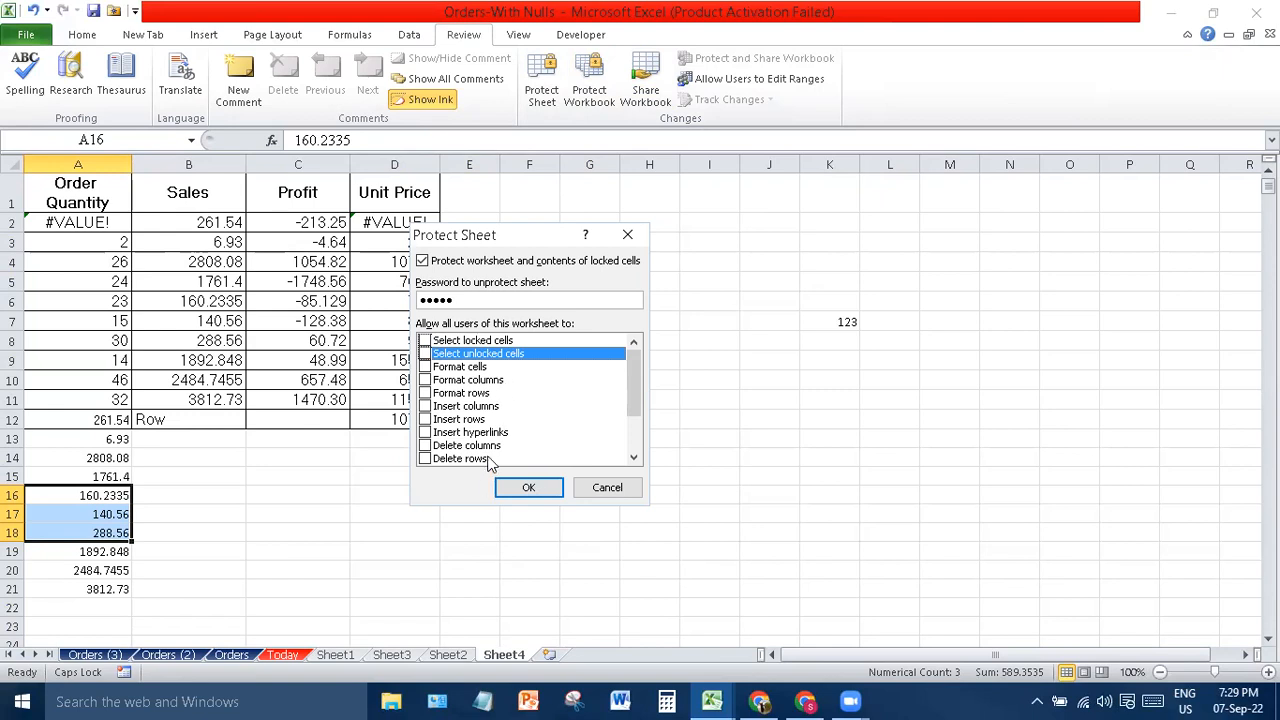
{"action": "left_click", "coordinate": [529, 488]}
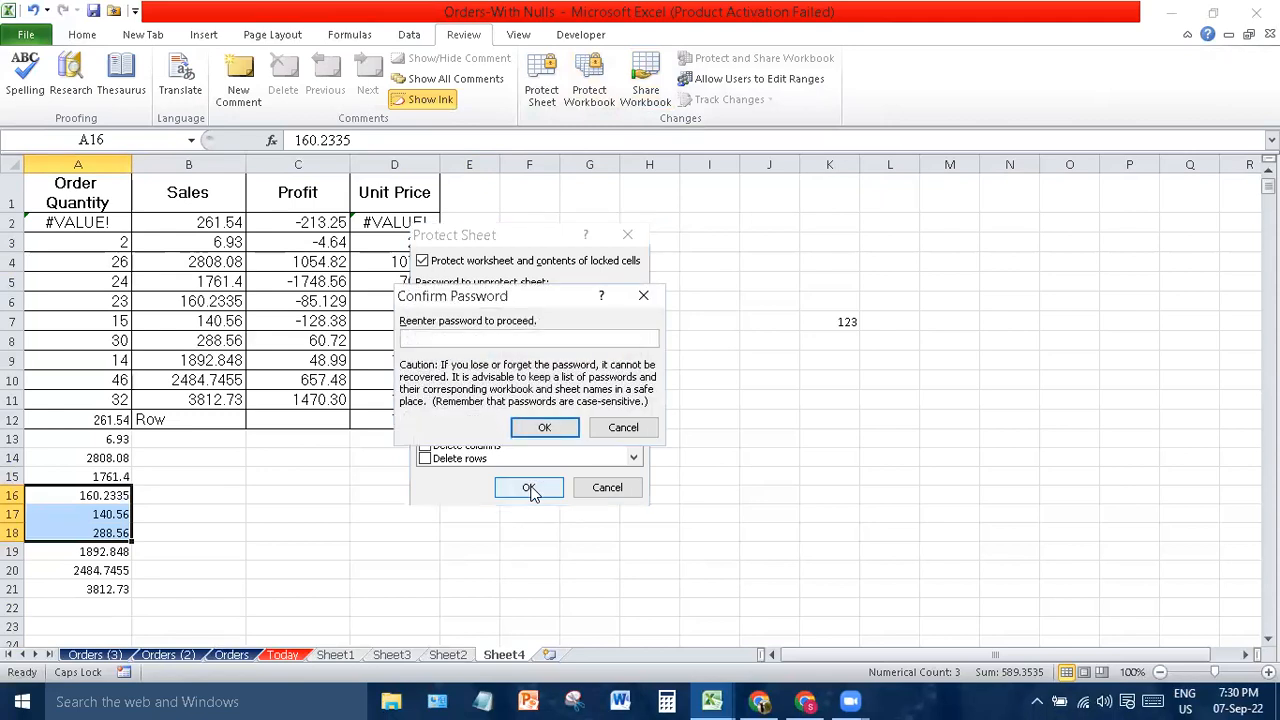
{"action": "type", "text": "12345"}
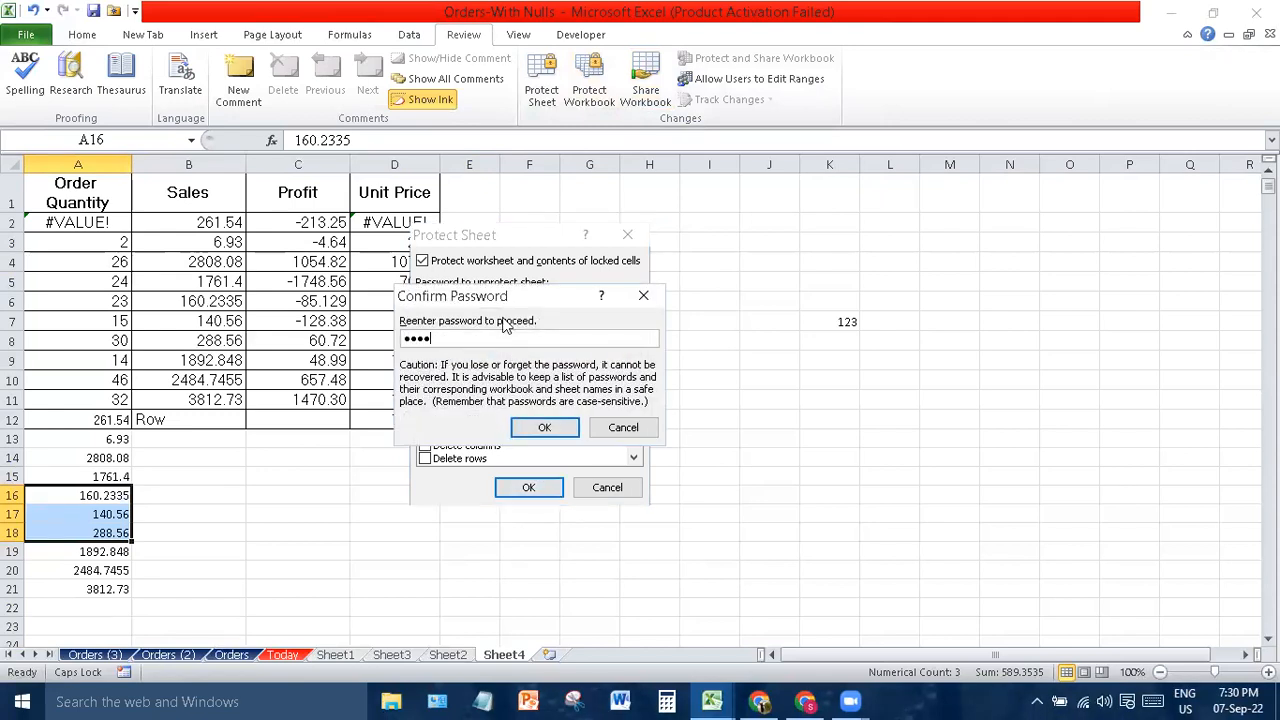
{"action": "key", "text": "Return"}
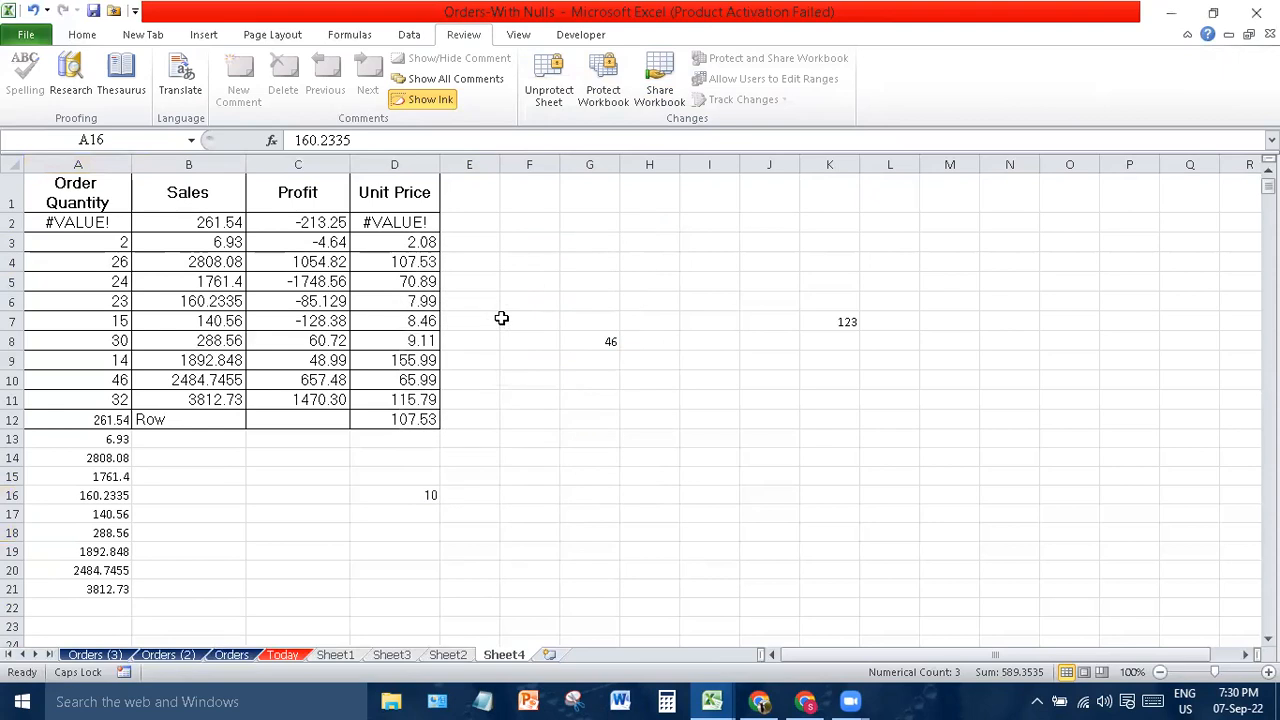
{"action": "left_click", "coordinate": [447, 655]}
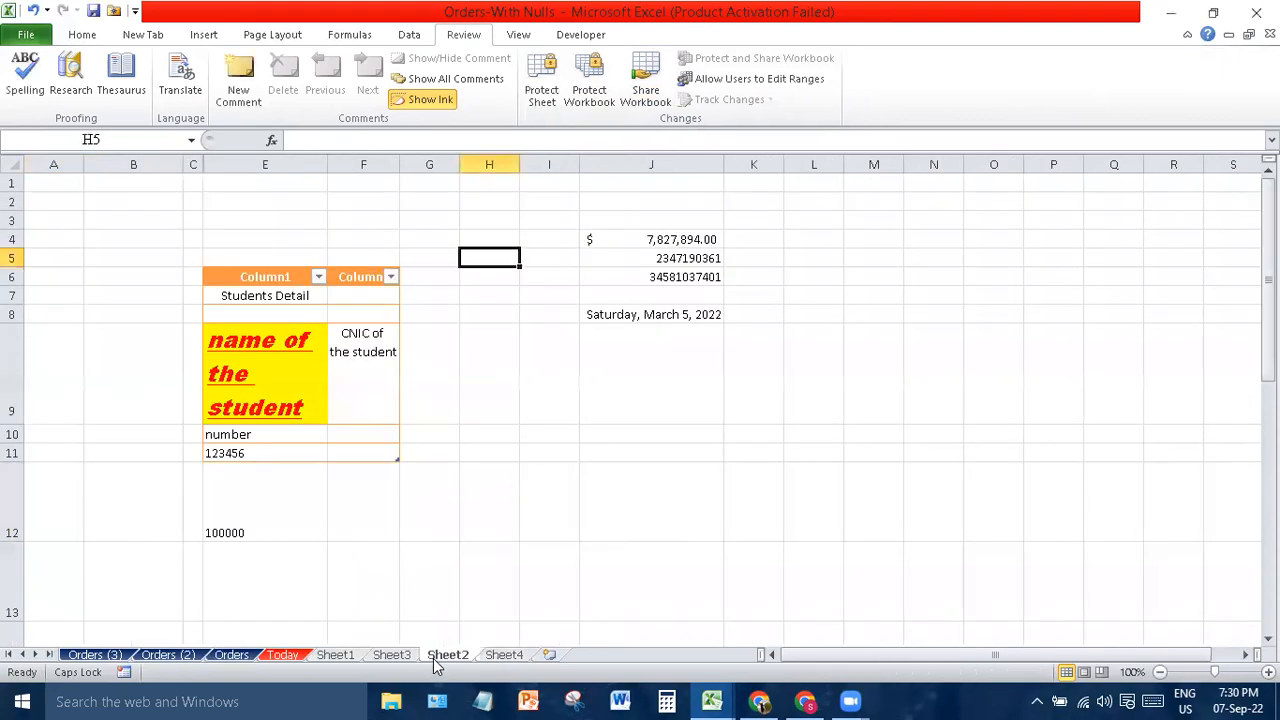
- Back on Sheet4, confirm a cell is read-only, then unprotect the sheet with its password
{"action": "left_click", "coordinate": [503, 655]}
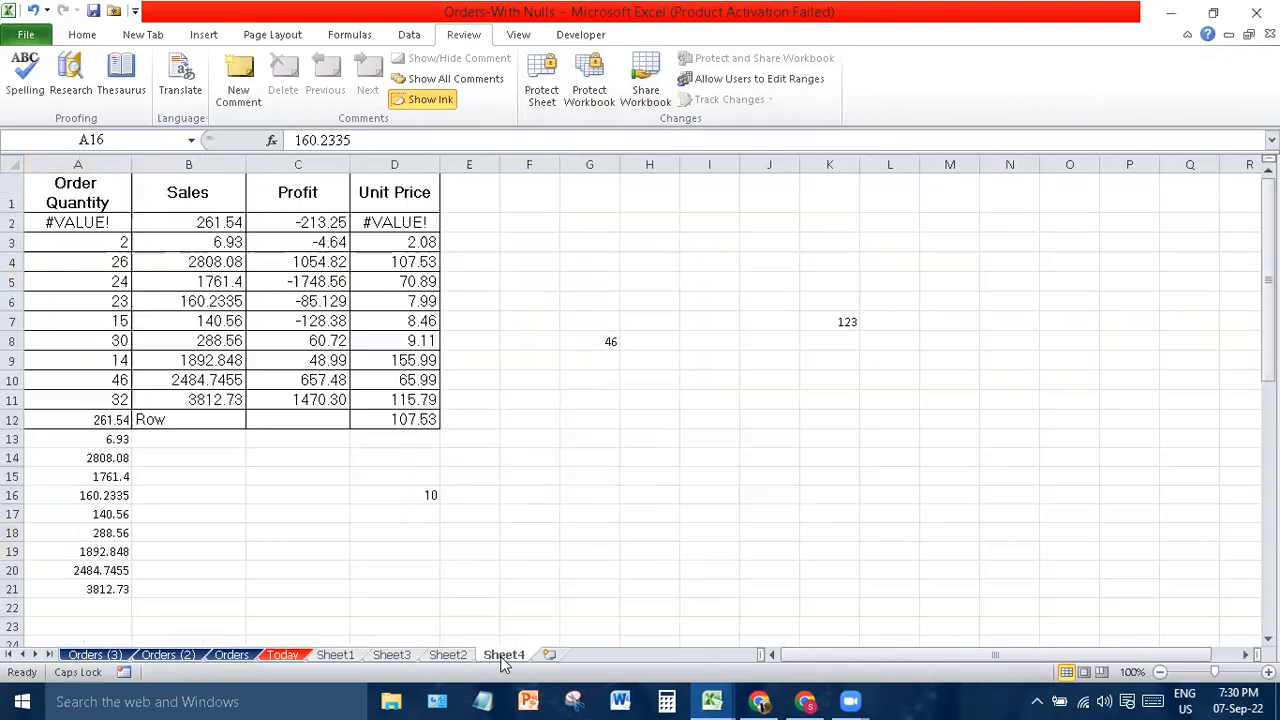
{"action": "double_click", "coordinate": [371, 328]}
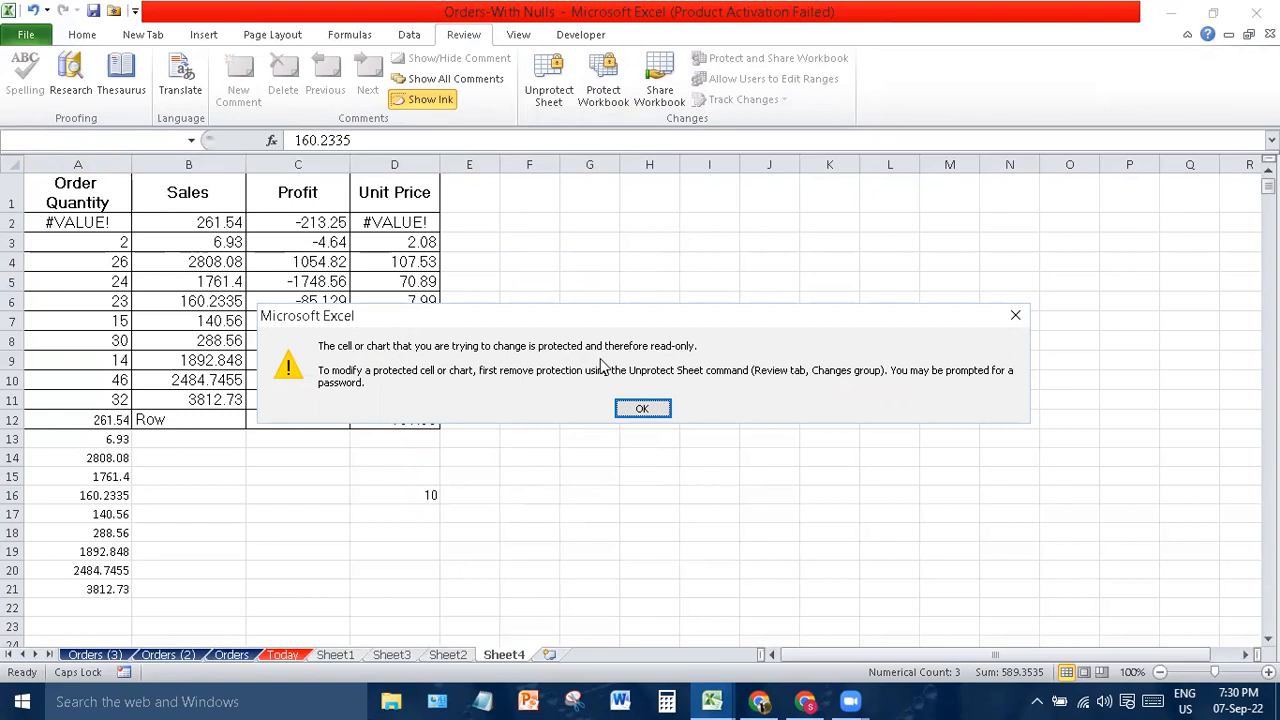
{"action": "left_click", "coordinate": [655, 408]}
{"action": "left_click", "coordinate": [558, 100]}
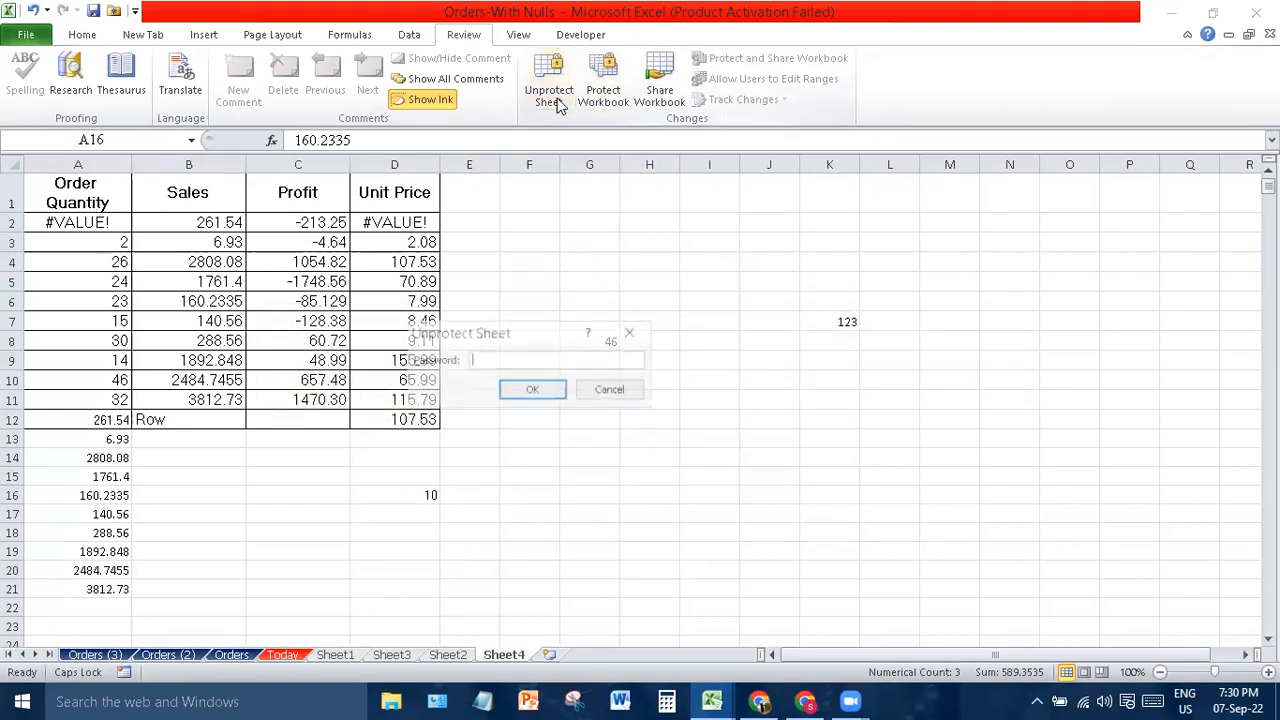
{"action": "type", "text": "12345"}
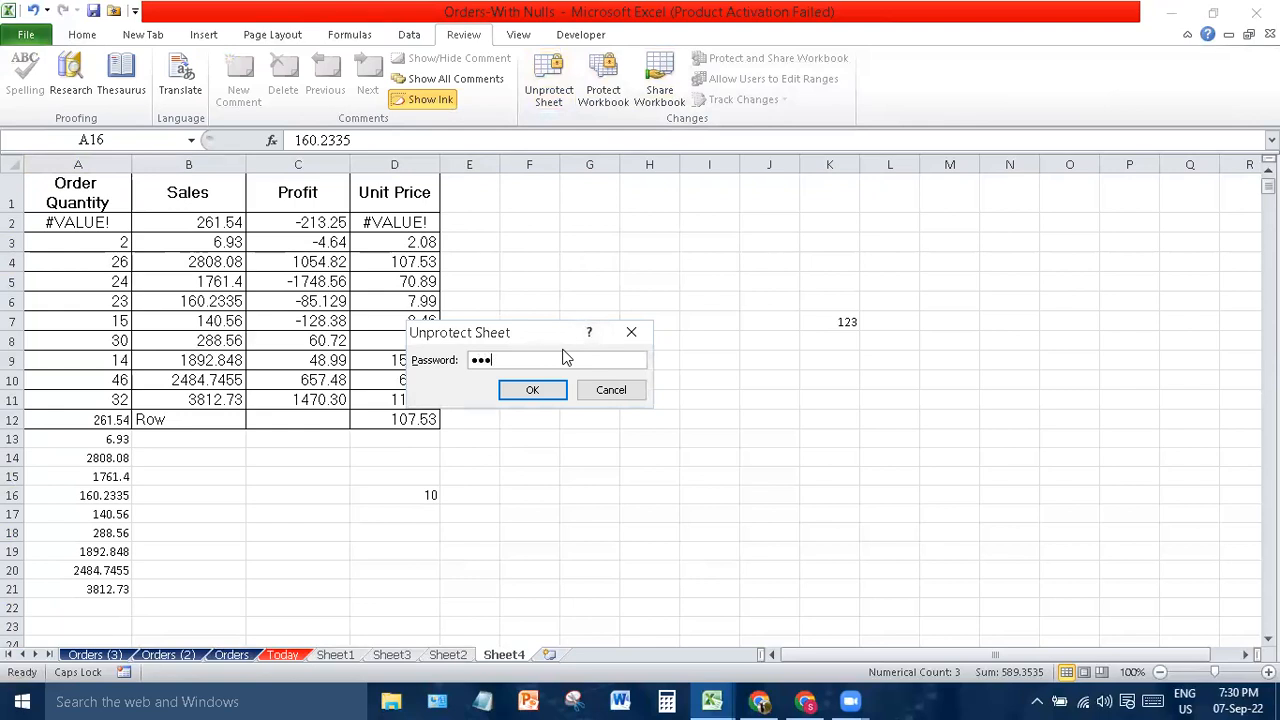
{"action": "key", "text": "Return"}
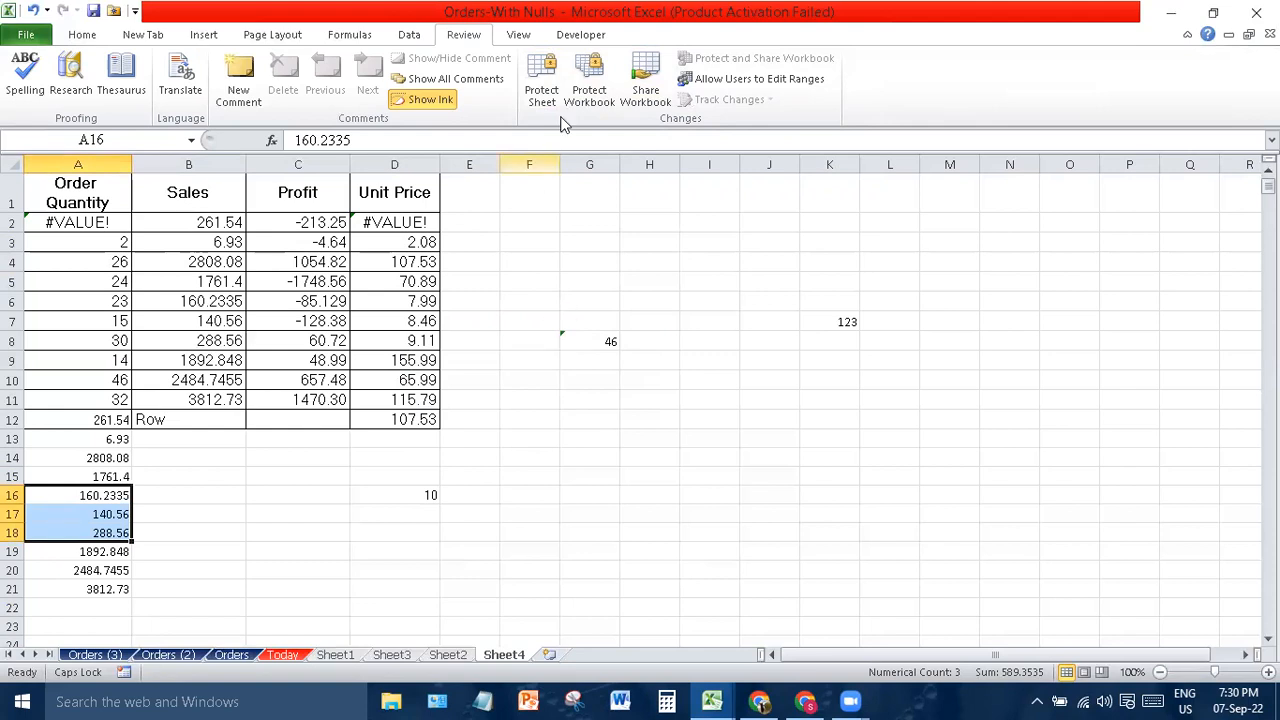
- Switch Sheet4 to Page Break Preview and drag the page break so A1:K21 fits on Page 1
{"action": "left_click", "coordinate": [519, 36]}
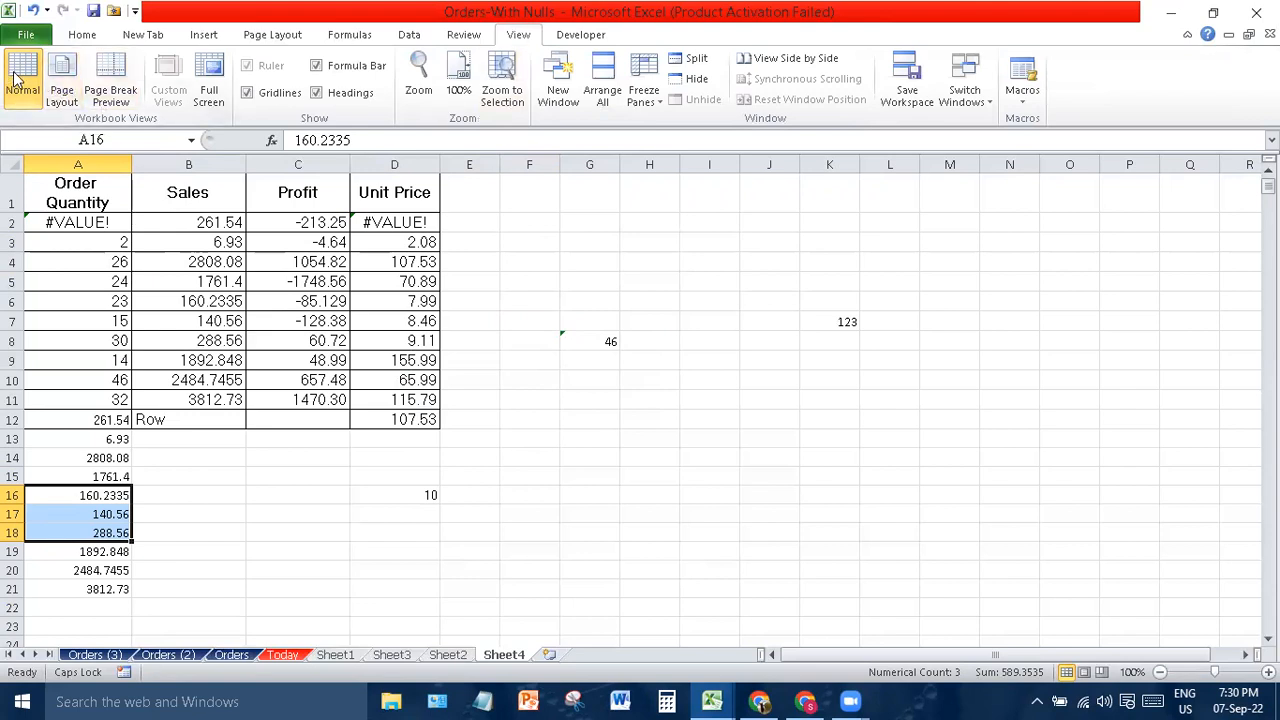
{"action": "left_click", "coordinate": [62, 84]}
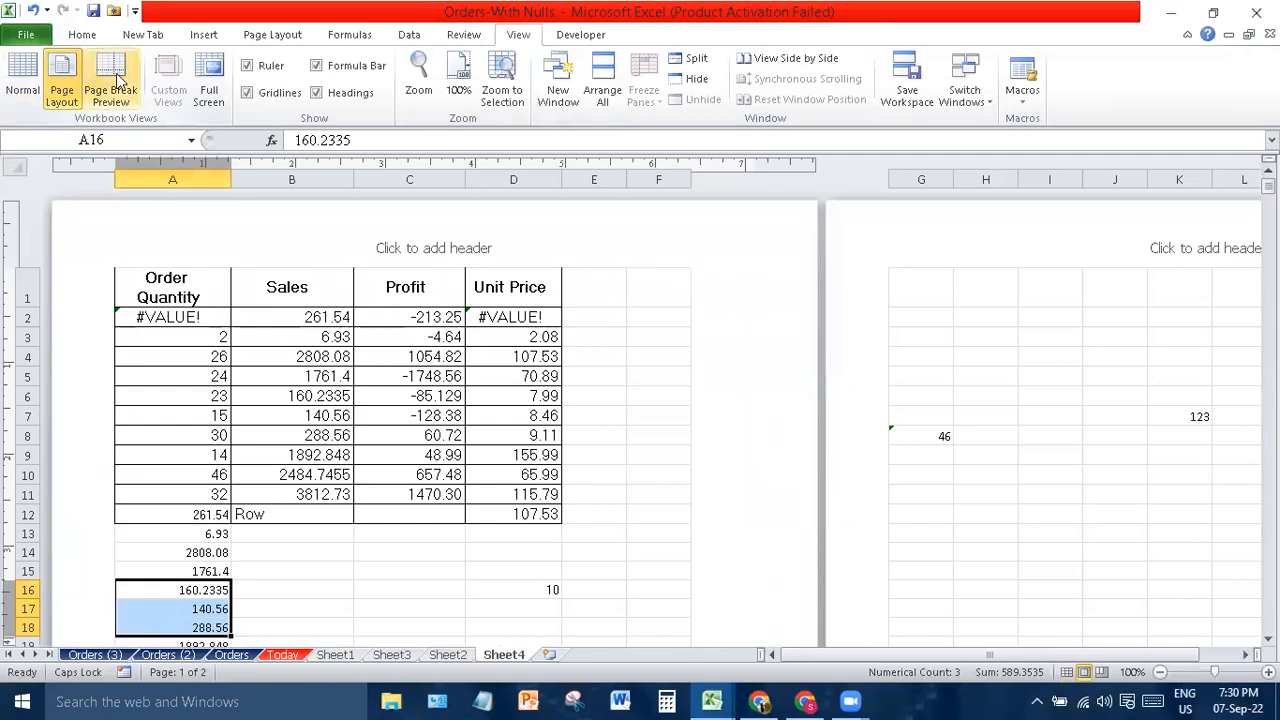
{"action": "left_click", "coordinate": [115, 80]}
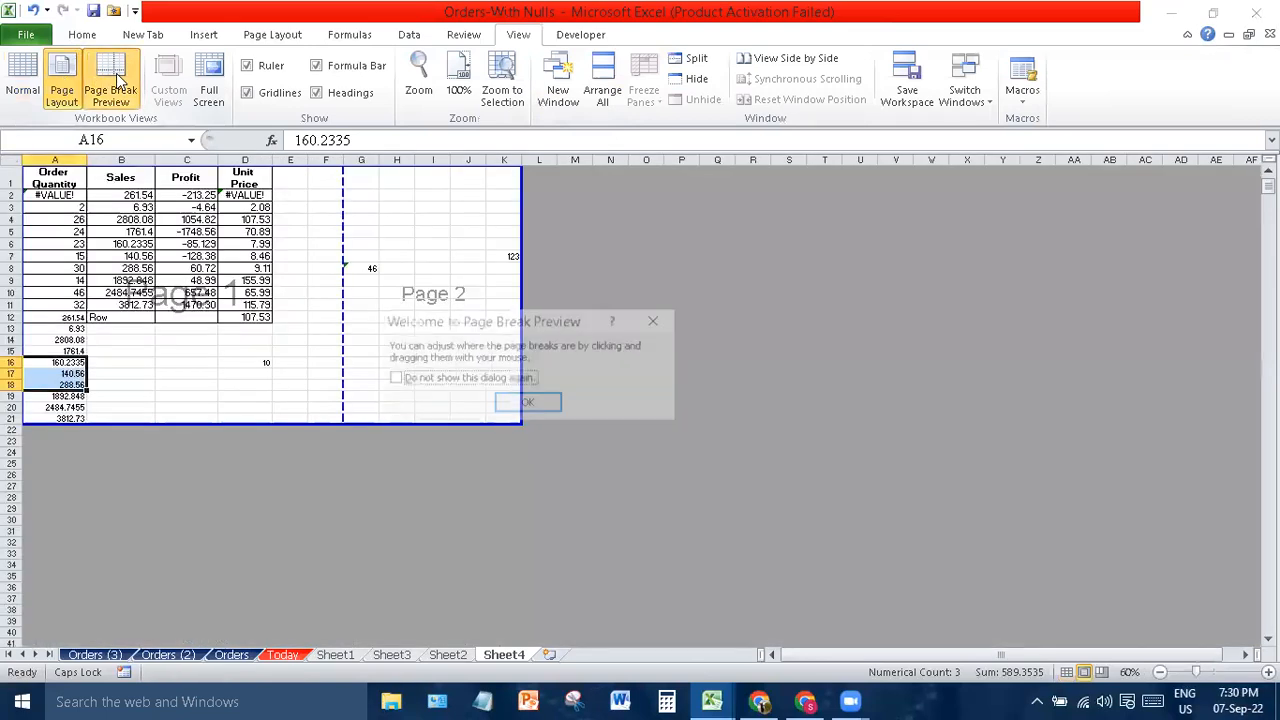
{"action": "left_click", "coordinate": [530, 402]}
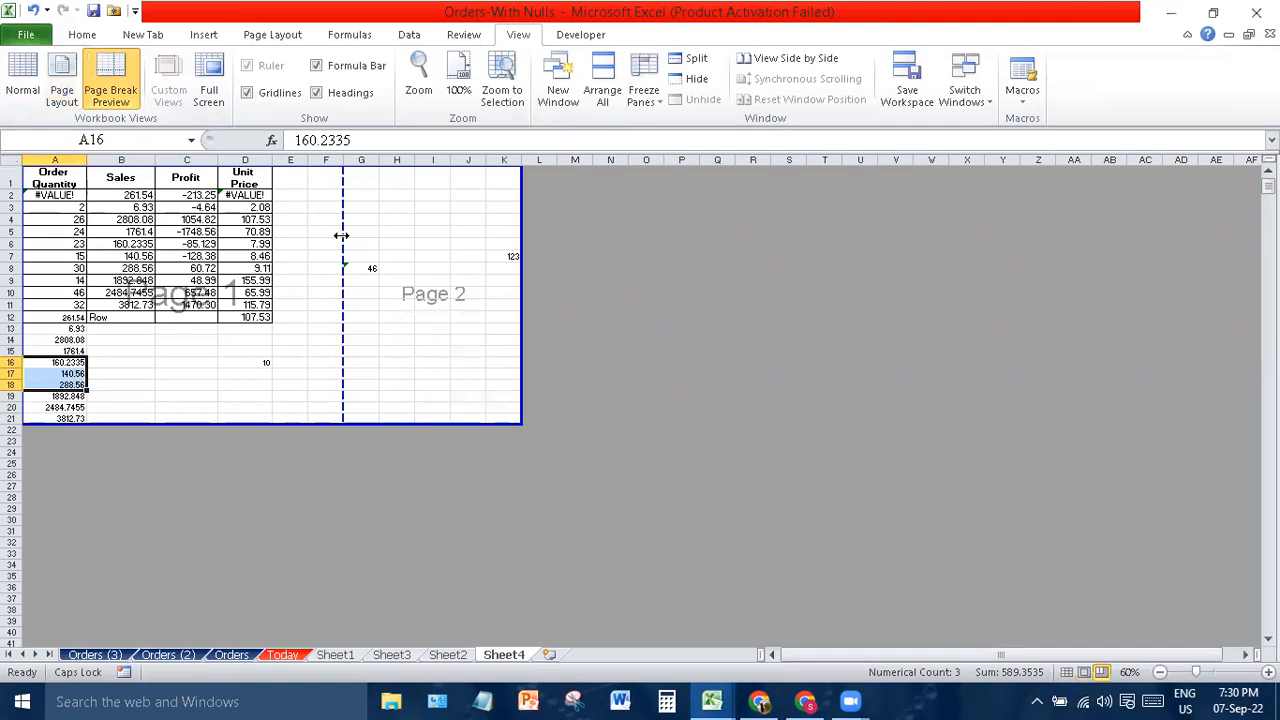
{"action": "left_click_drag", "start_coordinate": [343, 269], "coordinate": [533, 305]}
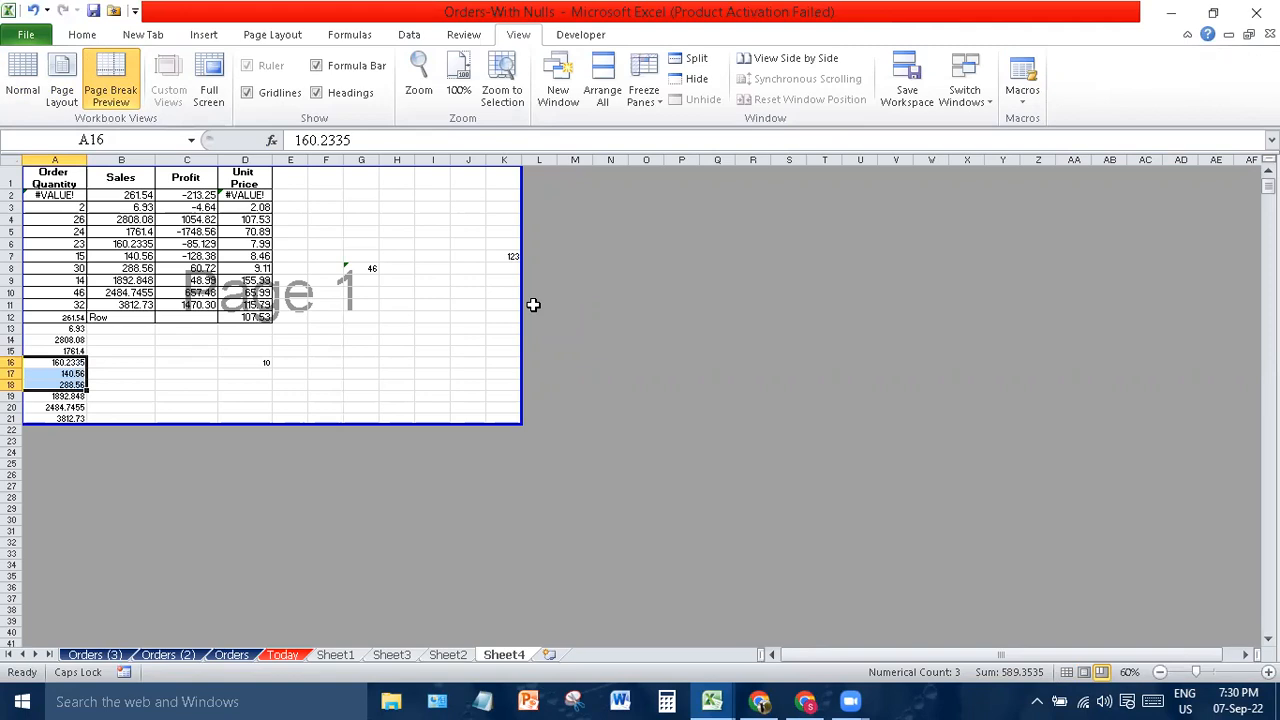
{"action": "left_click", "coordinate": [645, 305]}
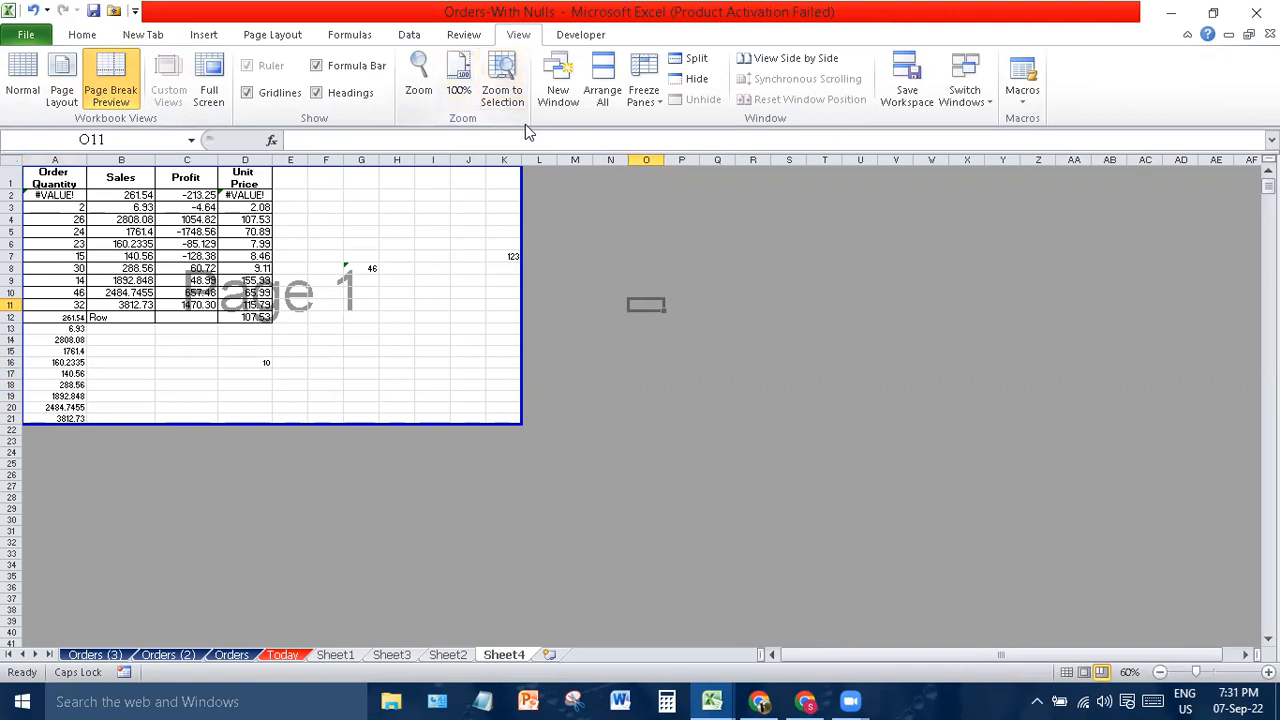
- Freeze the top header row of Sheet4, after checking and cancelling Arrange All
{"action": "left_click", "coordinate": [603, 90]}
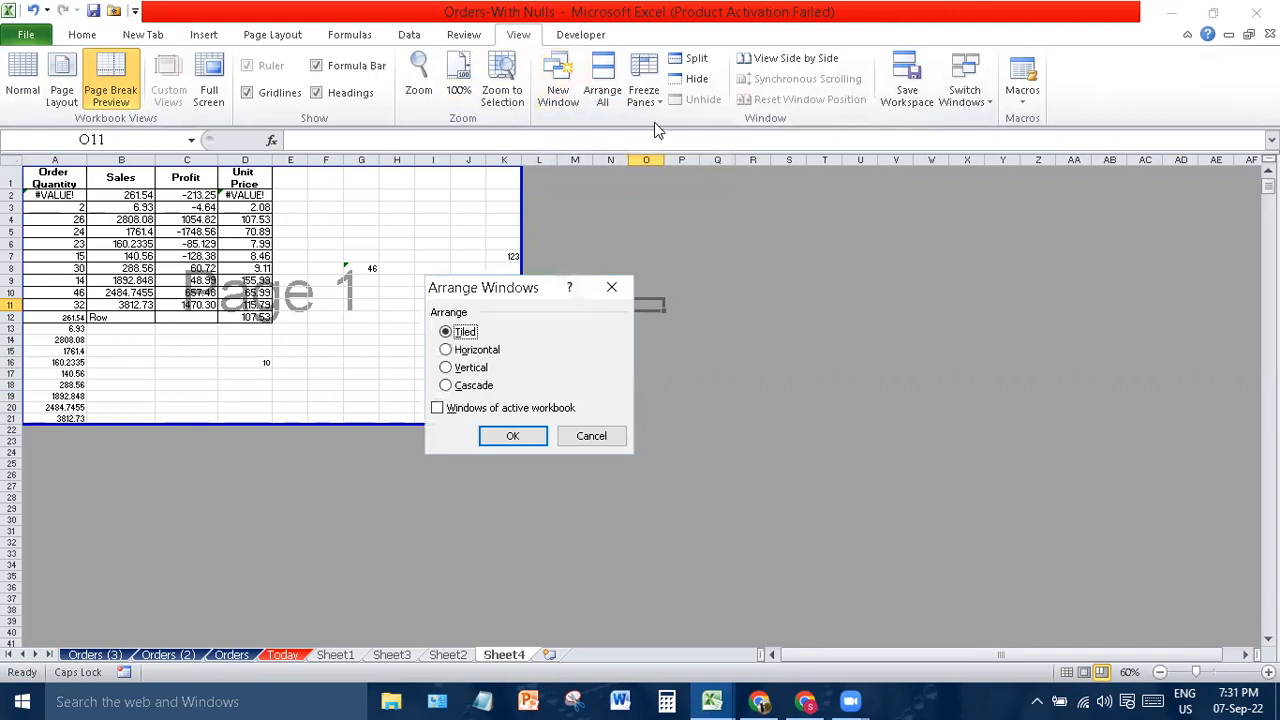
{"action": "left_click", "coordinate": [611, 287]}
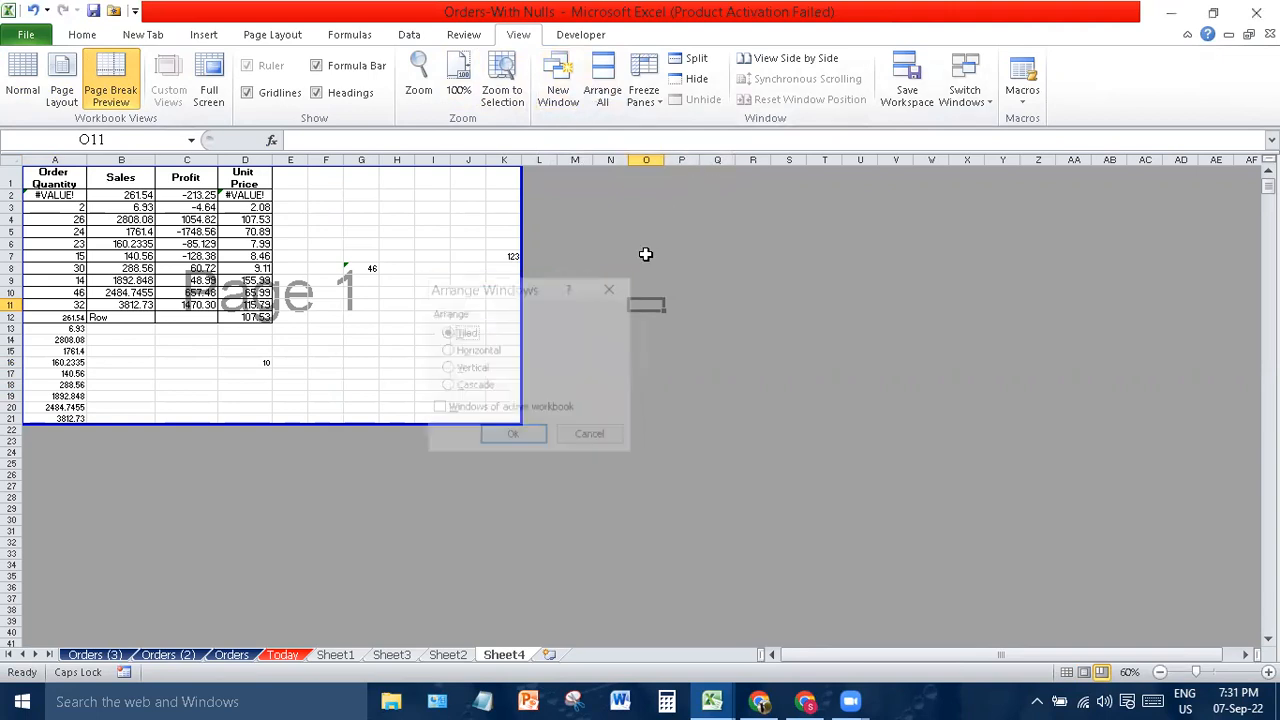
{"action": "left_click", "coordinate": [641, 98]}
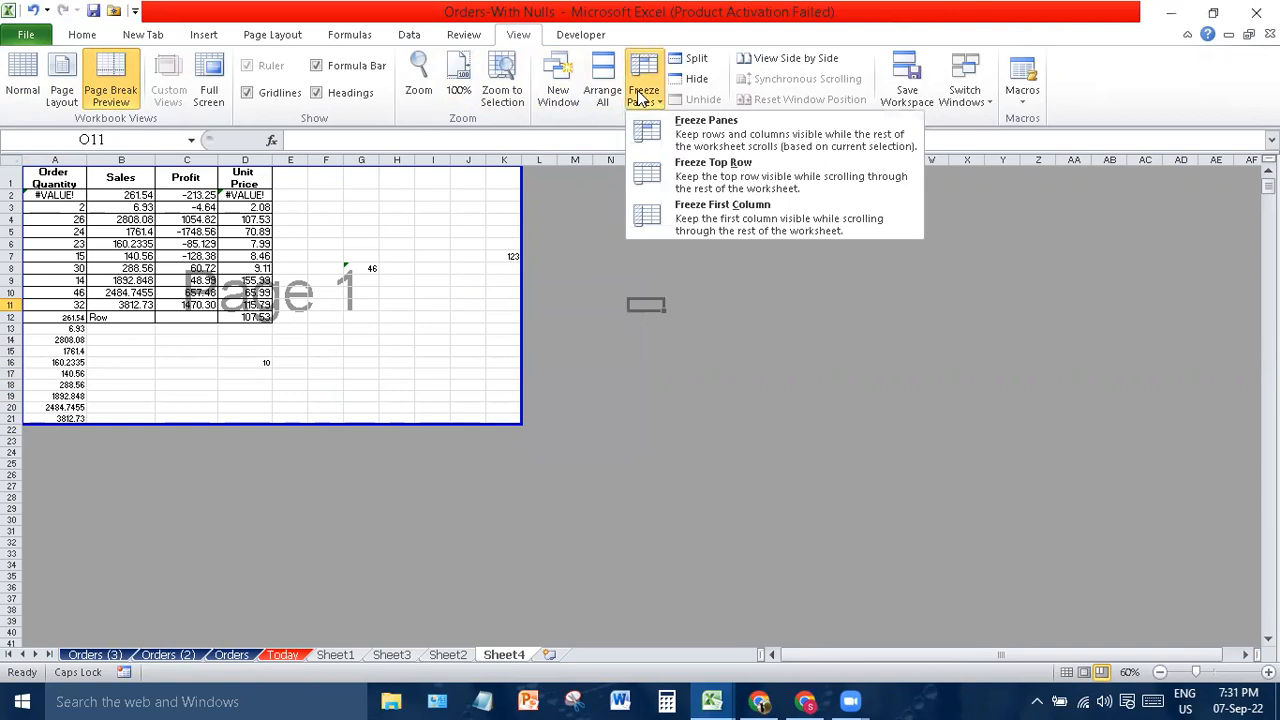
{"action": "left_click", "coordinate": [9, 178]}
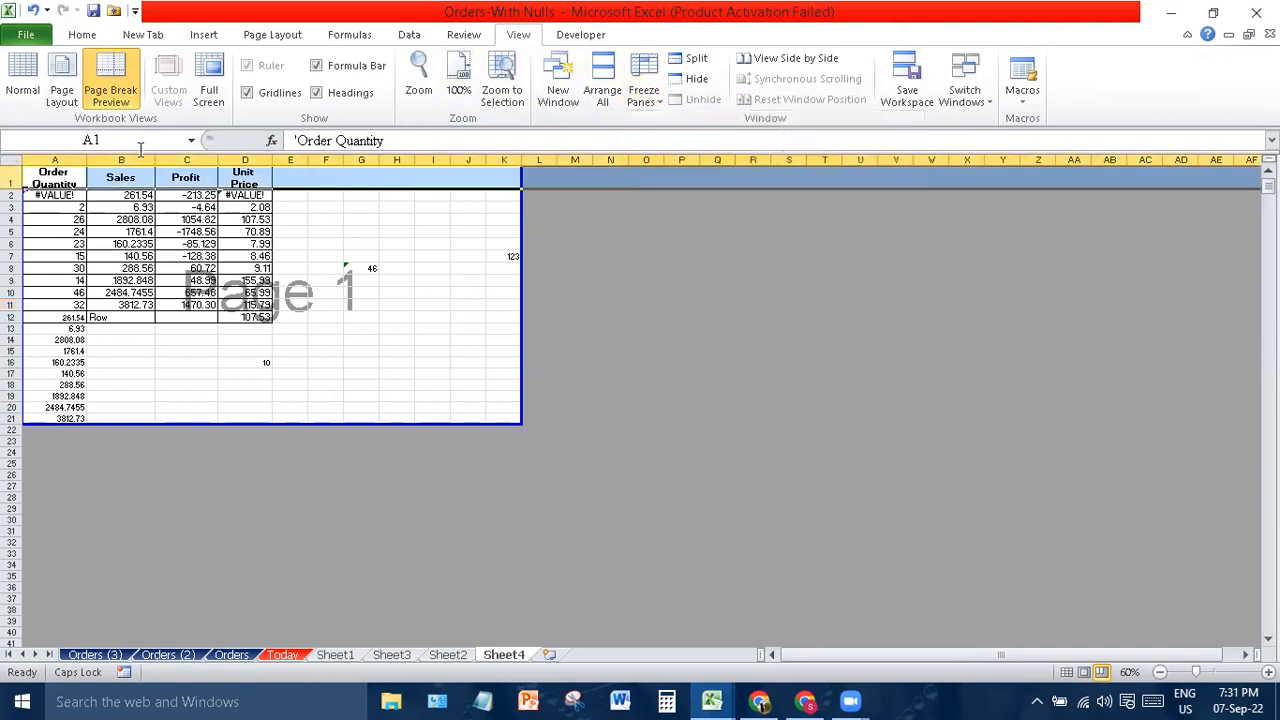
{"action": "left_click", "coordinate": [643, 92]}
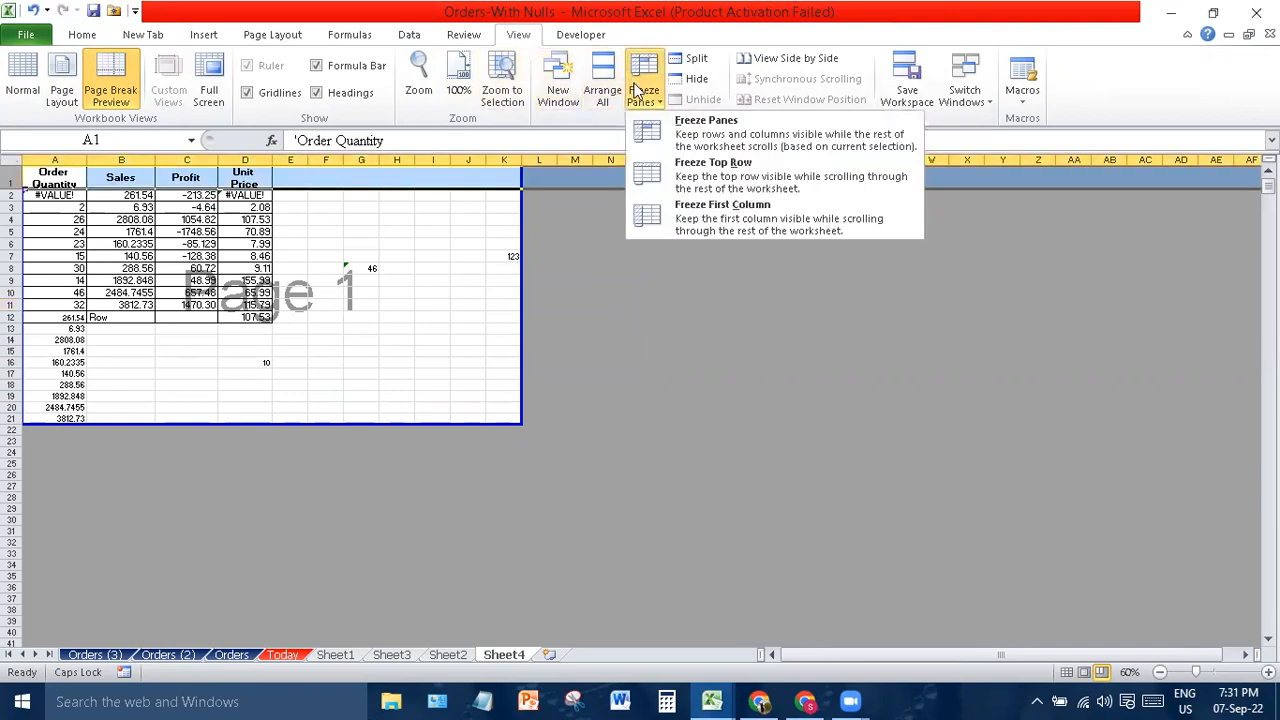
{"action": "left_click", "coordinate": [690, 176]}
- Test the frozen header with Page Down and Page Up, then split the window below row 1
{"action": "left_click", "coordinate": [169, 369]}
{"action": "key", "text": "Page_Down"}
{"action": "key", "text": "Page_Down"}
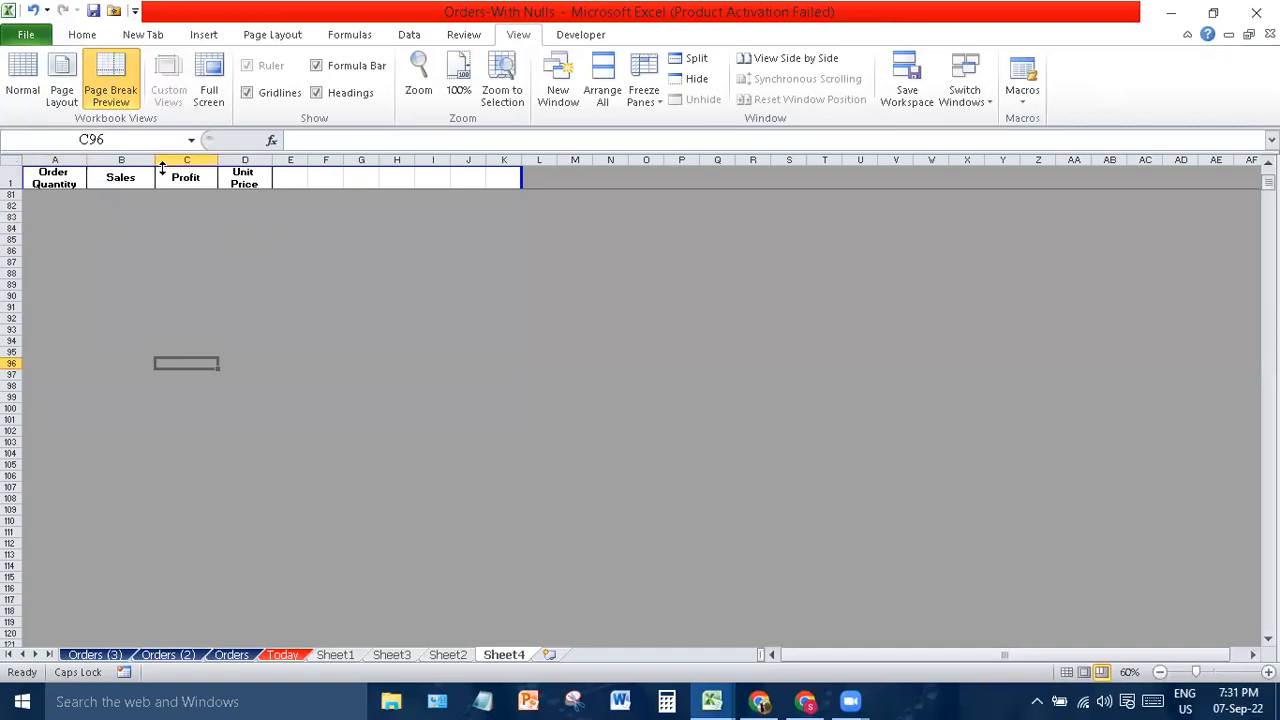
{"action": "key", "text": "Page_Up"}
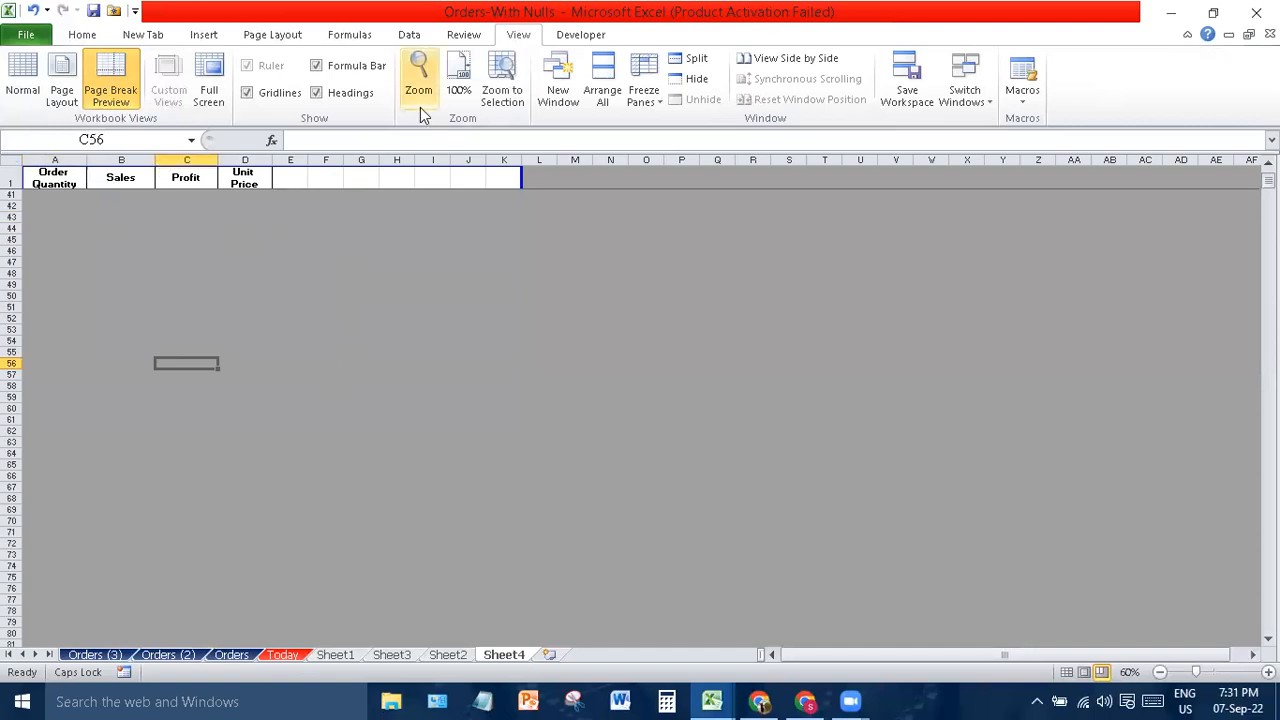
{"action": "key", "text": "Page_Up"}
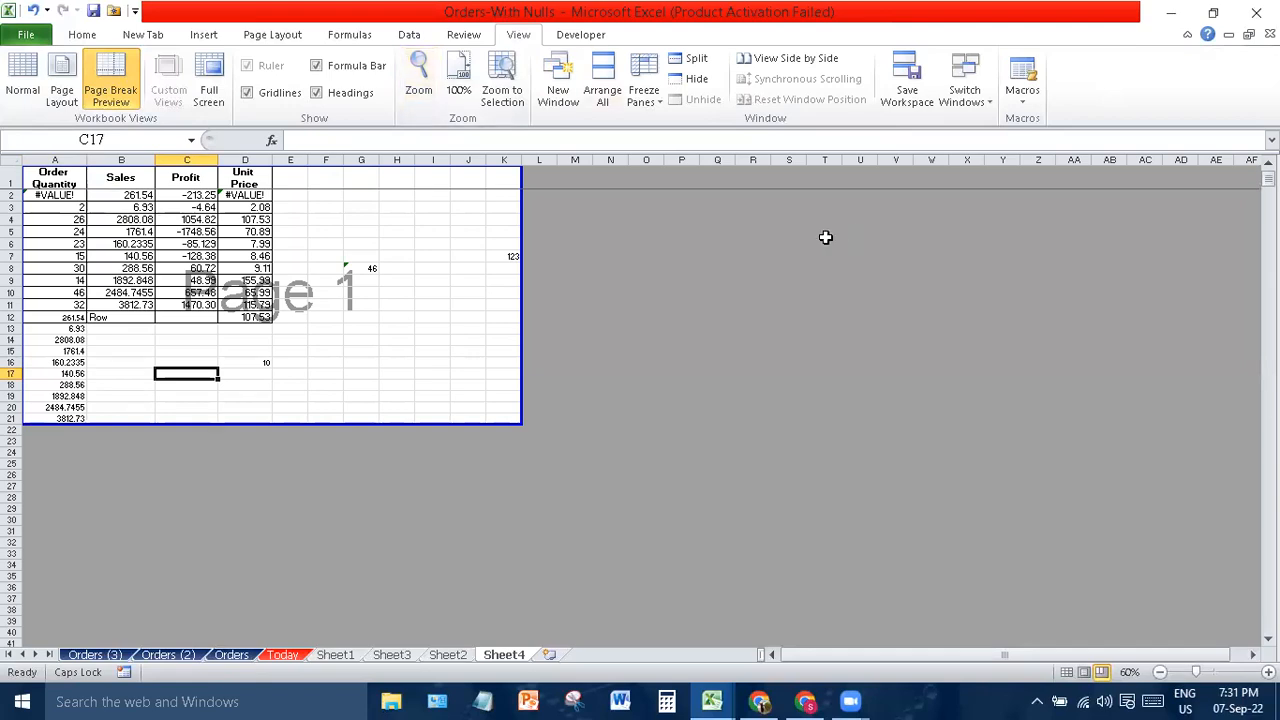
{"action": "left_click", "coordinate": [697, 60]}
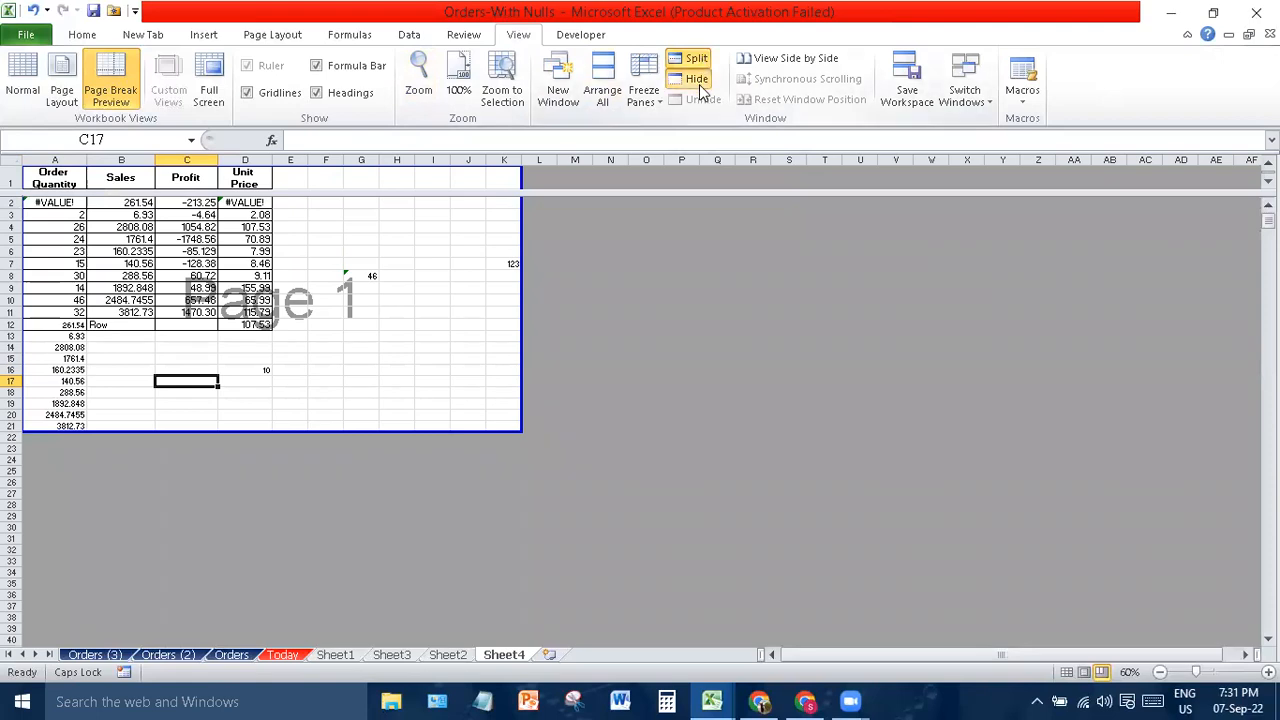
- Hide the Orders-With Nulls workbook window and check the Macros options unused
{"action": "left_click", "coordinate": [697, 80]}
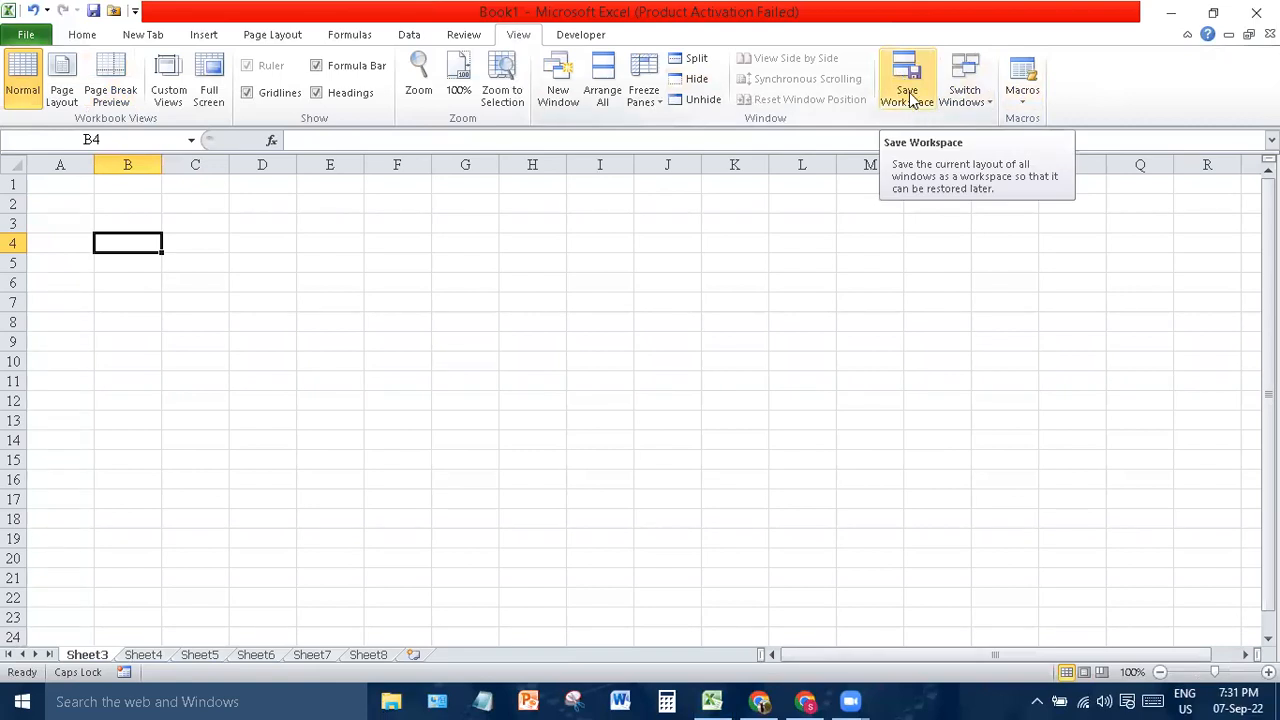
{"action": "left_click", "coordinate": [1030, 108]}
{"action": "left_click", "coordinate": [941, 245]}
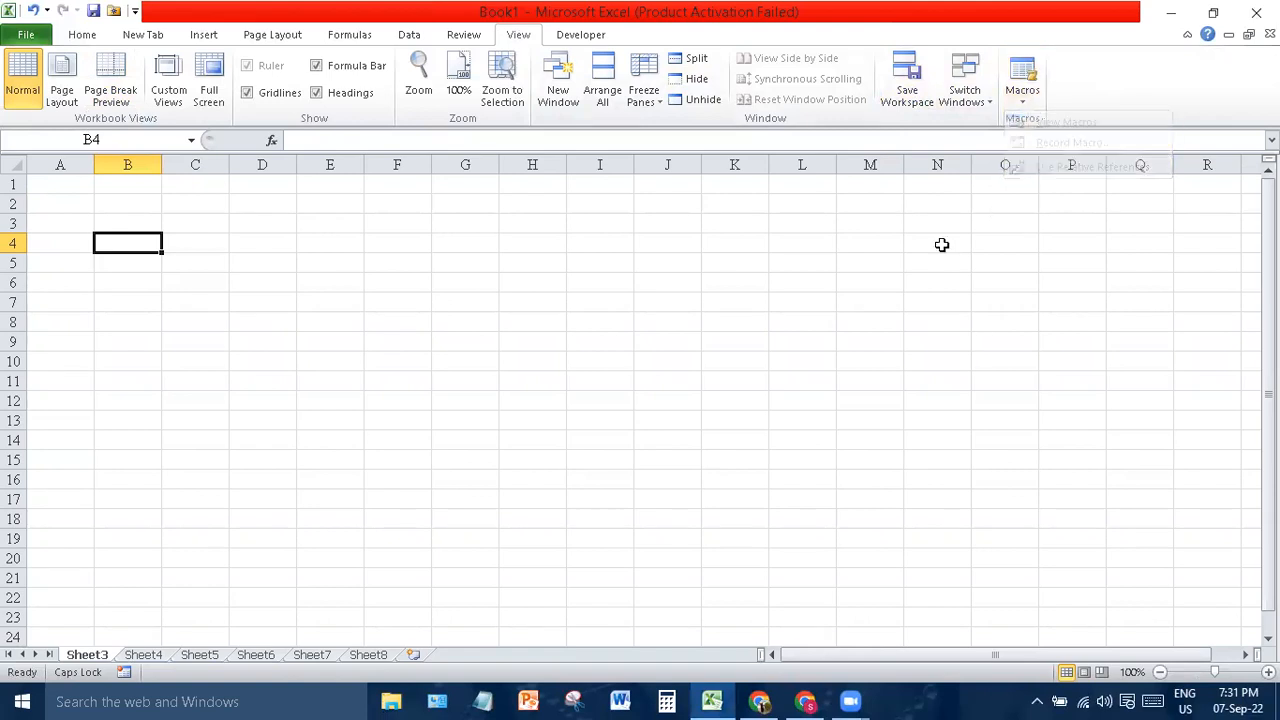
- Show the Developer commands and select cells C1:C7 on Sheet3
{"action": "left_click", "coordinate": [585, 38]}
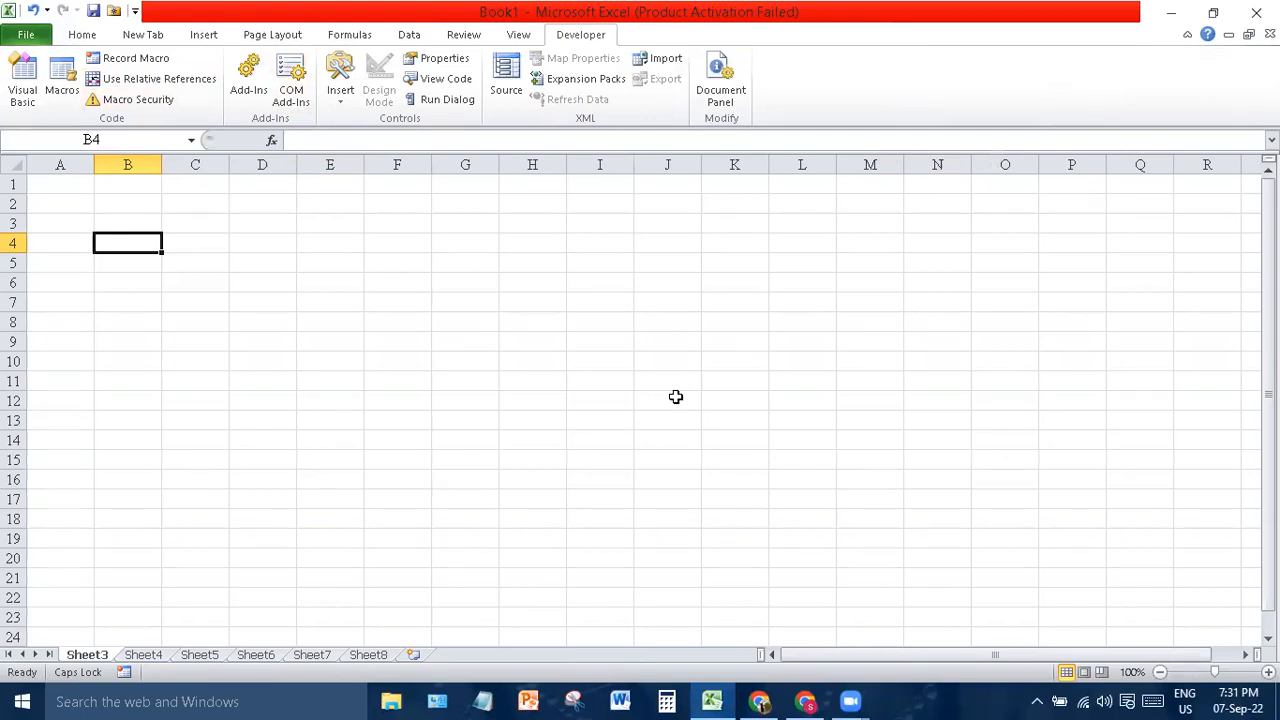
{"action": "left_click", "coordinate": [734, 306]}
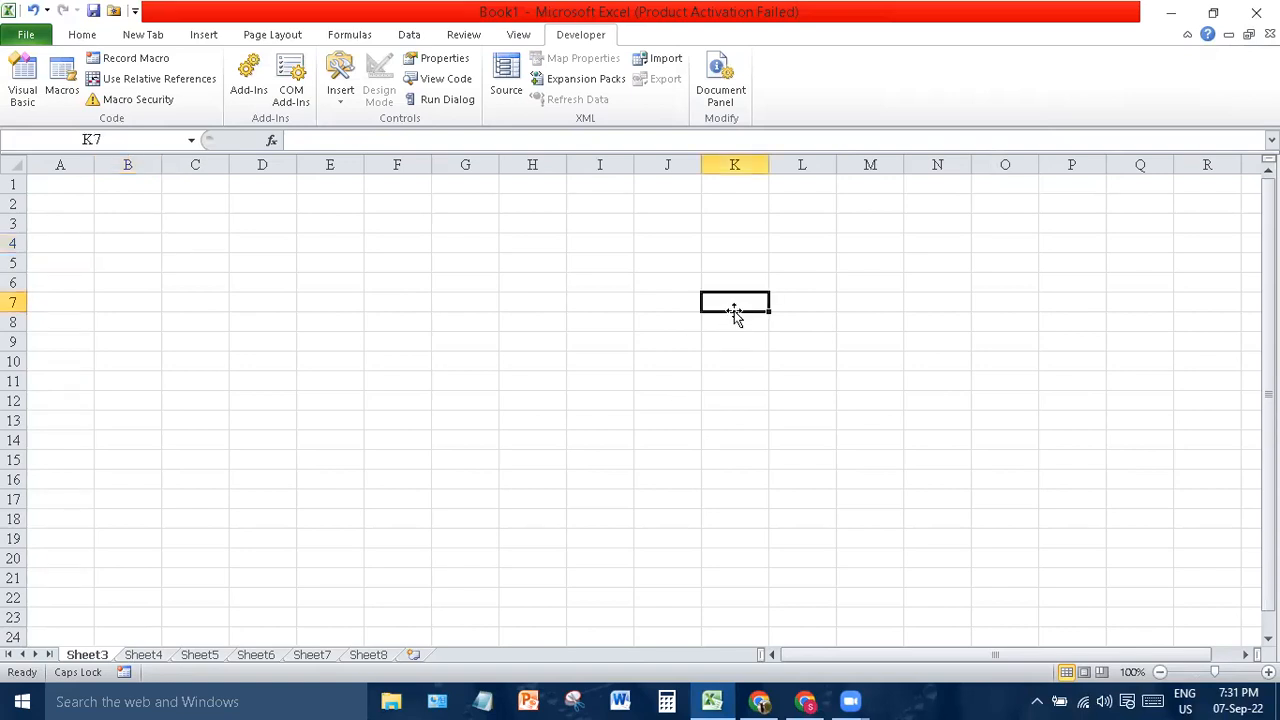
{"action": "left_click", "coordinate": [211, 304]}
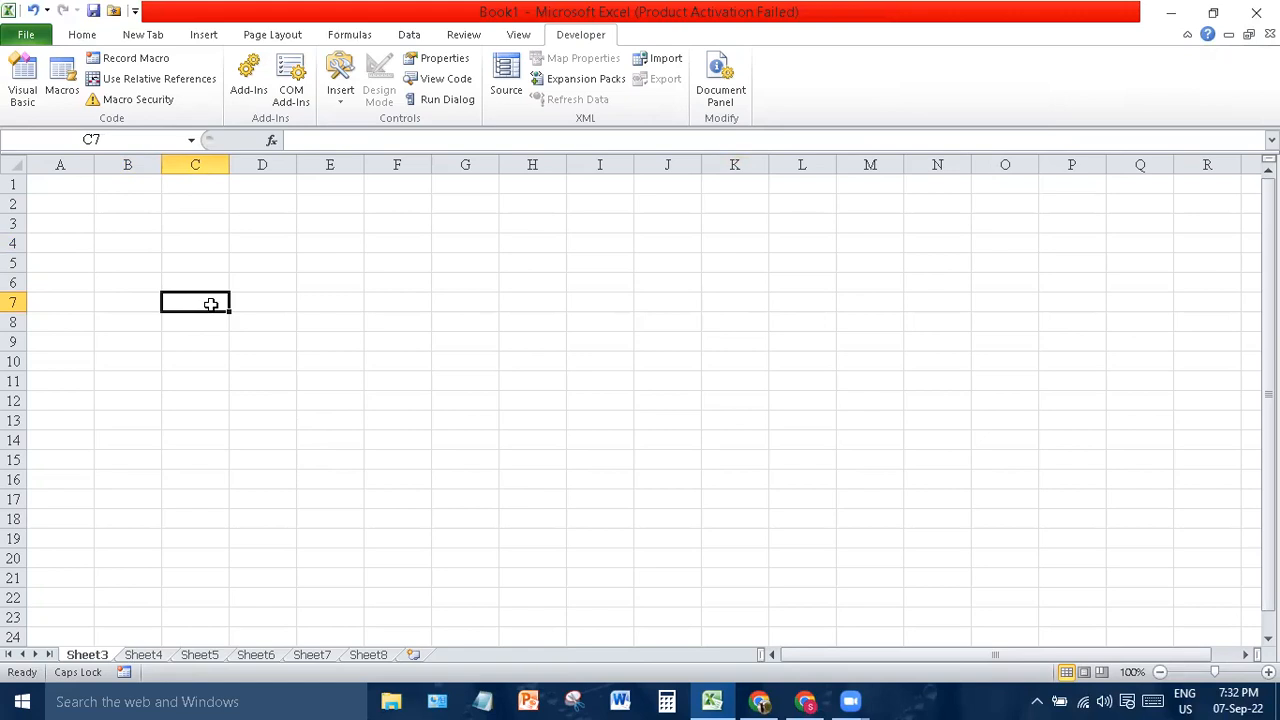
{"action": "left_click_drag", "start_coordinate": [211, 304], "coordinate": [183, 55]}
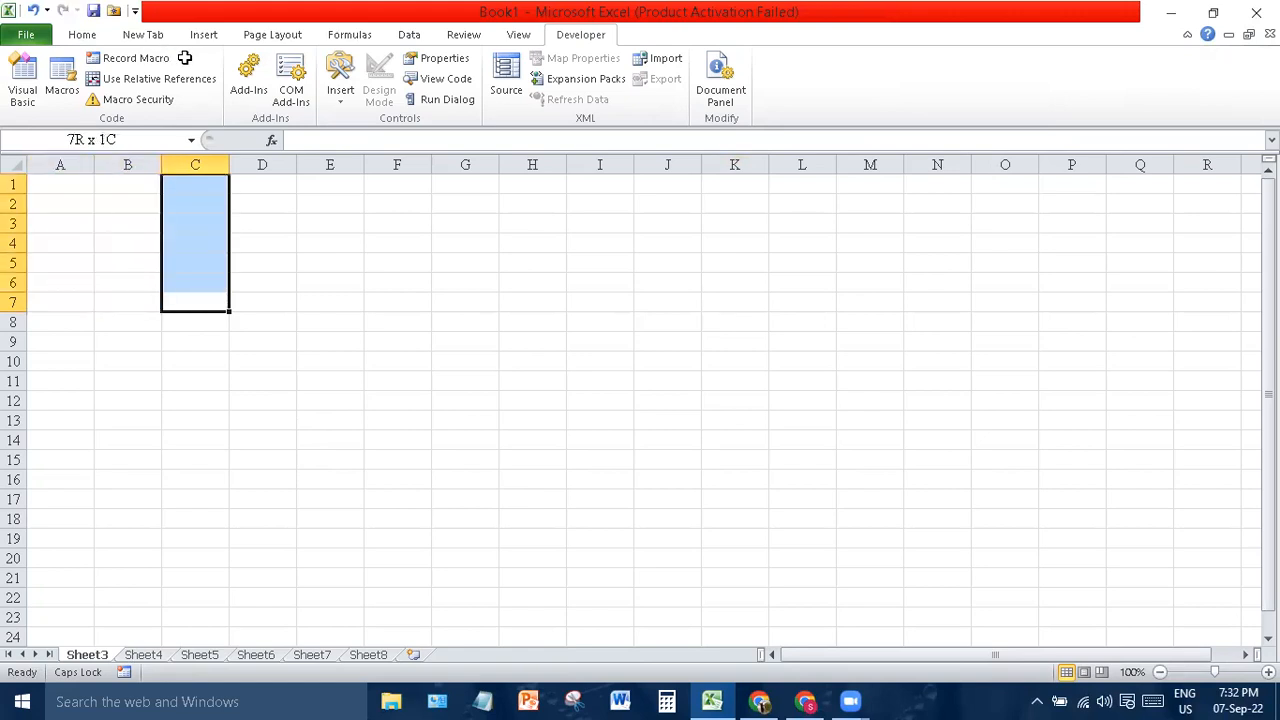
{"action": "left_click", "coordinate": [205, 38]}
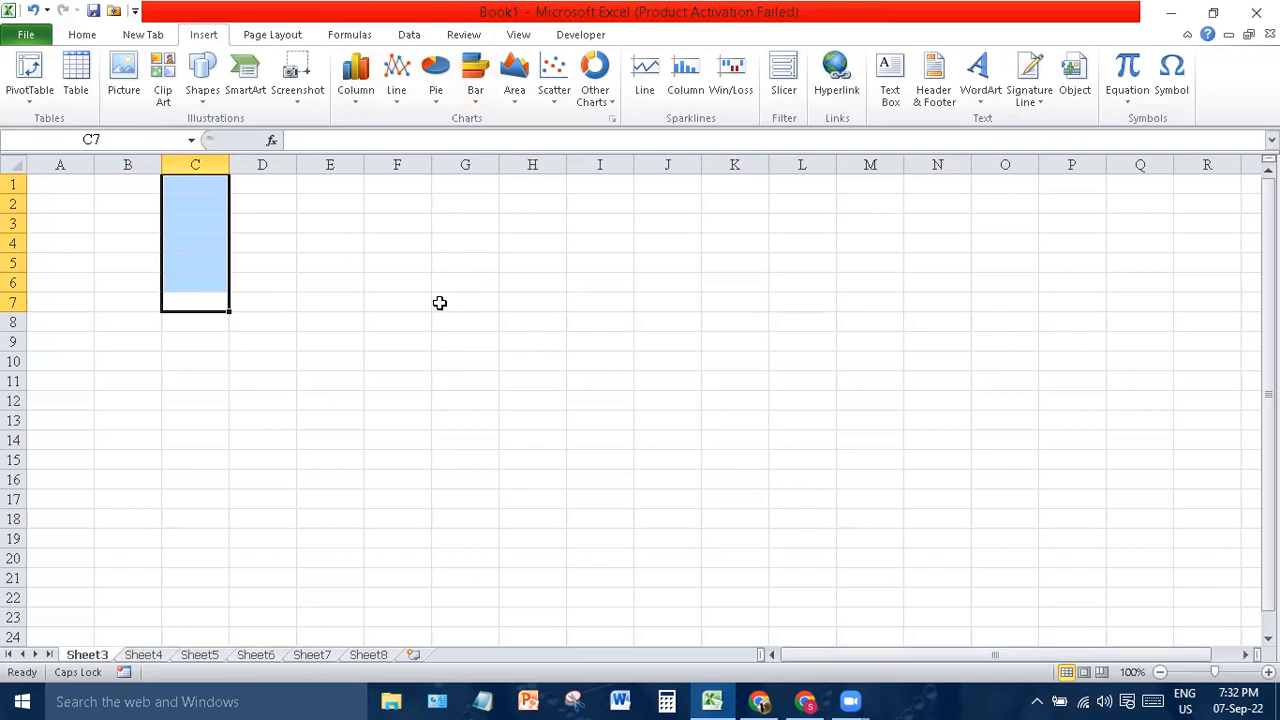
- Enter the heading ERRORS in cell C4
{"action": "left_click", "coordinate": [506, 342]}
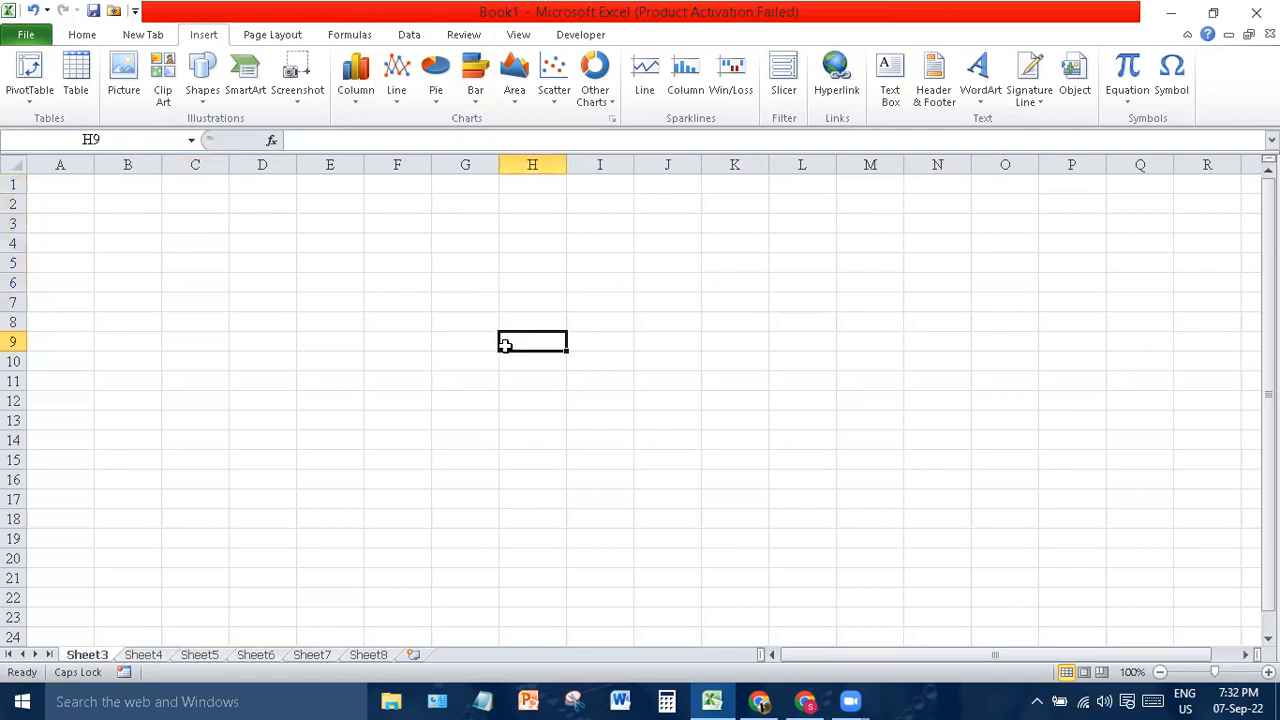
{"action": "left_click", "coordinate": [198, 250]}
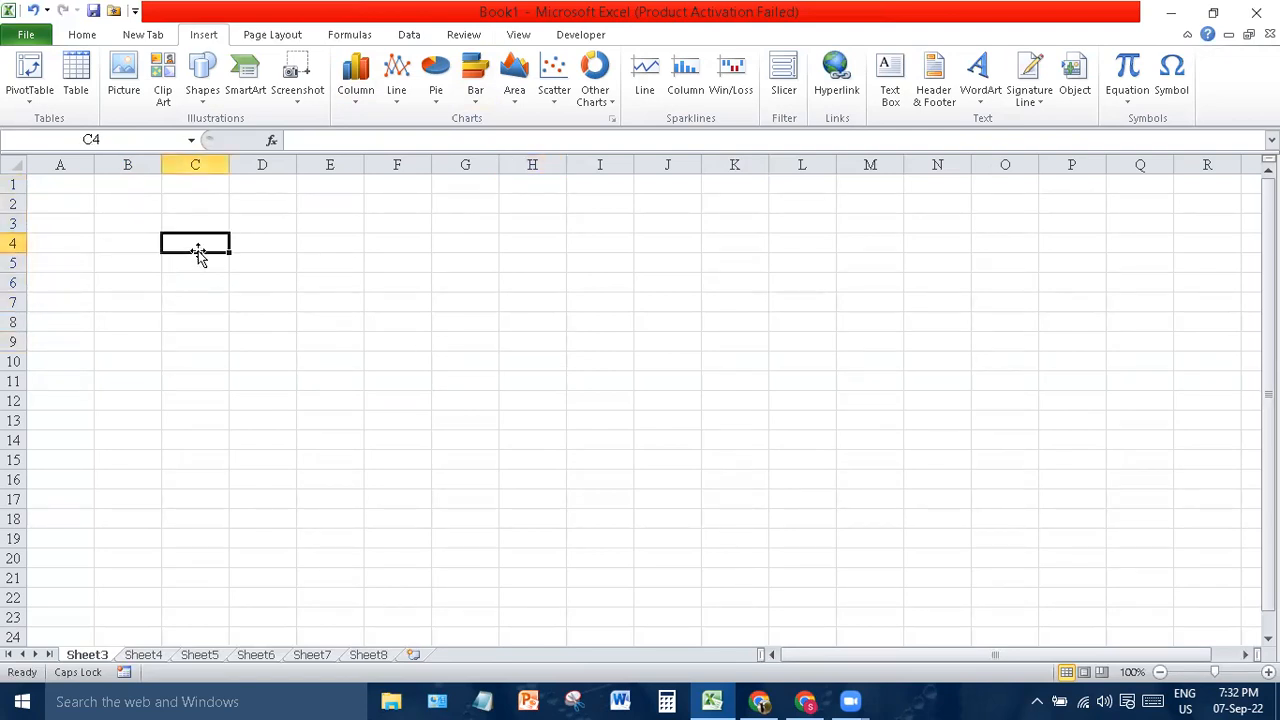
{"action": "type", "text": "ERRORS"}
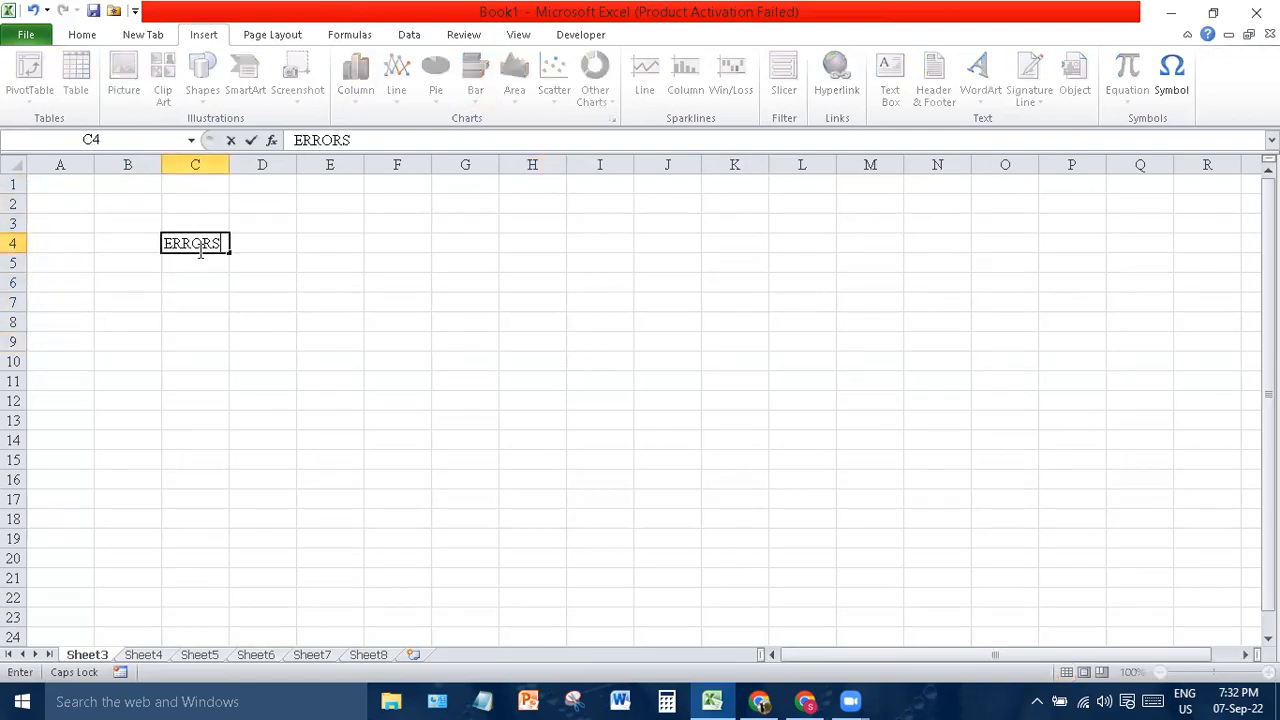
{"action": "left_click", "coordinate": [380, 283]}
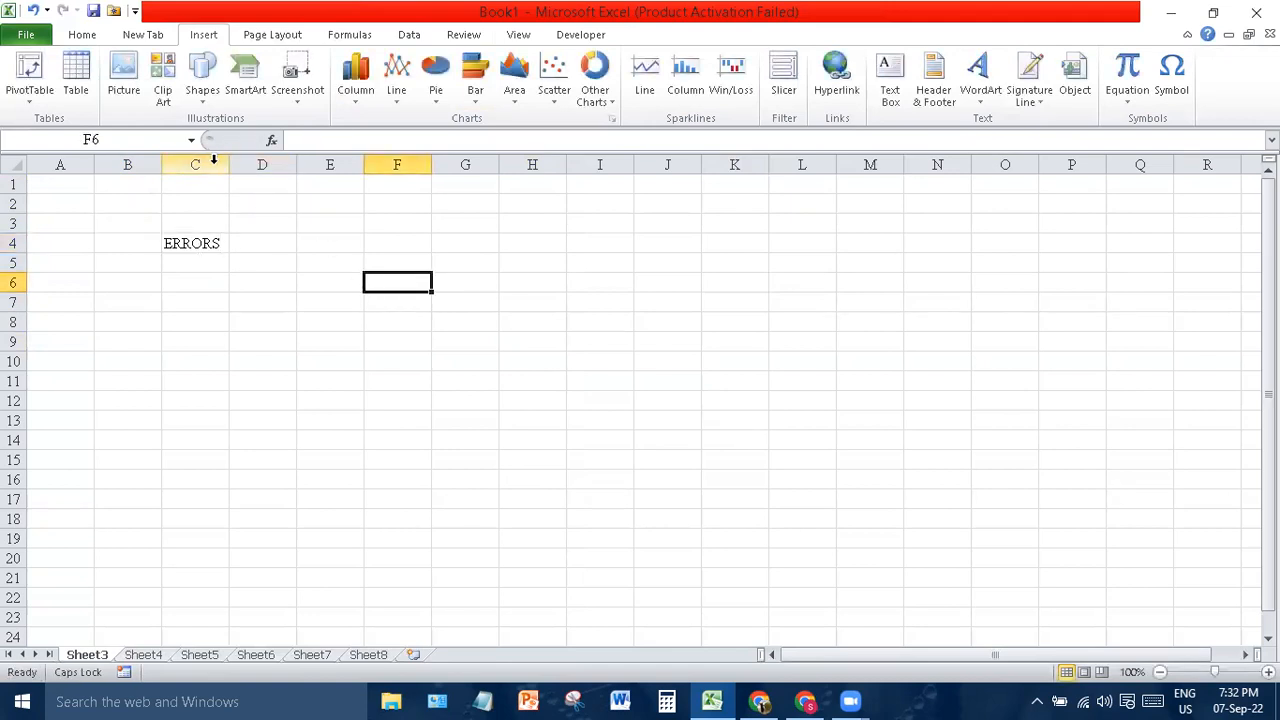
- Widen columns C through K and set rows 4 to 17 to height 60.75
{"action": "left_click_drag", "start_coordinate": [209, 163], "coordinate": [262, 164]}
{"action": "left_click_drag", "start_coordinate": [568, 198], "coordinate": [737, 186]}
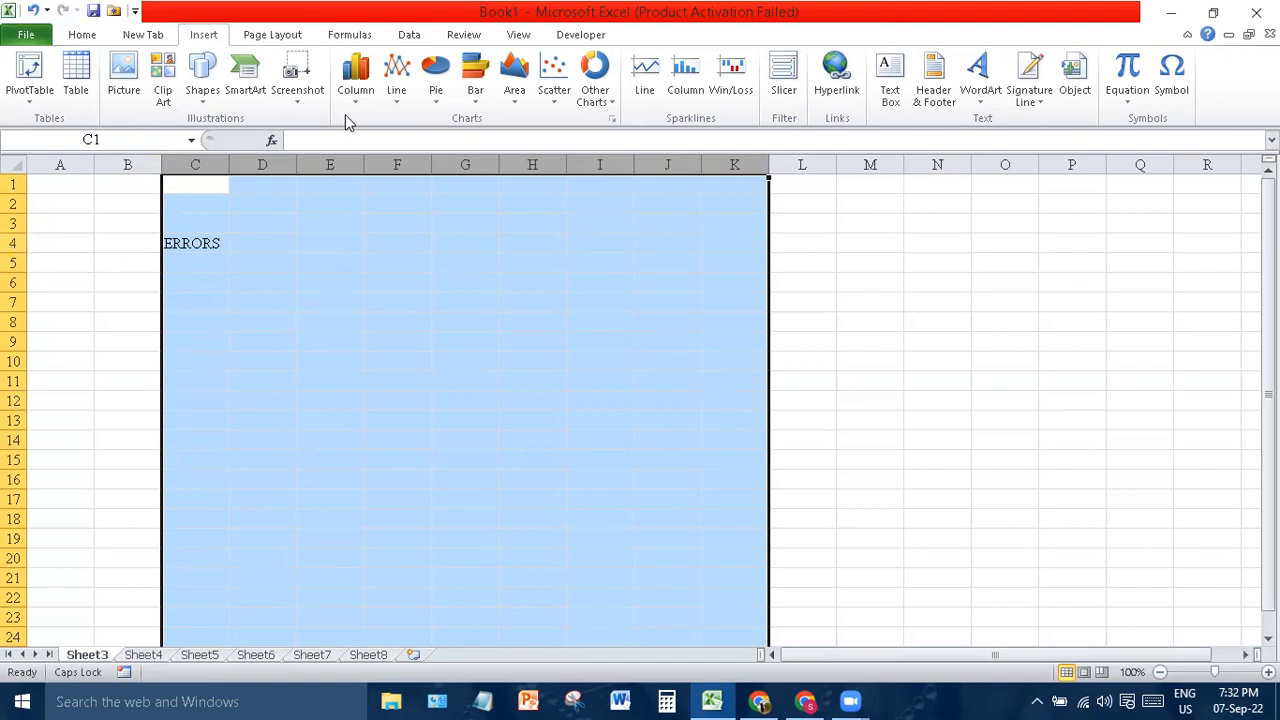
{"action": "left_click_drag", "start_coordinate": [297, 161], "coordinate": [369, 163]}
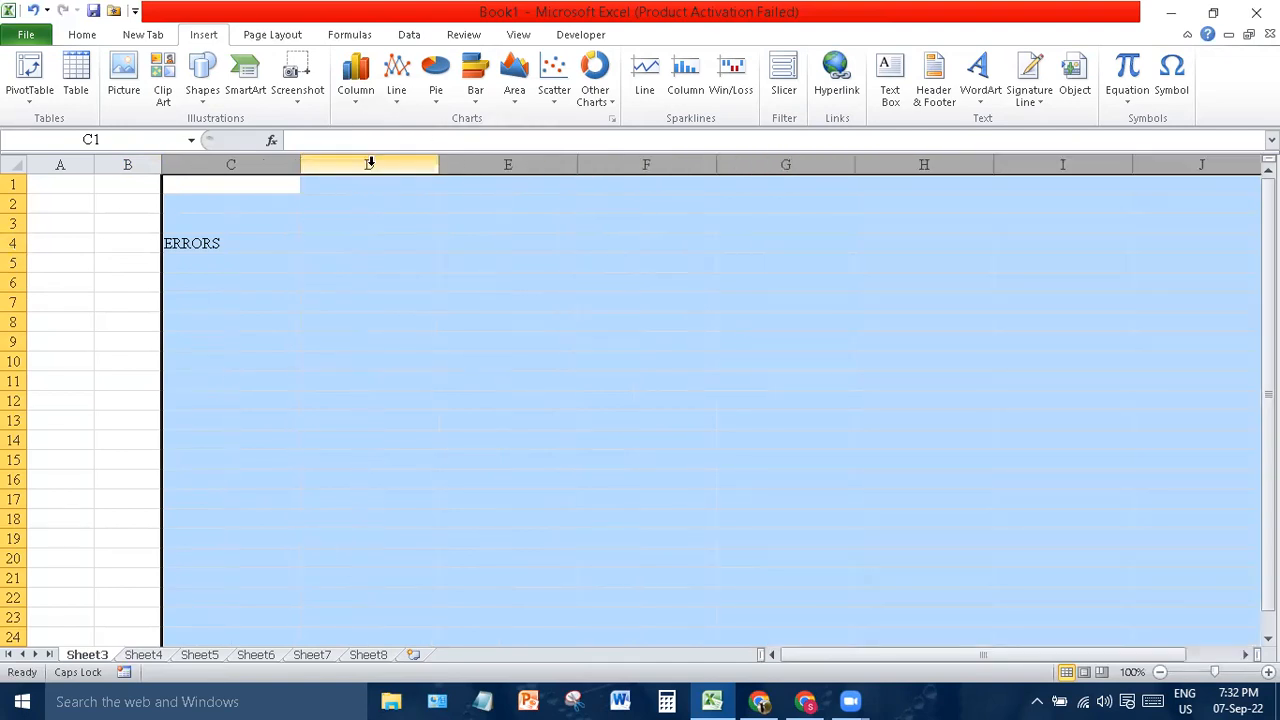
{"action": "left_click_drag", "start_coordinate": [9, 246], "coordinate": [14, 518]}
{"action": "left_click_drag", "start_coordinate": [15, 332], "coordinate": [17, 393]}
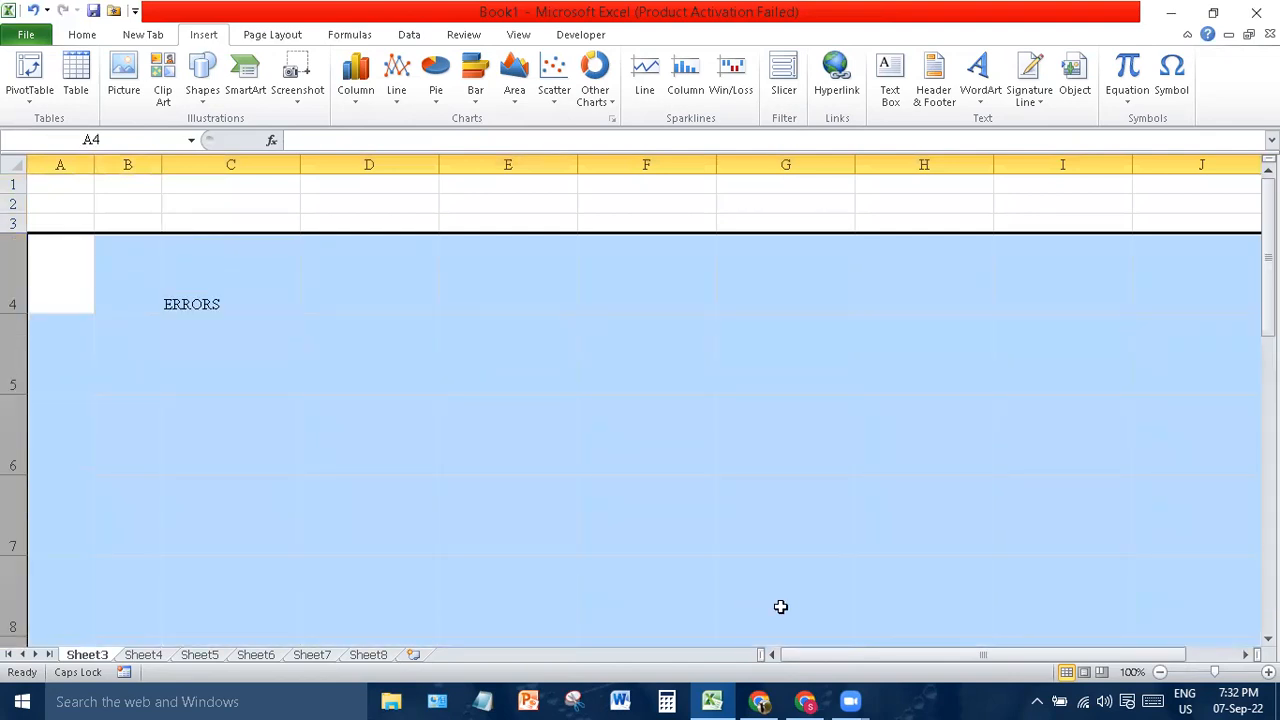
{"action": "key", "text": "alt+Tab"}
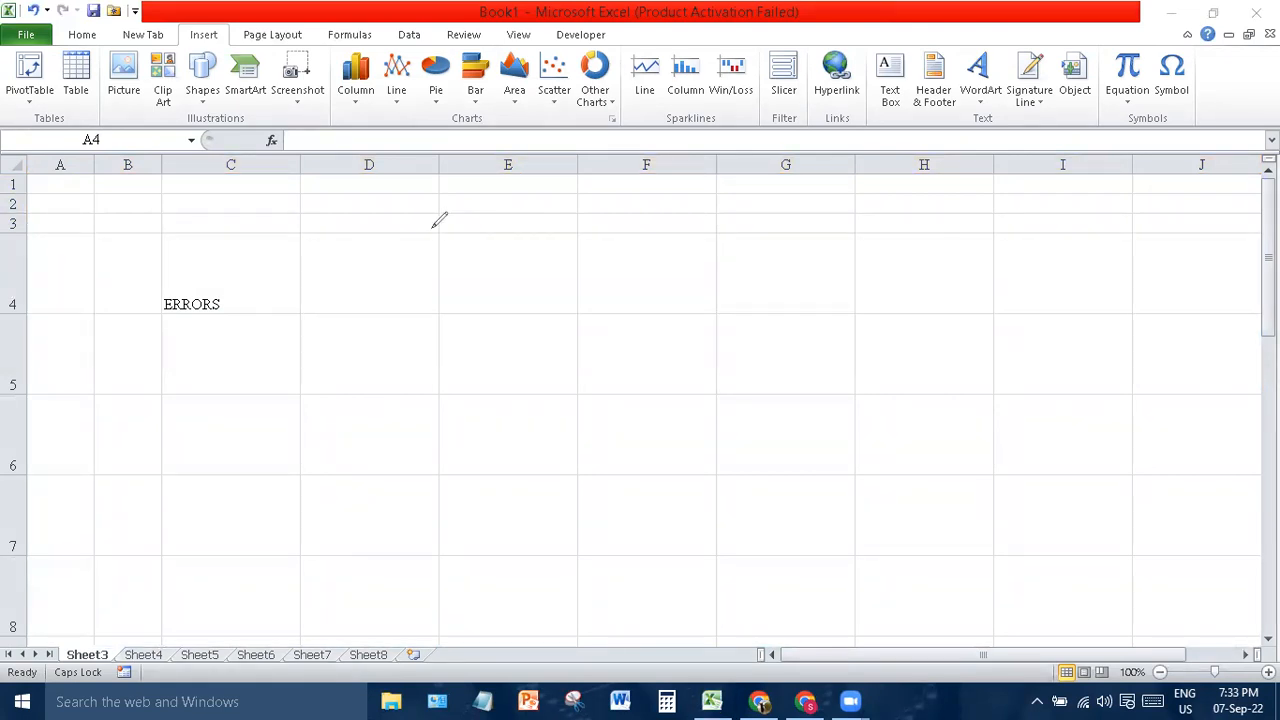
- Handwrite red ### and #DIV/0! examples, numbered 1 and 2, over the sheet
{"action": "mouse_move", "coordinate": [364, 350]}
{"action": "left_mouse_down"}
{"action": "mouse_move", "coordinate": [375, 393]}
{"action": "mouse_move", "coordinate": [389, 365]}
{"action": "mouse_move", "coordinate": [388, 379]}
{"action": "mouse_move", "coordinate": [410, 382]}
{"action": "mouse_move", "coordinate": [446, 354]}
{"action": "mouse_move", "coordinate": [496, 402]}
{"action": "left_mouse_up"}
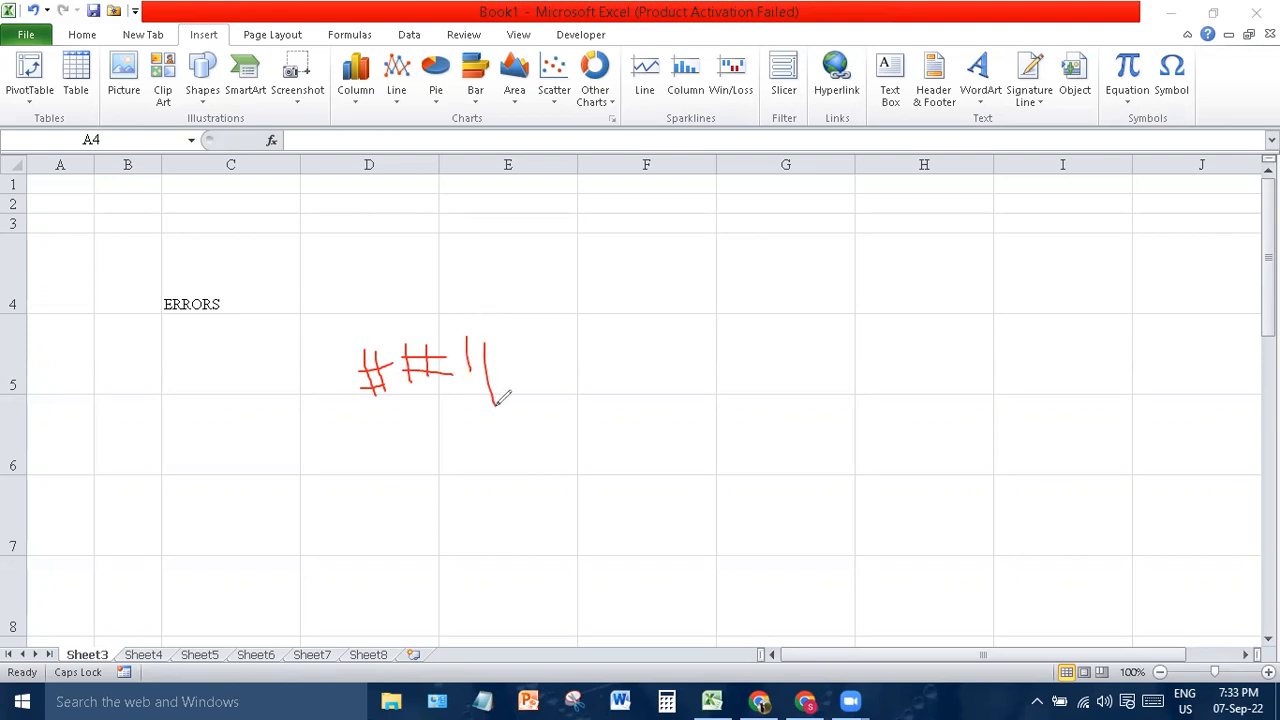
{"action": "mouse_move", "coordinate": [458, 356]}
{"action": "left_mouse_down"}
{"action": "mouse_move", "coordinate": [499, 352]}
{"action": "mouse_move", "coordinate": [530, 372]}
{"action": "left_mouse_up"}
{"action": "mouse_move", "coordinate": [263, 356]}
{"action": "left_mouse_down"}
{"action": "mouse_move", "coordinate": [274, 381]}
{"action": "mouse_move", "coordinate": [298, 389]}
{"action": "left_mouse_up"}
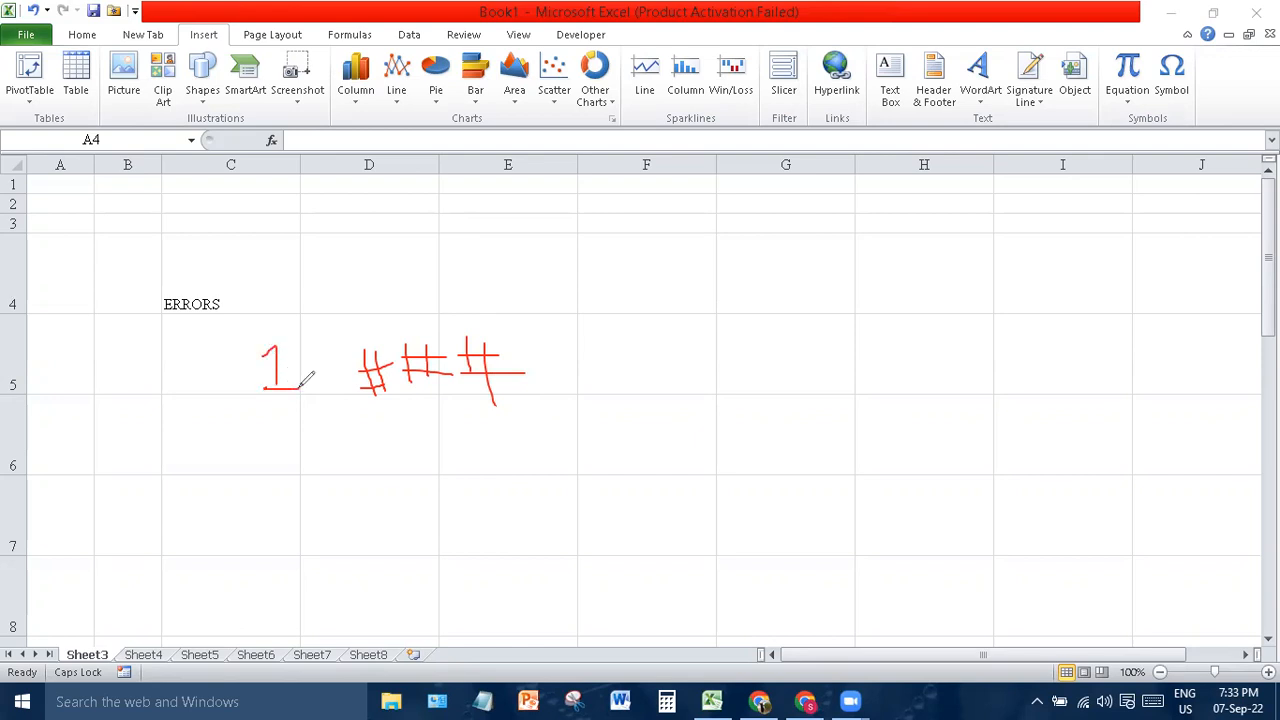
{"action": "mouse_move", "coordinate": [283, 478]}
{"action": "left_mouse_down"}
{"action": "mouse_move", "coordinate": [312, 520]}
{"action": "mouse_move", "coordinate": [323, 512]}
{"action": "left_mouse_up"}
{"action": "mouse_move", "coordinate": [427, 503]}
{"action": "left_mouse_down"}
{"action": "mouse_move", "coordinate": [434, 544]}
{"action": "mouse_move", "coordinate": [444, 505]}
{"action": "mouse_move", "coordinate": [476, 500]}
{"action": "left_mouse_up"}
{"action": "left_click_drag", "start_coordinate": [428, 541], "coordinate": [458, 537]}
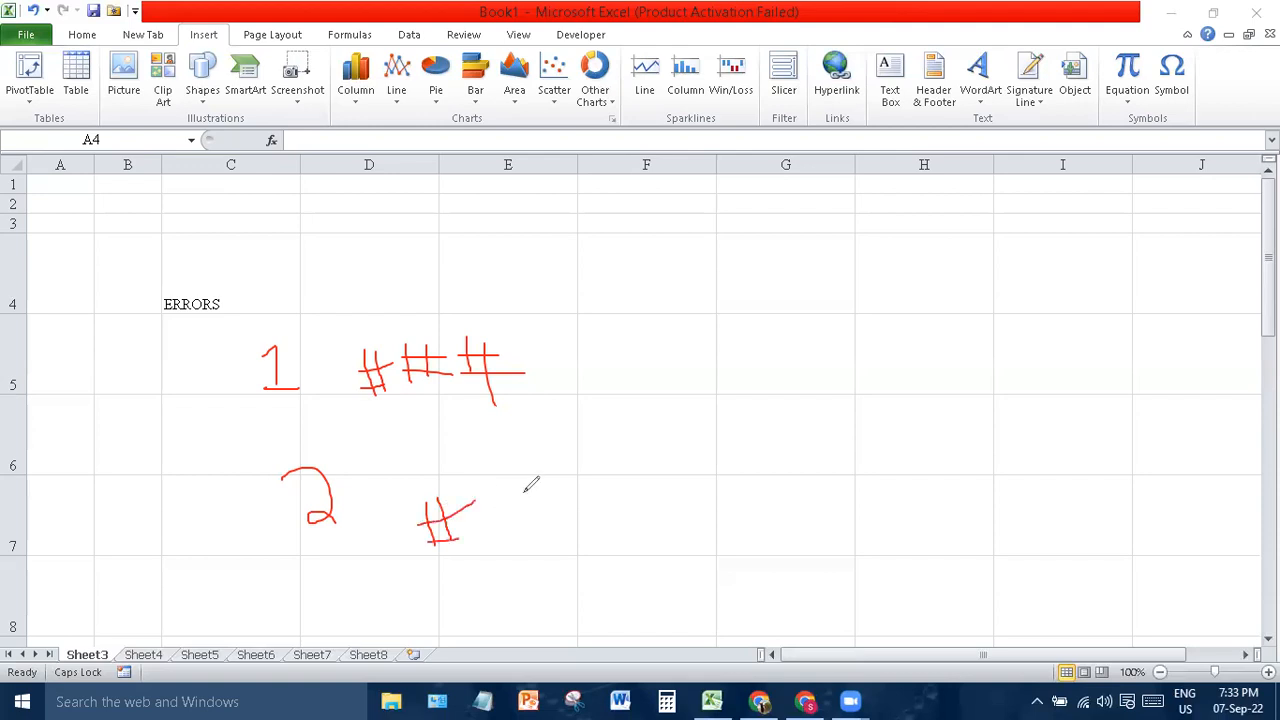
{"action": "mouse_move", "coordinate": [518, 490]}
{"action": "left_mouse_down"}
{"action": "mouse_move", "coordinate": [501, 498]}
{"action": "mouse_move", "coordinate": [499, 461]}
{"action": "mouse_move", "coordinate": [522, 494]}
{"action": "mouse_move", "coordinate": [529, 478]}
{"action": "mouse_move", "coordinate": [551, 479]}
{"action": "left_mouse_up"}
{"action": "mouse_move", "coordinate": [578, 489]}
{"action": "left_mouse_down"}
{"action": "mouse_move", "coordinate": [530, 558]}
{"action": "mouse_move", "coordinate": [566, 550]}
{"action": "mouse_move", "coordinate": [574, 531]}
{"action": "left_mouse_up"}
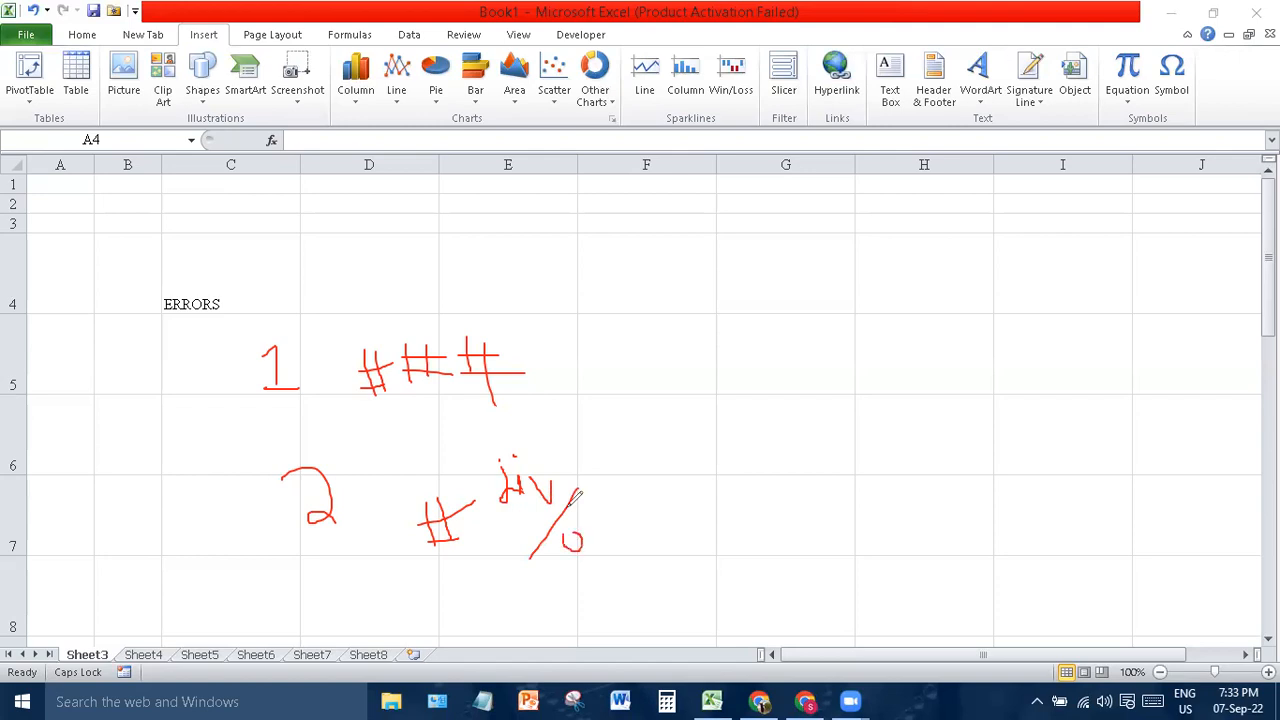
{"action": "left_click_drag", "start_coordinate": [592, 470], "coordinate": [593, 507]}
- Draw separator lines between the examples and handwrite "# Value!" beside the notes
{"action": "left_click_drag", "start_coordinate": [328, 316], "coordinate": [390, 588]}
{"action": "left_click_drag", "start_coordinate": [196, 446], "coordinate": [662, 413]}
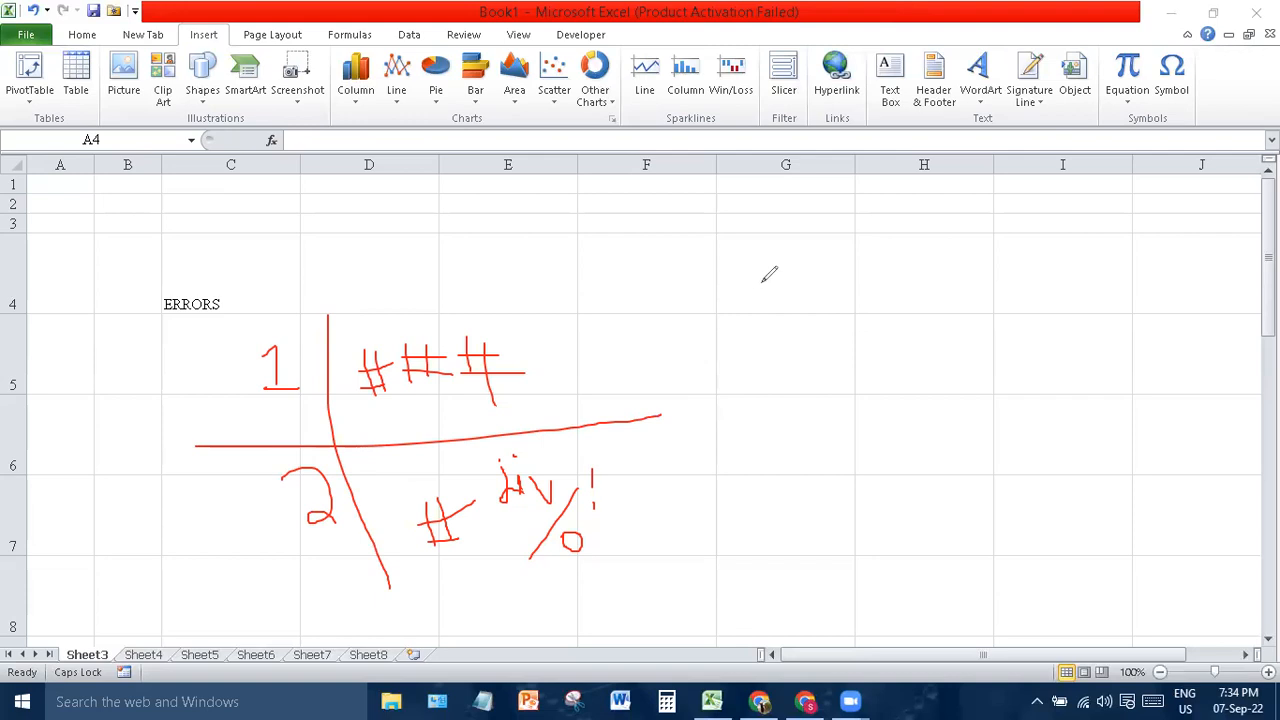
{"action": "mouse_move", "coordinate": [762, 282]}
{"action": "left_mouse_down"}
{"action": "mouse_move", "coordinate": [773, 320]}
{"action": "mouse_move", "coordinate": [794, 291]}
{"action": "mouse_move", "coordinate": [795, 313]}
{"action": "left_mouse_up"}
{"action": "mouse_move", "coordinate": [838, 253]}
{"action": "left_mouse_down"}
{"action": "mouse_move", "coordinate": [863, 222]}
{"action": "mouse_move", "coordinate": [878, 266]}
{"action": "mouse_move", "coordinate": [886, 252]}
{"action": "mouse_move", "coordinate": [900, 268]}
{"action": "mouse_move", "coordinate": [918, 252]}
{"action": "mouse_move", "coordinate": [944, 264]}
{"action": "mouse_move", "coordinate": [972, 250]}
{"action": "left_mouse_up"}
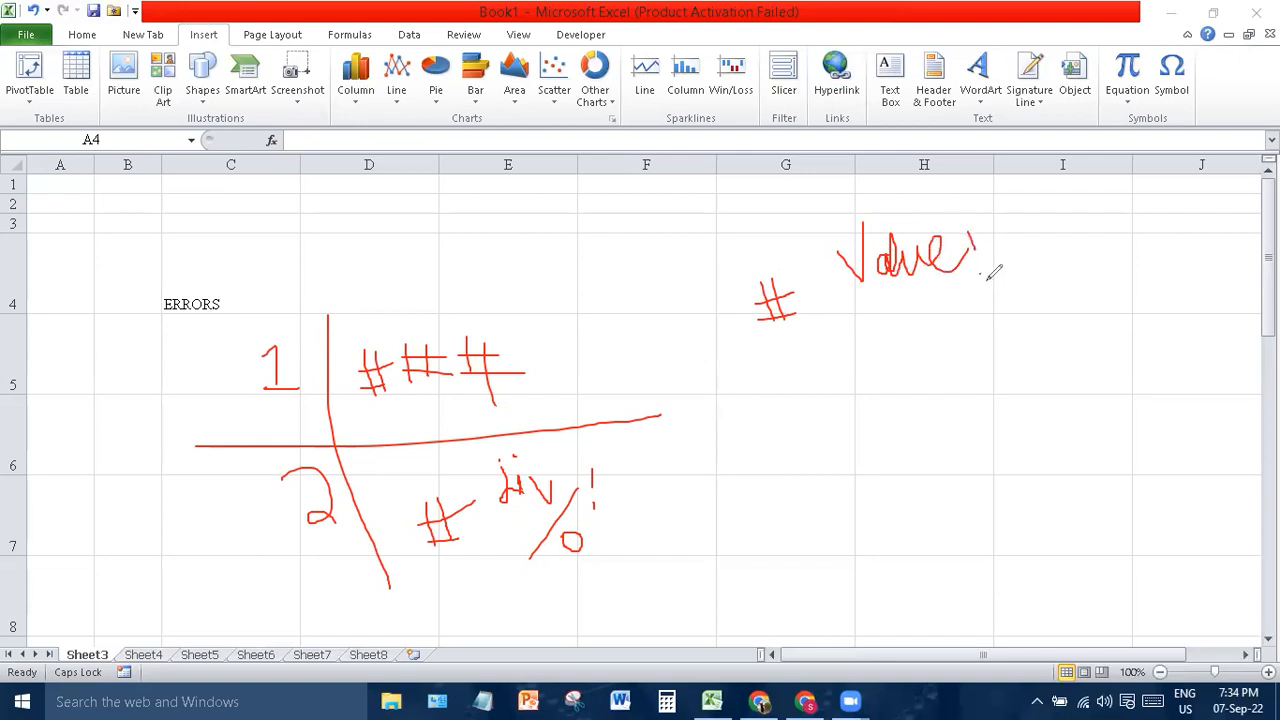
- Finish the Value! note, handwrite '# Name' below it, and draw dividing lines between the notes
{"action": "left_click", "coordinate": [980, 273]}
{"action": "left_click_drag", "start_coordinate": [816, 411], "coordinate": [848, 477]}
{"action": "mouse_move", "coordinate": [835, 409]}
{"action": "left_mouse_down"}
{"action": "mouse_move", "coordinate": [849, 462]}
{"action": "mouse_move", "coordinate": [874, 413]}
{"action": "left_mouse_up"}
{"action": "mouse_move", "coordinate": [828, 462]}
{"action": "left_mouse_down"}
{"action": "mouse_move", "coordinate": [864, 432]}
{"action": "mouse_move", "coordinate": [928, 438]}
{"action": "mouse_move", "coordinate": [921, 392]}
{"action": "mouse_move", "coordinate": [962, 436]}
{"action": "mouse_move", "coordinate": [964, 414]}
{"action": "mouse_move", "coordinate": [966, 425]}
{"action": "mouse_move", "coordinate": [986, 398]}
{"action": "mouse_move", "coordinate": [994, 410]}
{"action": "mouse_move", "coordinate": [1000, 385]}
{"action": "mouse_move", "coordinate": [1028, 390]}
{"action": "mouse_move", "coordinate": [1045, 362]}
{"action": "left_mouse_up"}
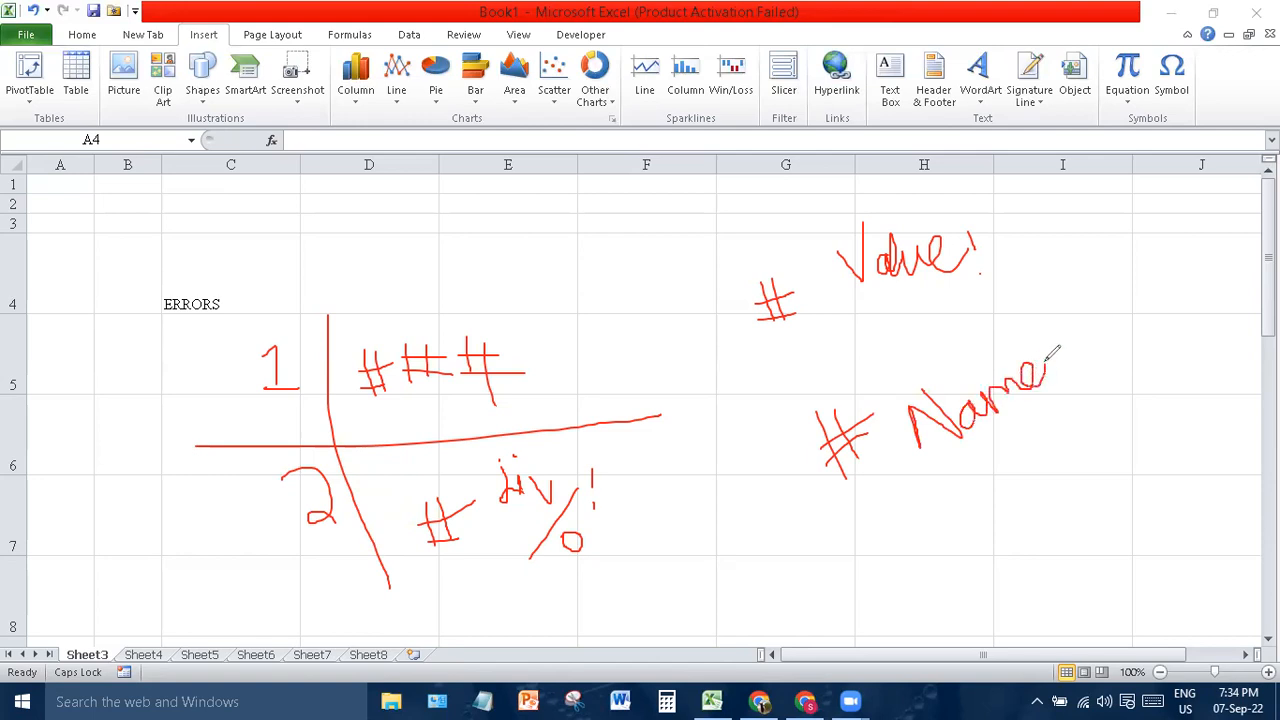
{"action": "left_click_drag", "start_coordinate": [803, 238], "coordinate": [930, 575]}
{"action": "left_click_drag", "start_coordinate": [751, 424], "coordinate": [1148, 152]}
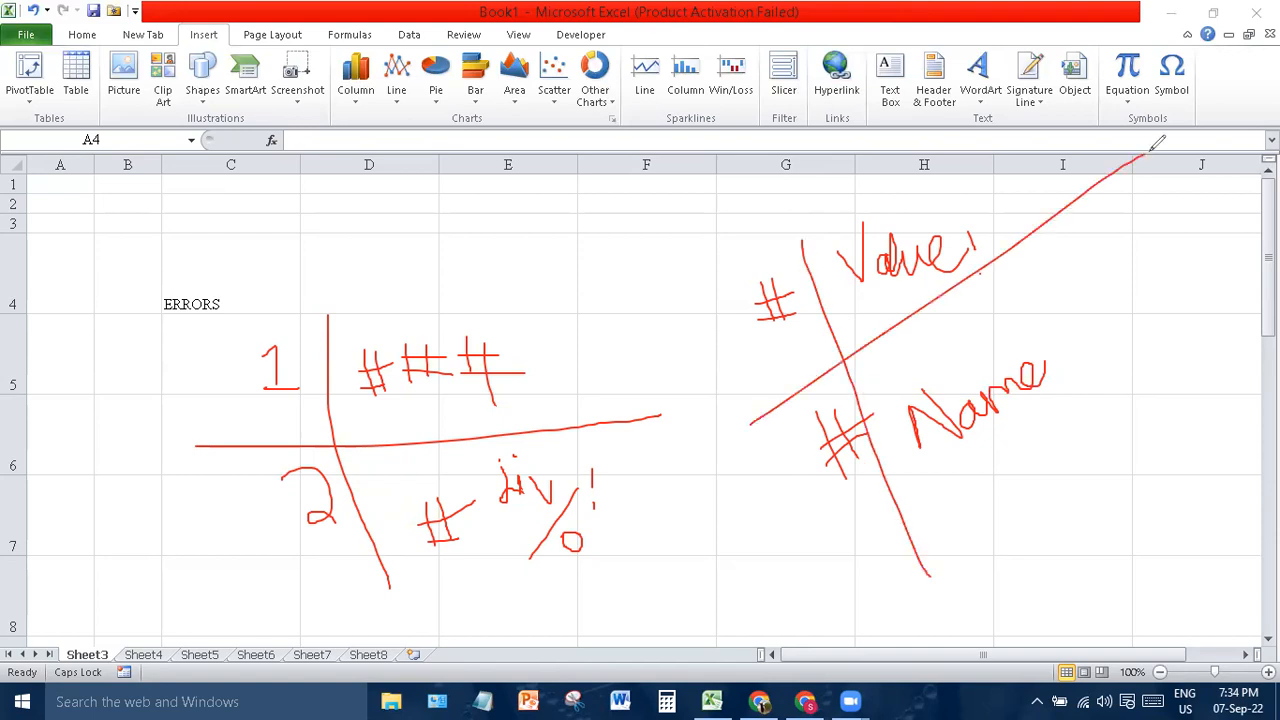
- Number the notes 3 and 4 and circle the handwritten 1 and 2
{"action": "mouse_move", "coordinate": [702, 293]}
{"action": "left_mouse_down"}
{"action": "mouse_move", "coordinate": [730, 356]}
{"action": "mouse_move", "coordinate": [660, 240]}
{"action": "mouse_move", "coordinate": [738, 320]}
{"action": "left_mouse_up"}
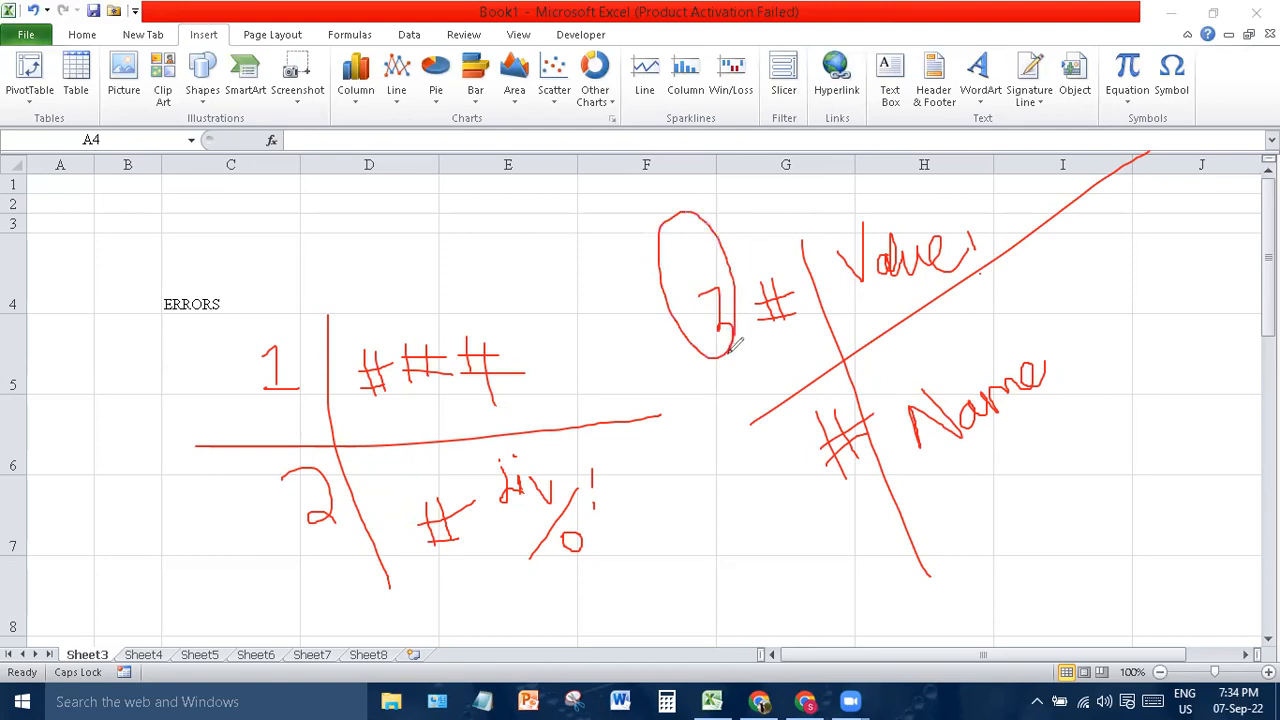
{"action": "mouse_move", "coordinate": [763, 460]}
{"action": "left_mouse_down"}
{"action": "mouse_move", "coordinate": [788, 460]}
{"action": "mouse_move", "coordinate": [798, 528]}
{"action": "mouse_move", "coordinate": [806, 456]}
{"action": "mouse_move", "coordinate": [812, 510]}
{"action": "left_mouse_up"}
{"action": "mouse_move", "coordinate": [272, 322]}
{"action": "left_mouse_down"}
{"action": "mouse_move", "coordinate": [343, 382]}
{"action": "mouse_move", "coordinate": [240, 332]}
{"action": "left_mouse_up"}
{"action": "mouse_move", "coordinate": [252, 452]}
{"action": "left_mouse_down"}
{"action": "mouse_move", "coordinate": [350, 472]}
{"action": "mouse_move", "coordinate": [263, 457]}
{"action": "mouse_move", "coordinate": [254, 490]}
{"action": "left_mouse_up"}
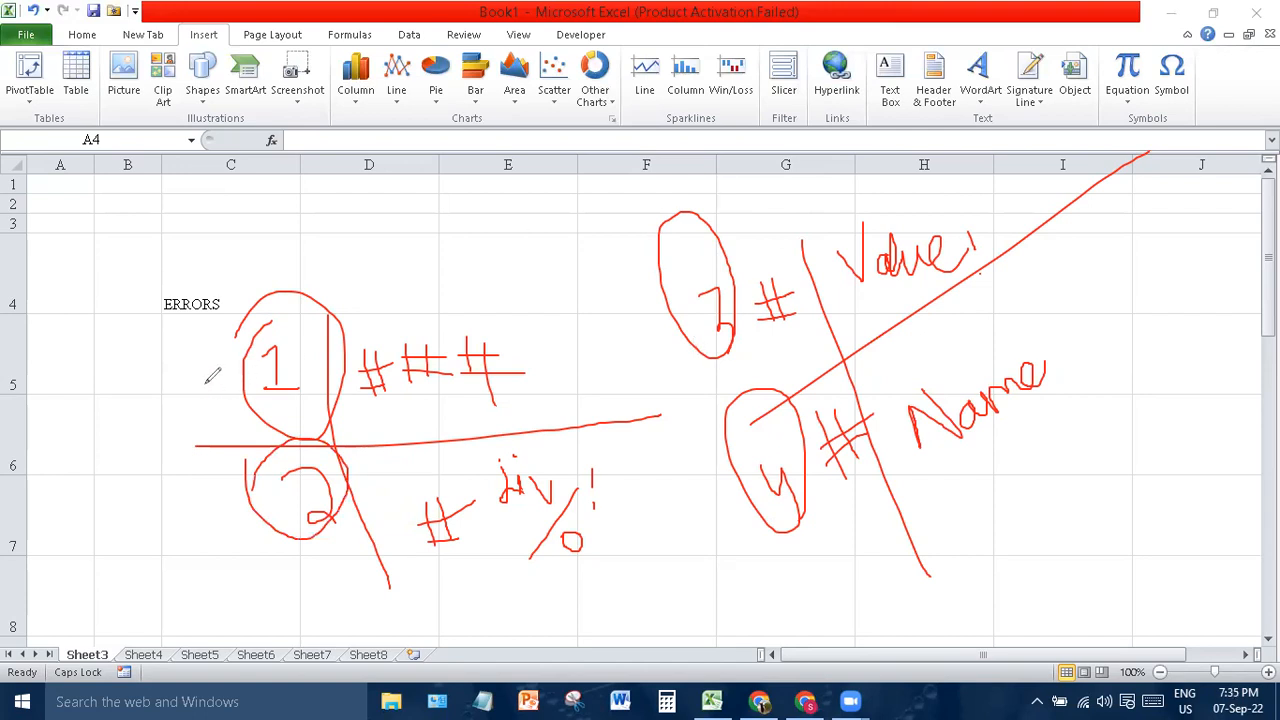
{"action": "left_click_drag", "start_coordinate": [204, 385], "coordinate": [312, 222]}
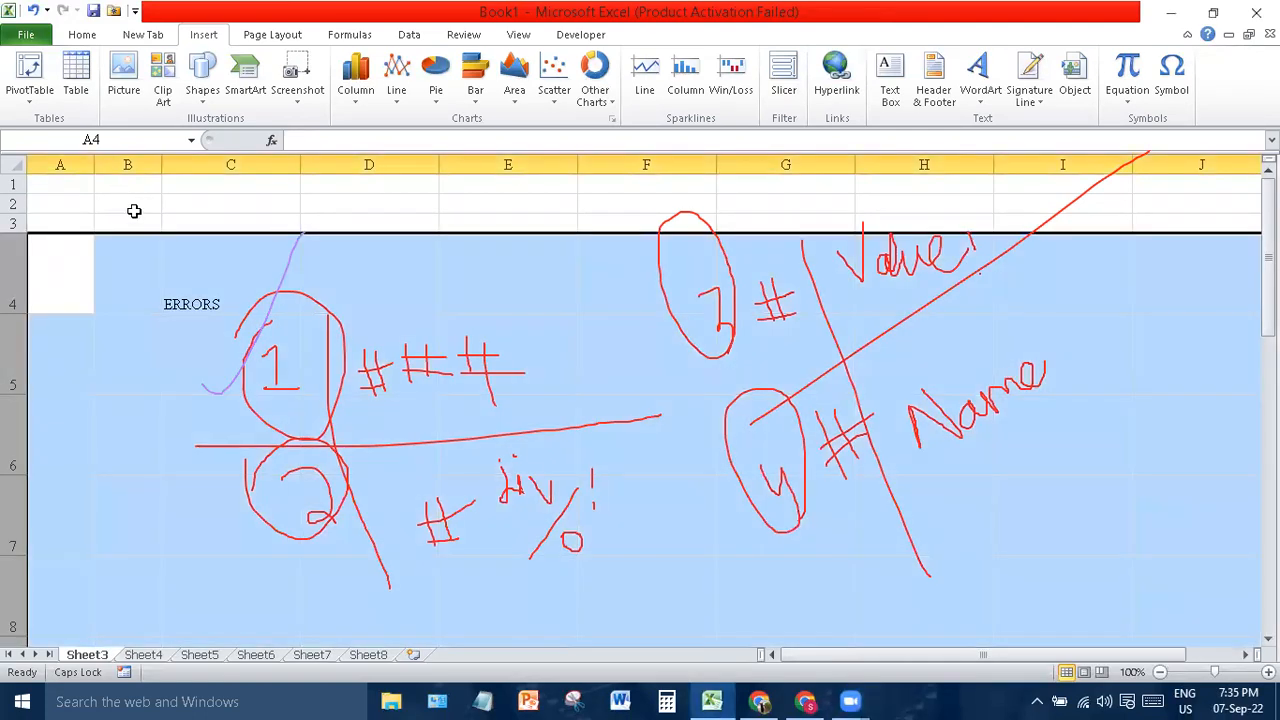
{"action": "double_click", "coordinate": [127, 203]}
{"action": "type", "text": "76543289"}
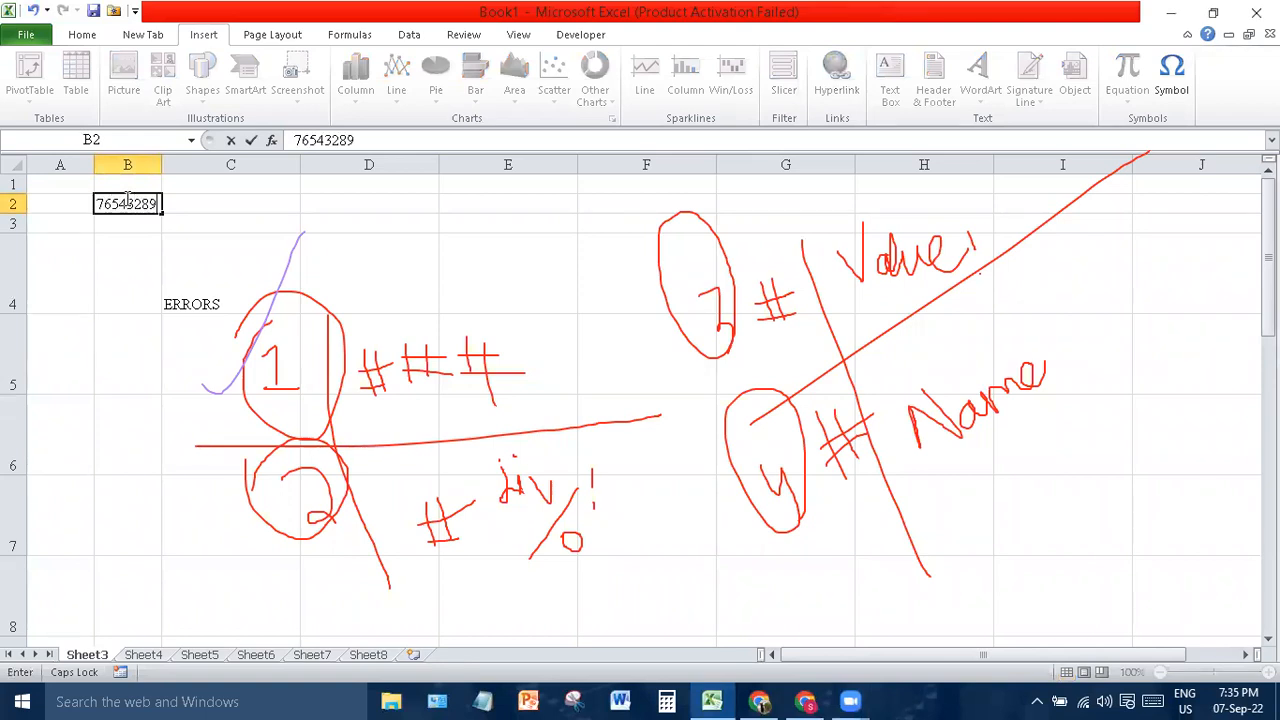
{"action": "type", "text": "48484"}
{"action": "key", "text": "Return"}
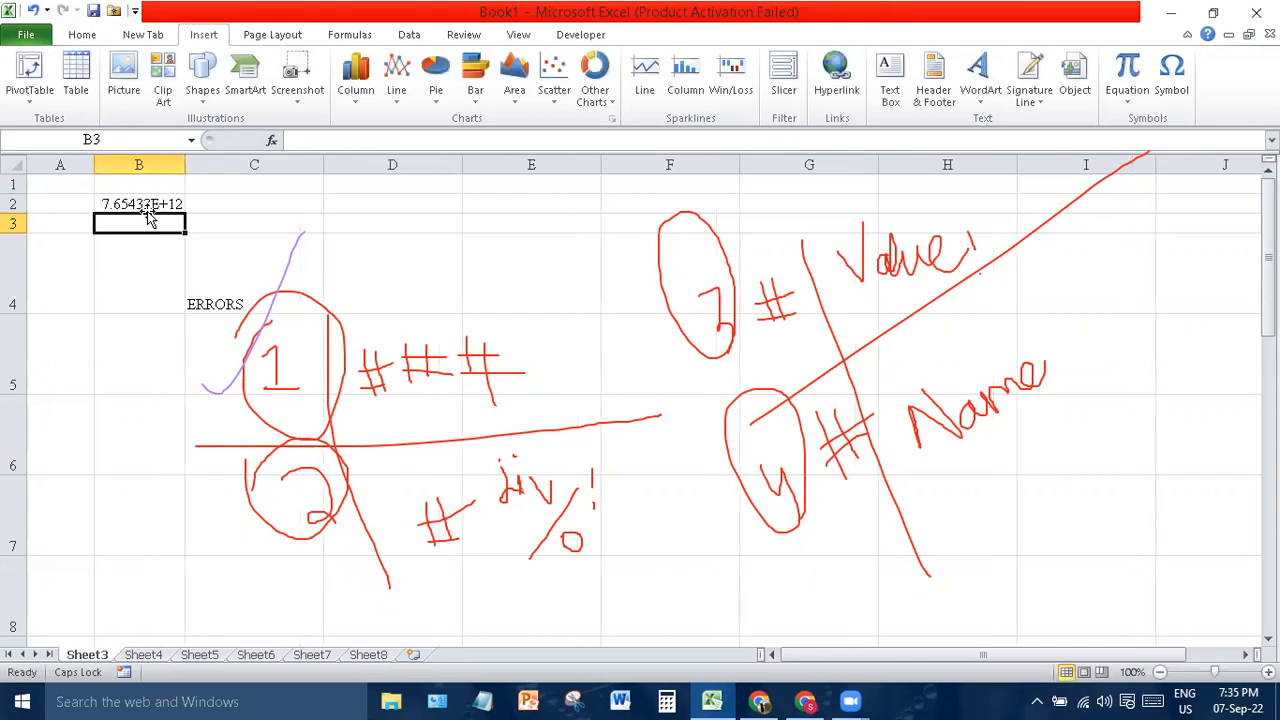
{"action": "left_click", "coordinate": [140, 204]}
- Narrow column B so B2 displays the number as 8E+12
{"action": "left_click_drag", "start_coordinate": [185, 164], "coordinate": [141, 165]}
{"action": "double_click", "coordinate": [154, 164]}
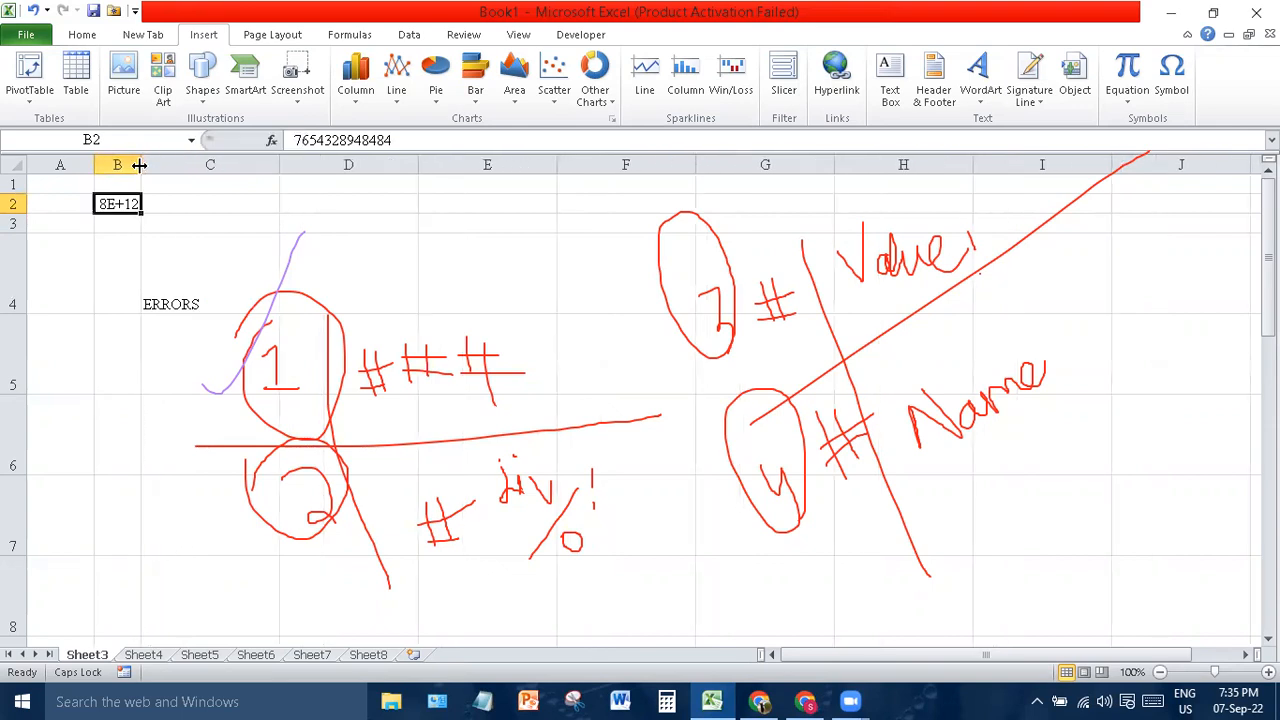
{"action": "left_click", "coordinate": [82, 34]}
{"action": "left_click", "coordinate": [648, 67]}
- Apply the Number format to B2 and widen column B slightly, leaving ####### displayed
{"action": "left_click", "coordinate": [733, 66]}
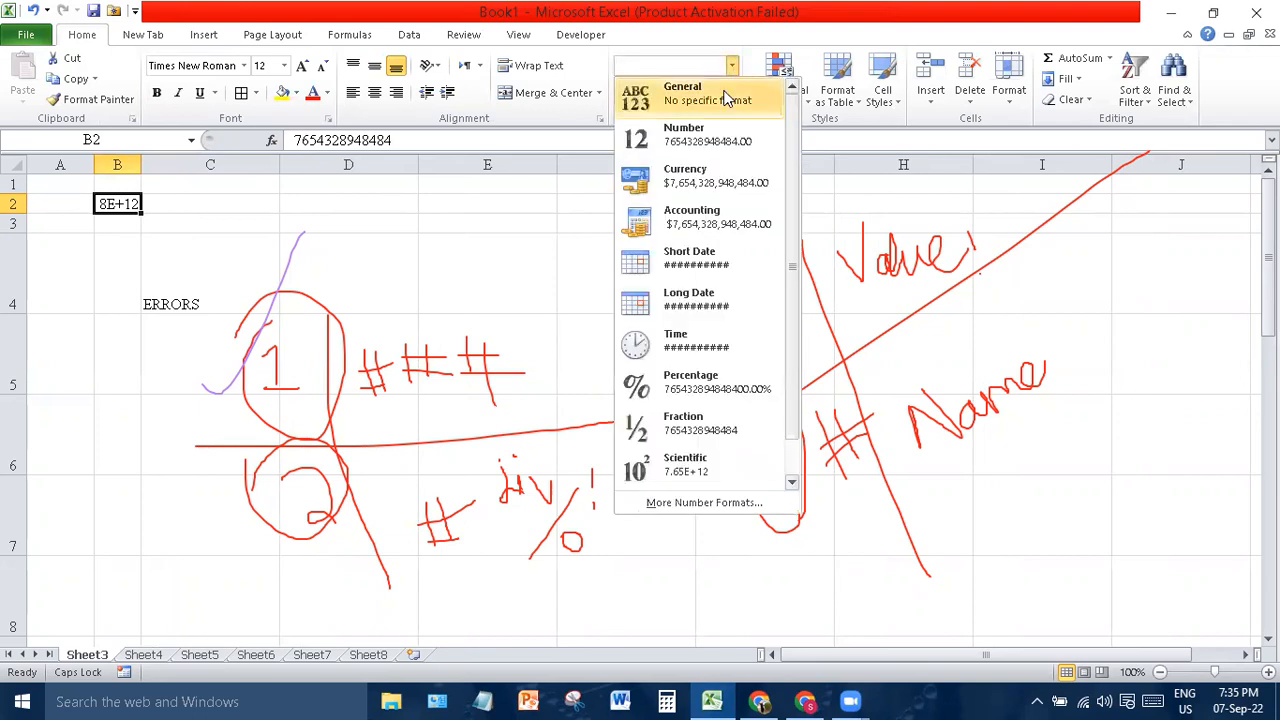
{"action": "left_click", "coordinate": [718, 138]}
{"action": "left_click", "coordinate": [408, 246]}
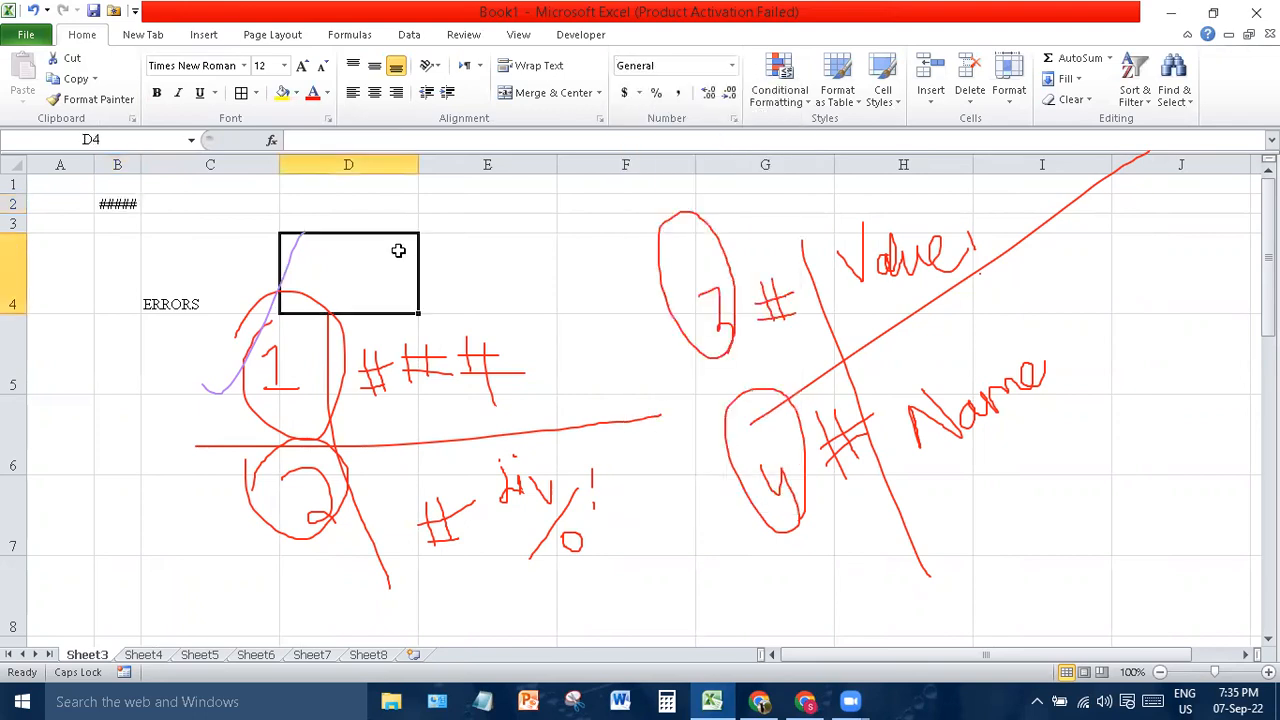
{"action": "left_click_drag", "start_coordinate": [137, 165], "coordinate": [150, 165]}
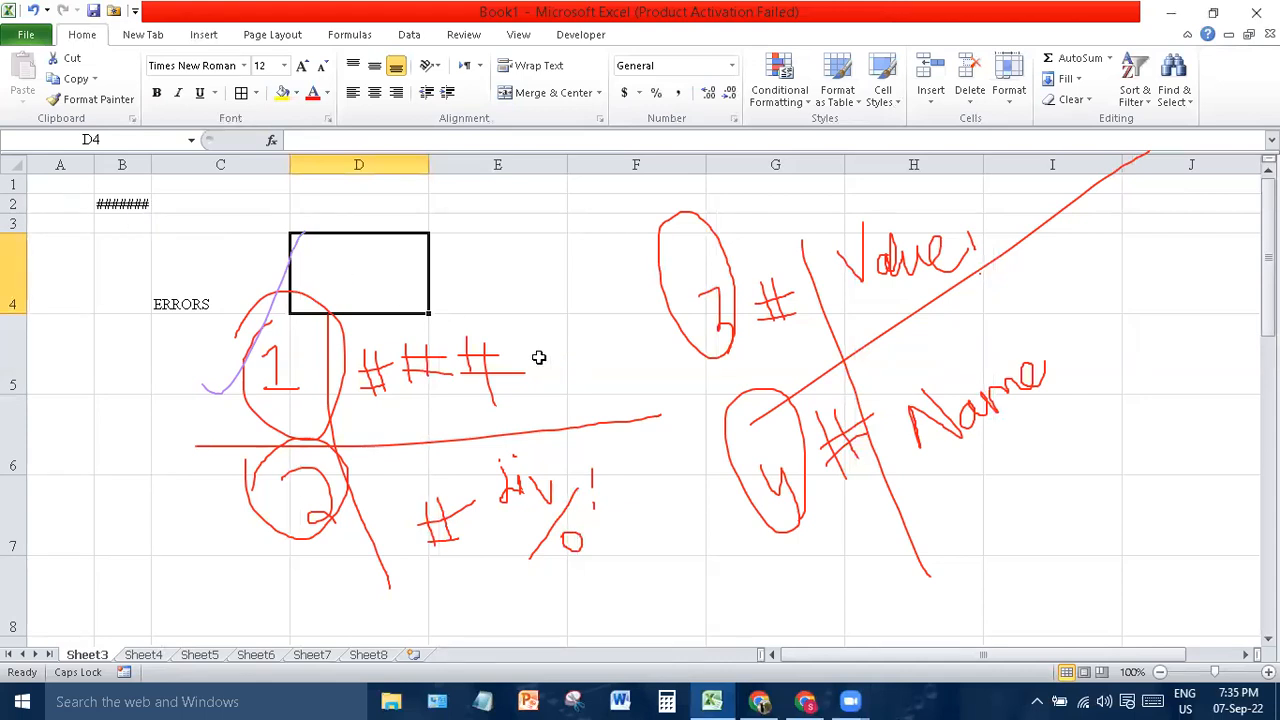
- Type the note 'WIDE YOUR RANGE' in cell C2
{"action": "left_click", "coordinate": [233, 197]}
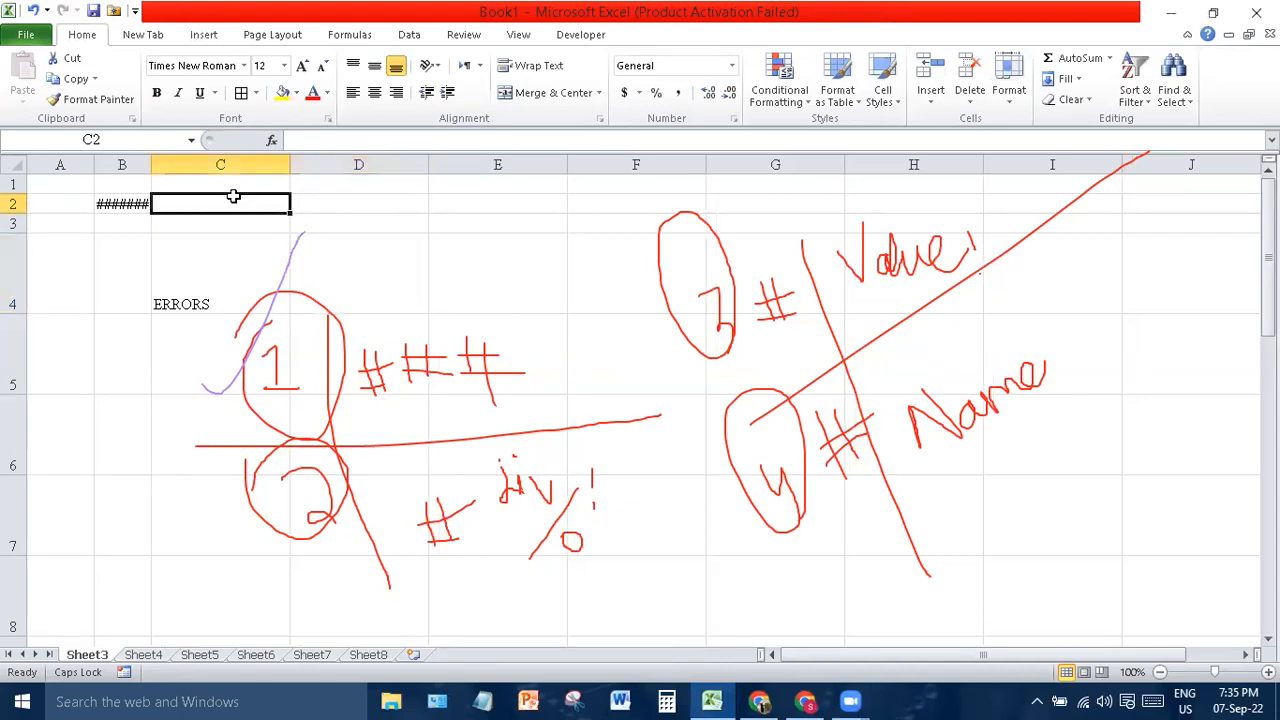
{"action": "type", "text": "WIDE "}
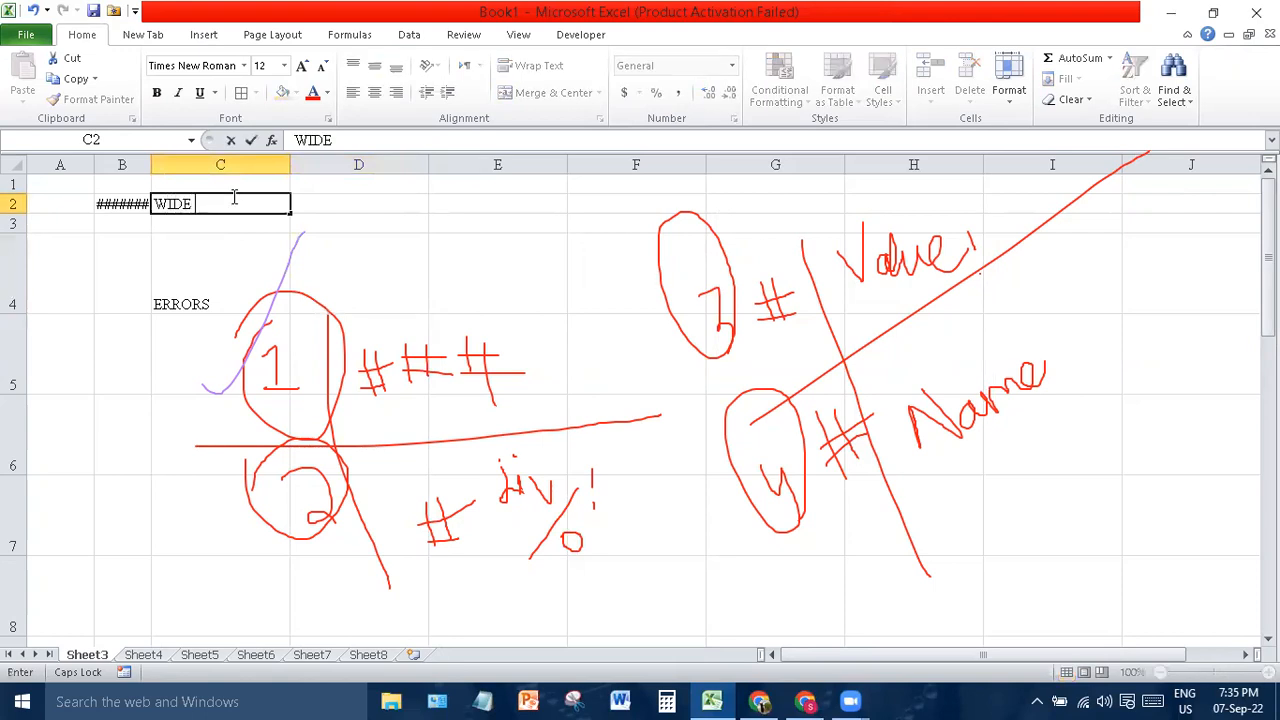
{"action": "type", "text": "YOUR RANGE"}
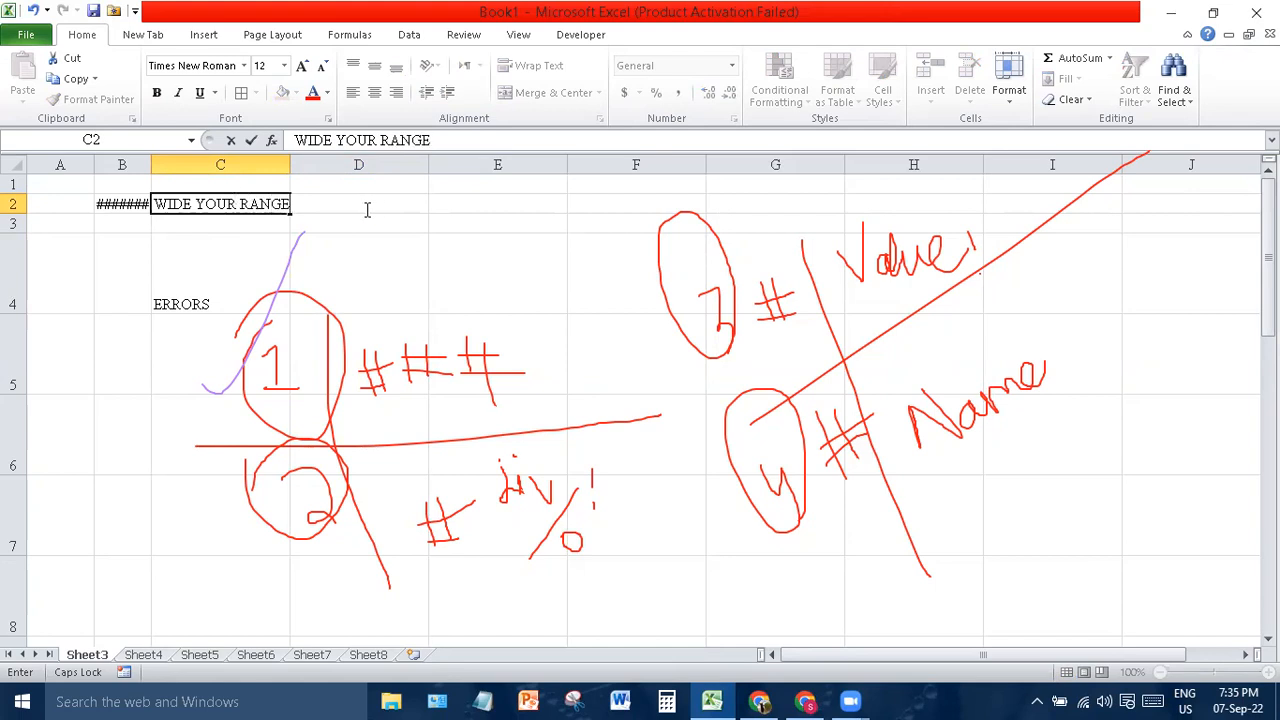
{"action": "left_click", "coordinate": [296, 166]}
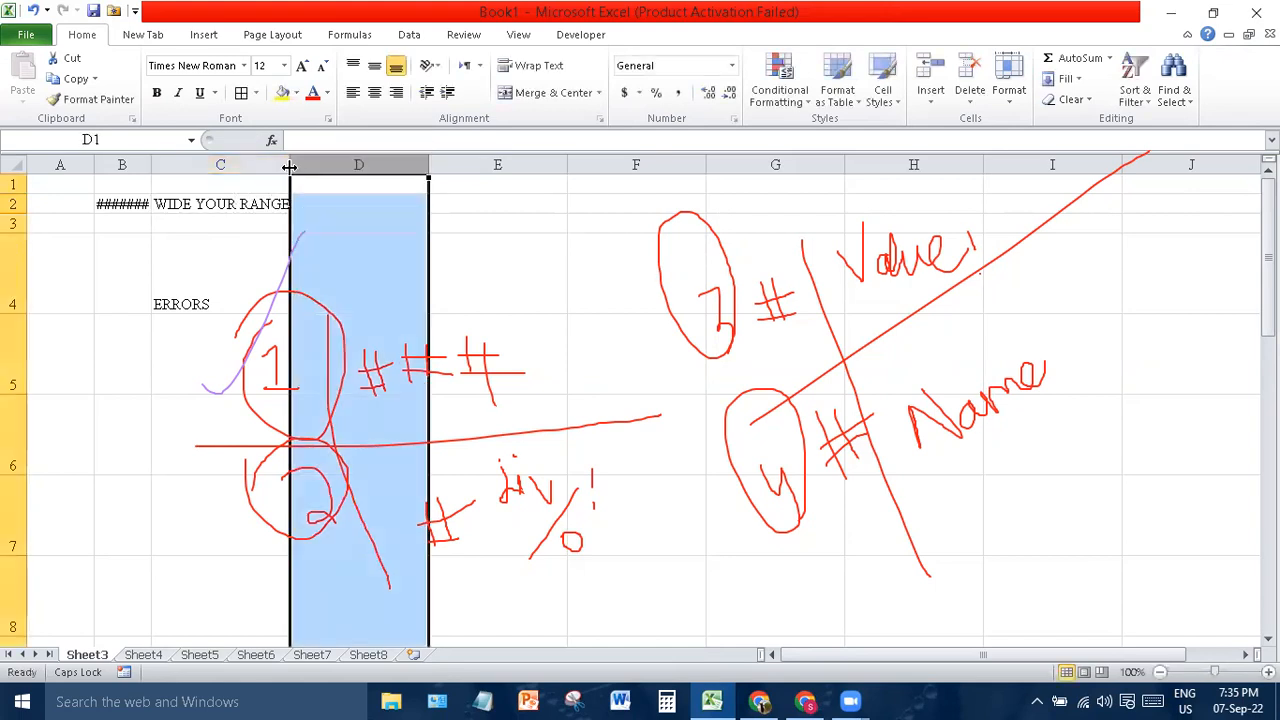
- Widen columns C and D and insert blank rows above ERRORS
{"action": "left_click_drag", "start_coordinate": [293, 166], "coordinate": [375, 172]}
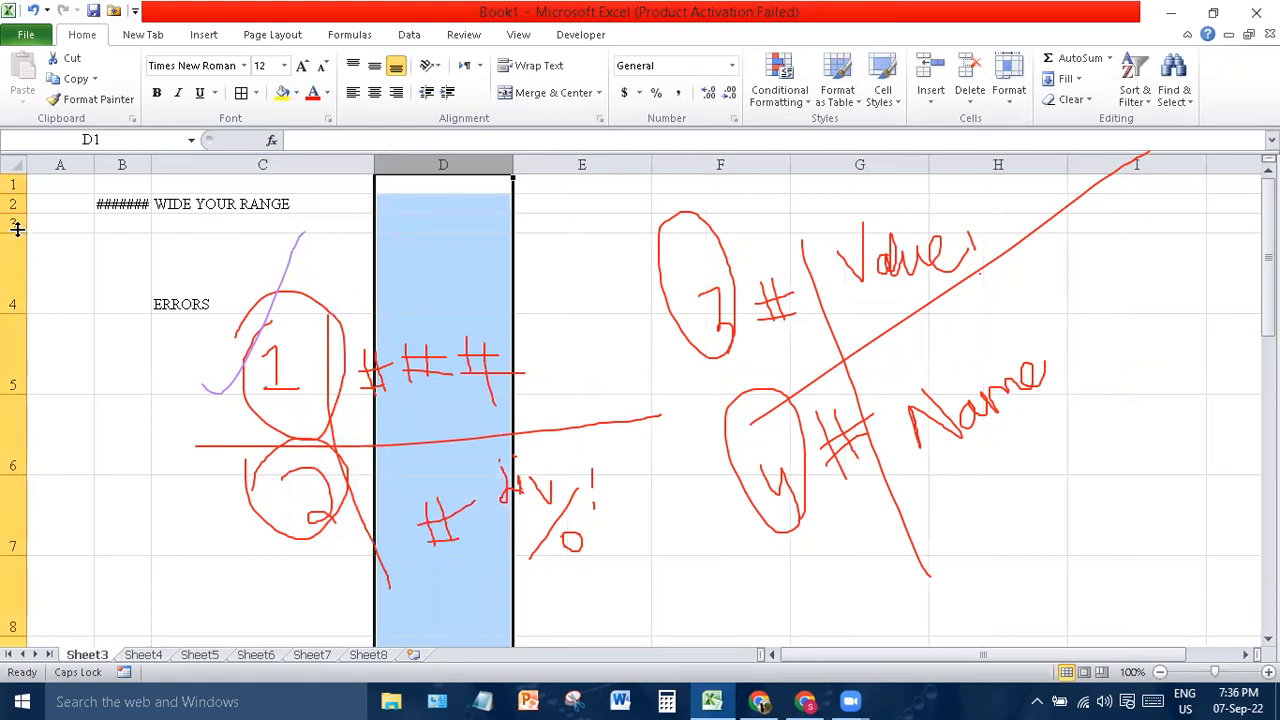
{"action": "left_click_drag", "start_coordinate": [14, 235], "coordinate": [10, 262]}
{"action": "left_click_drag", "start_coordinate": [513, 166], "coordinate": [597, 170]}
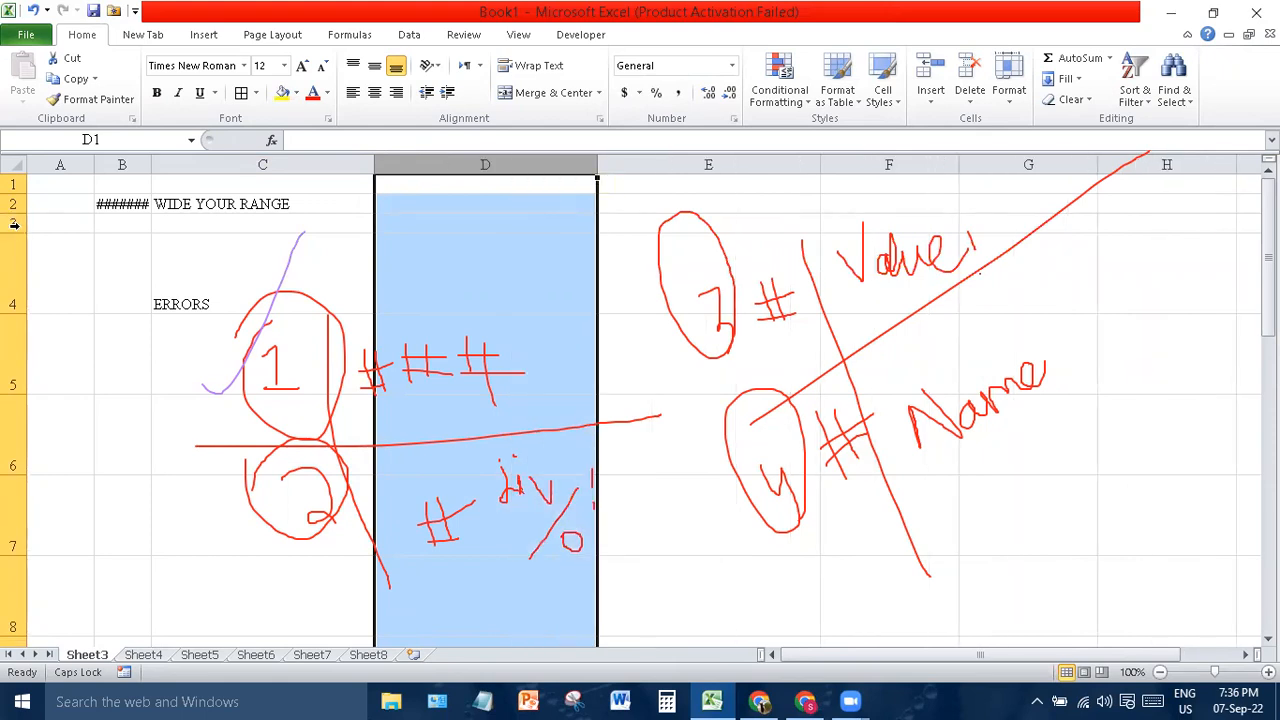
{"action": "left_click", "coordinate": [14, 224]}
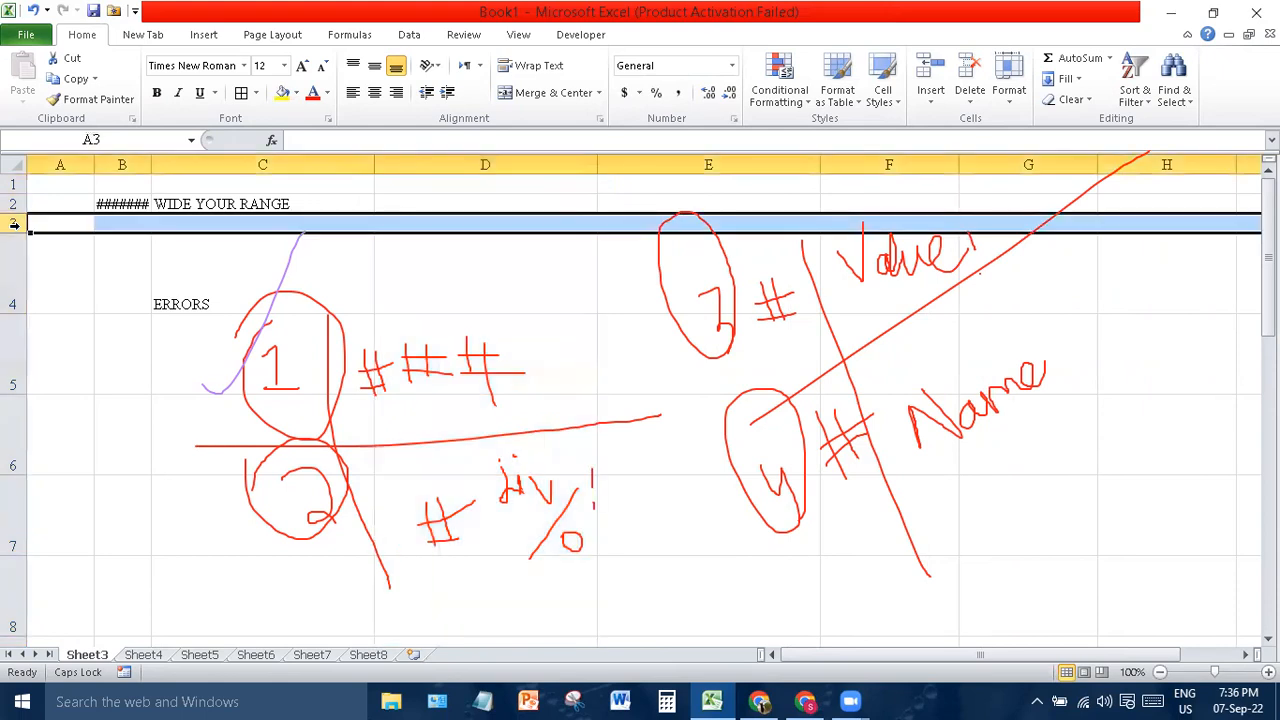
{"action": "key", "text": "ctrl+shift+plus"}
{"action": "key", "text": "ctrl+shift+plus"}
{"action": "key", "text": "ctrl+shift+plus"}
{"action": "key", "text": "ctrl+shift+plus"}
{"action": "key", "text": "ctrl+shift+plus"}
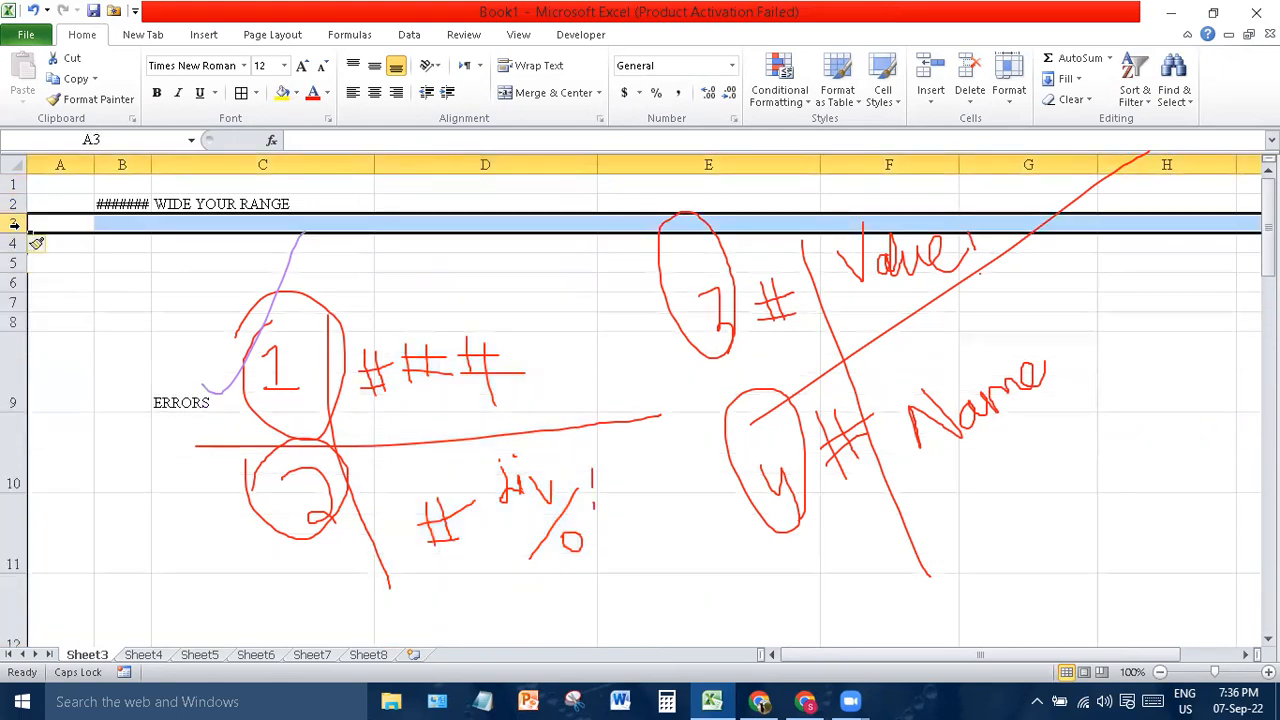
{"action": "left_click", "coordinate": [408, 200]}
- Auto-fit column B, then narrow it so B2 shows ####
{"action": "left_click", "coordinate": [122, 203]}
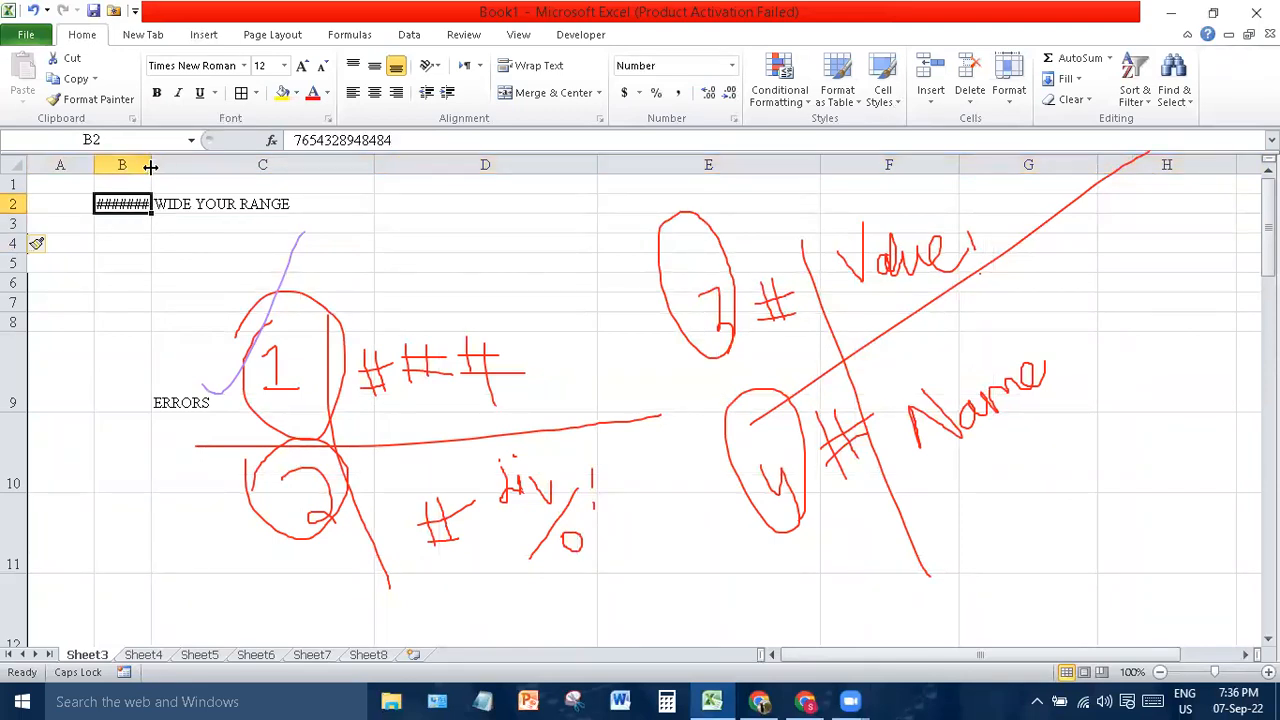
{"action": "double_click", "coordinate": [151, 164]}
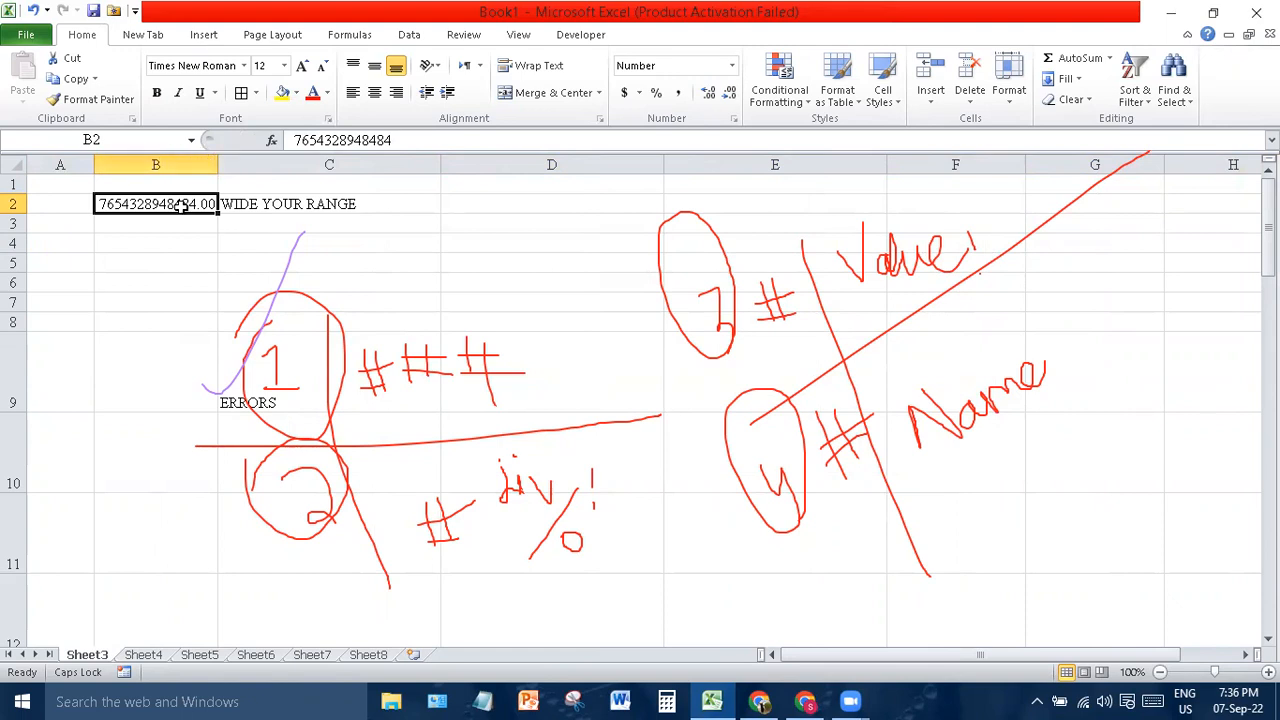
{"action": "left_click_drag", "start_coordinate": [212, 164], "coordinate": [130, 164]}
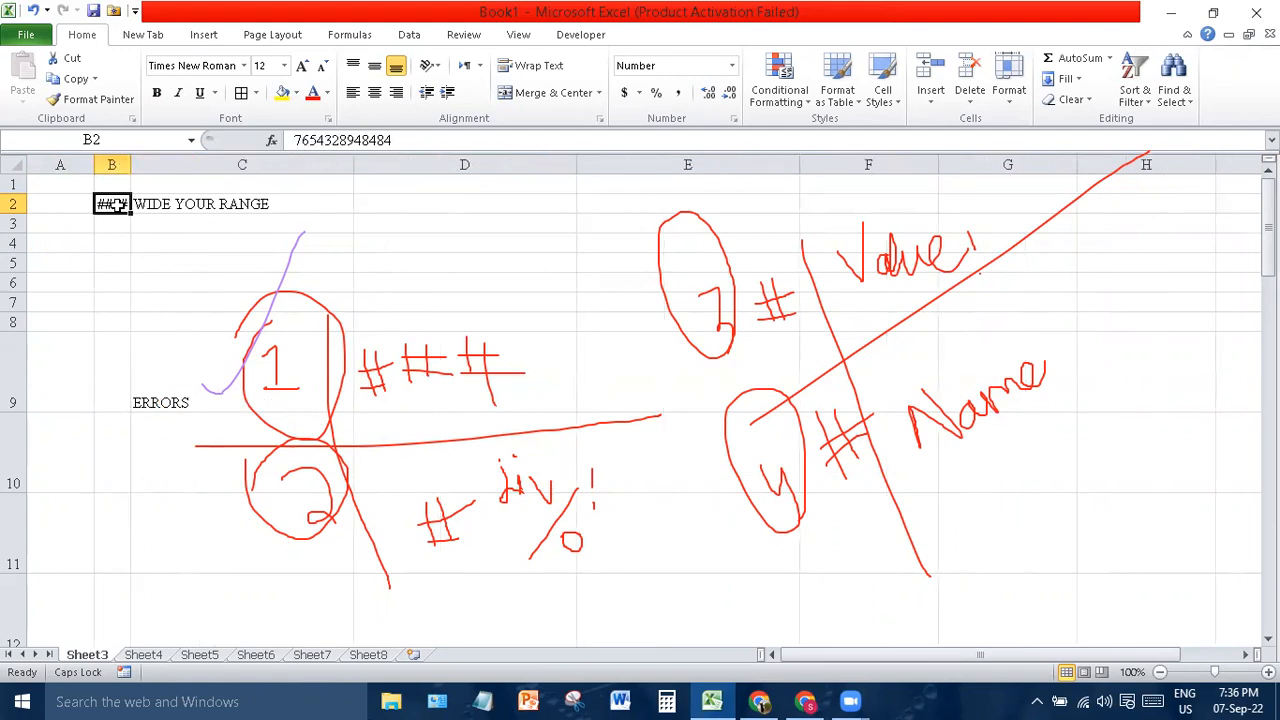
{"action": "mouse_move", "coordinate": [118, 204]}
- Toggle Wrap Text on and off and widen column B a little
{"action": "left_click", "coordinate": [521, 67]}
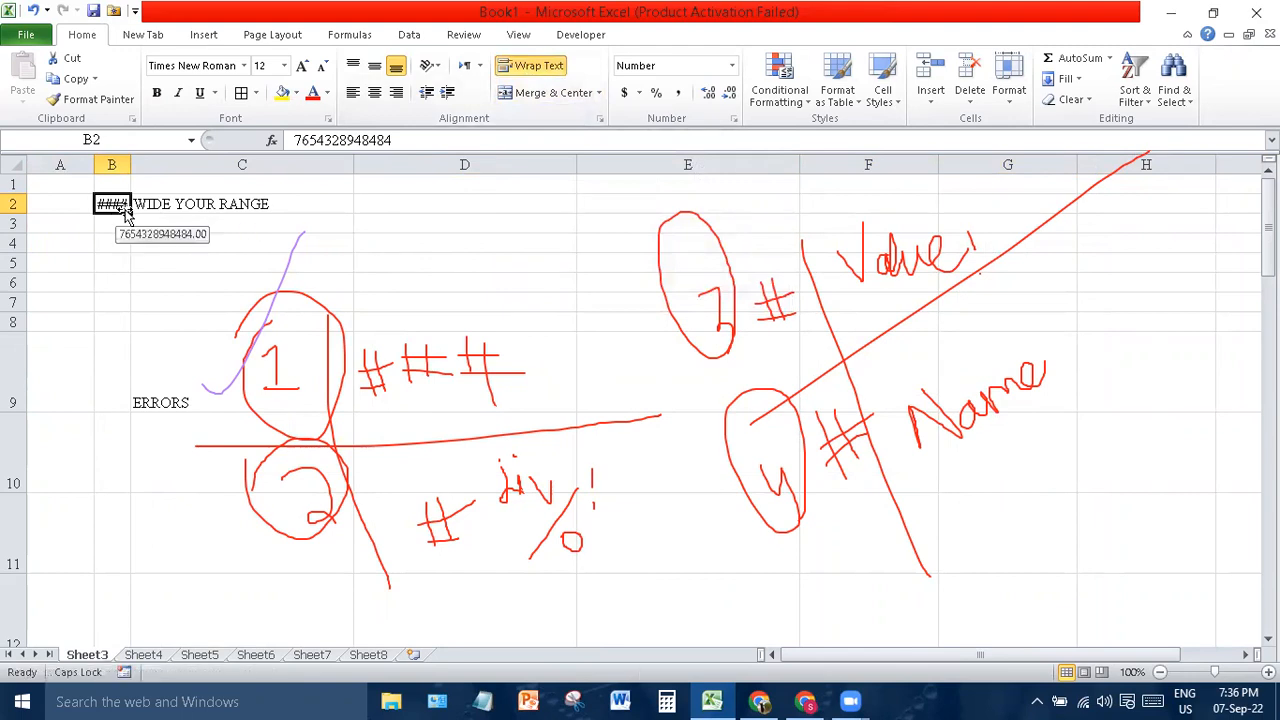
{"action": "left_click", "coordinate": [114, 157]}
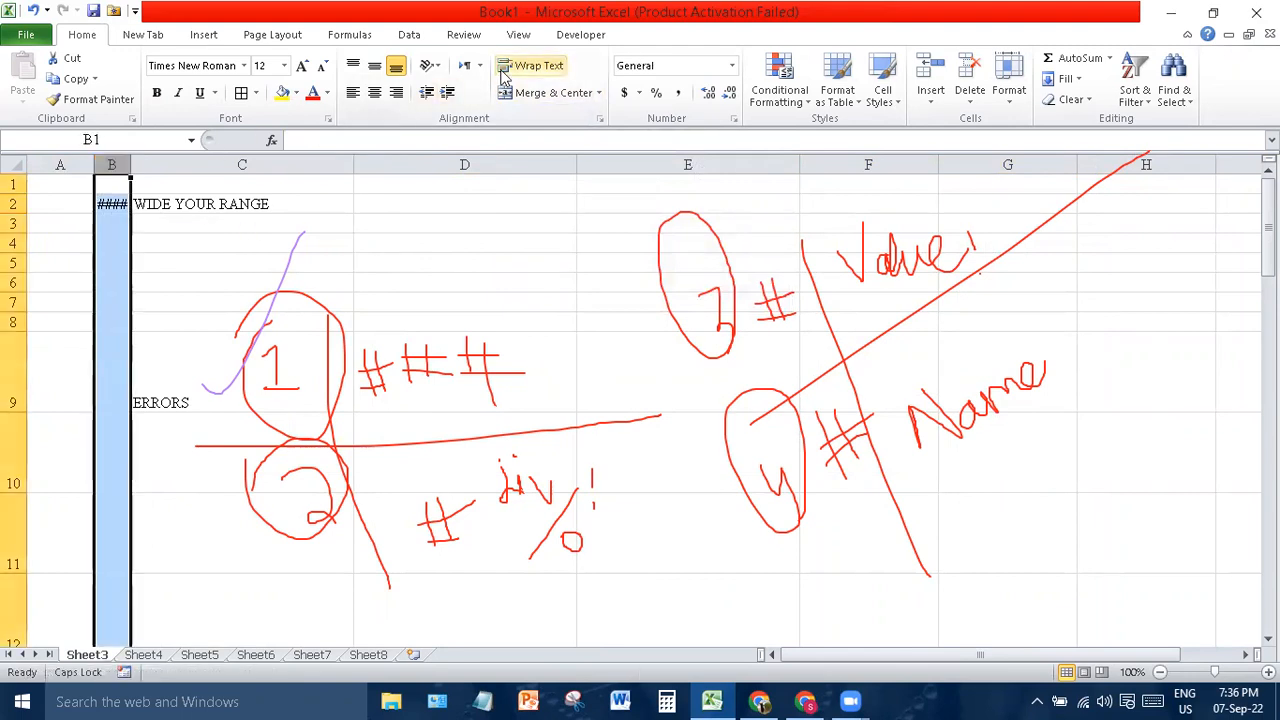
{"action": "left_click_drag", "start_coordinate": [131, 164], "coordinate": [148, 165]}
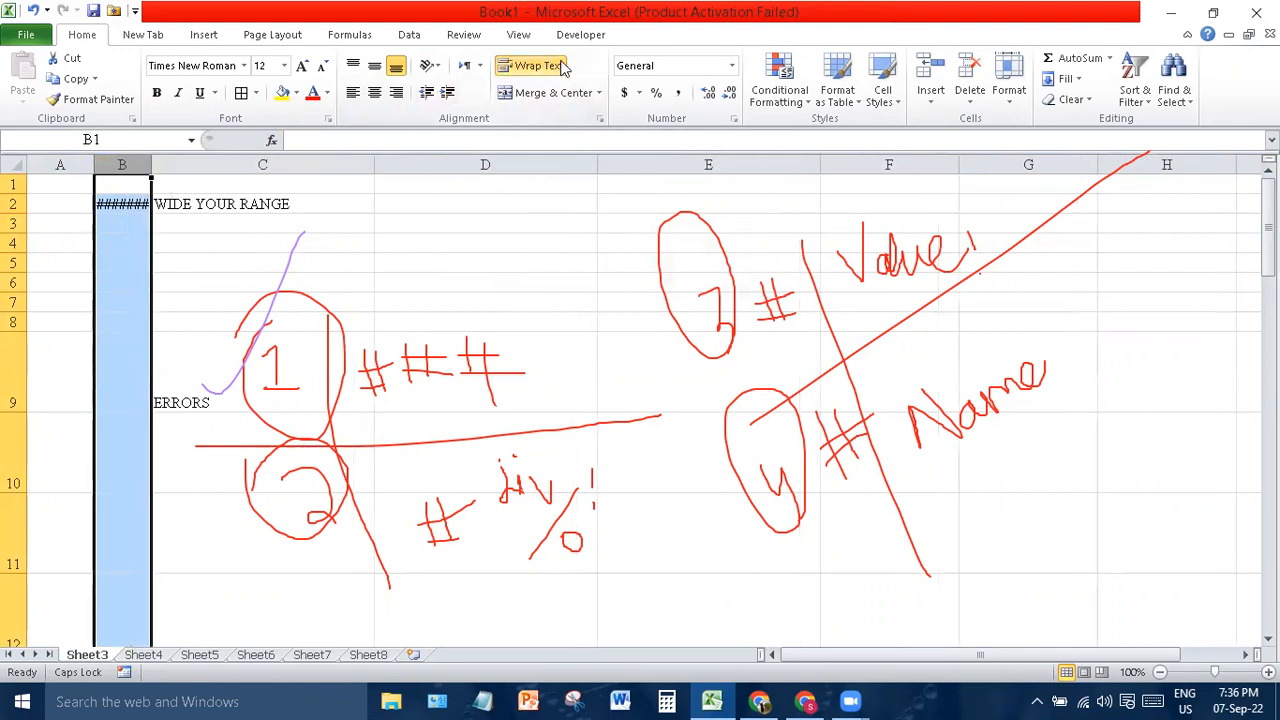
{"action": "left_click", "coordinate": [530, 65]}
{"action": "left_click", "coordinate": [404, 240]}
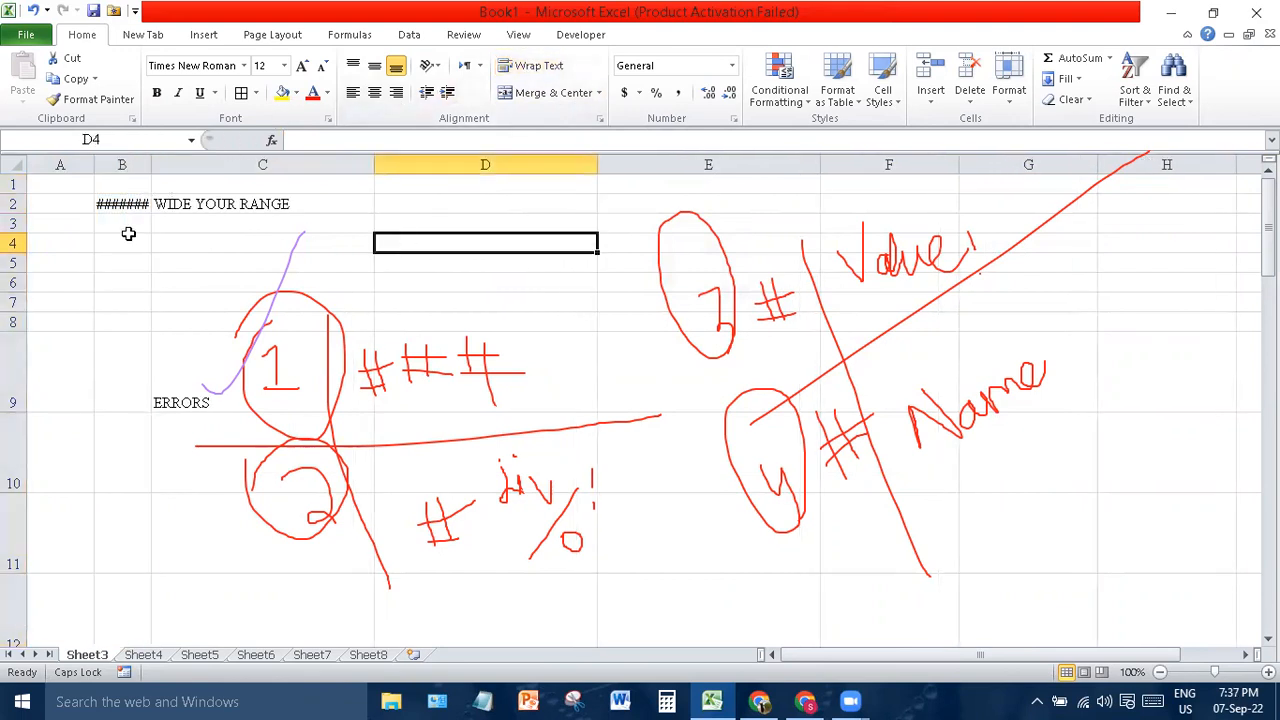
- Circle the handwritten 2 in purple and start typing =78/0 in B3
{"action": "left_click", "coordinate": [130, 220]}
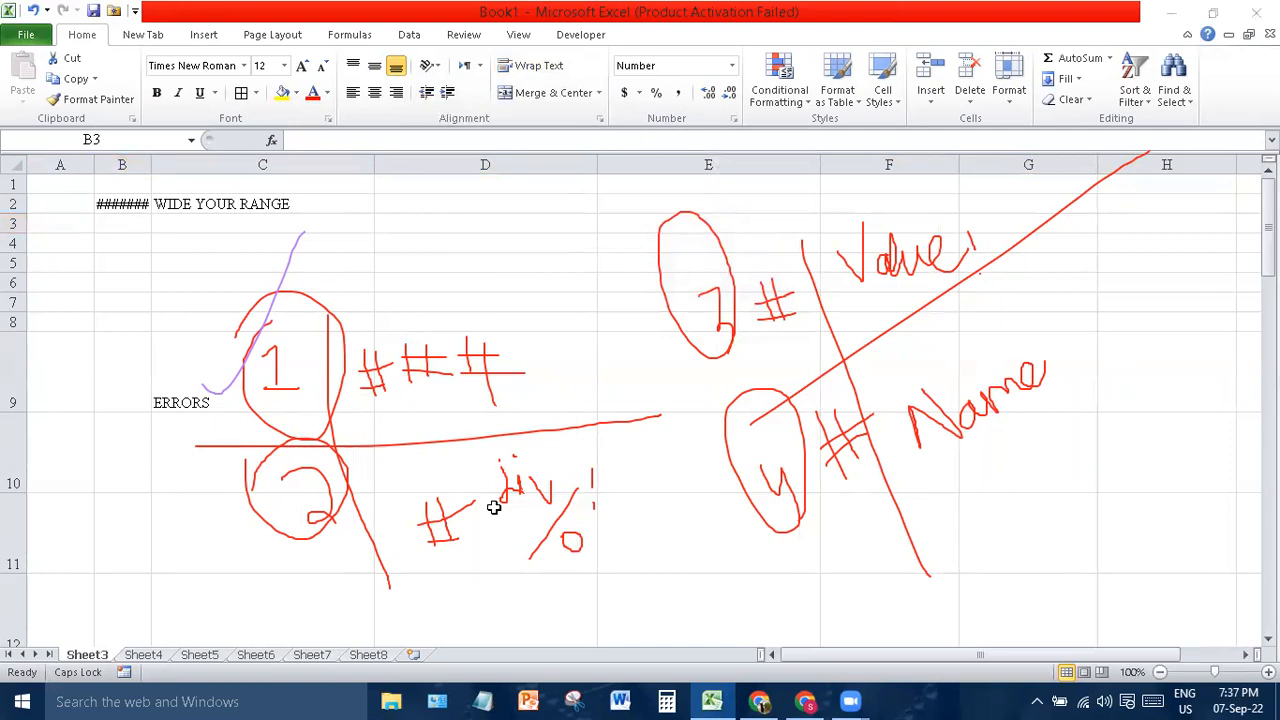
{"action": "mouse_move", "coordinate": [220, 450]}
{"action": "left_mouse_down"}
{"action": "mouse_move", "coordinate": [223, 508]}
{"action": "mouse_move", "coordinate": [258, 425]}
{"action": "mouse_move", "coordinate": [236, 488]}
{"action": "left_mouse_up"}
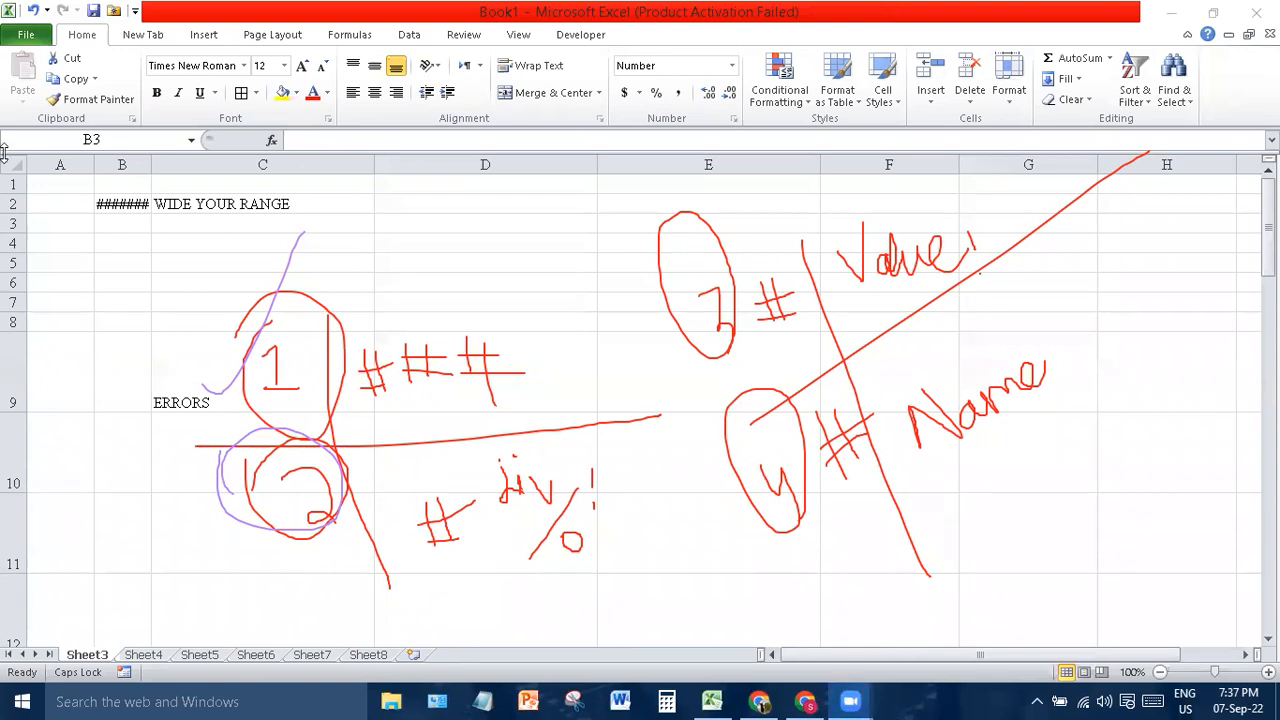
{"action": "left_click", "coordinate": [128, 222]}
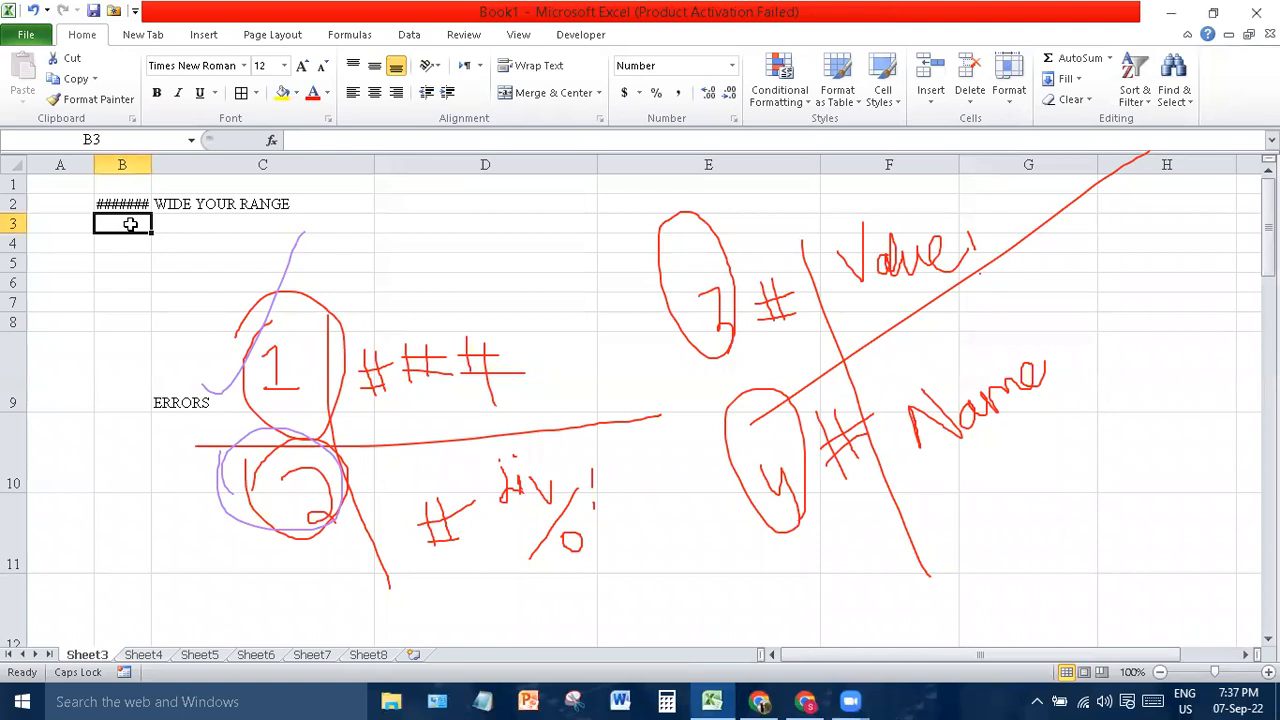
{"action": "type", "text": "=78"}
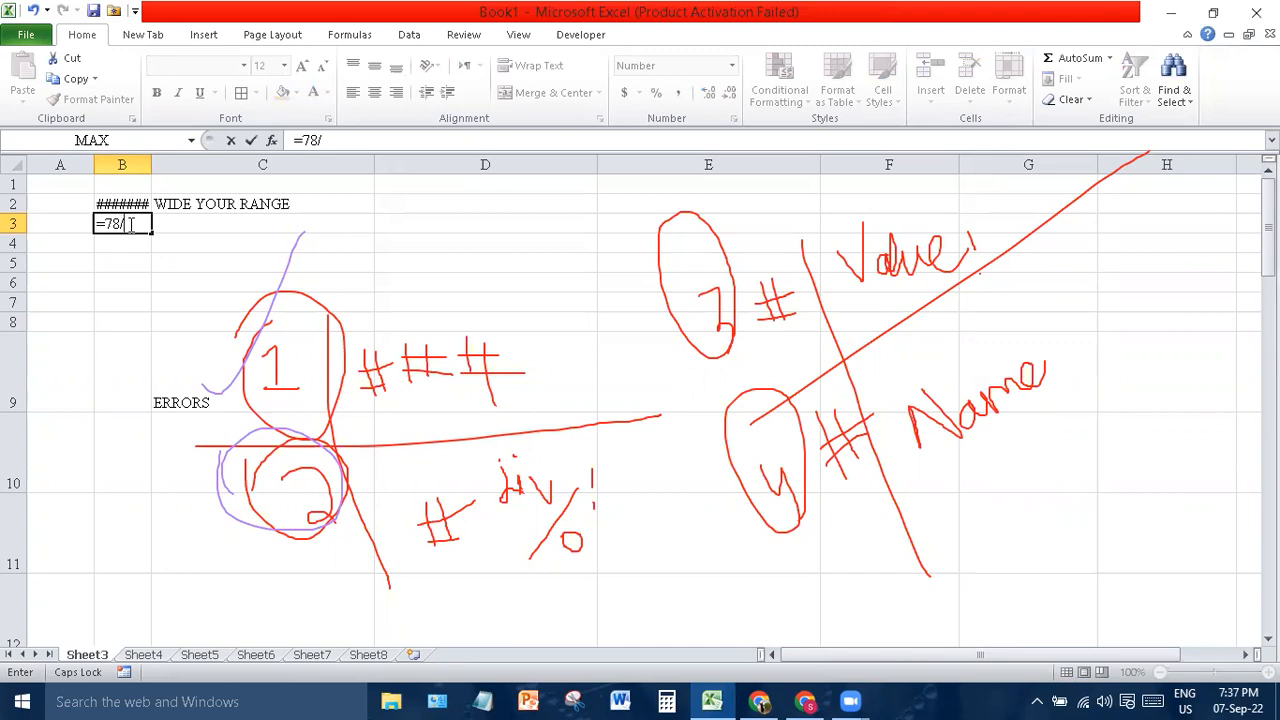
{"action": "type", "text": "/0"}
- Commit =78/0 in B3 to show #DIV/0! and label D3 'NO. OF HOUSES / NUMBWER OF PEOPLE'
{"action": "key", "text": "Return"}
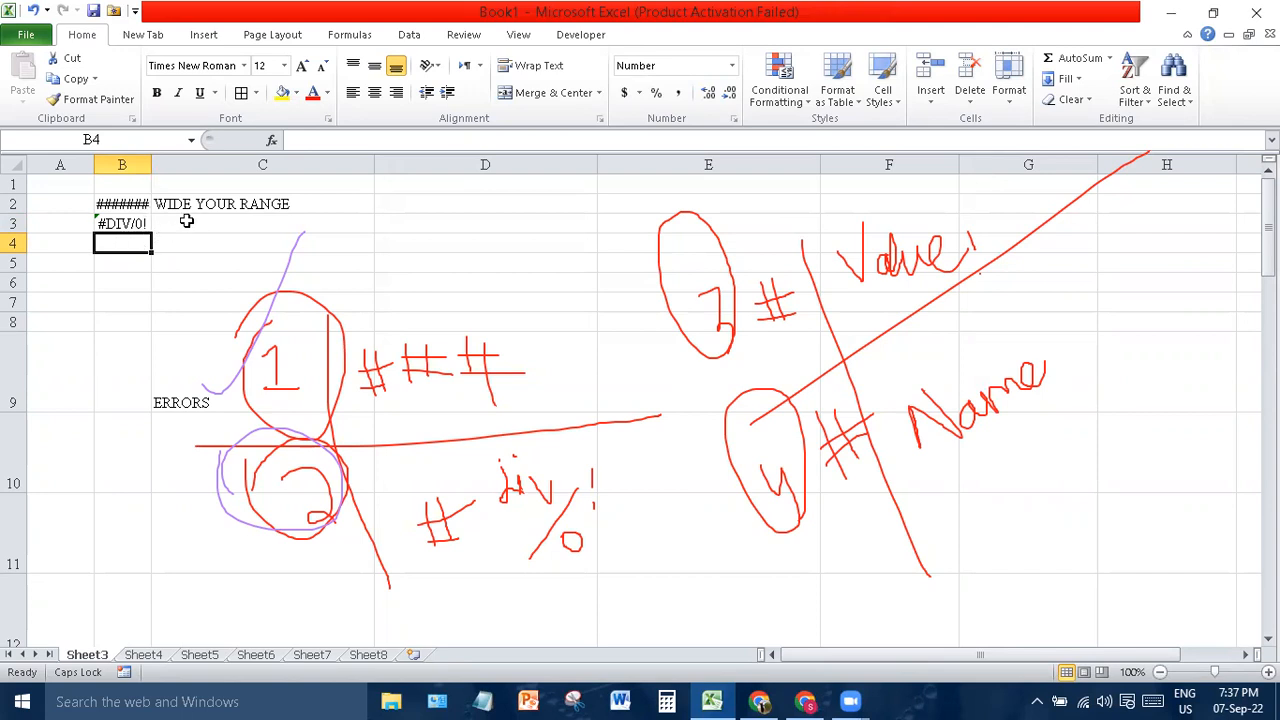
{"action": "left_click", "coordinate": [426, 220]}
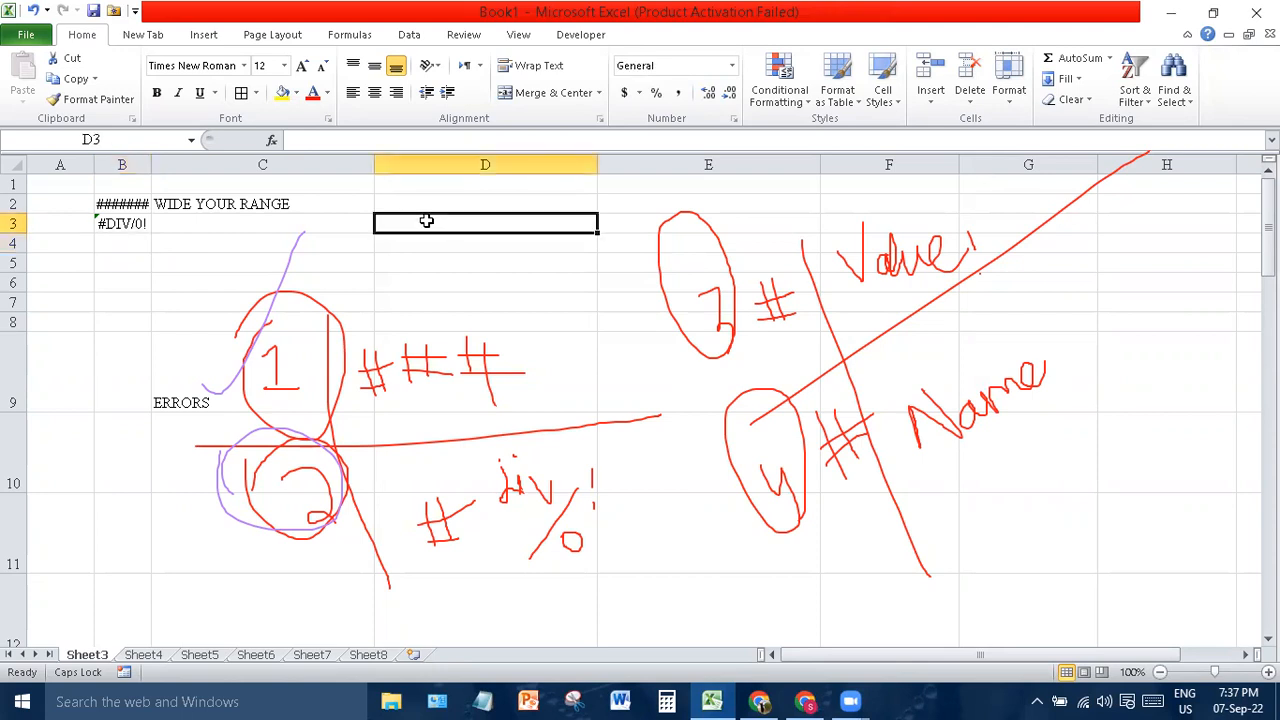
{"action": "type", "text": "NO"}
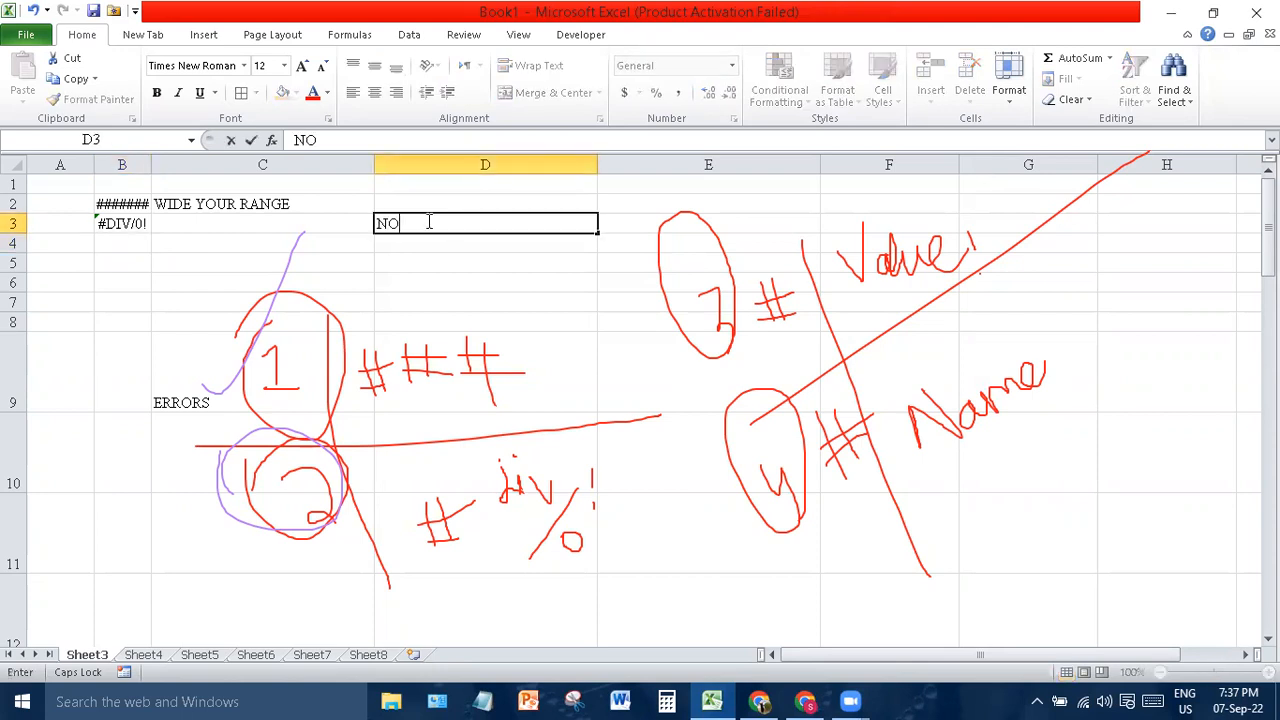
{"action": "type", "text": ". OF HOUSES / NUMBWER OF PEOPLE"}
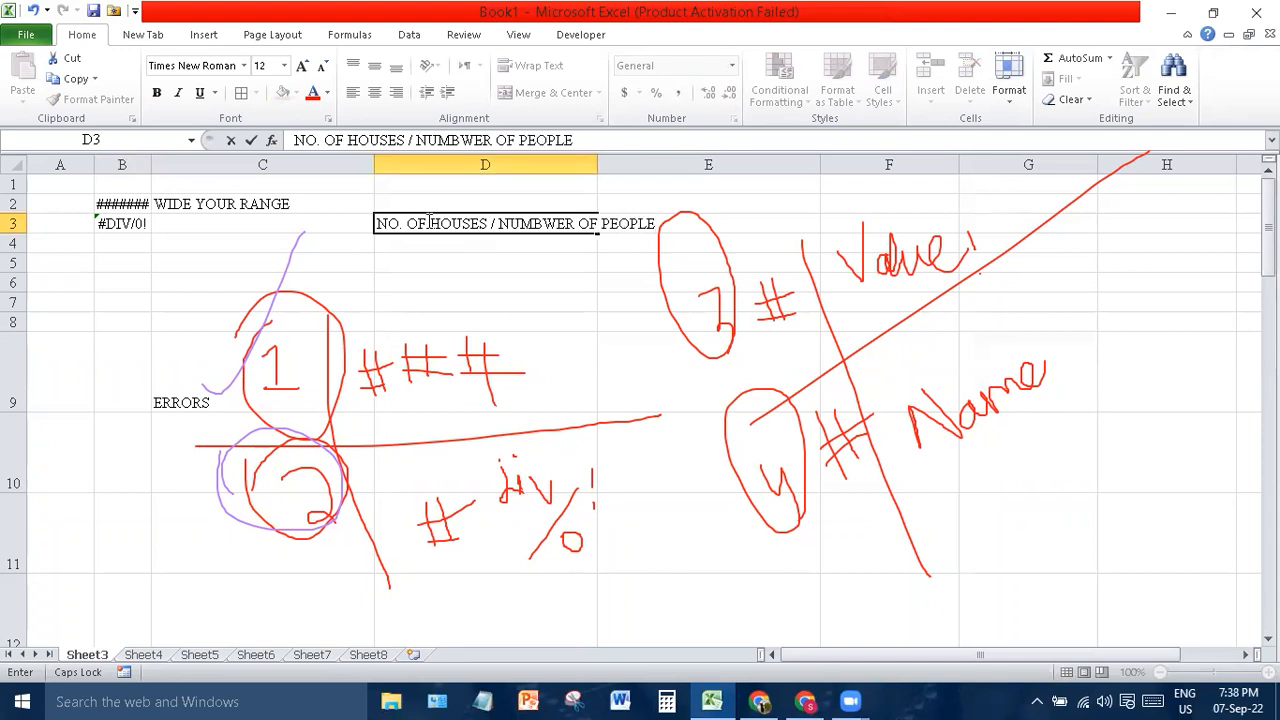
{"action": "left_click", "coordinate": [495, 271]}
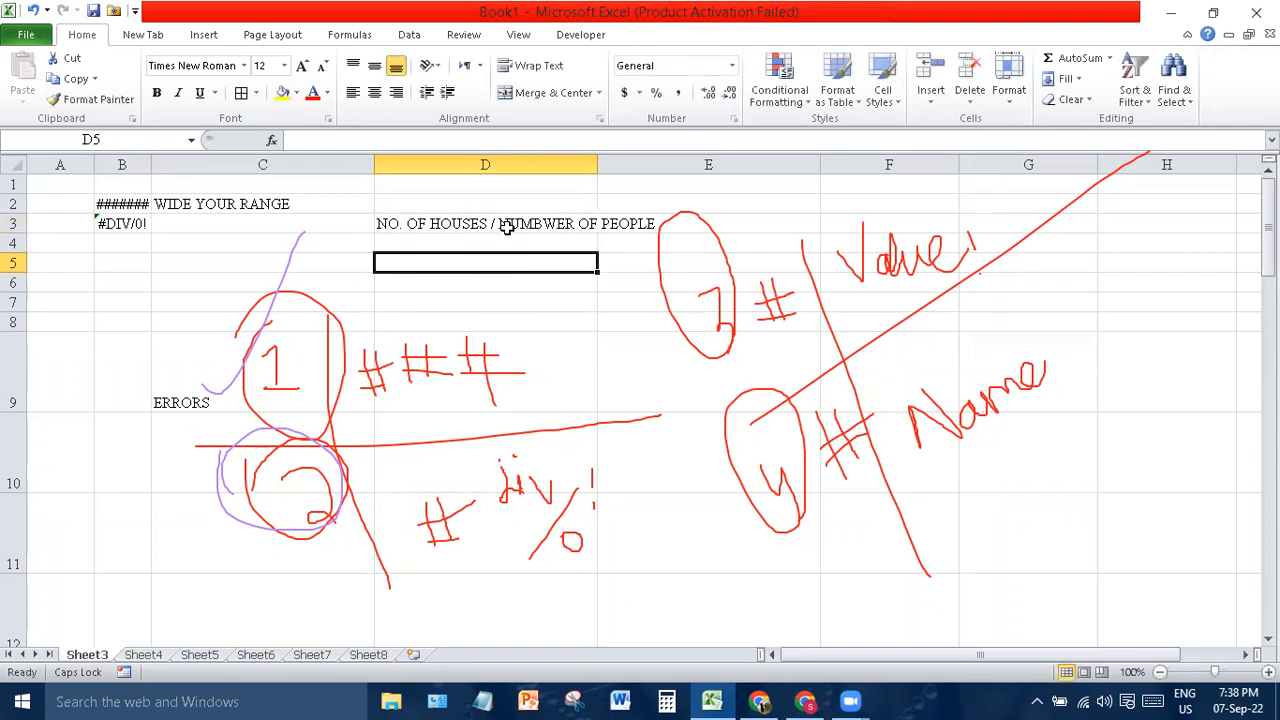
{"action": "left_click", "coordinate": [142, 220]}
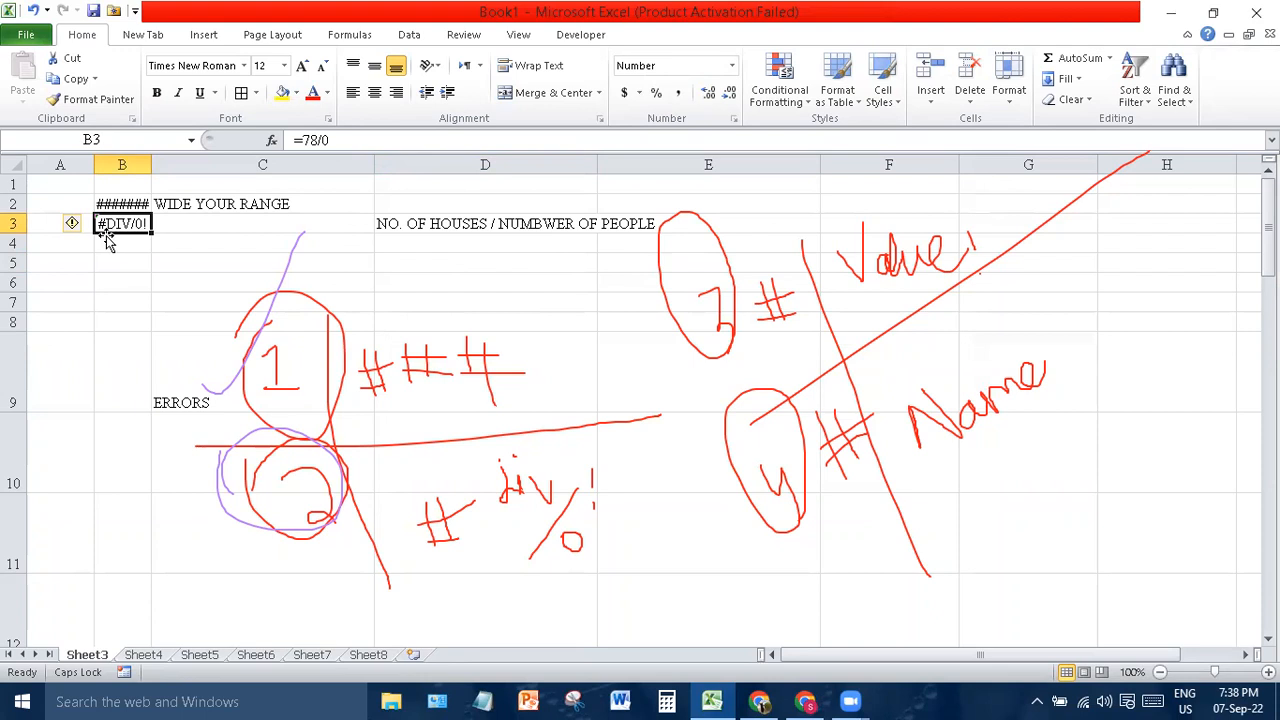
- Type the note "don't div by zero" in cell C3 beside the error
{"action": "left_click", "coordinate": [193, 220]}
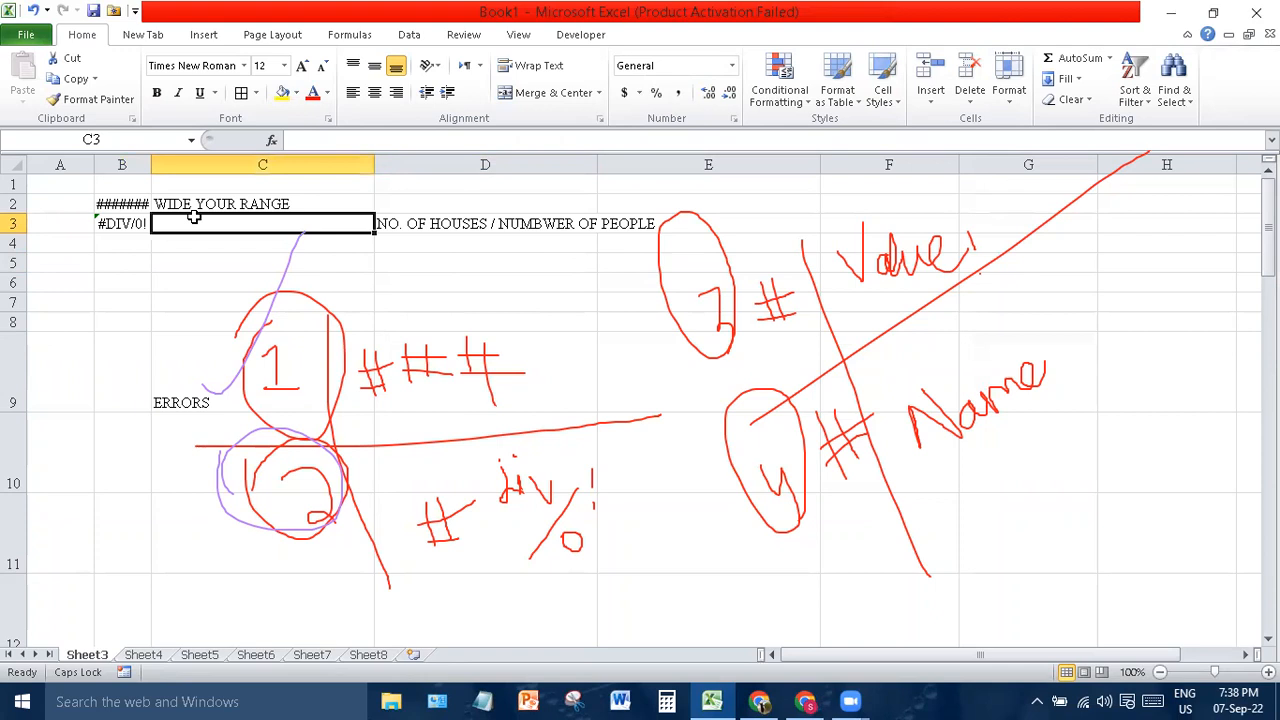
{"action": "type", "text": "d"}
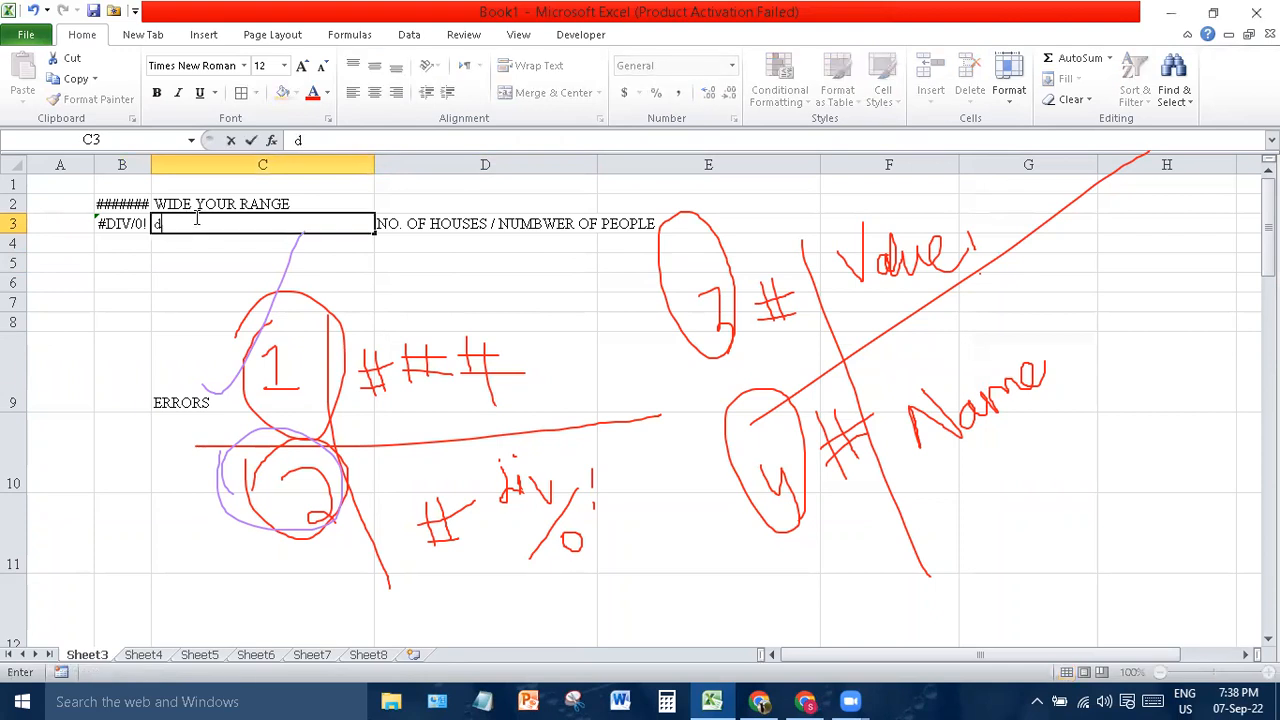
{"action": "type", "text": "on't div by zero"}
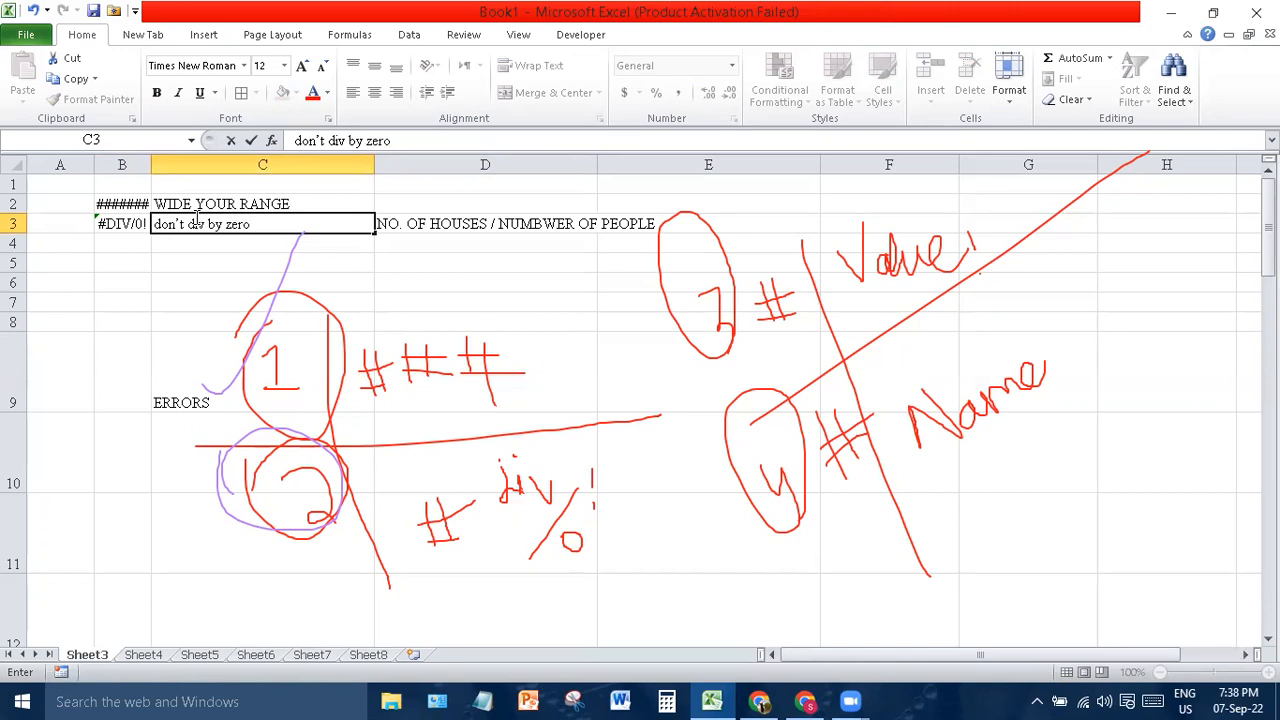
{"action": "left_click_drag", "start_coordinate": [120, 257], "coordinate": [117, 243]}
{"action": "left_click", "coordinate": [117, 243]}
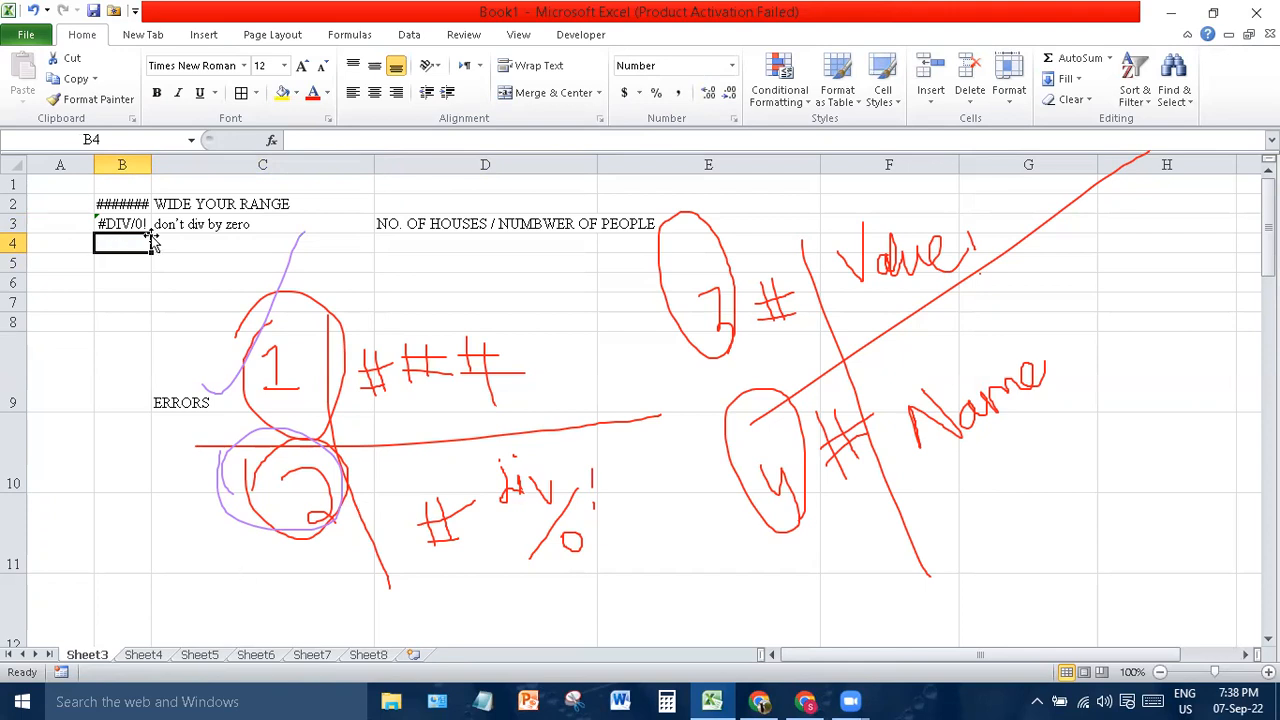
- Enter 98, 76, 54, 32 and 12 down cells A2:A6
{"action": "left_click", "coordinate": [49, 201]}
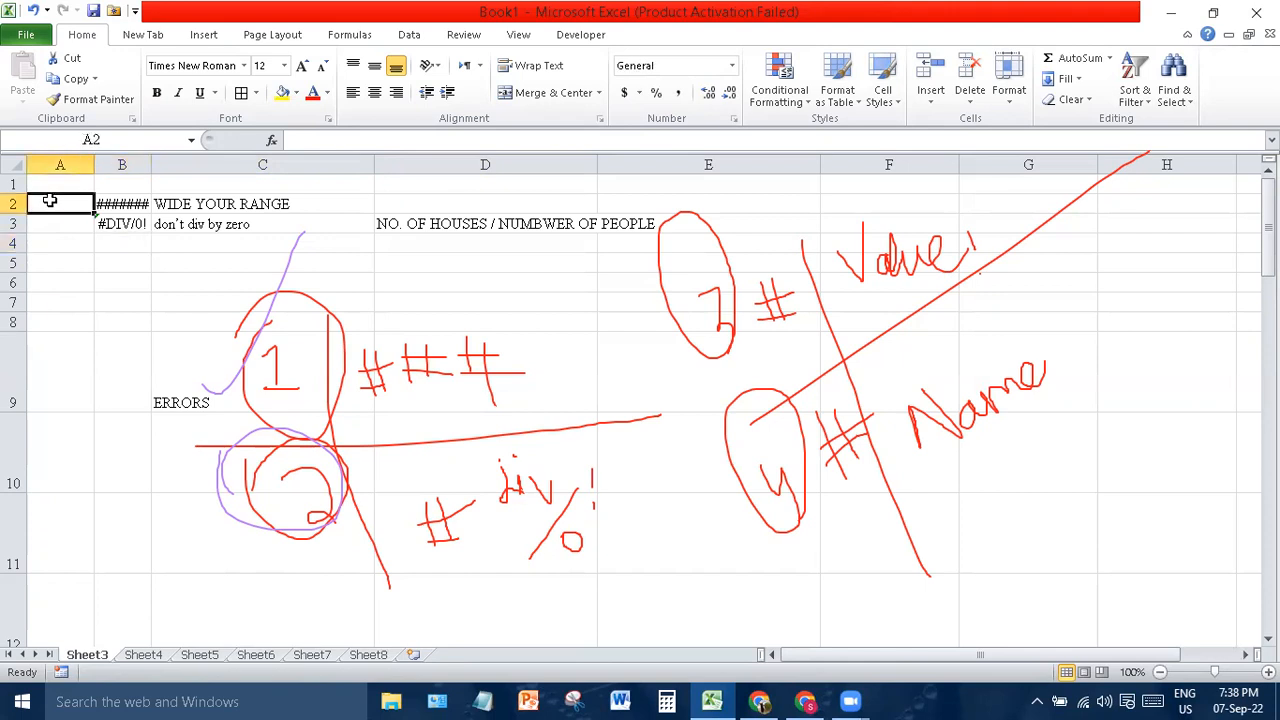
{"action": "type", "text": "98"}
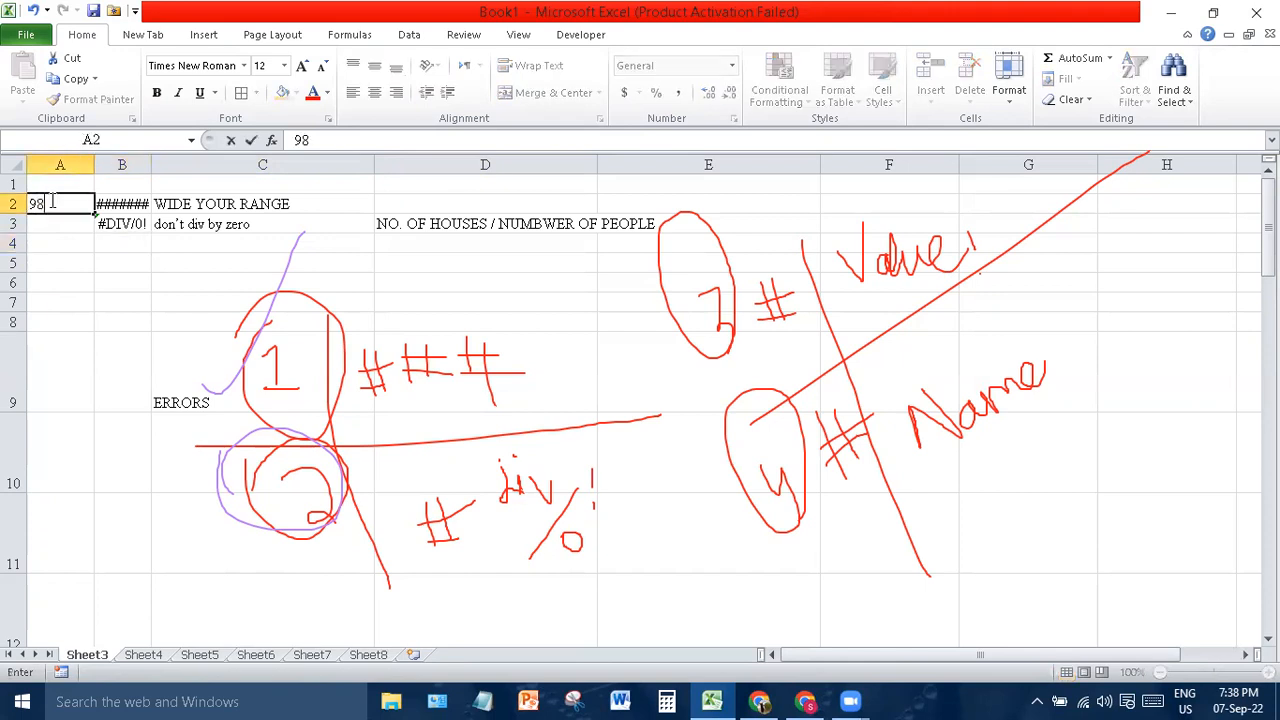
{"action": "key", "text": "Return"}
{"action": "type", "text": "76"}
{"action": "key", "text": "Return"}
{"action": "type", "text": "54"}
{"action": "key", "text": "Return"}
{"action": "type", "text": "32"}
{"action": "key", "text": "Return"}
{"action": "type", "text": "12"}
{"action": "key", "text": "Return"}
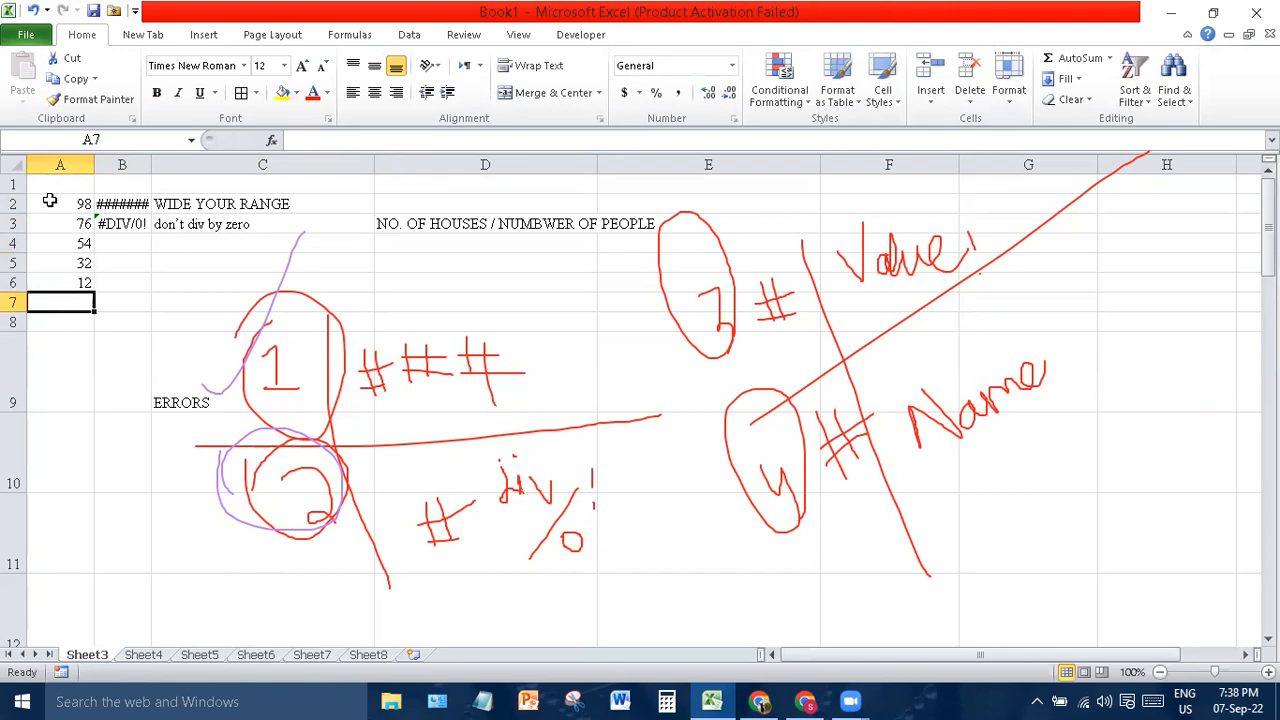
- Enter =SUM(A2:A6) in B4, giving 272.00
{"action": "left_click", "coordinate": [136, 243]}
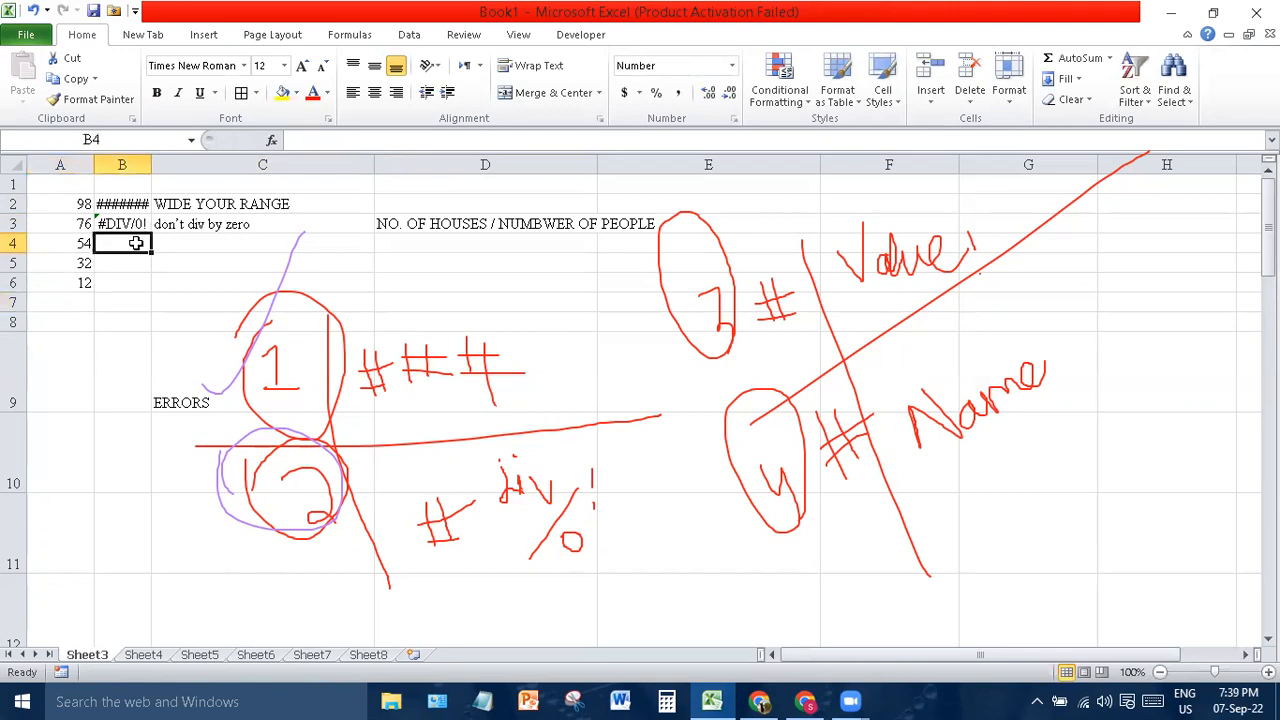
{"action": "type", "text": "=Sum("}
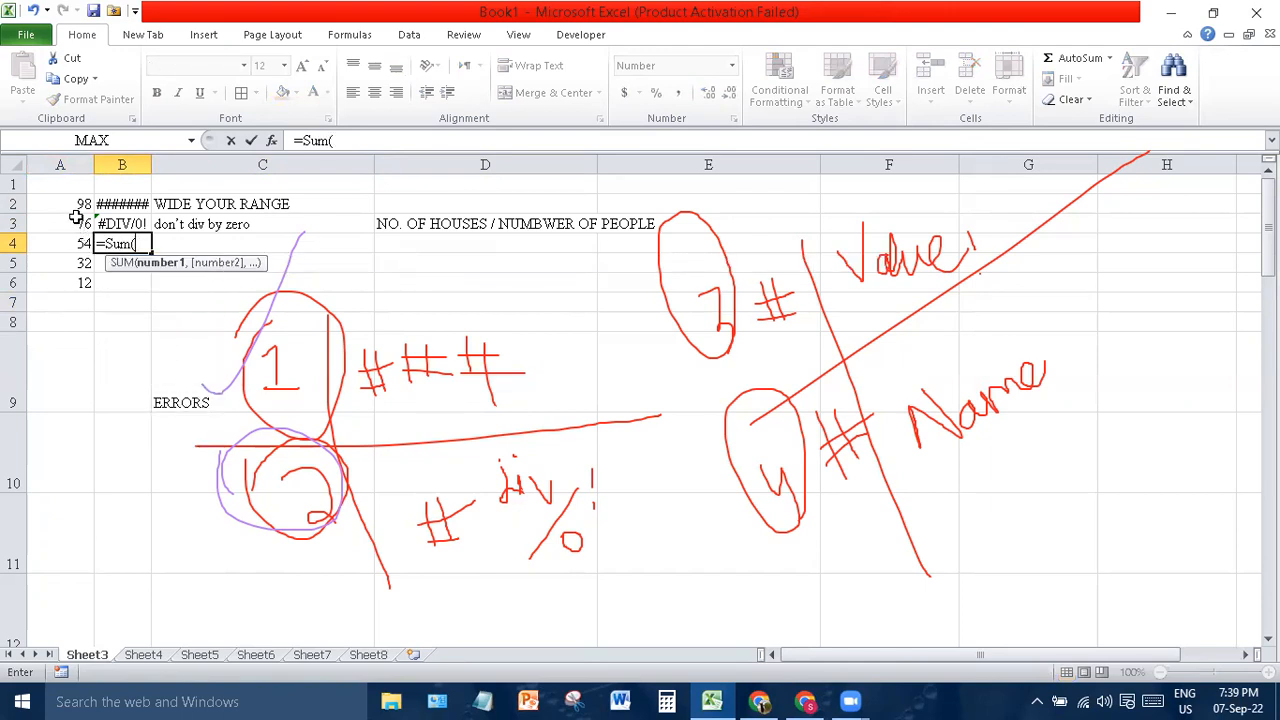
{"action": "left_click_drag", "start_coordinate": [79, 204], "coordinate": [82, 280]}
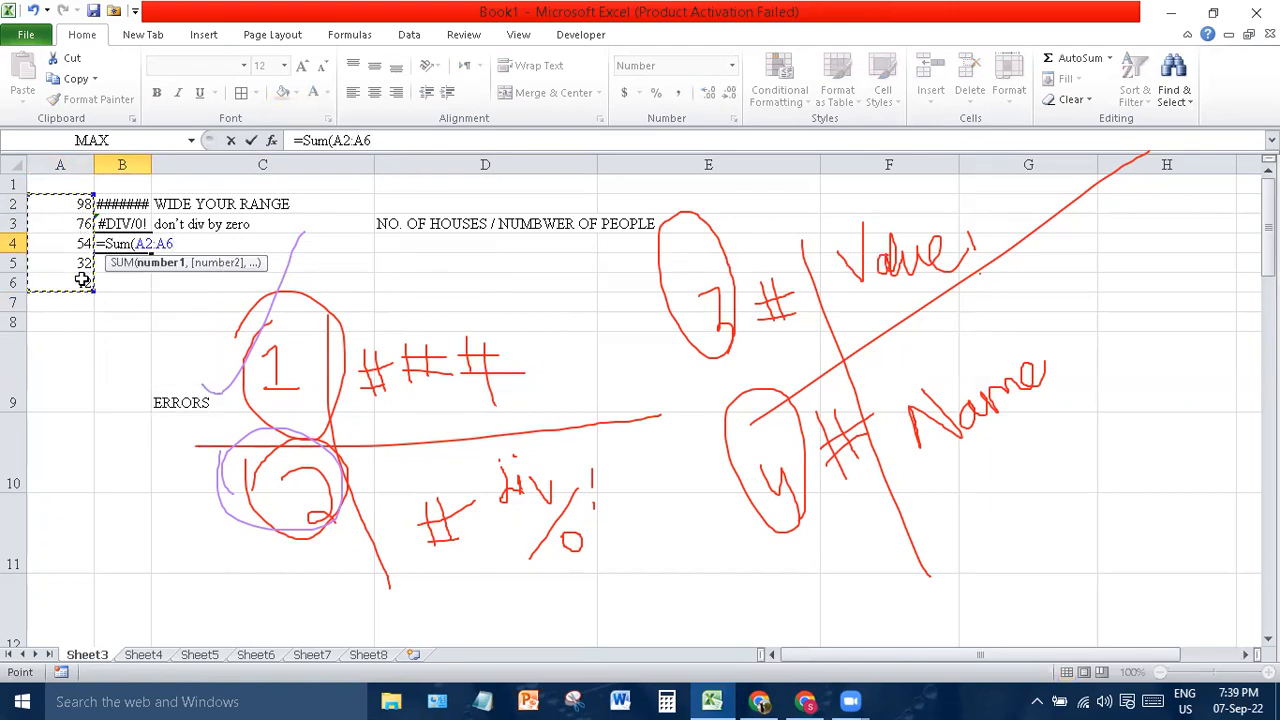
{"action": "type", "text": ")"}
{"action": "key", "text": "Return"}
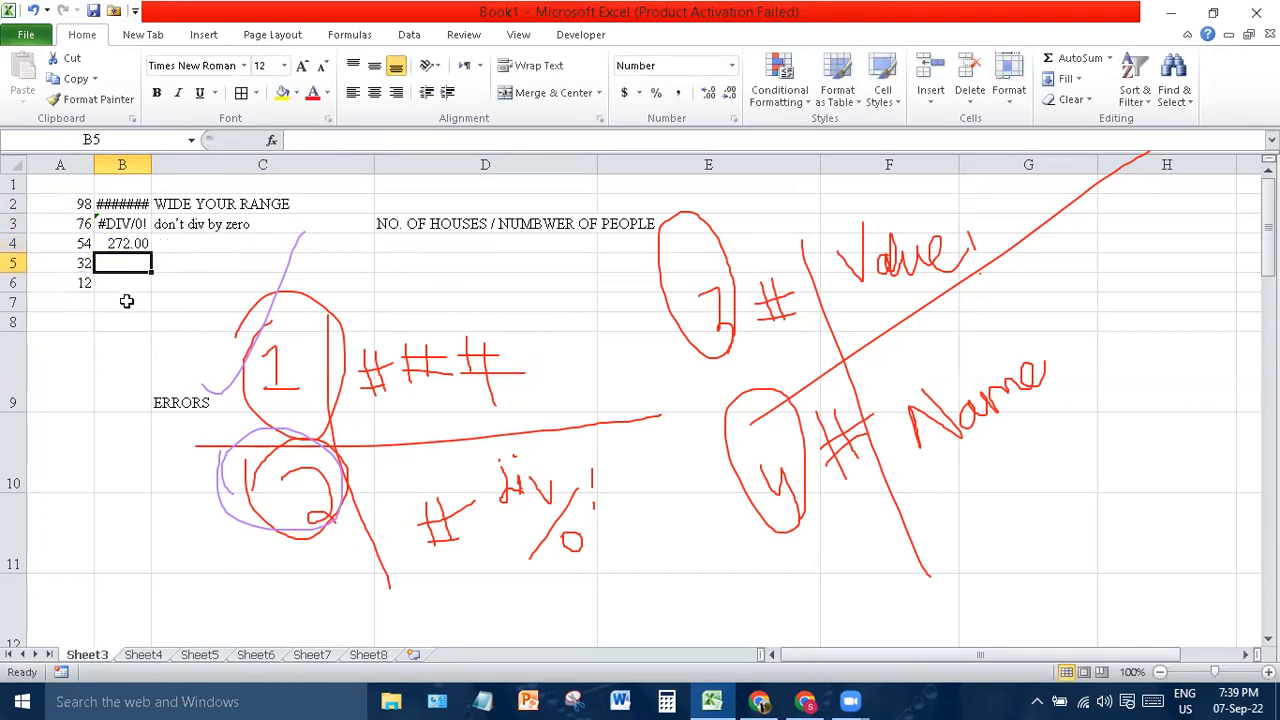
{"action": "left_click", "coordinate": [112, 243]}
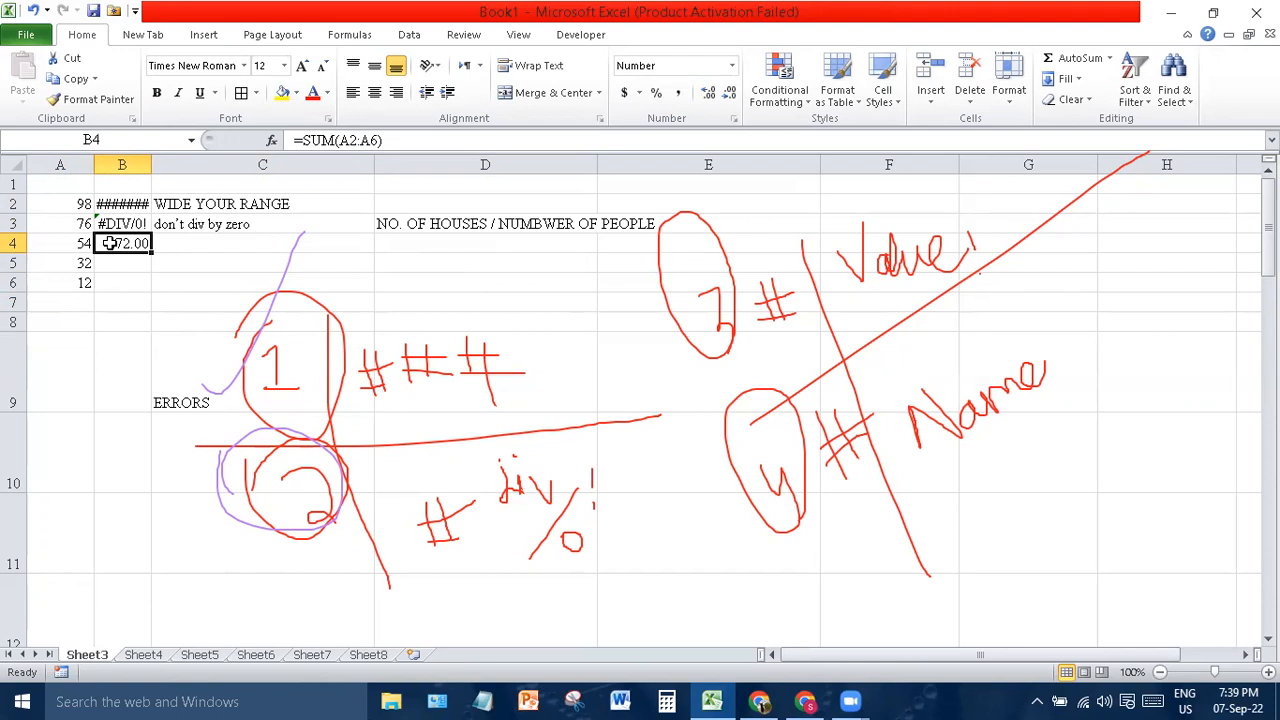
- Misspell B4's formula as =Some(A2:A6) to produce #NAME?, and auto-fit column B
{"action": "left_click", "coordinate": [327, 140]}
{"action": "key", "text": "BackSpace"}
{"action": "key", "text": "Delete"}
{"action": "type", "text": "ome"}
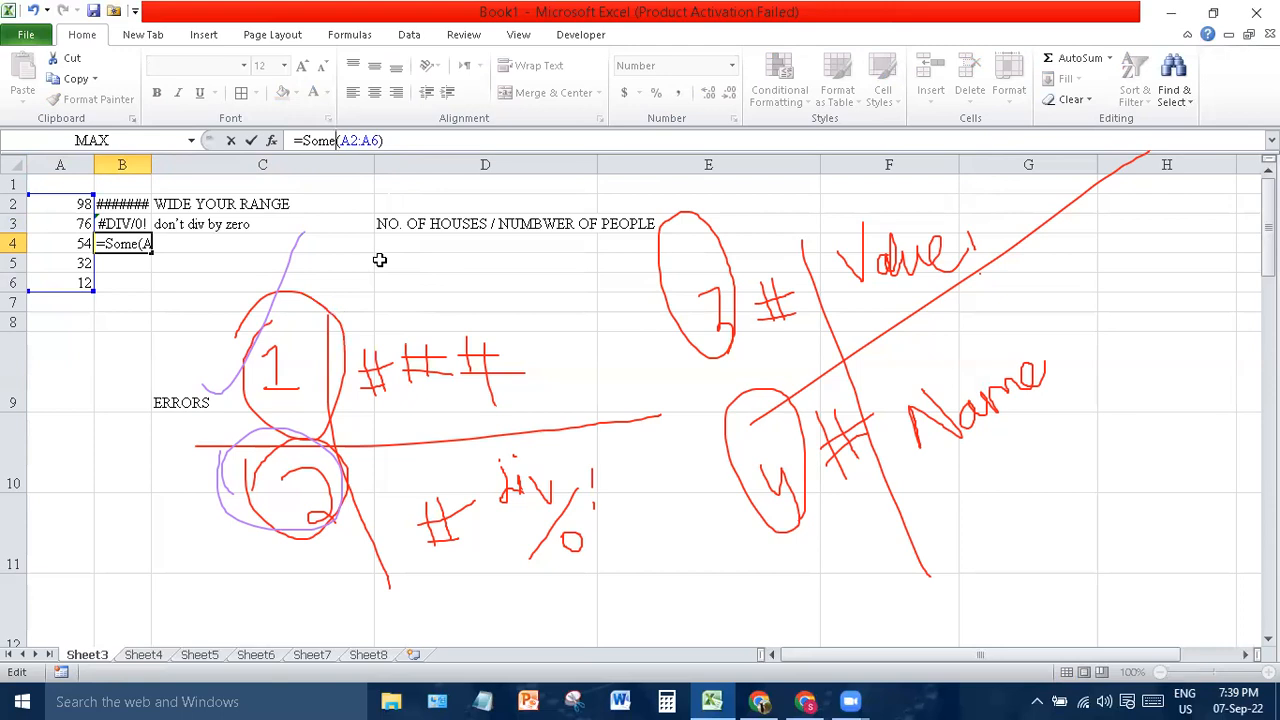
{"action": "key", "text": "Return"}
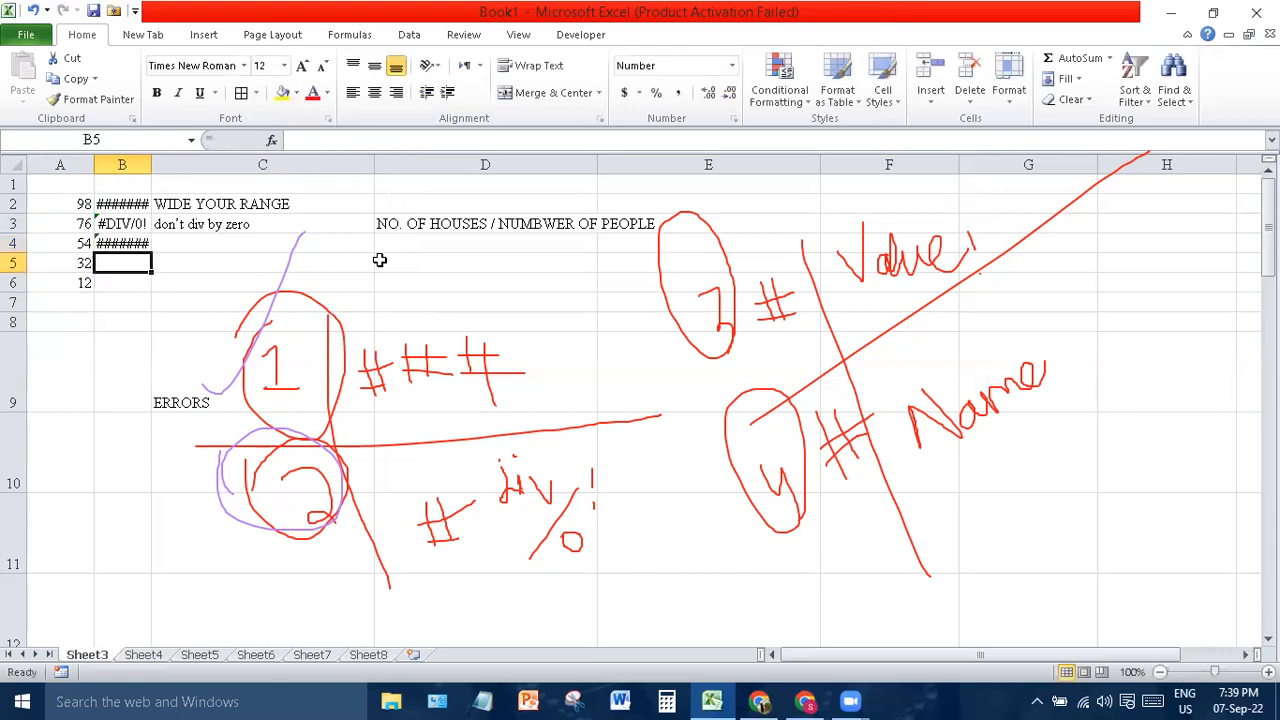
{"action": "double_click", "coordinate": [153, 164]}
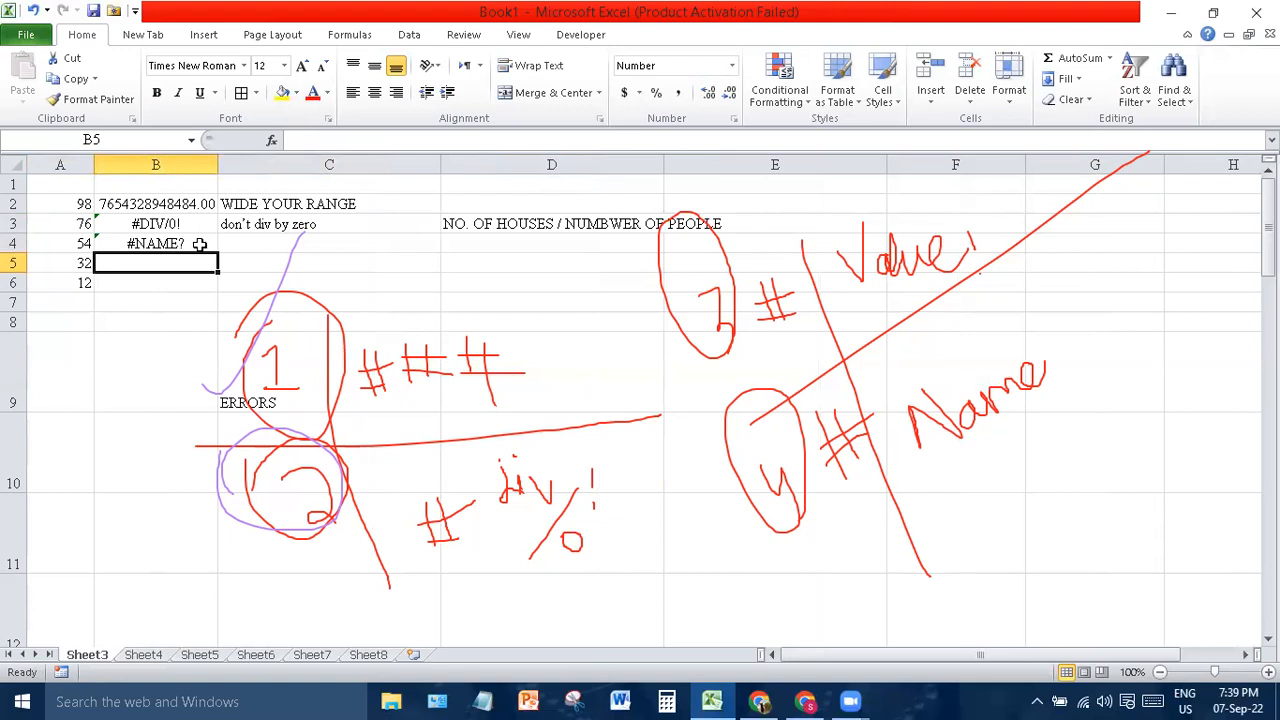
- Type the note 'Formula is not valid' in cell C4
{"action": "left_click", "coordinate": [257, 243]}
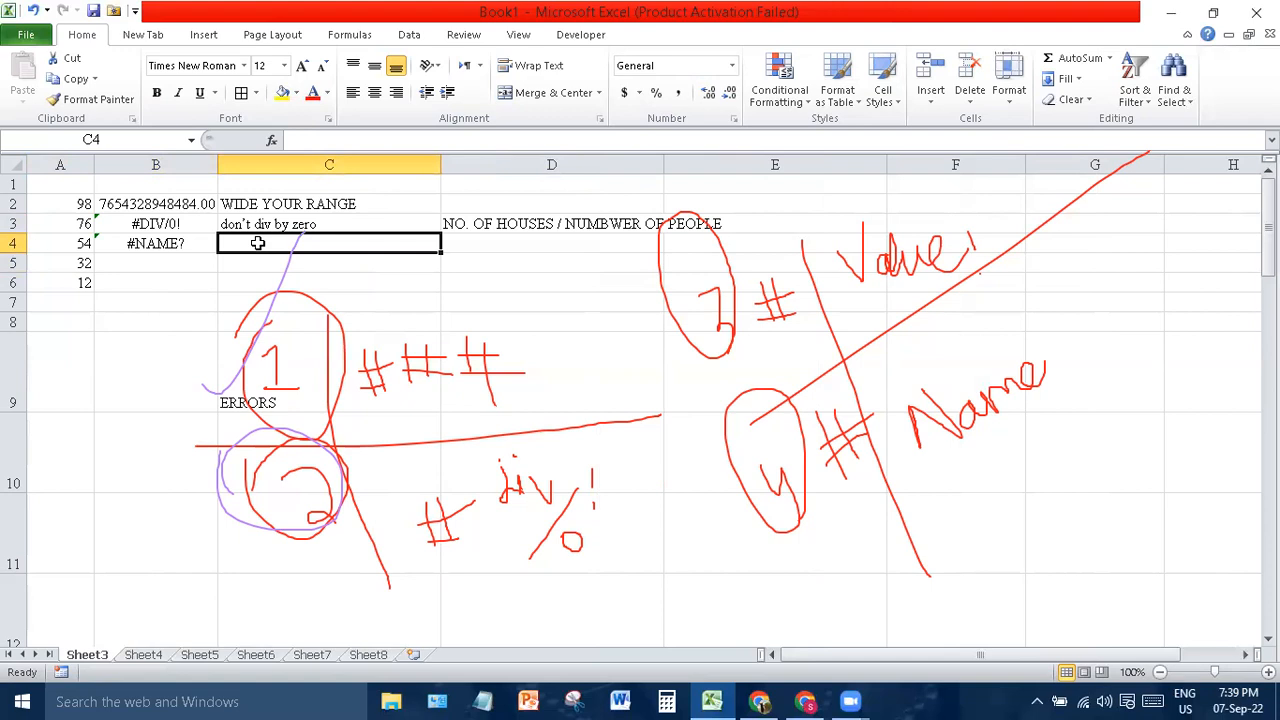
{"action": "type", "text": "Formula"}
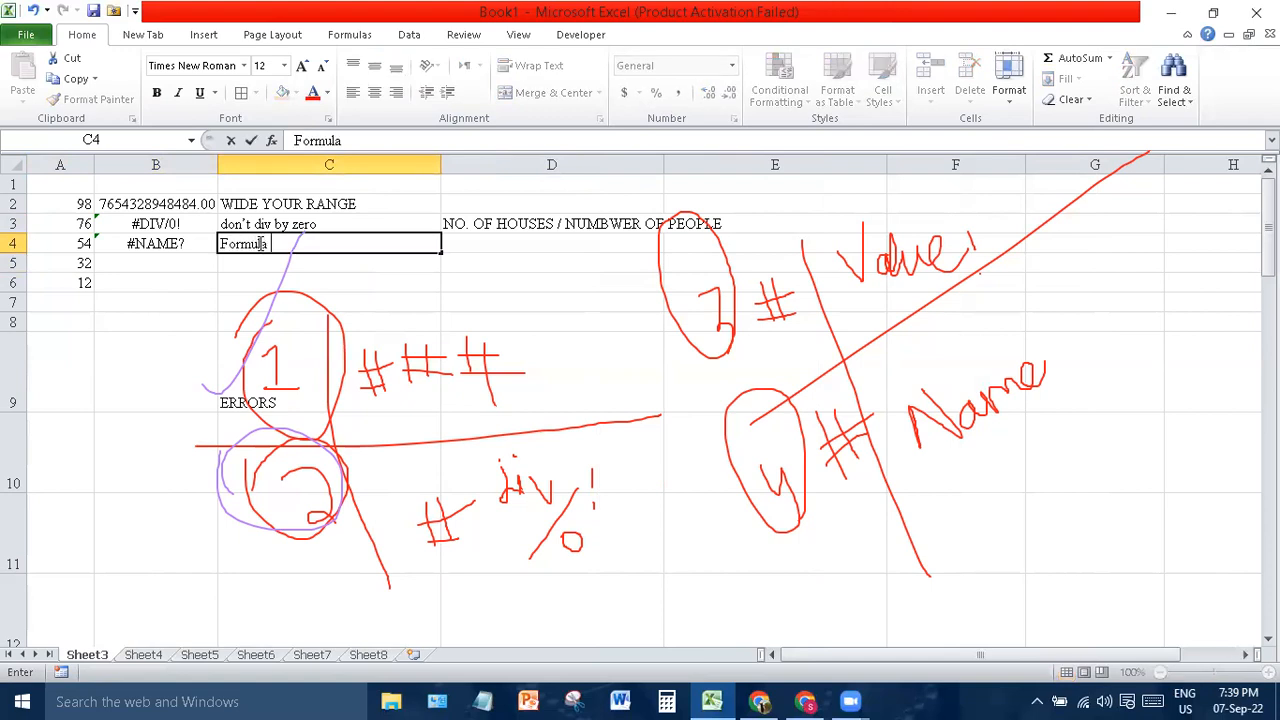
{"action": "type", "text": " is not valid"}
{"action": "double_click", "coordinate": [162, 262]}
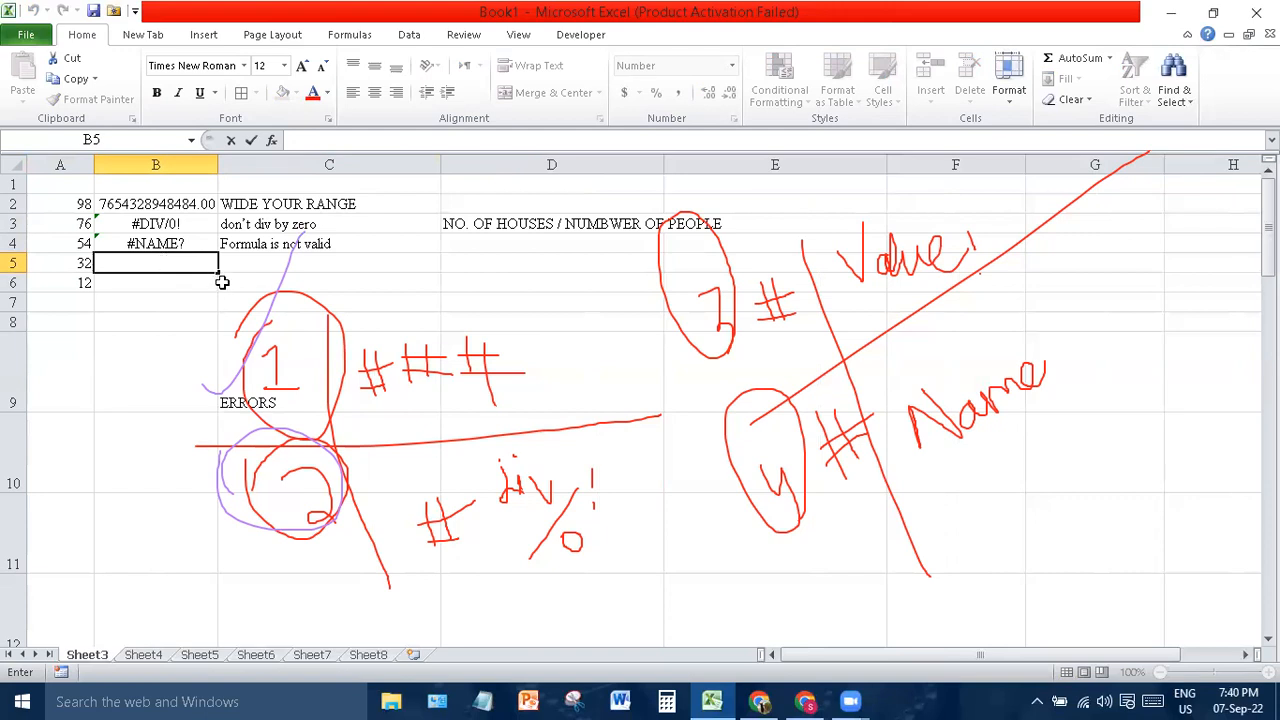
{"action": "left_click", "coordinate": [163, 269]}
{"action": "type", "text": "#value"}
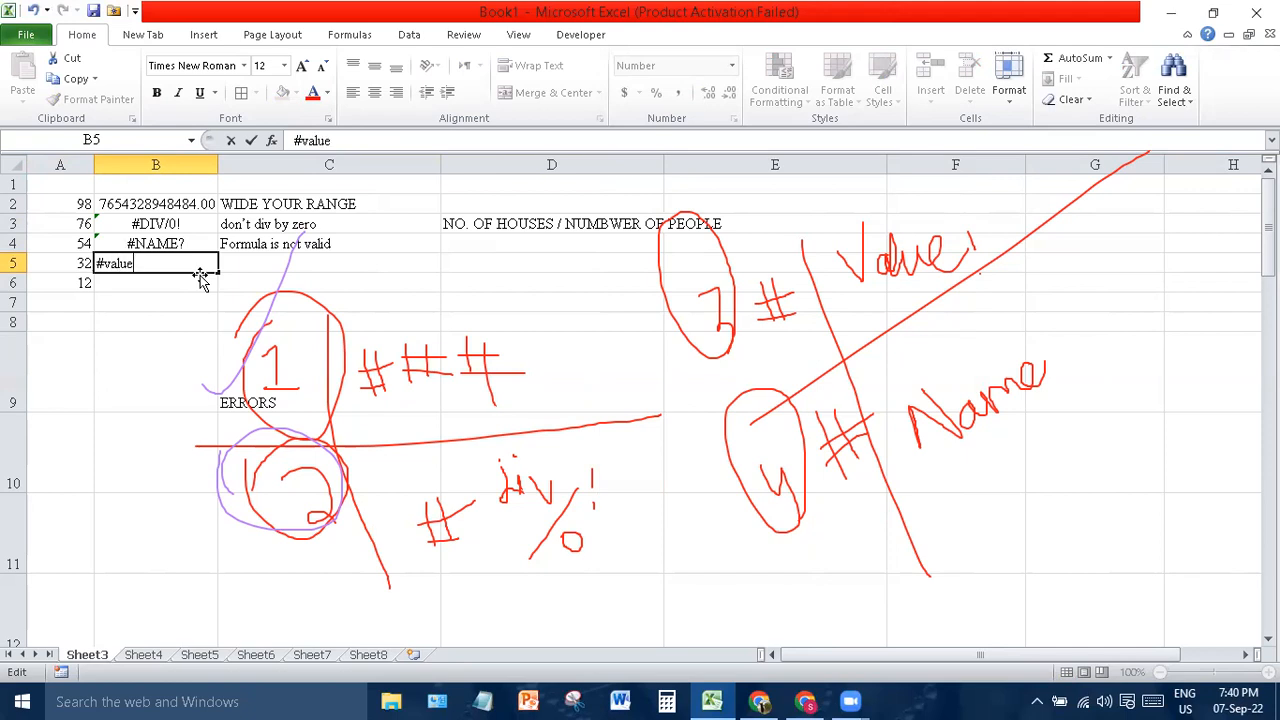
{"action": "type", "text": "?"}
{"action": "key", "text": "Return"}
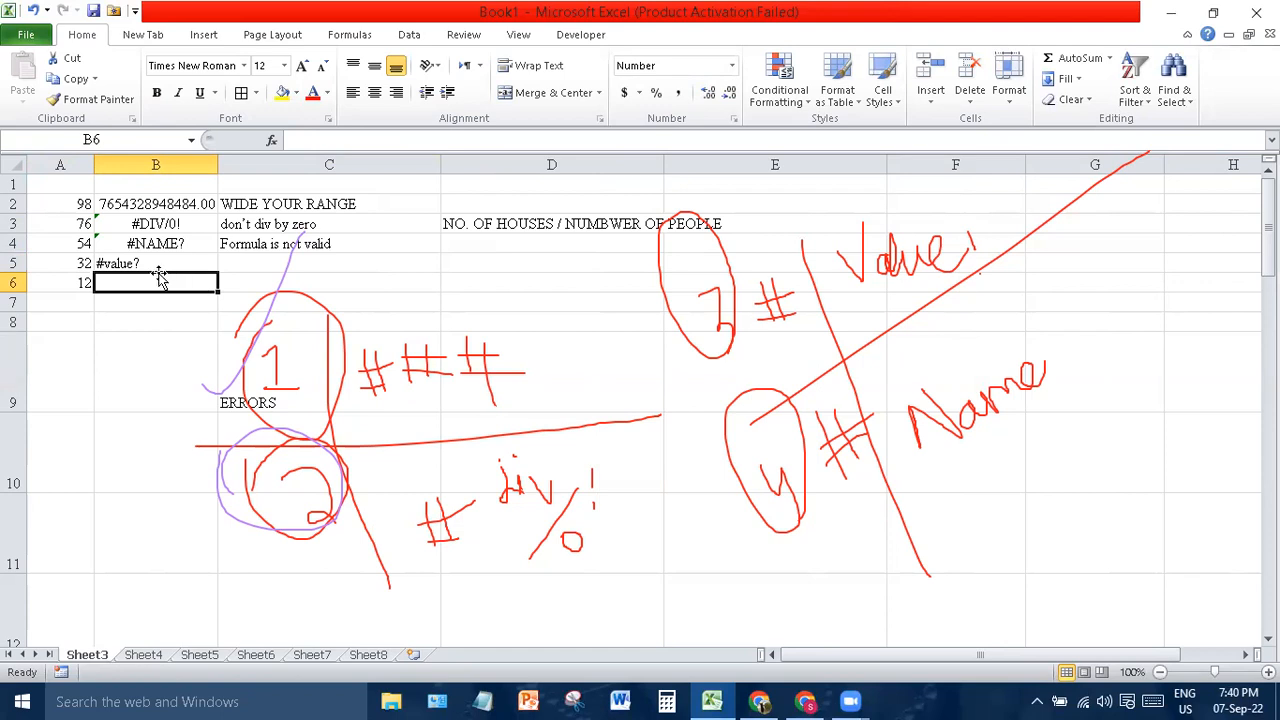
{"action": "left_click", "coordinate": [155, 265]}
{"action": "type", "text": "="}
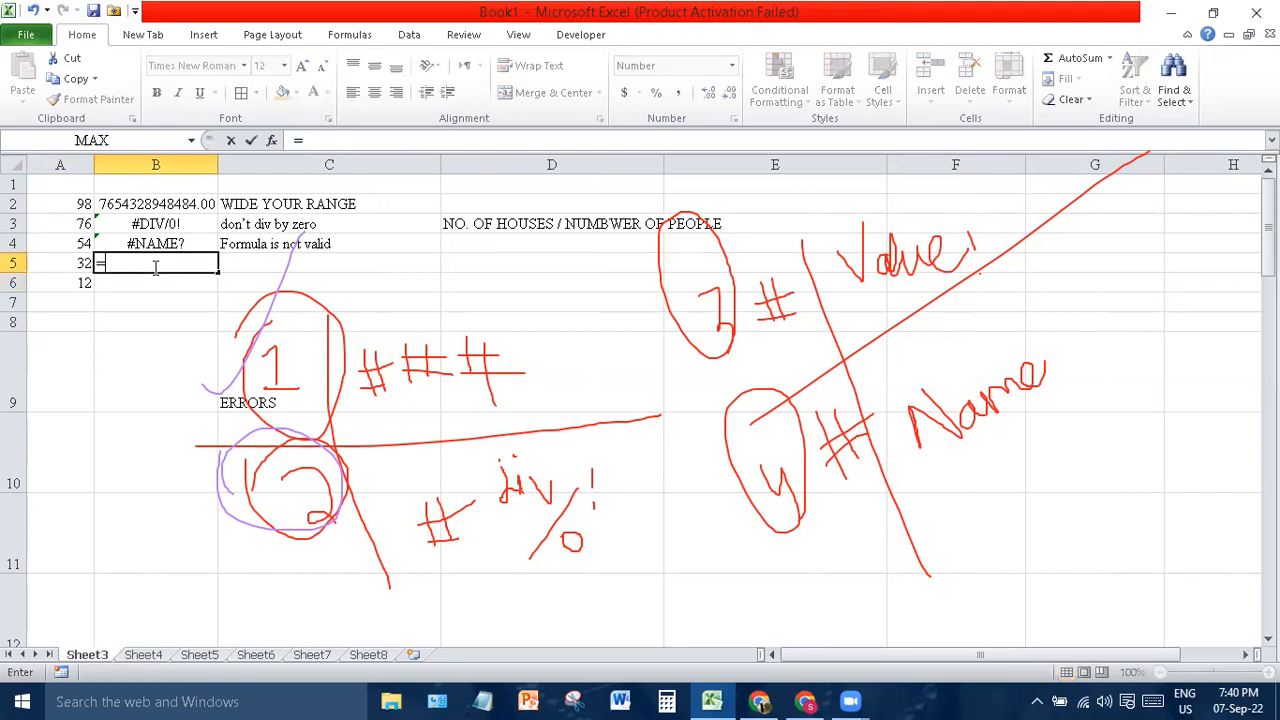
{"action": "type", "text": "Sum("}
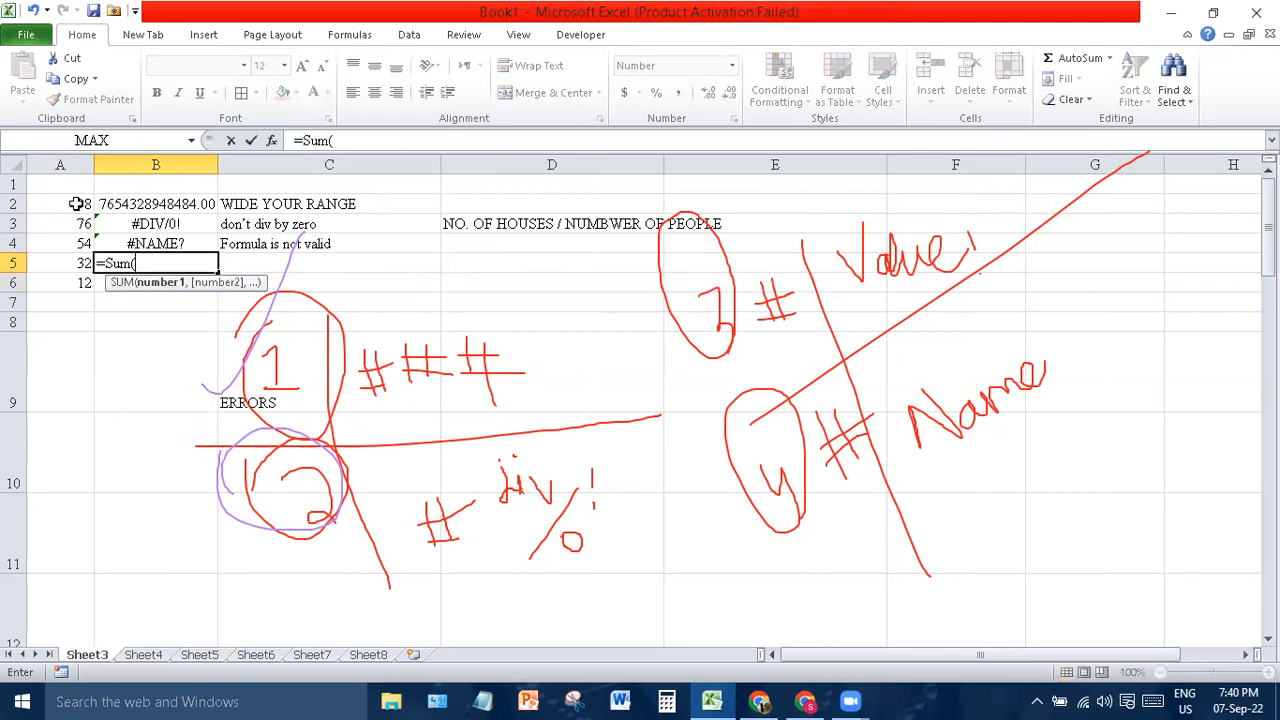
{"action": "key", "text": "BackSpace"}
{"action": "key", "text": "BackSpace"}
{"action": "key", "text": "BackSpace"}
{"action": "key", "text": "BackSpace"}
{"action": "key", "text": "BackSpace"}
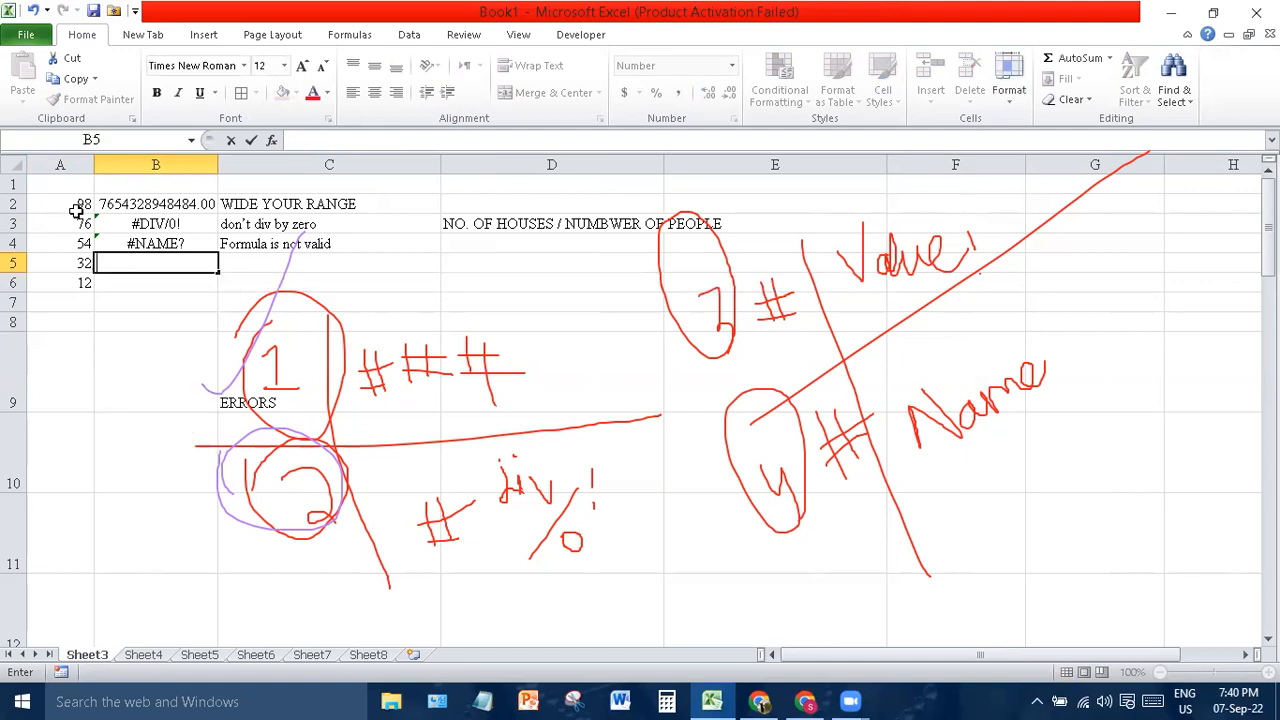
{"action": "left_click", "coordinate": [74, 243]}
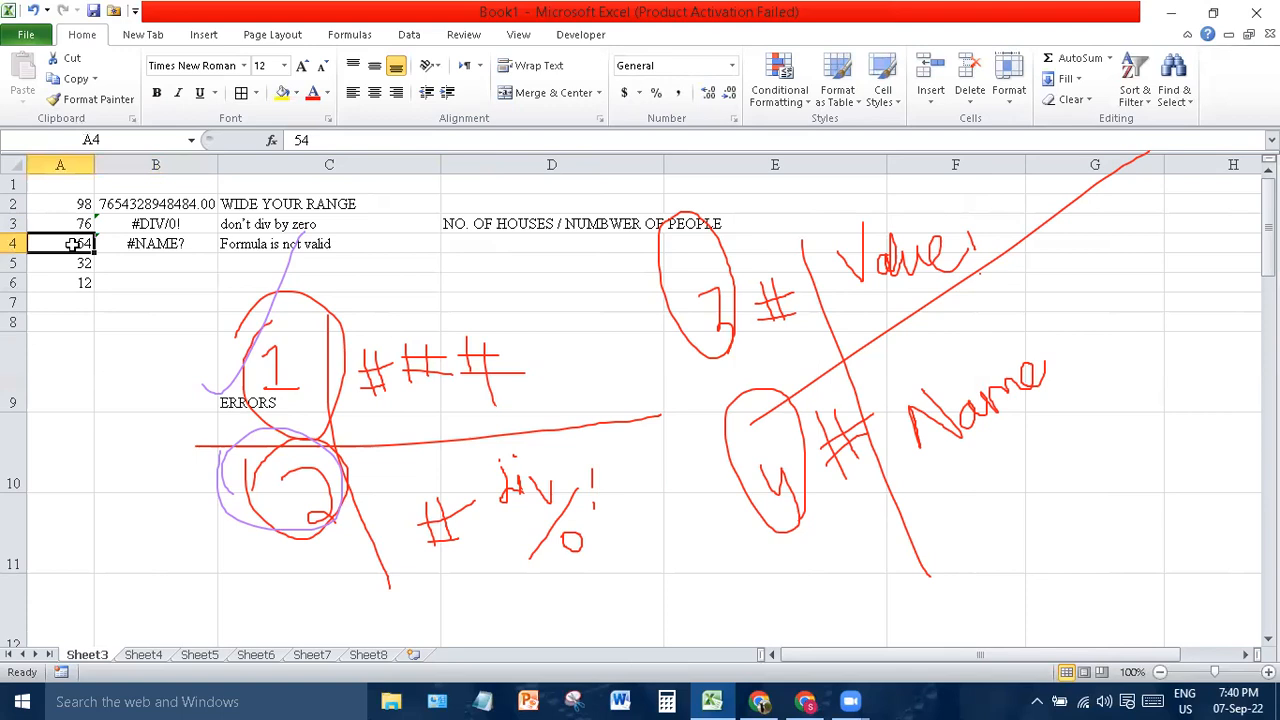
- Finish a name entry in A4 and enter =SUM(A2:A6) in B5
{"action": "type", "text": "iqra"}
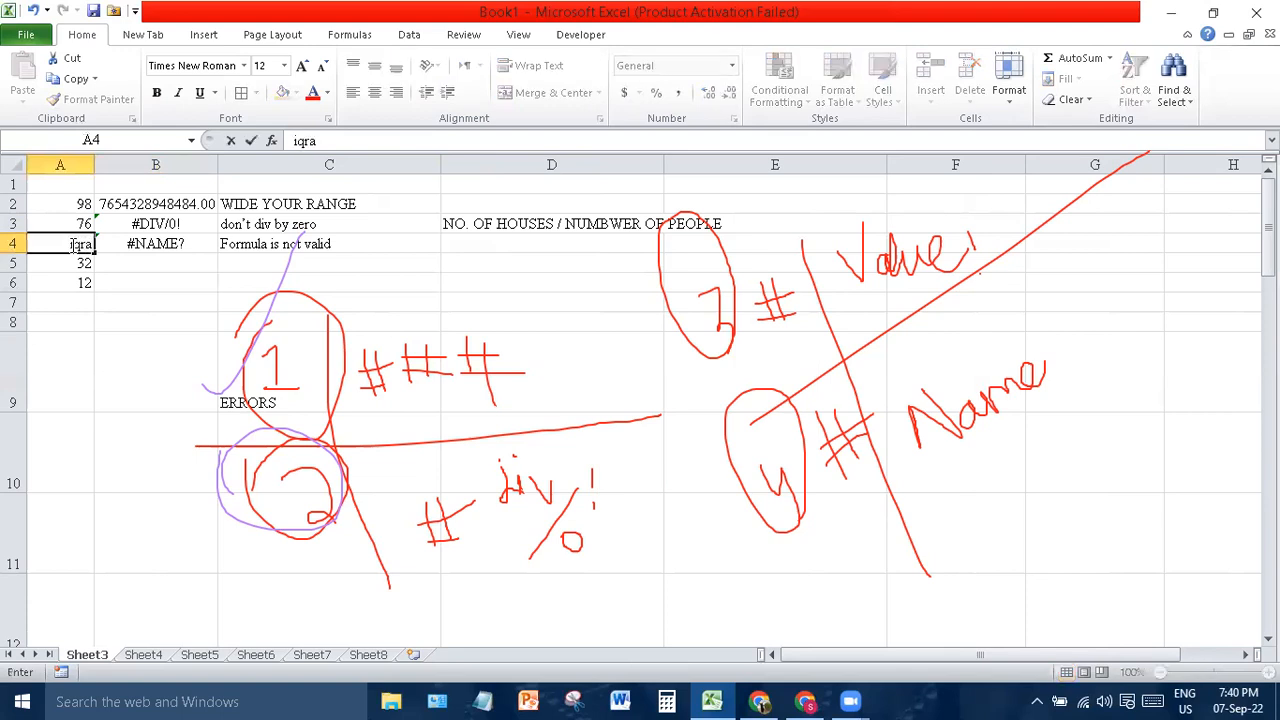
{"action": "left_click", "coordinate": [158, 262]}
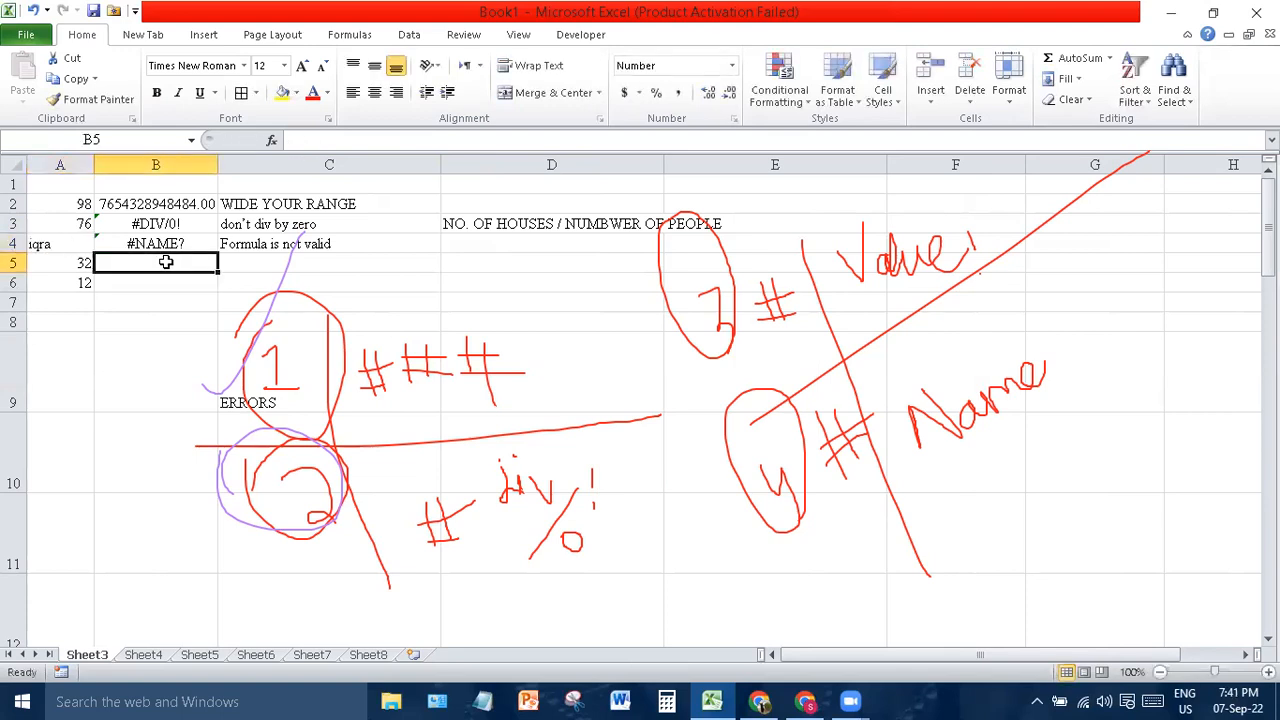
{"action": "type", "text": "=SUM("}
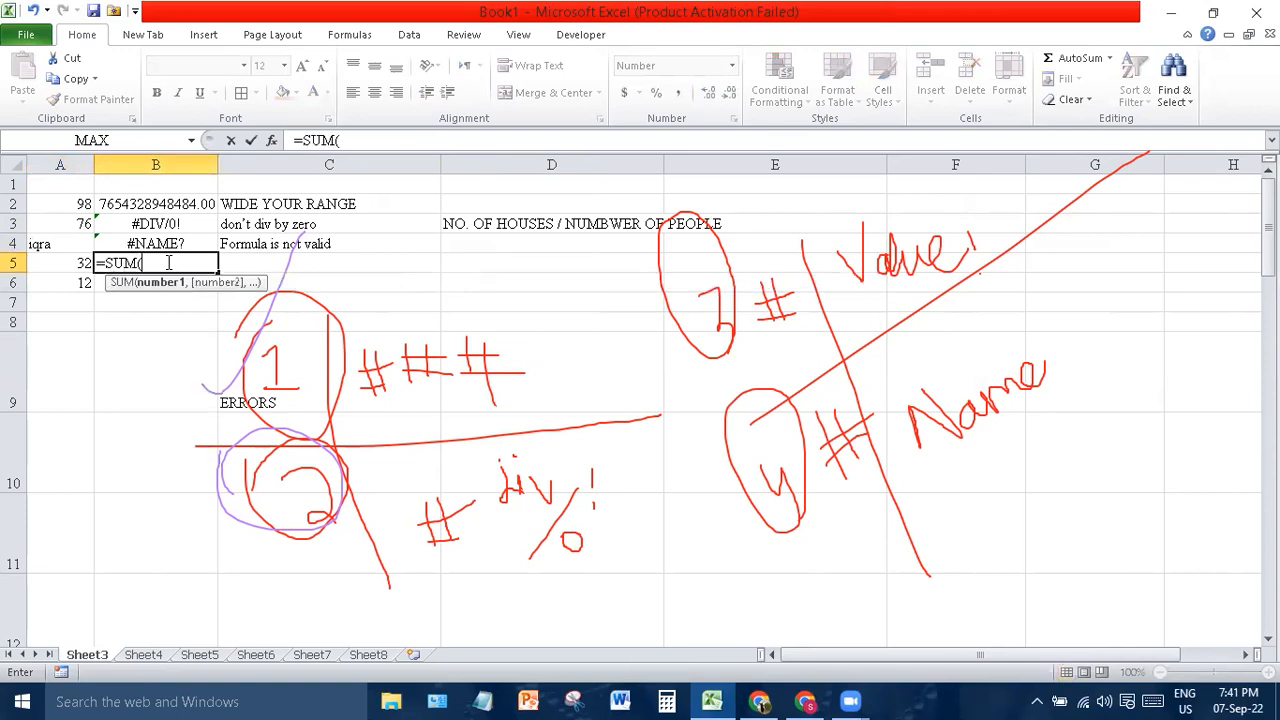
{"action": "left_click_drag", "start_coordinate": [60, 203], "coordinate": [68, 276]}
{"action": "type", "text": ")"}
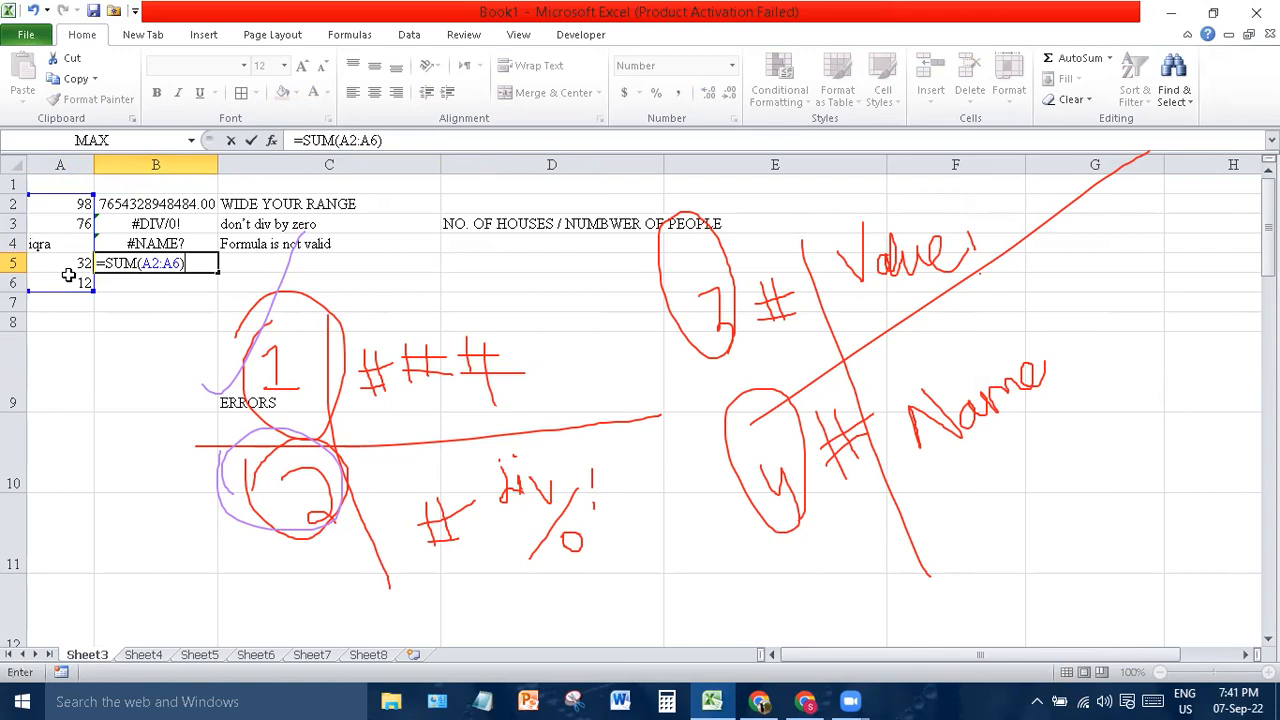
{"action": "key", "text": "Return"}
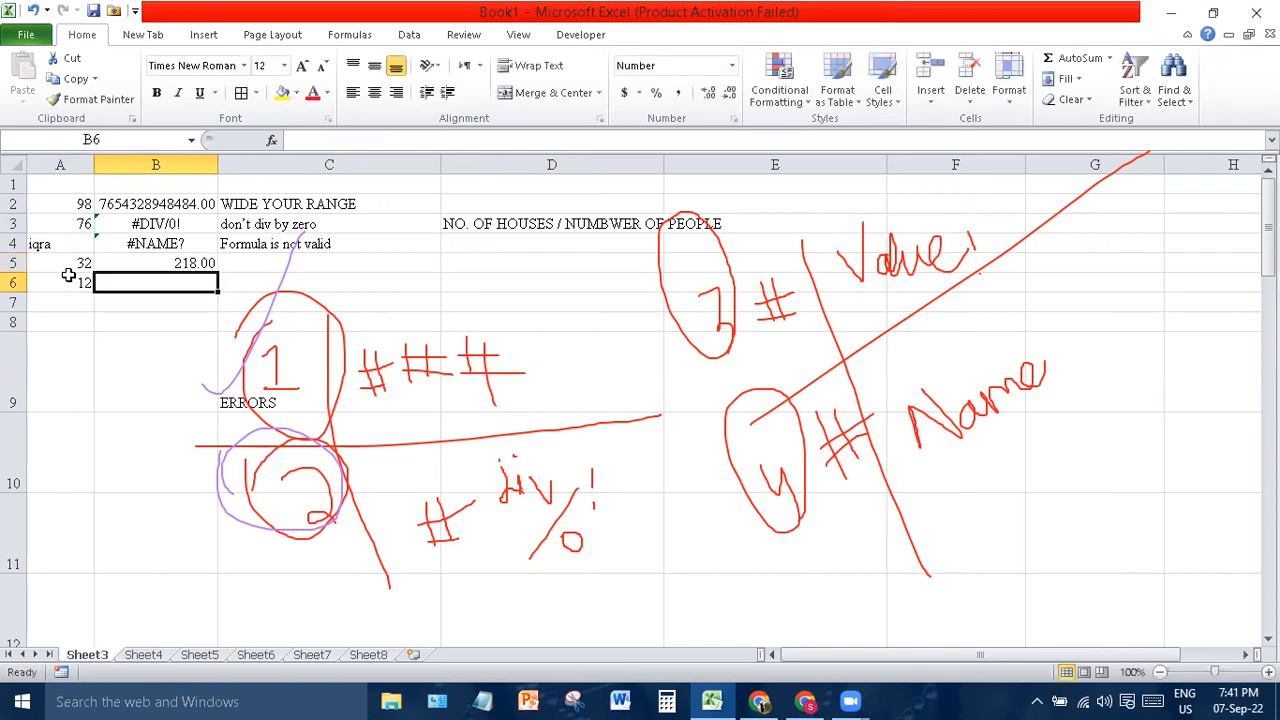
- Replace the numbers in A2 and A3 with text names
{"action": "left_click_drag", "start_coordinate": [66, 202], "coordinate": [74, 222]}
{"action": "key", "text": "Delete"}
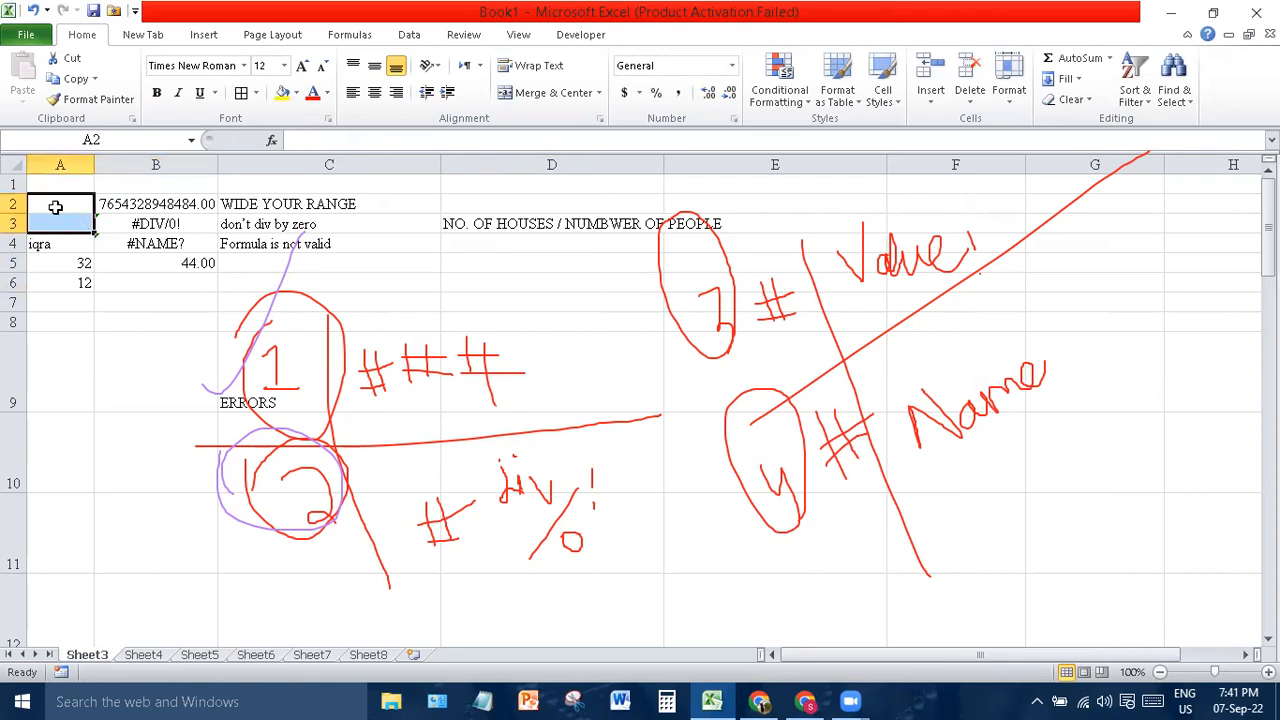
{"action": "left_click", "coordinate": [55, 206]}
{"action": "type", "text": "She"}
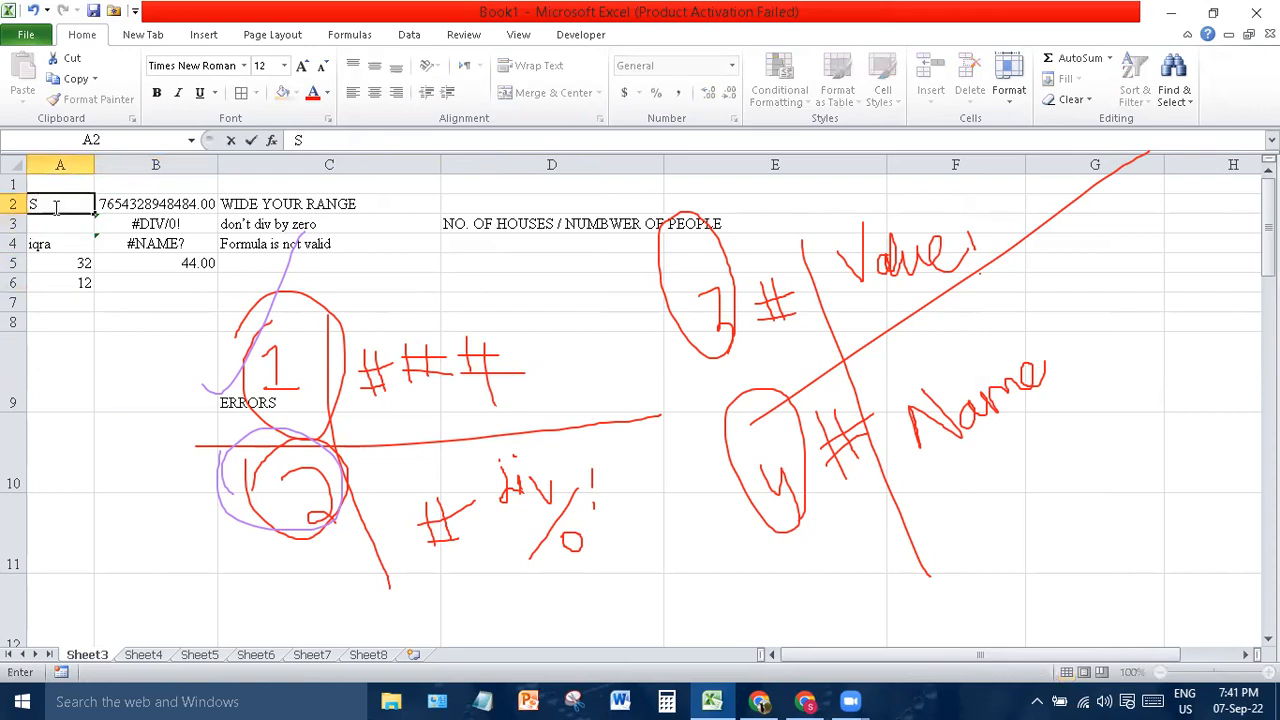
{"action": "key", "text": "Return"}
{"action": "type", "text": "Laina"}
{"action": "key", "text": "BackSpace"}
{"action": "key", "text": "BackSpace"}
{"action": "key", "text": "BackSpace"}
{"action": "type", "text": "iba"}
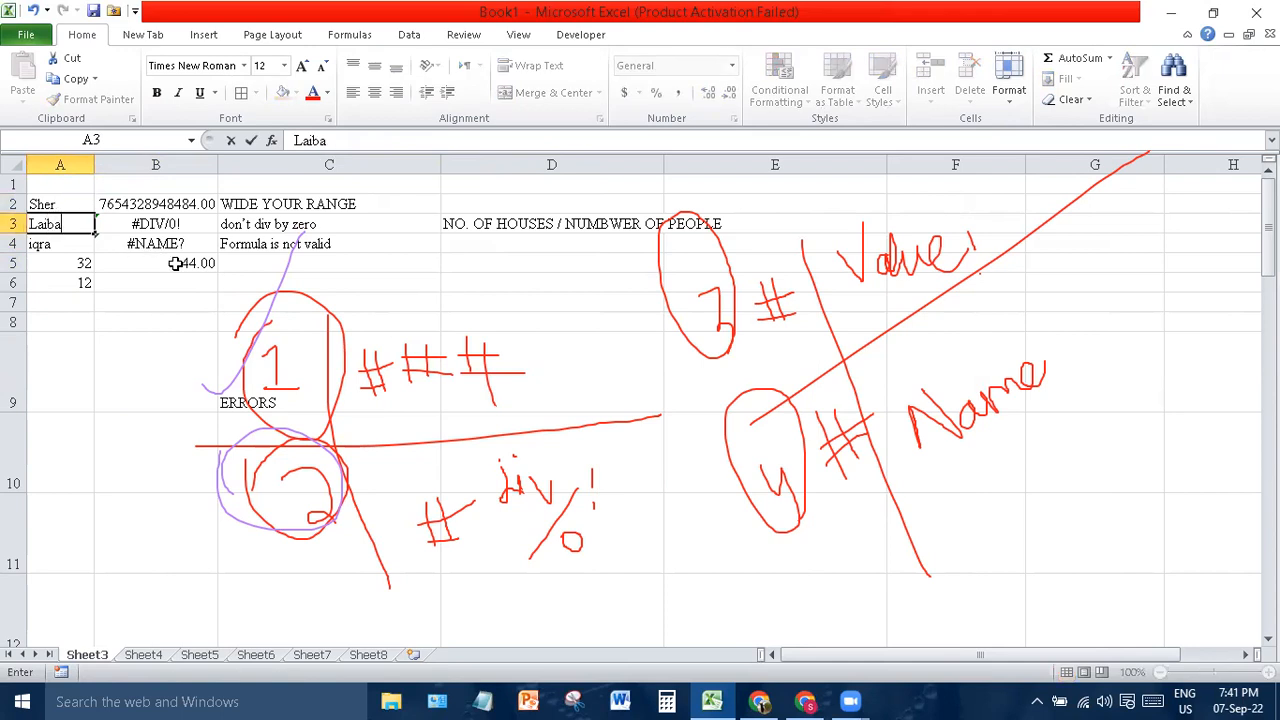
{"action": "key", "text": "Return"}
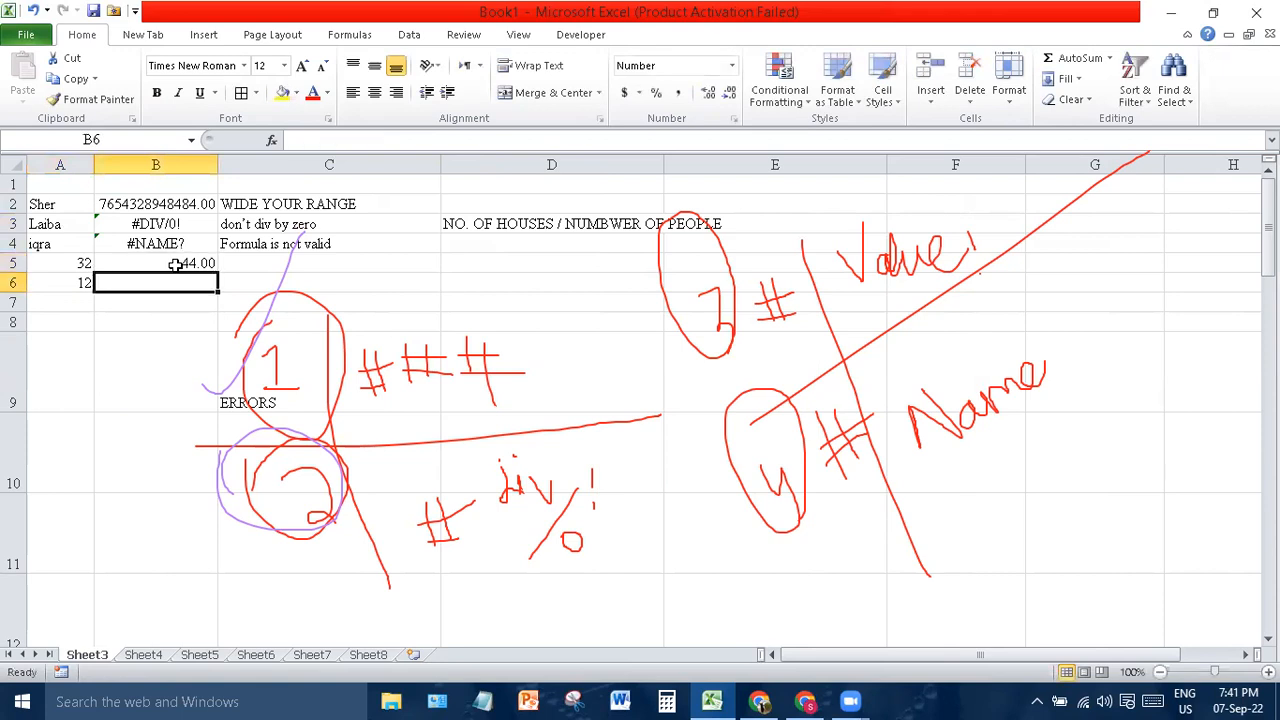
- Rewrite B5's formula as =SUM(A2:A4), which returns 0.00
{"action": "left_click", "coordinate": [167, 262]}
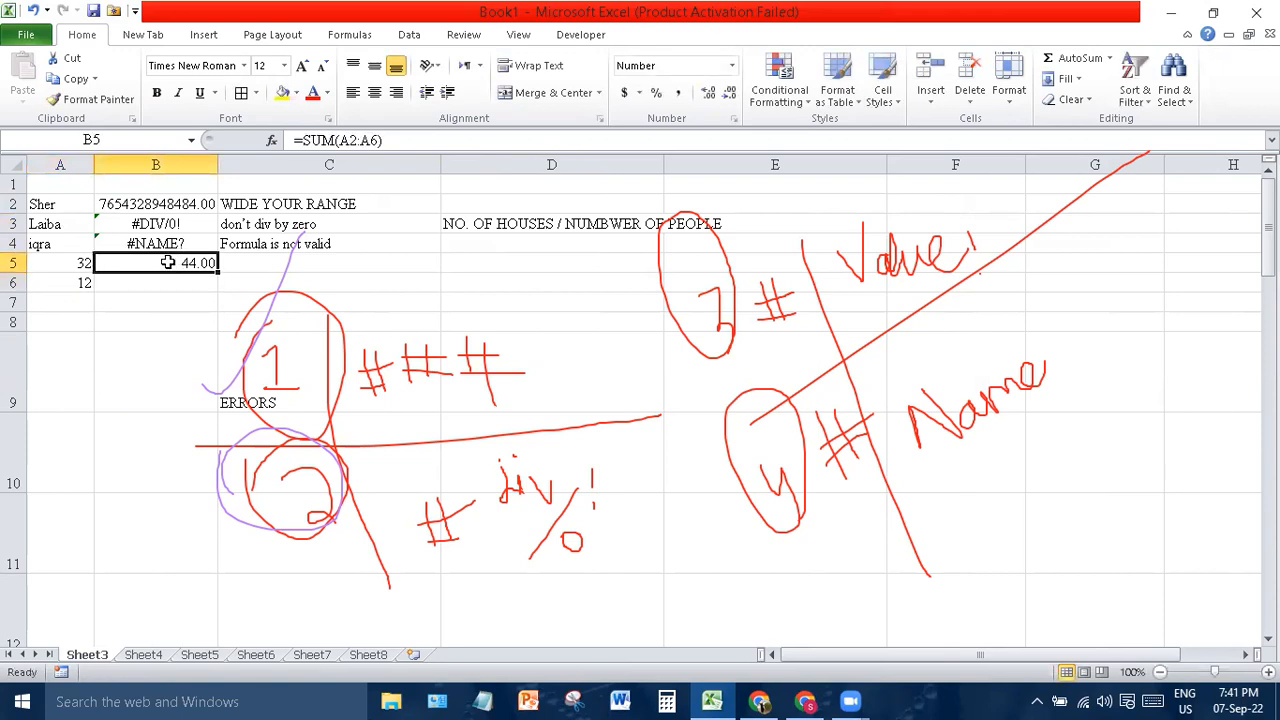
{"action": "type", "text": "=SUM("}
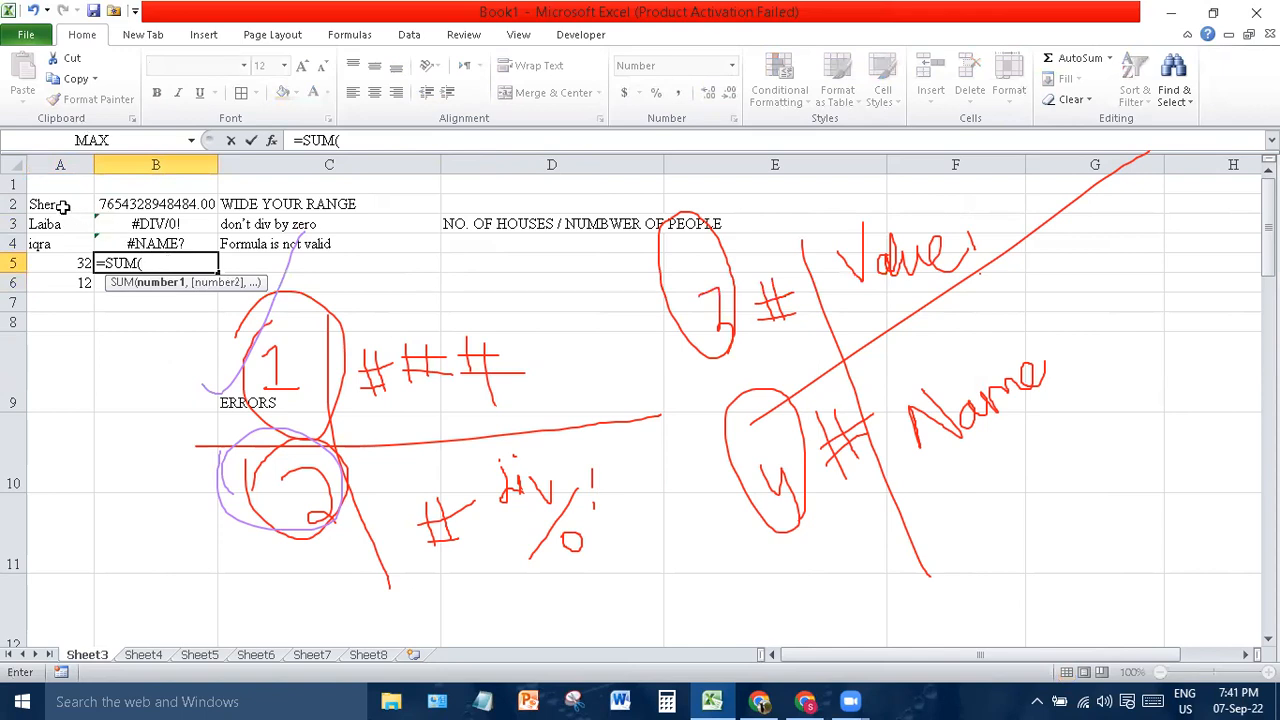
{"action": "left_click_drag", "start_coordinate": [57, 205], "coordinate": [60, 252]}
{"action": "left_click", "coordinate": [62, 206]}
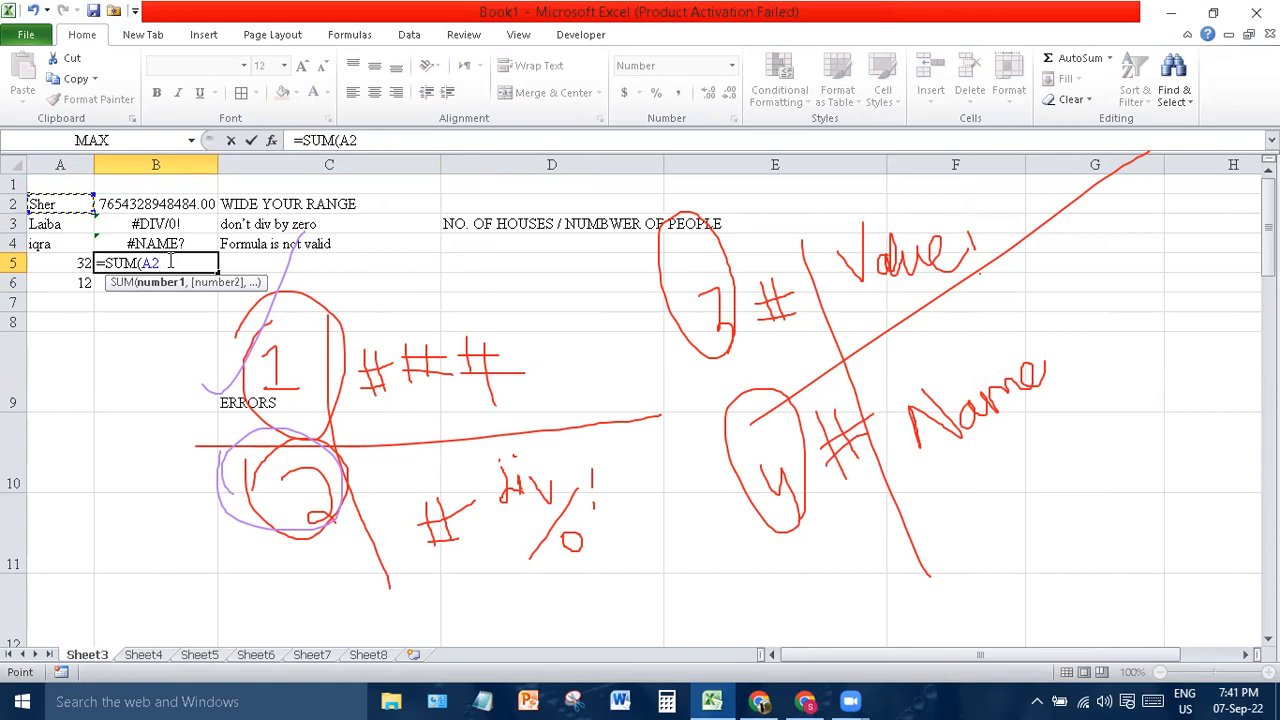
{"action": "key", "text": "F8"}
{"action": "key", "text": "BackSpace"}
{"action": "type", "text": "3"}
{"action": "key", "text": "BackSpace"}
{"action": "type", "text": "4"}
{"action": "key", "text": "Return"}
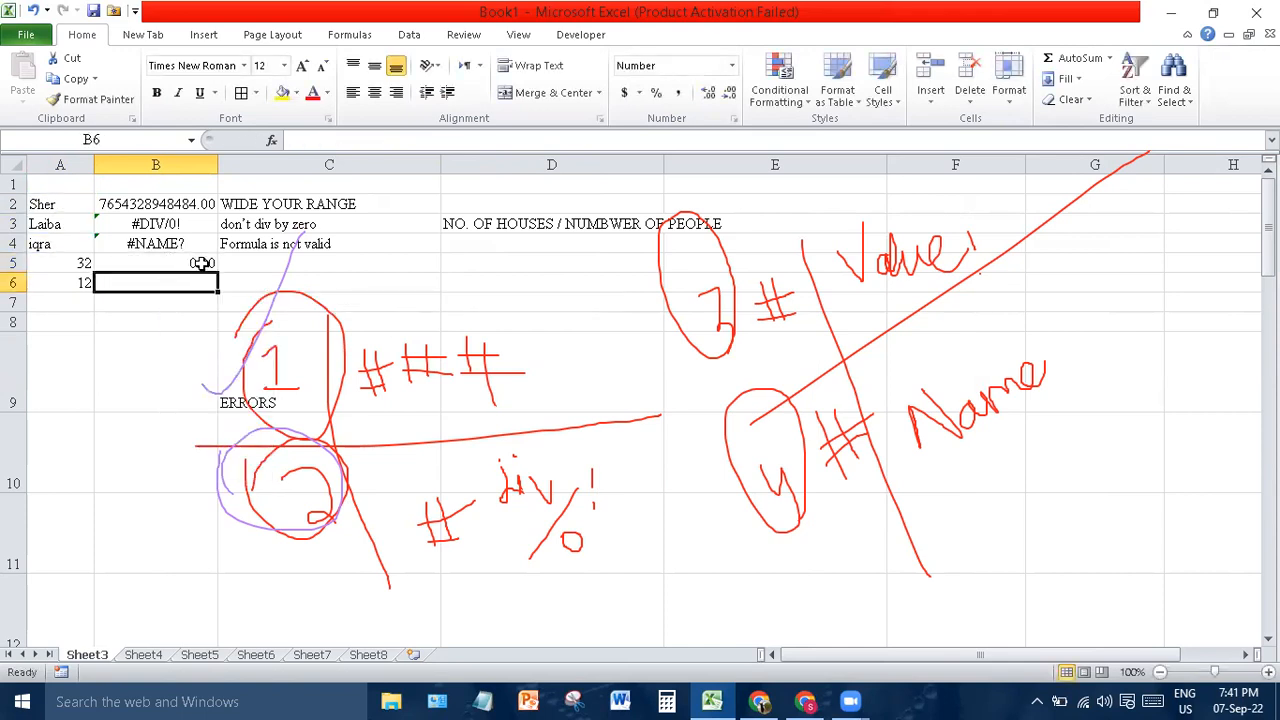
- Check B5's formula, then inspect the number format of text cell A3
{"action": "left_click", "coordinate": [202, 262]}
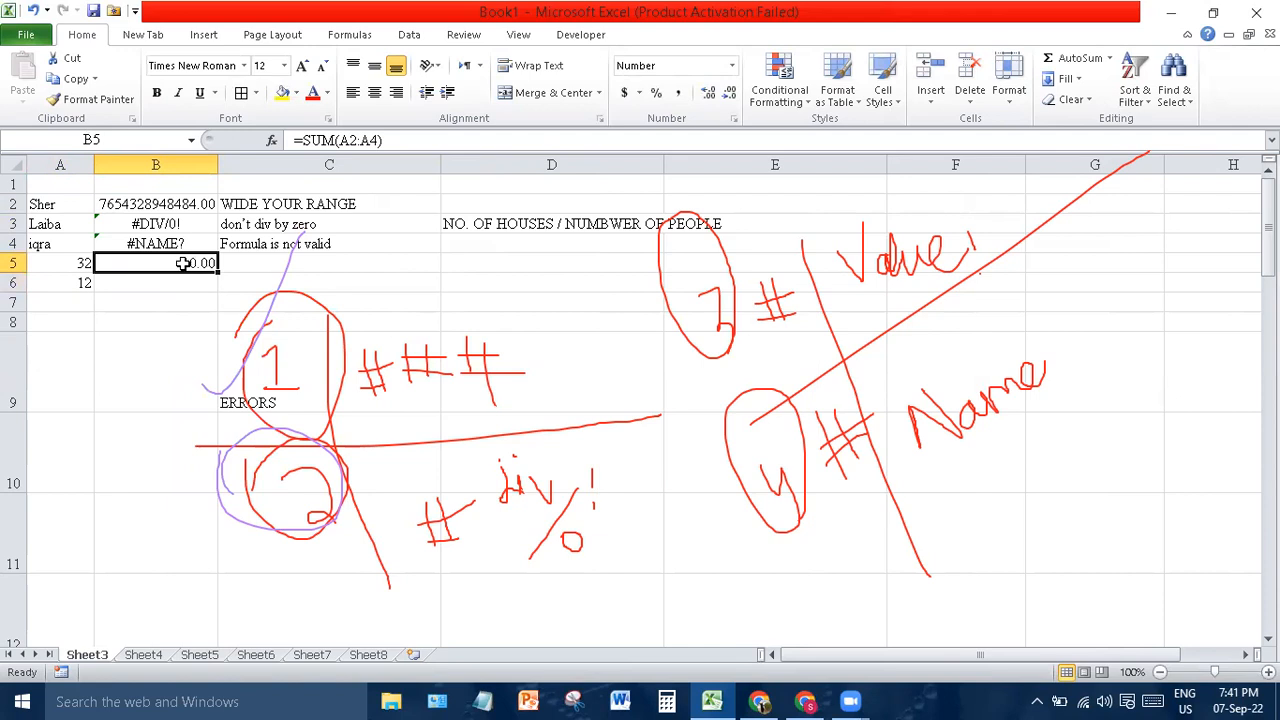
{"action": "left_click", "coordinate": [66, 222]}
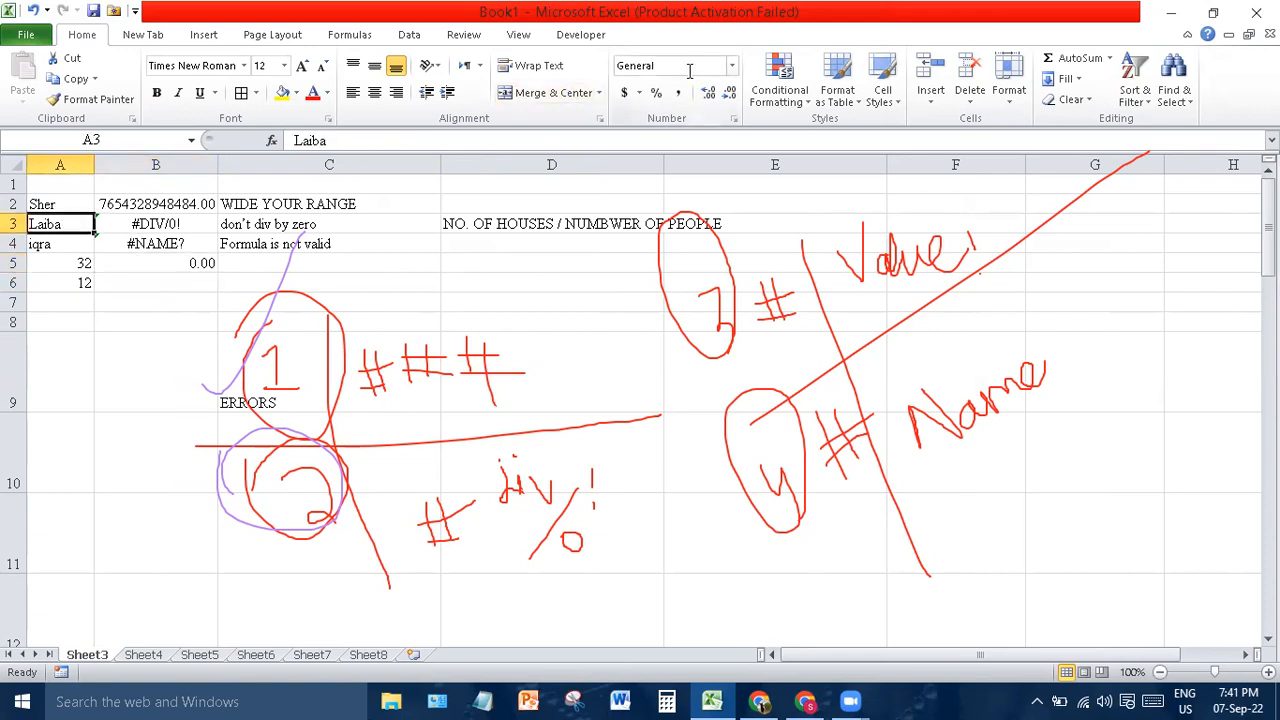
{"action": "left_click", "coordinate": [731, 66]}
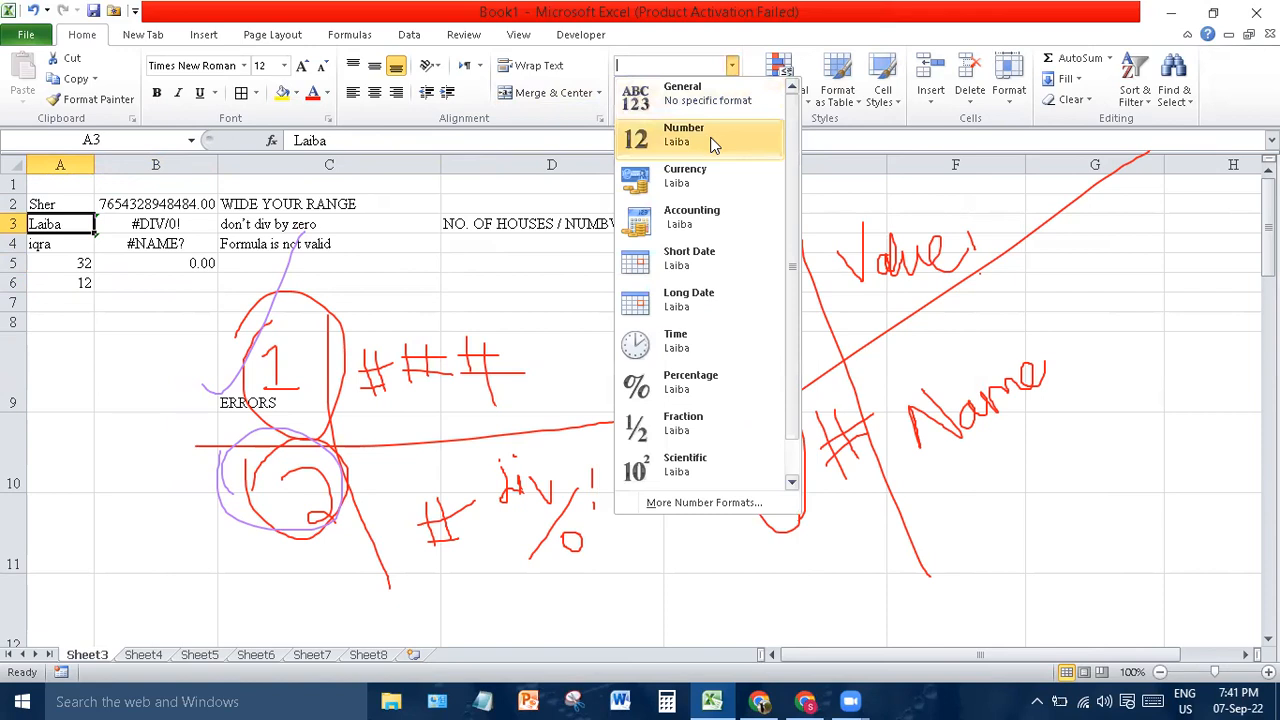
- Apply Text format to A3 and check B5's sum result
{"action": "scroll", "coordinate": [794, 306], "scroll_direction": "down", "scroll_amount": 1}
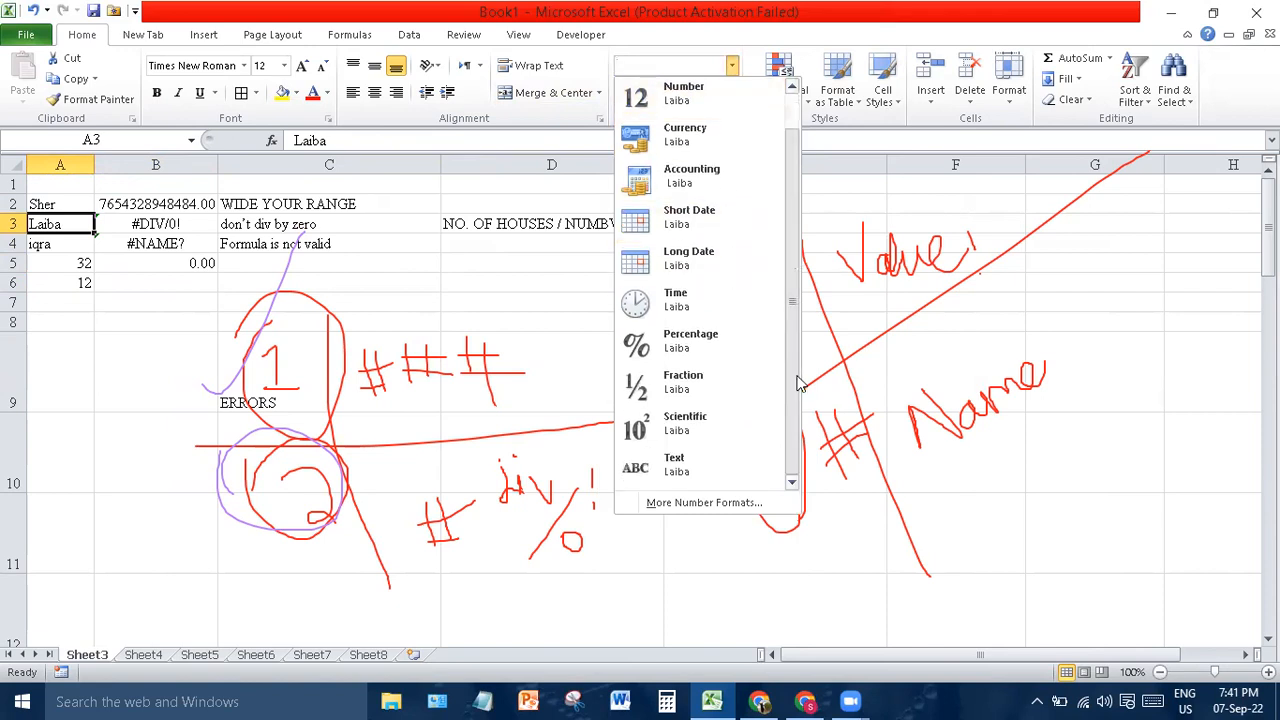
{"action": "left_click", "coordinate": [668, 471]}
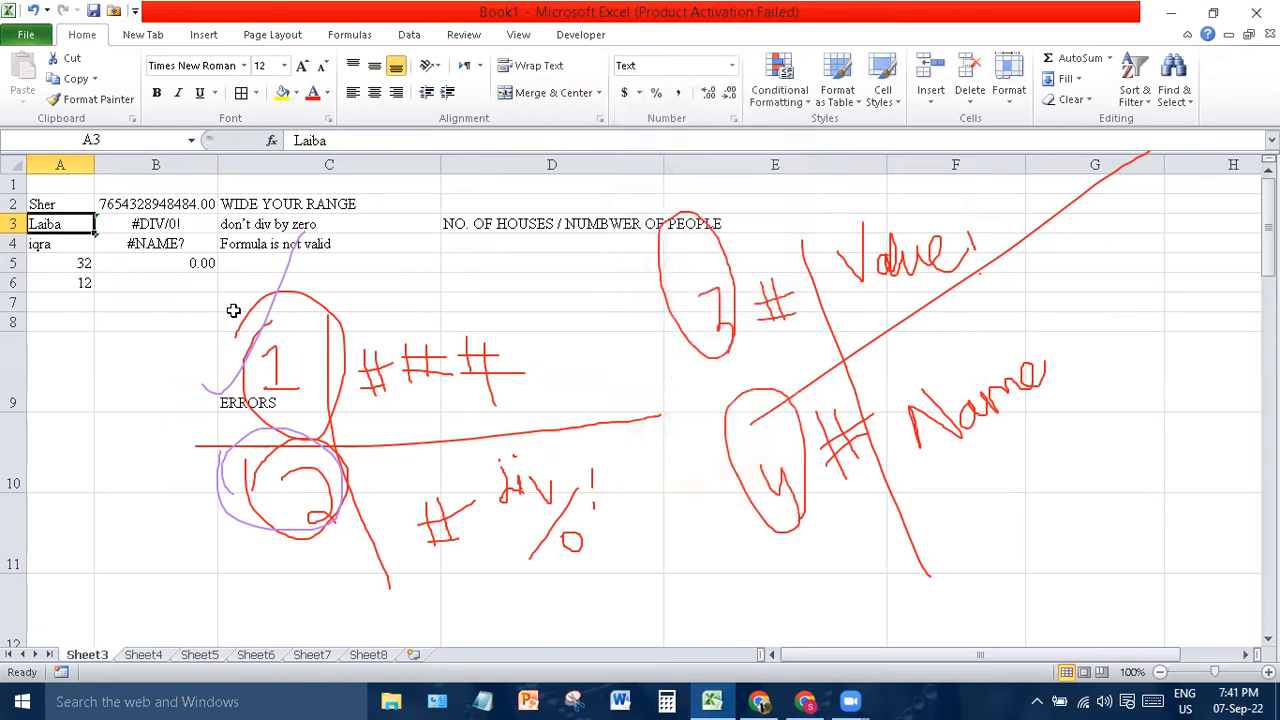
{"action": "left_click", "coordinate": [156, 262]}
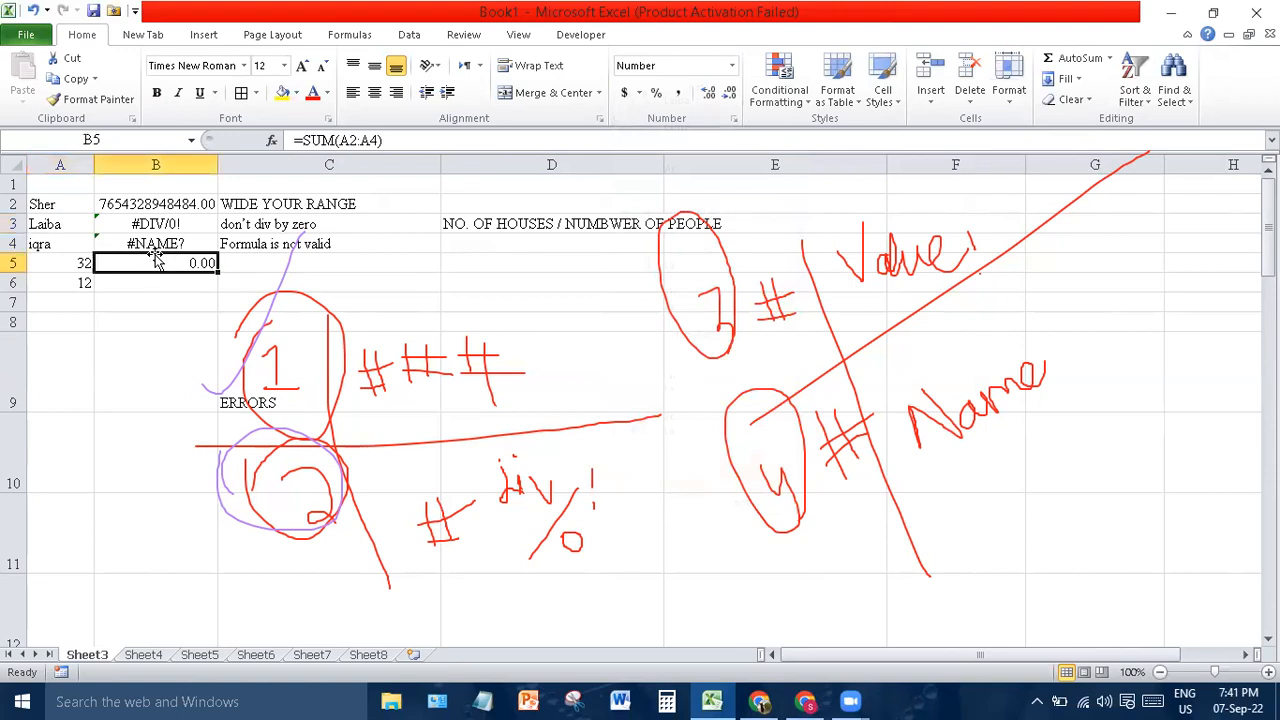
{"action": "key", "text": "Return"}
- Format A2:A6 as Text so 32 and 12 align left
{"action": "left_click_drag", "start_coordinate": [60, 203], "coordinate": [66, 282]}
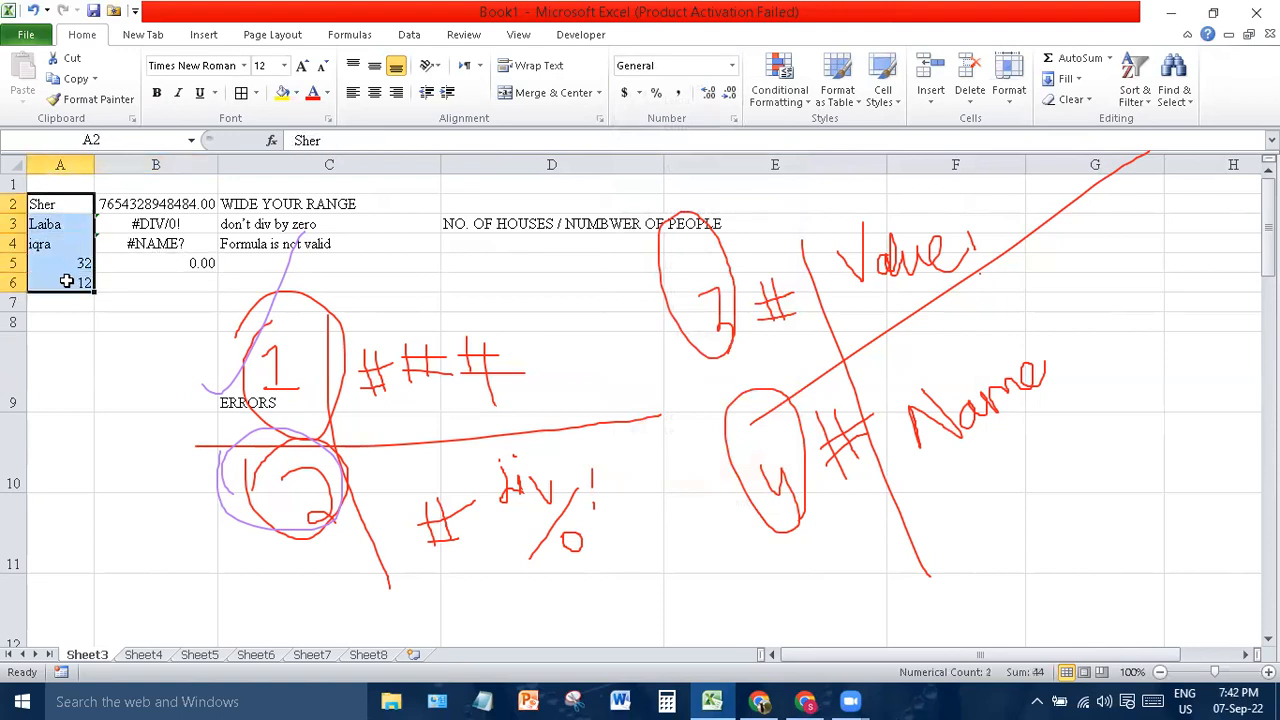
{"action": "left_click", "coordinate": [733, 68]}
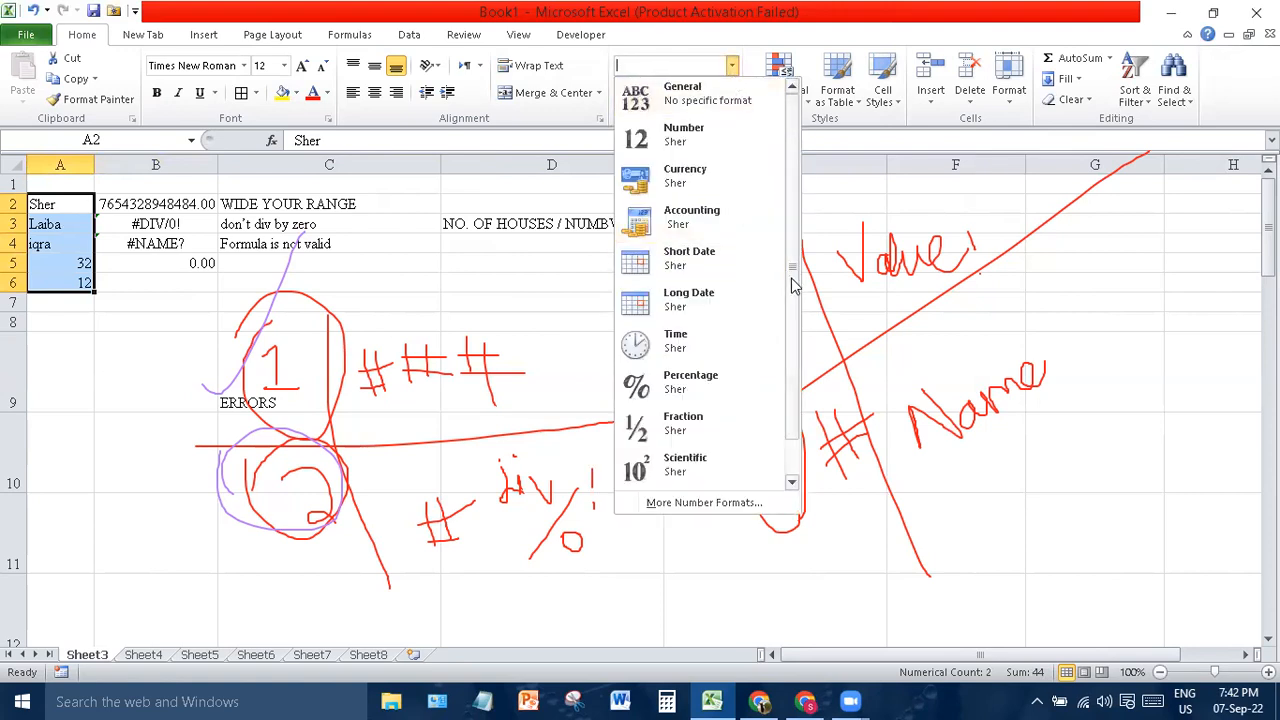
{"action": "scroll", "coordinate": [789, 280], "scroll_direction": "down", "scroll_amount": 1}
{"action": "left_click", "coordinate": [655, 474]}
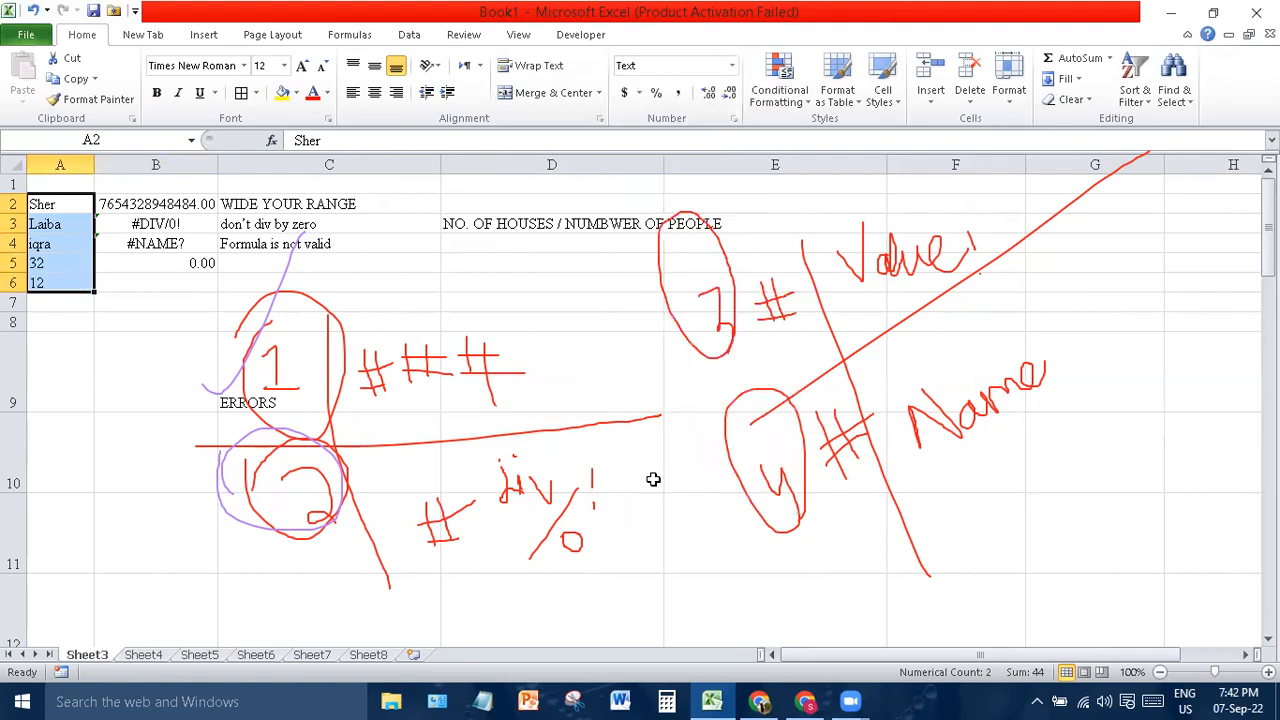
{"action": "key", "text": "Return"}
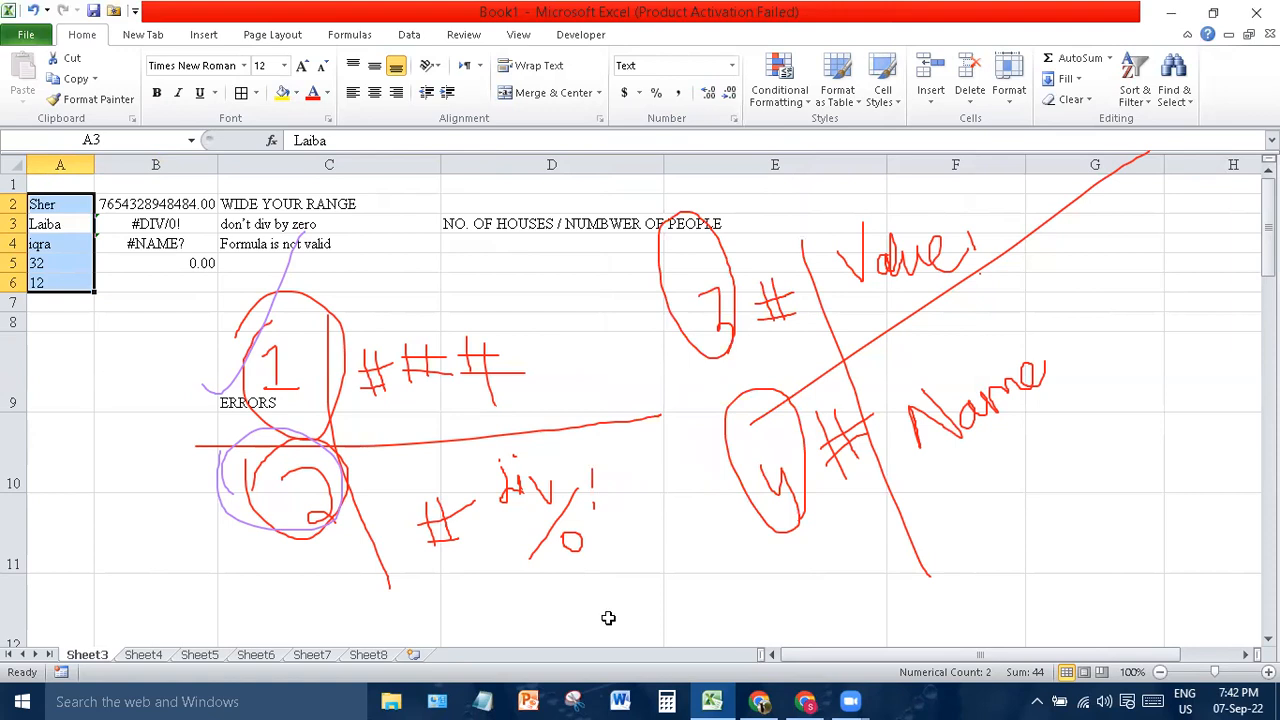
{"action": "left_click", "coordinate": [74, 397]}
- Replace B5's formula with +SUM(A2:A4)
{"action": "left_click_drag", "start_coordinate": [74, 397], "coordinate": [163, 260]}
{"action": "left_click", "coordinate": [163, 262]}
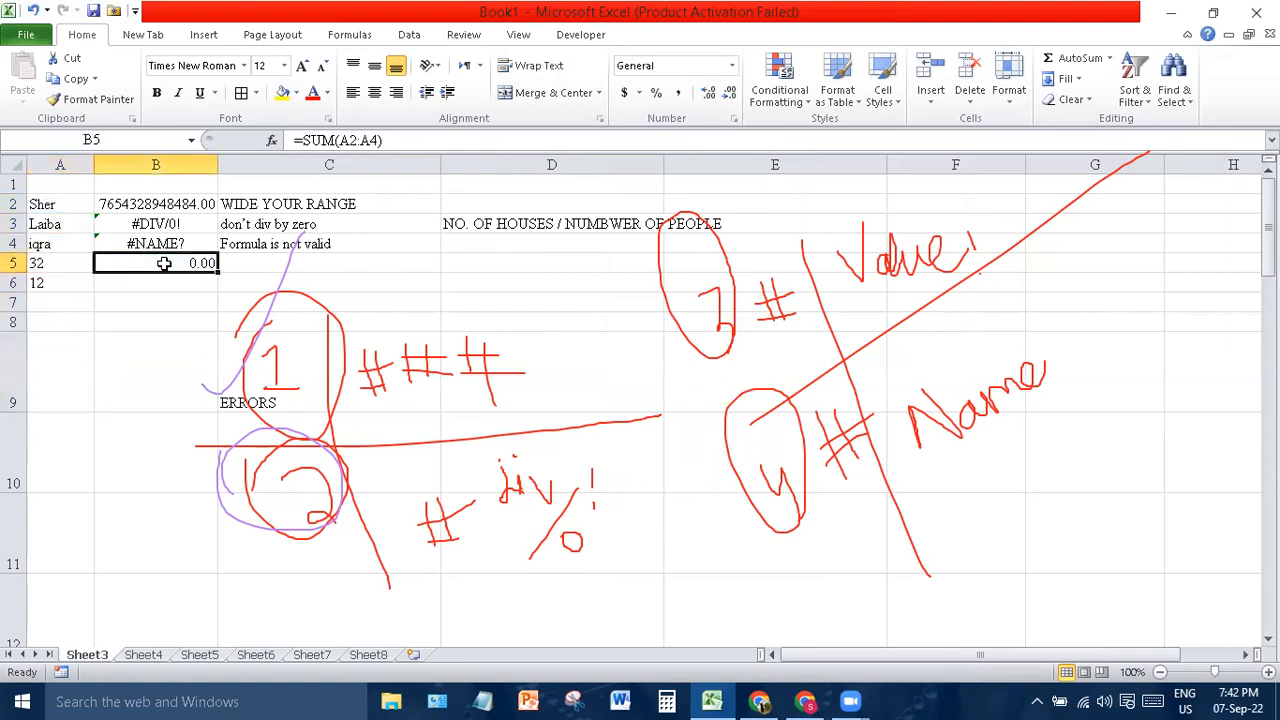
{"action": "key", "text": "Delete"}
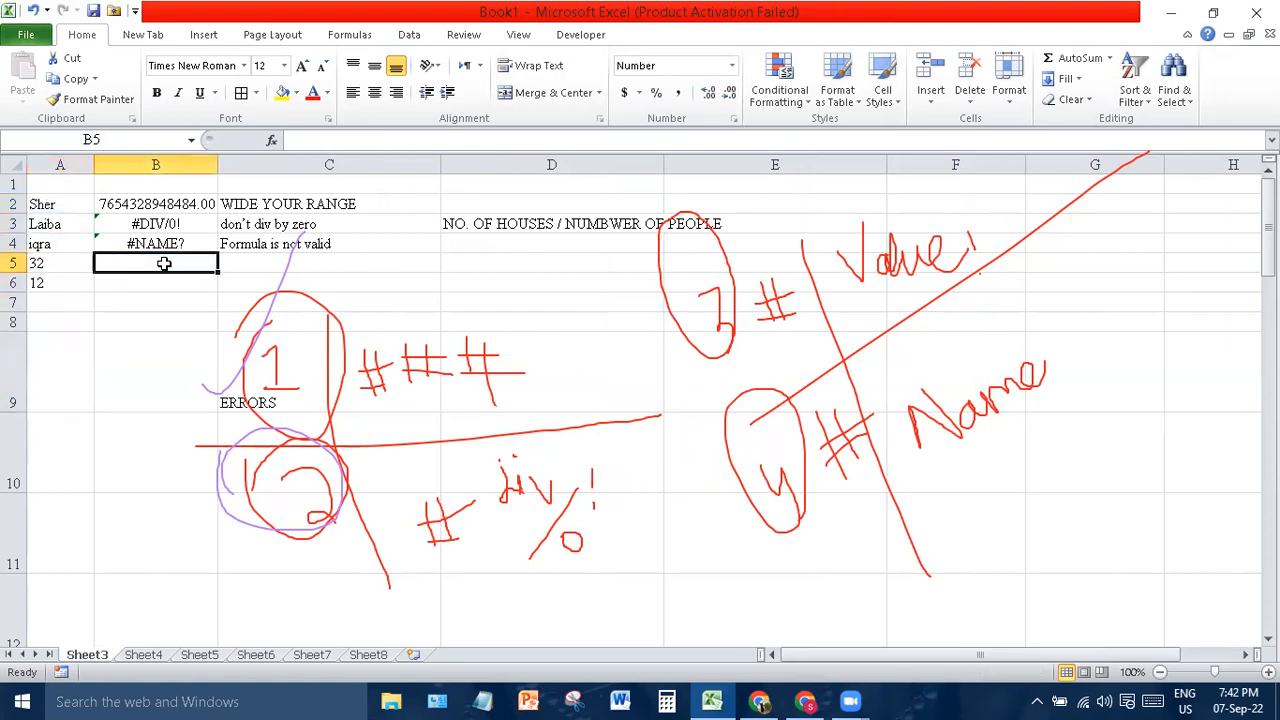
{"action": "type", "text": "+SUM("}
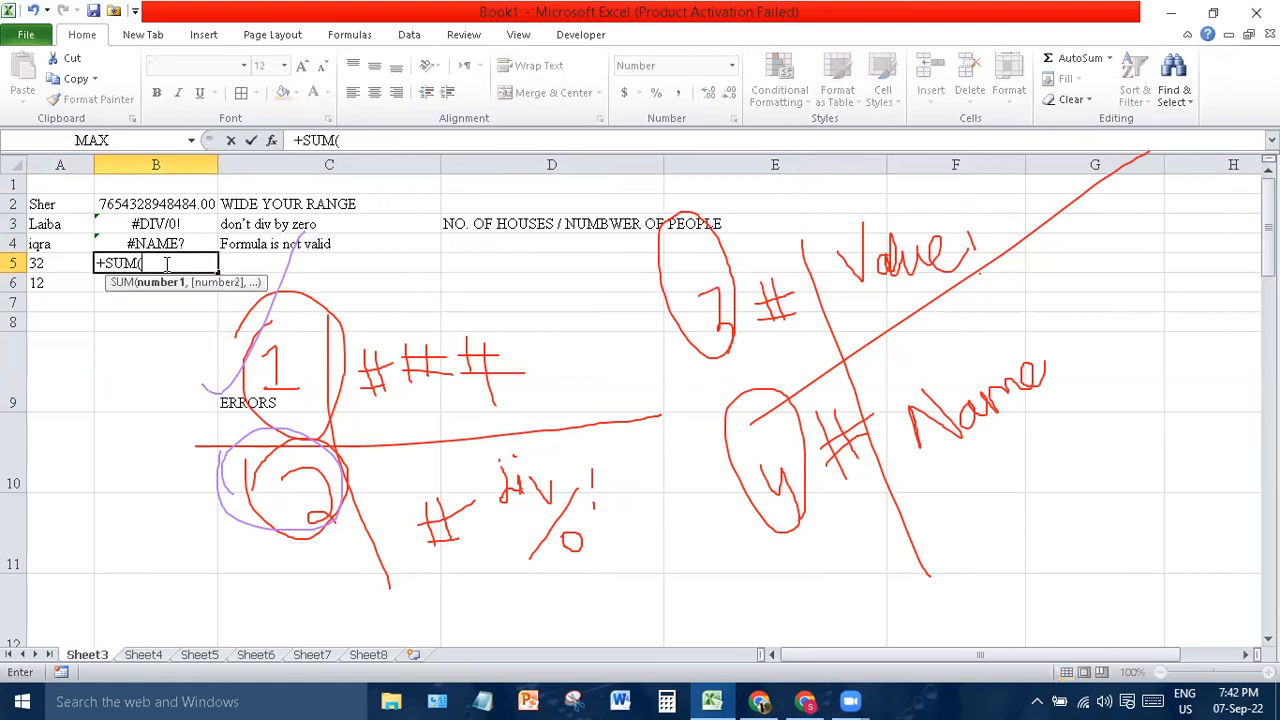
{"action": "left_click_drag", "start_coordinate": [40, 204], "coordinate": [47, 242]}
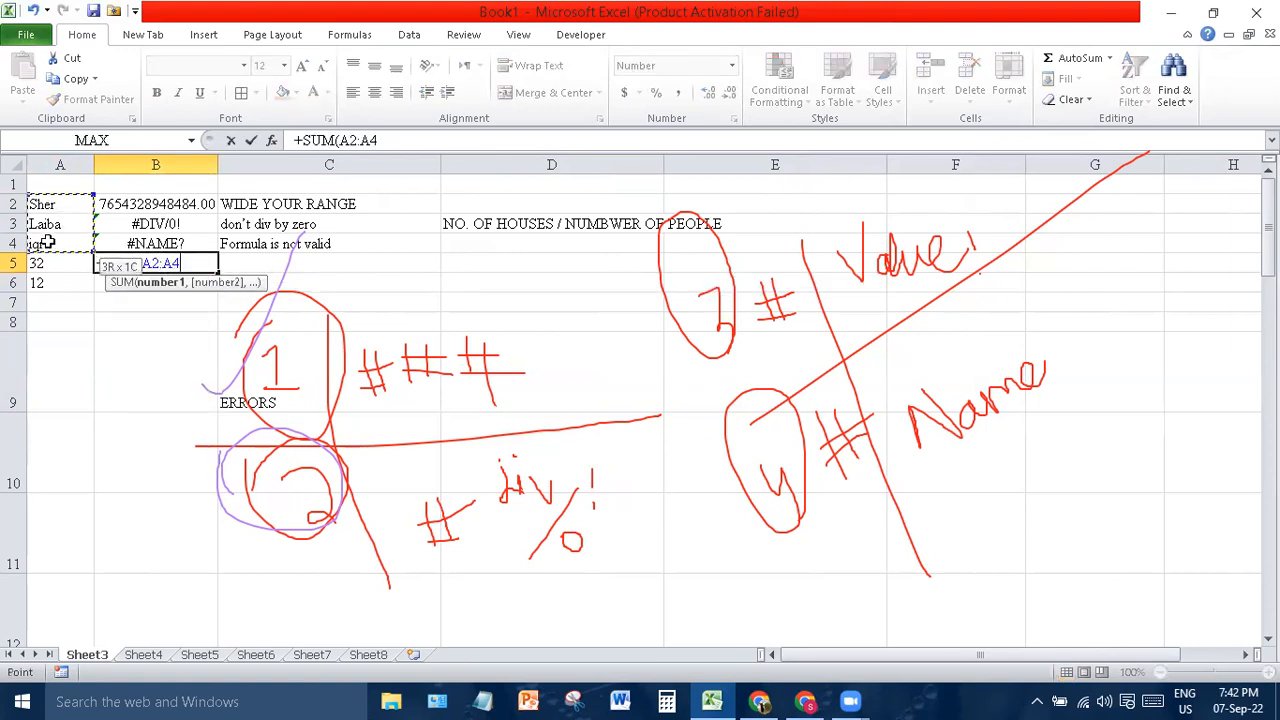
{"action": "key", "text": "Return"}
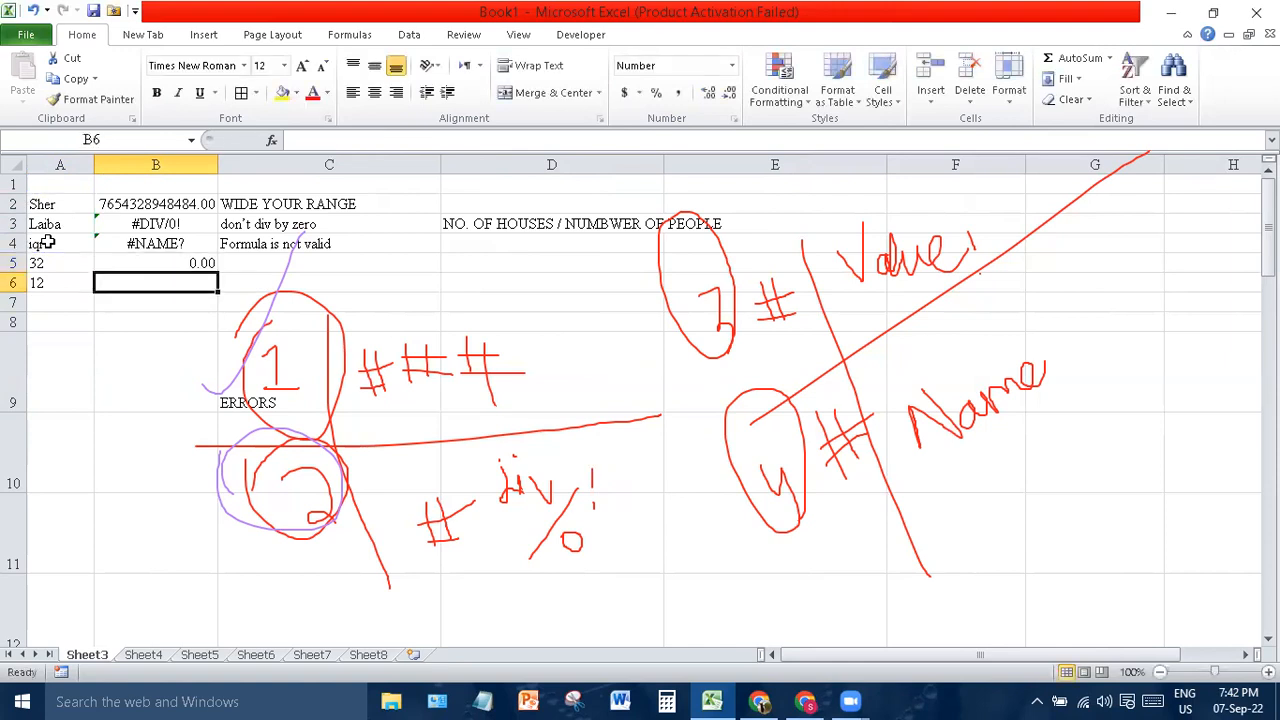
- Recommit B5's formula and confirm it still shows 0.00
{"action": "left_click", "coordinate": [195, 263]}
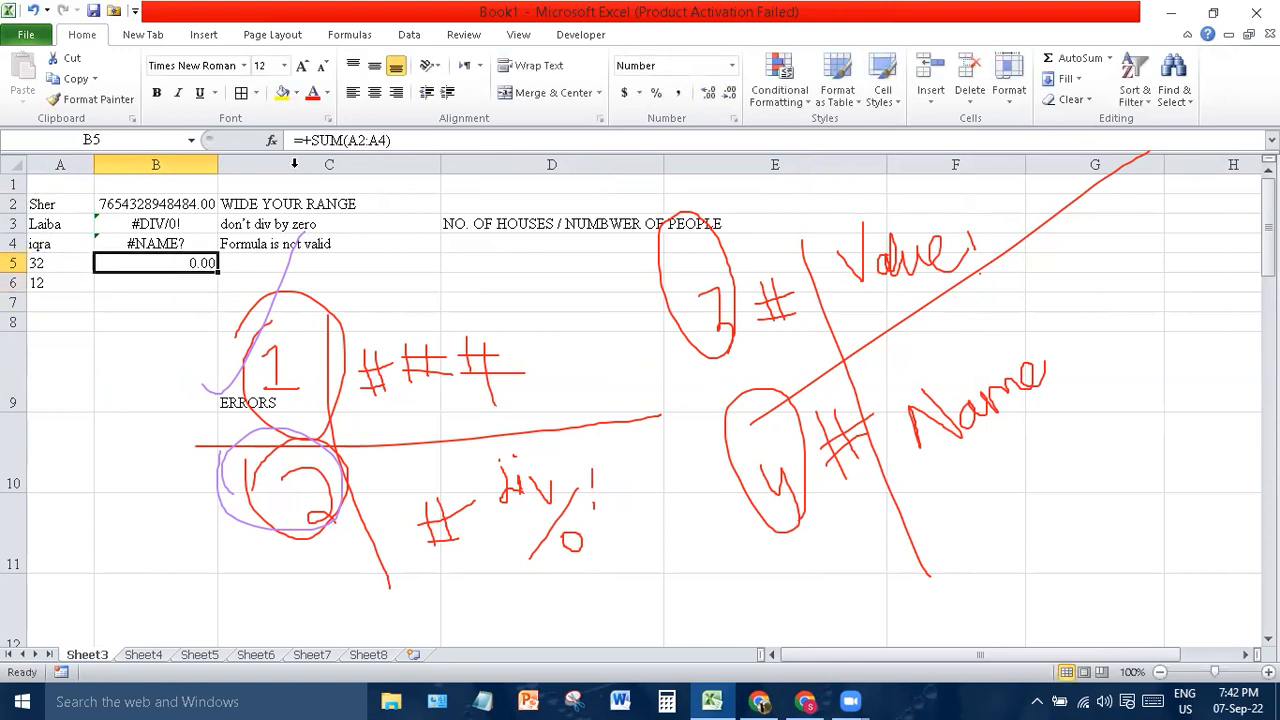
{"action": "left_click", "coordinate": [312, 140]}
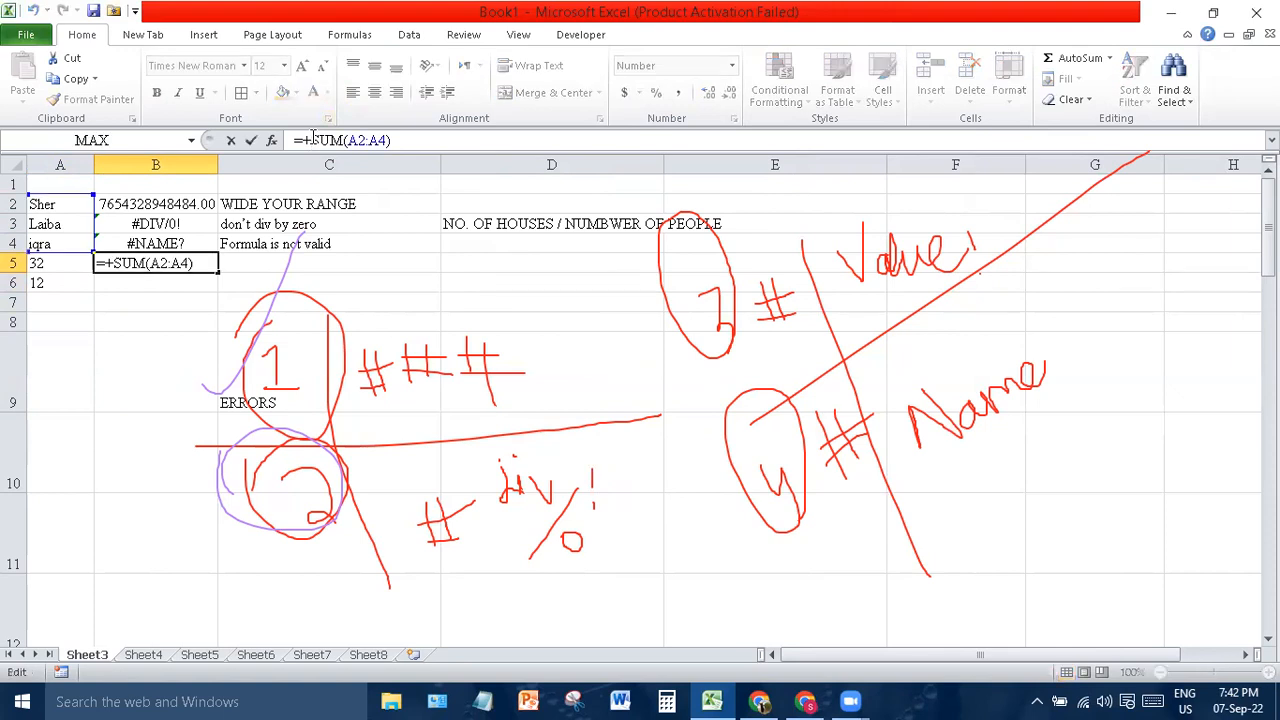
{"action": "key", "text": "Return"}
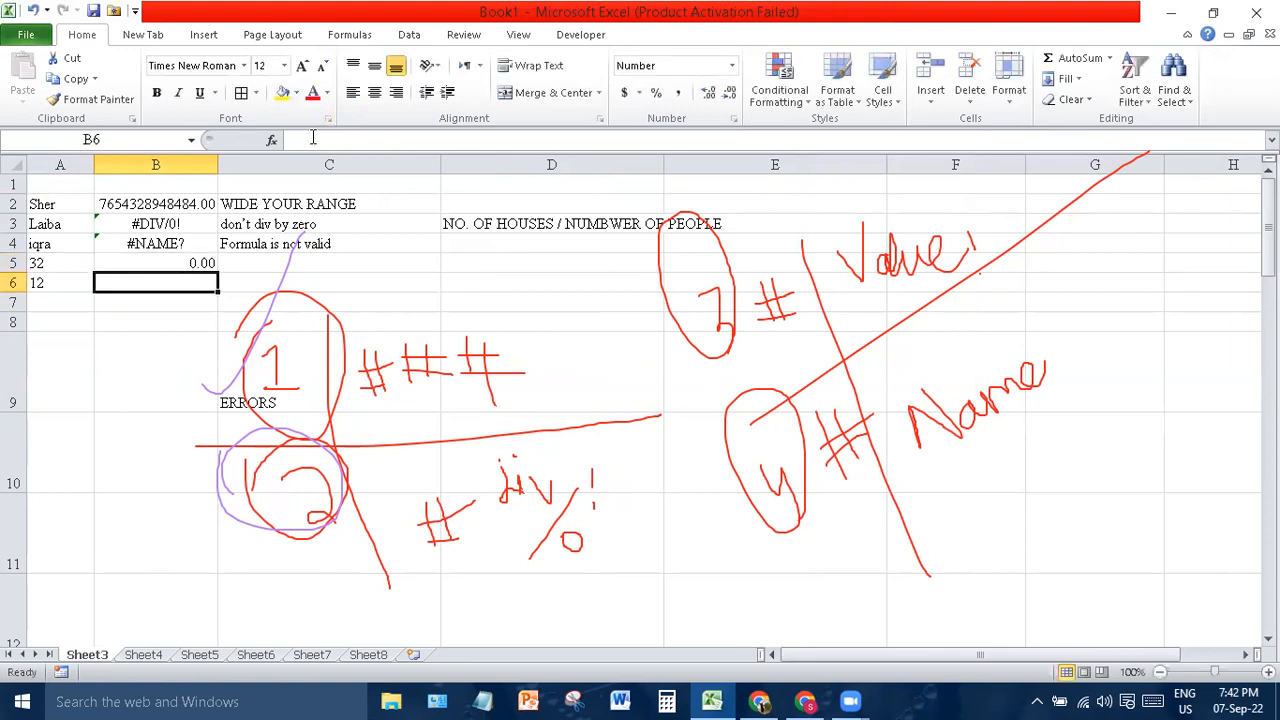
{"action": "left_click", "coordinate": [198, 263]}
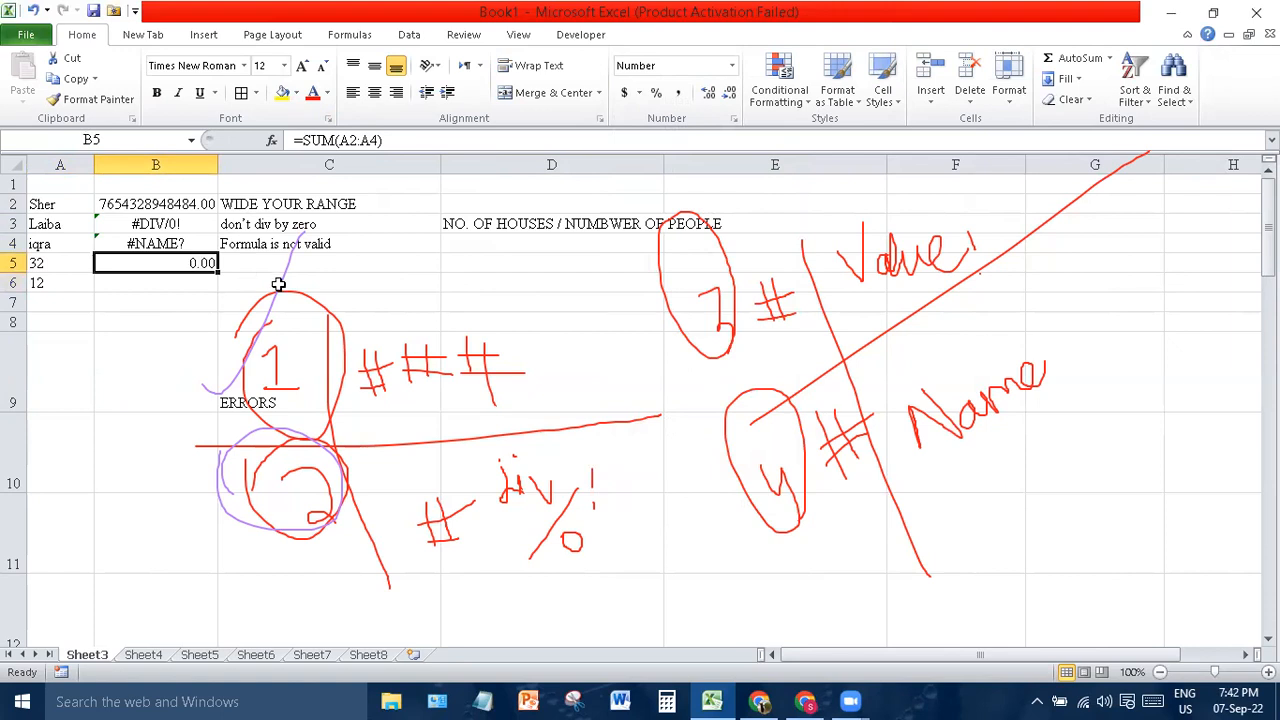
- Apply Time format to A3 and check B5's sum
{"action": "left_click", "coordinate": [55, 224]}
{"action": "left_click", "coordinate": [724, 65]}
{"action": "left_click", "coordinate": [733, 67]}
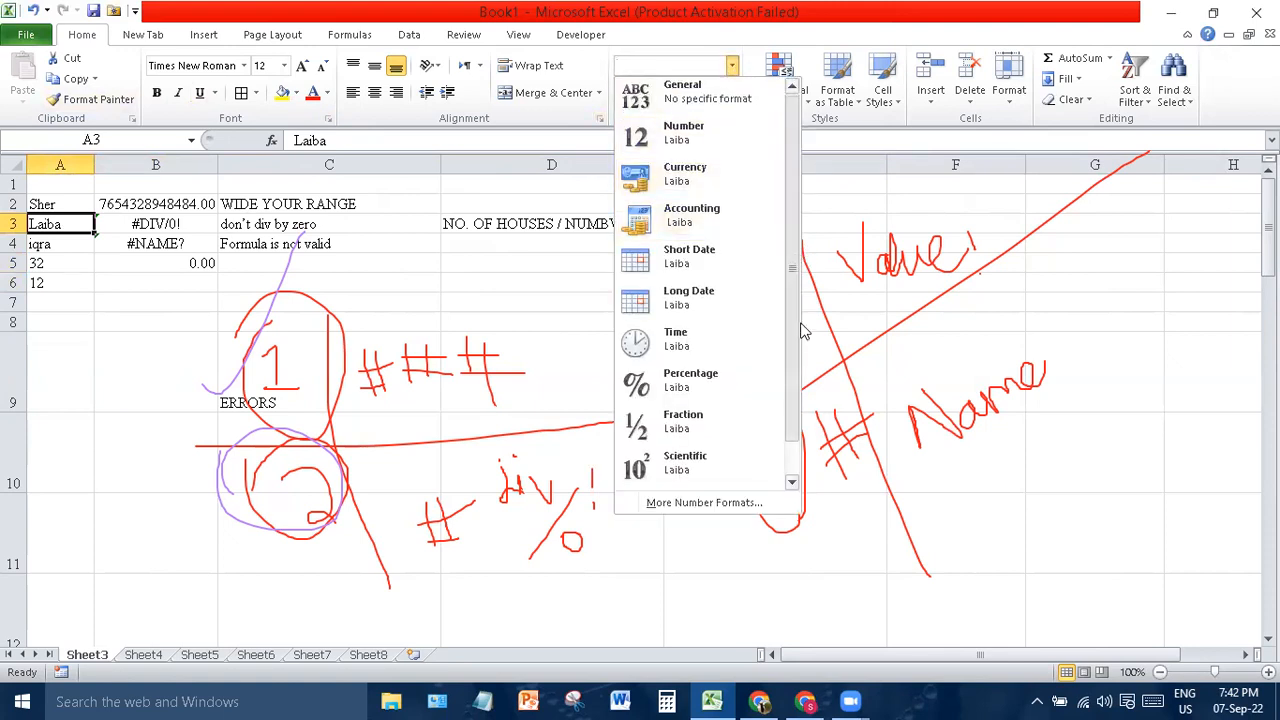
{"action": "scroll", "coordinate": [805, 330], "scroll_direction": "down", "scroll_amount": 1}
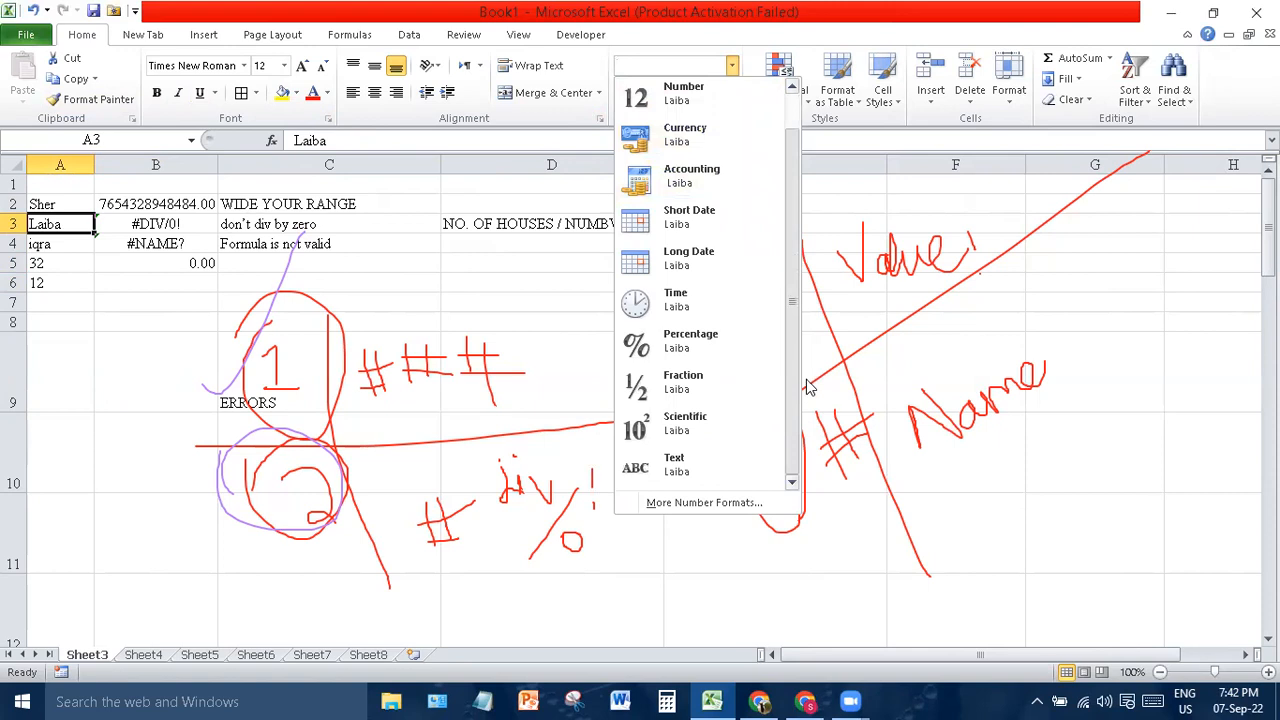
{"action": "left_click", "coordinate": [681, 306]}
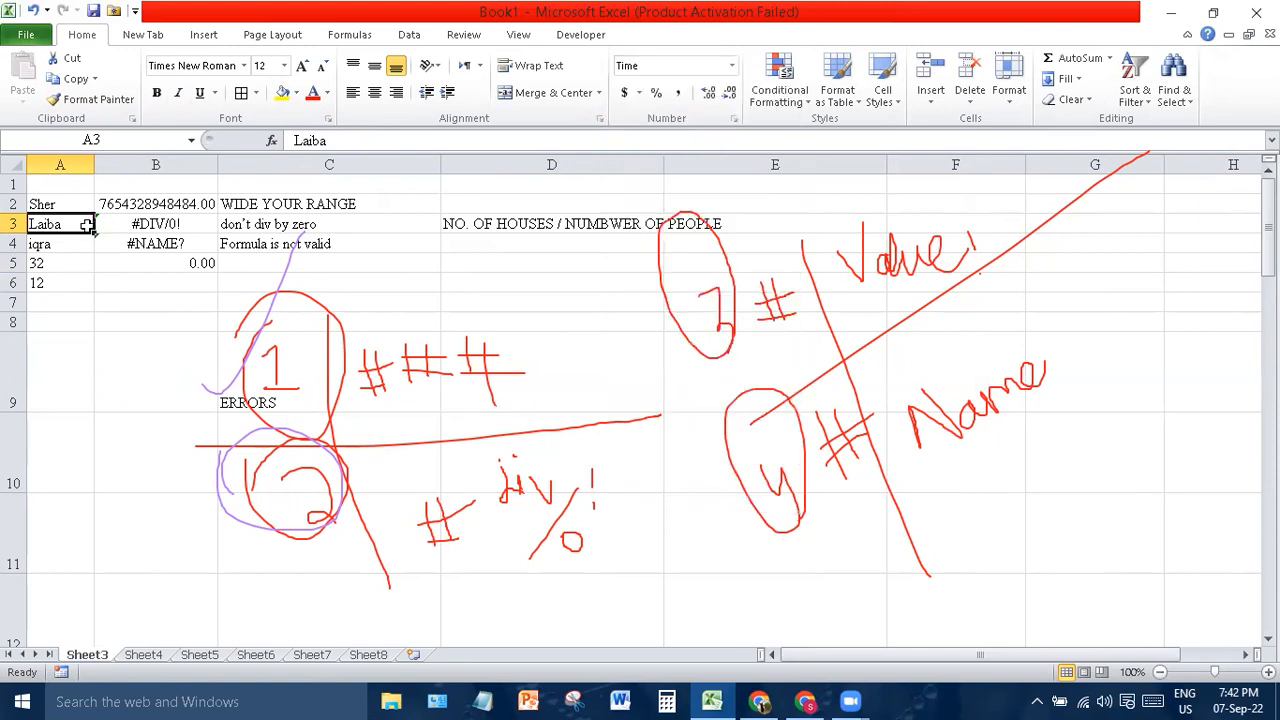
{"action": "left_click", "coordinate": [180, 268]}
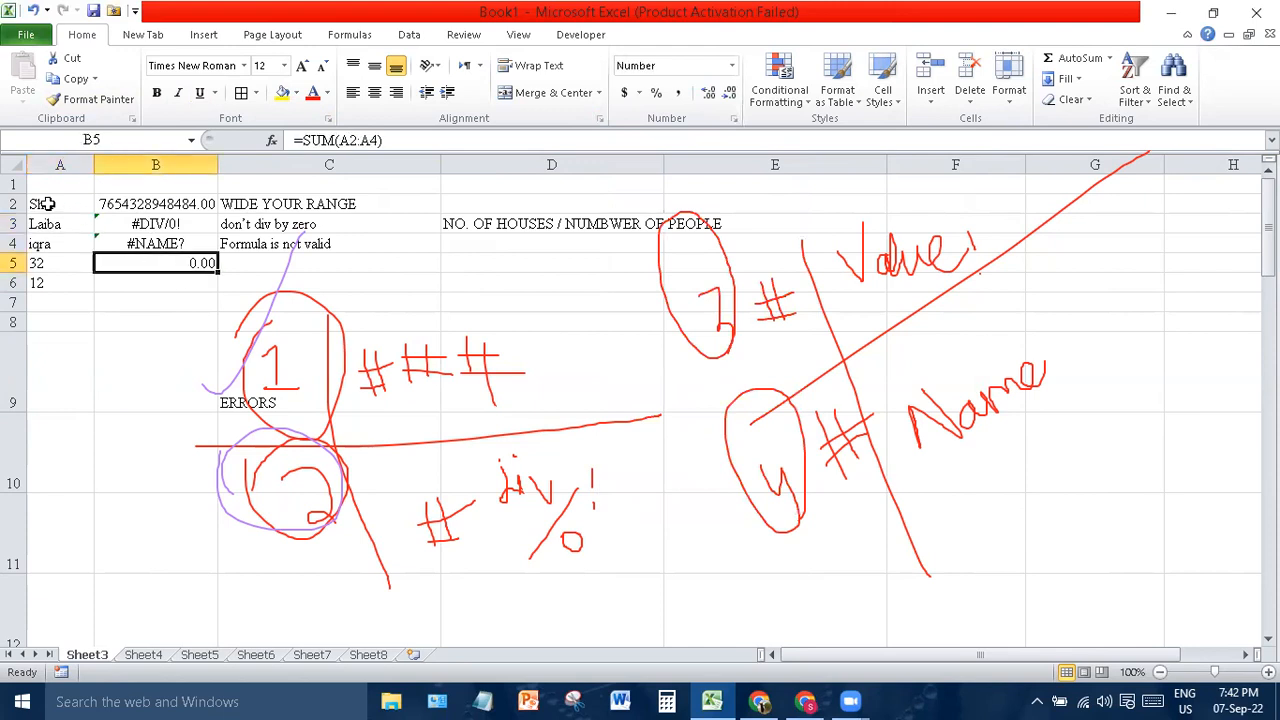
- Clear A2:A6, then enter dates 01/01/2020 in A2 and 04/04/2019 in A3
{"action": "left_click_drag", "start_coordinate": [42, 204], "coordinate": [62, 293]}
{"action": "key", "text": "Delete"}
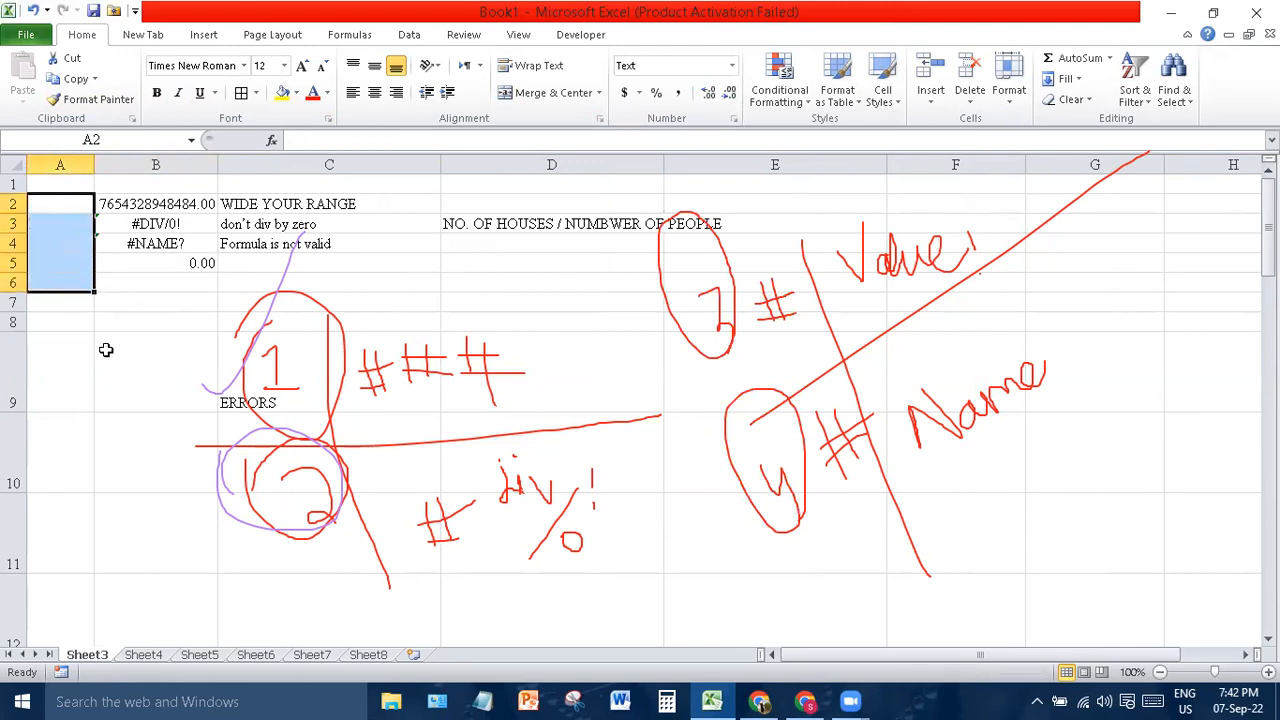
{"action": "left_click", "coordinate": [53, 206]}
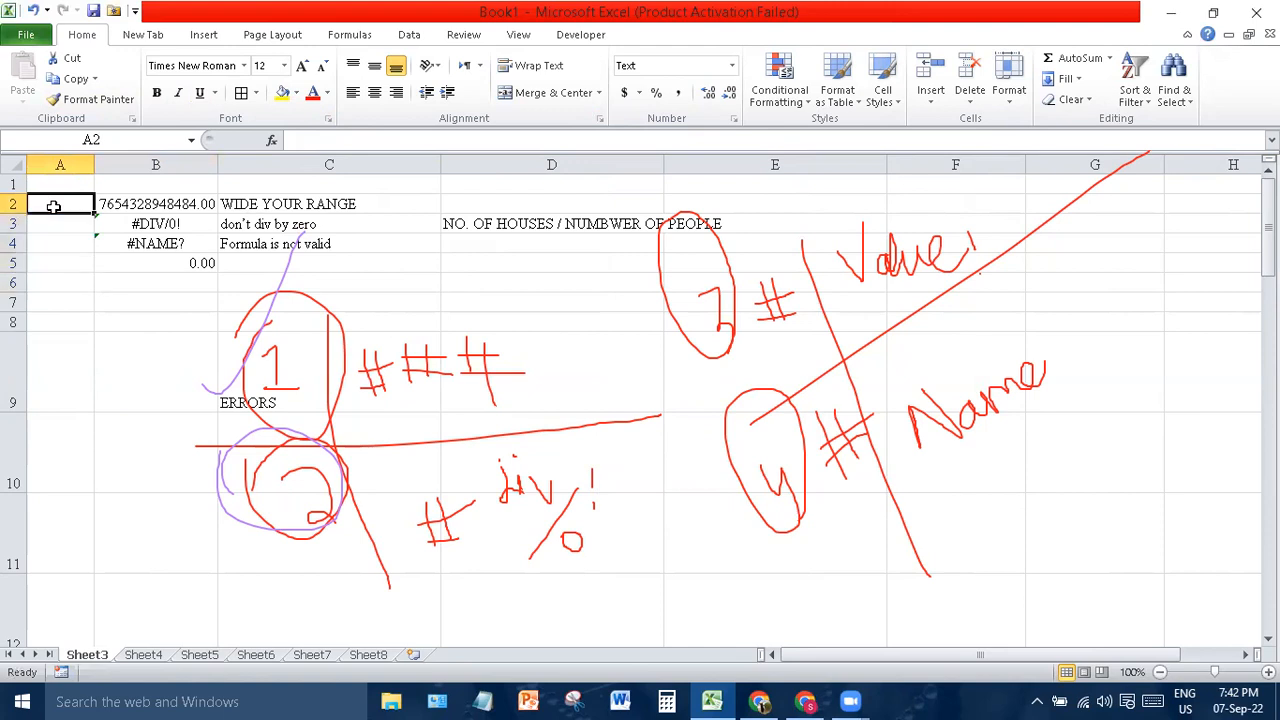
{"action": "type", "text": "01"}
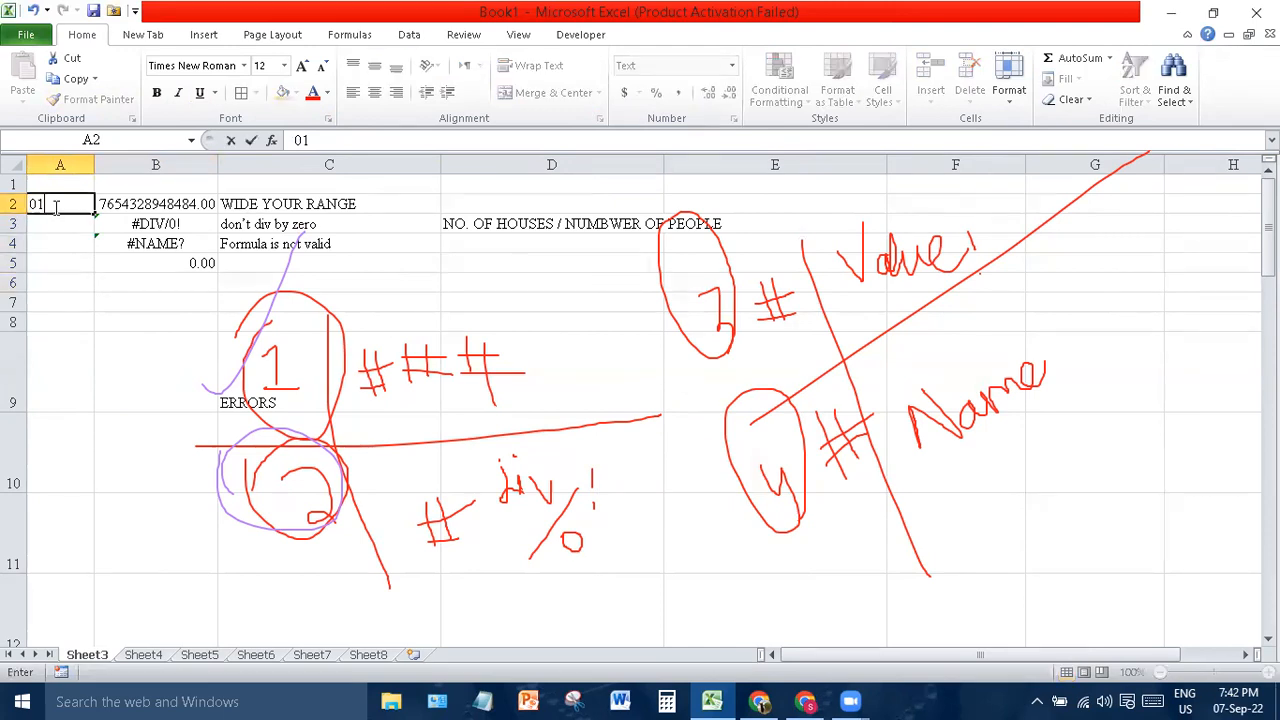
{"action": "type", "text": "/01/2020"}
{"action": "key", "text": "Return"}
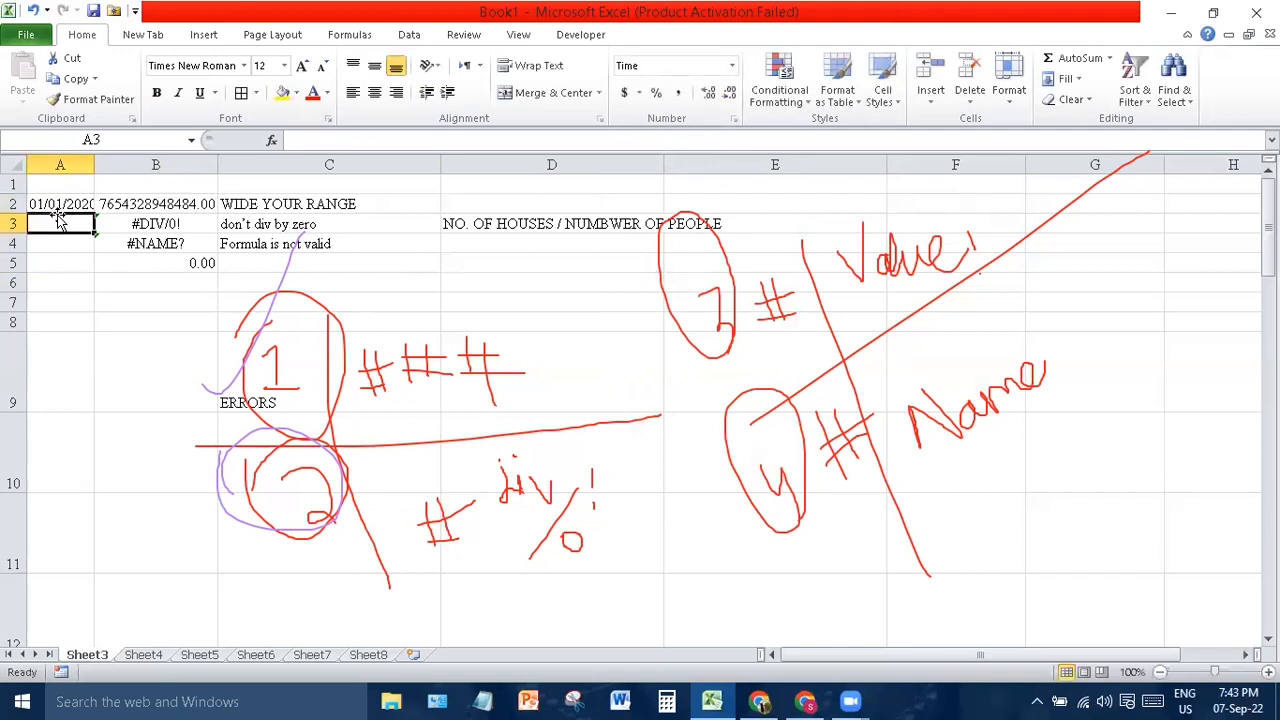
{"action": "type", "text": "04/"}
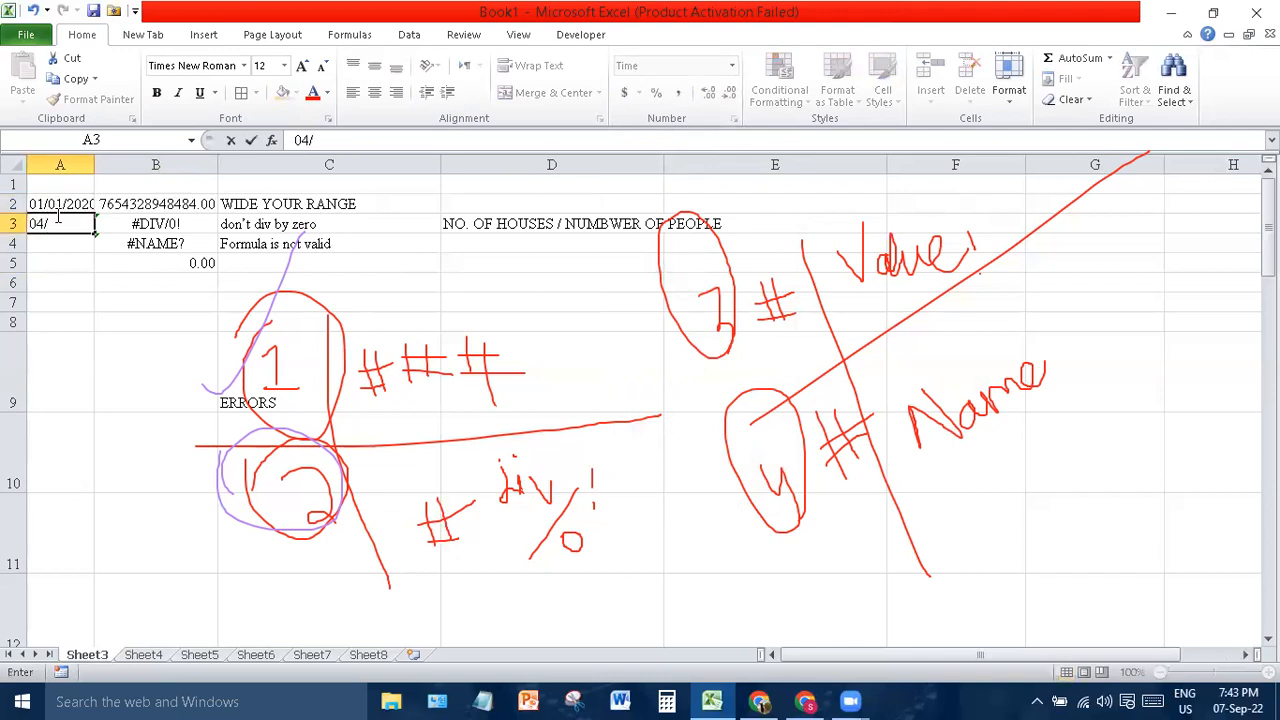
{"action": "type", "text": "04/2019"}
{"action": "key", "text": "Return"}
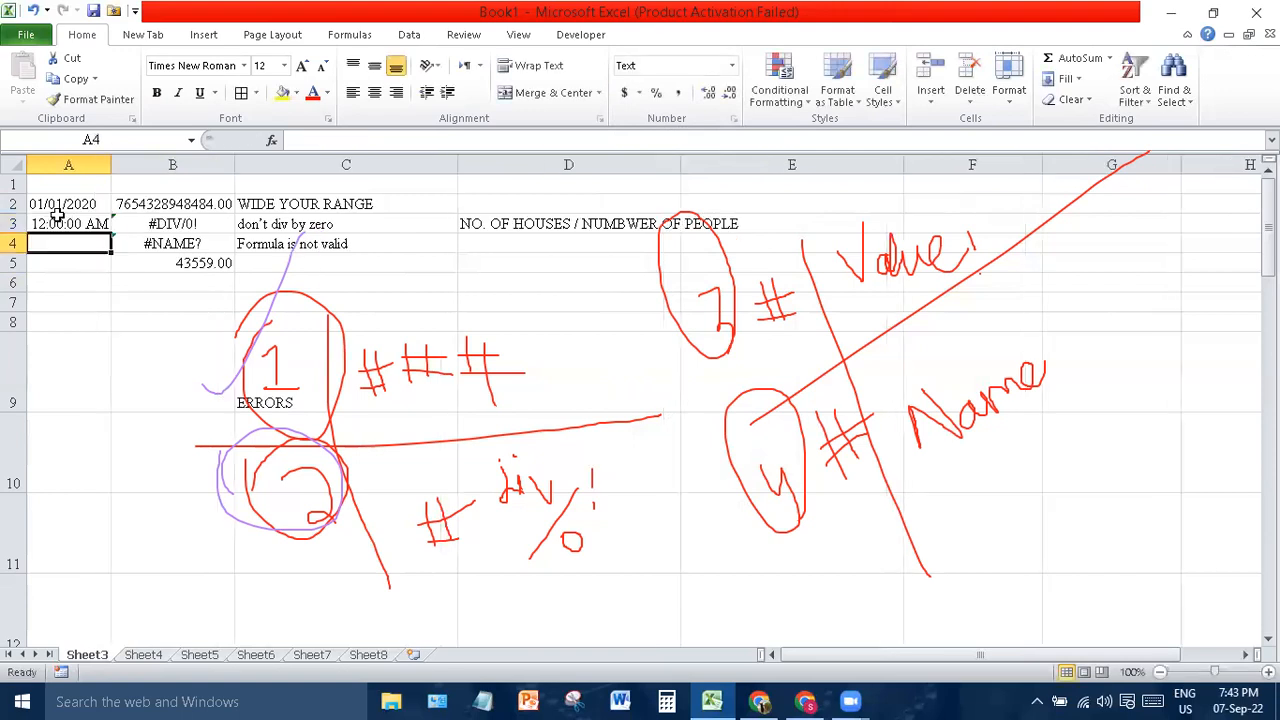
- Inspect B5's sum, now 43559.00, via its shortcut menu
{"action": "left_click", "coordinate": [150, 263]}
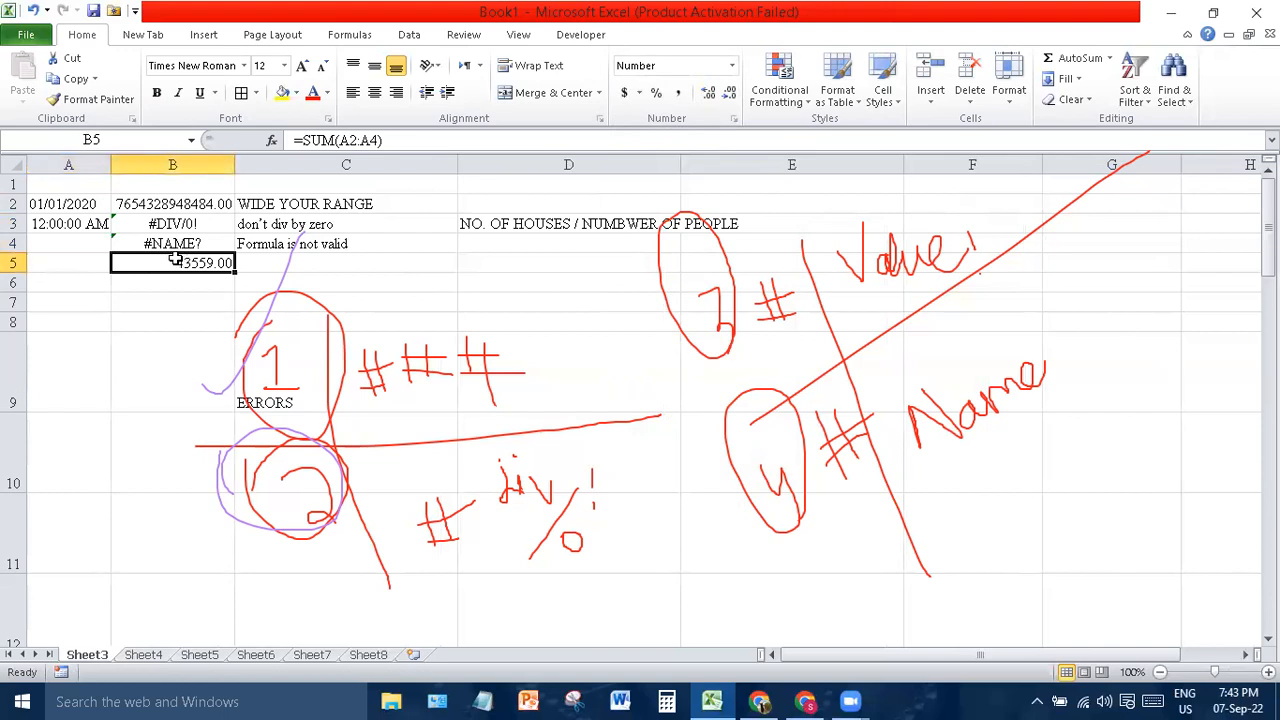
{"action": "right_click", "coordinate": [177, 259]}
{"action": "left_click", "coordinate": [146, 274]}
- Switch to Chrome, cancel the reload prompt, and start a new tab
{"action": "left_click", "coordinate": [759, 701]}
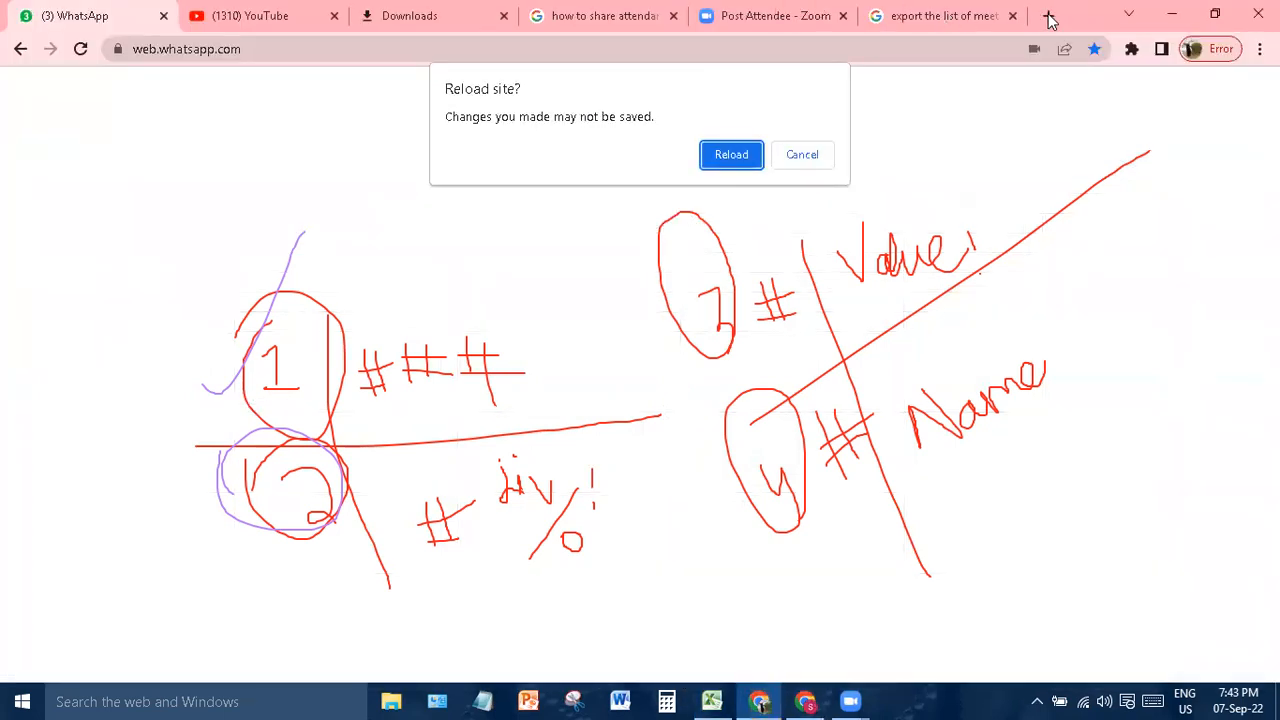
{"action": "left_click", "coordinate": [801, 156]}
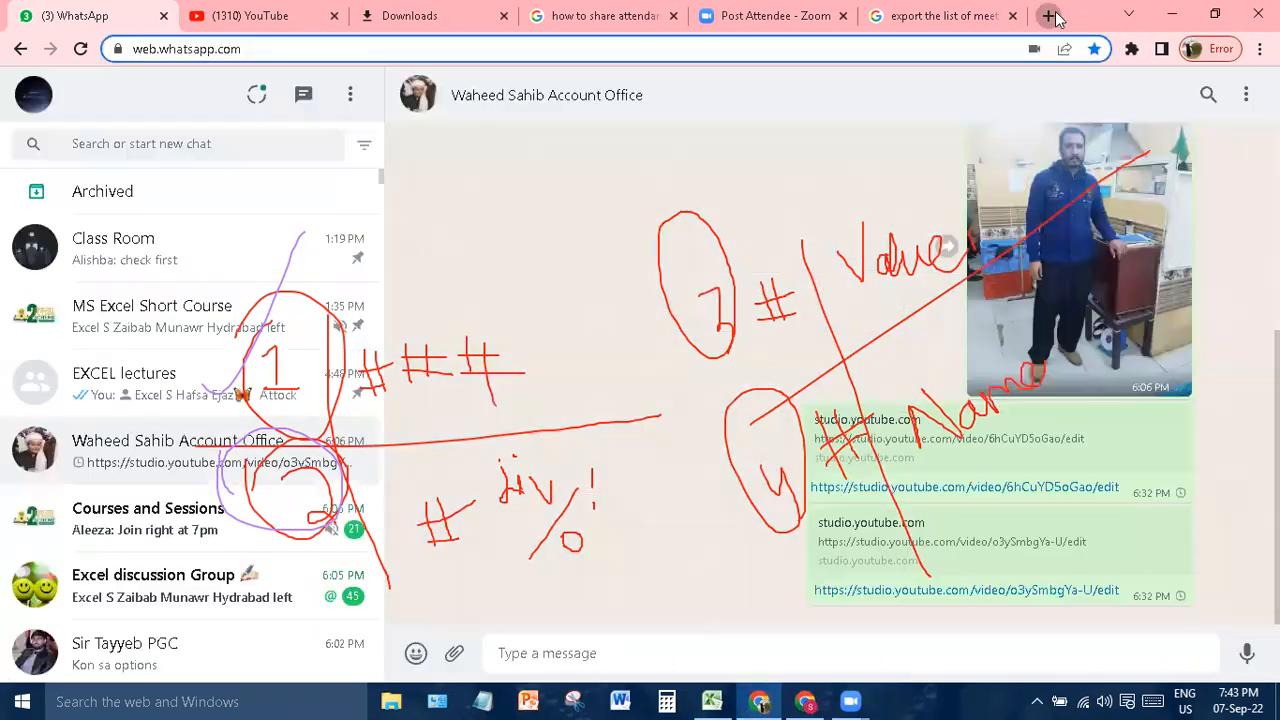
{"action": "left_click", "coordinate": [1049, 16]}
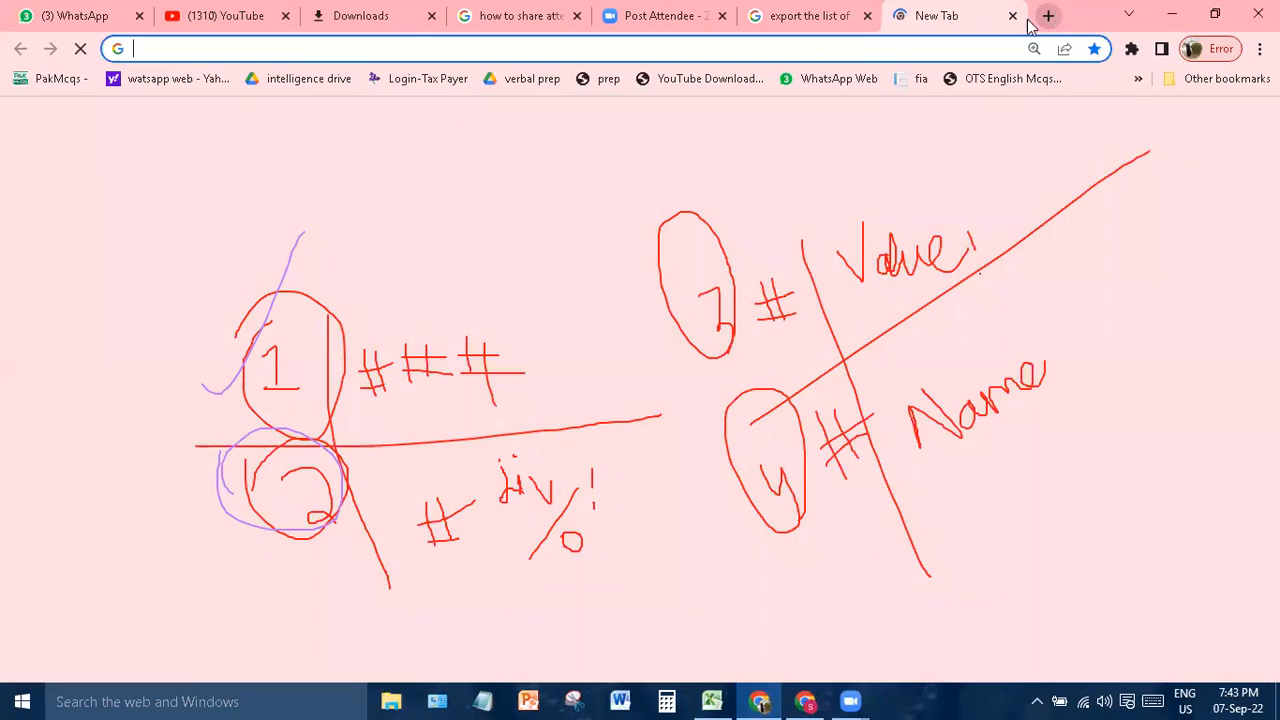
- Search Google for 'value error occurs'
{"action": "left_click", "coordinate": [583, 49]}
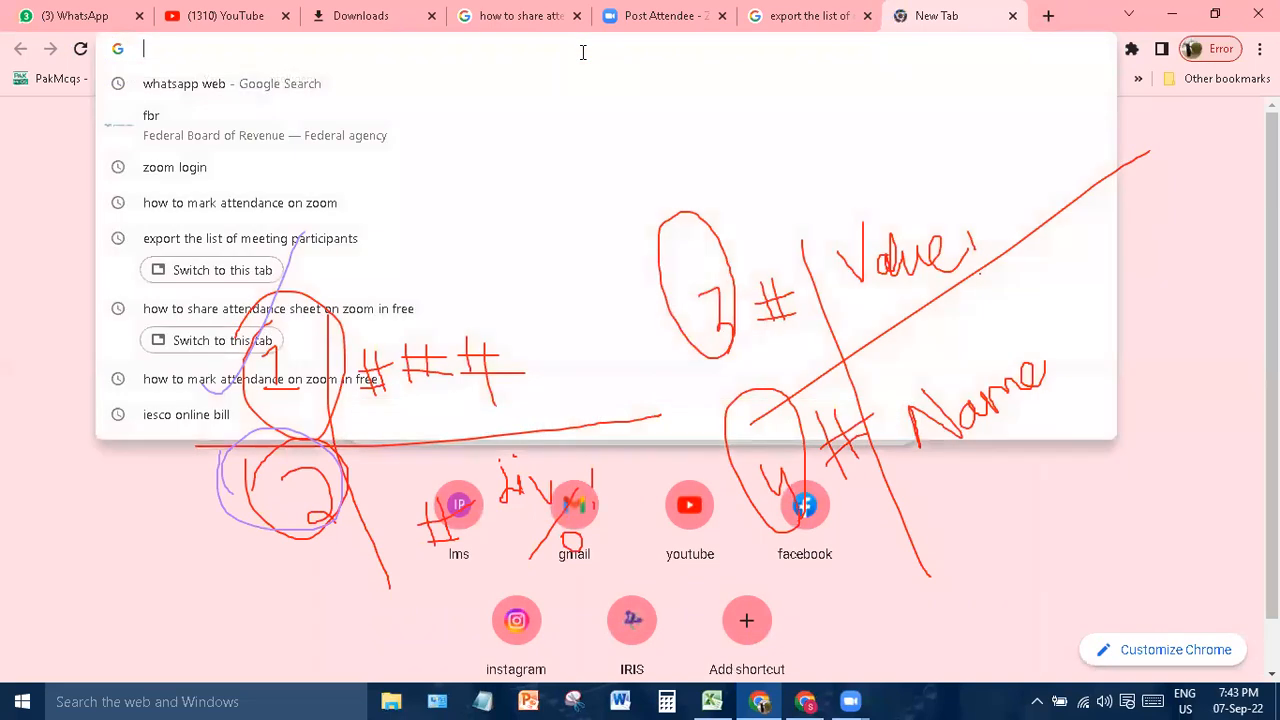
{"action": "type", "text": "error"}
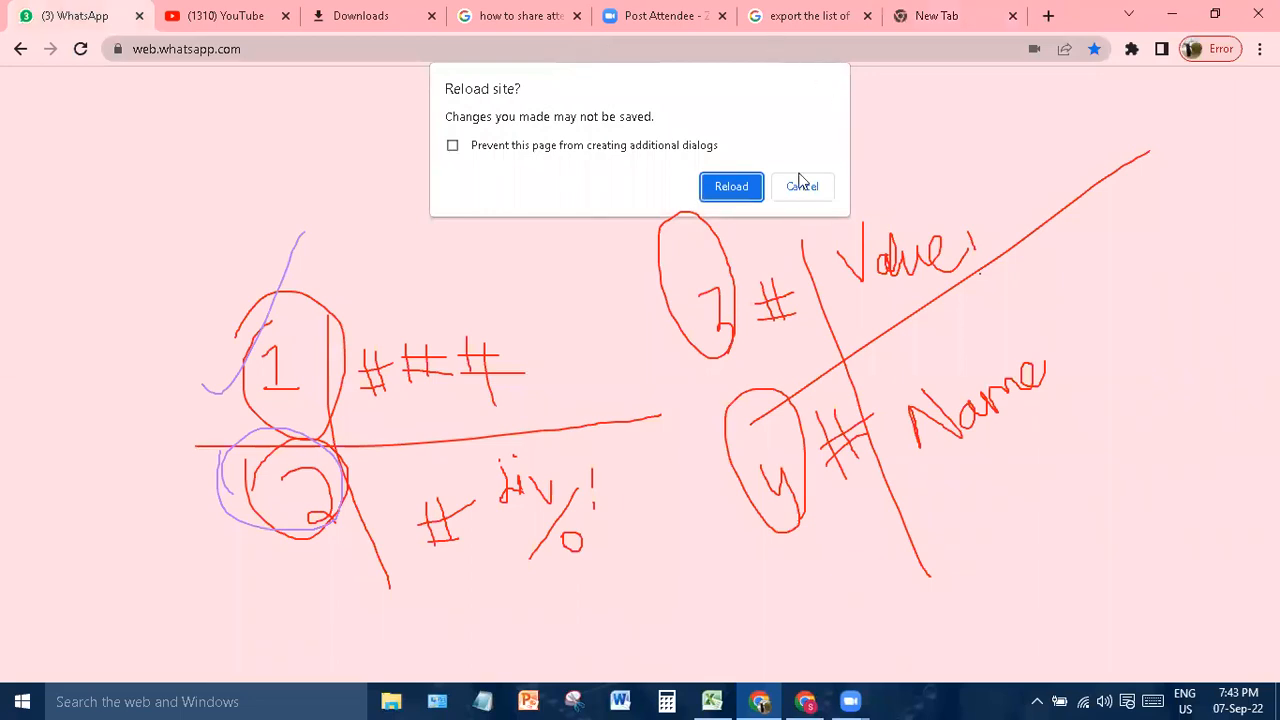
{"action": "left_click", "coordinate": [729, 186]}
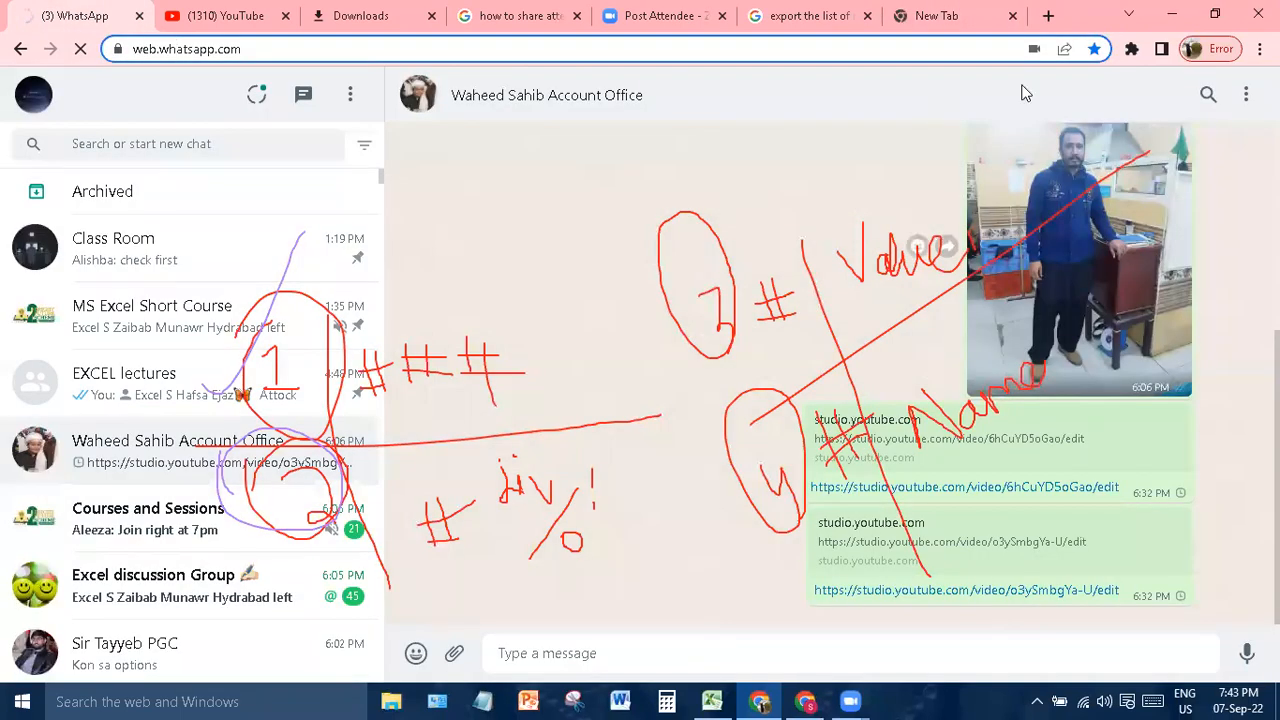
{"action": "left_click", "coordinate": [962, 15]}
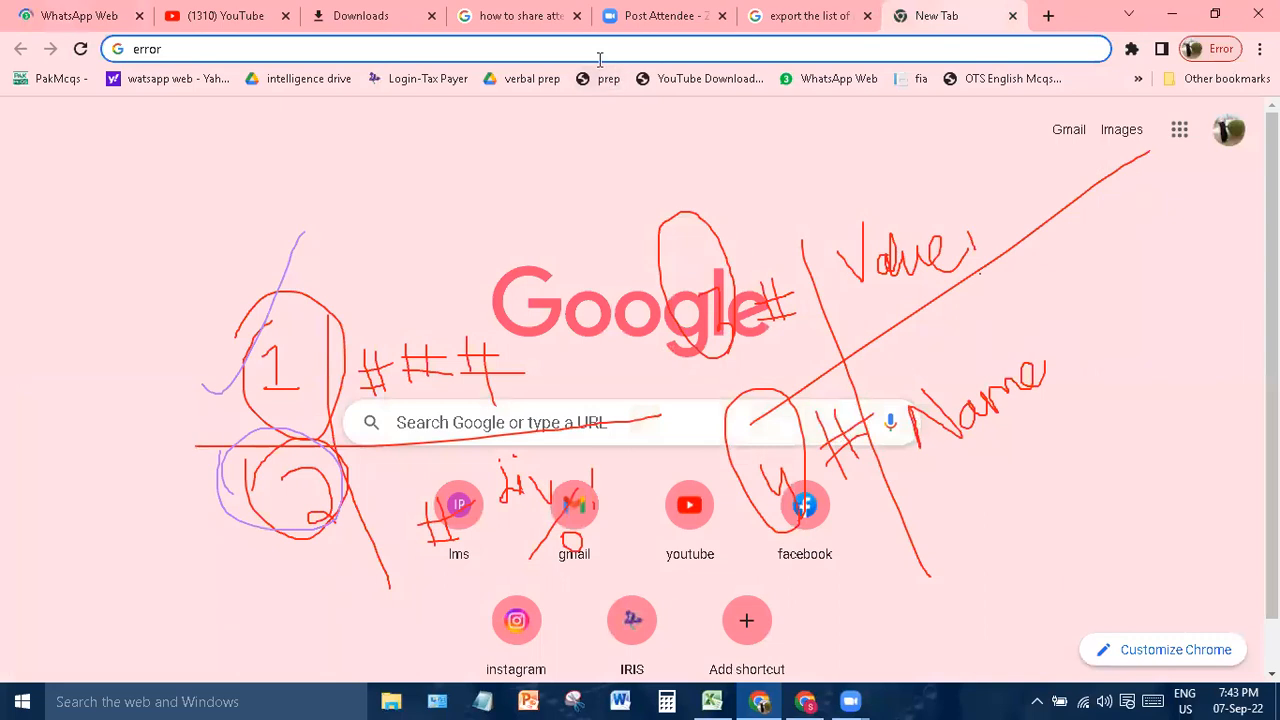
{"action": "type", "text": "#value"}
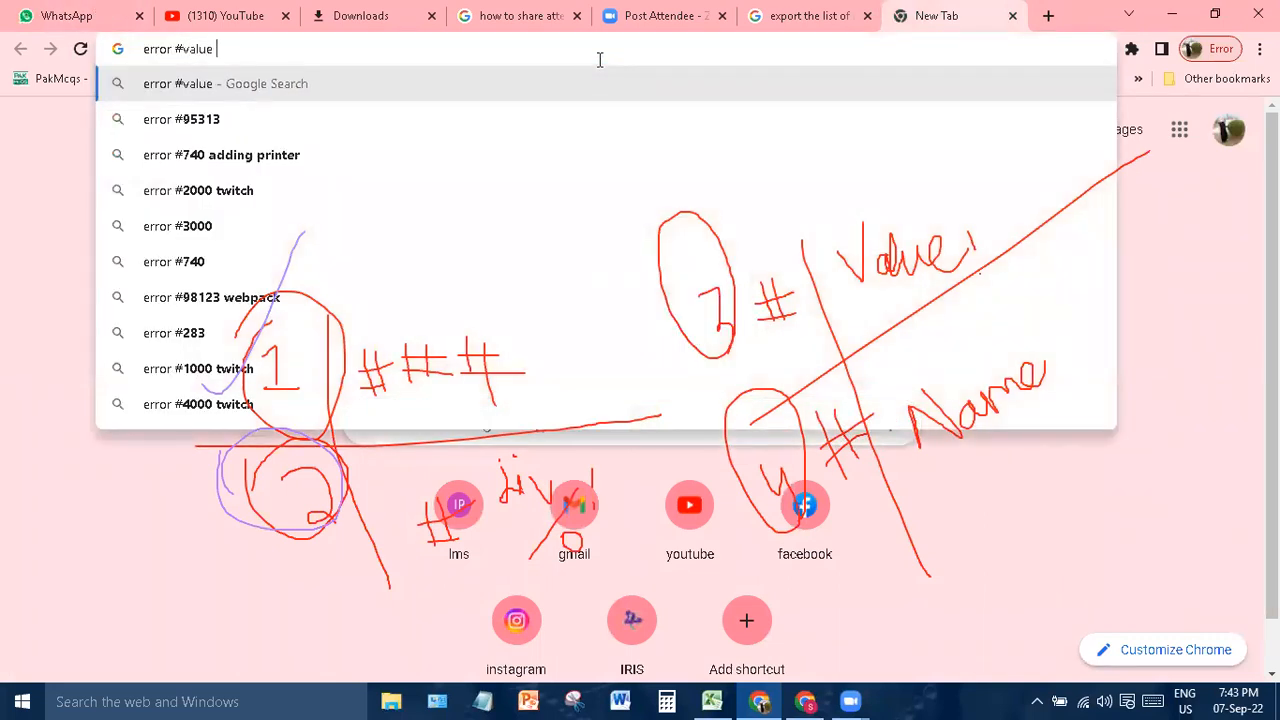
{"action": "type", "text": " ocu"}
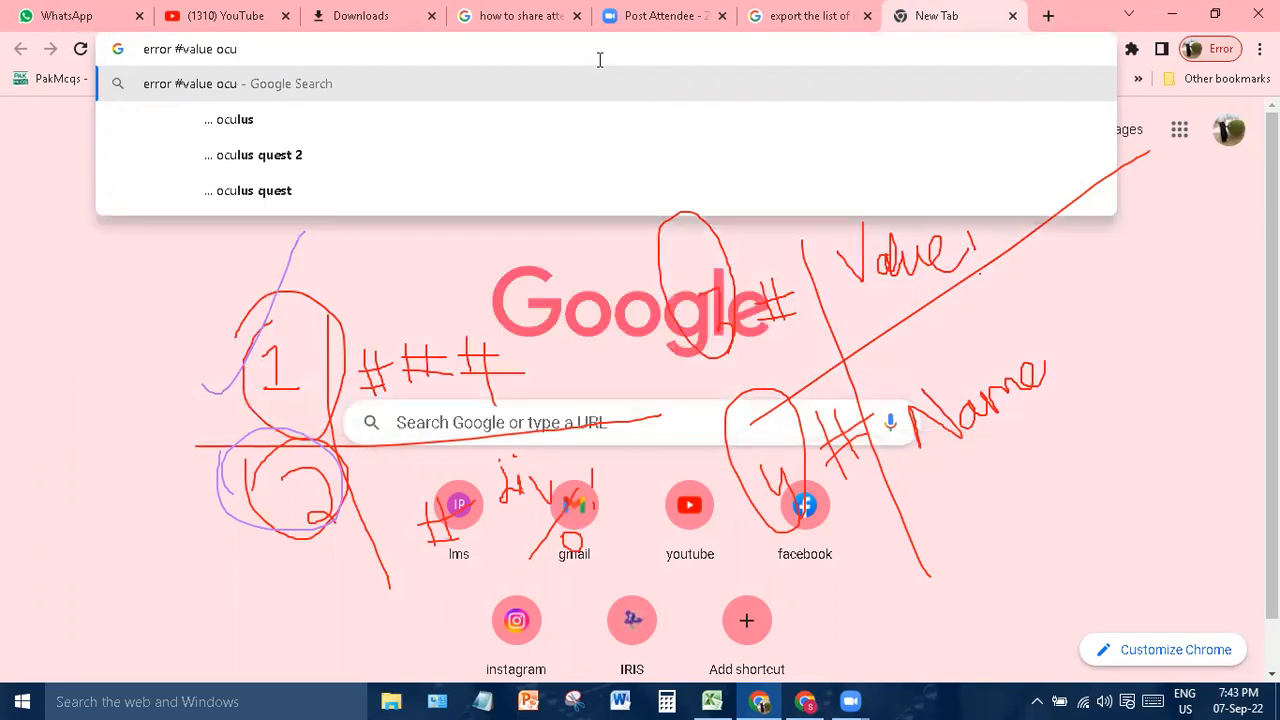
{"action": "type", "text": "r"}
{"action": "left_click", "coordinate": [516, 126]}
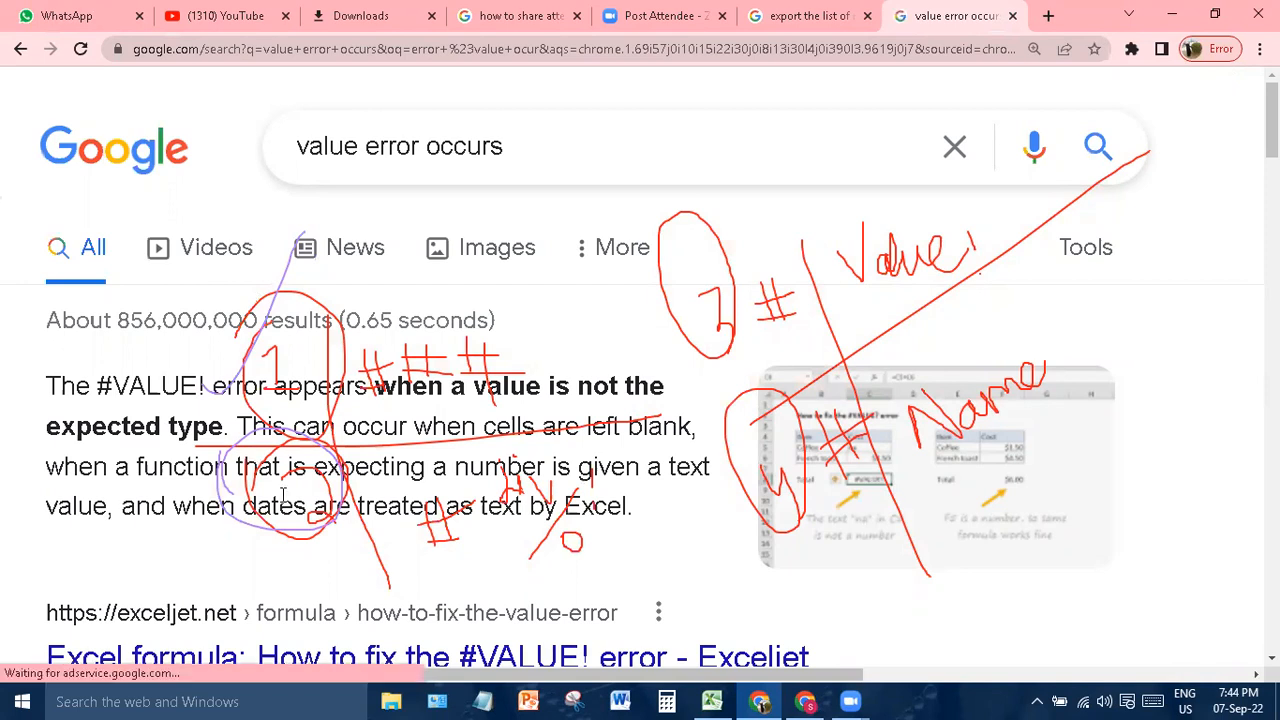
- Read Exceljet's 'How to fix the #VALUE! error' article after clearing annotations, then return to Excel
{"action": "left_click", "coordinate": [447, 660]}
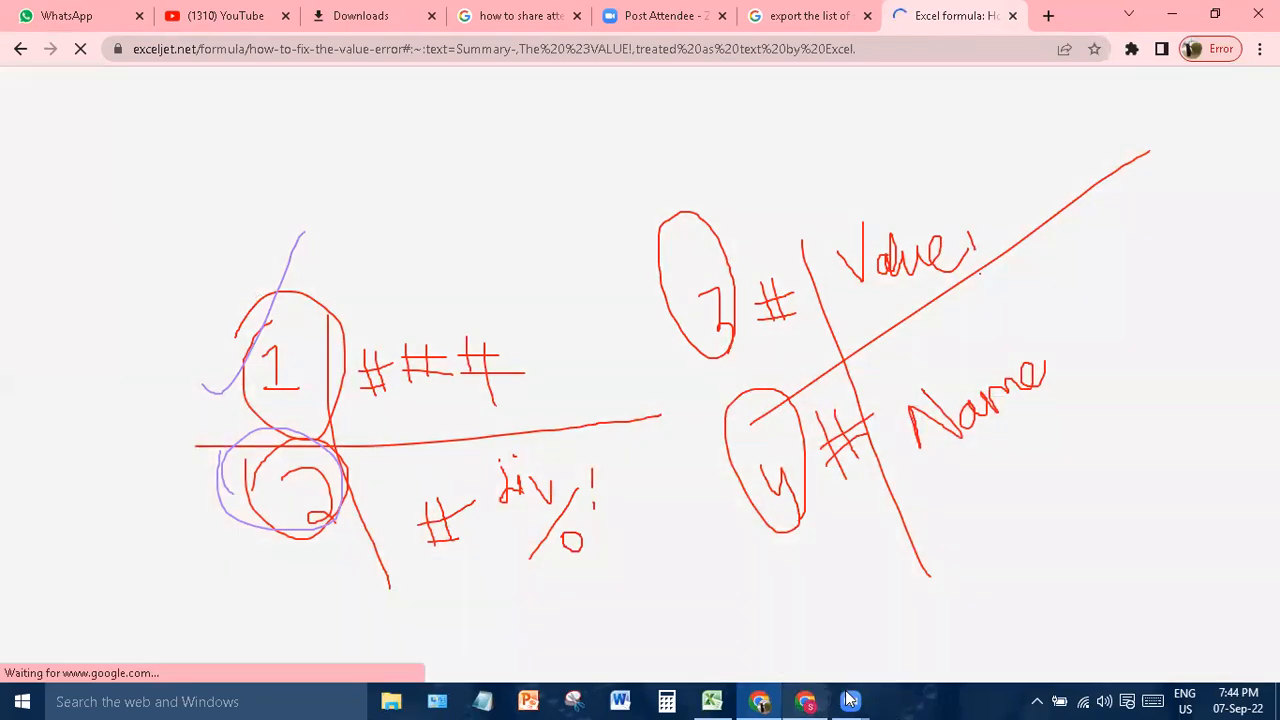
{"action": "mouse_move", "coordinate": [858, 700]}
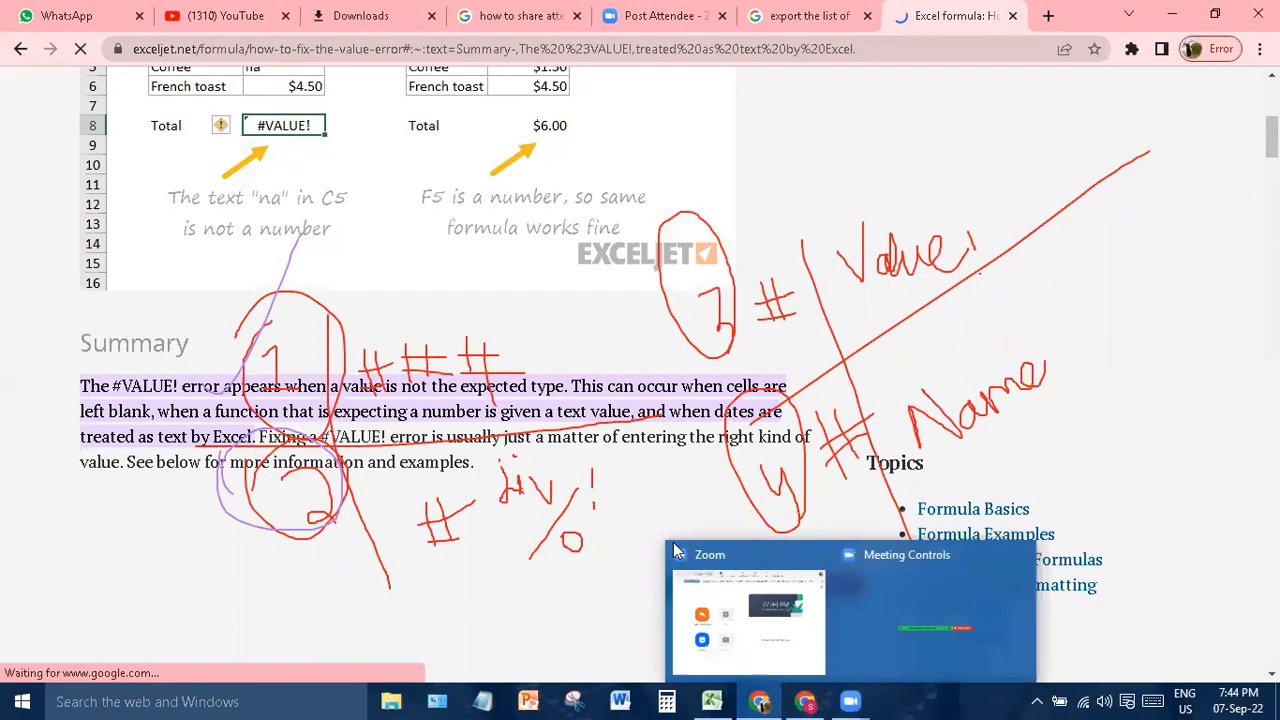
{"action": "left_click", "coordinate": [673, 542]}
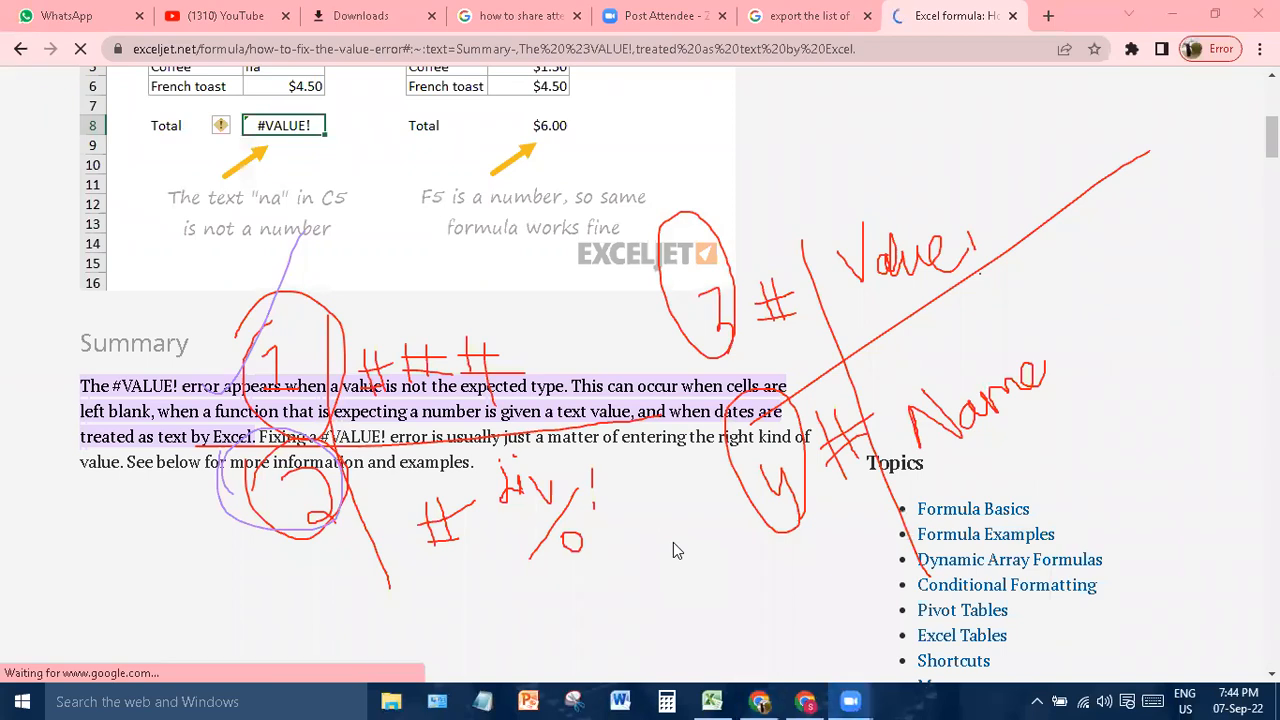
{"action": "left_click", "coordinate": [875, 136]}
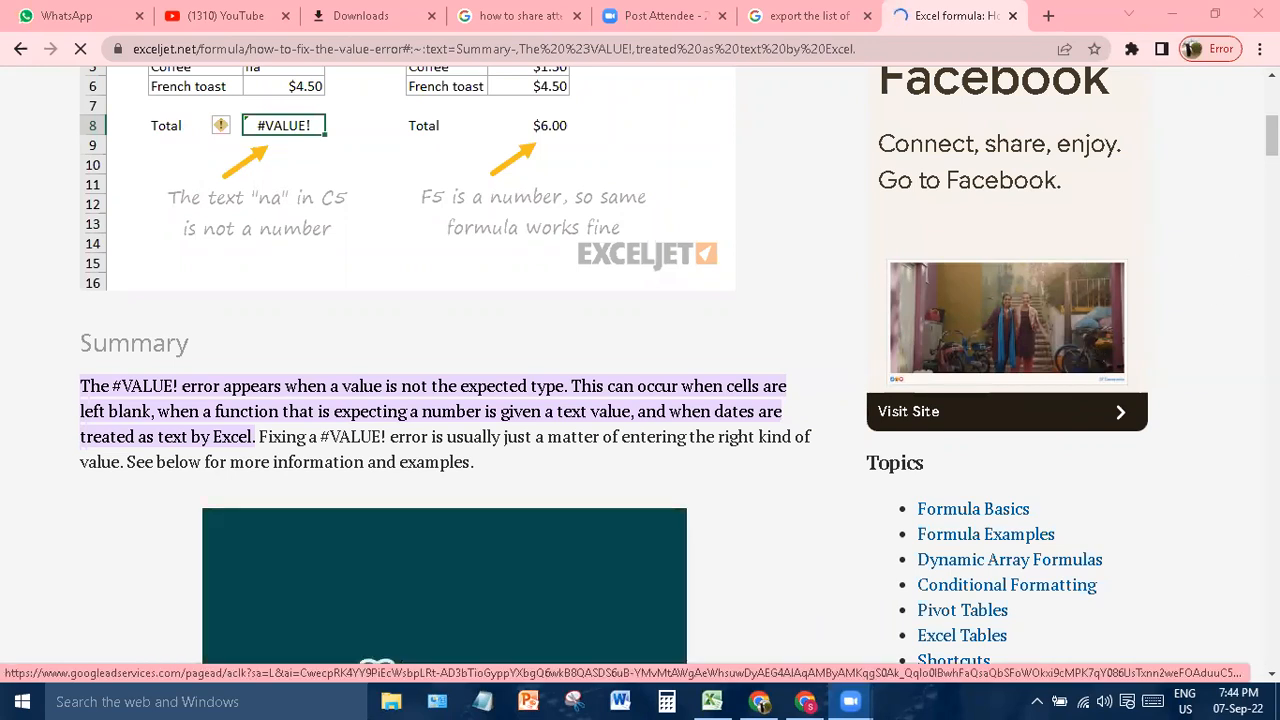
{"action": "left_click_drag", "start_coordinate": [1271, 135], "coordinate": [1271, 110]}
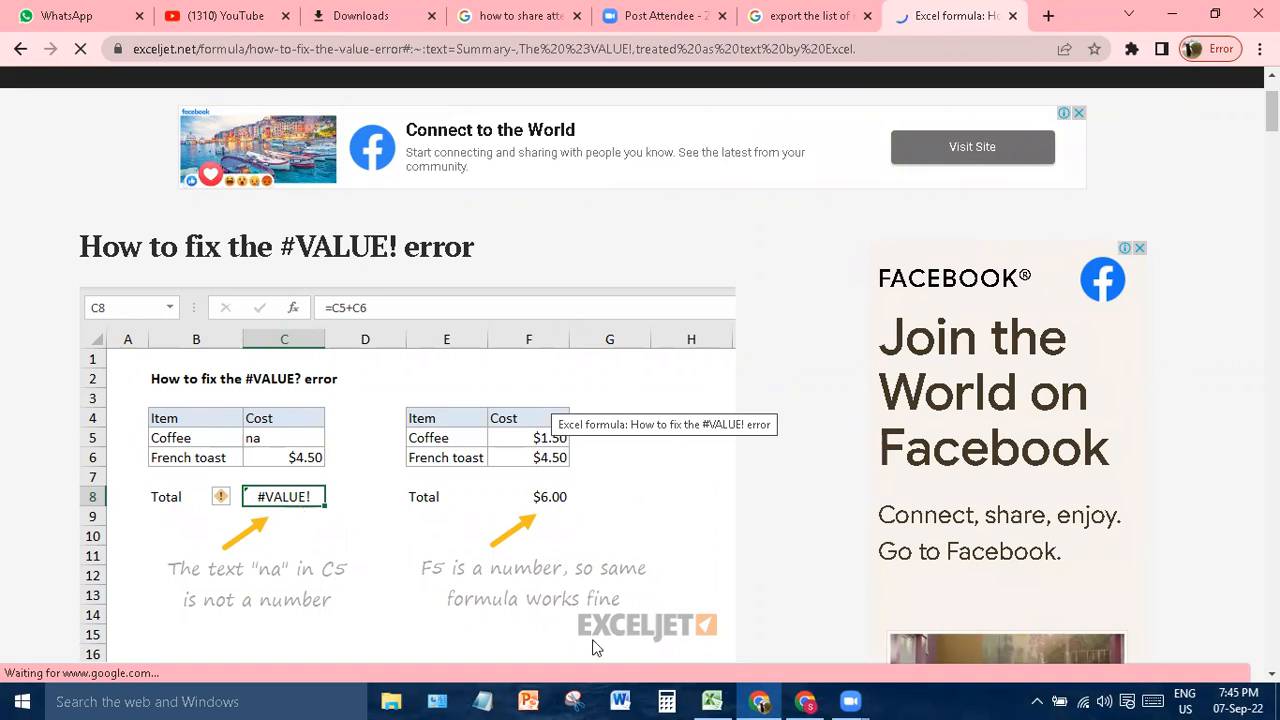
{"action": "left_click", "coordinate": [708, 701]}
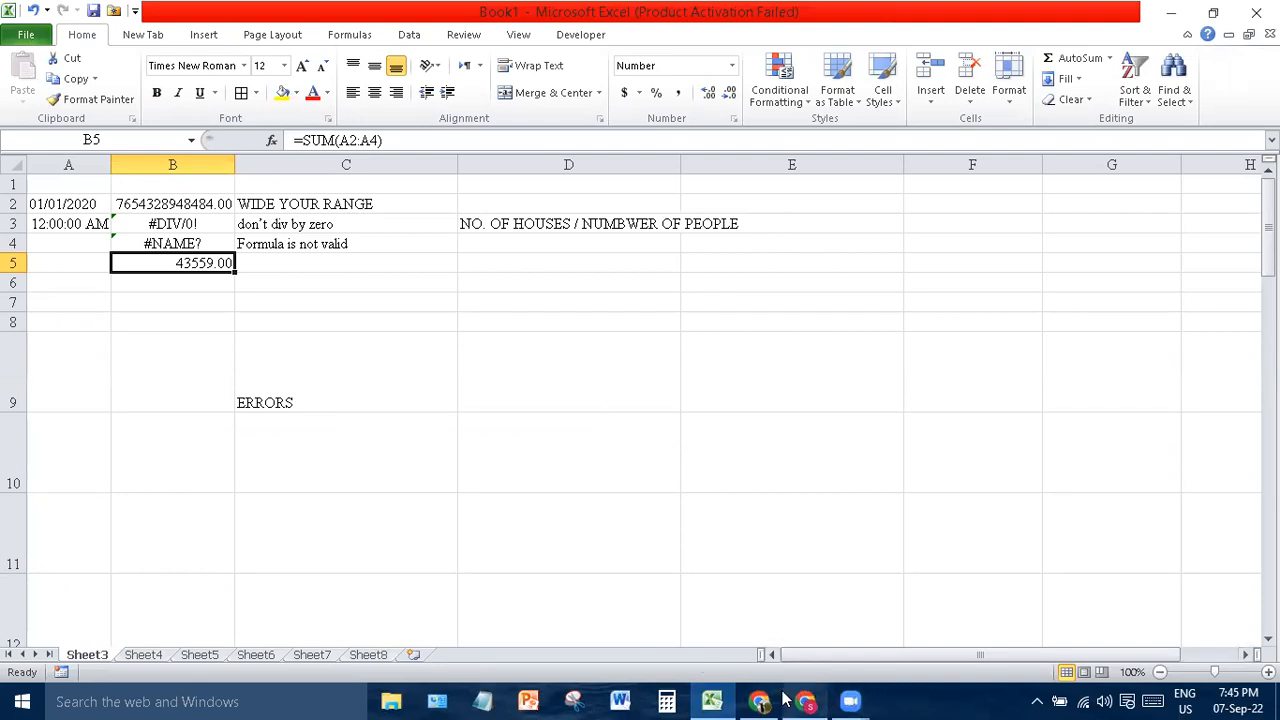
{"action": "mouse_move", "coordinate": [781, 698]}
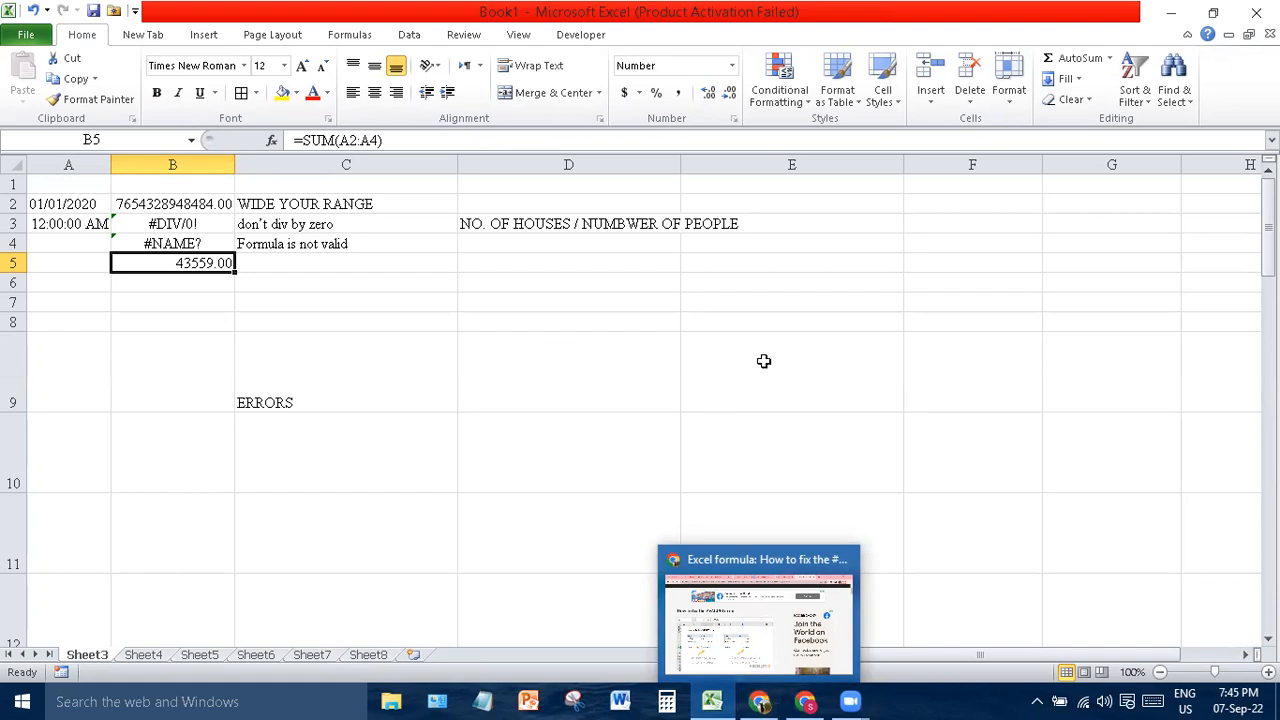
{"action": "left_click", "coordinate": [795, 351]}
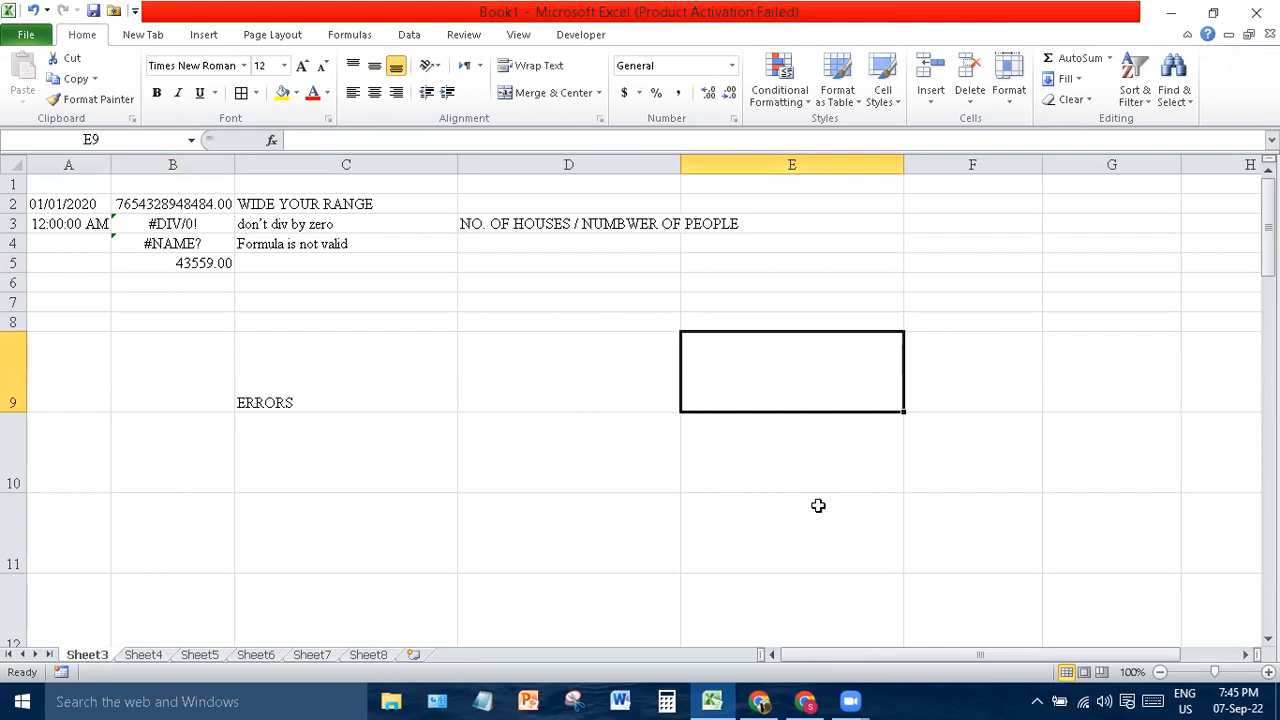
{"action": "key", "text": "alt+Tab"}
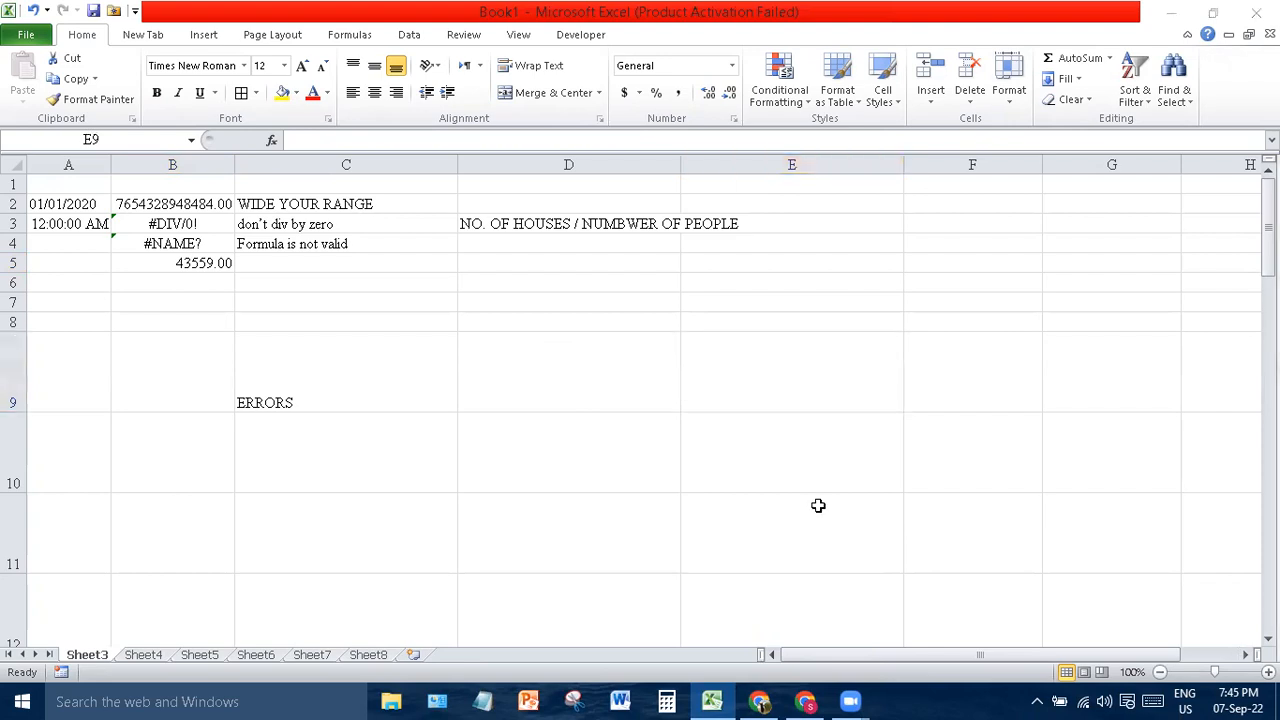